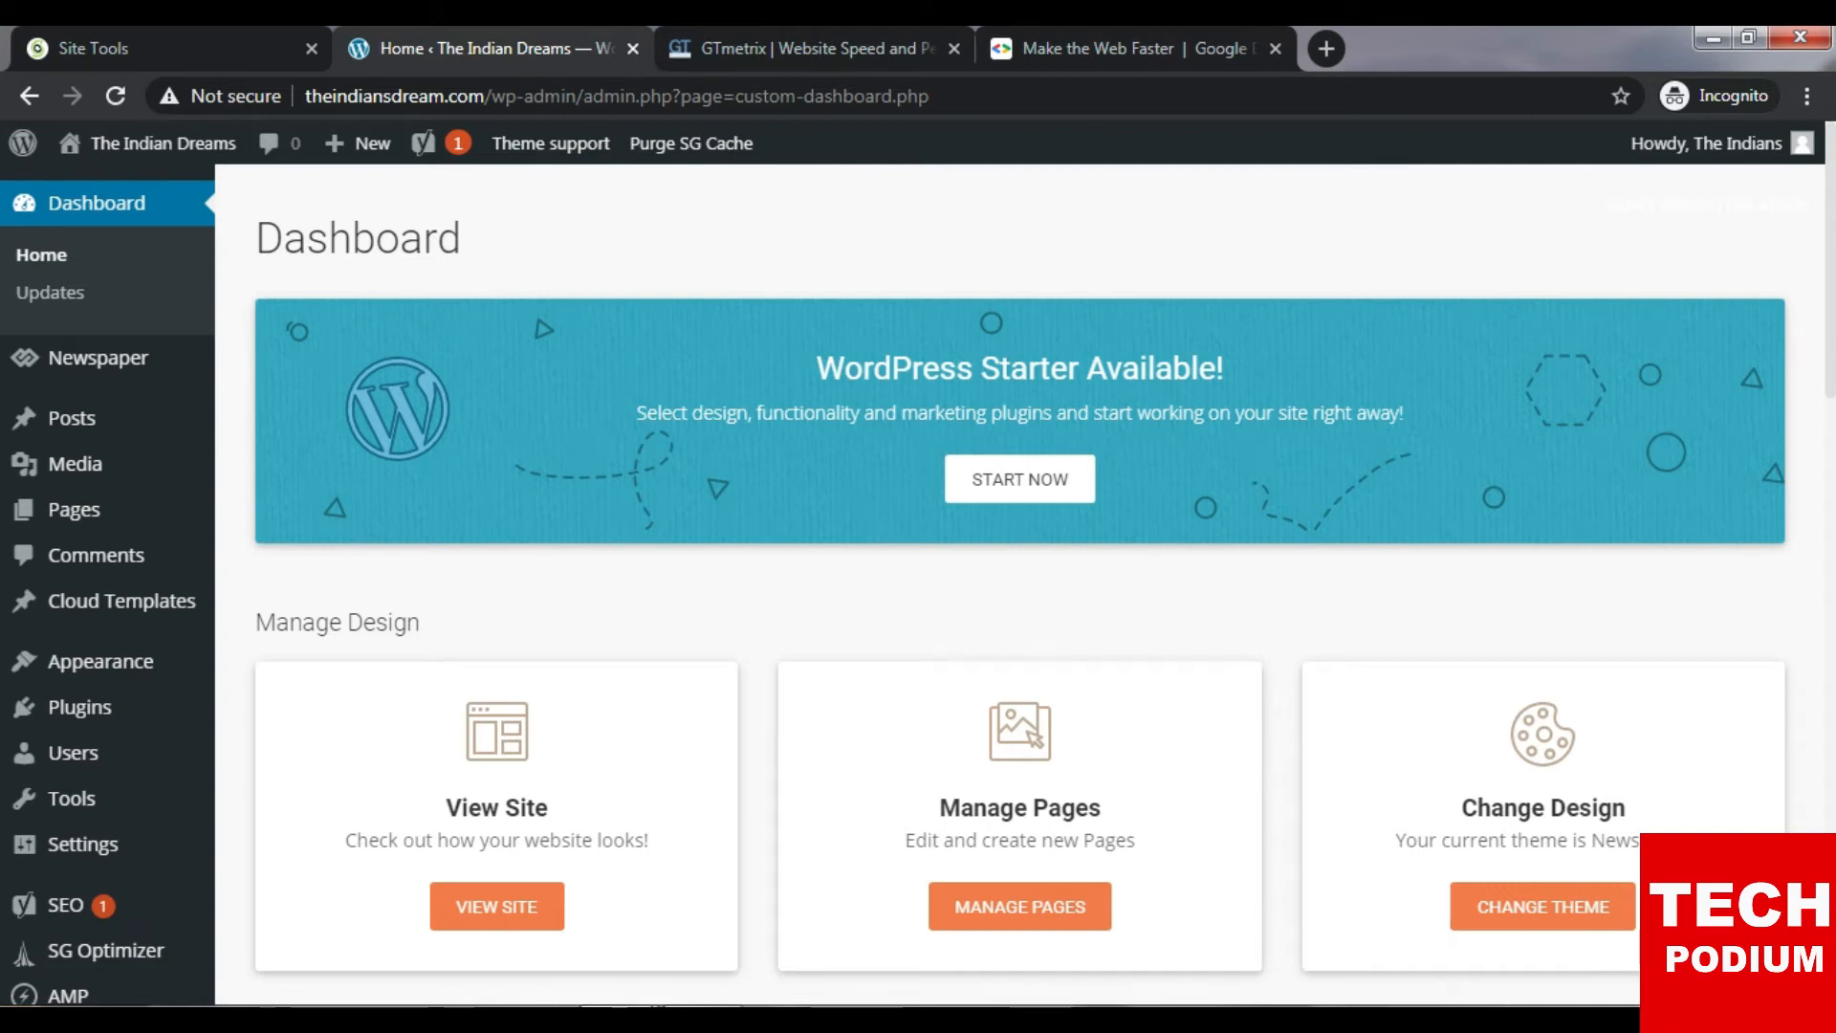
Copy the site address theindiansdream.com from the WordPress dashboard's URL and start a GTmetrix speed test on it.
left_click(819, 49)
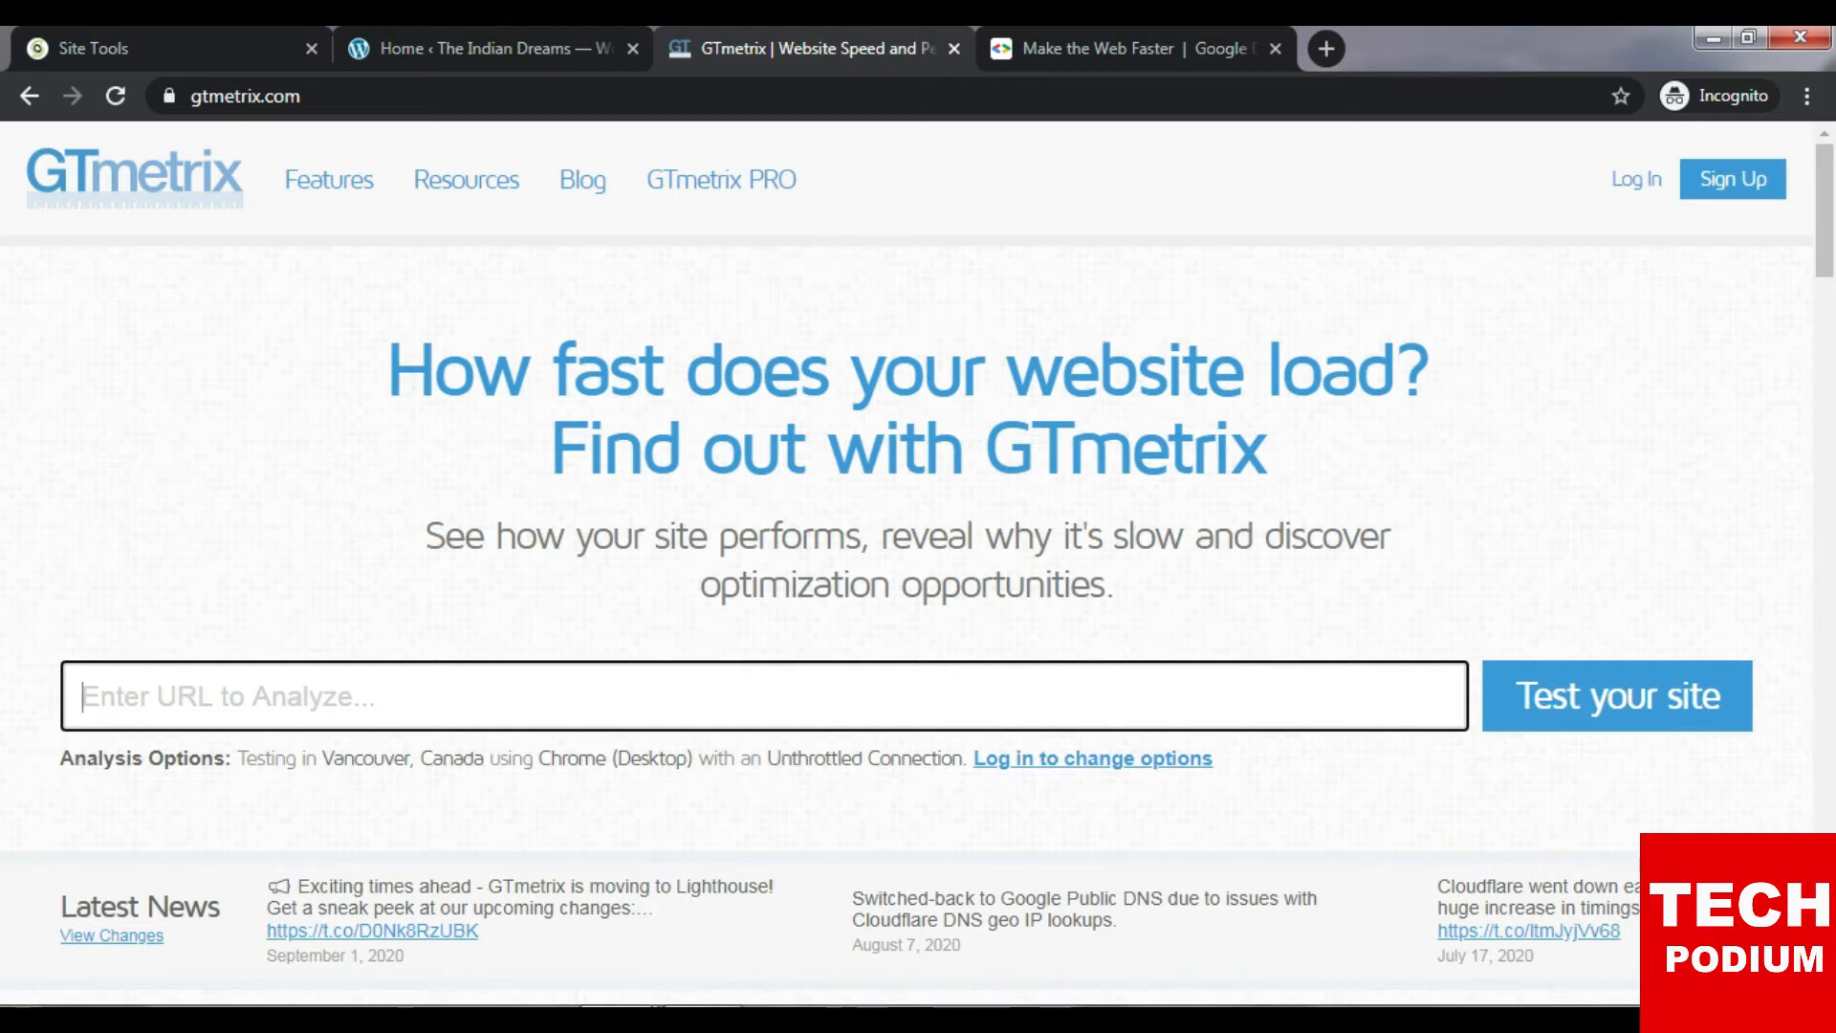
left_click(480, 49)
mouse_move(359, 143)
left_click_drag(306, 95, 491, 96)
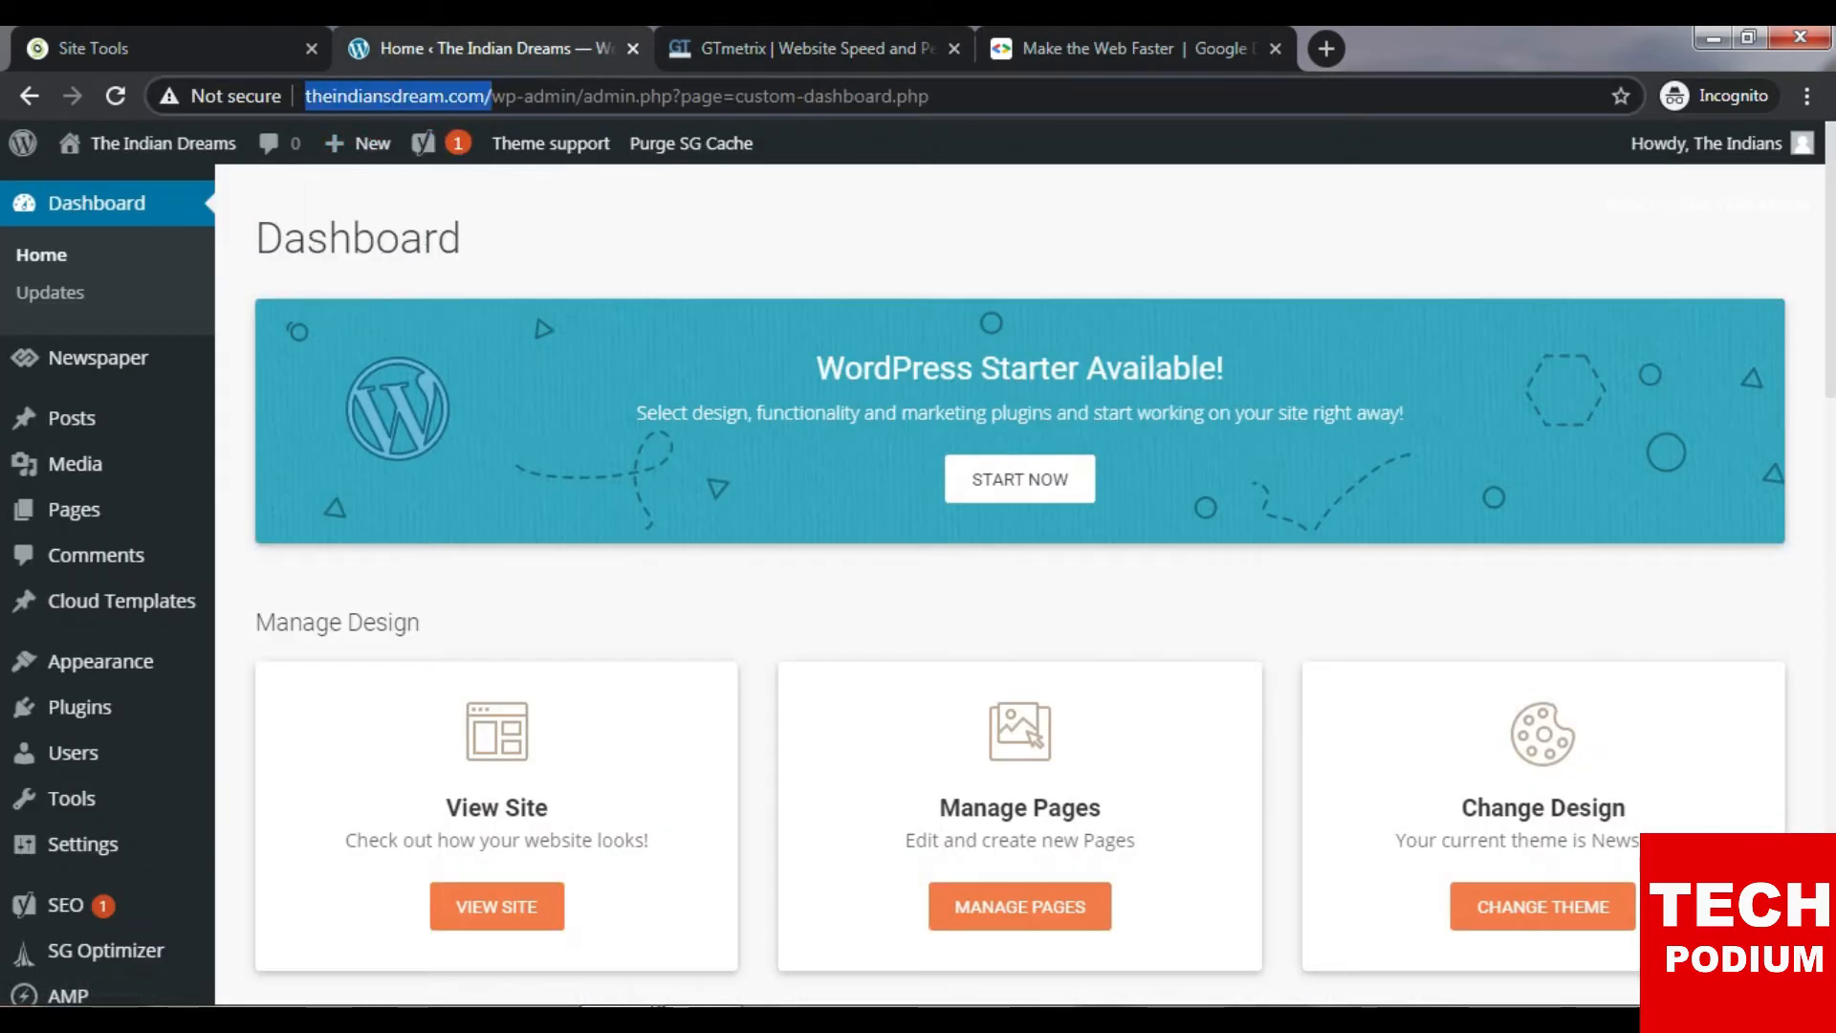
key("ctrl+c")
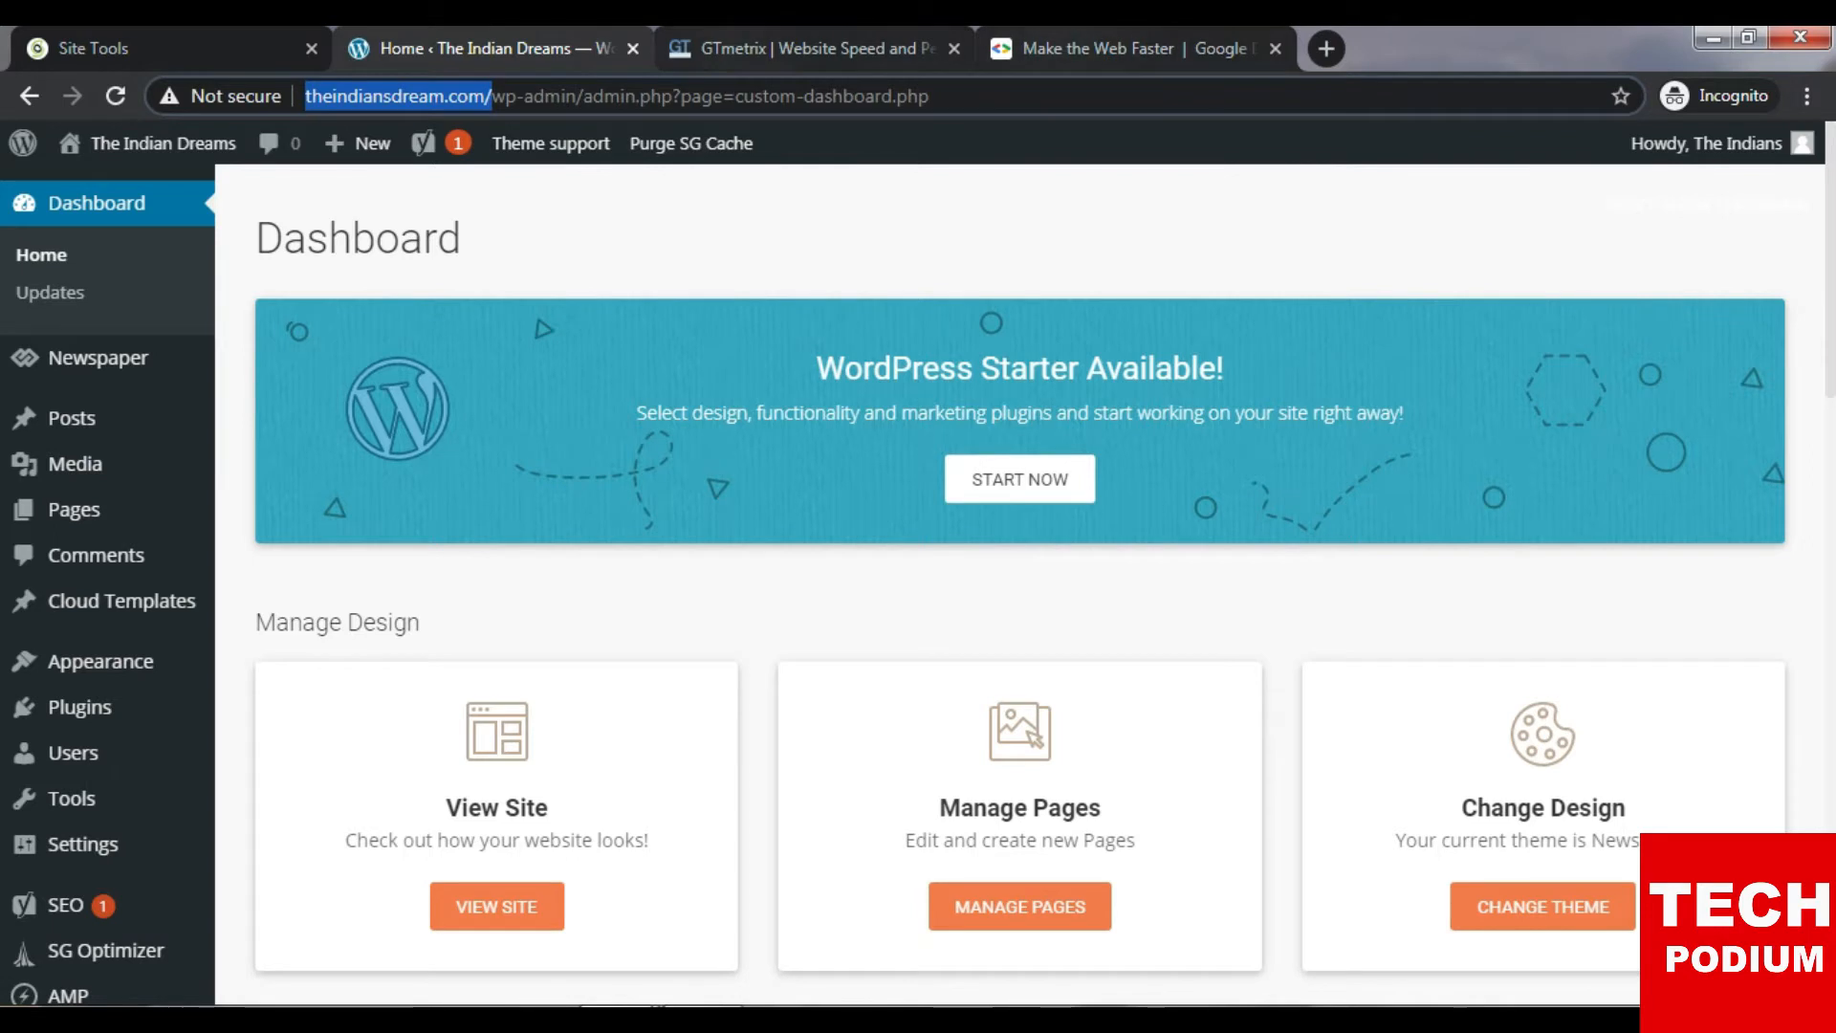
left_click(793, 48)
left_click(670, 696)
key("ctrl+v")
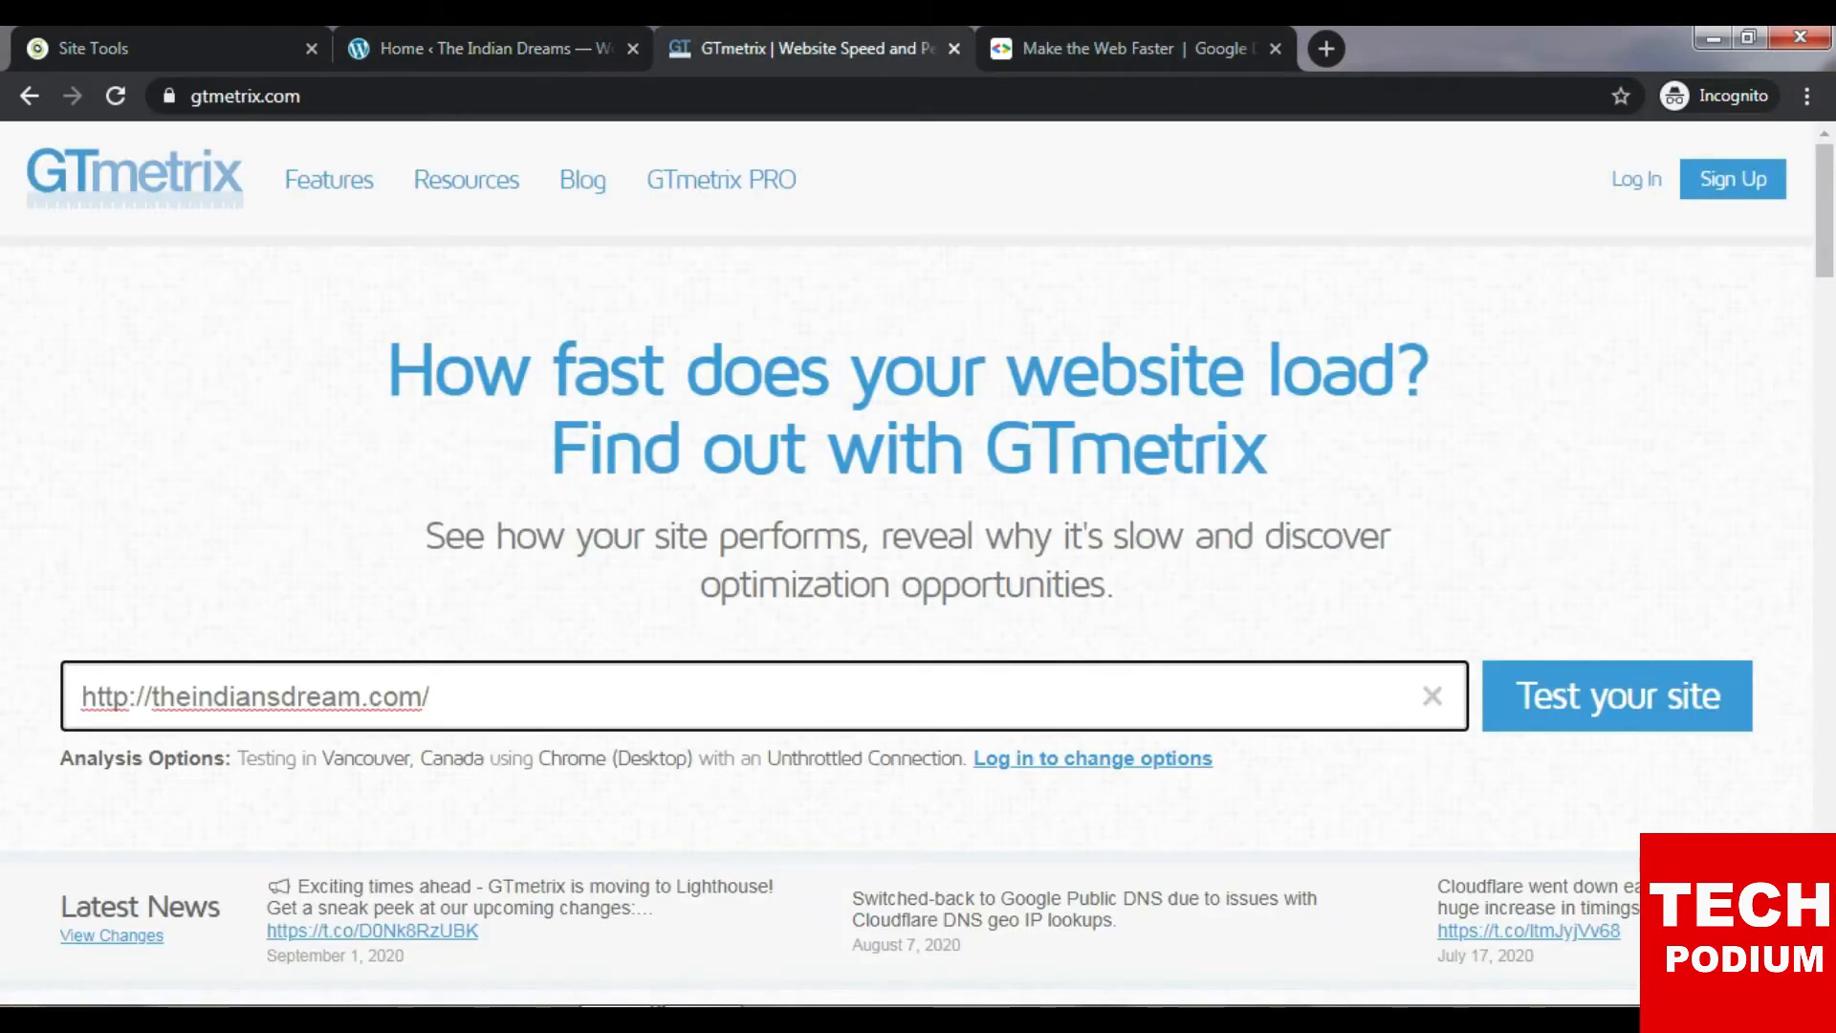
key("Return")
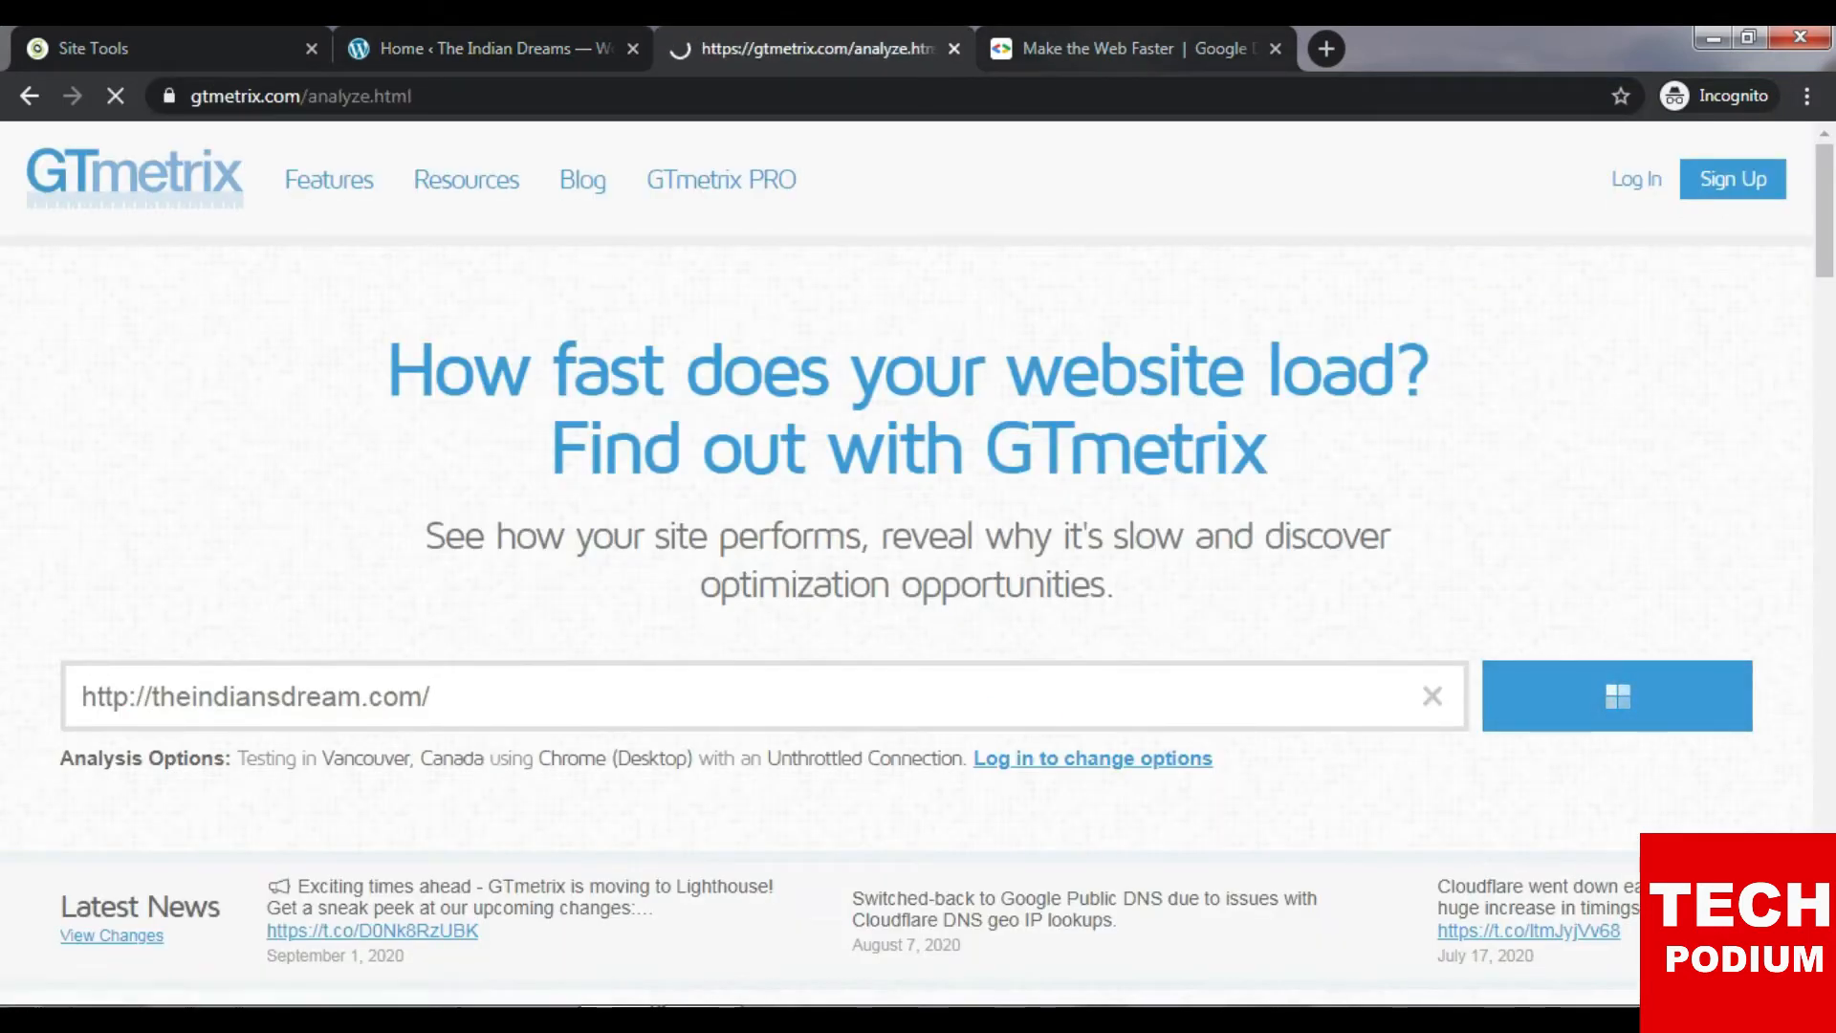
left_click(1132, 49)
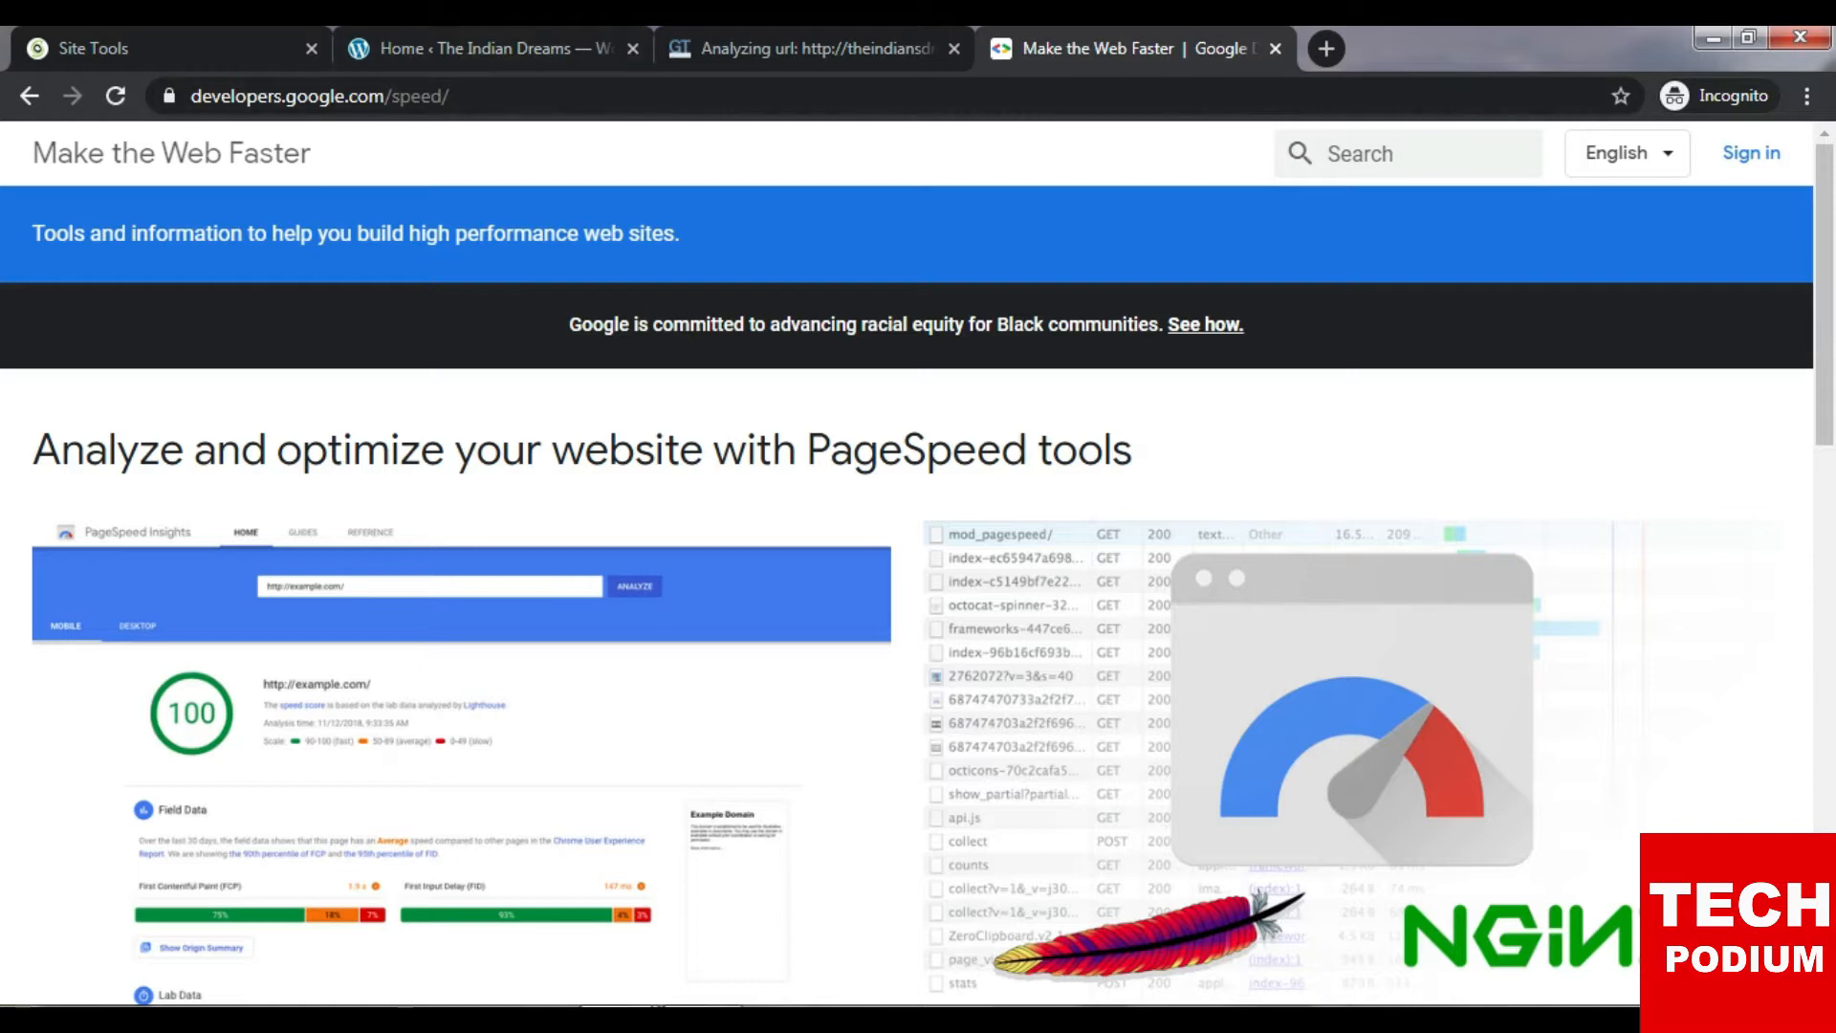
scroll(85, 553, "down", 7)
left_click(85, 553)
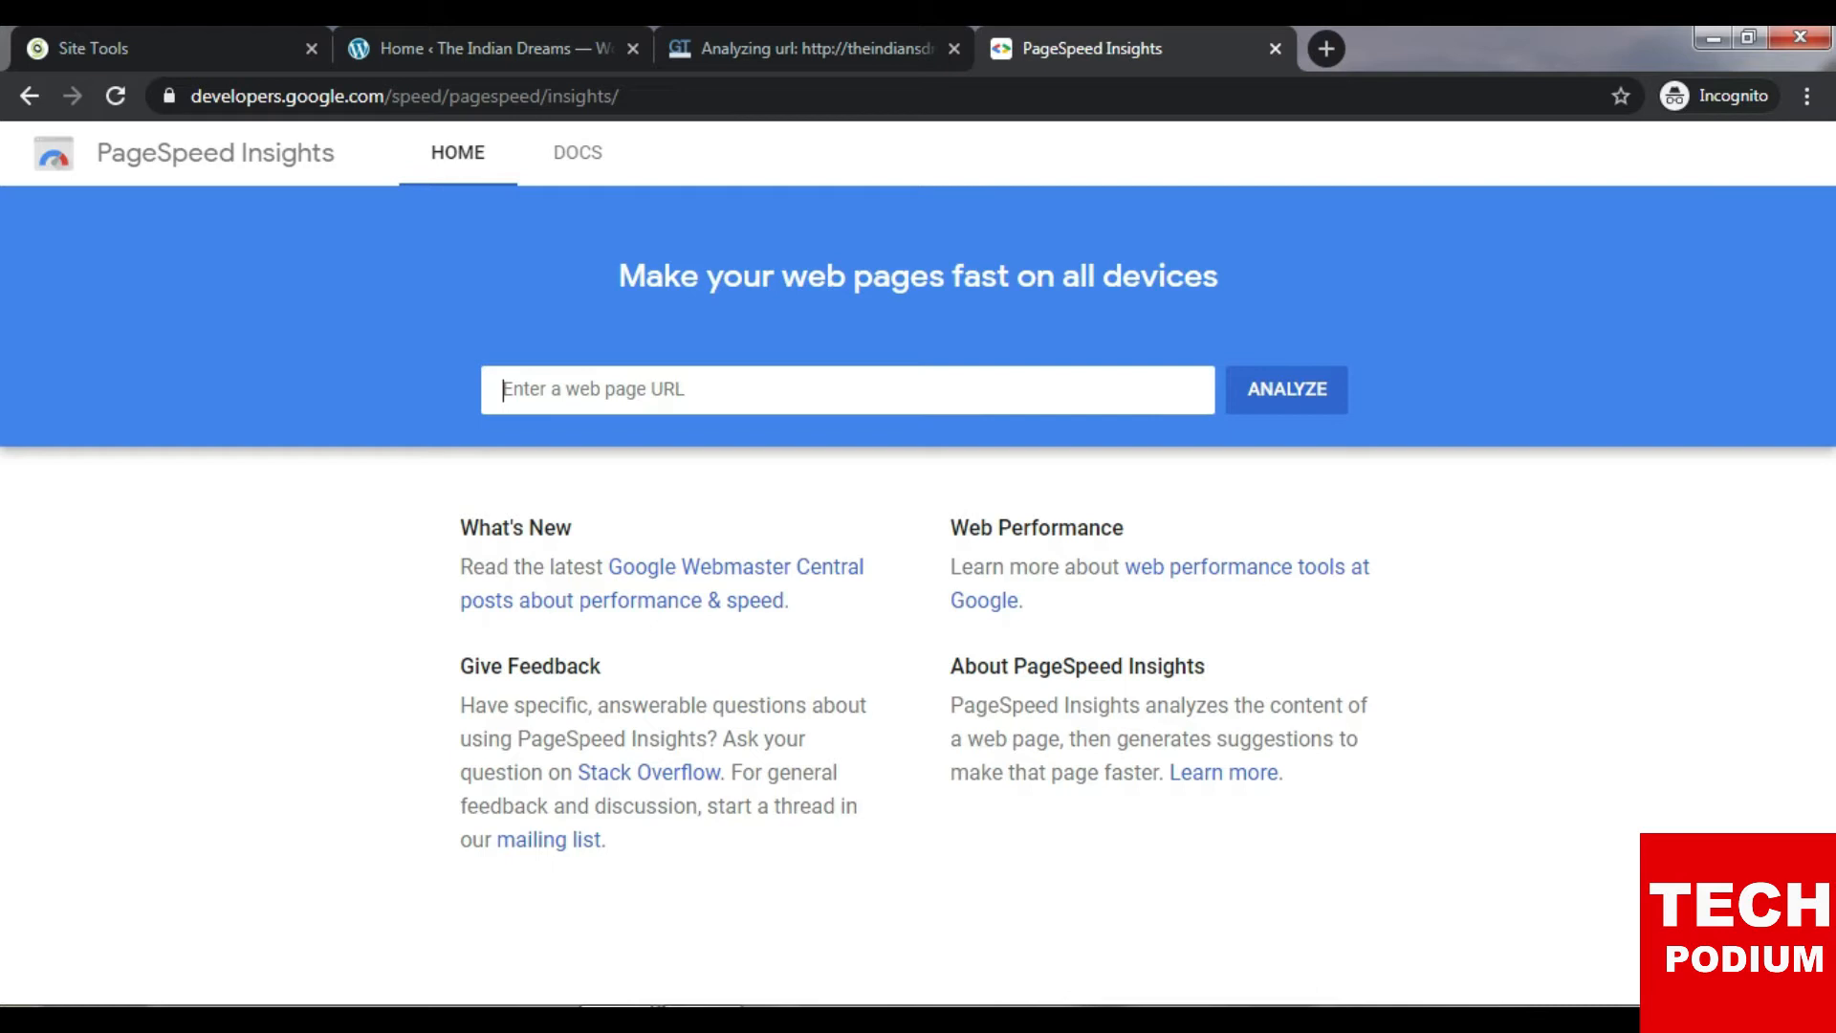
key("ctrl+v")
key("Return")
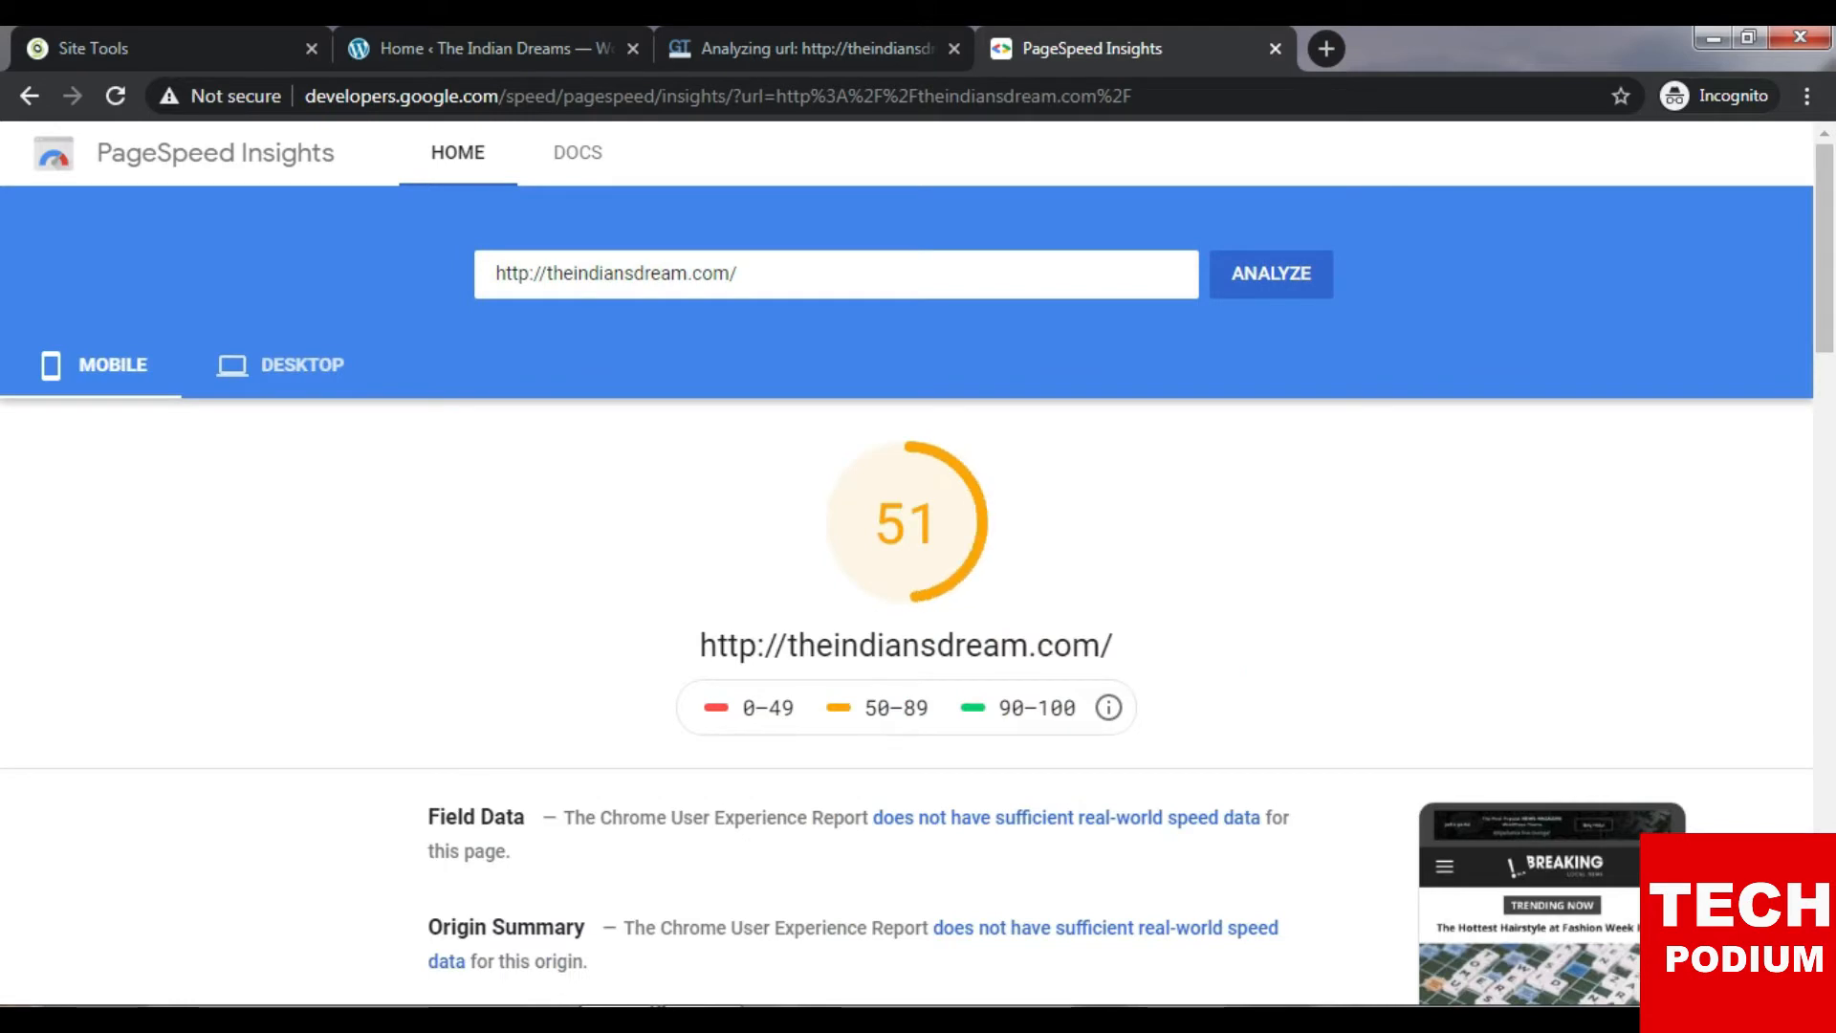
Examine the mobile PageSpeed report's score, score scale, lab data, opportunities and diagnostics.
scroll(916, 573, "down", 5)
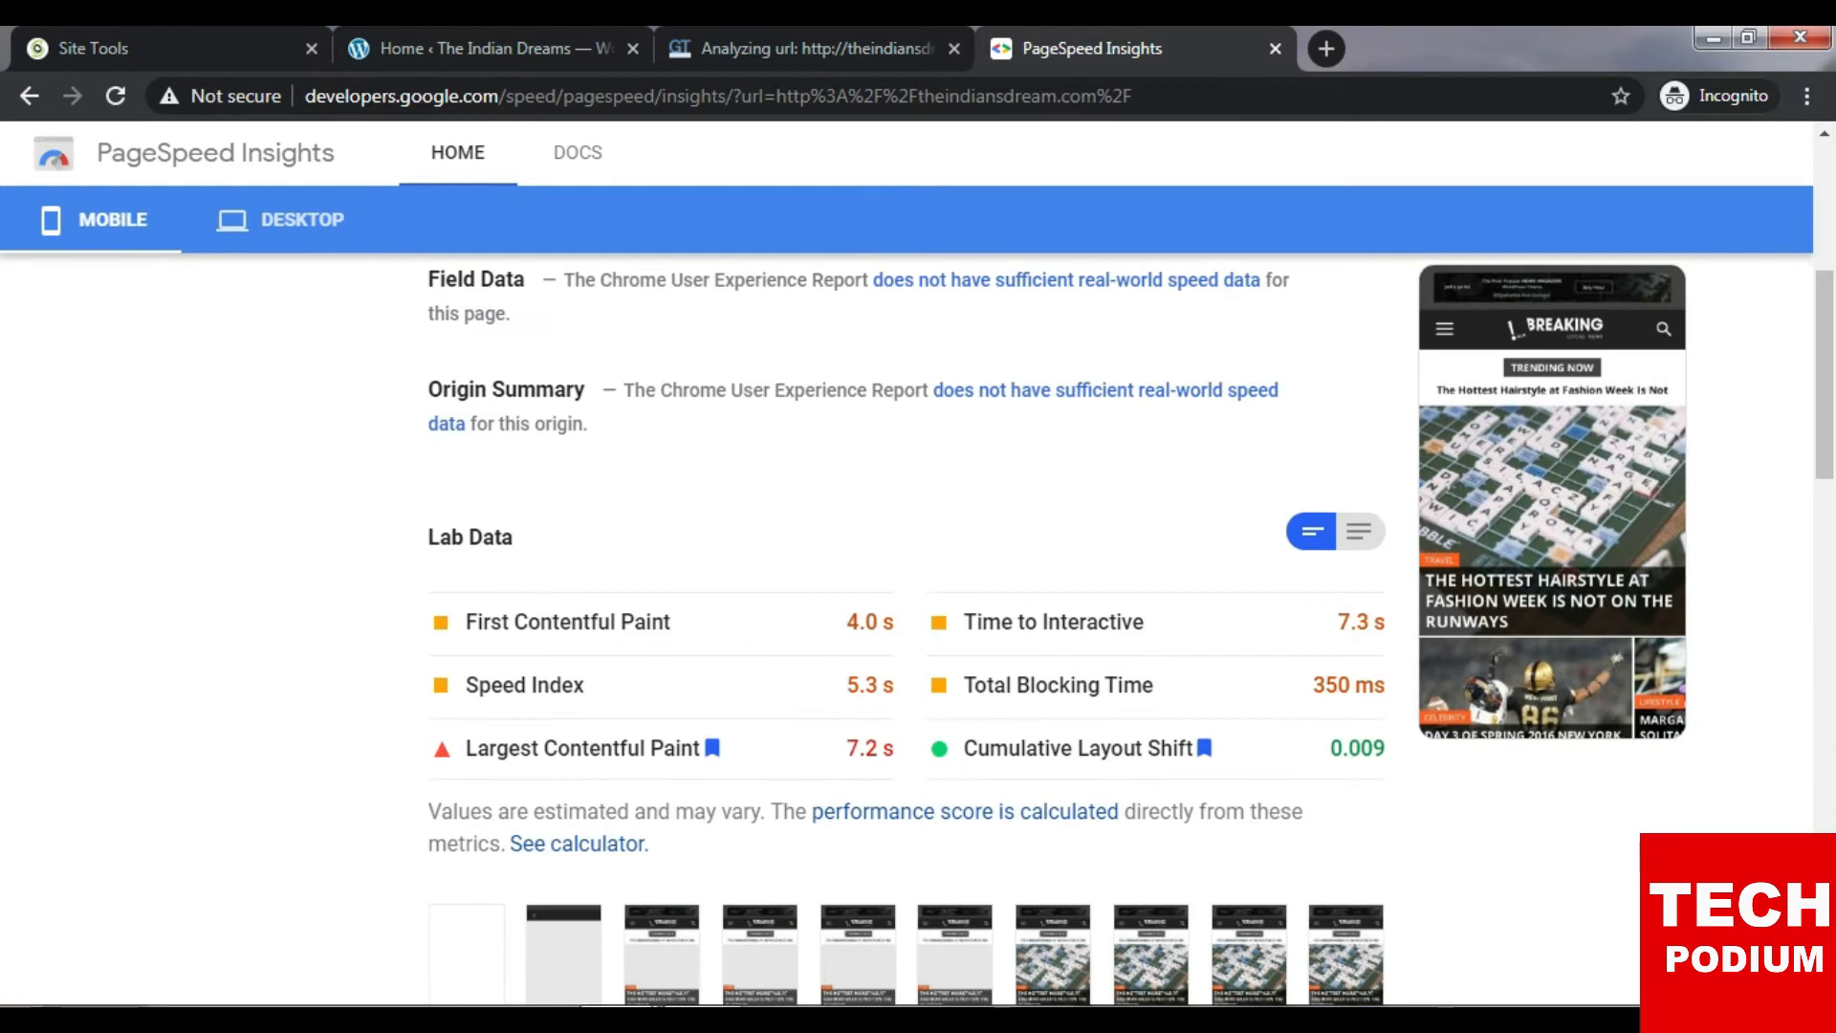
scroll(907, 631, "up", 3)
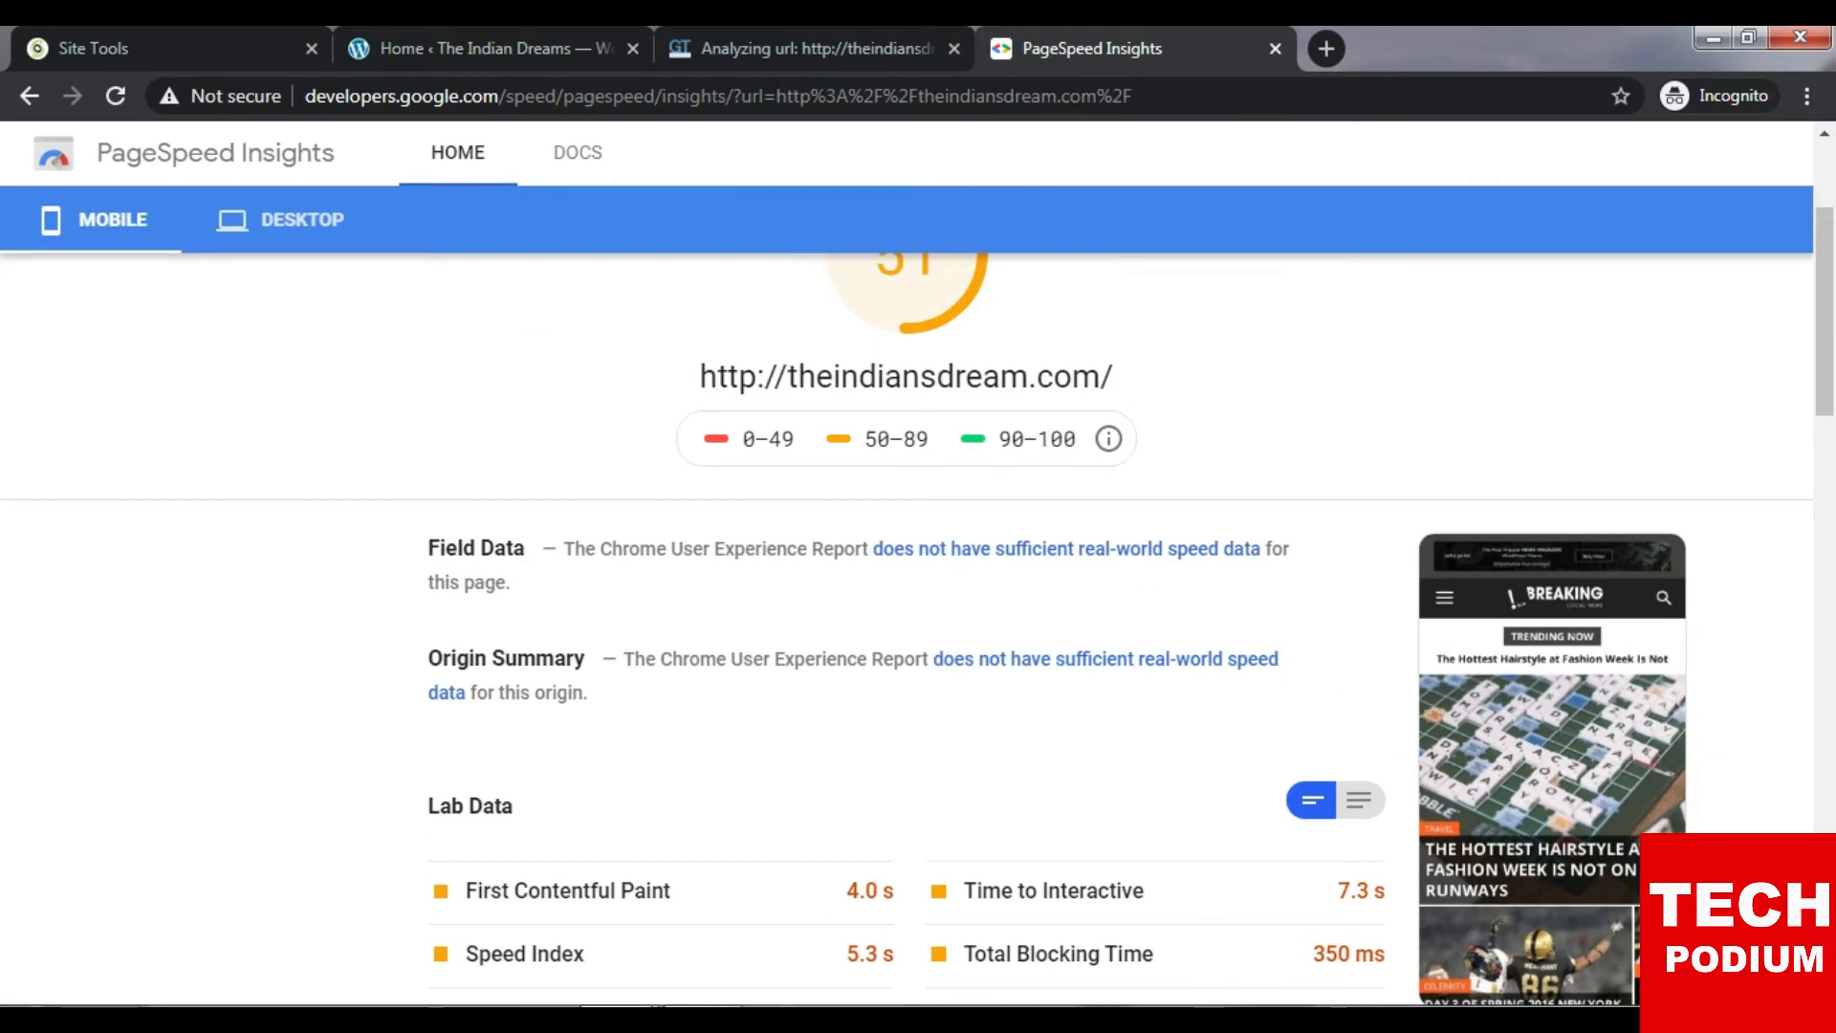
scroll(917, 608, "down", 4)
scroll(916, 574, "up", 7)
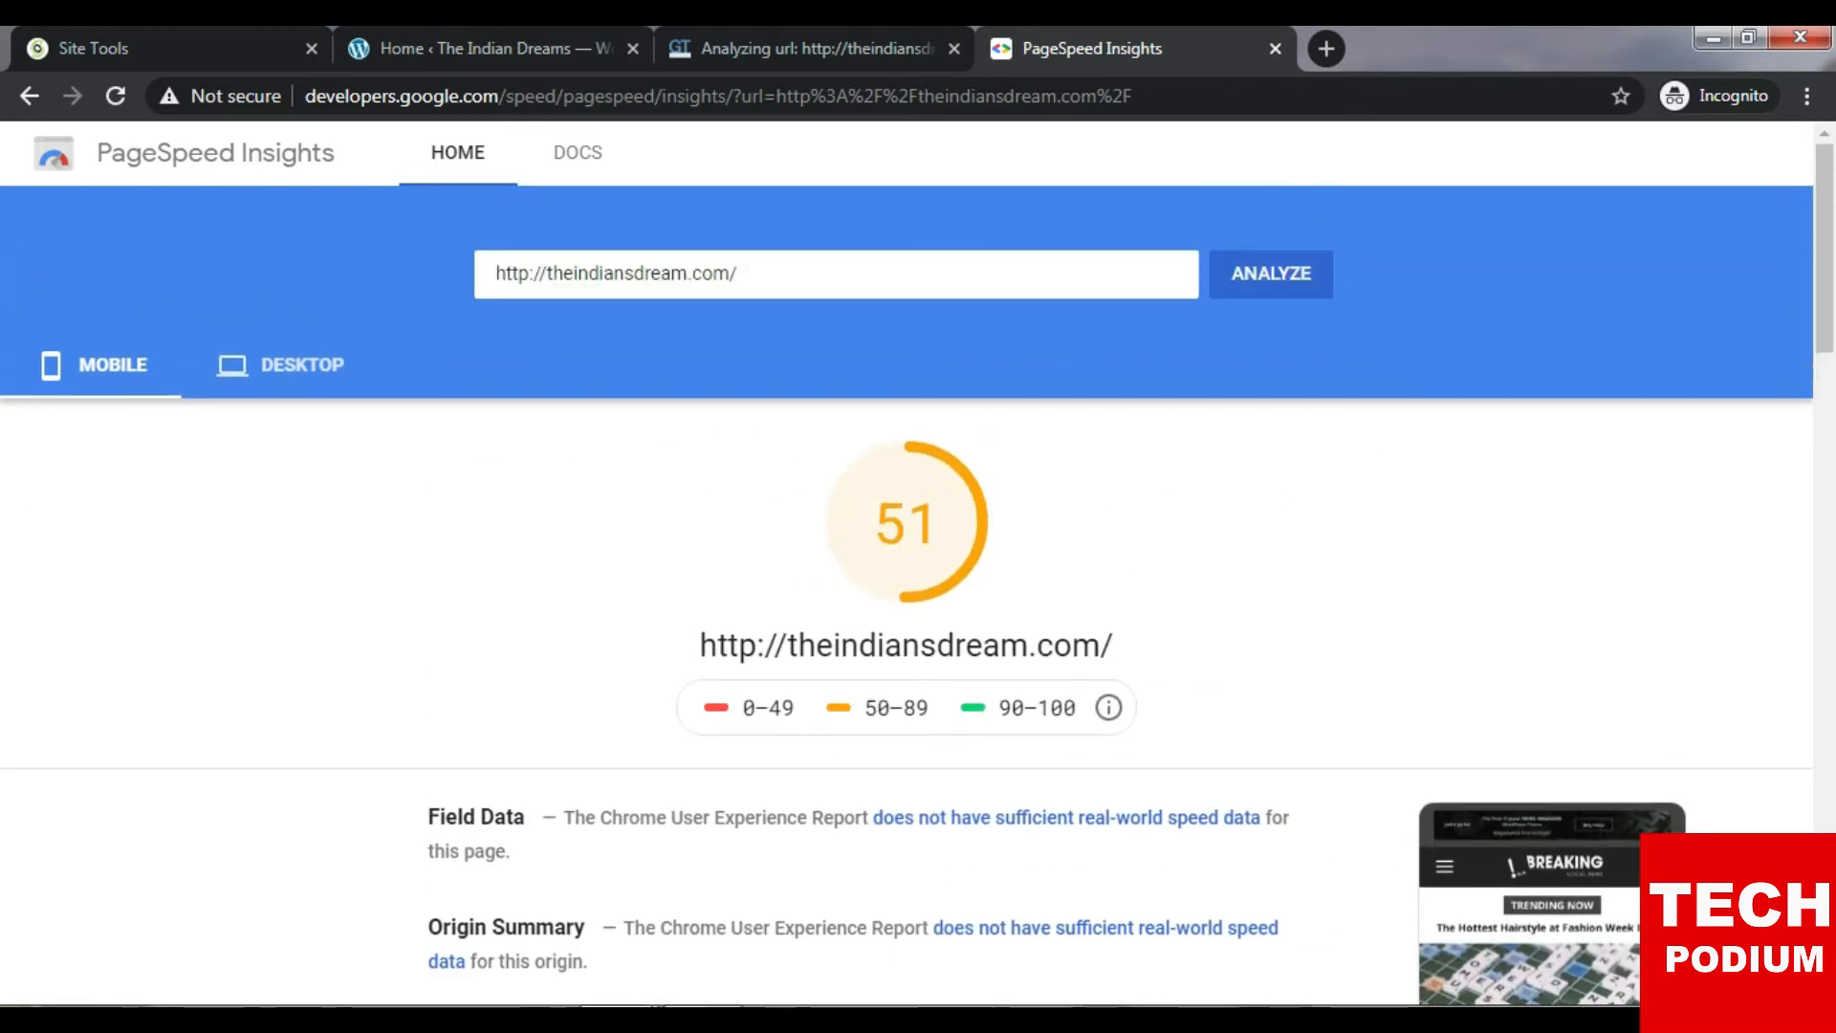
scroll(917, 574, "down", 3)
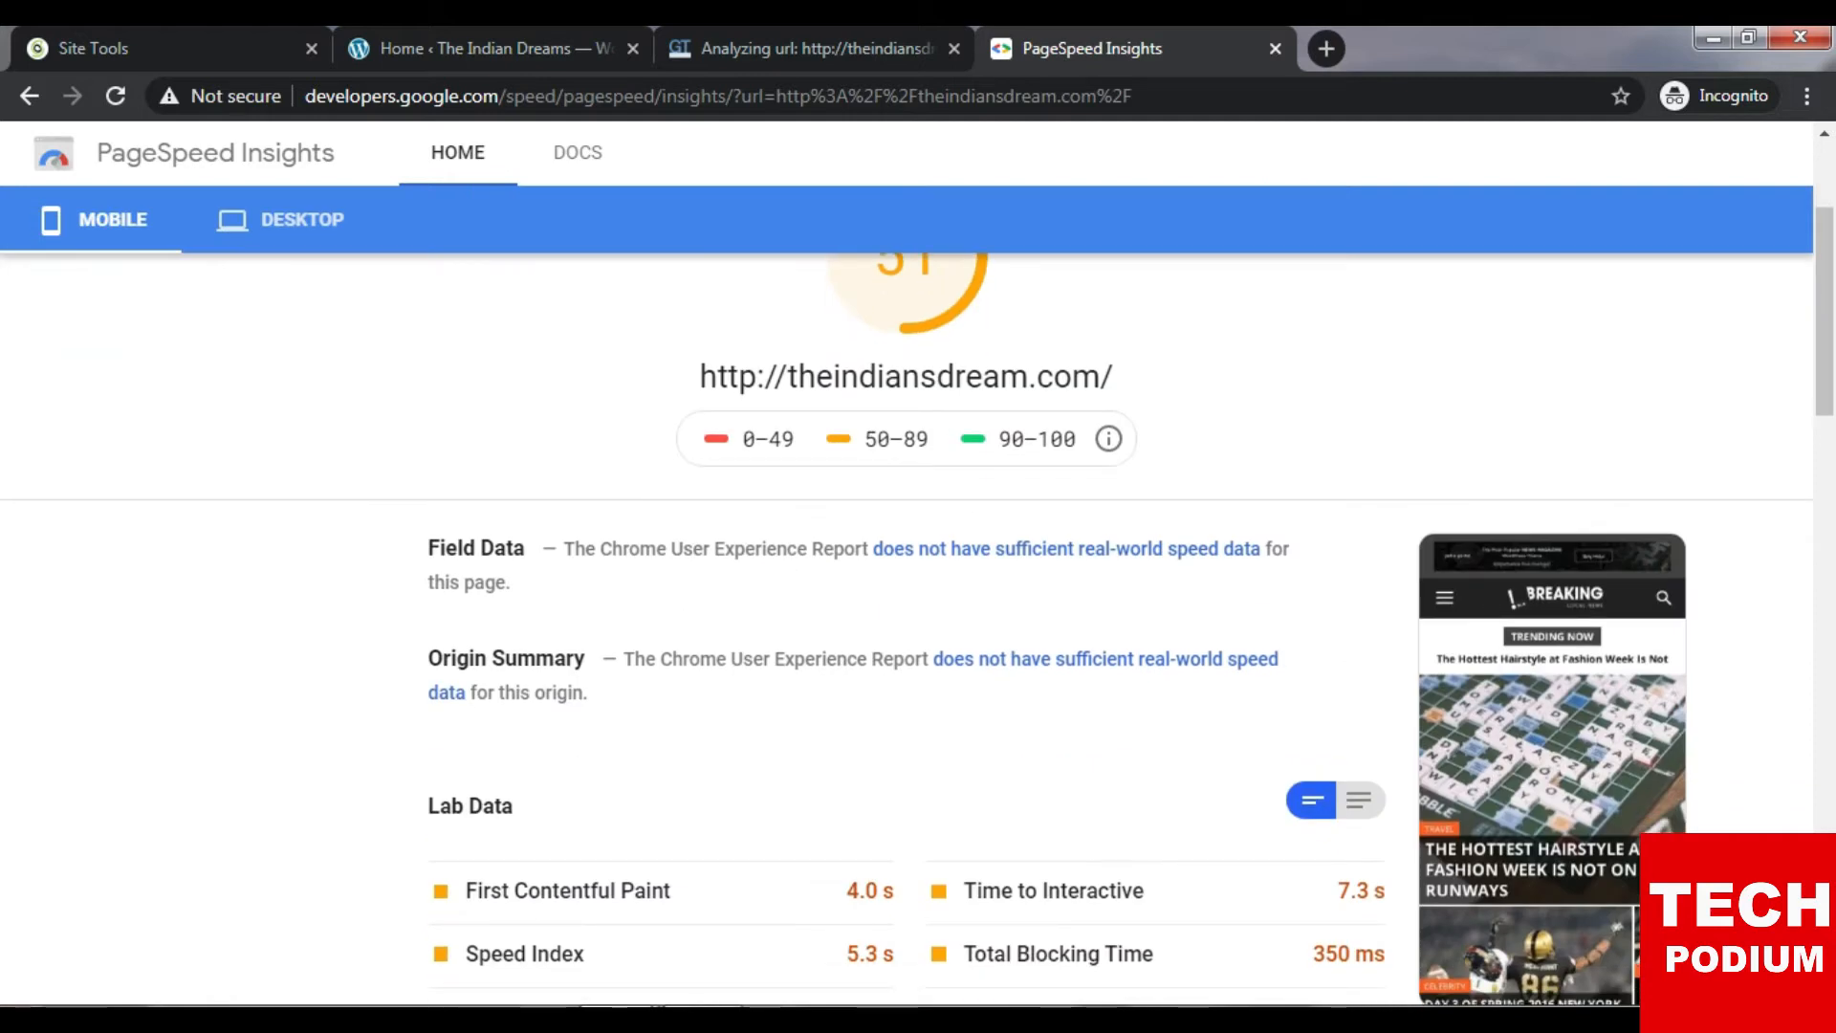
scroll(916, 574, "up", 3)
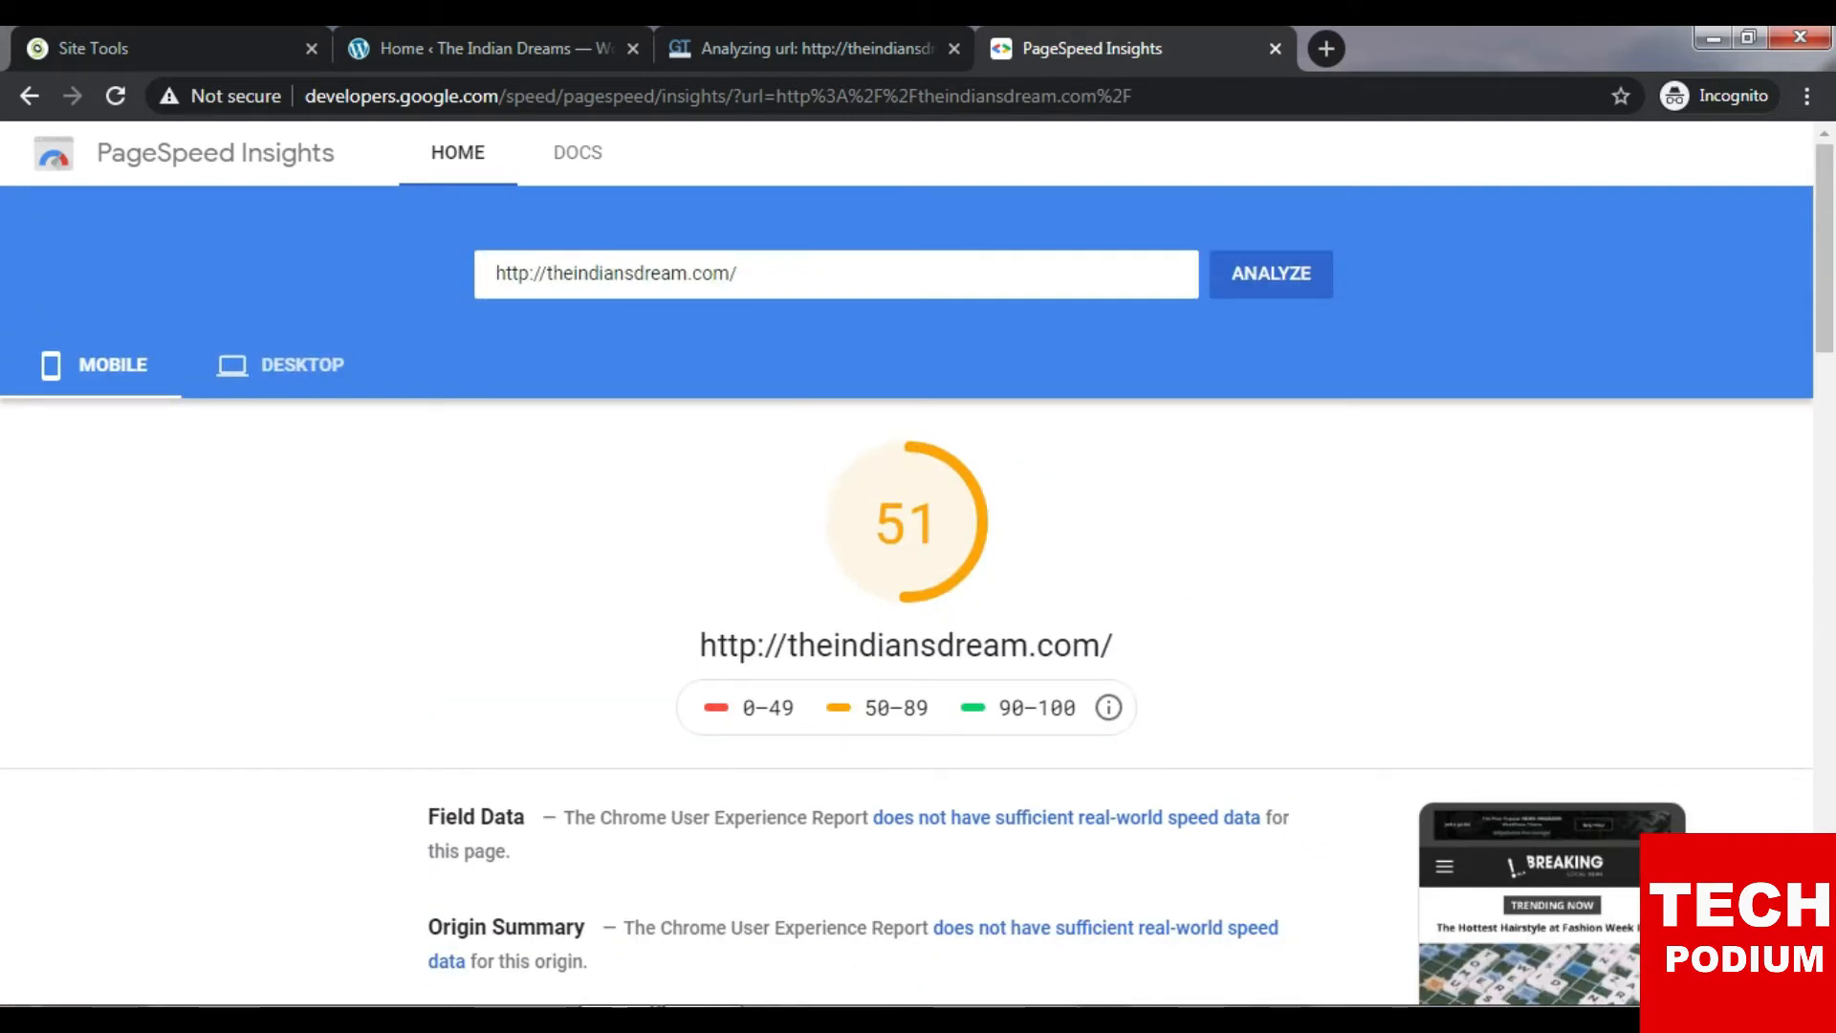
scroll(917, 574, "down", 6)
scroll(916, 574, "up", 4)
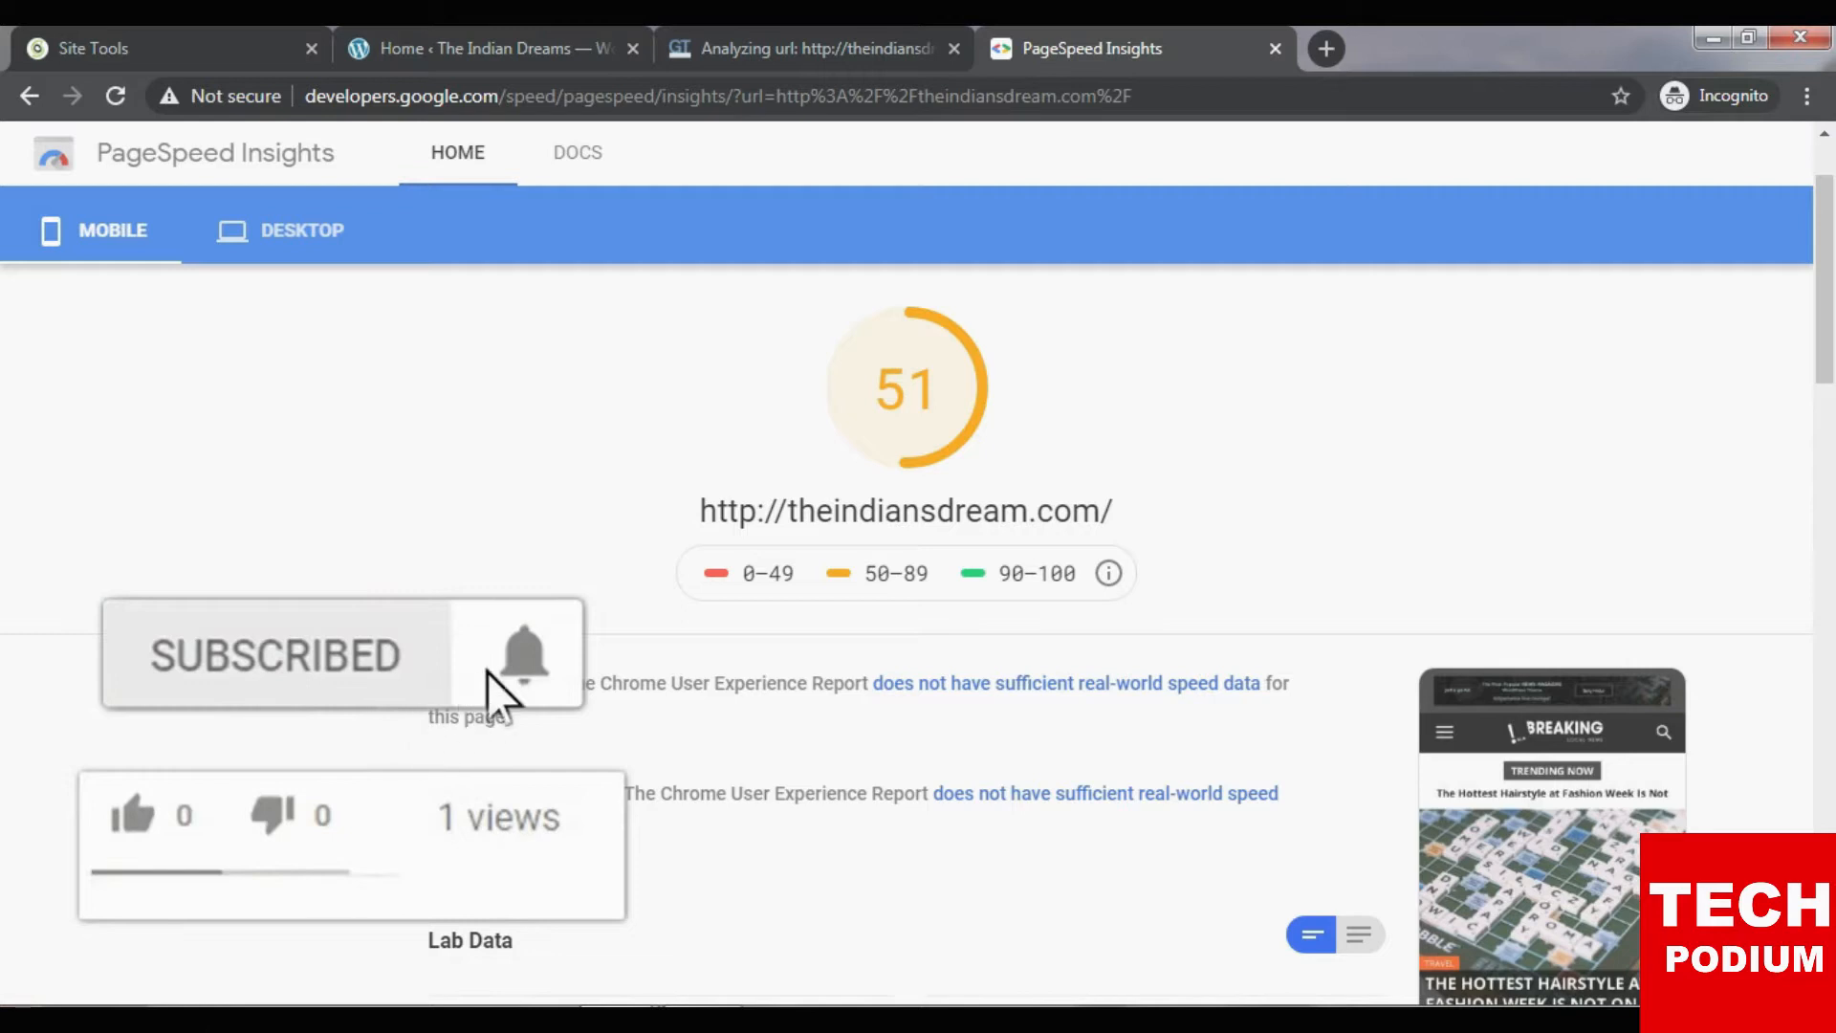
left_click_drag(865, 574, 976, 589)
left_click(977, 589)
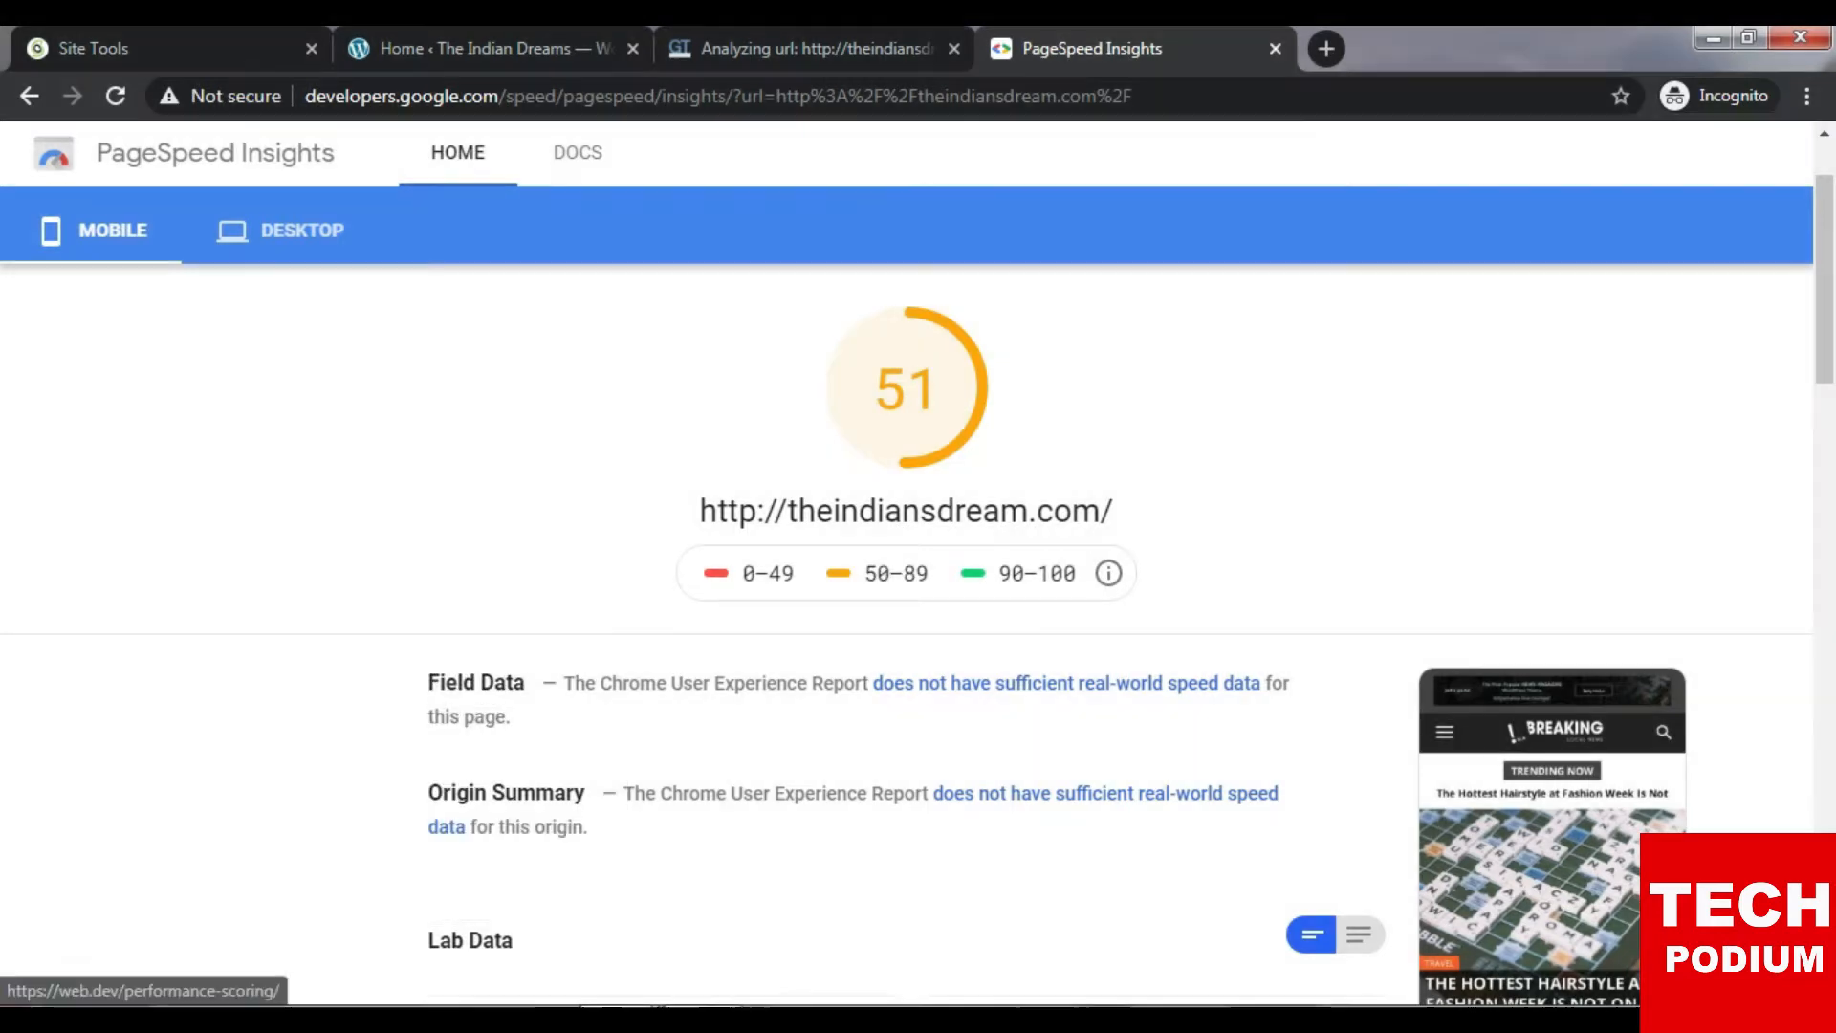
scroll(918, 631, "down", 20)
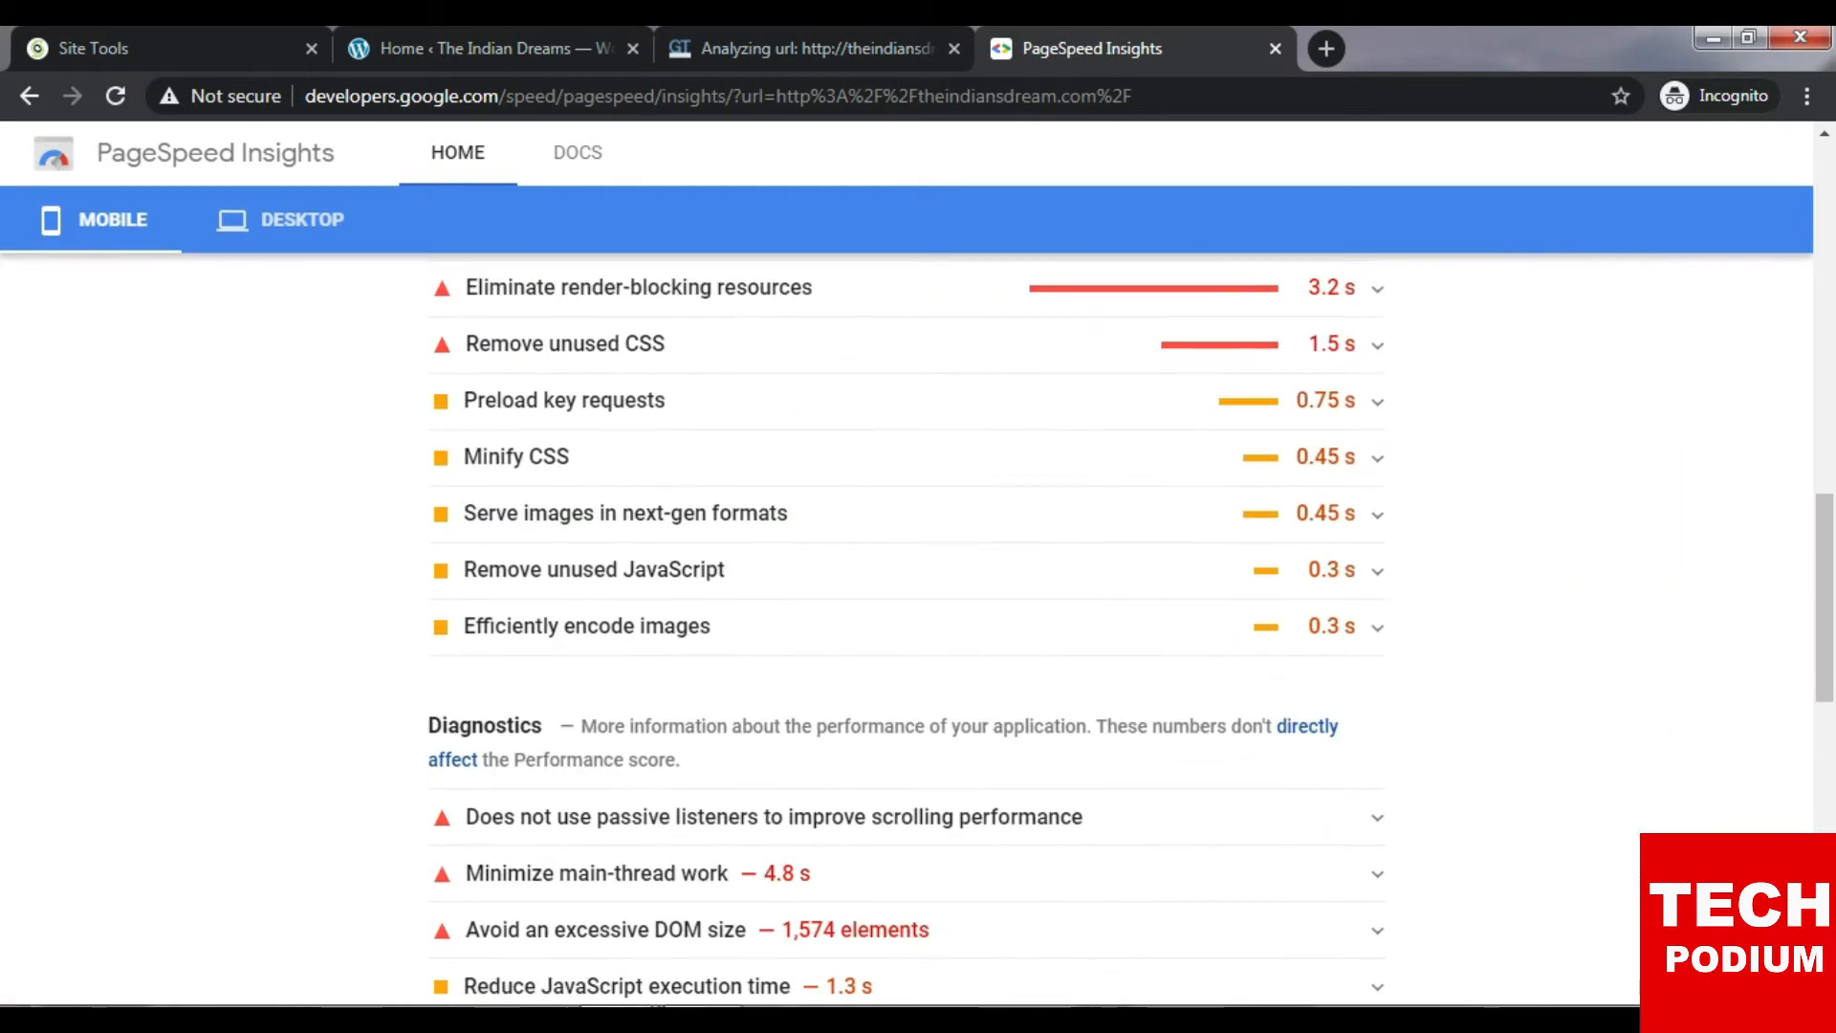
Return to the site's WordPress admin and search the new plugins for "amp".
key("ctrl+shift+Tab")
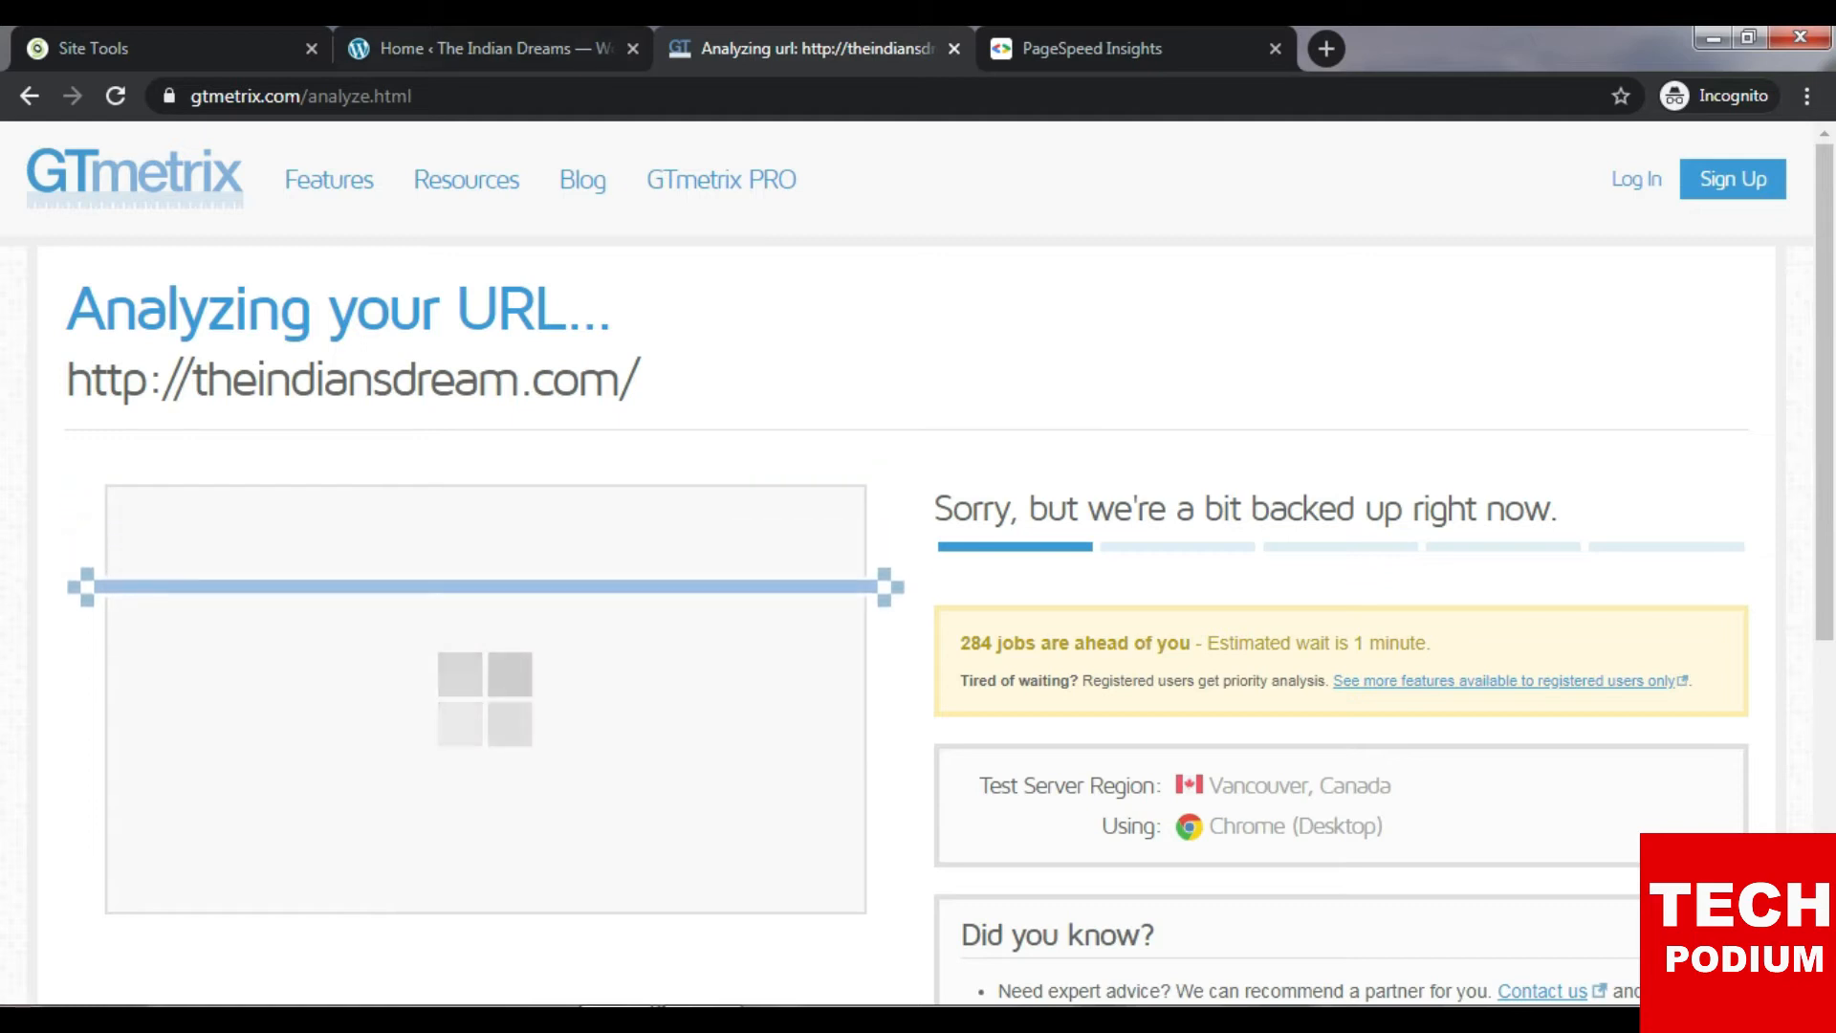
key("ctrl+shift+Tab")
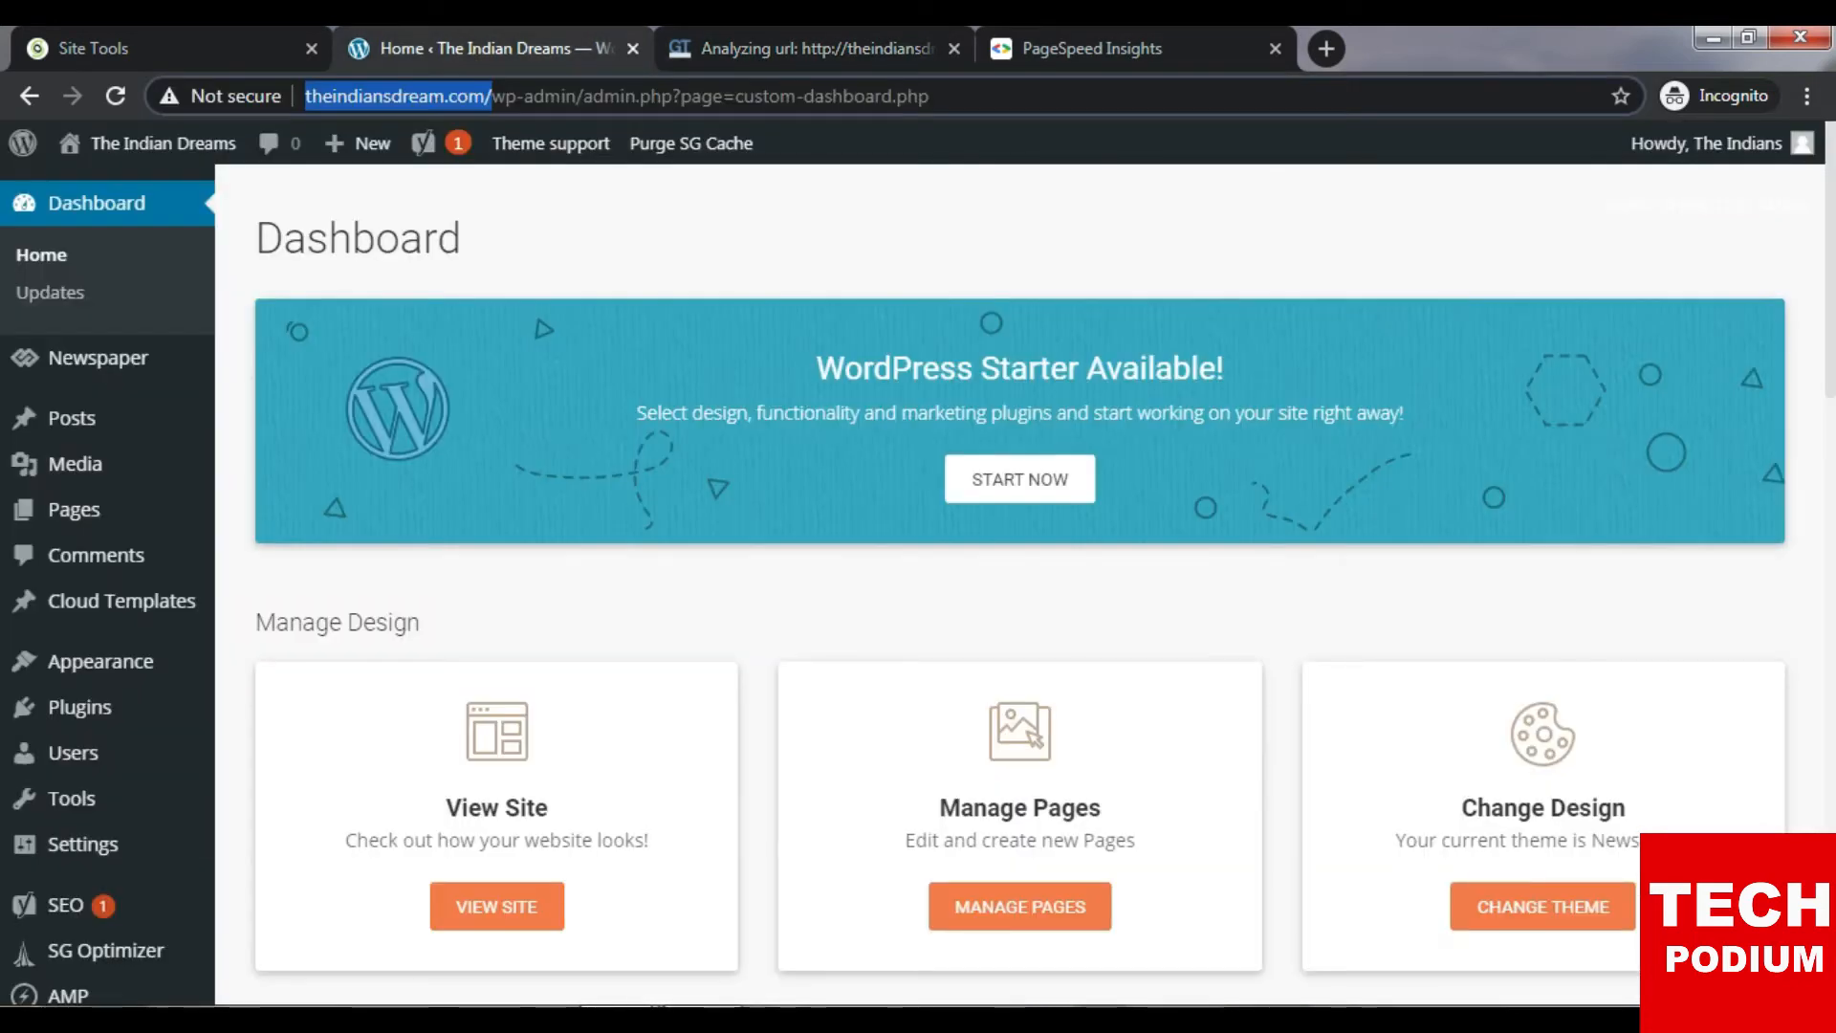
key("Escape")
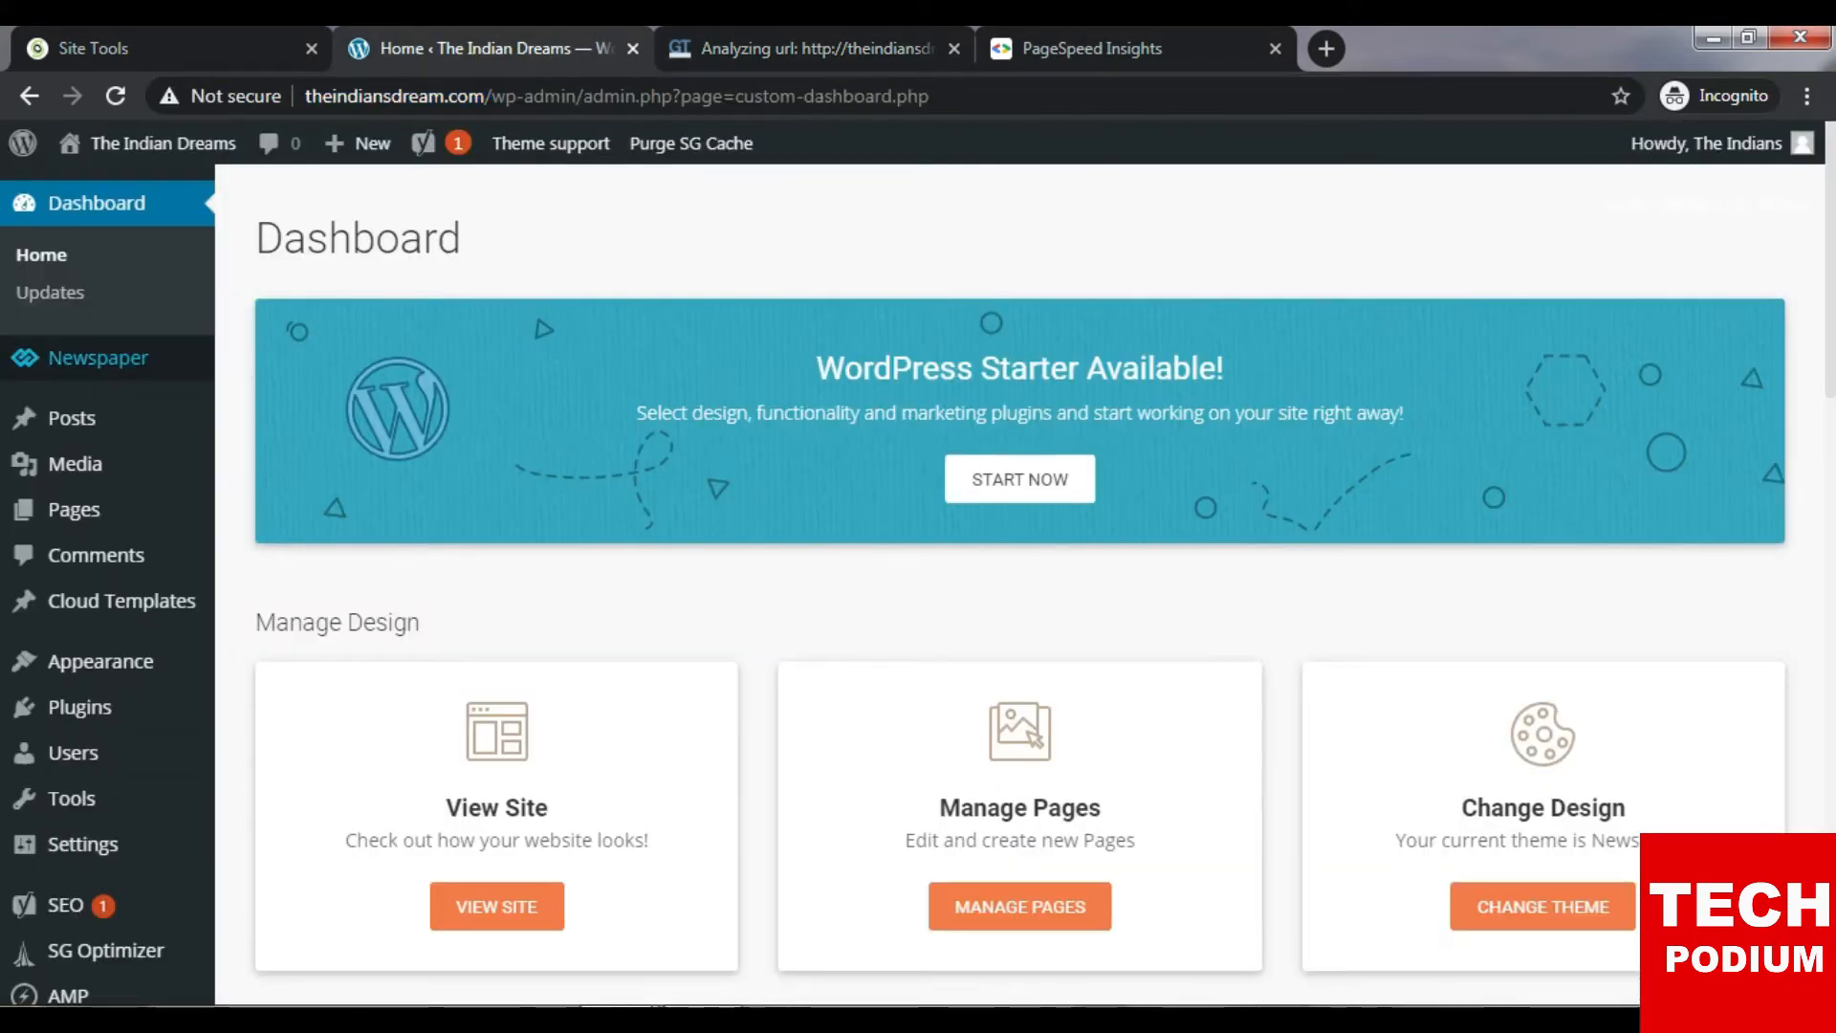
mouse_move(100, 660)
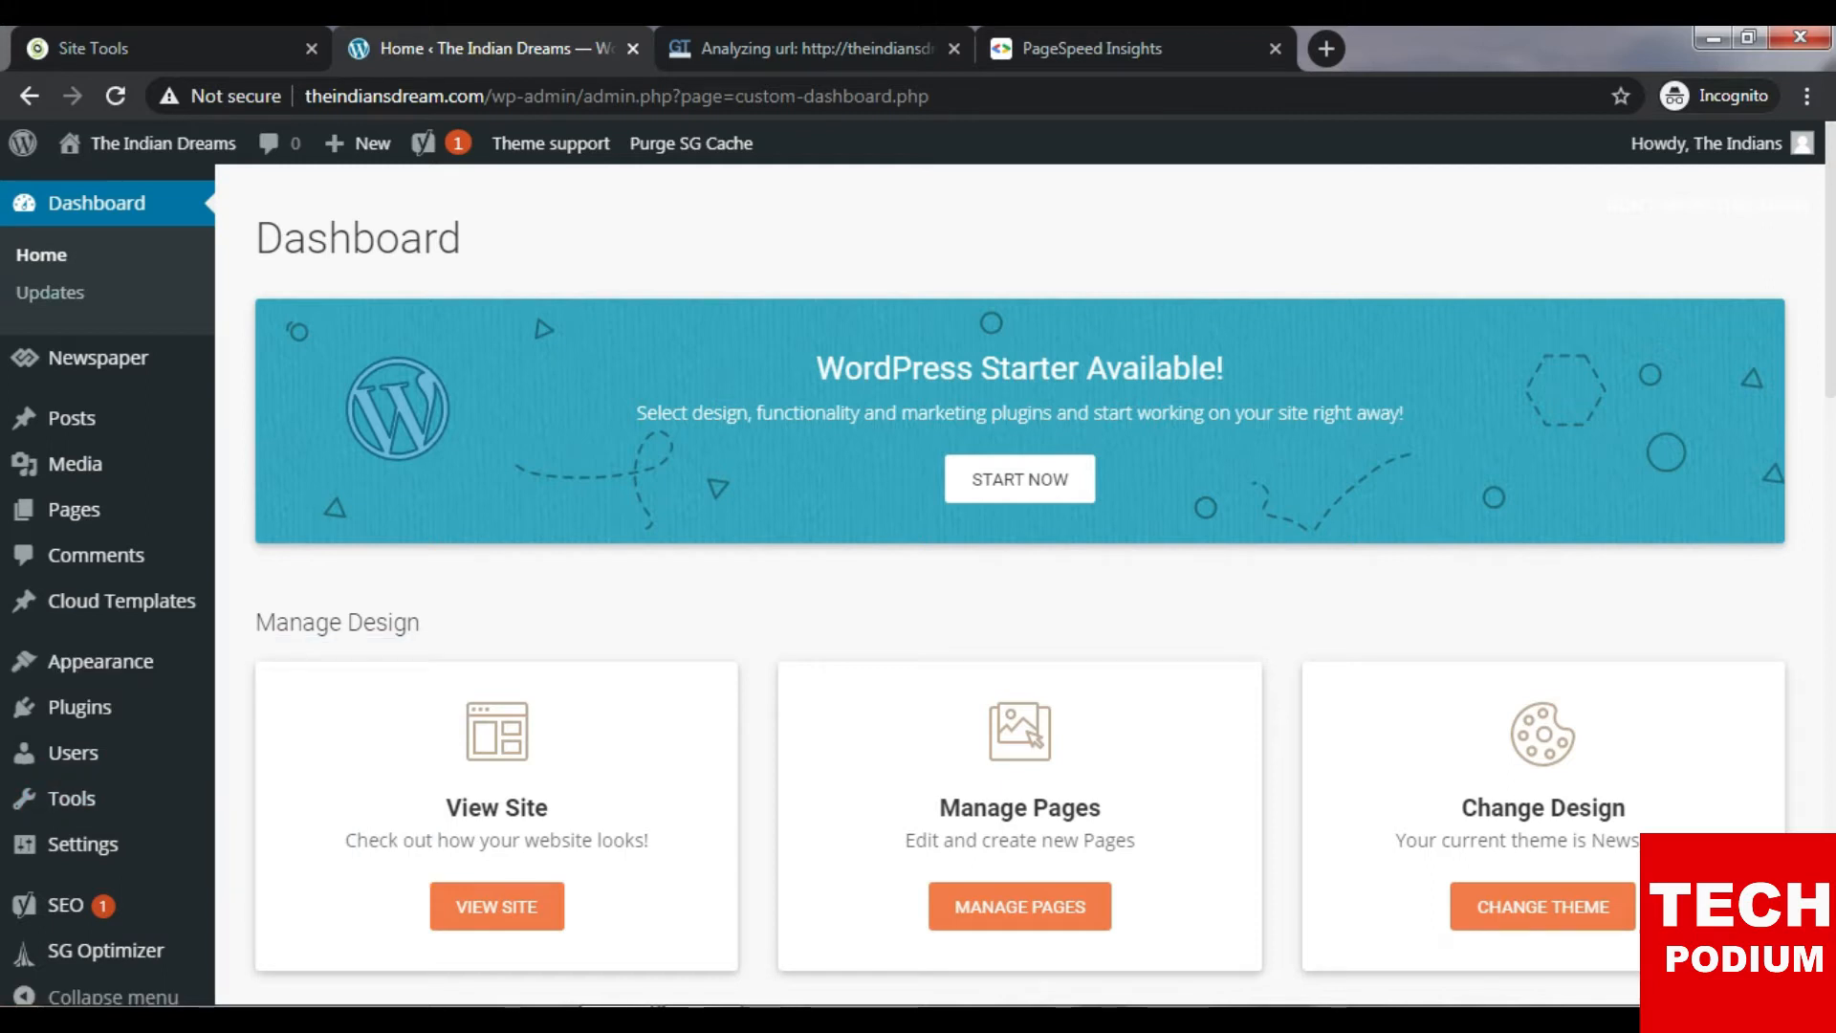
scroll(72, 798, "down", 3)
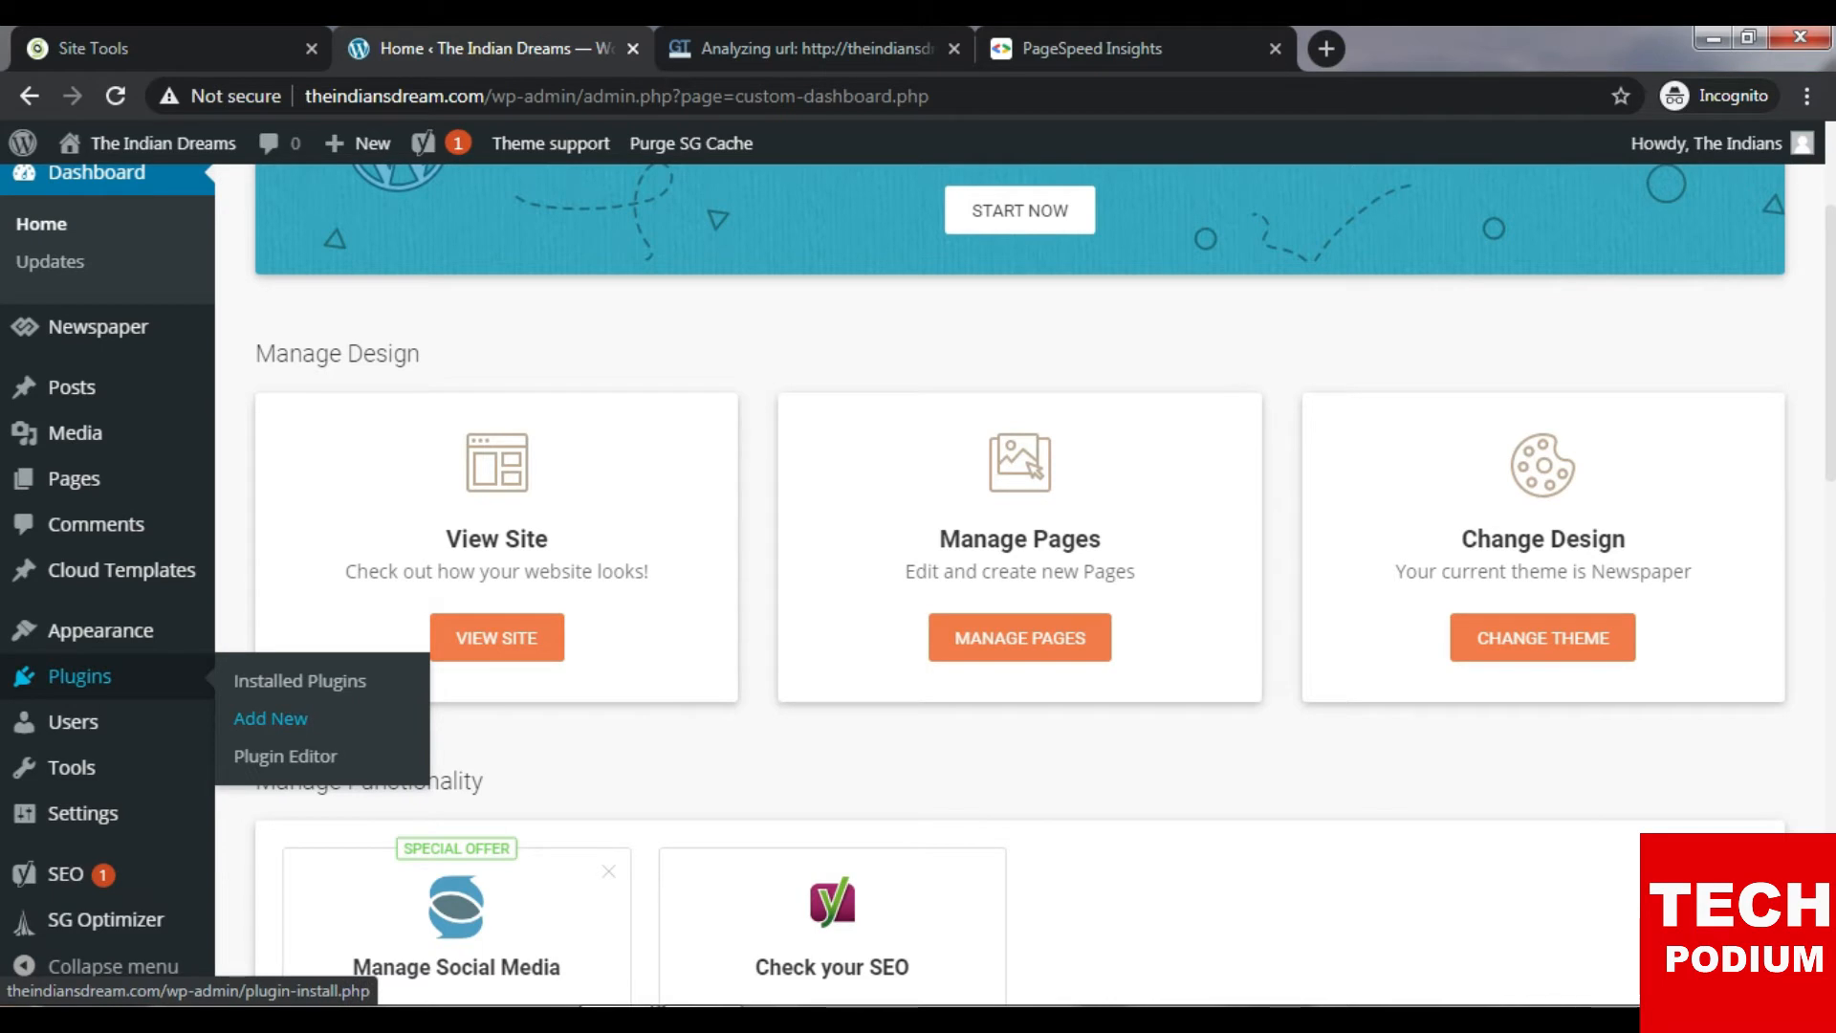
left_click(271, 719)
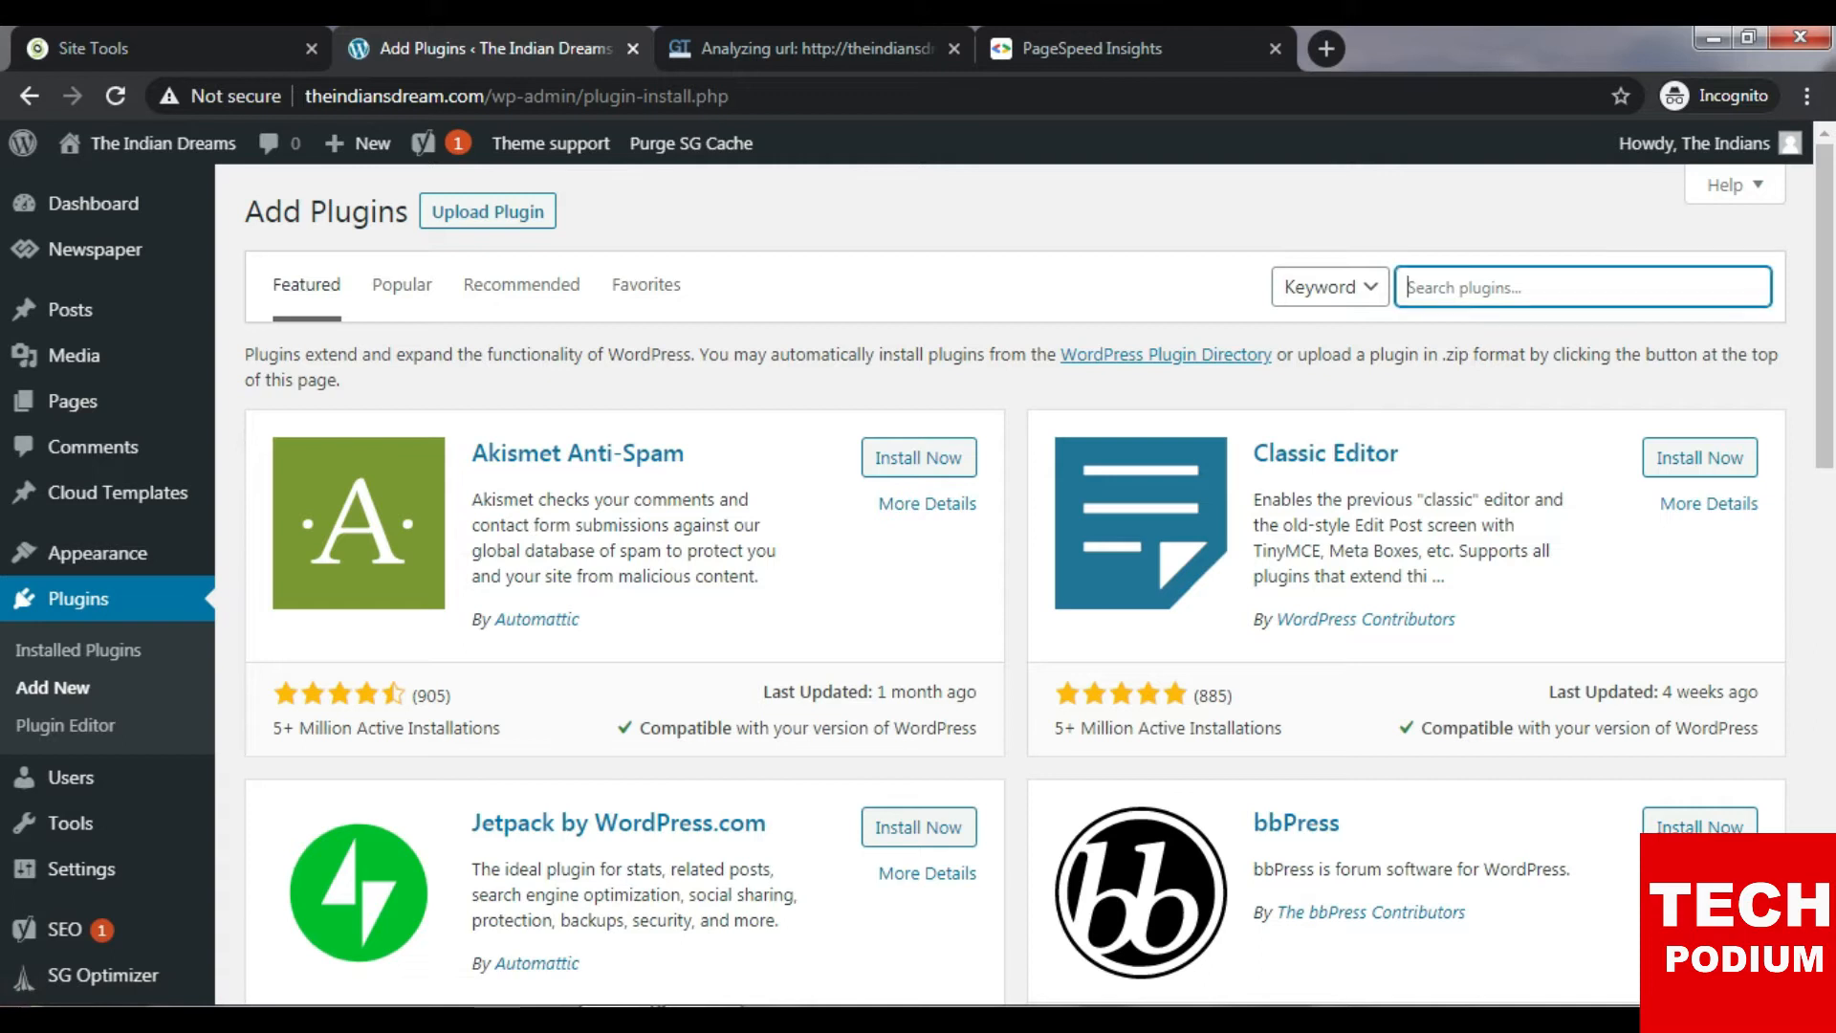
type("amp")
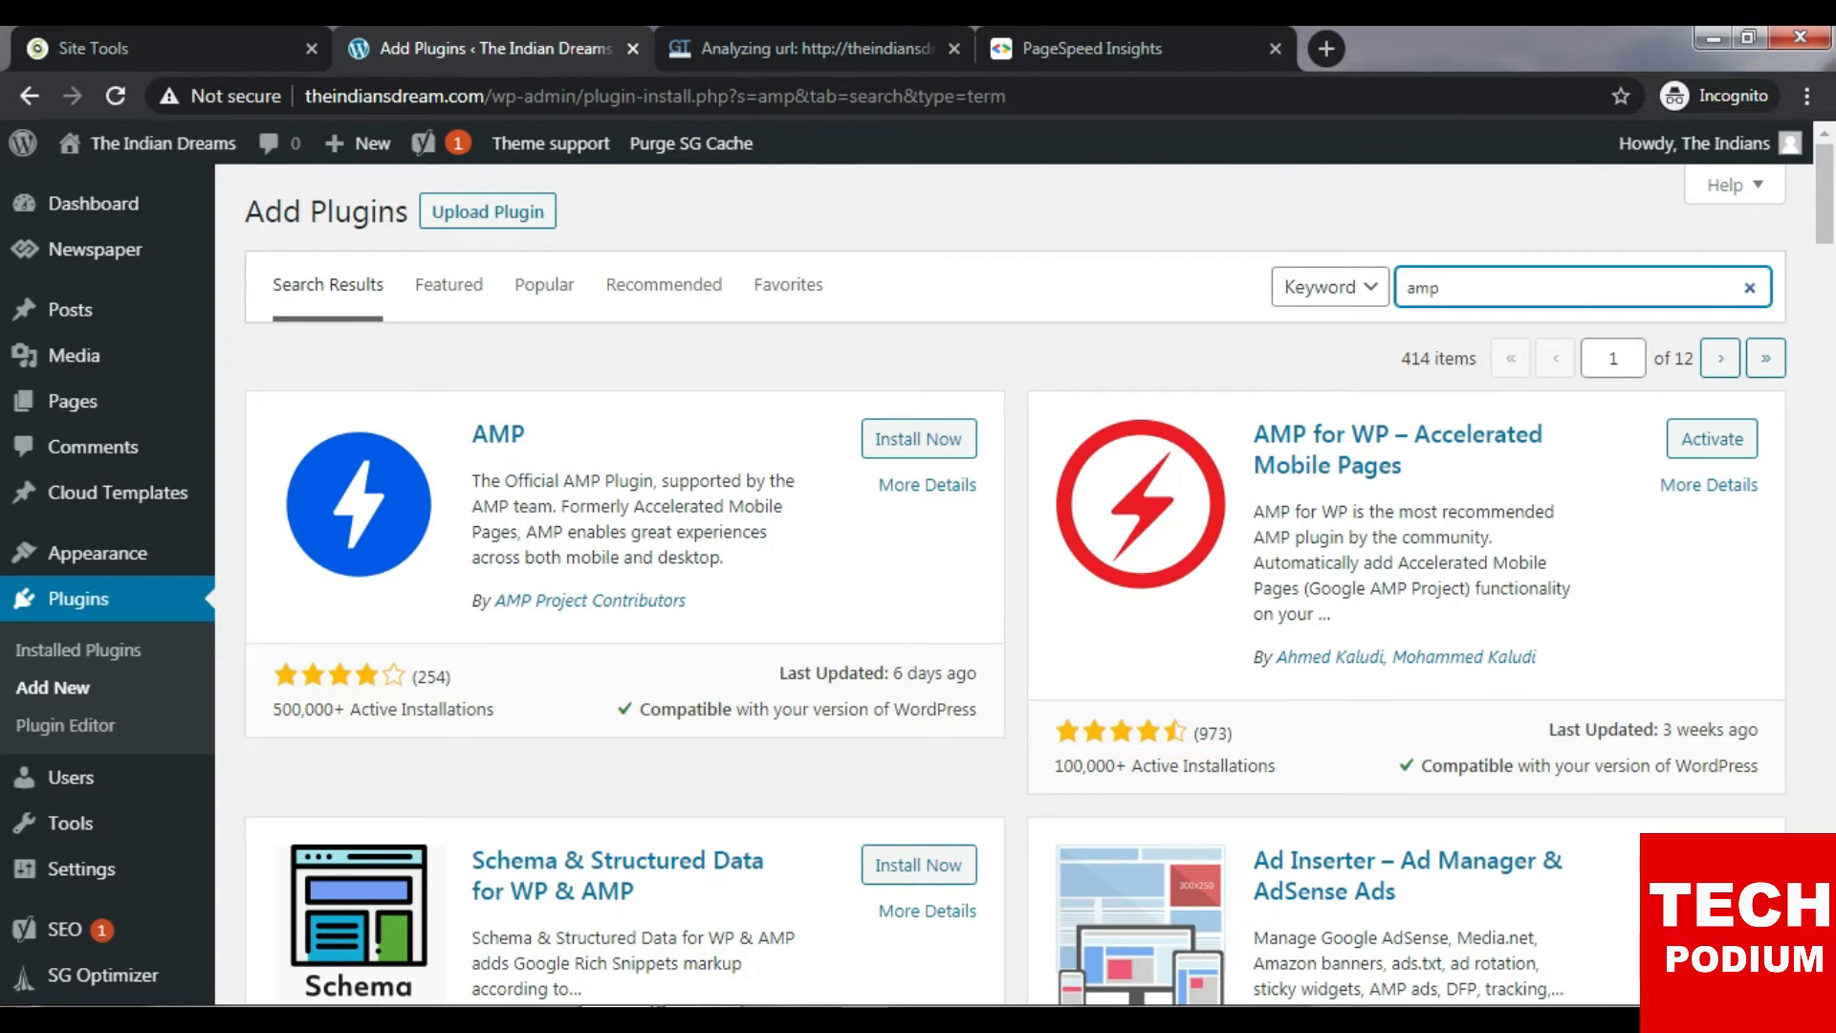
Compare the AMP plugins in the search results and activate AMP for WP – Accelerated Mobile Pages.
scroll(1014, 583, "down", 3)
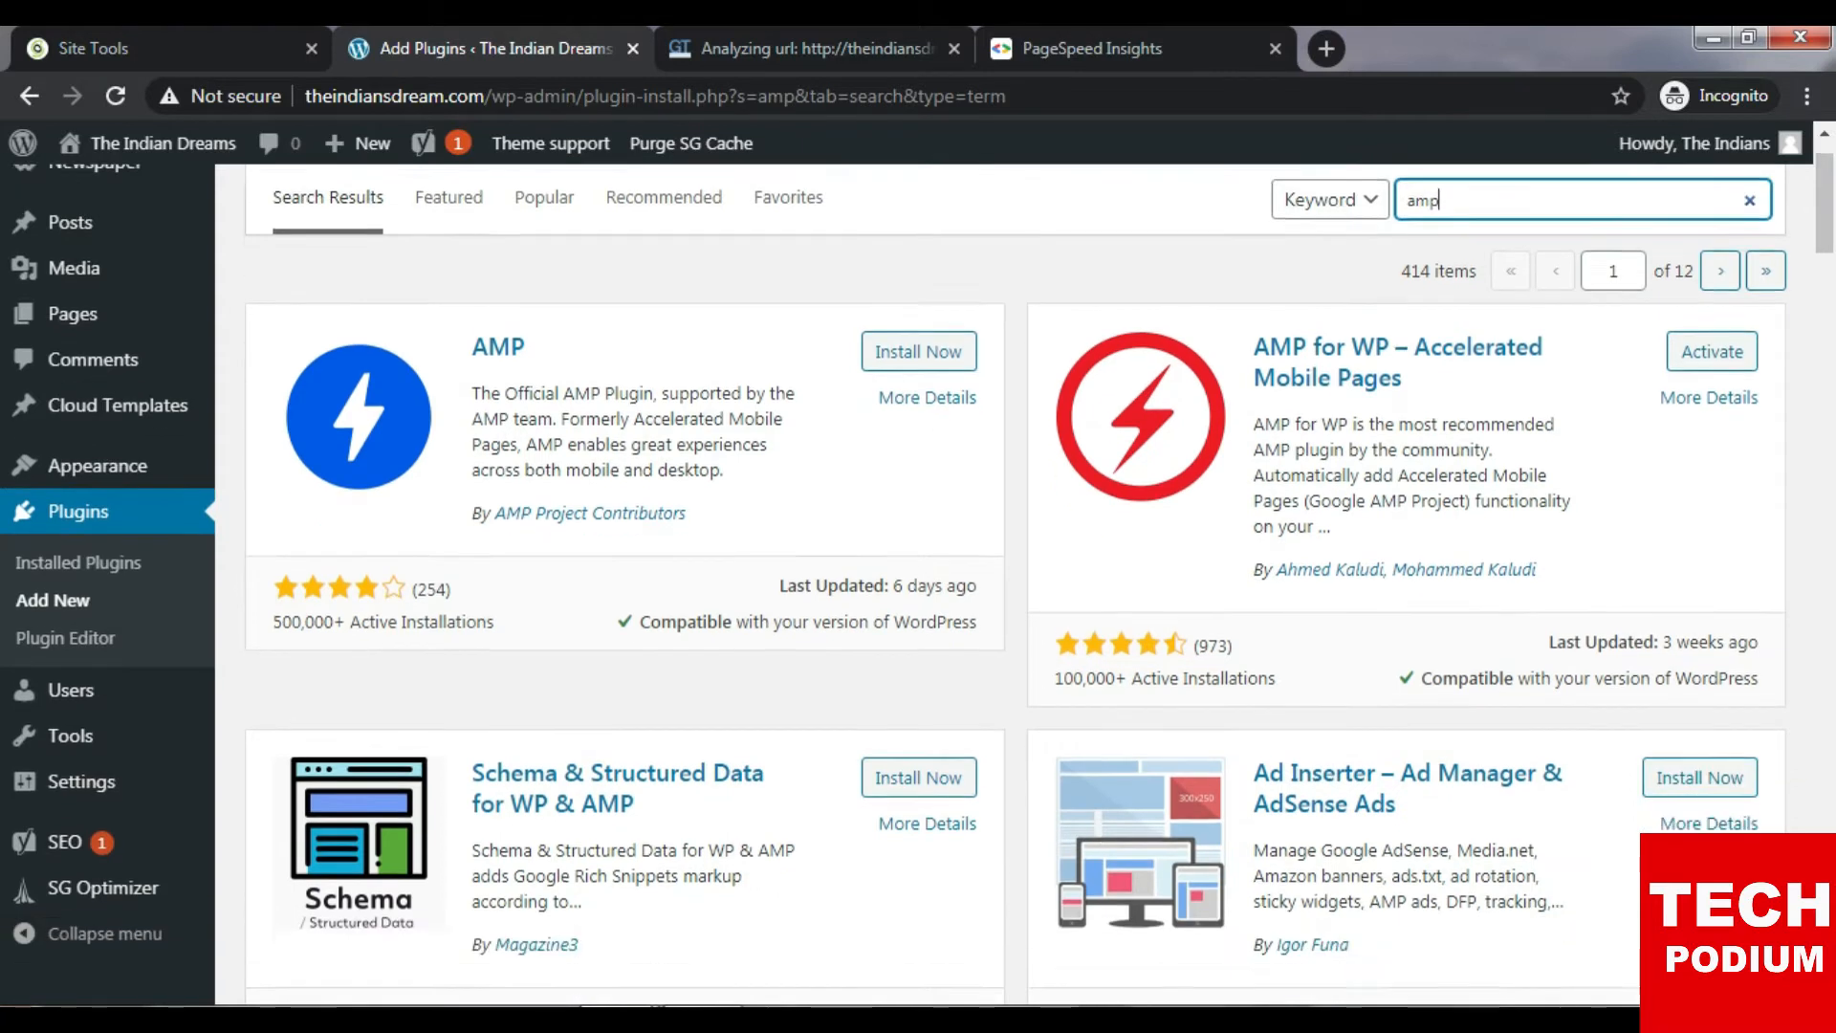
scroll(1013, 583, "up", 1)
scroll(1014, 584, "down", 4)
scroll(1014, 583, "up", 5)
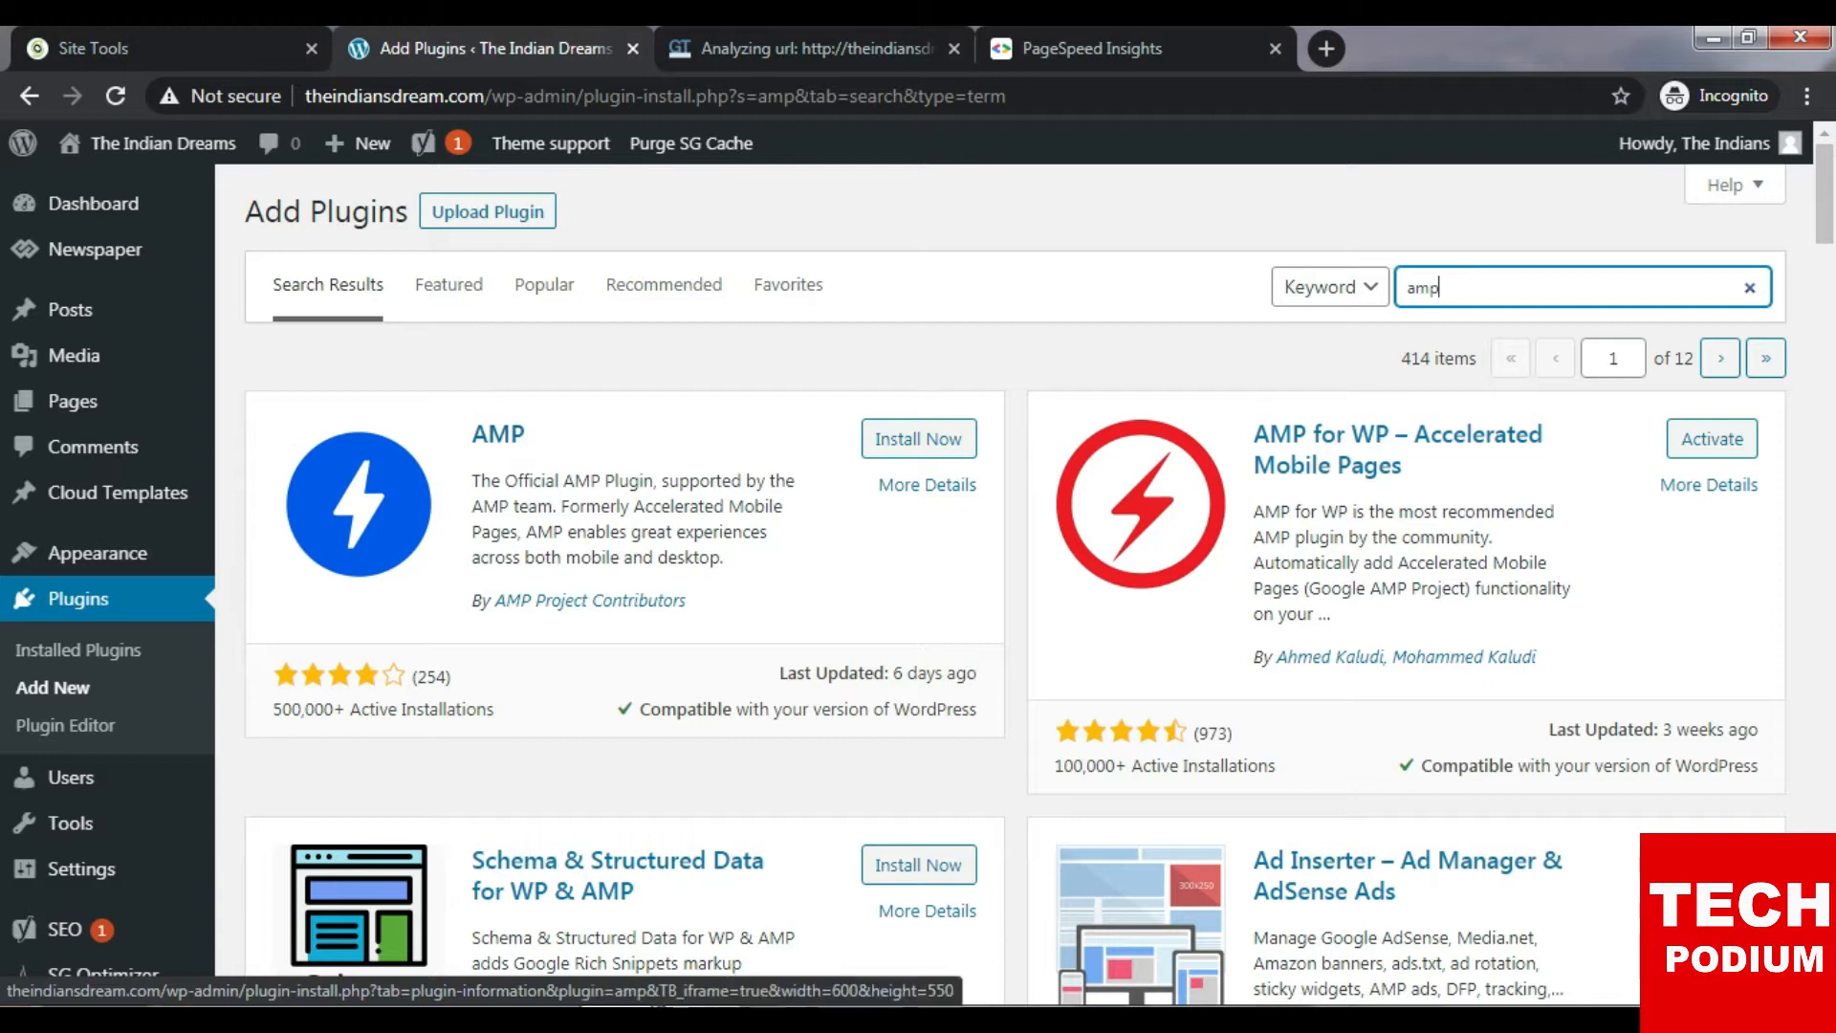
left_click_drag(411, 677, 429, 709)
left_click(429, 712)
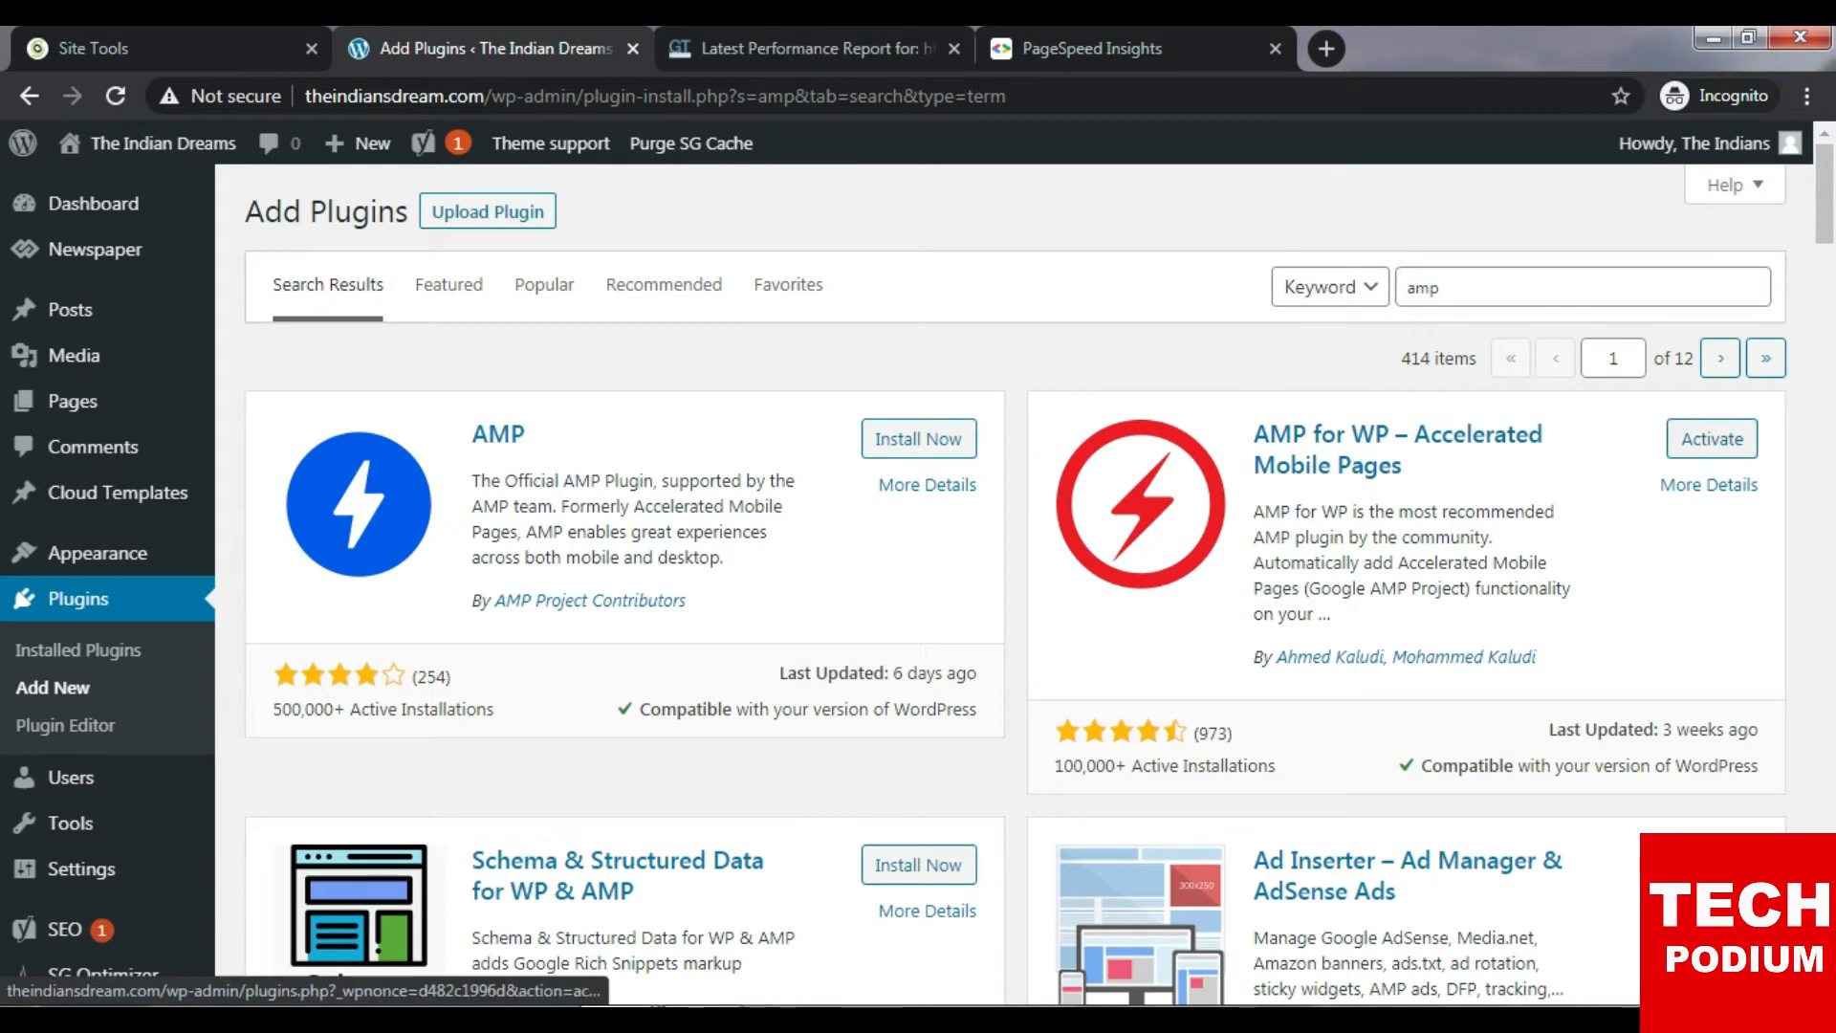
left_click(1712, 438)
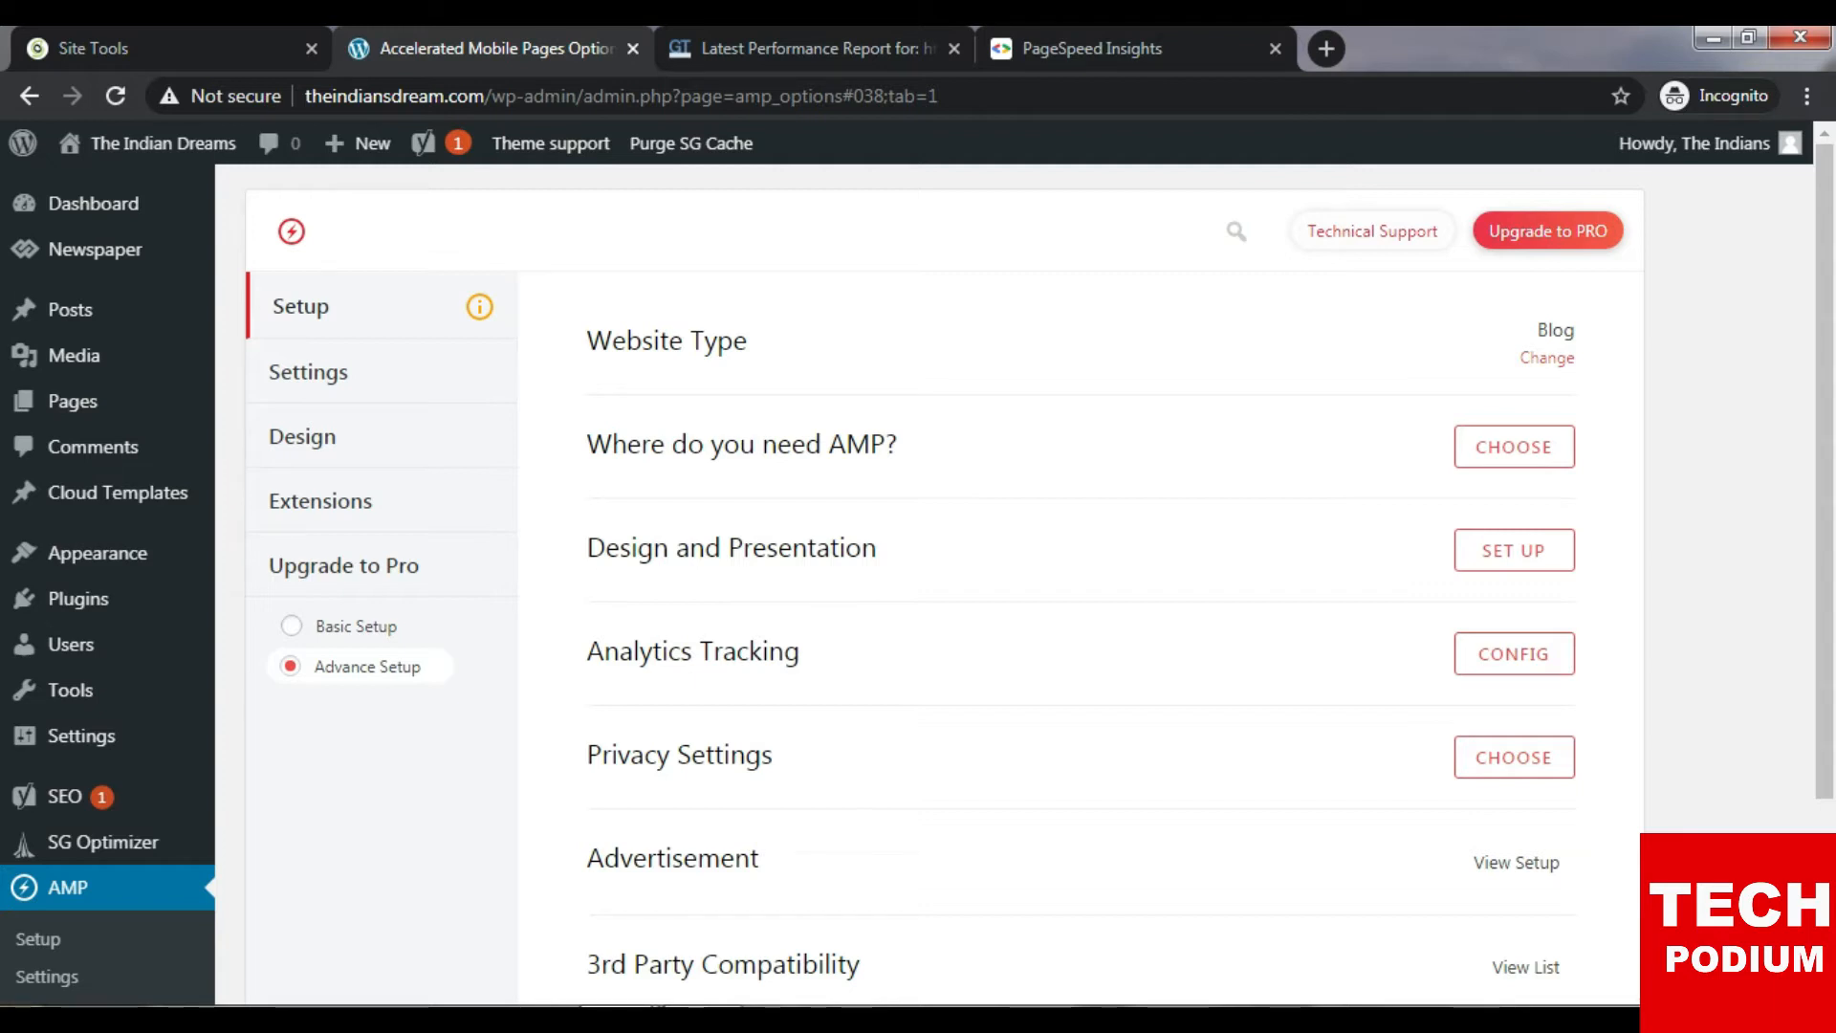
Check the PageSpeed and YSlow scores, fully loaded time and total page size in the site's GTmetrix report.
left_click(786, 49)
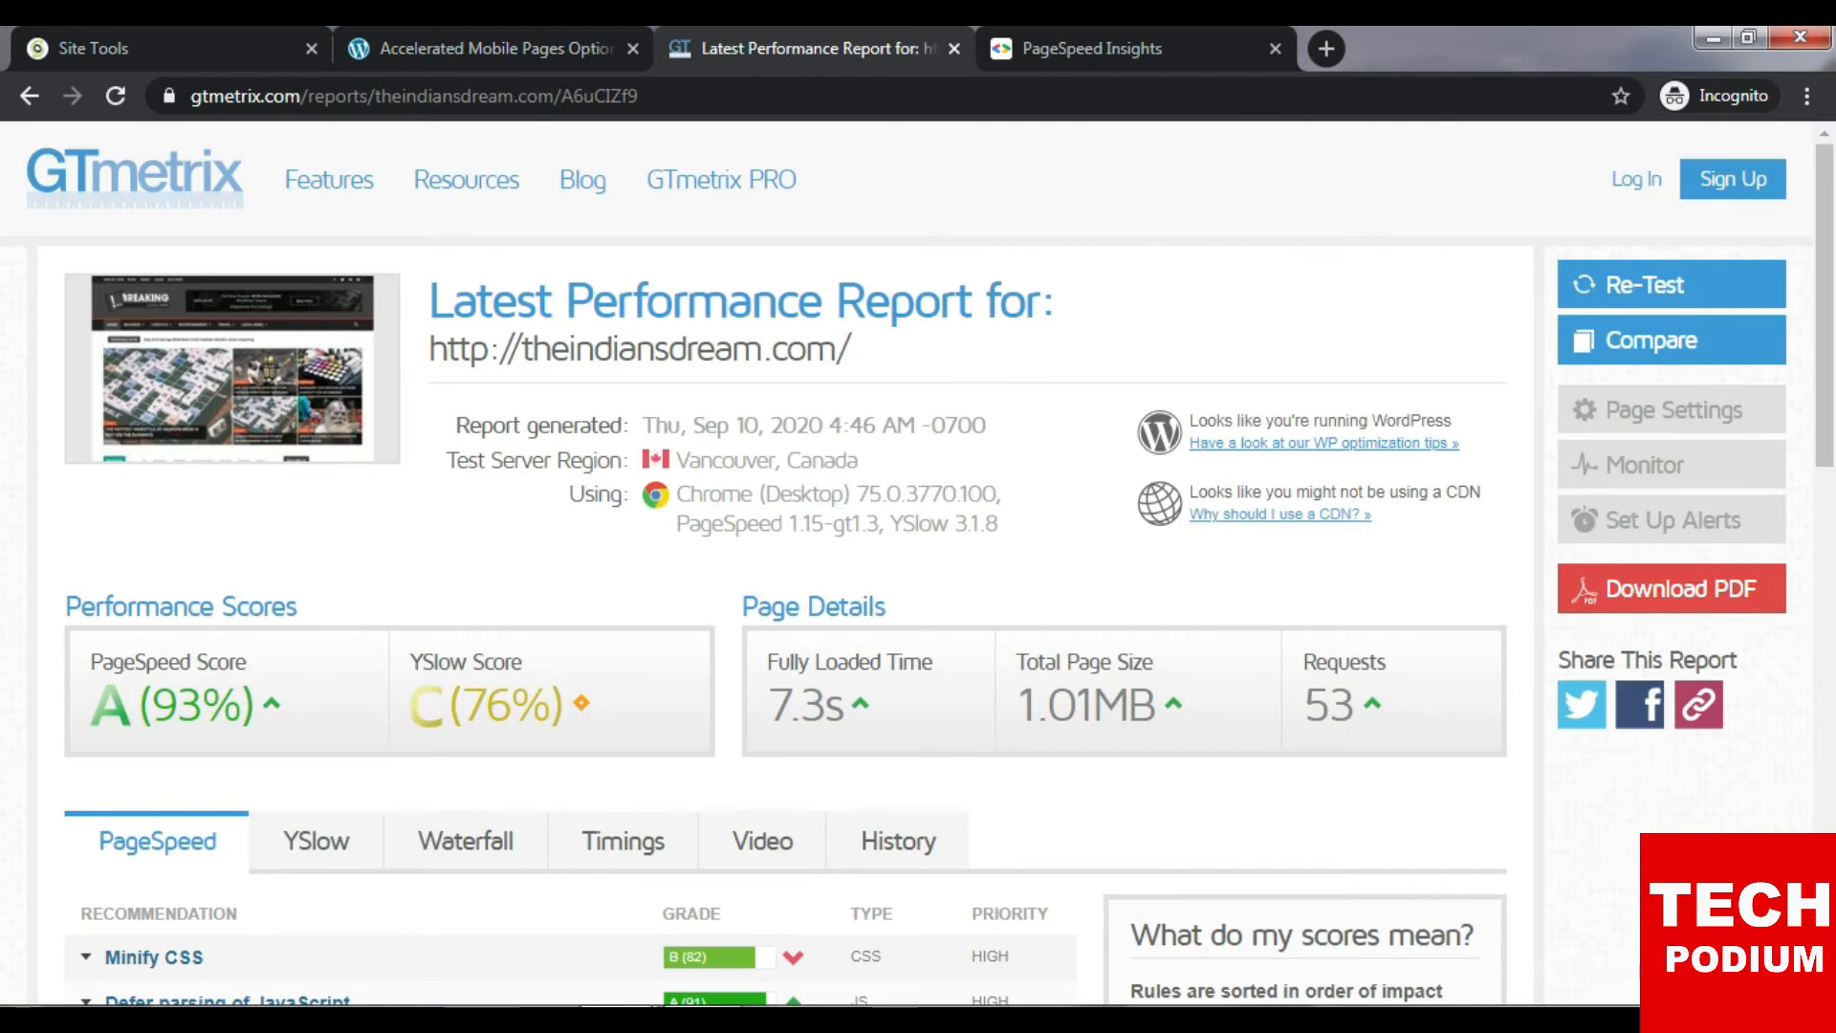
left_click_drag(91, 662, 248, 661)
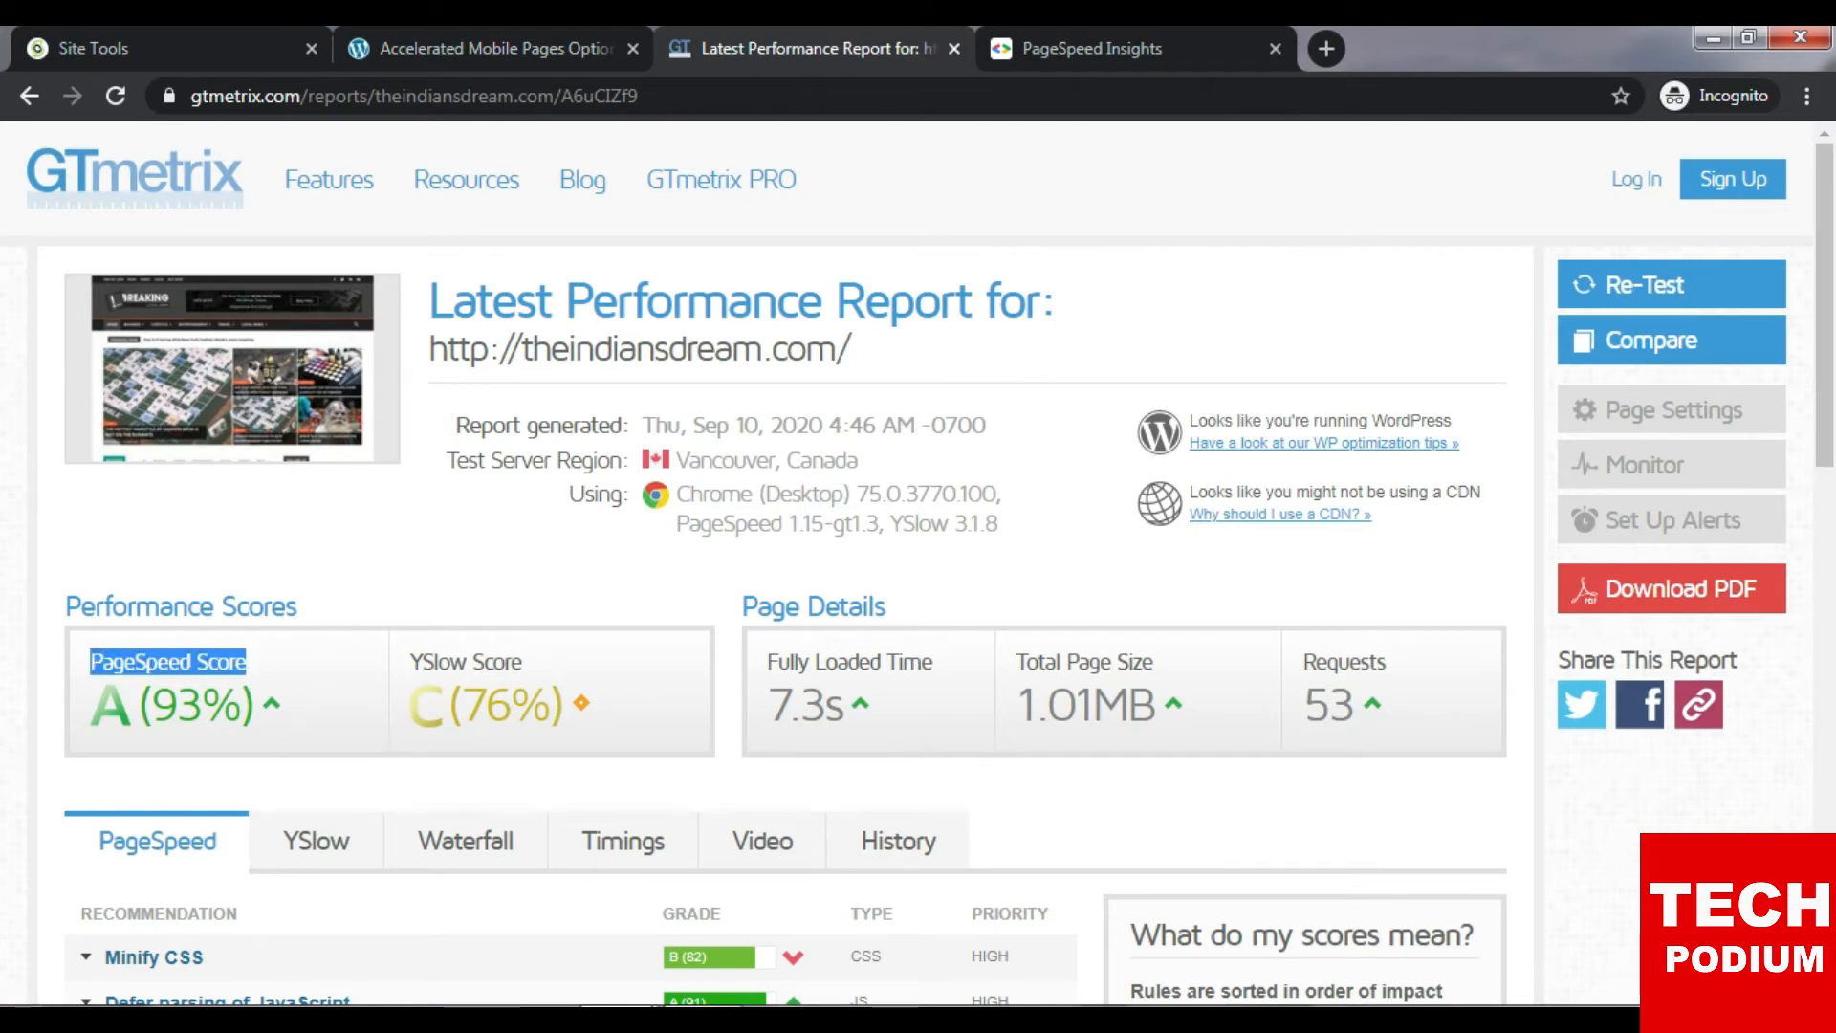
left_click_drag(409, 661, 565, 705)
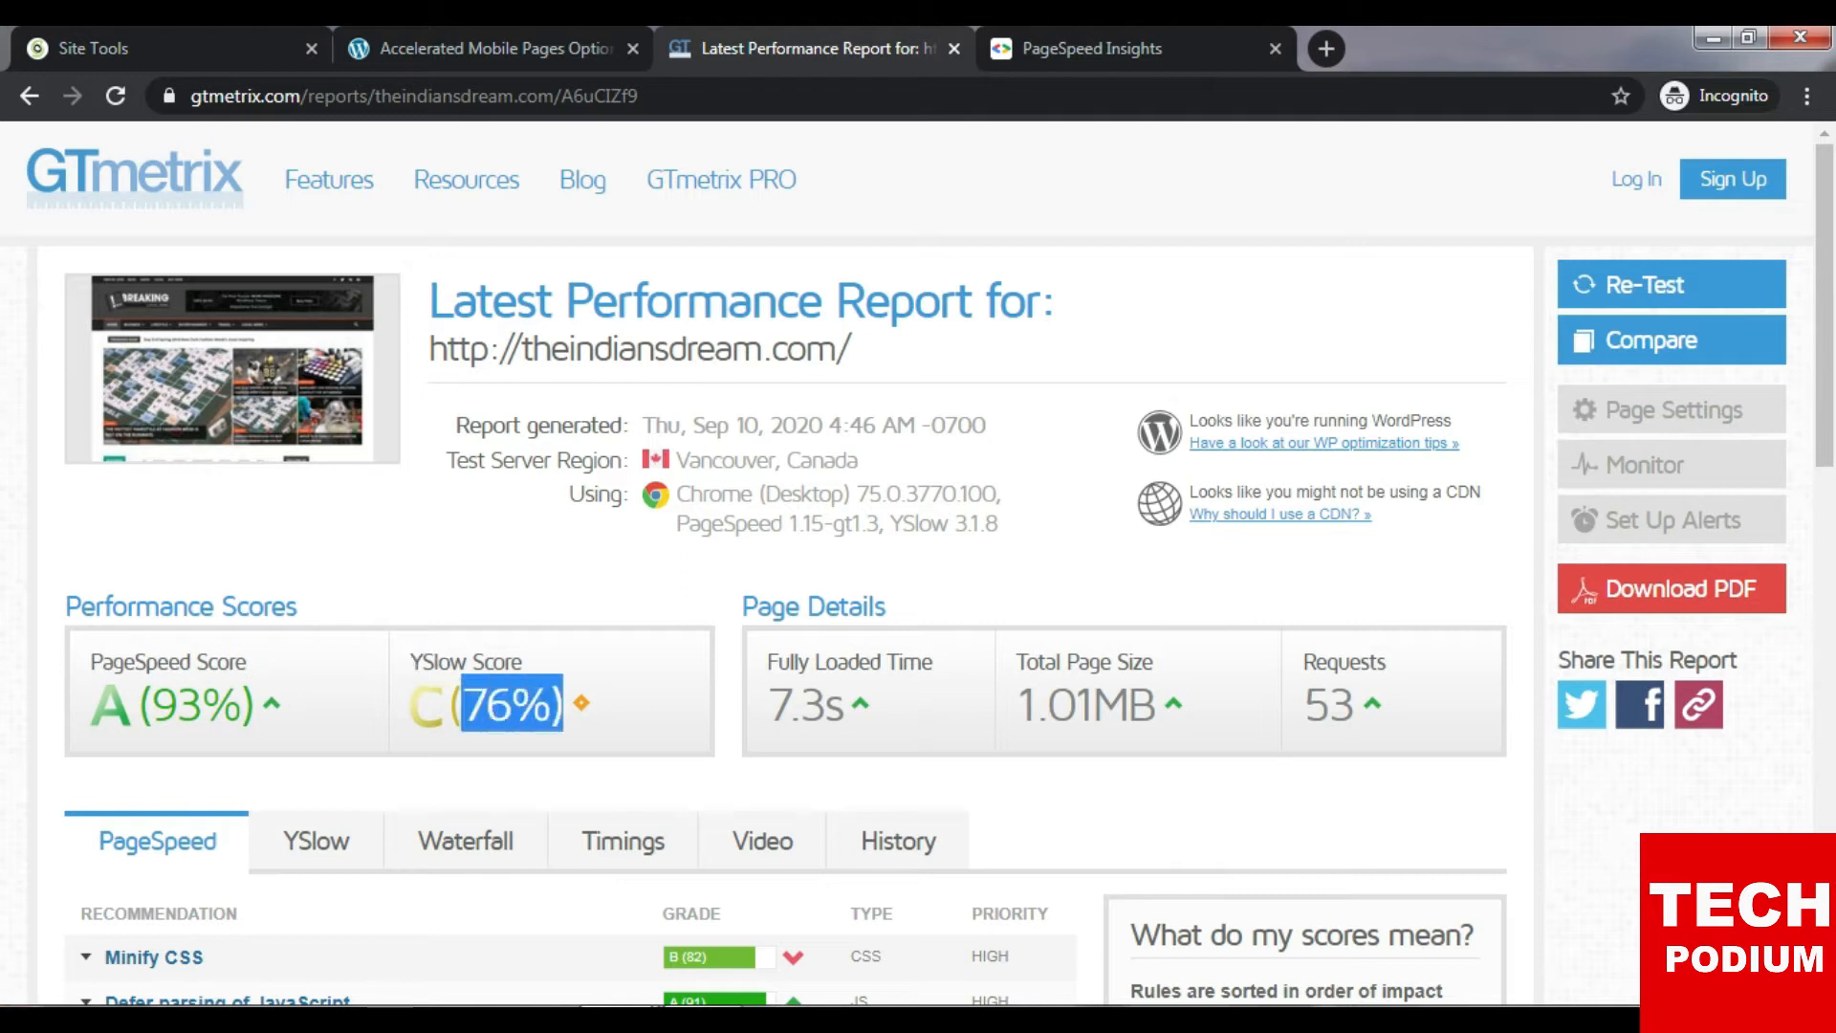
left_click(572, 707)
left_click_drag(768, 662, 932, 664)
left_click(930, 667)
left_click_drag(846, 707, 768, 707)
left_click(768, 708)
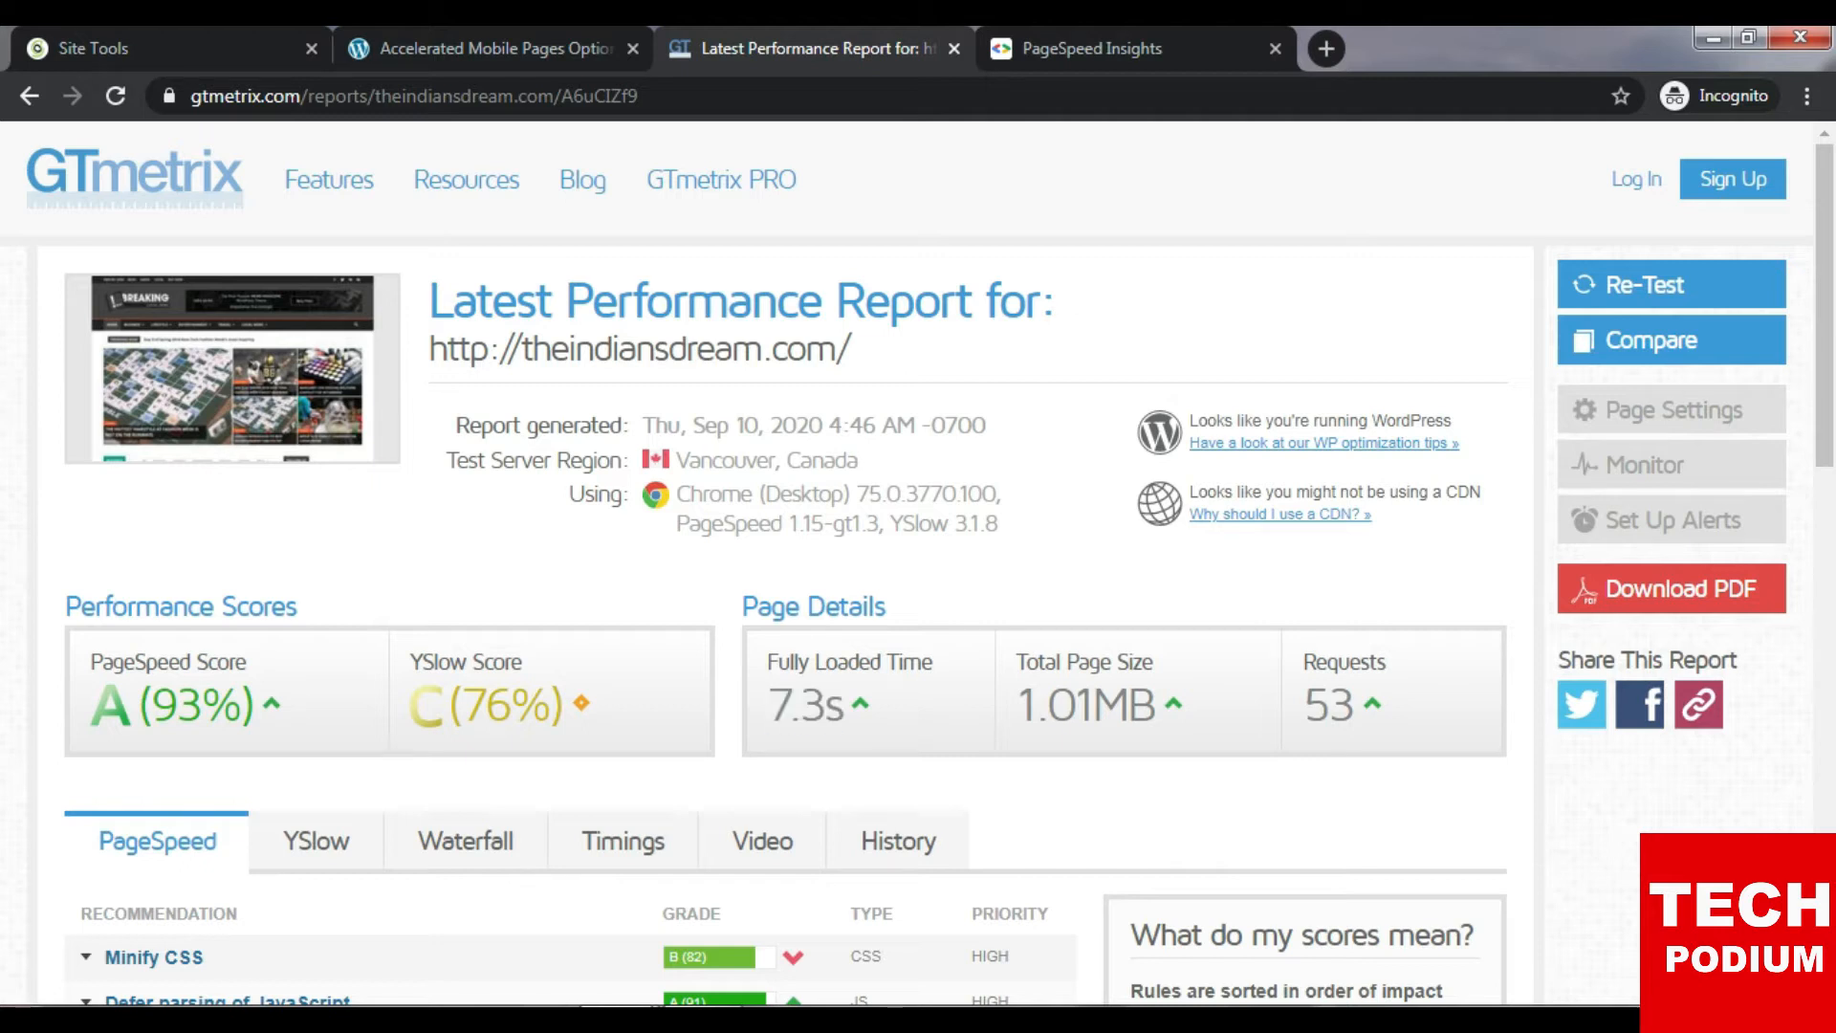
left_click_drag(1157, 707, 1034, 707)
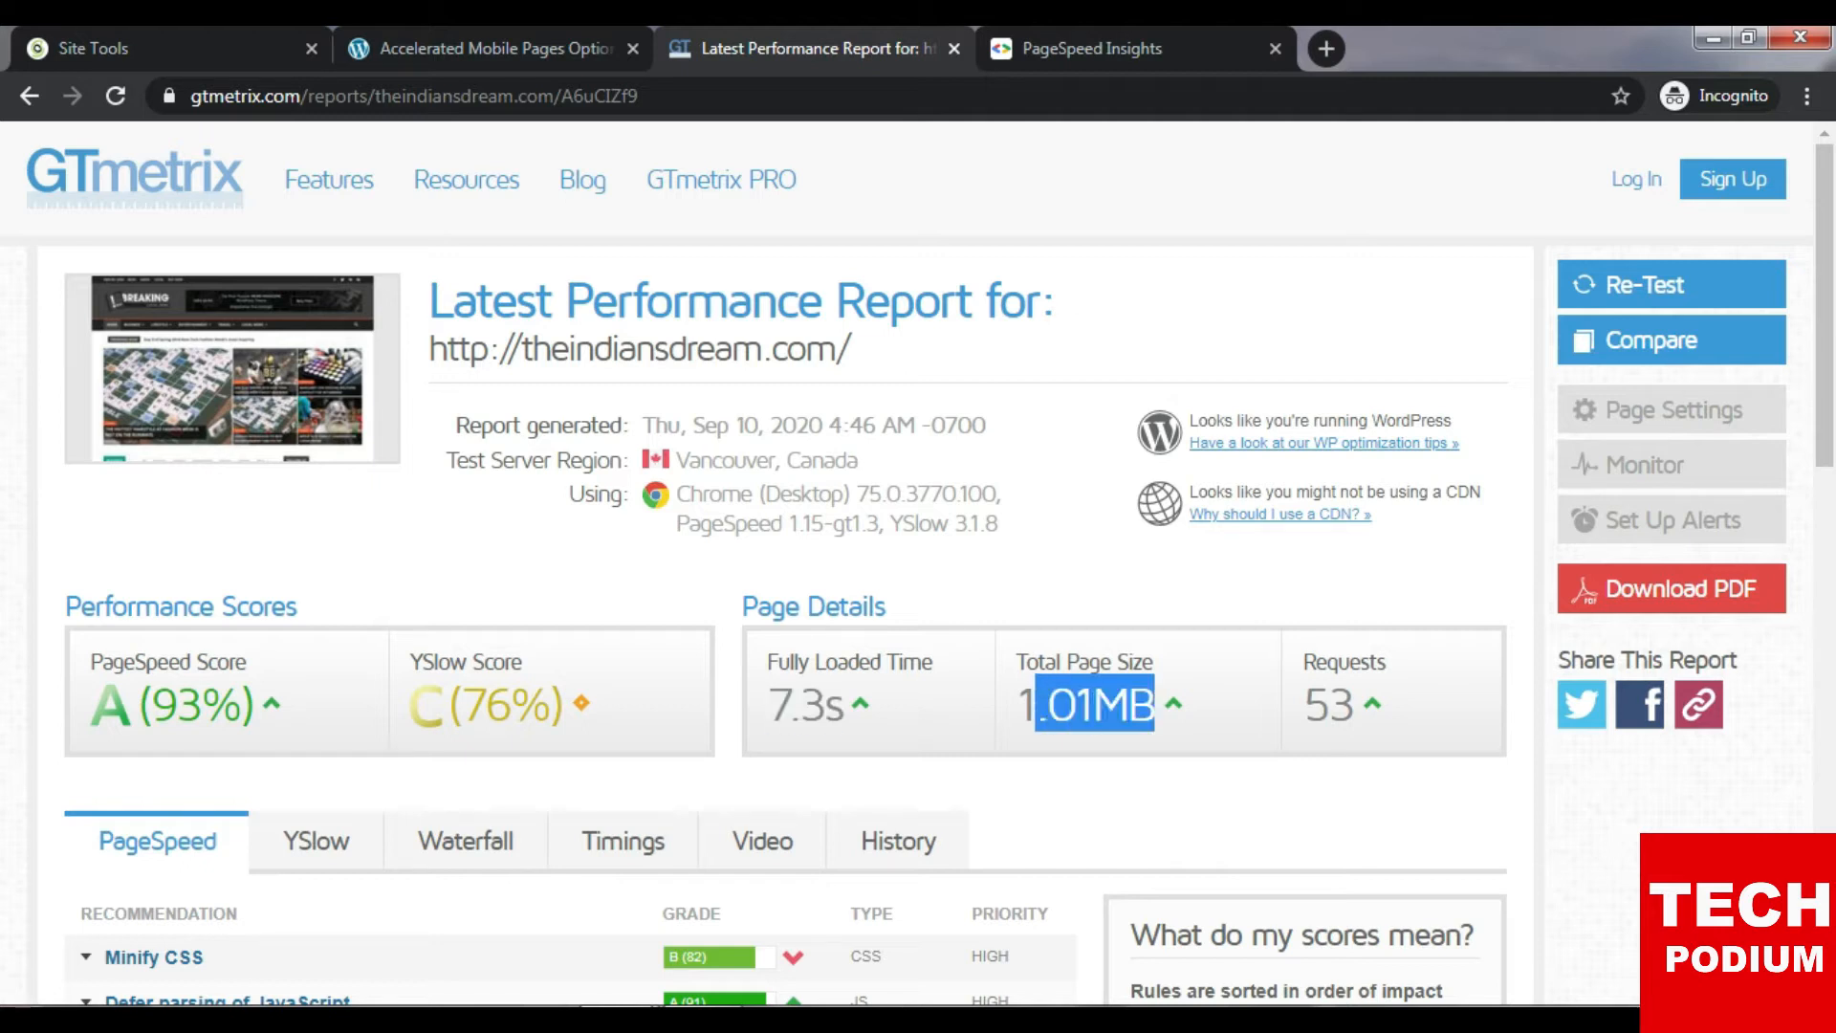
left_click(1033, 707)
Review the PageSpeed recommendations and their grades in the GTmetrix report.
scroll(794, 769, "down", 11)
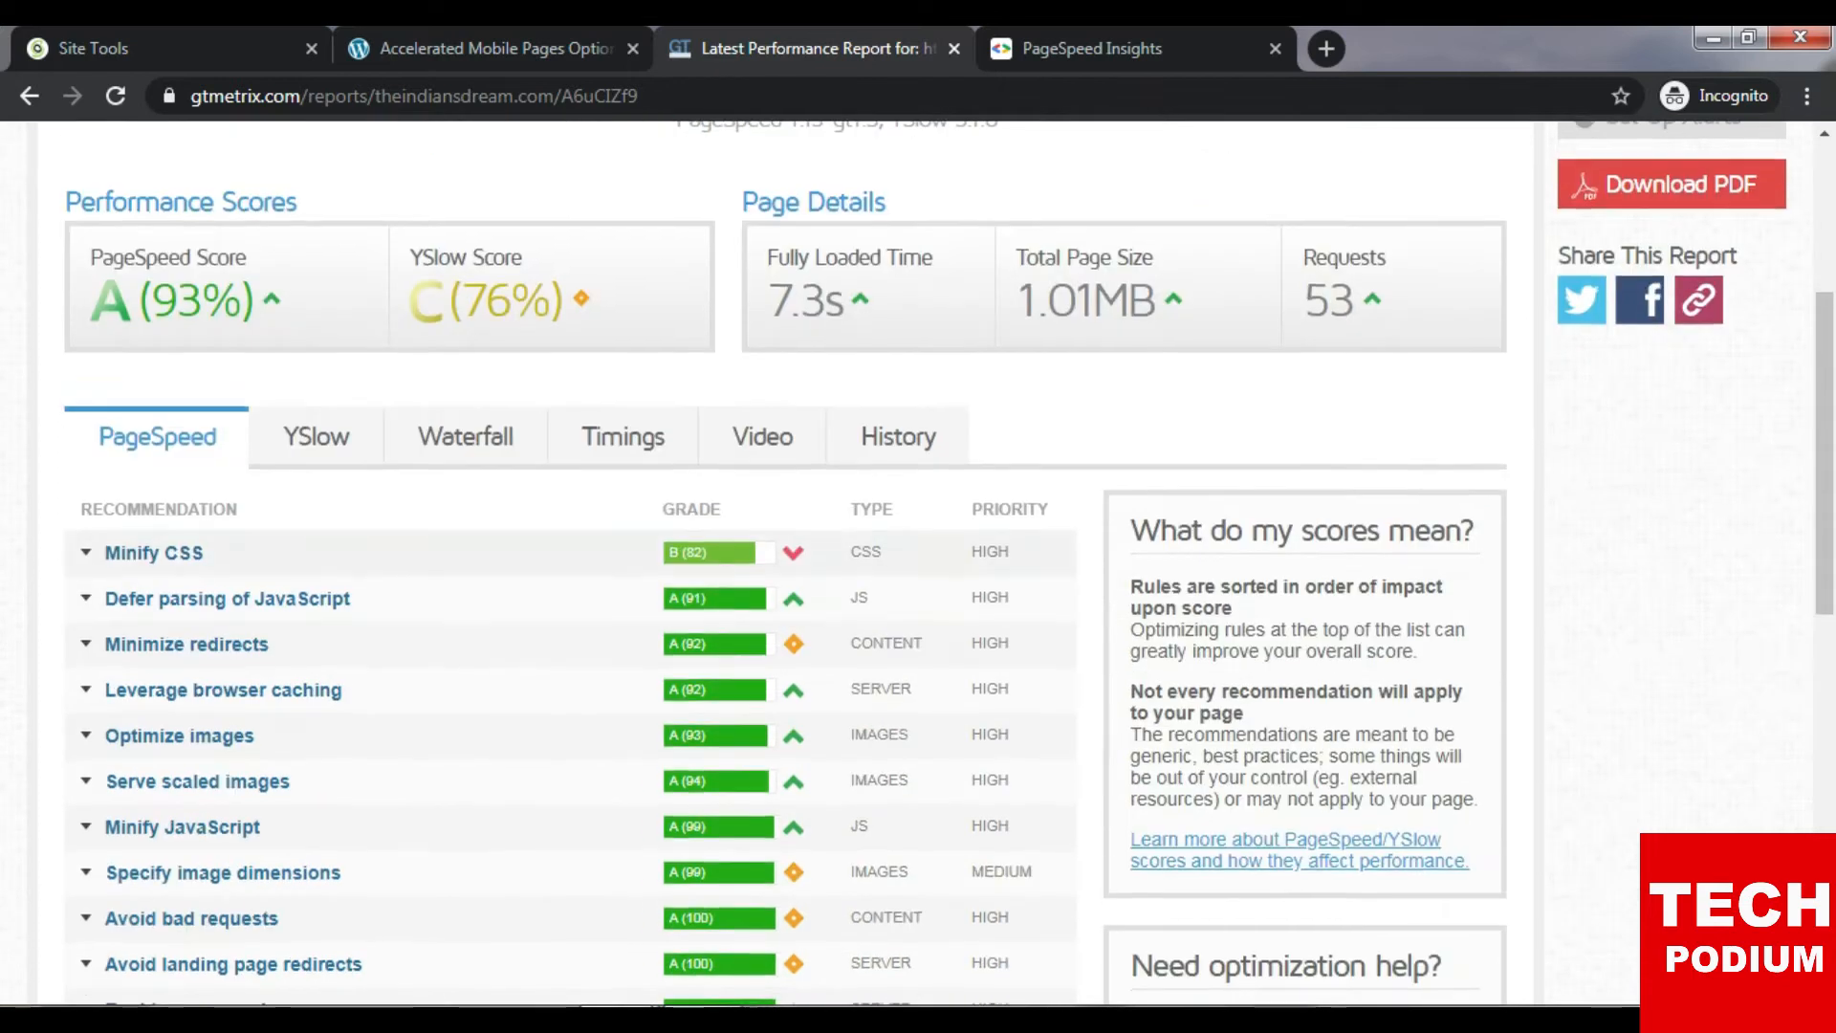
scroll(794, 769, "up", 7)
scroll(794, 574, "up", 5)
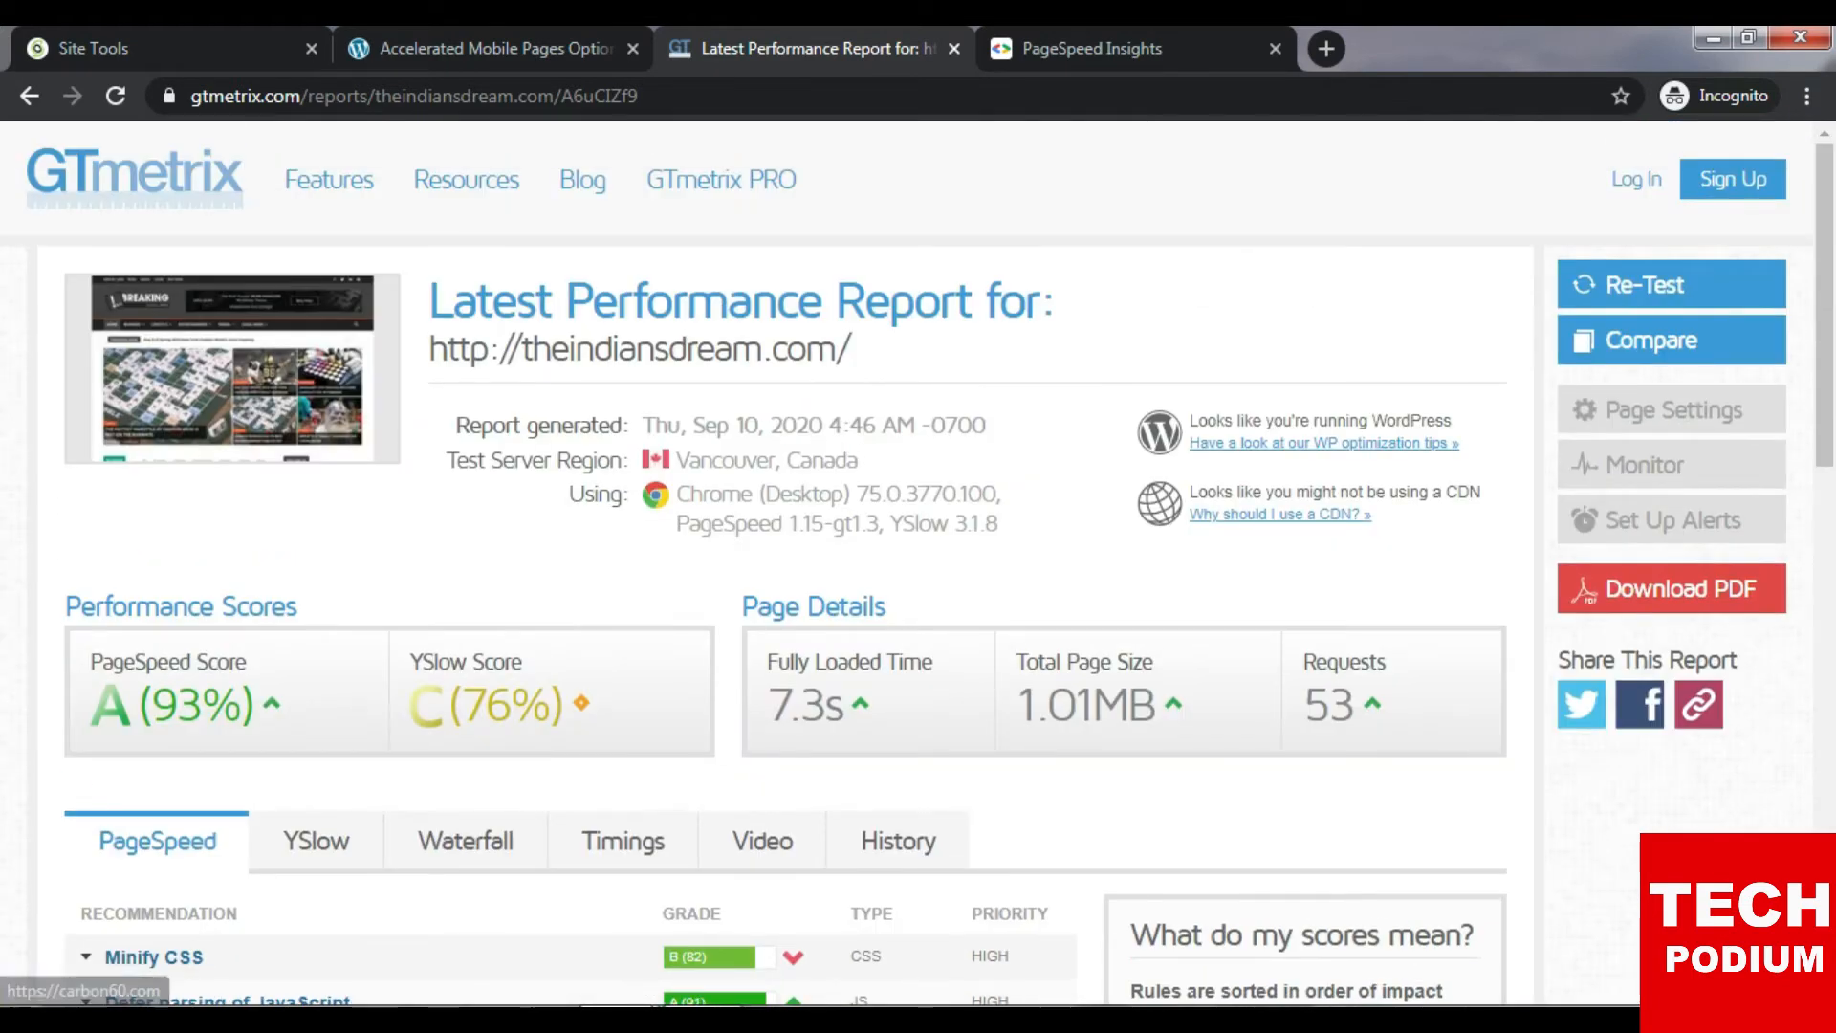
scroll(794, 574, "down", 4)
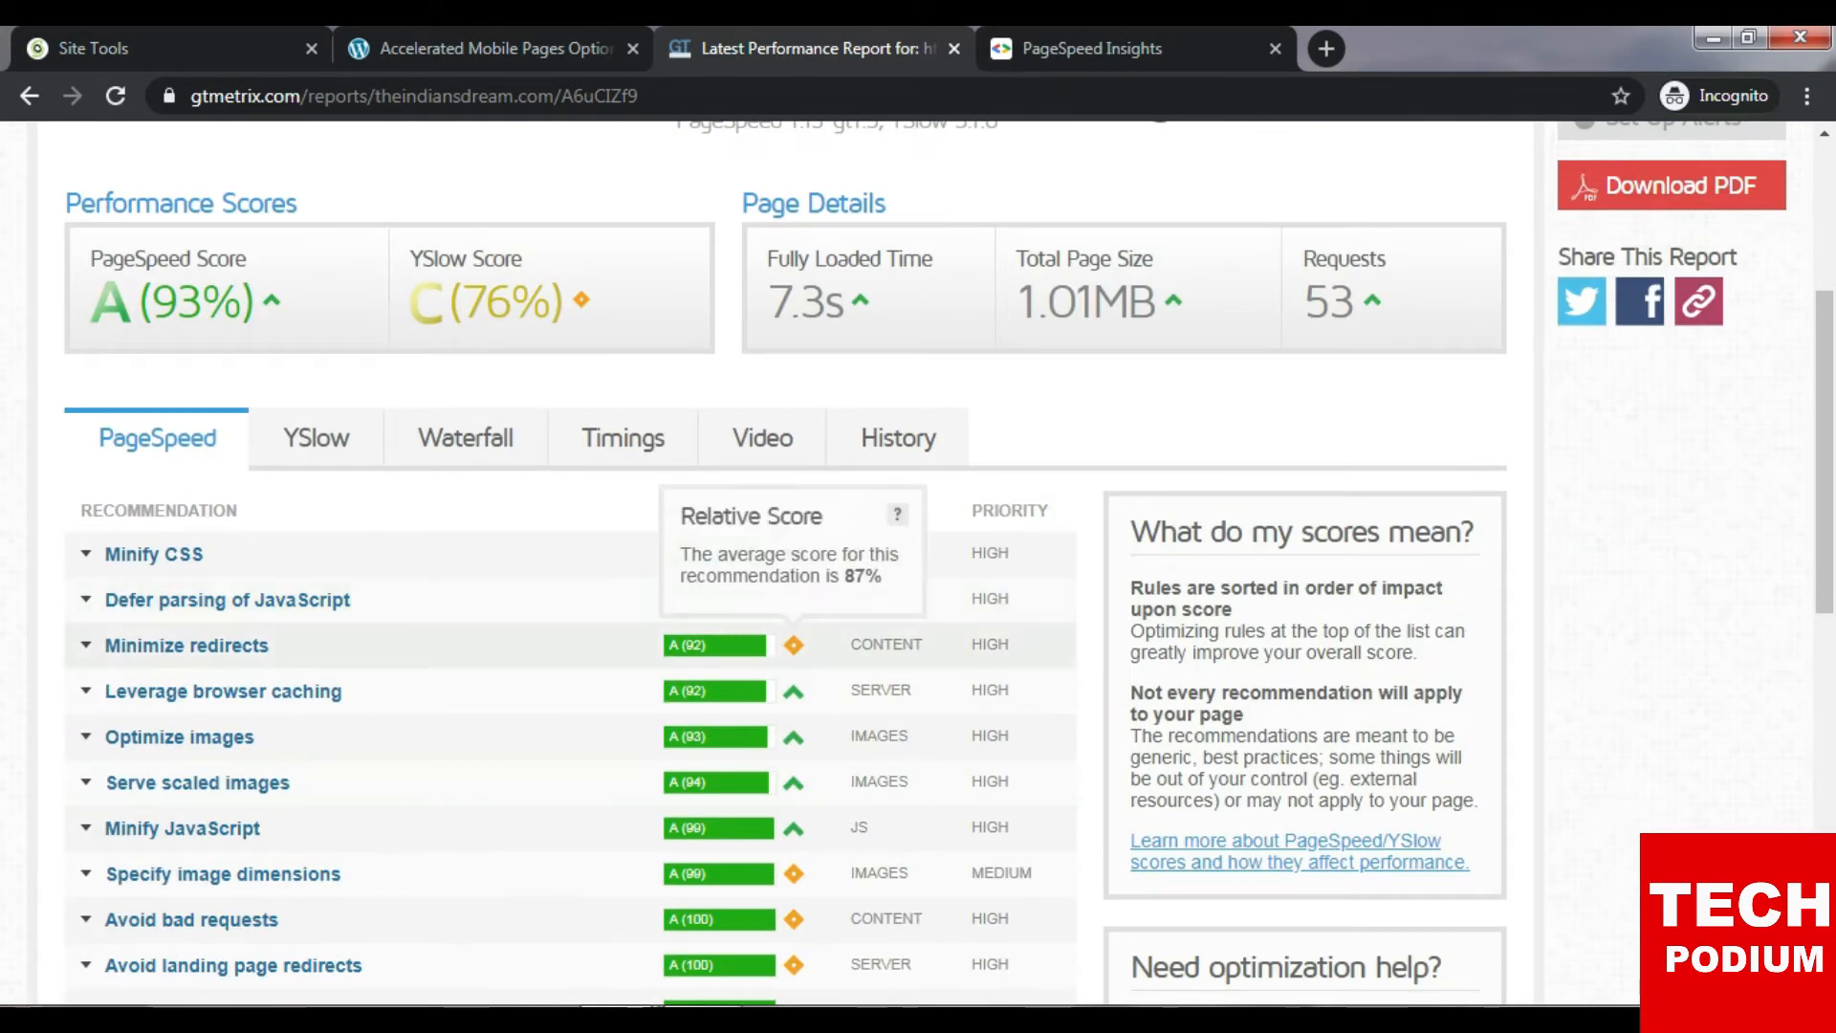
Return to the AMP plugin's setup page in WordPress and change the website type to News.
scroll(794, 574, "up", 4)
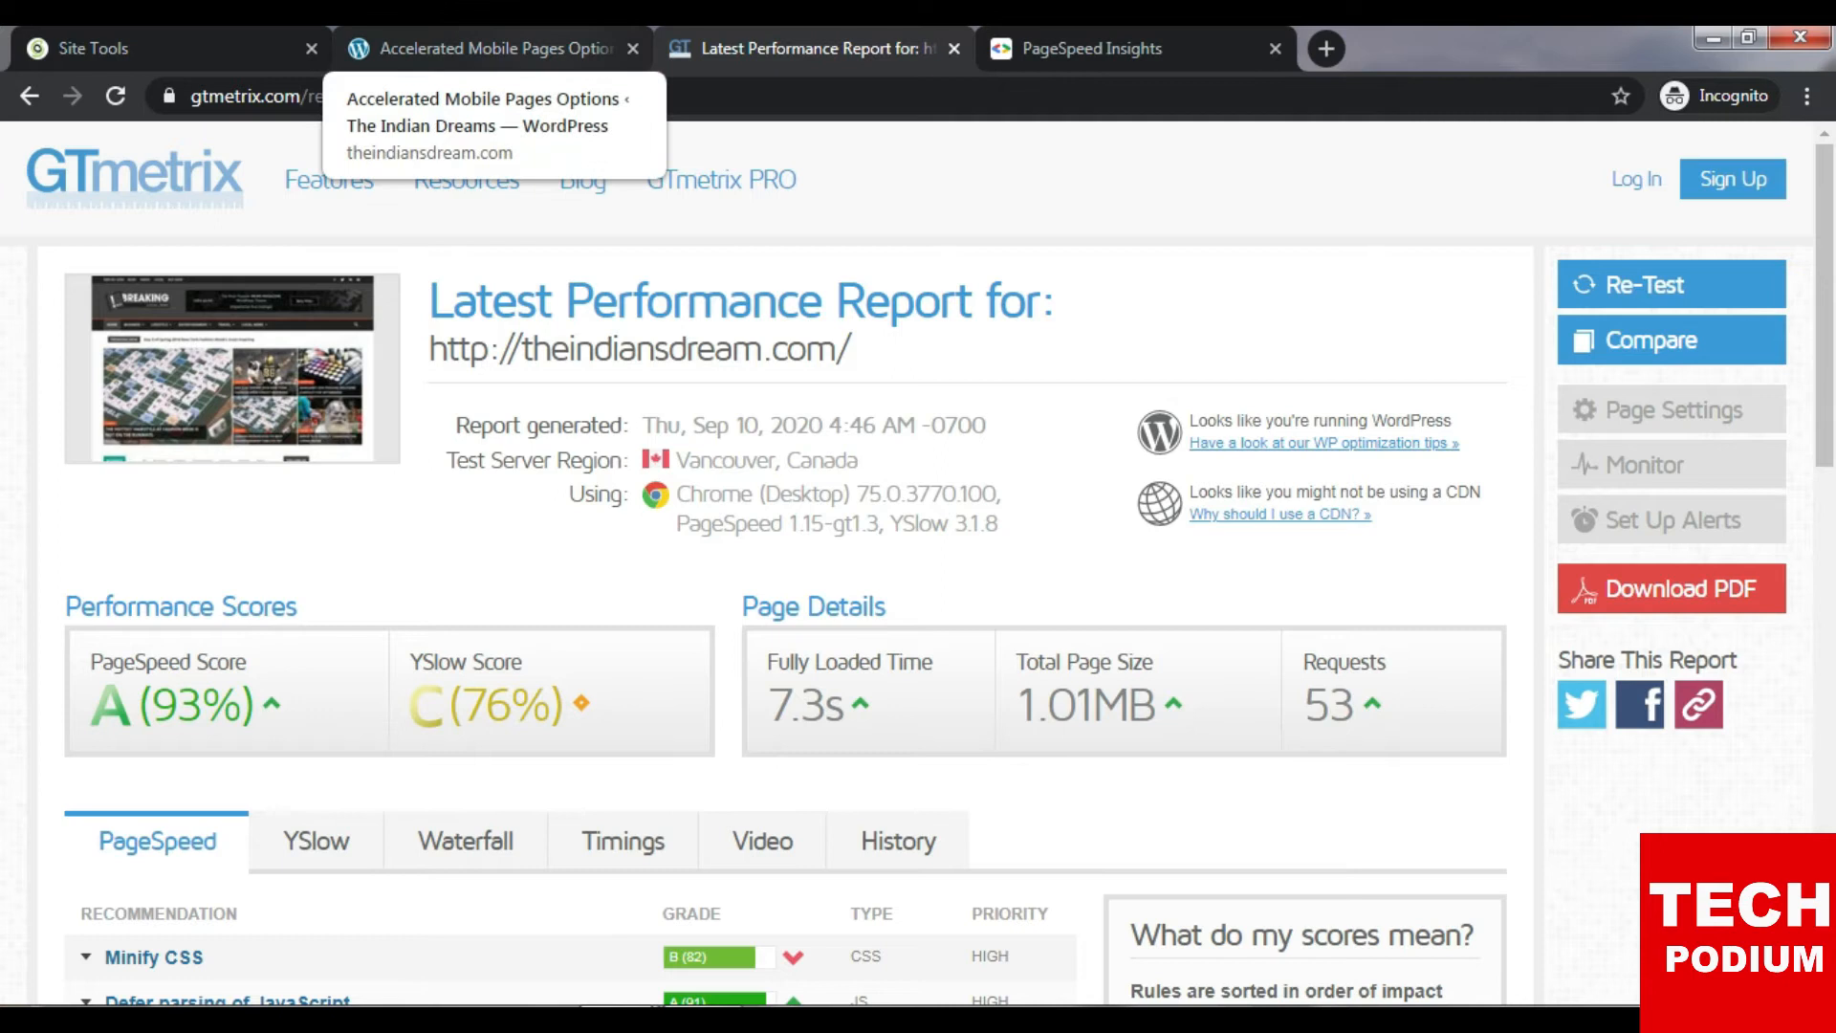
left_click(483, 48)
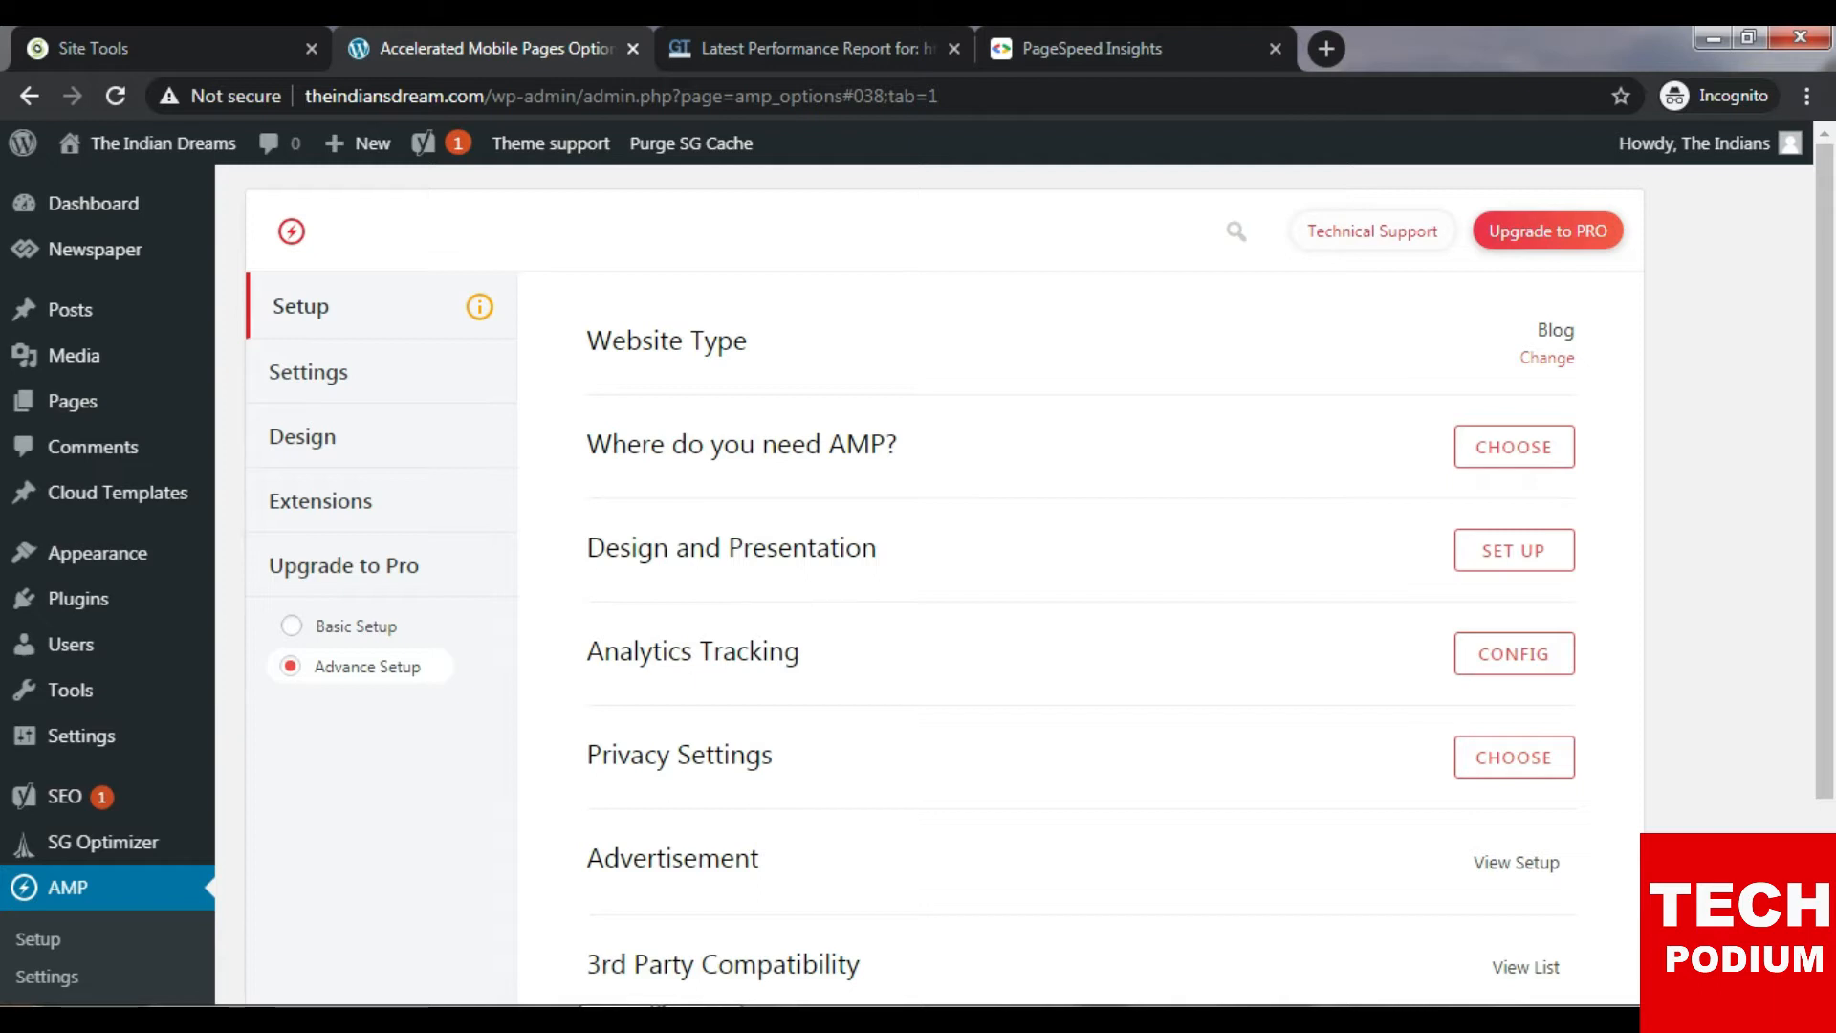
left_click(1546, 358)
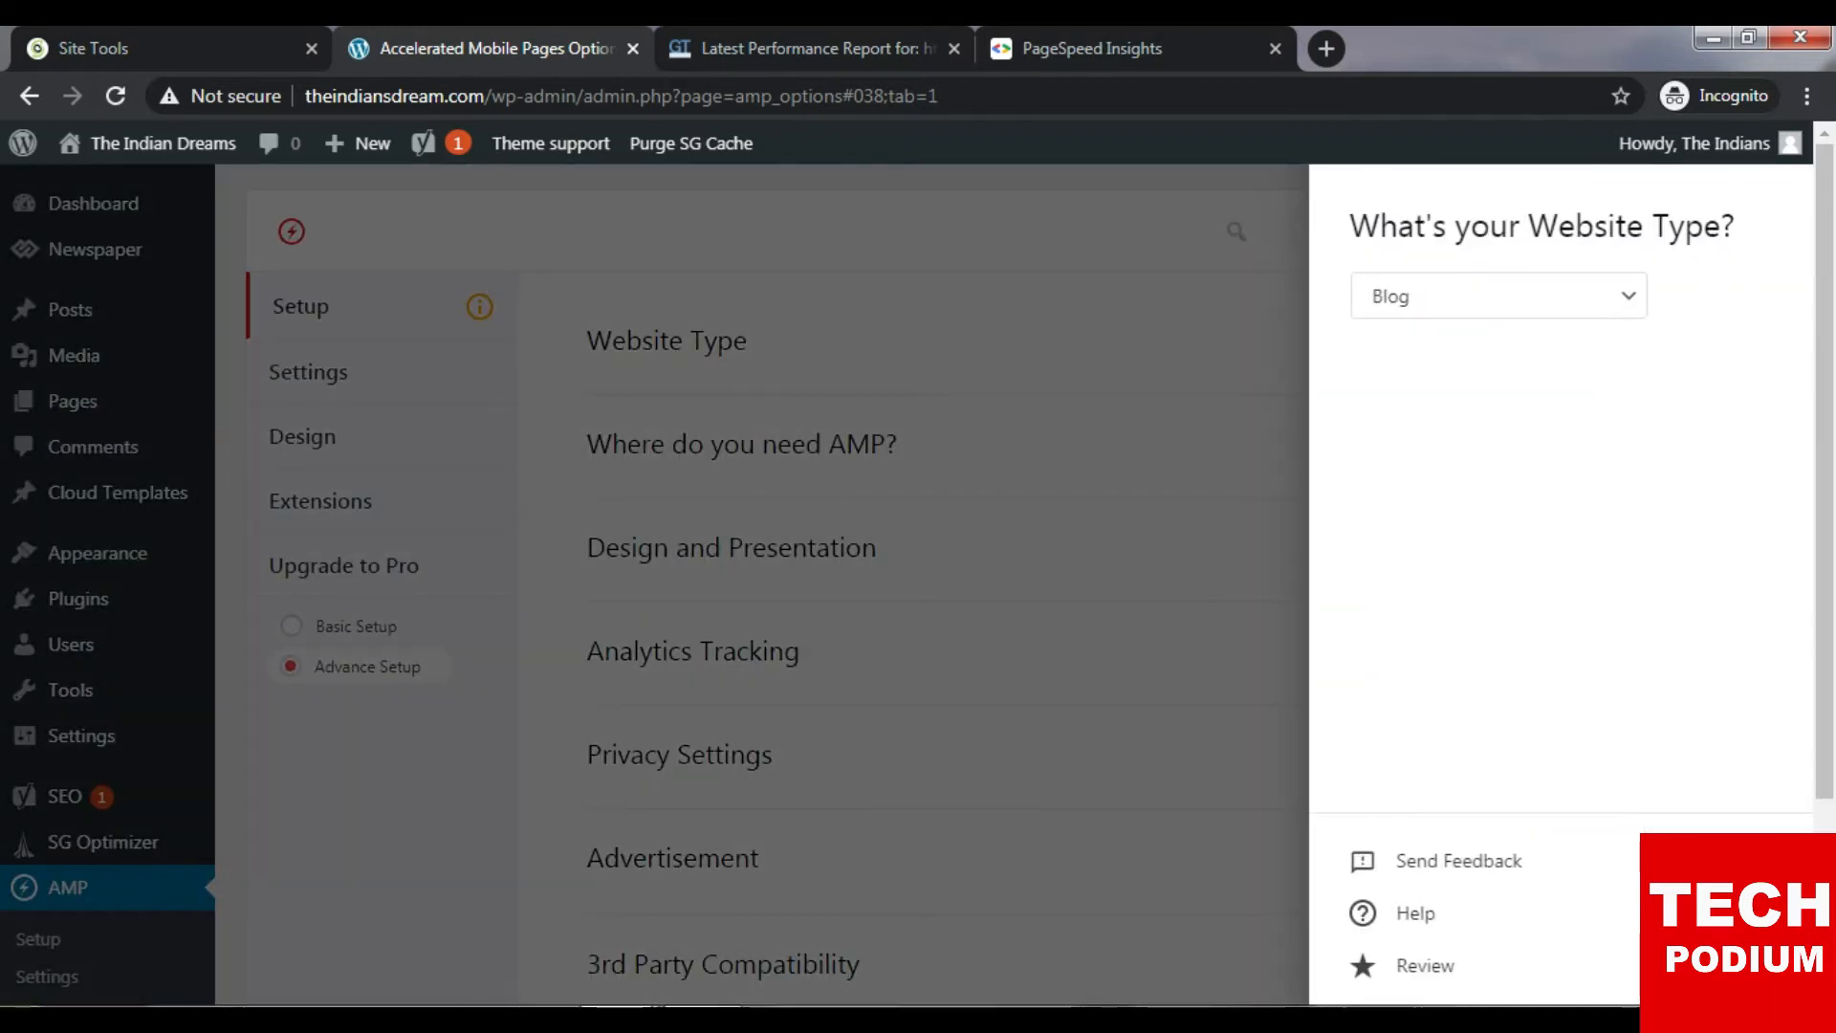
left_click(1498, 297)
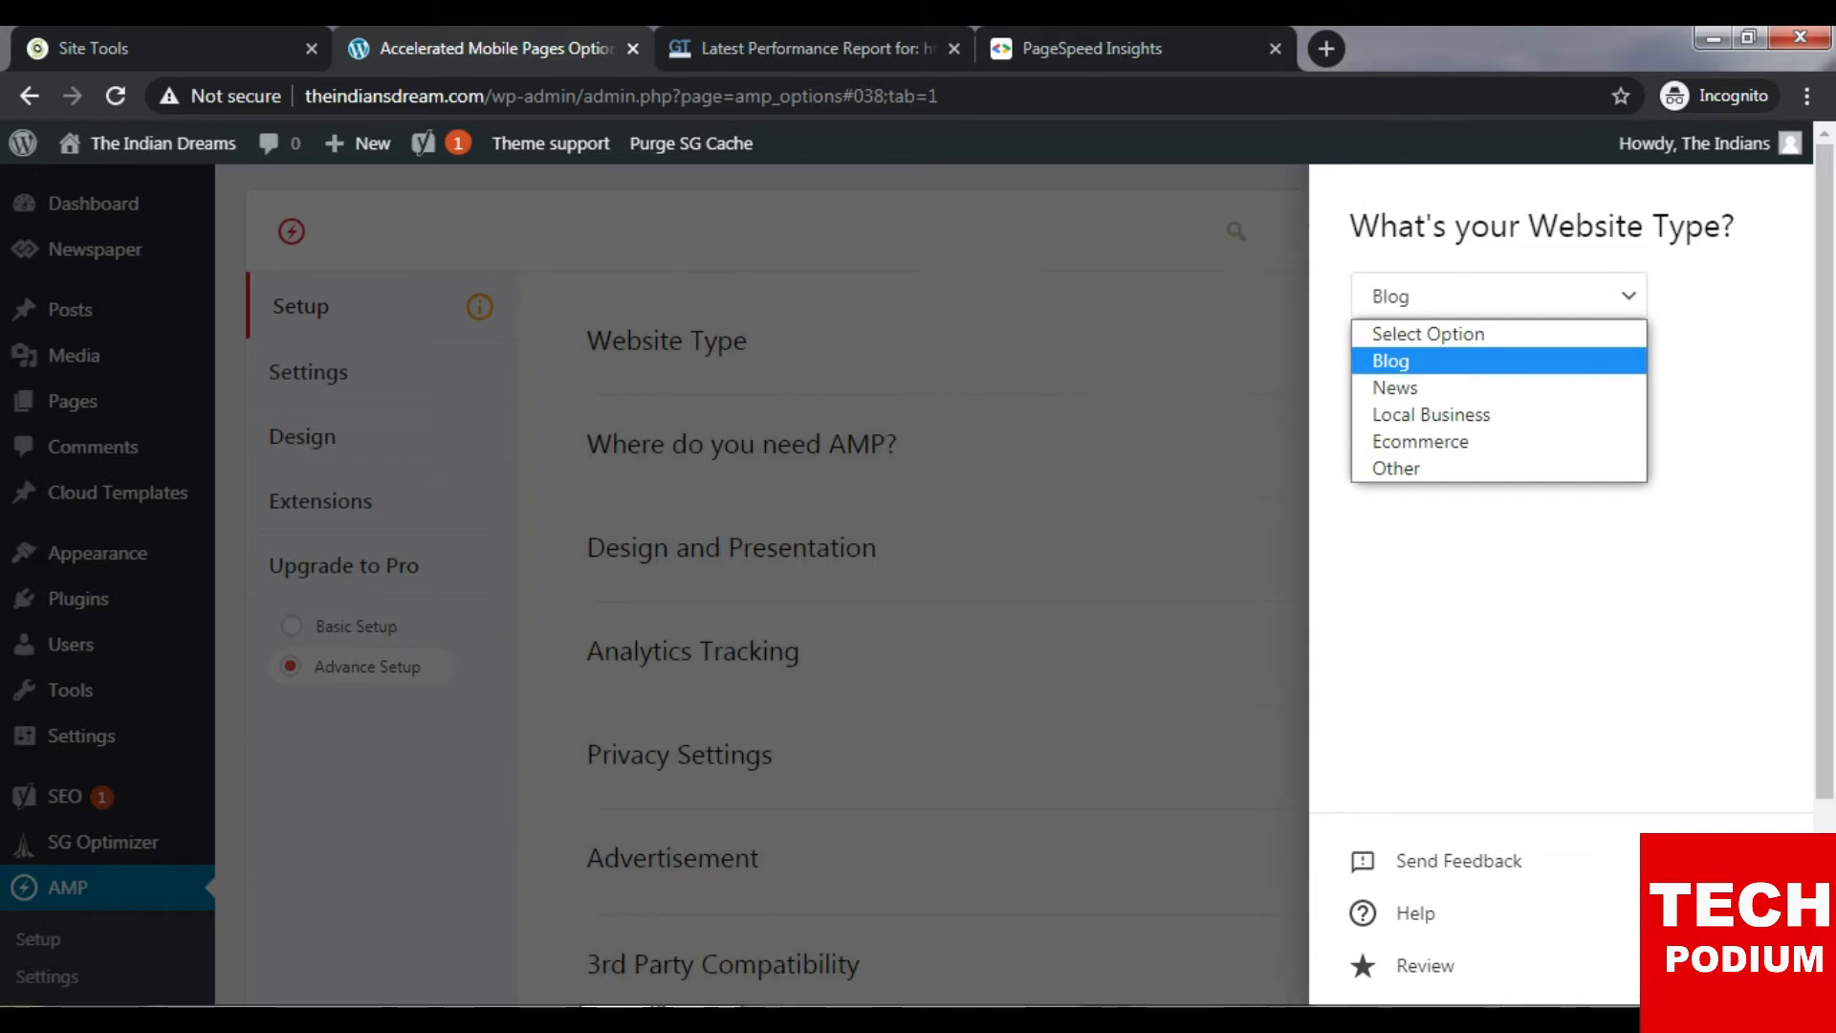
key("Down")
key("Down")
key("Down")
key("Down")
key("Up")
key("Up")
key("Up")
key("Return")
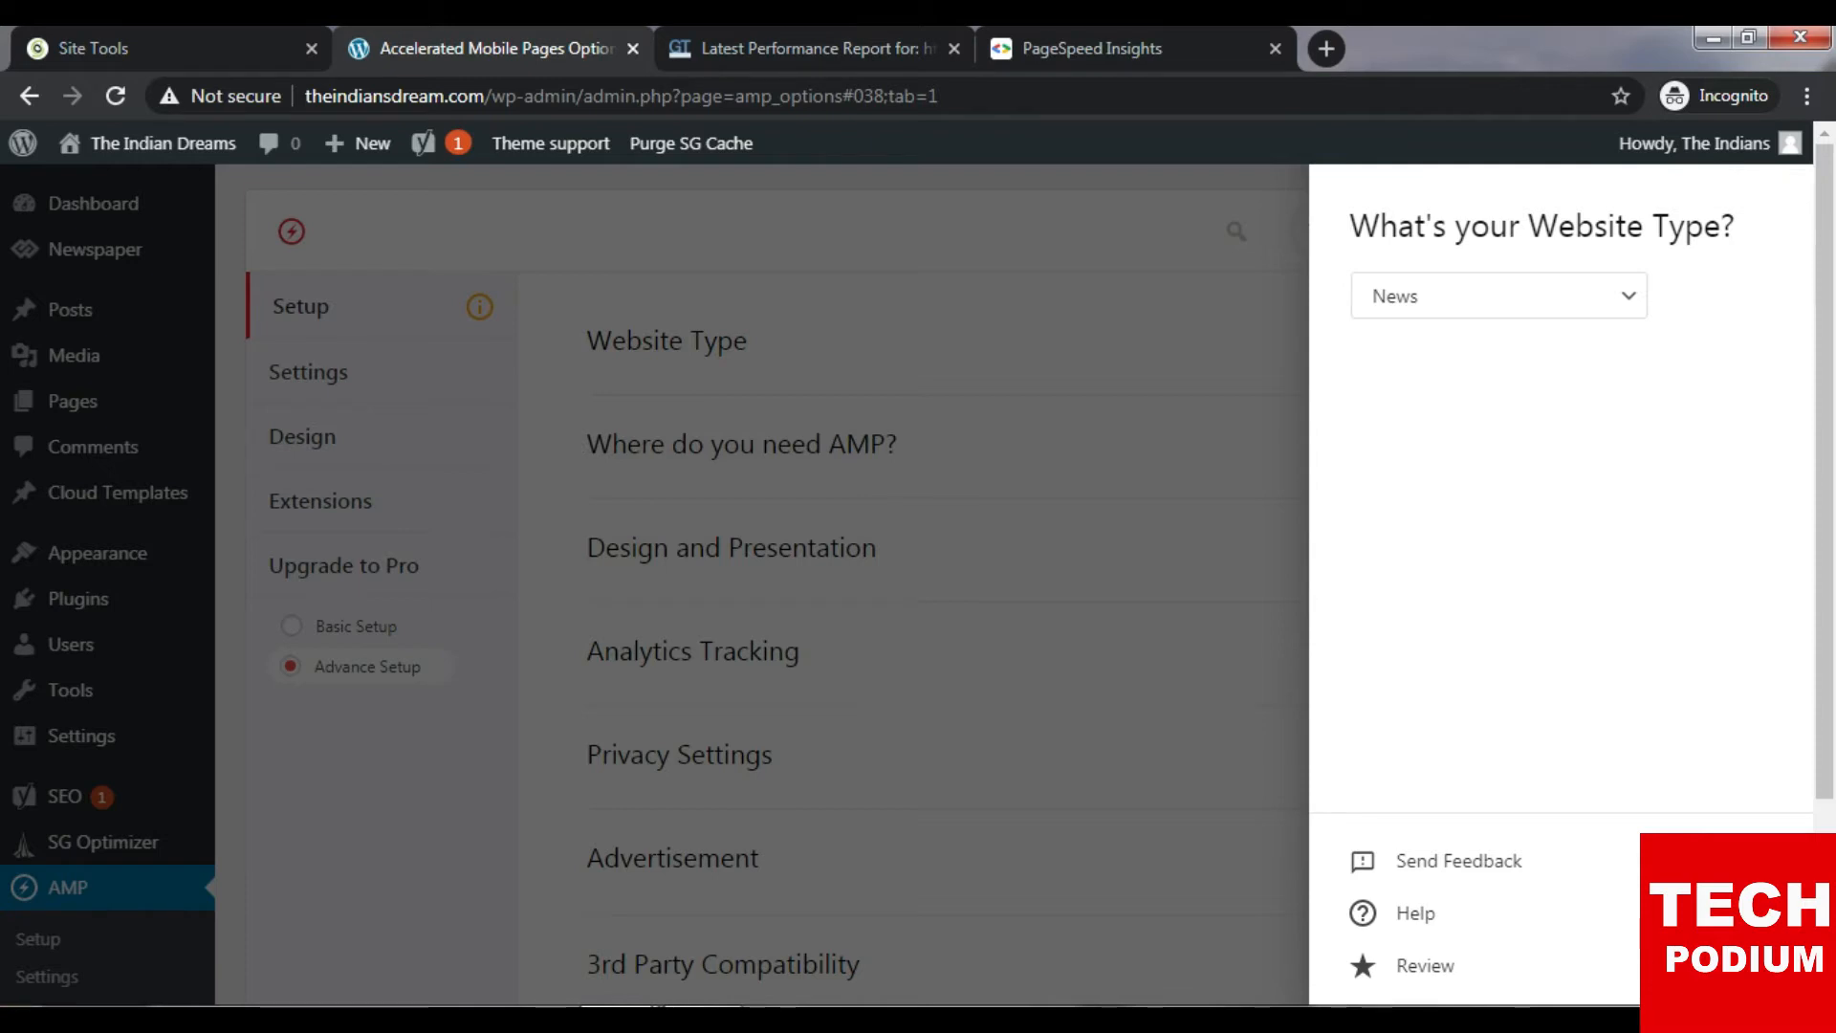
left_click(1129, 478)
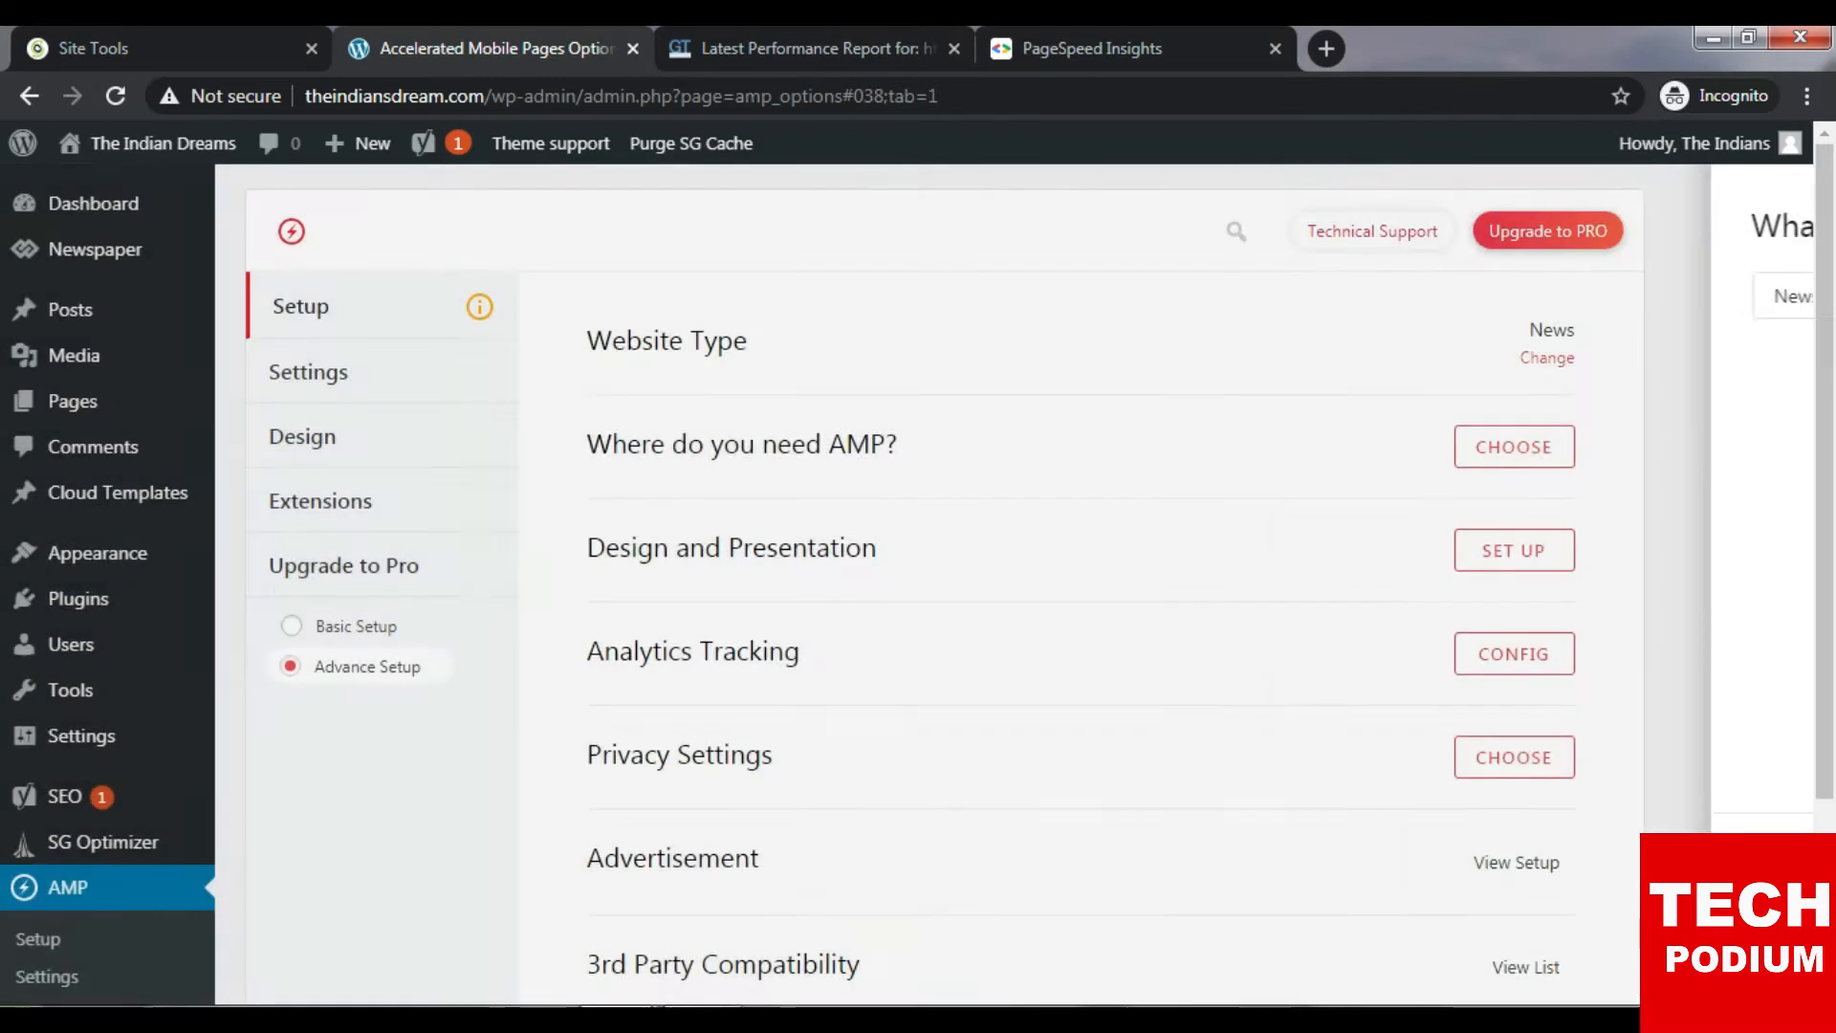
Enable AMP for the homepage, posts, pages and archives.
left_click(1514, 447)
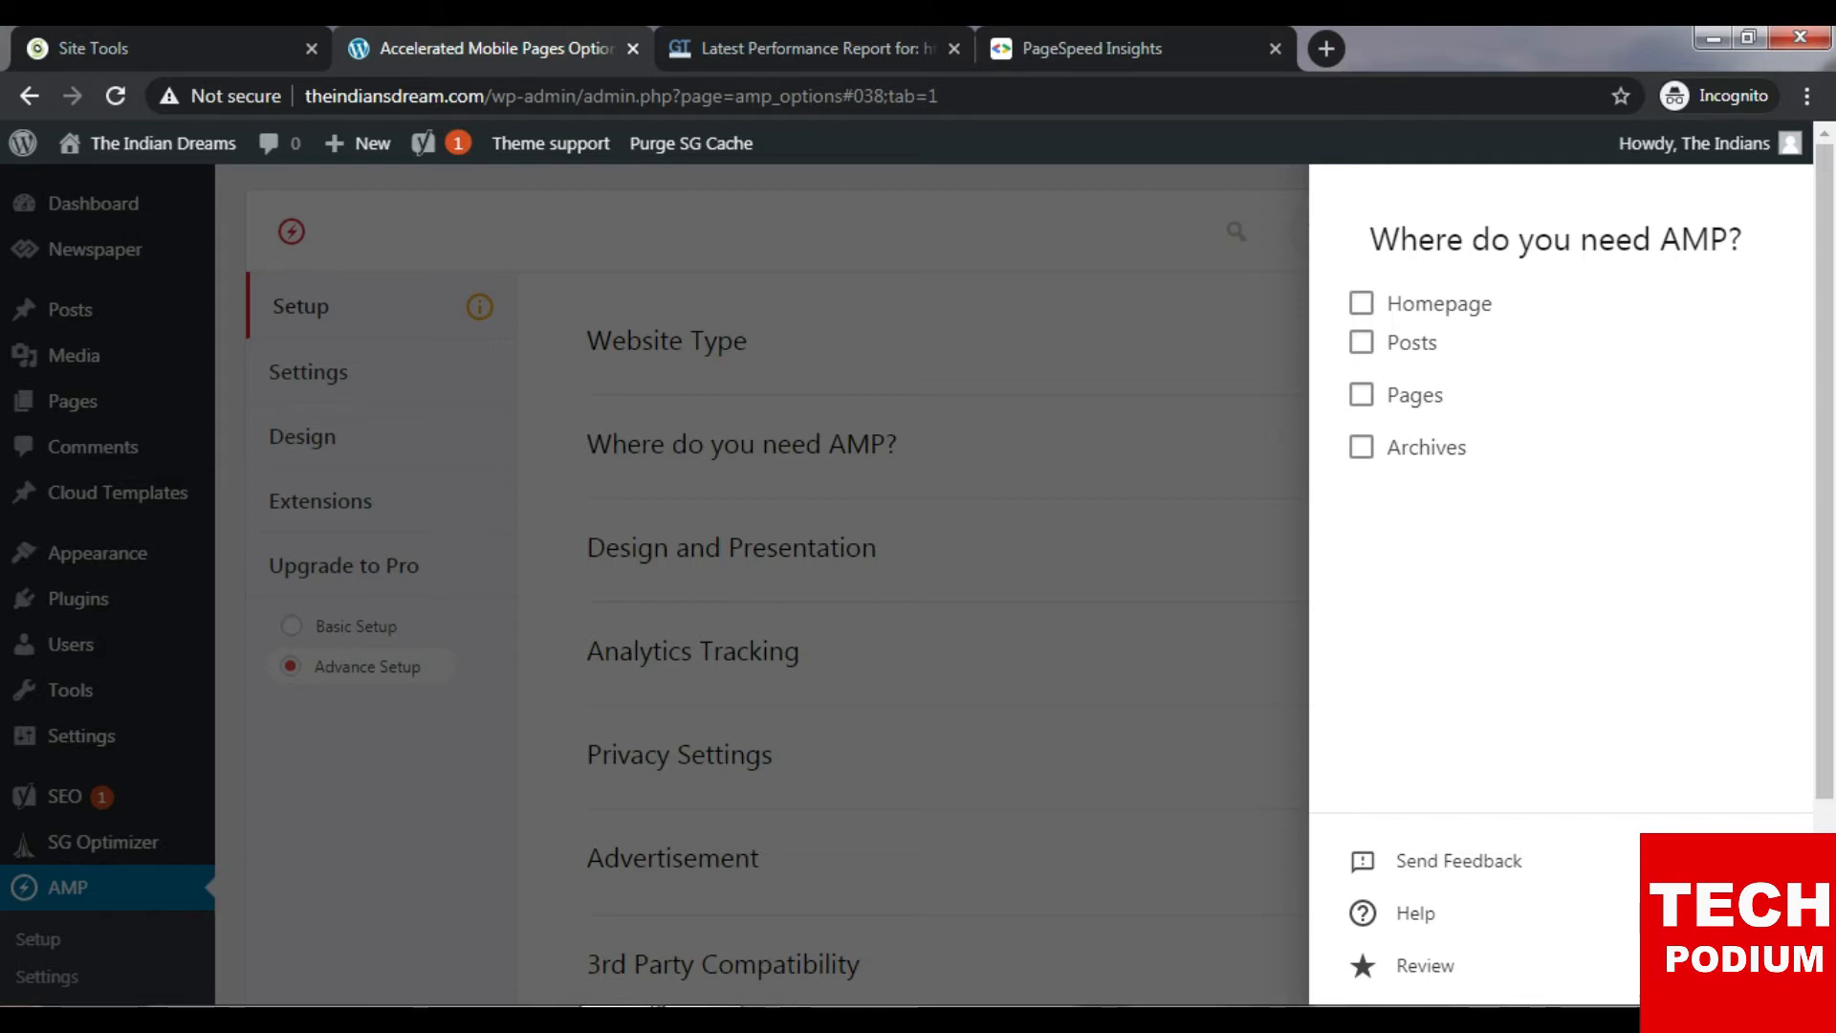
left_click(1362, 303)
left_click(1362, 392)
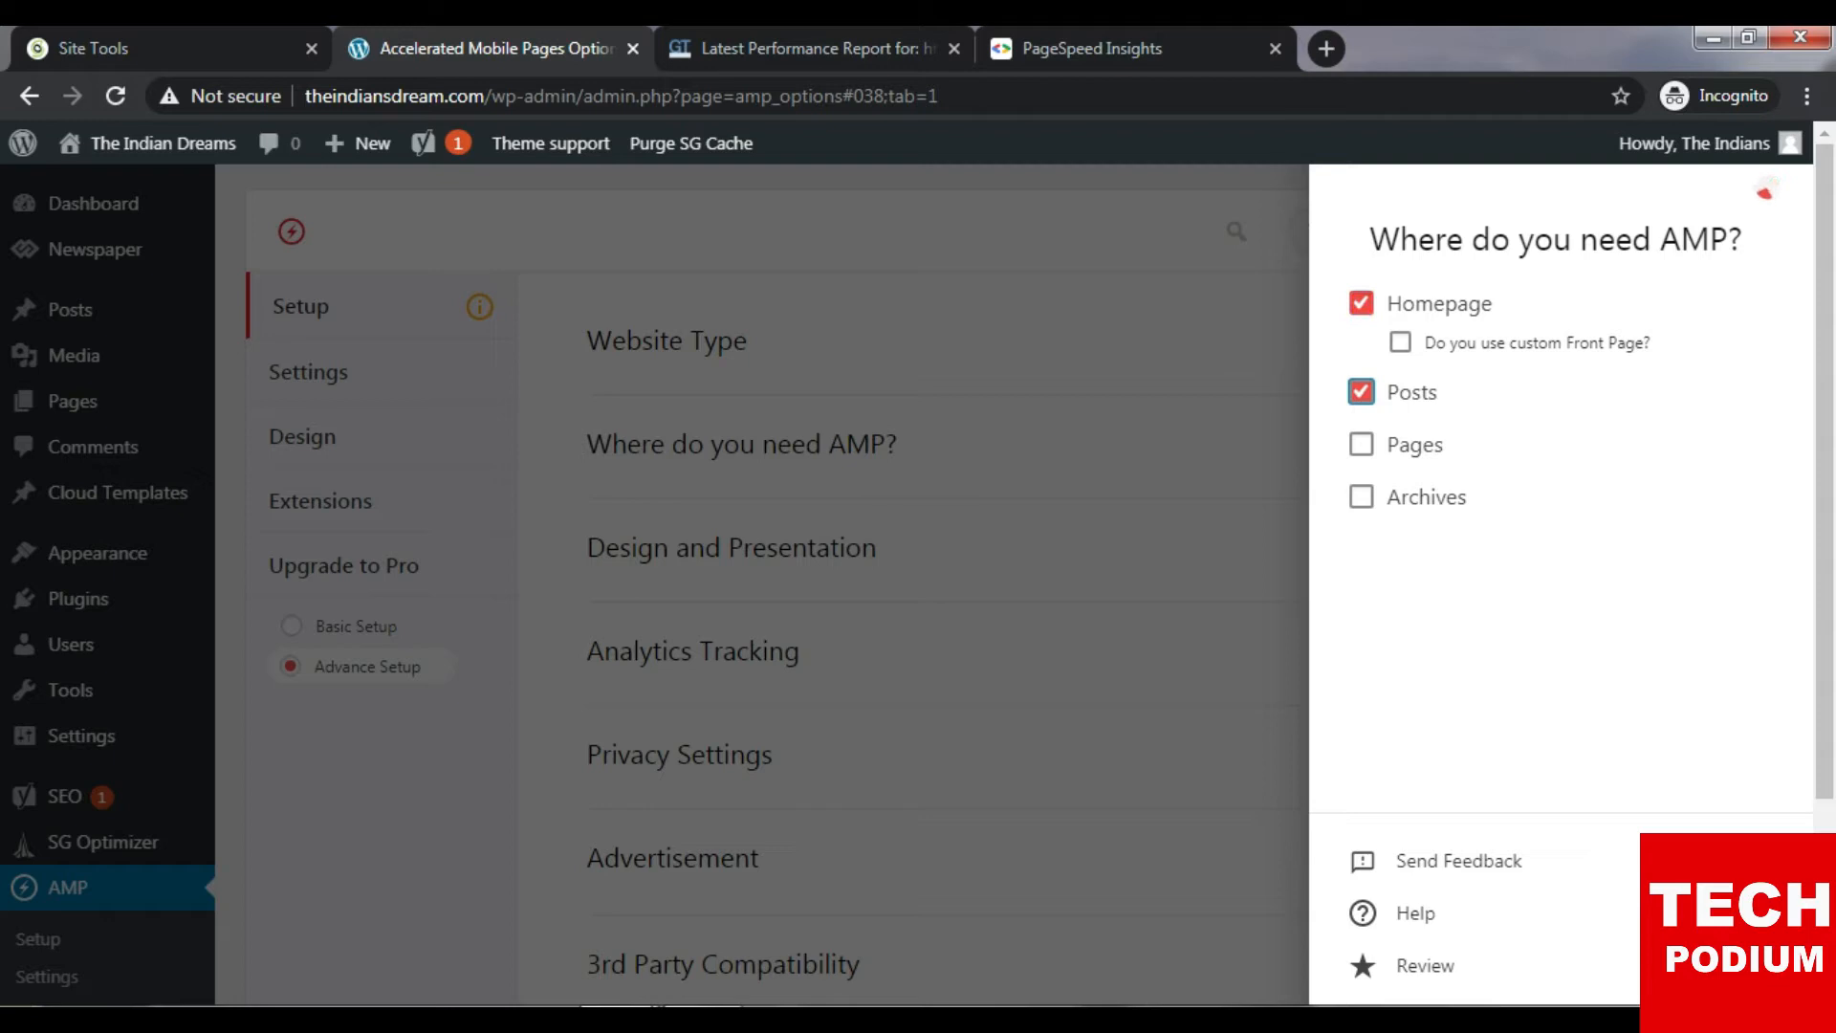
left_click(1362, 445)
left_click(1362, 498)
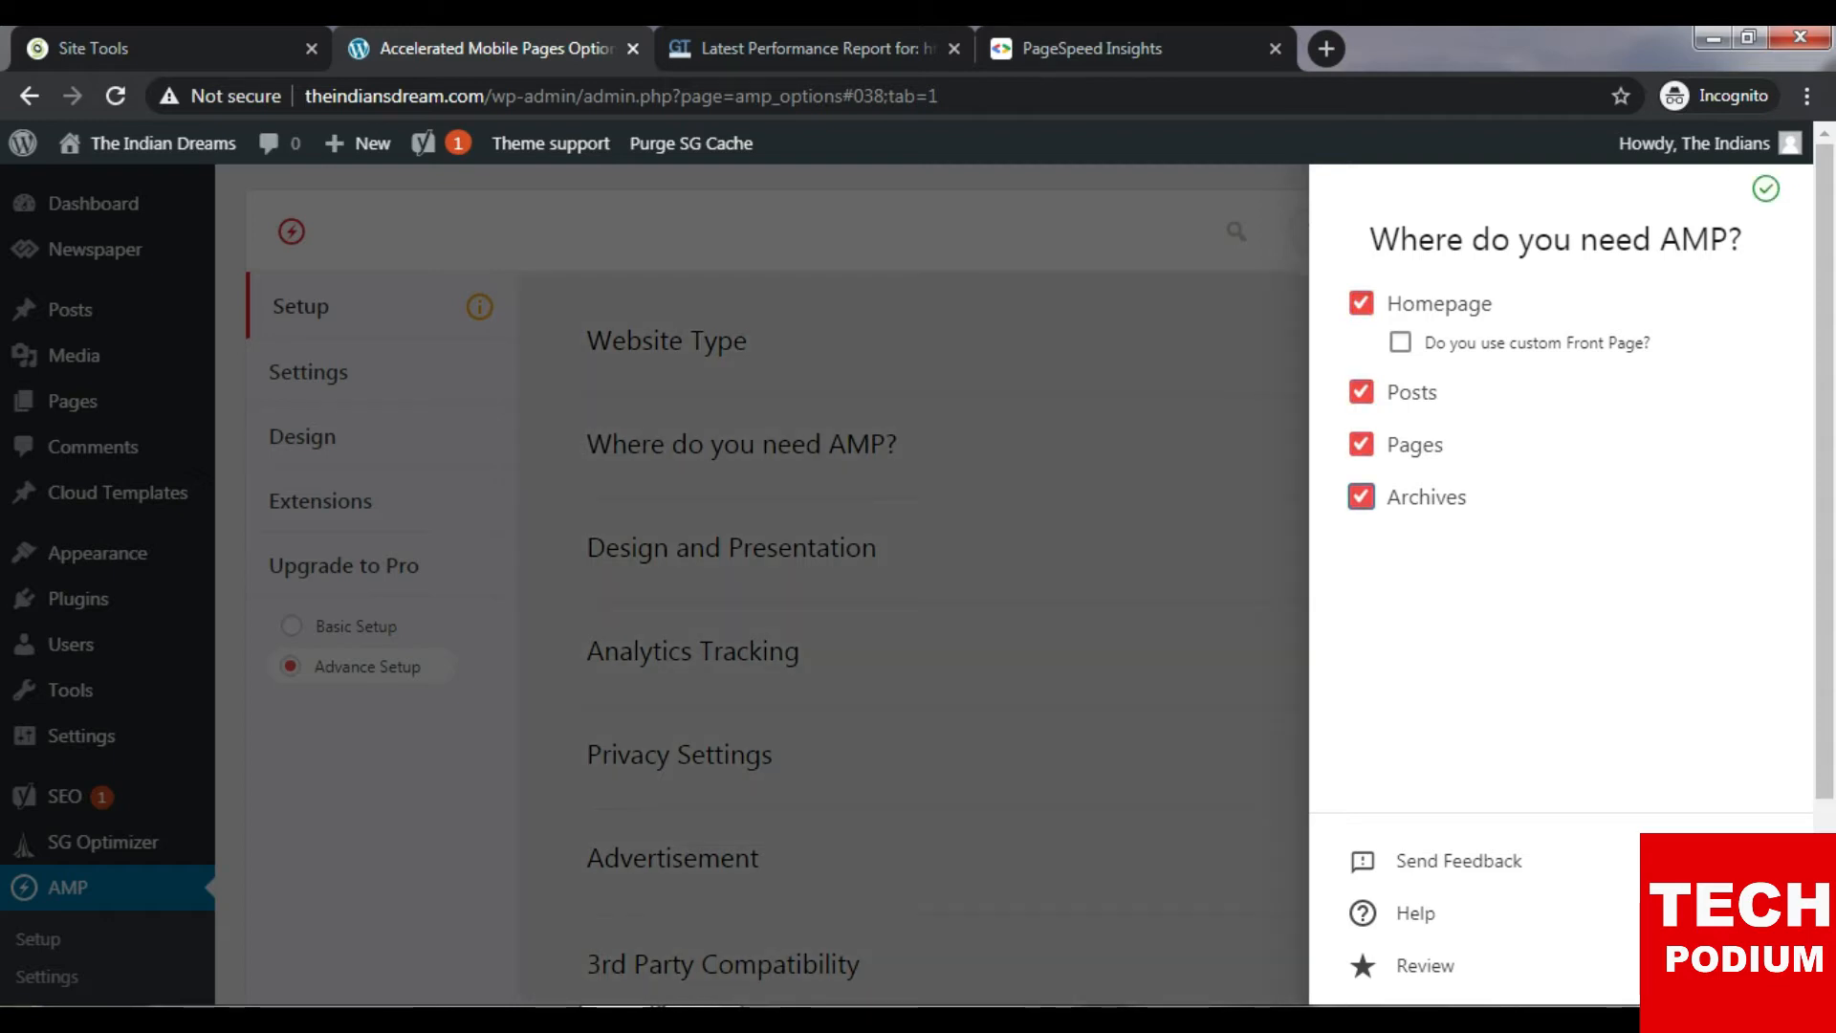
left_click(1767, 190)
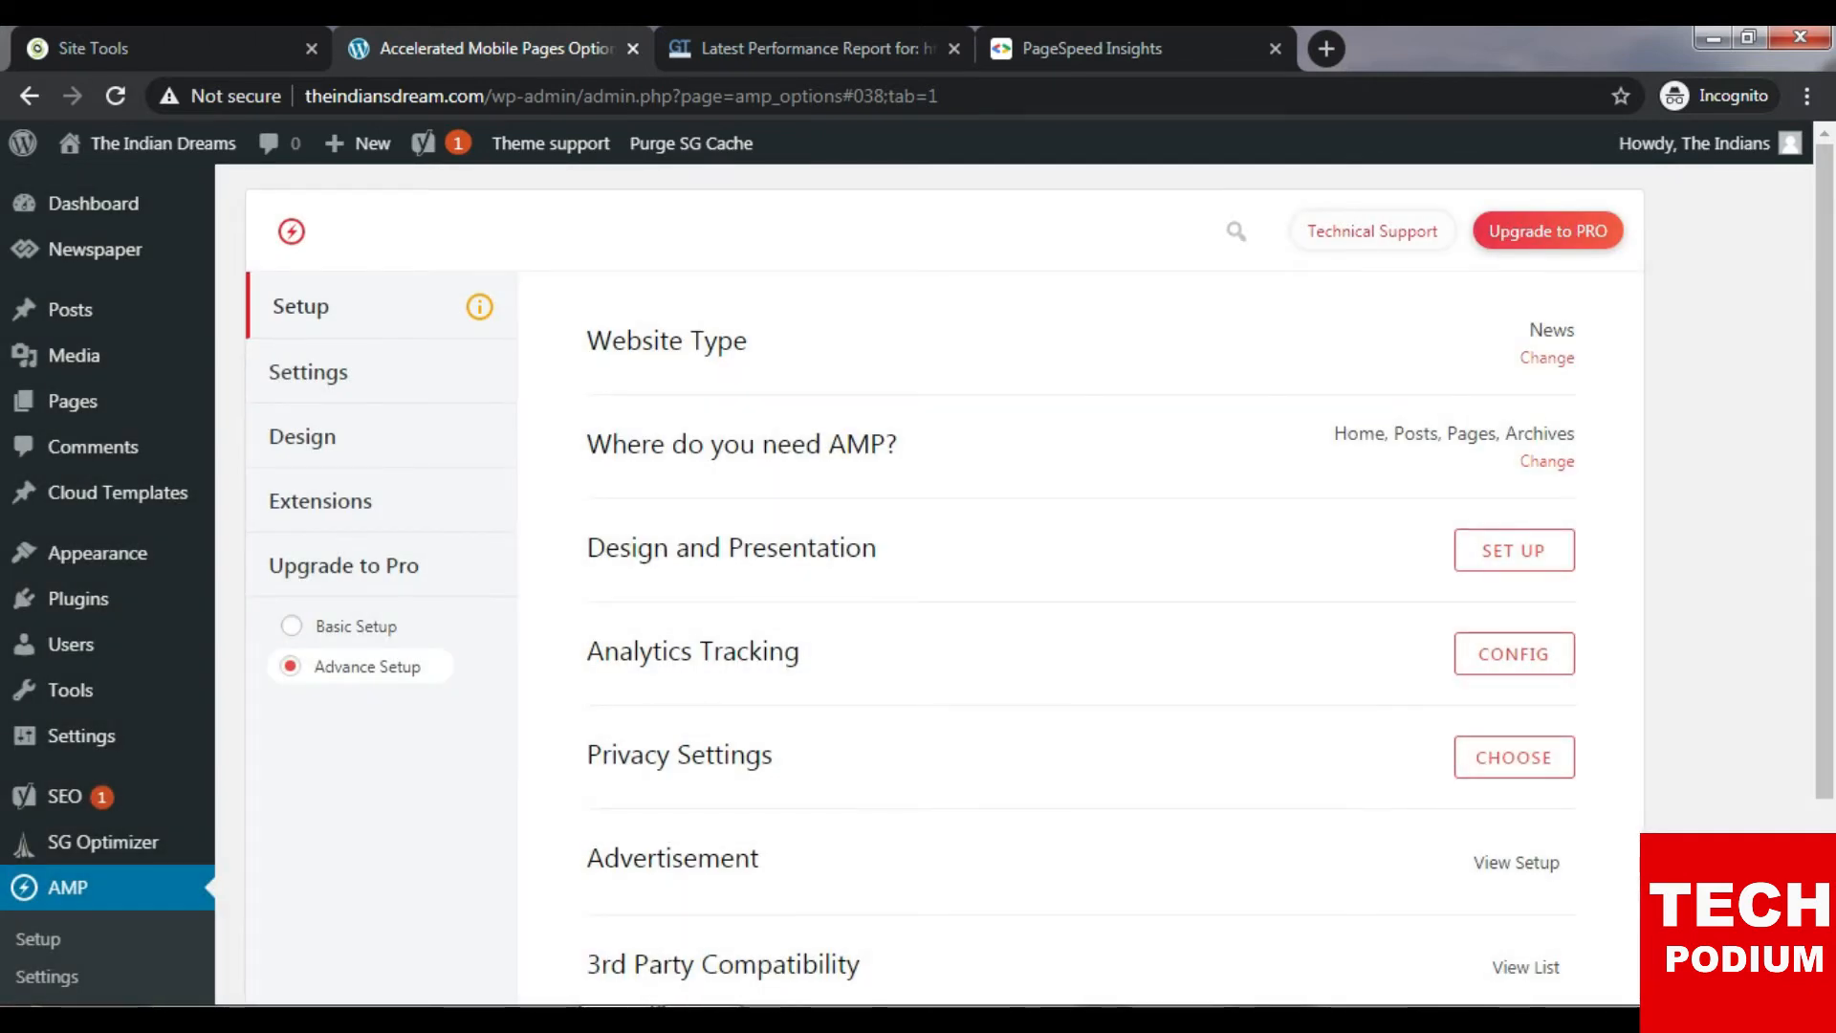
Examine the logo and global color scheme options in the AMP design and presentation setup.
left_click(1514, 550)
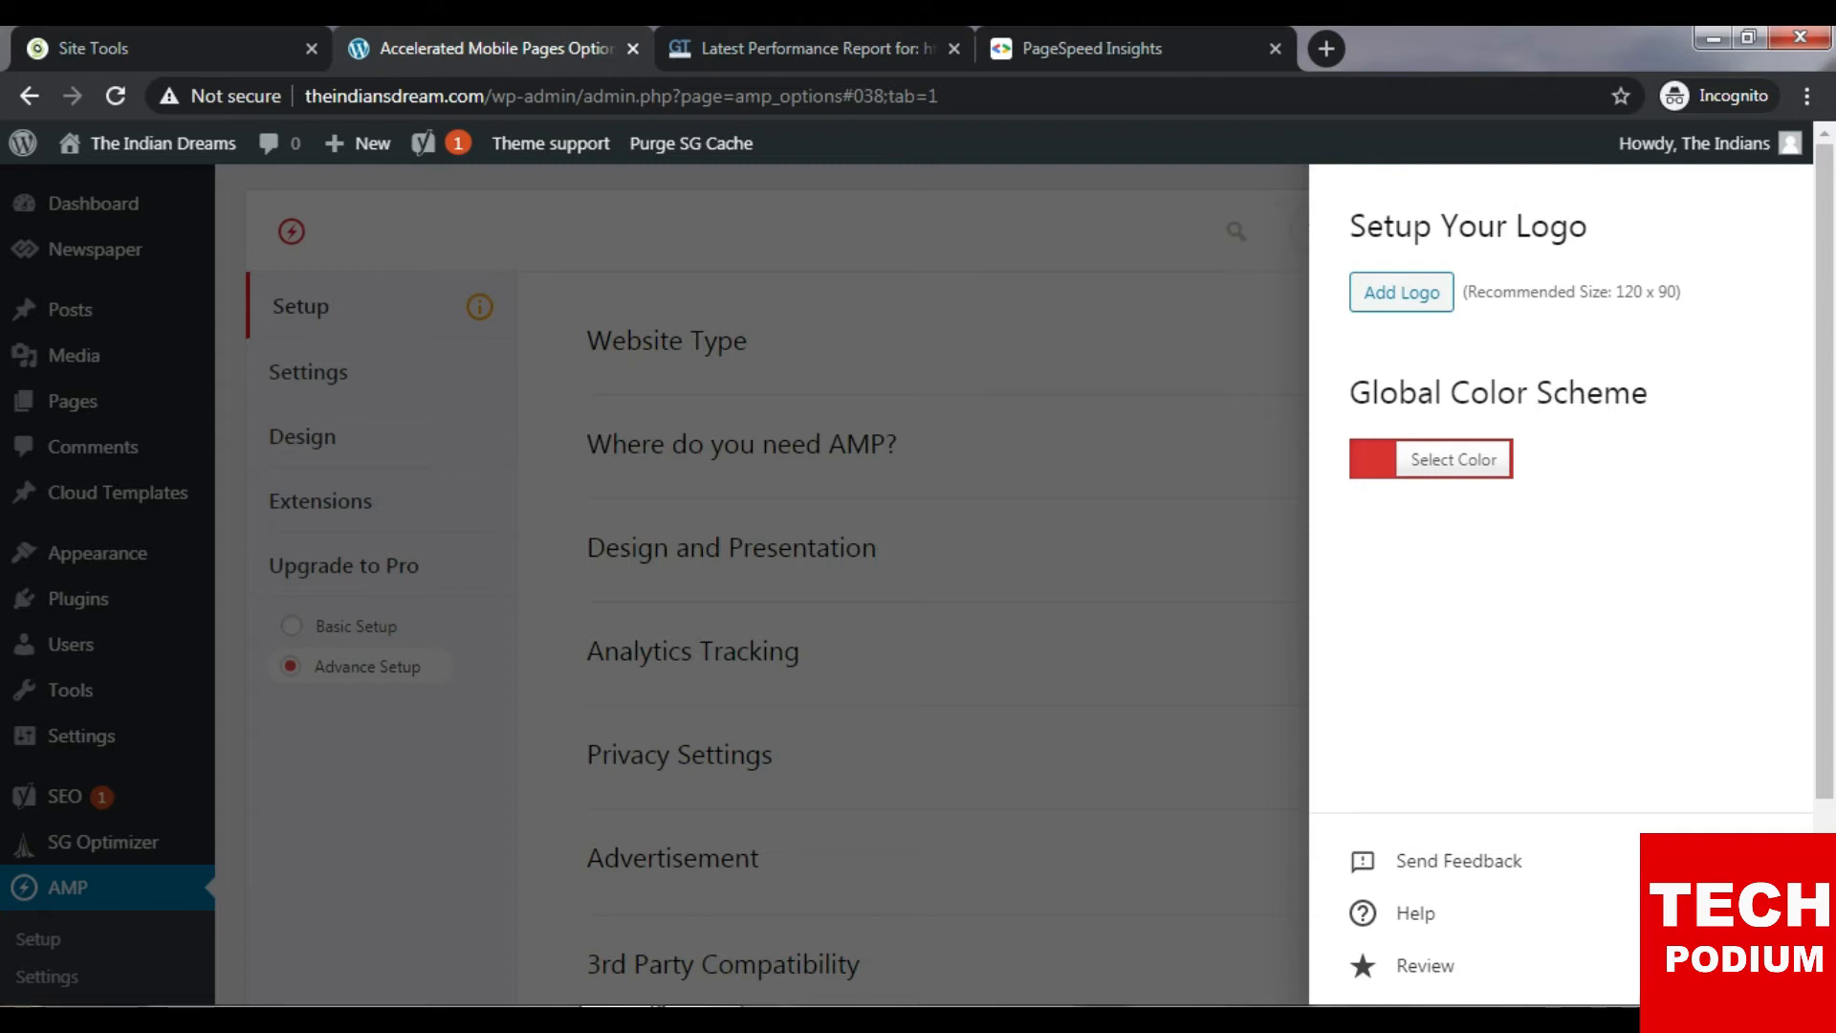
left_click_drag(1349, 393, 1649, 393)
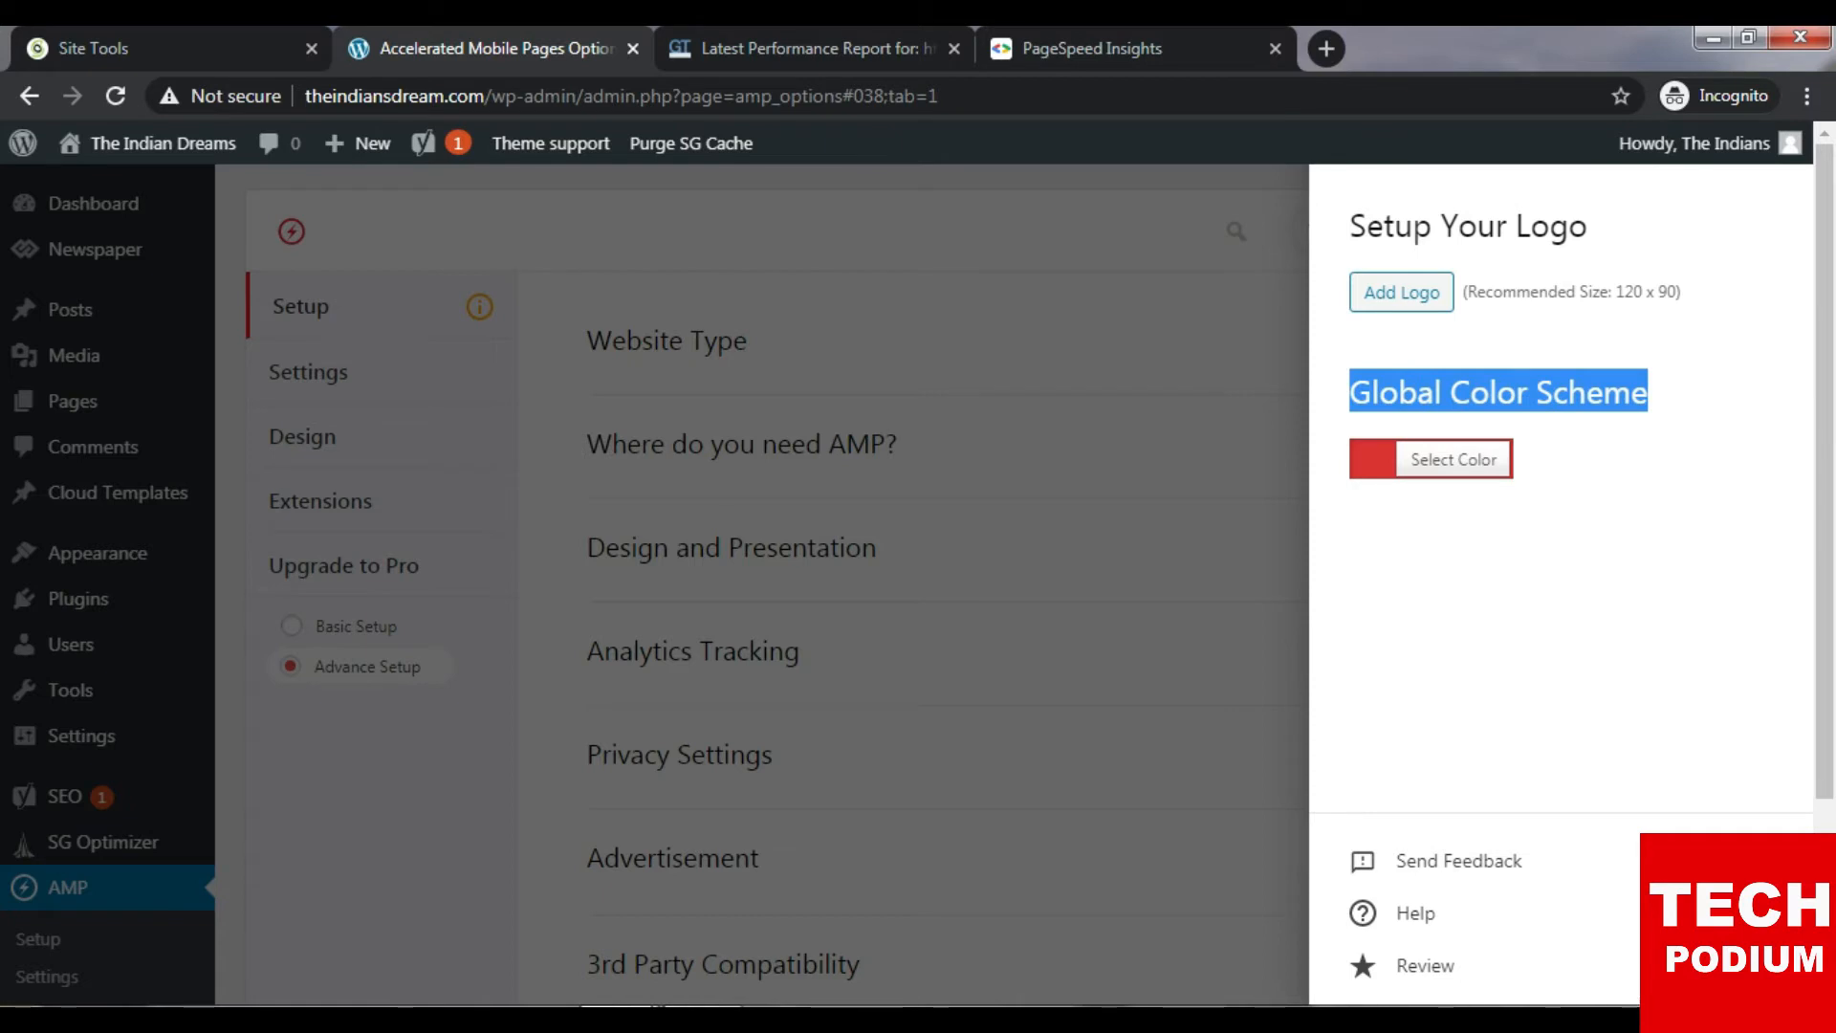
left_click(1453, 460)
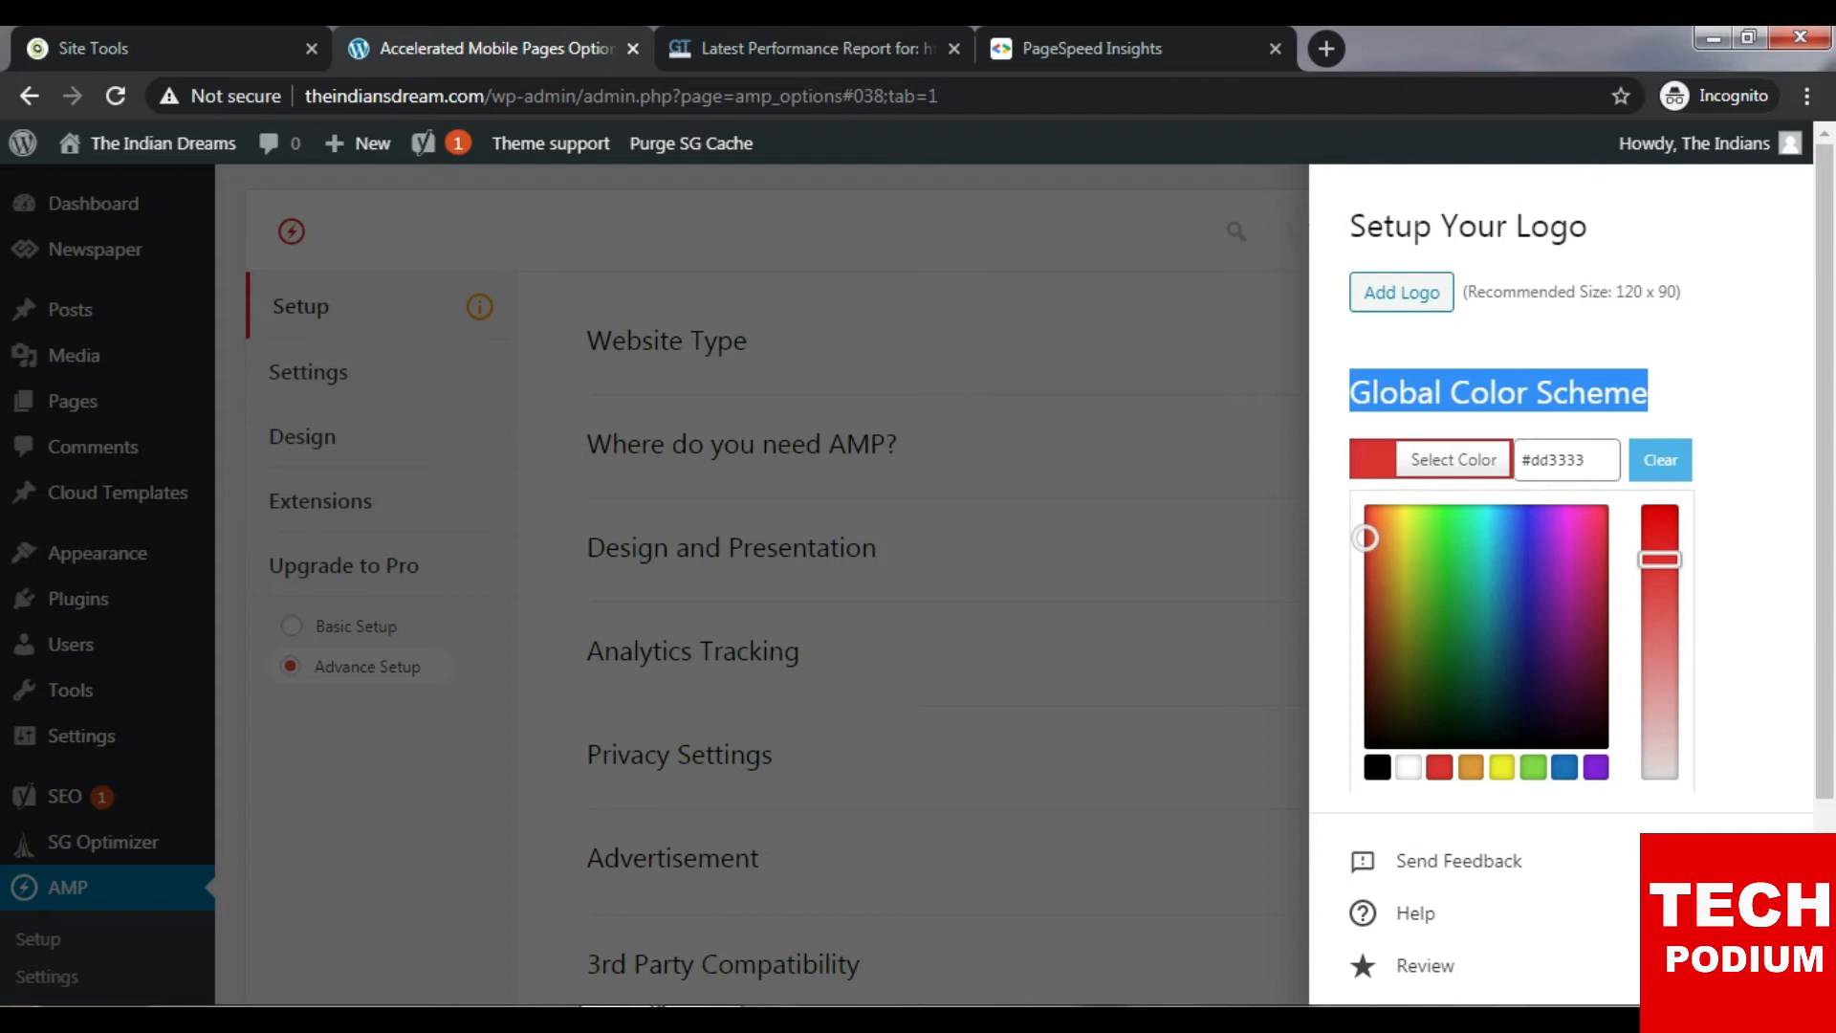
left_click(1453, 460)
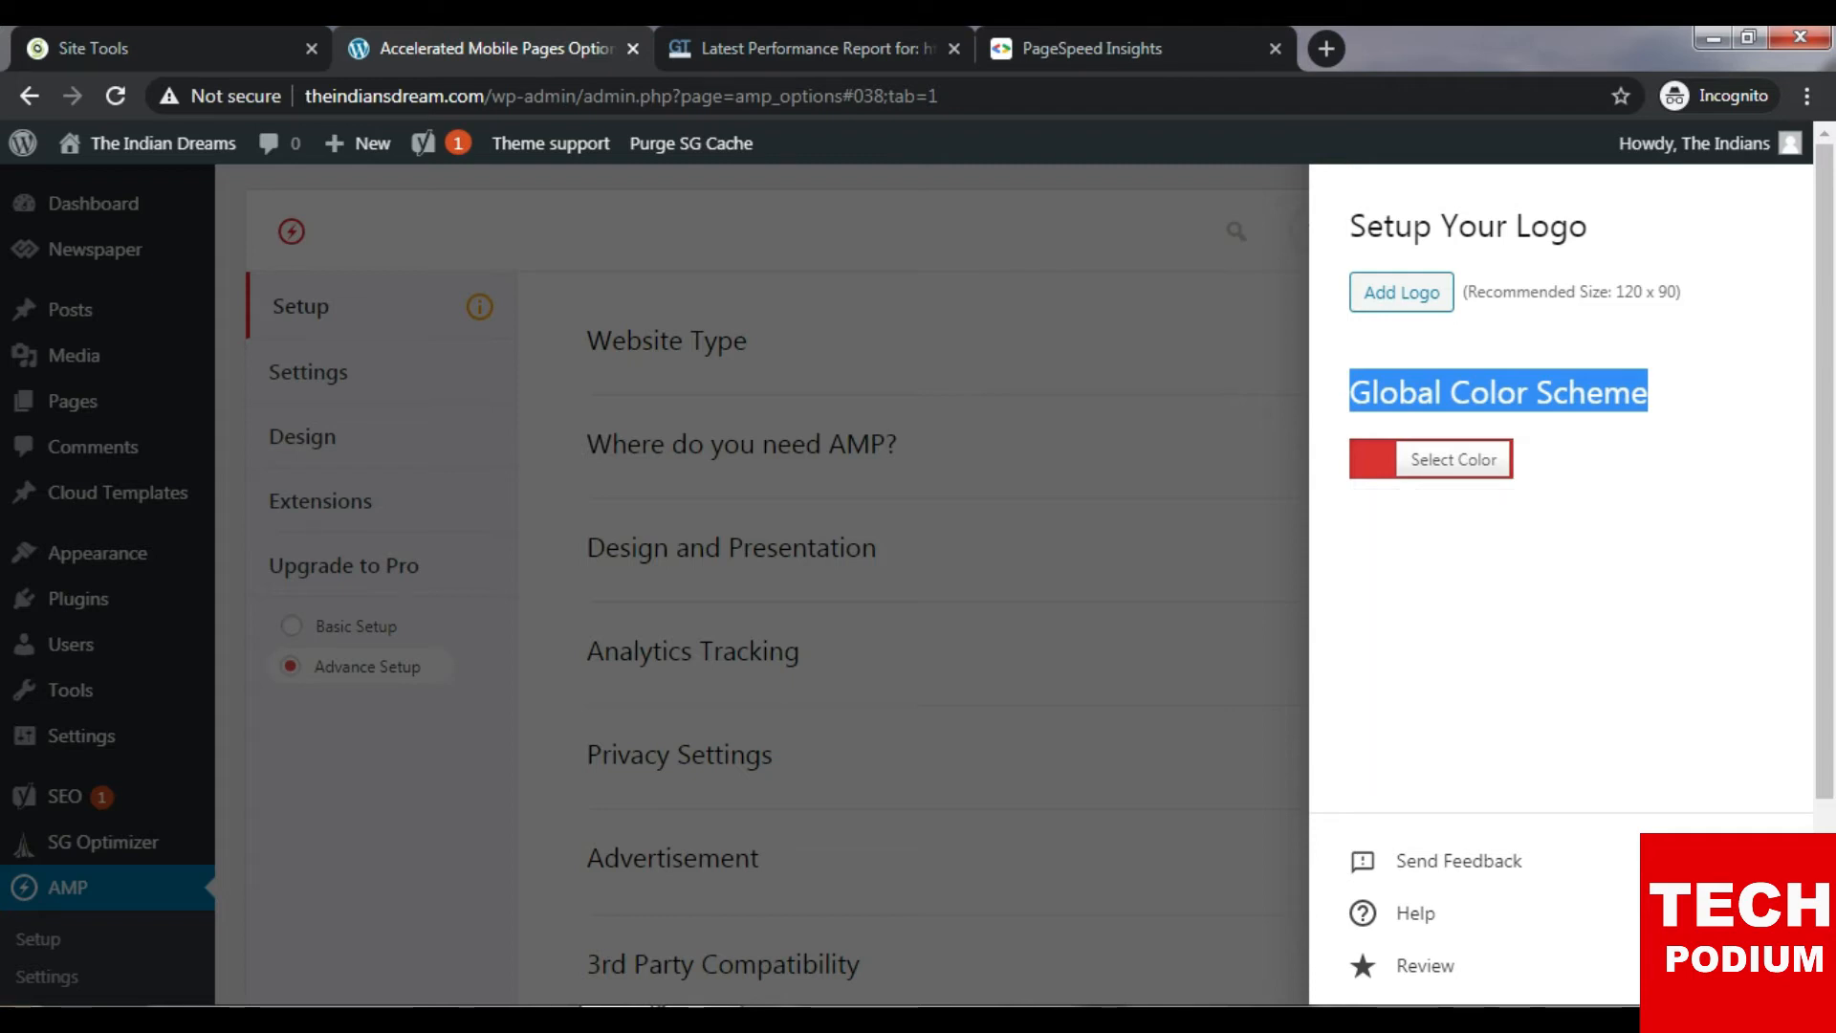
left_click(1453, 460)
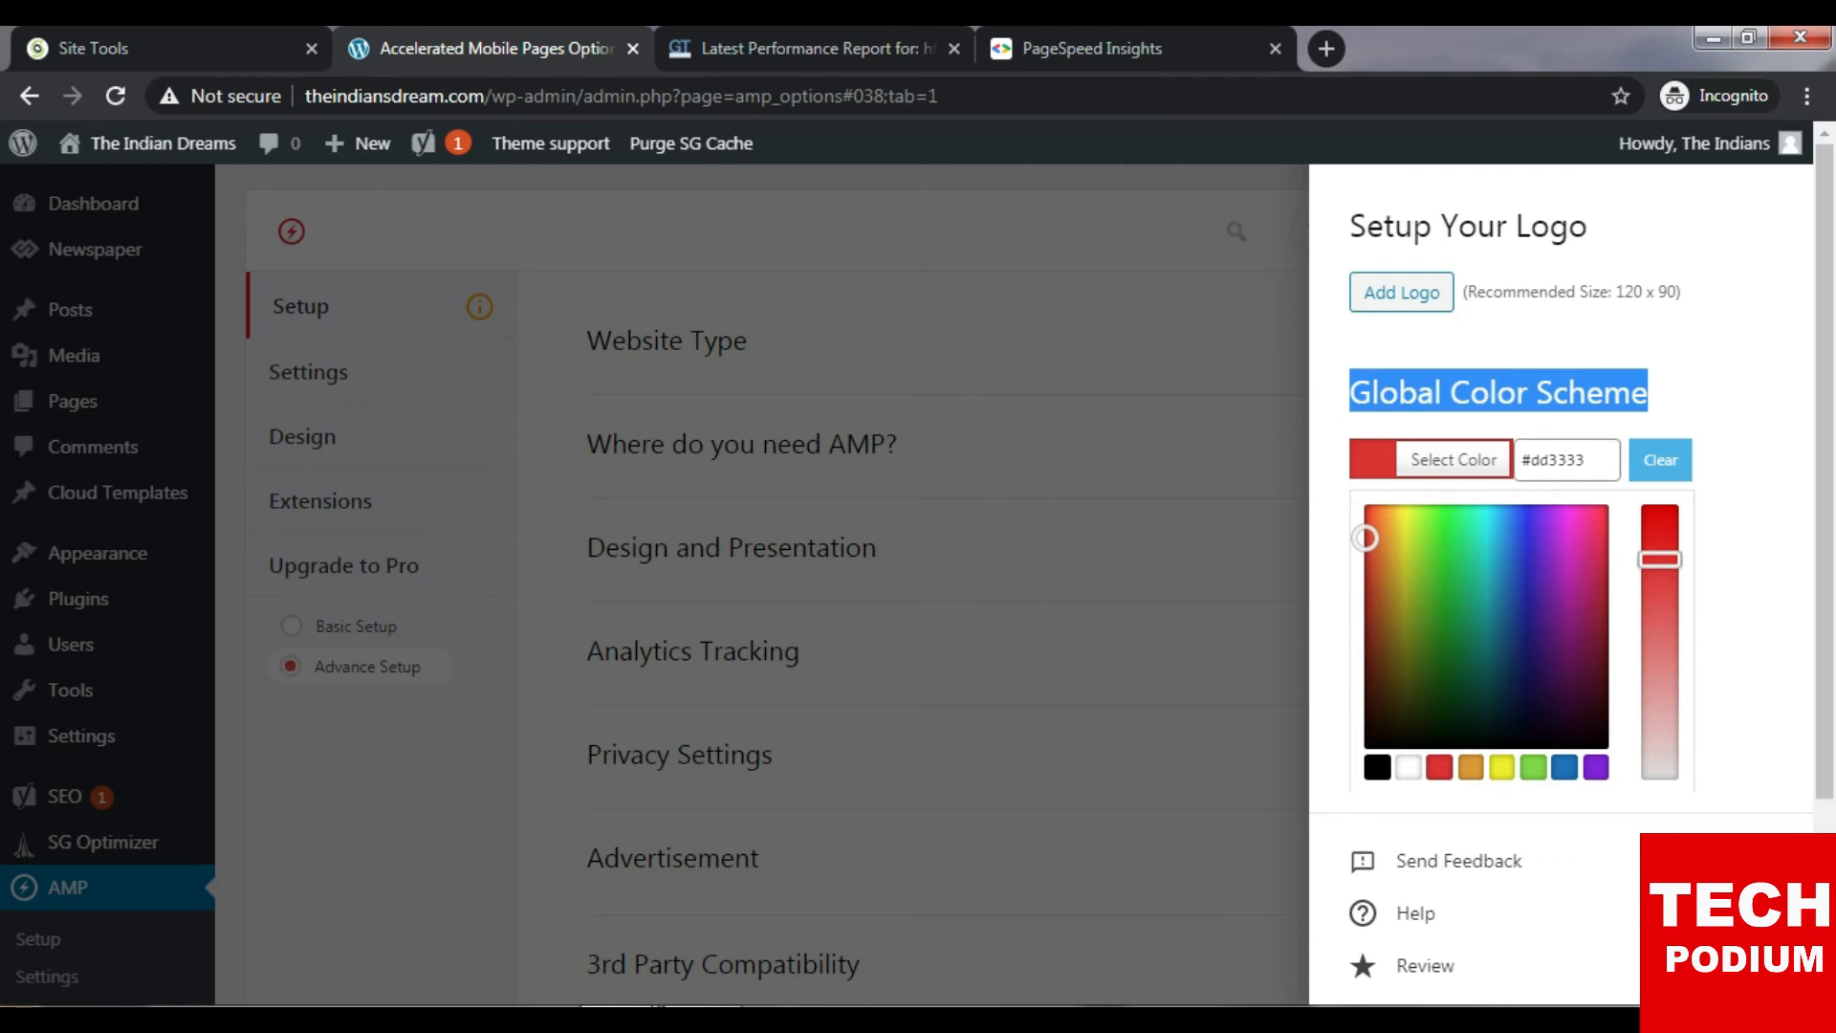
left_click(1749, 479)
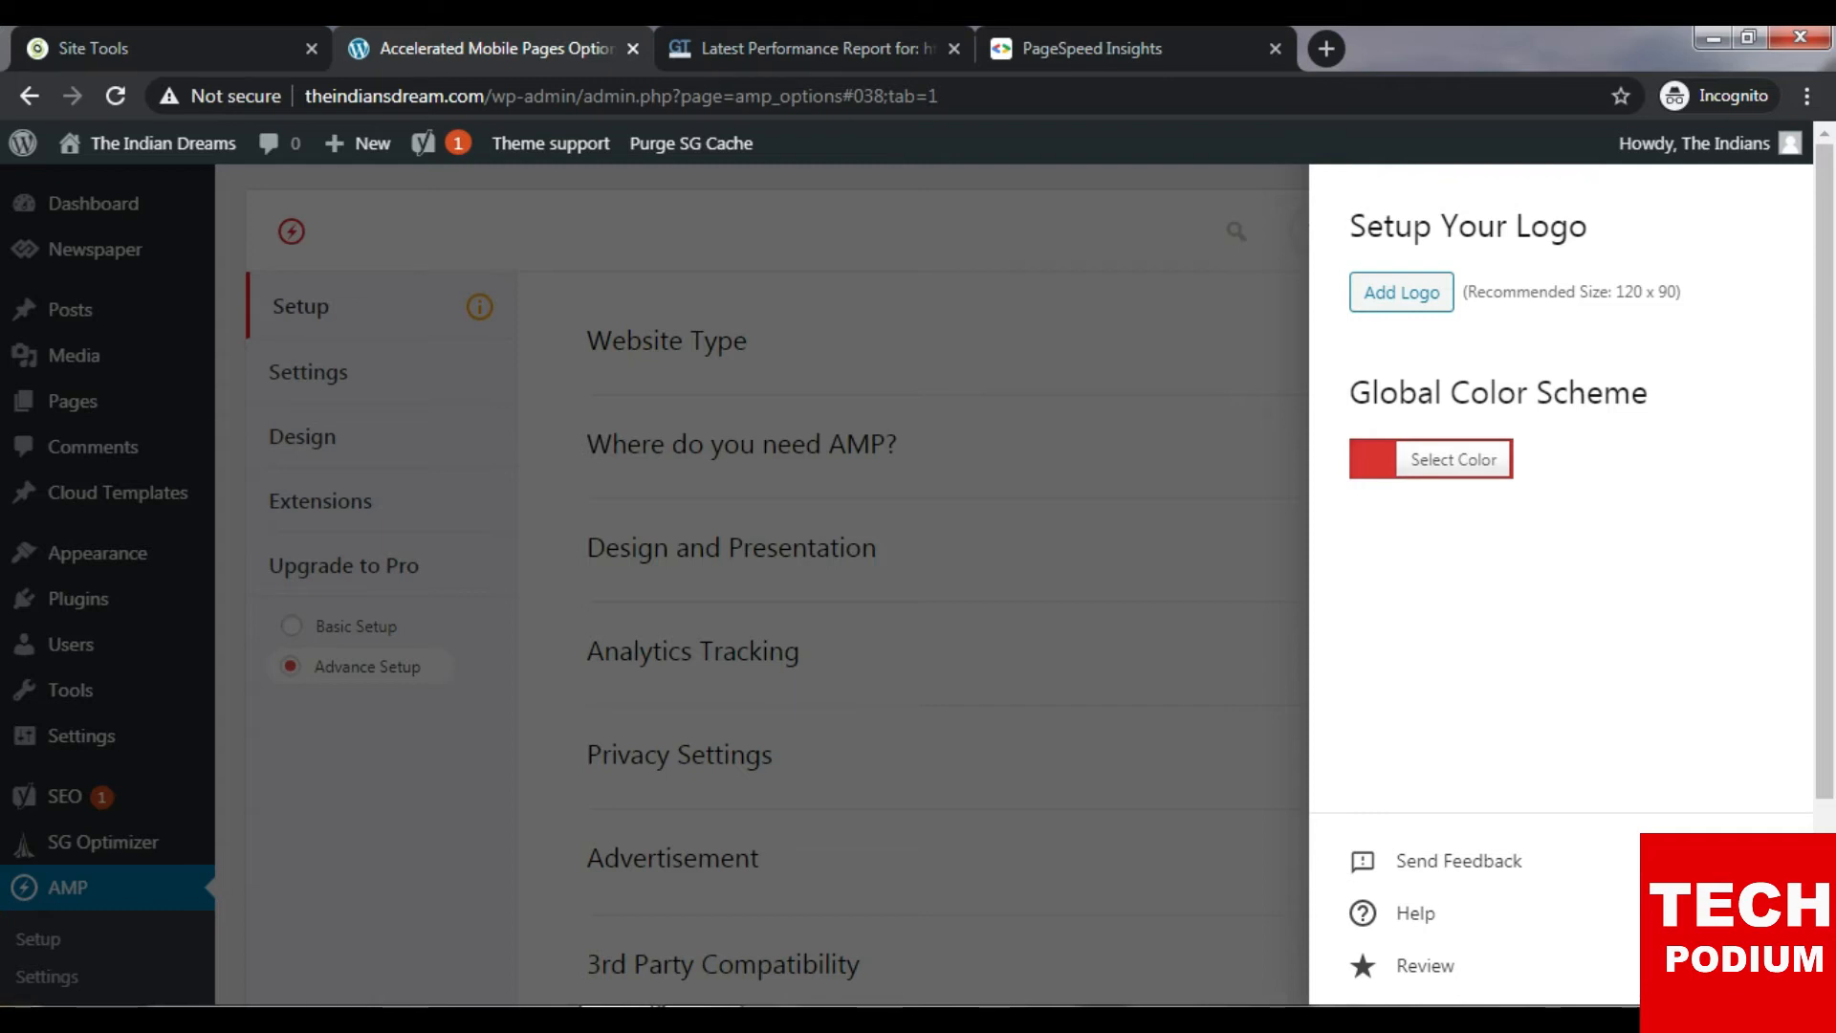
key("Escape")
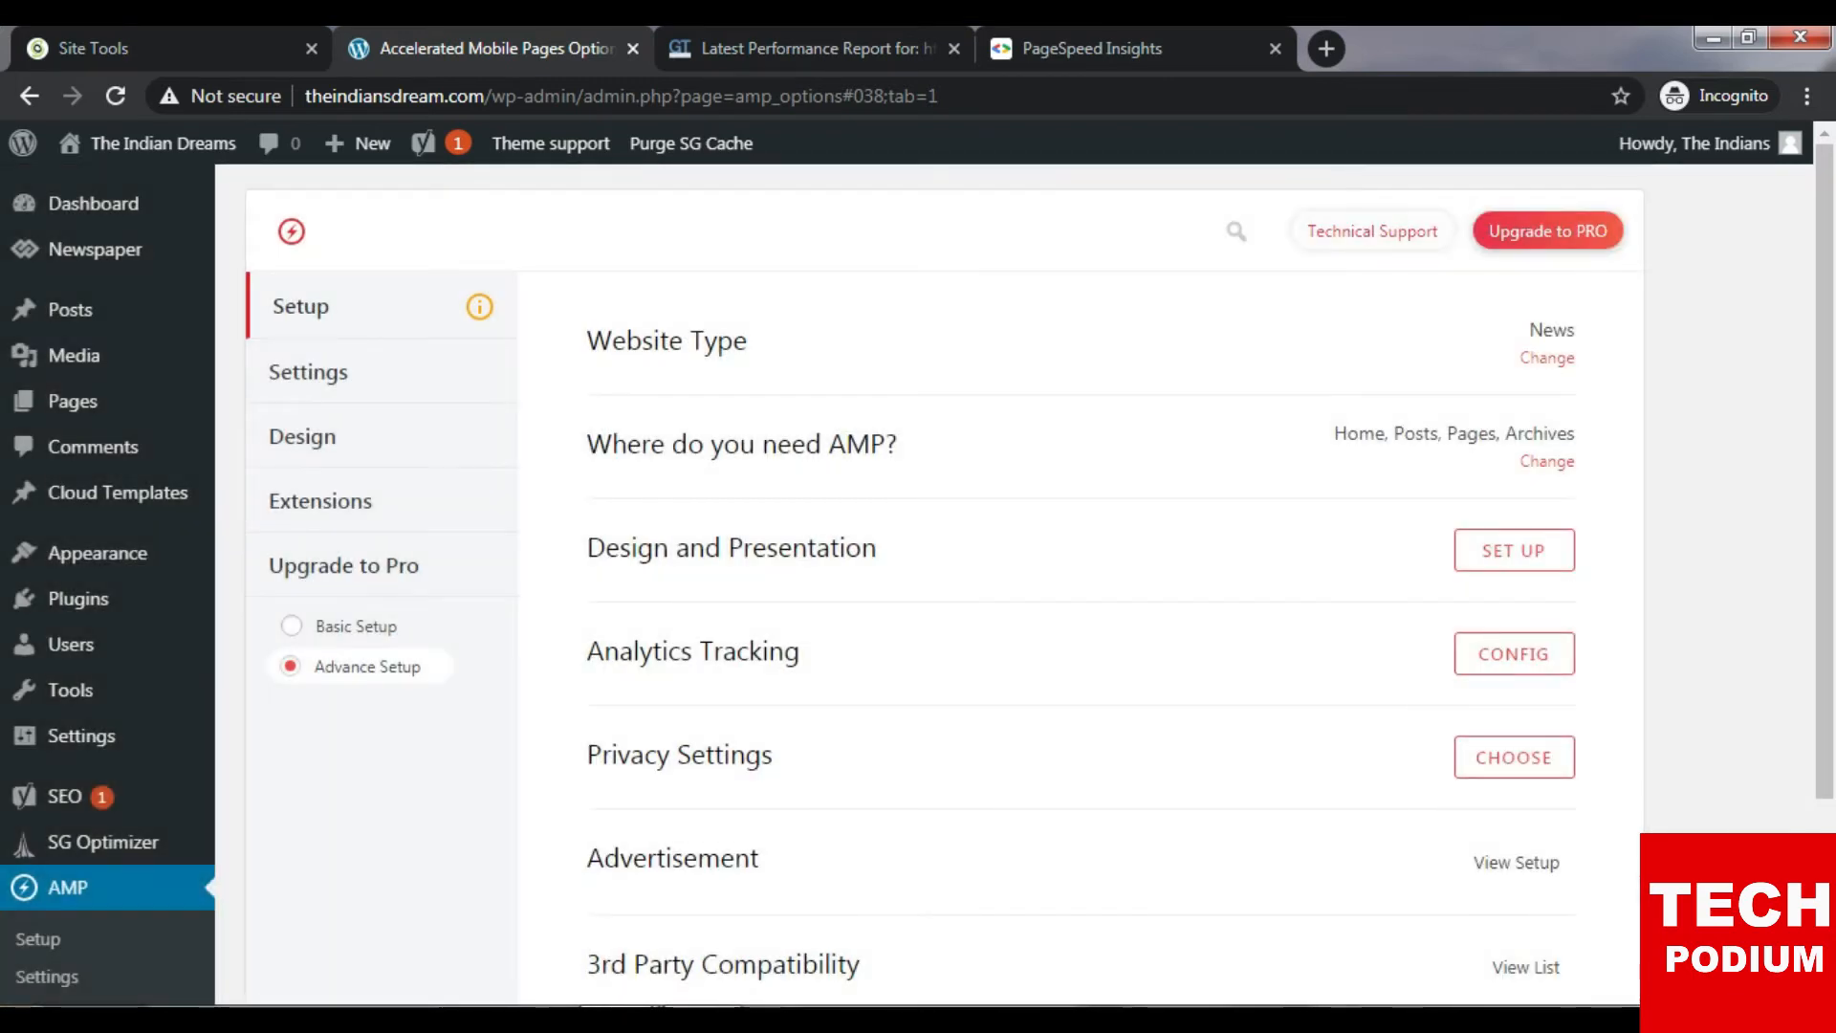
Check which details the AMP analytics tracking setup asks for.
scroll(918, 574, "down", 3)
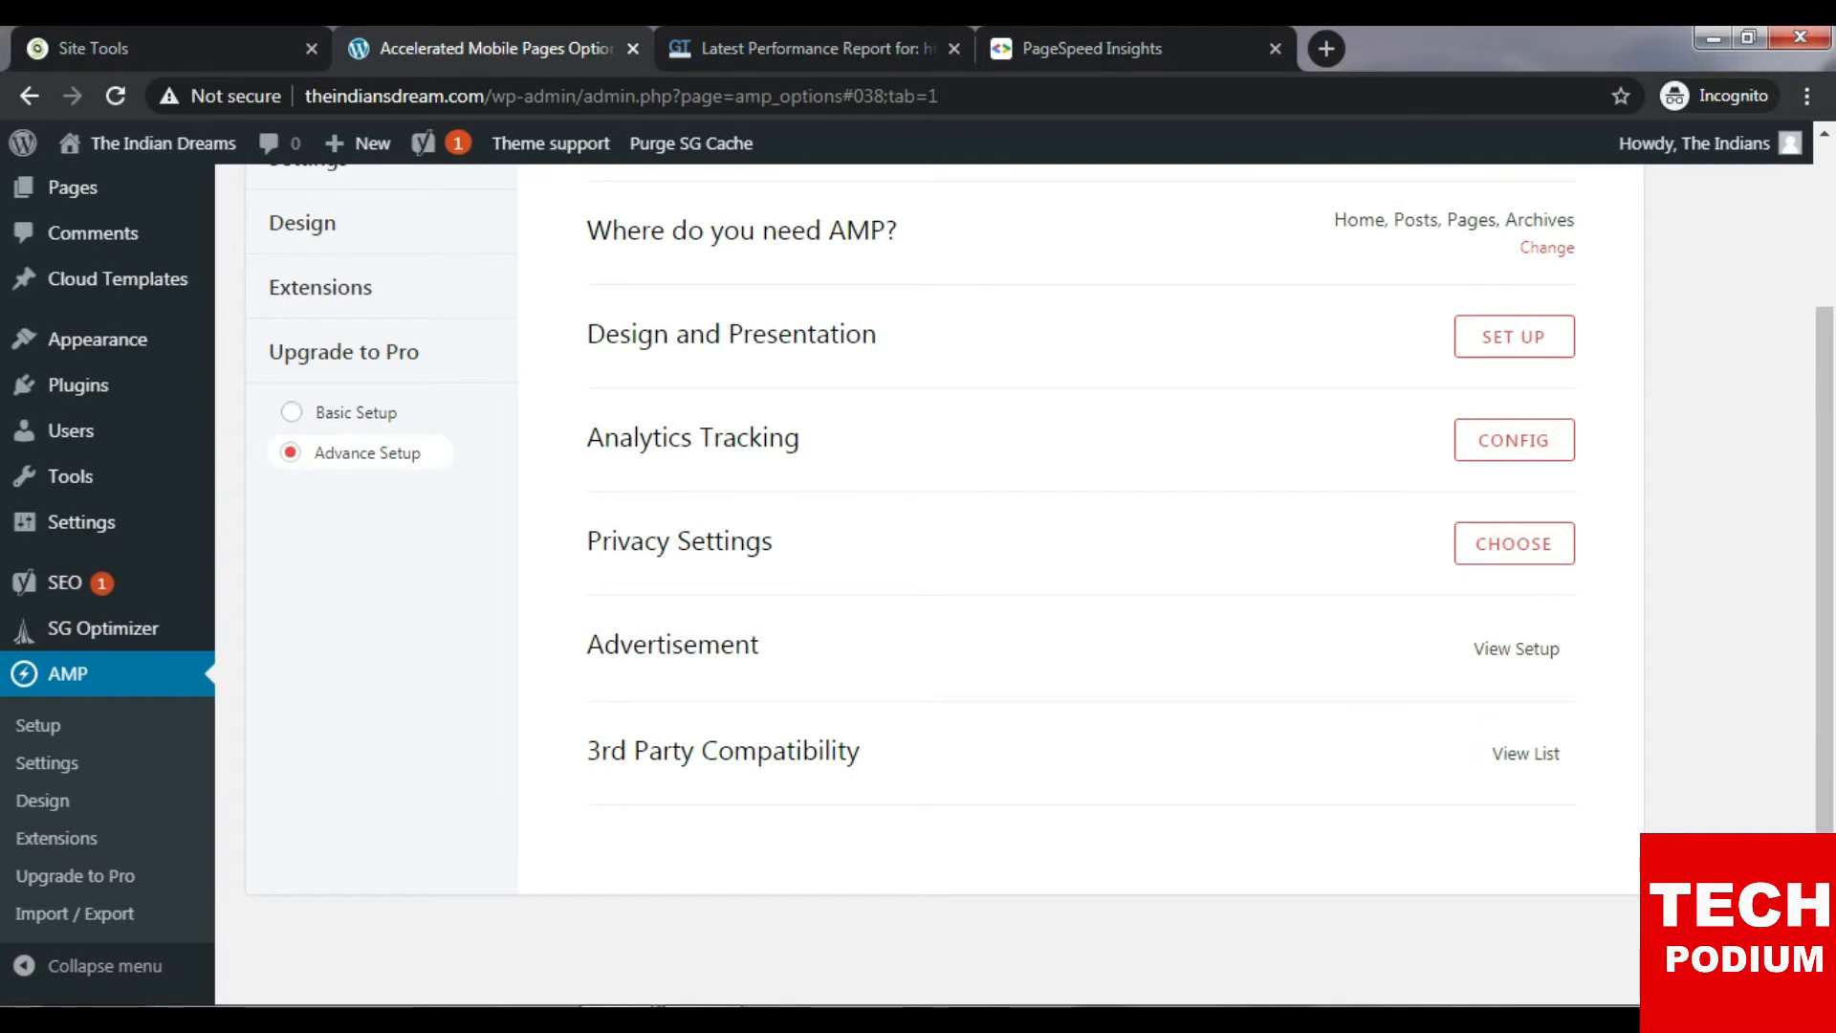
scroll(919, 574, "up", 1)
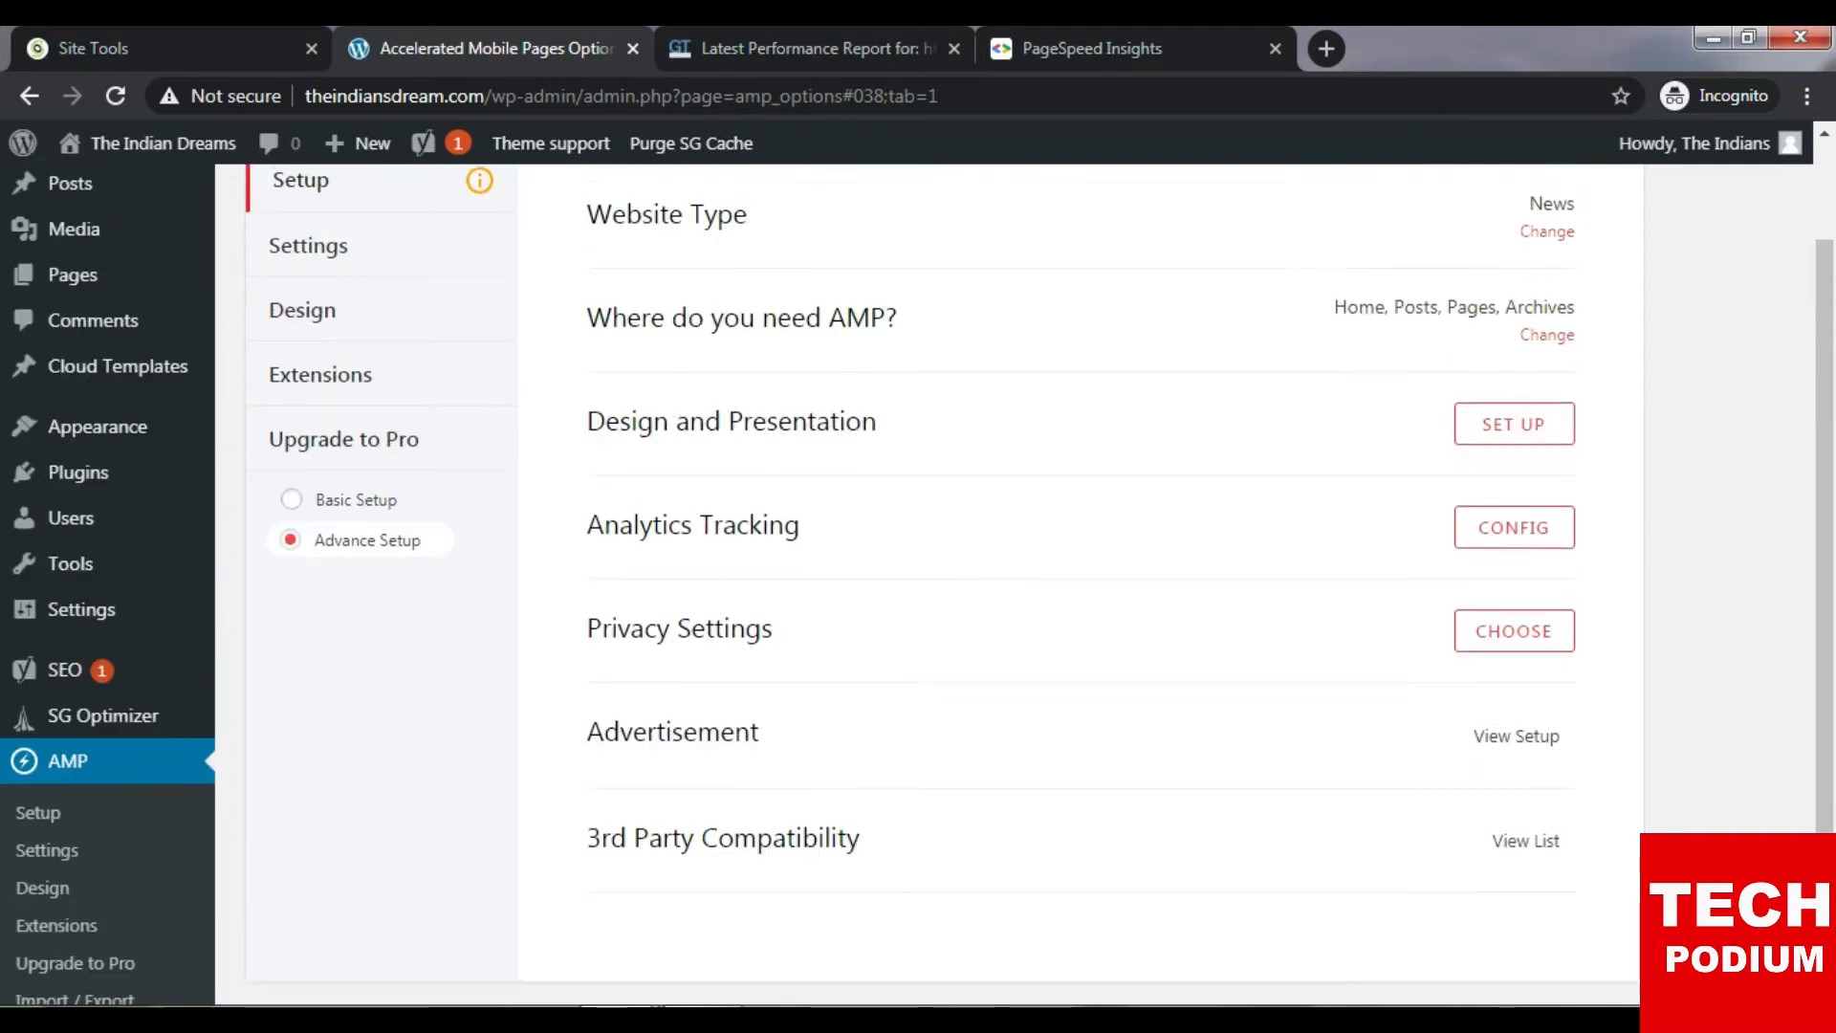
scroll(1515, 528, "up", 1)
left_click(1514, 574)
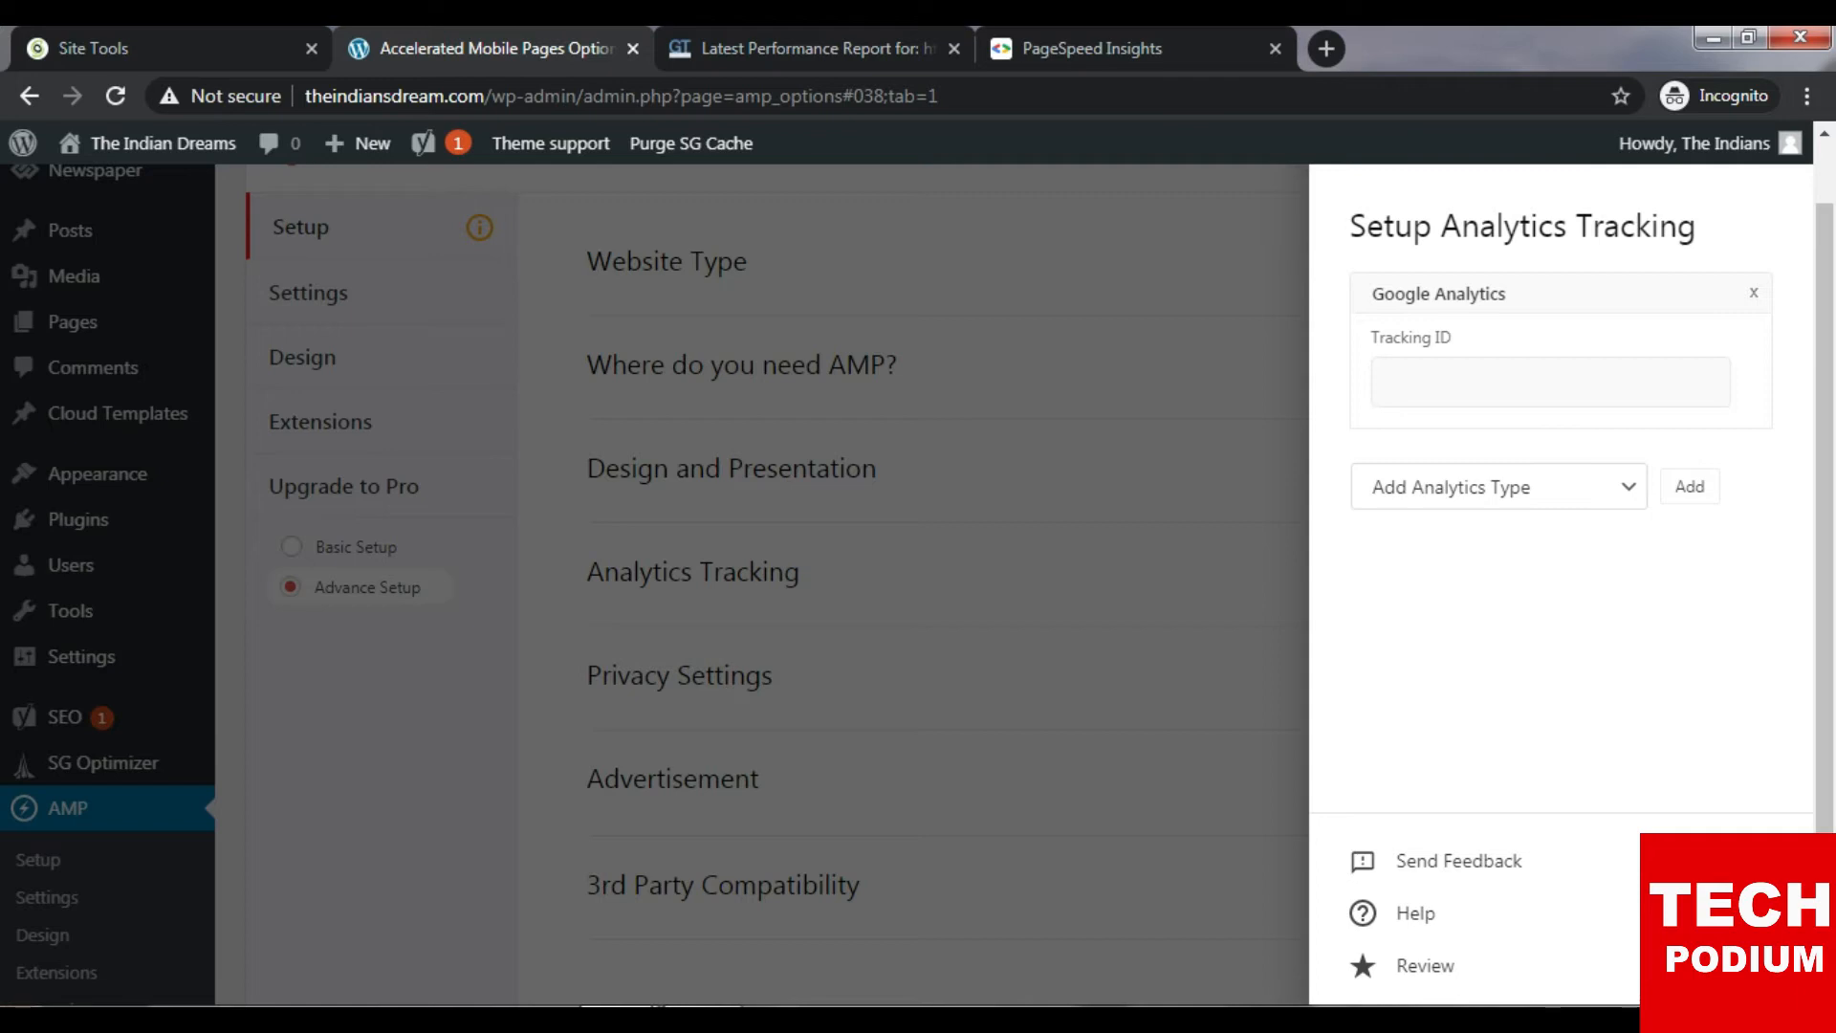
key("Escape")
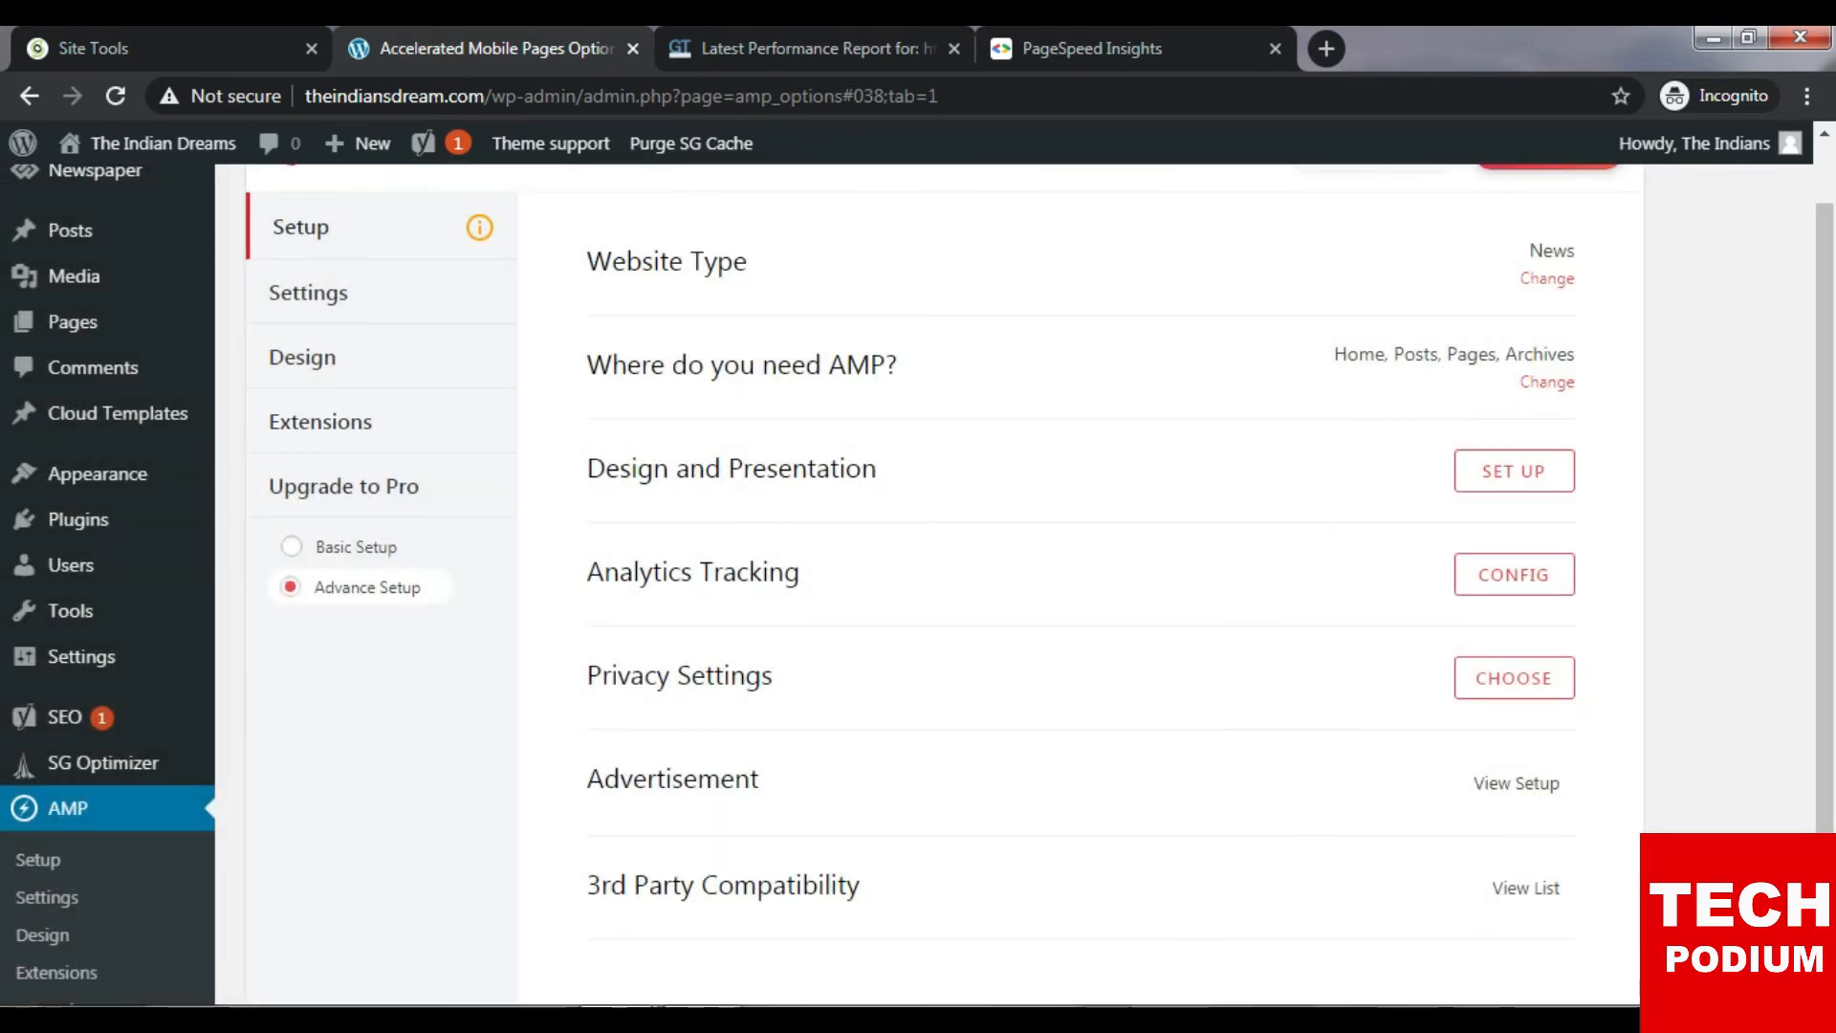
Open the WordPress Theme Editor in a separate browser tab and display the Newspaper theme's header.php.
mouse_move(98, 474)
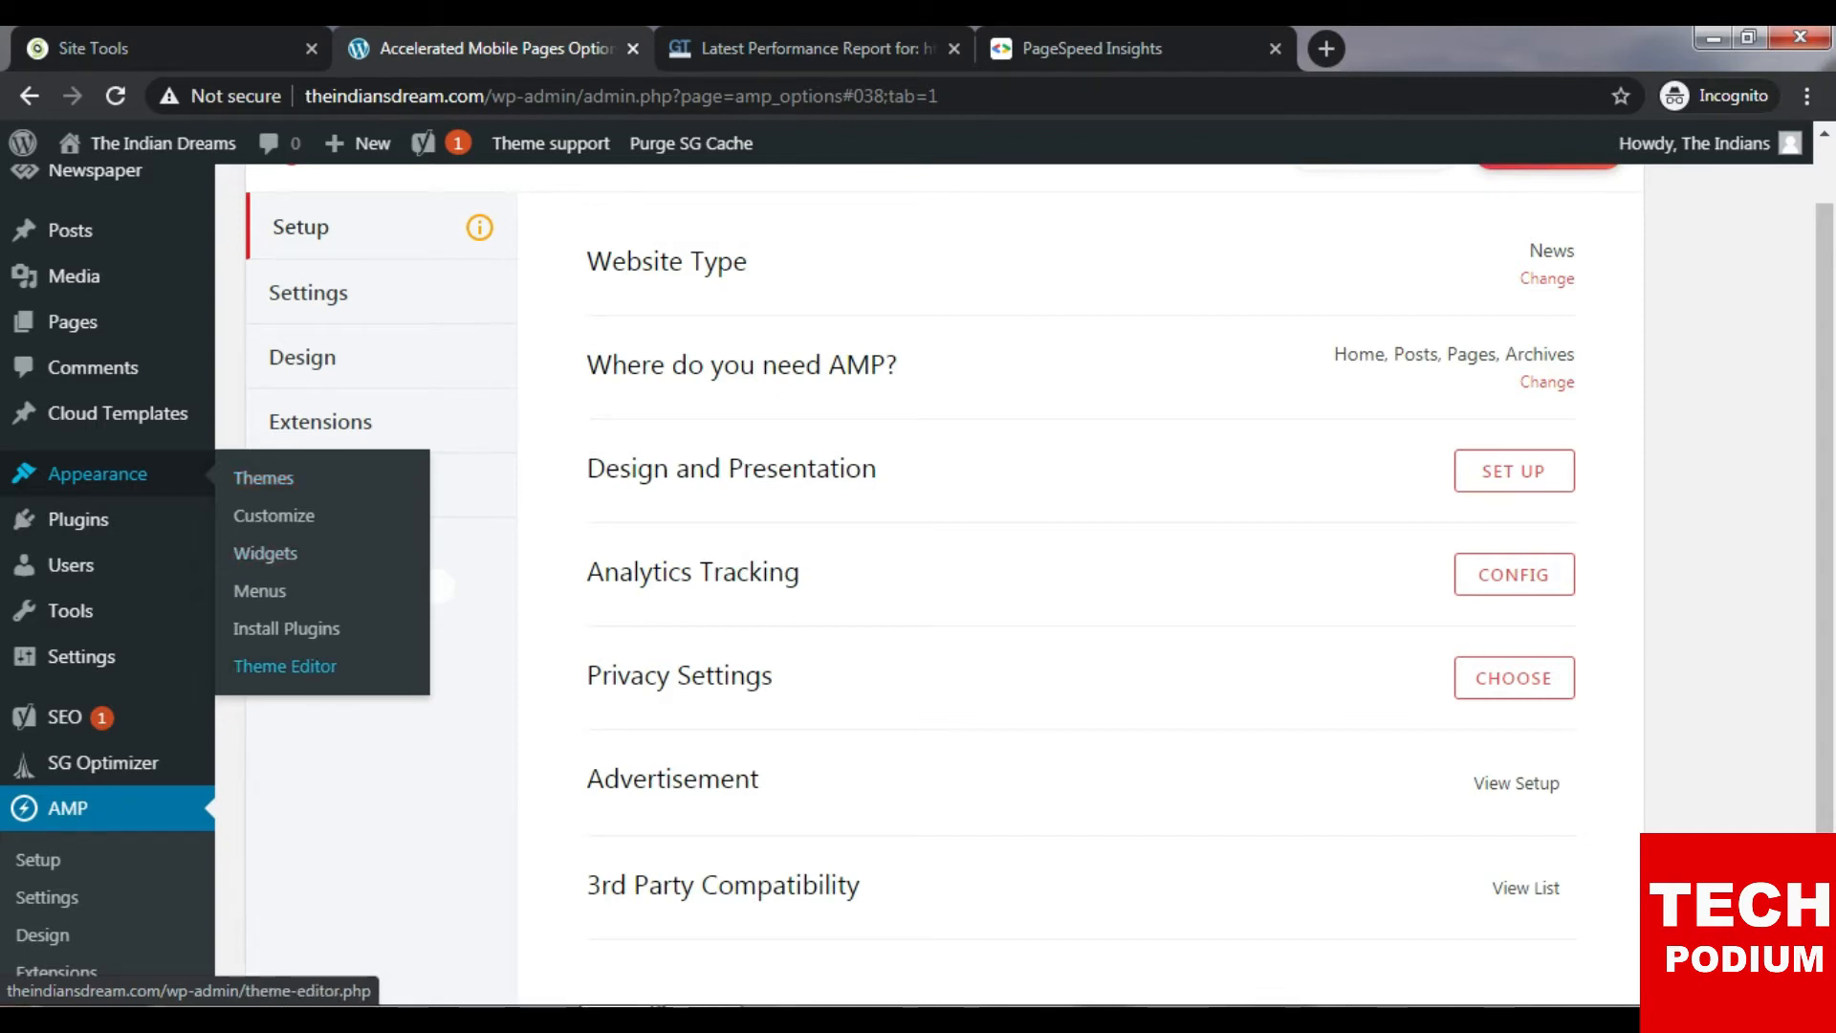
middle_click(285, 665)
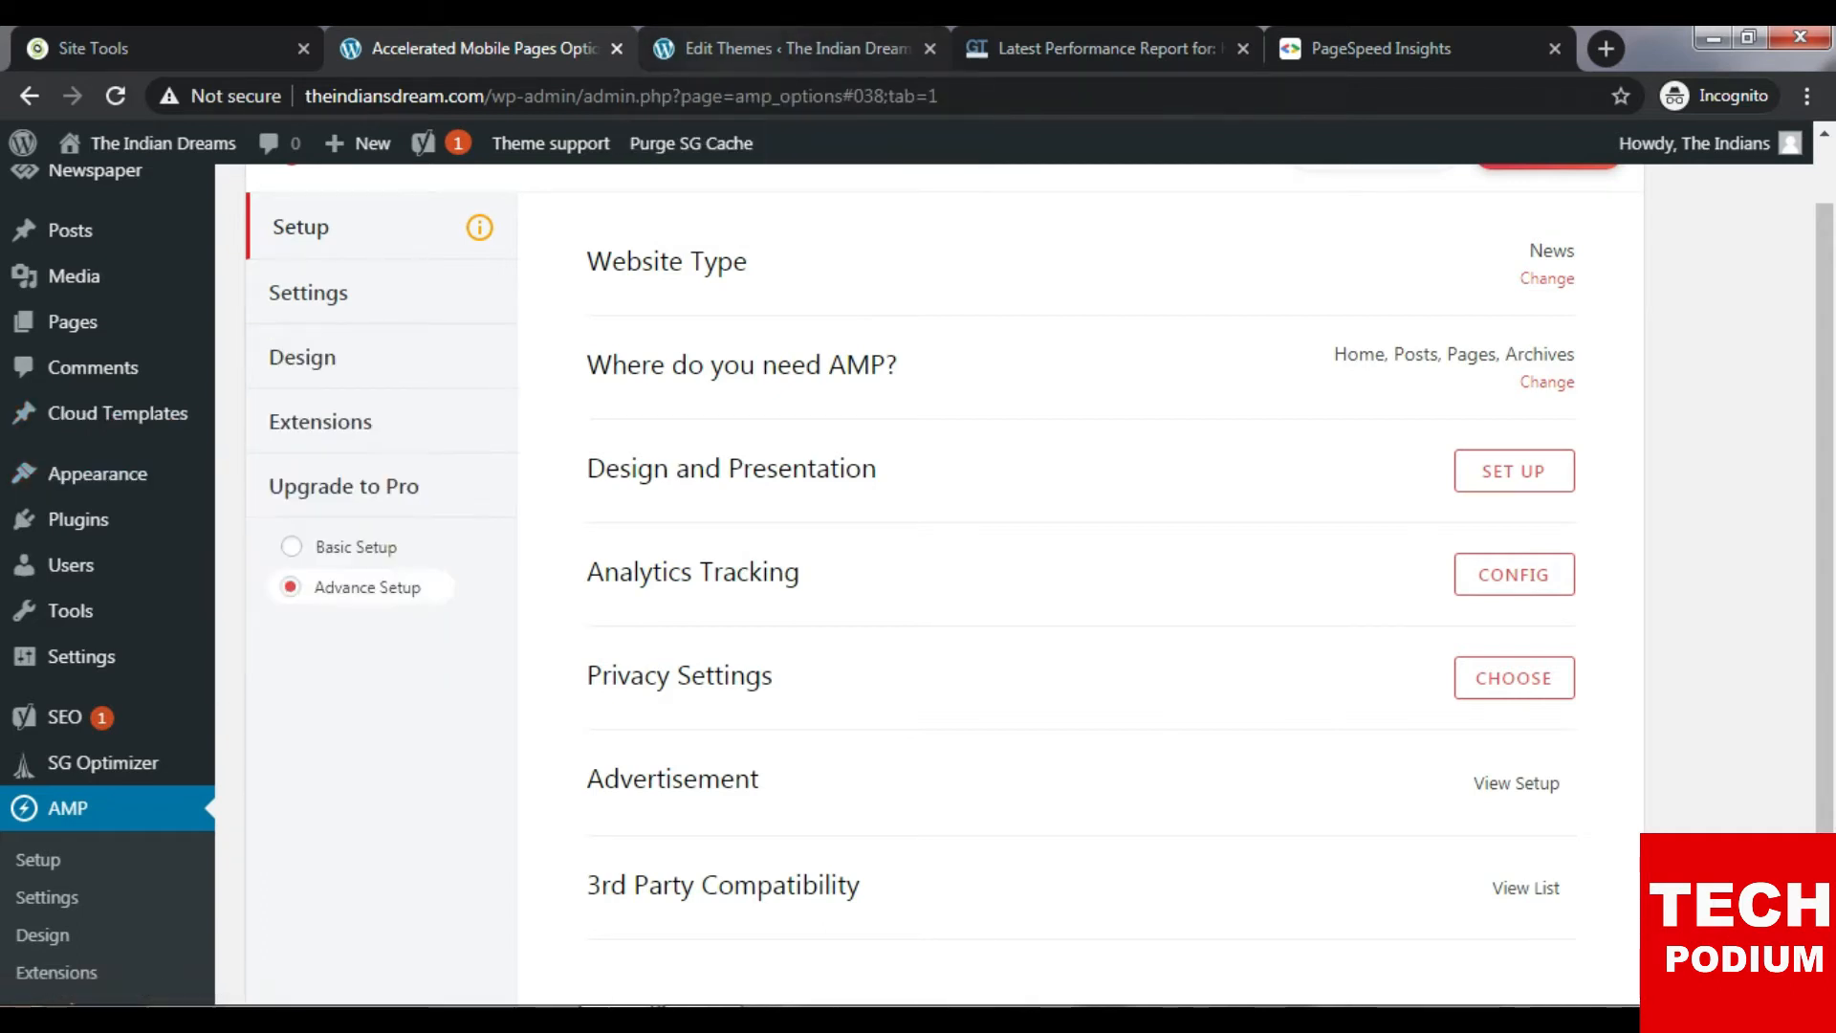
left_click(796, 49)
scroll(861, 574, "down", 2)
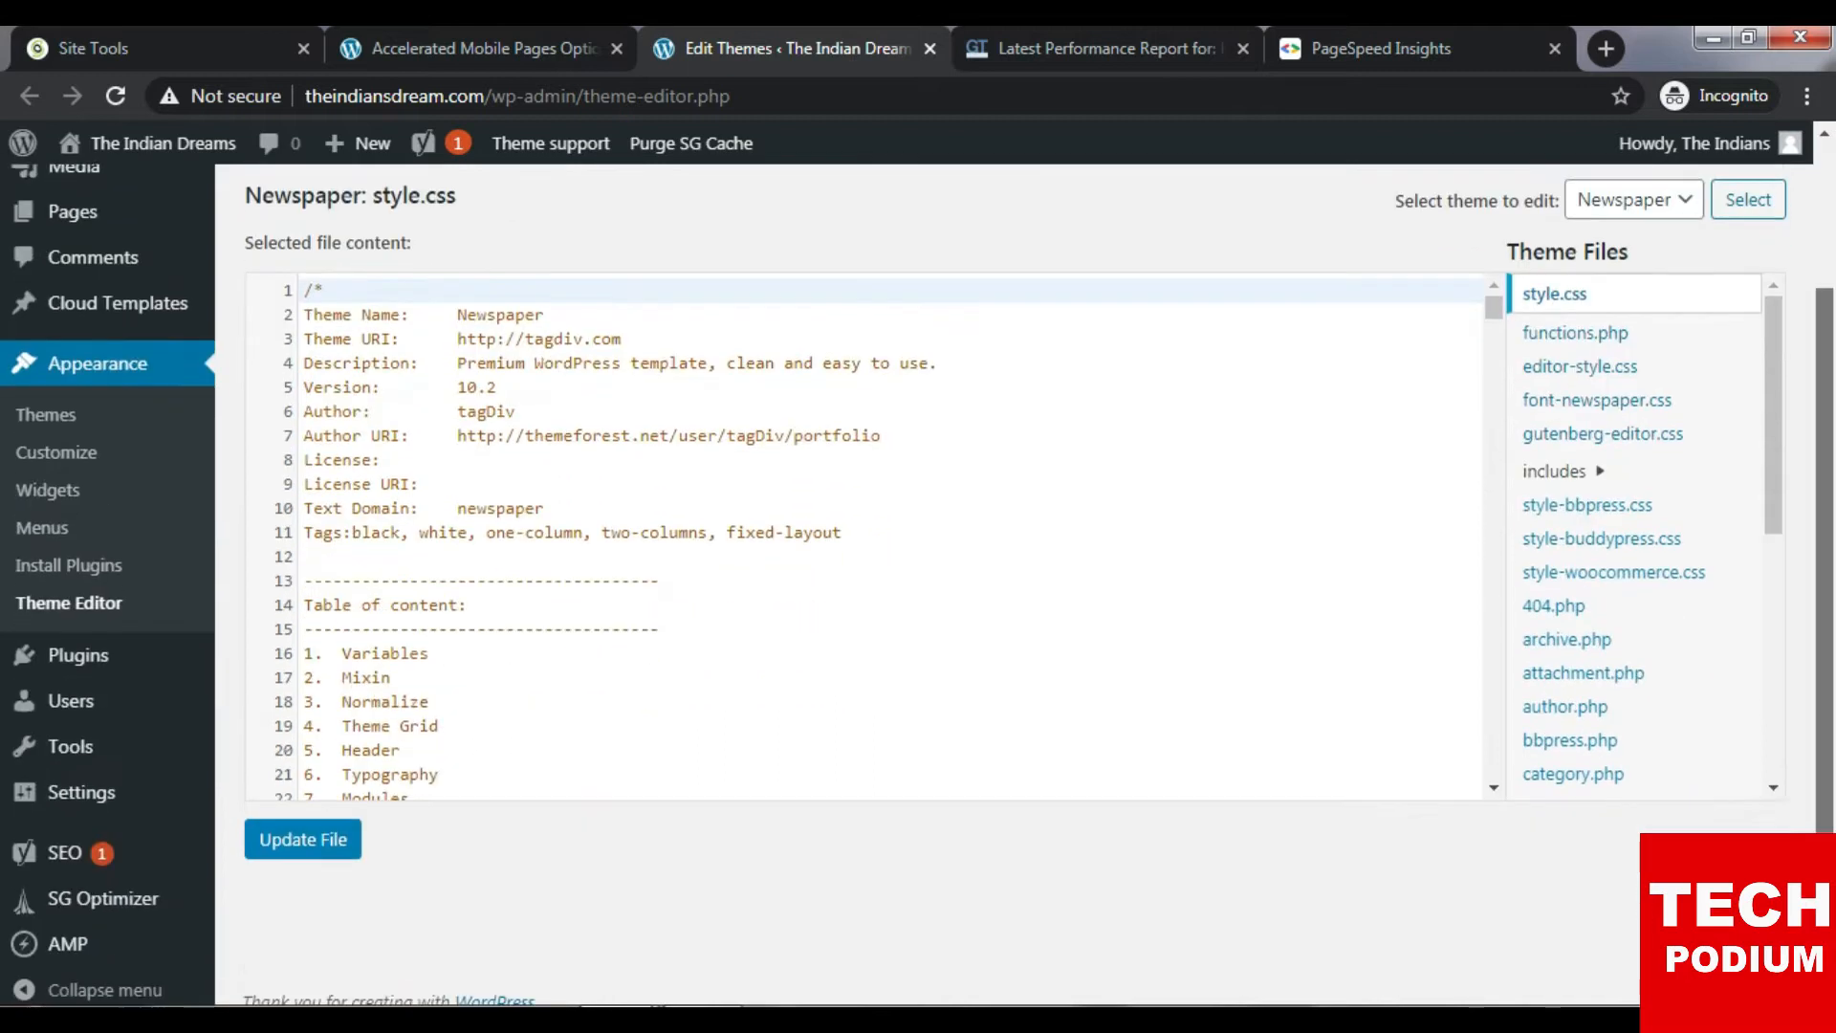
scroll(1578, 612, "down", 3)
left_click(1567, 581)
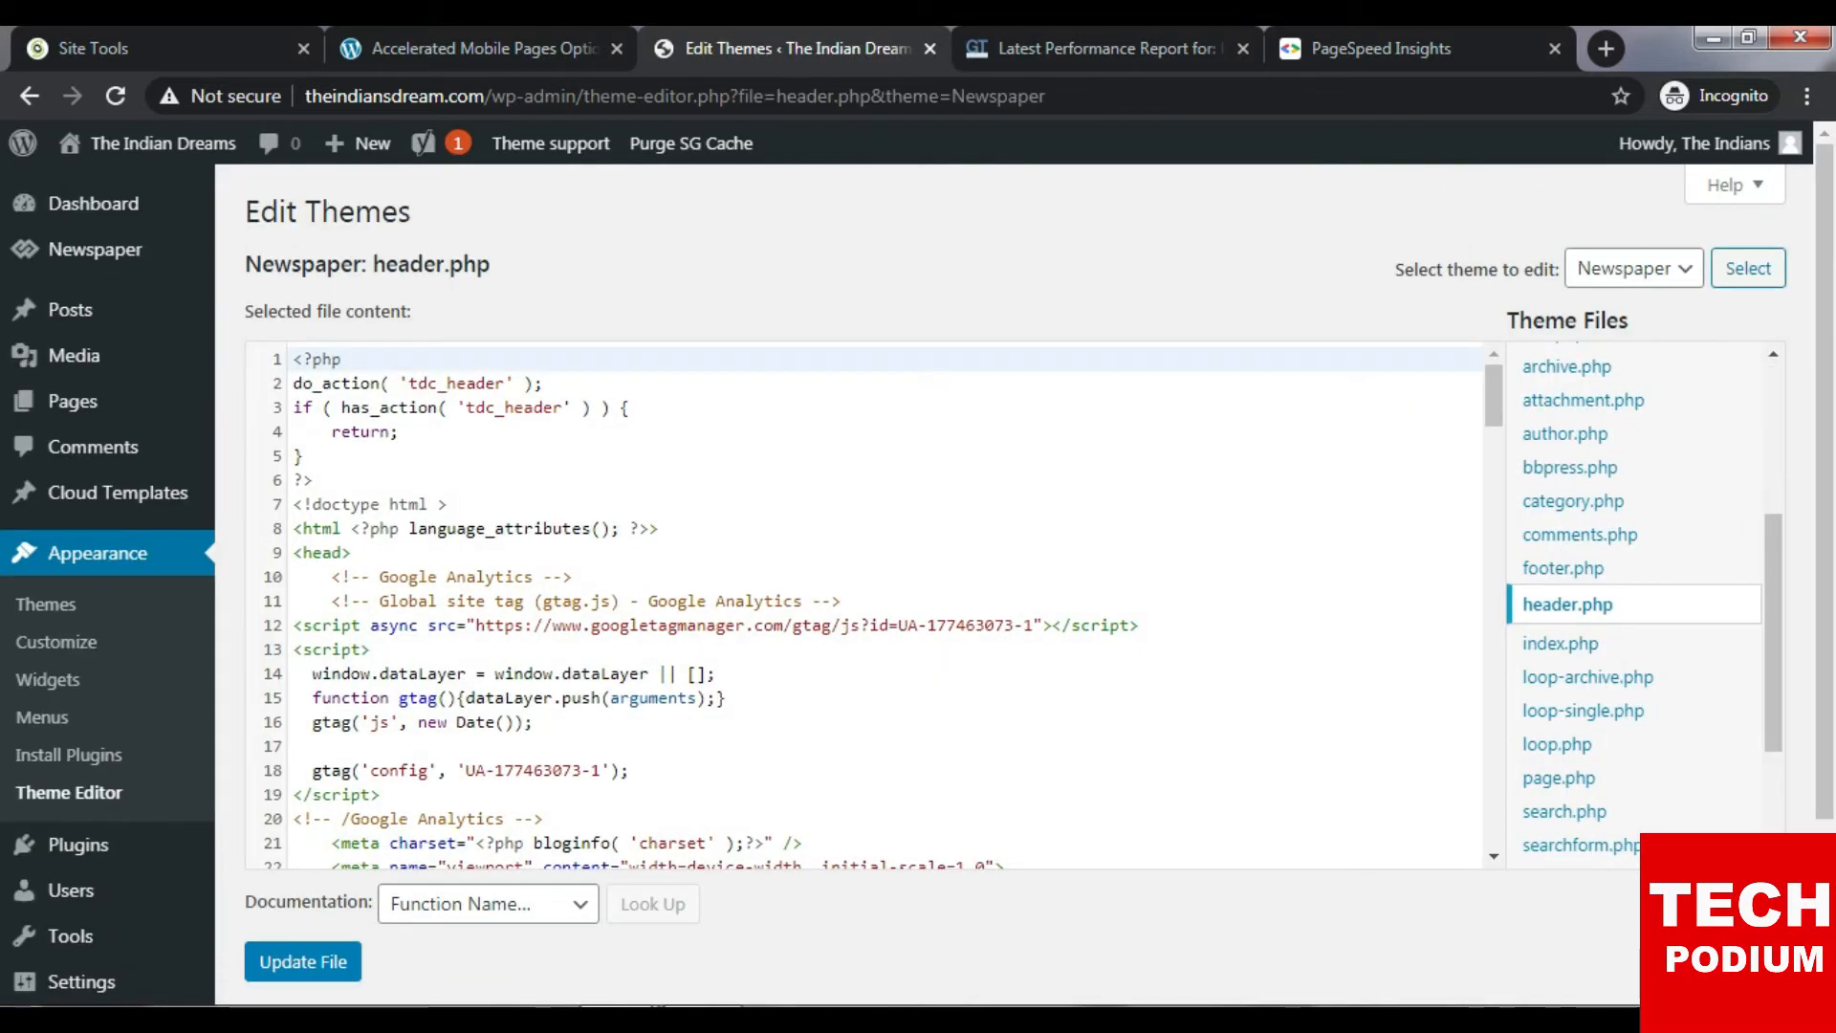
Copy the Google Analytics tracking ID from the gtag config line in header.php.
left_click(523, 673)
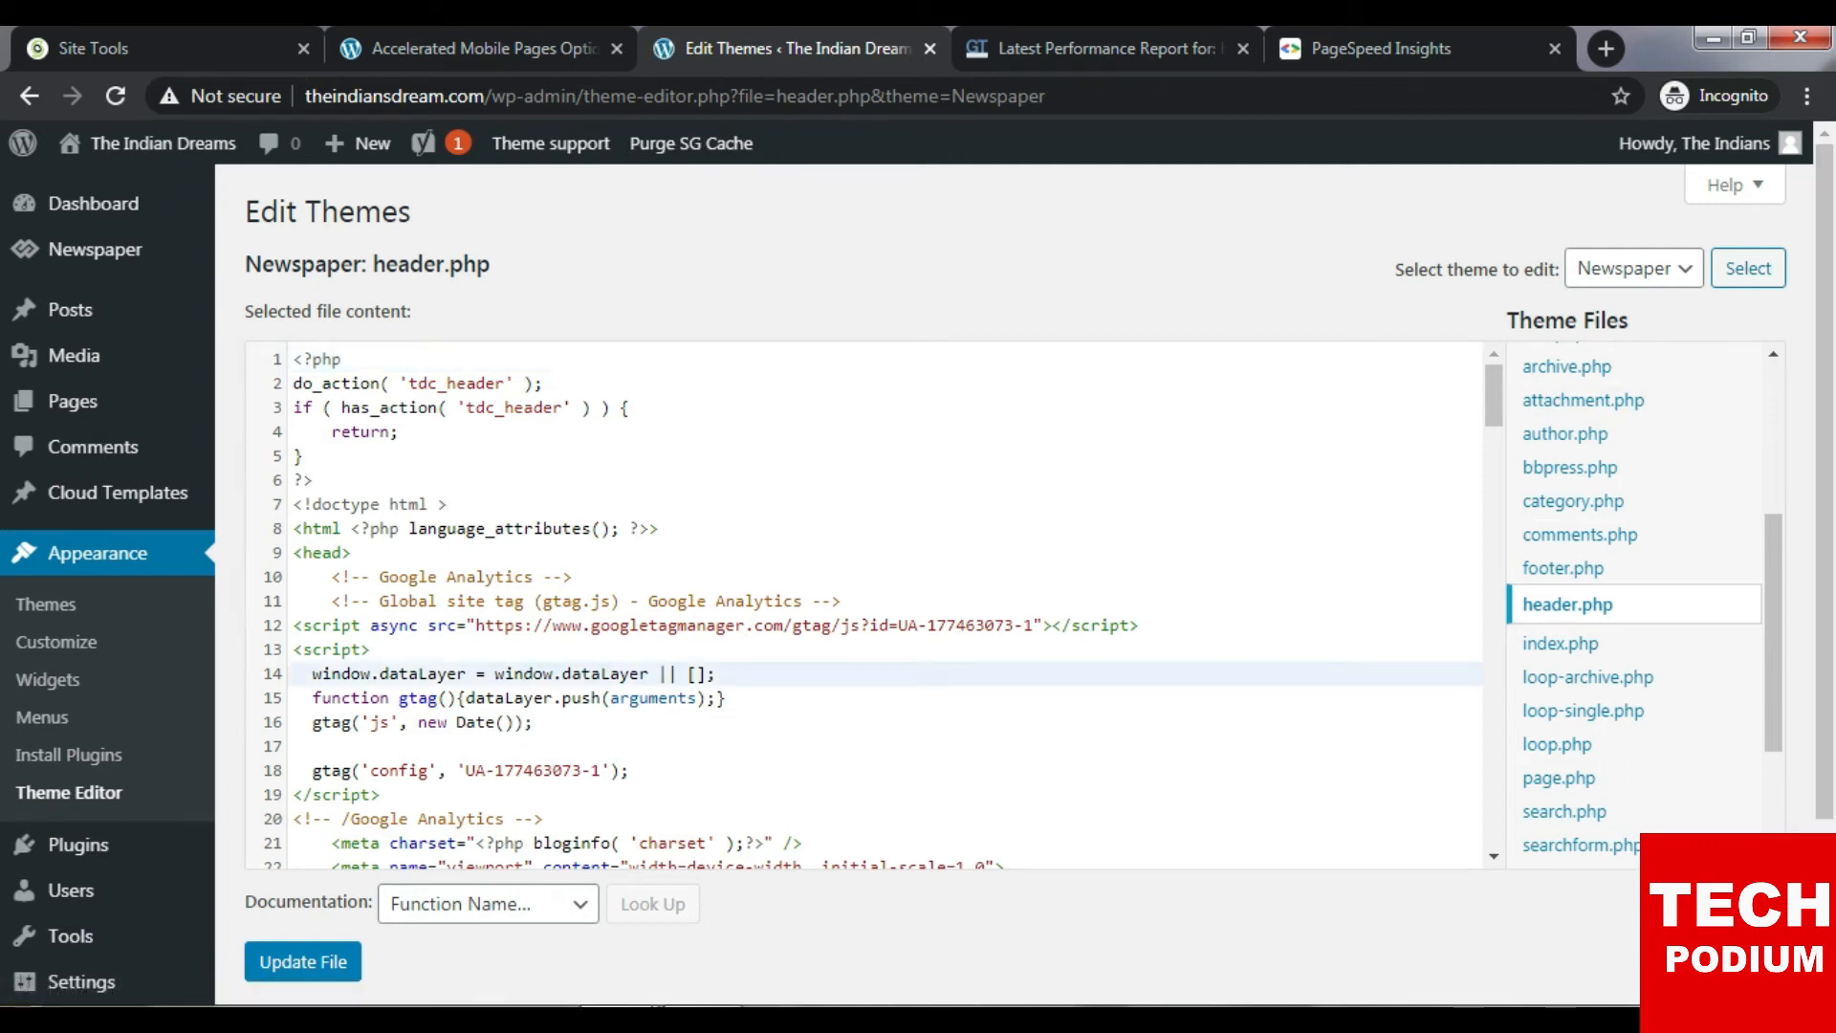
scroll(861, 602, "down", 3)
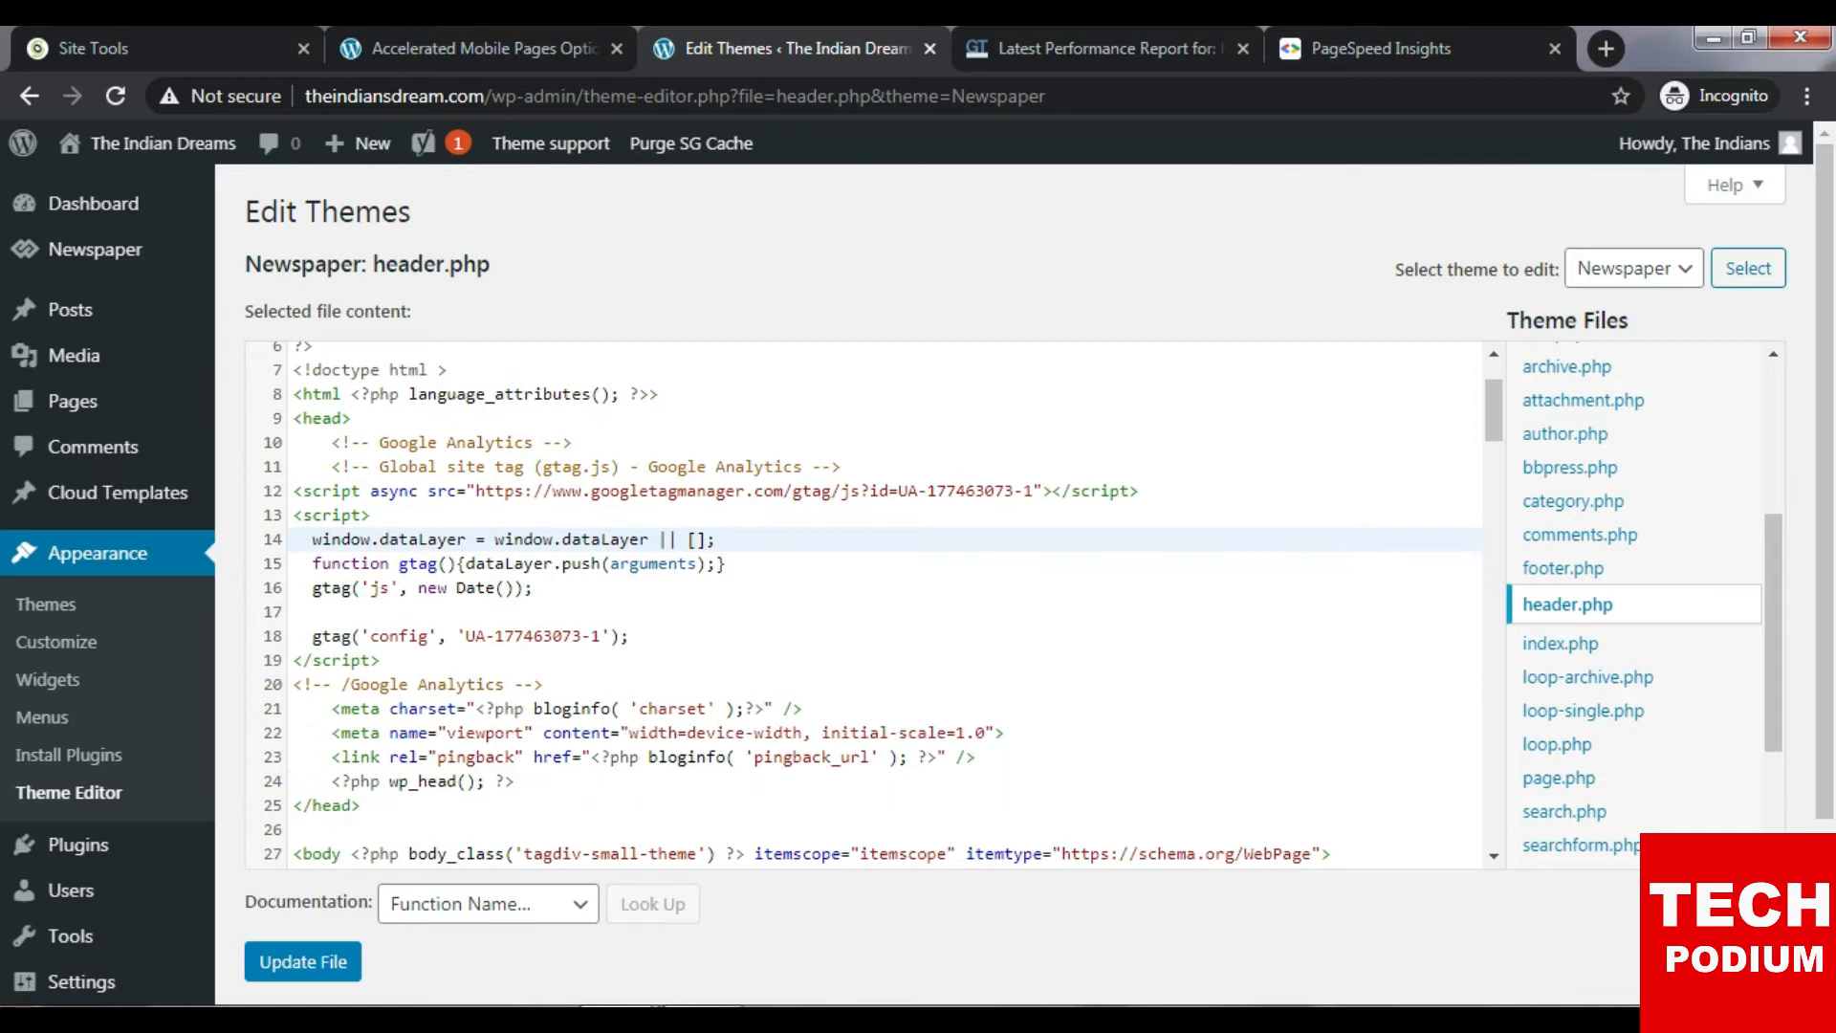
left_click_drag(466, 637, 601, 636)
key("ctrl+c")
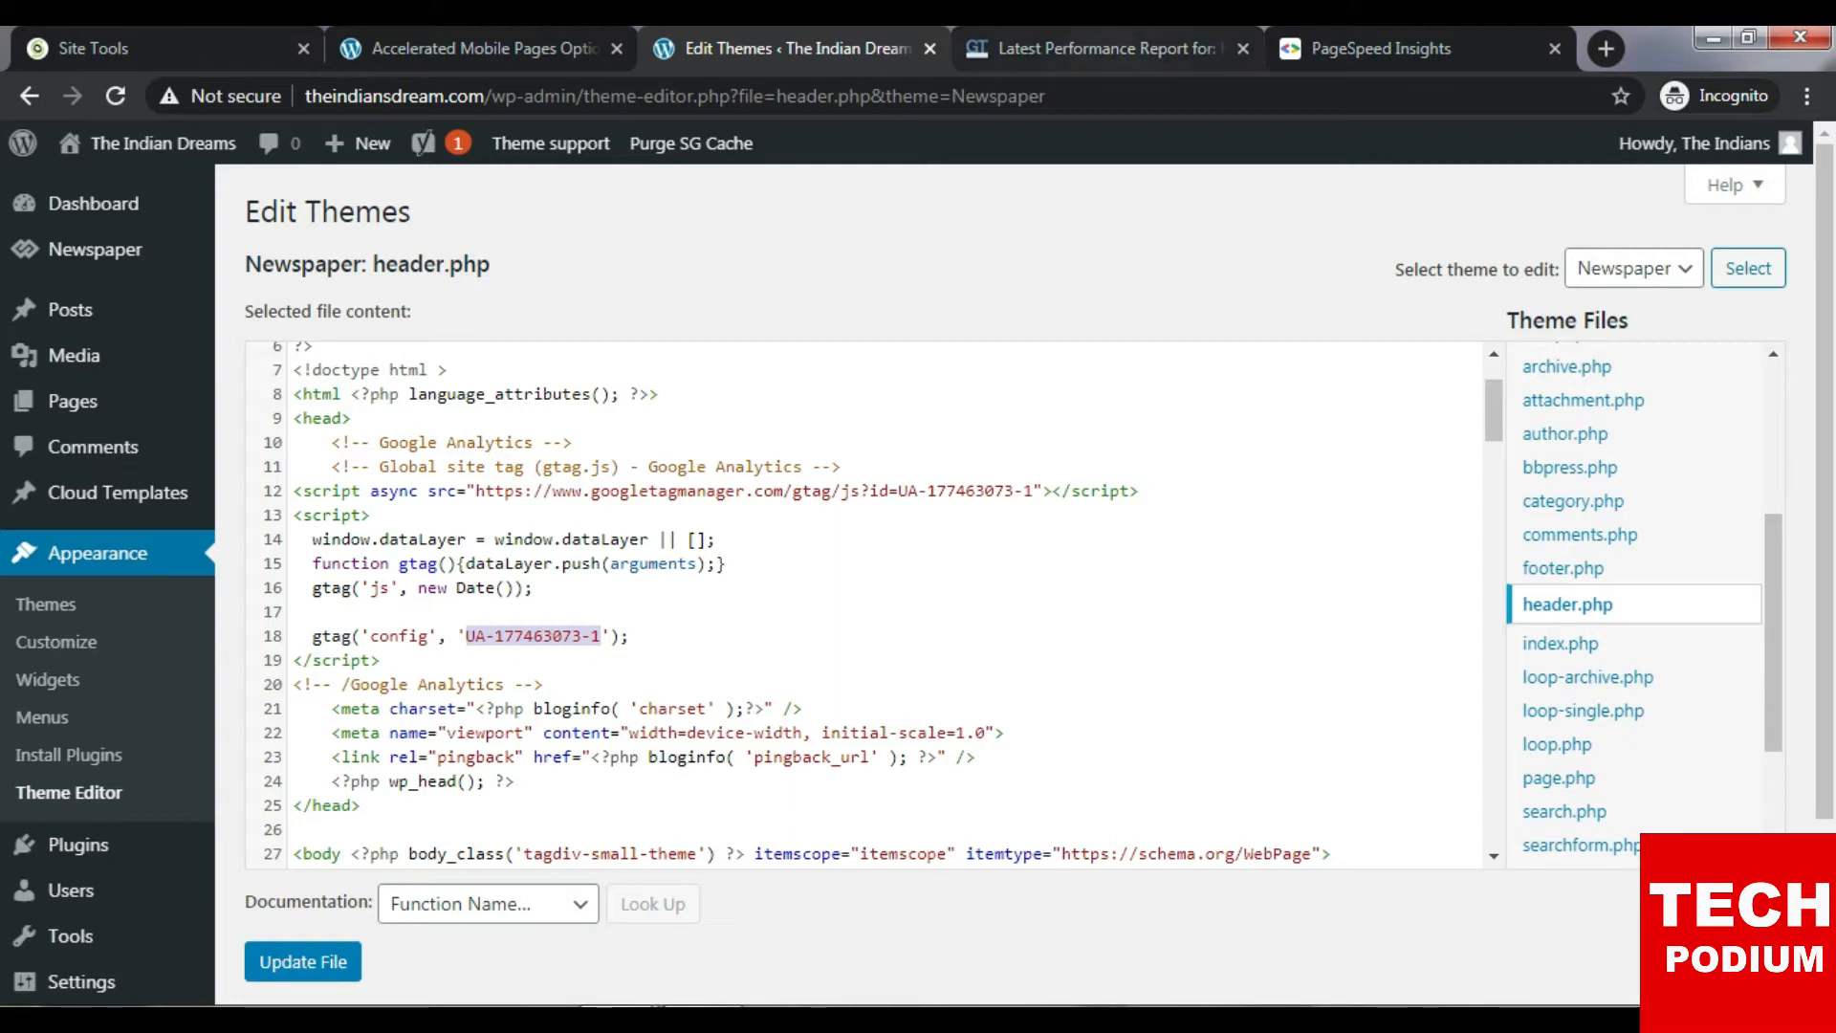
Paste the copied tracking ID into the Google Analytics entry of the AMP analytics tracking setup.
left_click(469, 47)
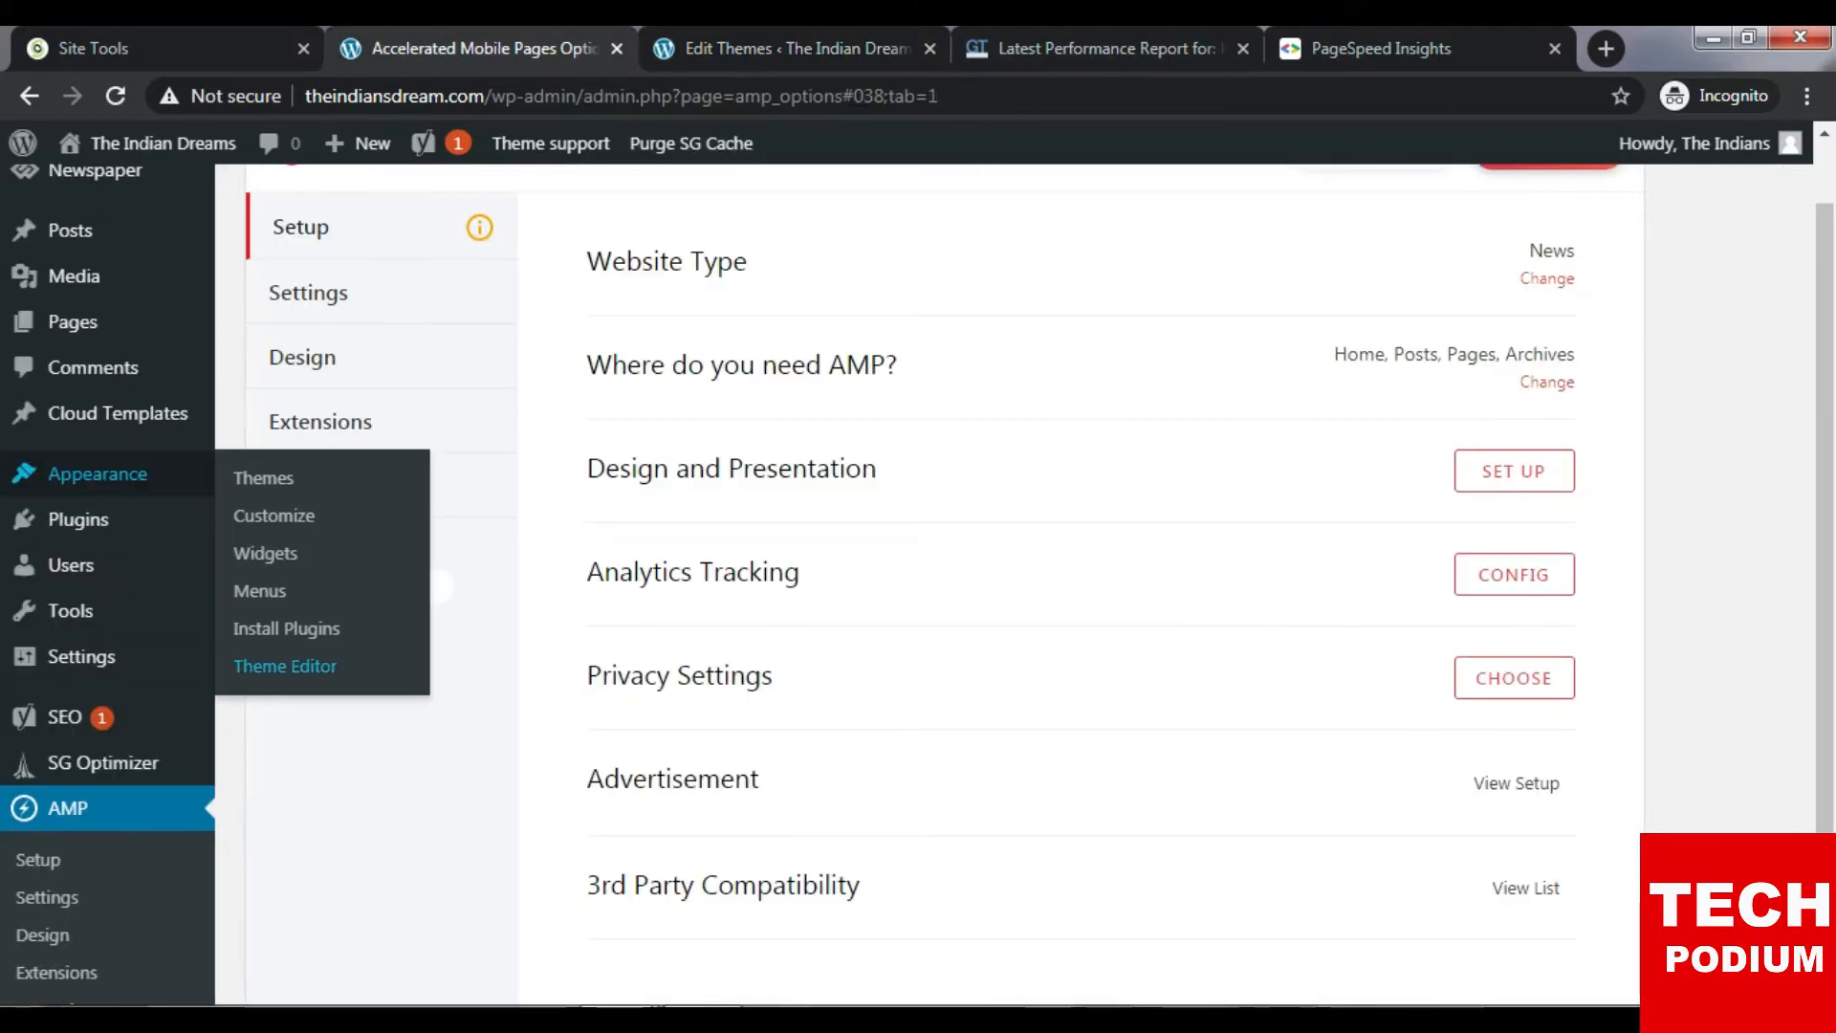
left_click(1515, 574)
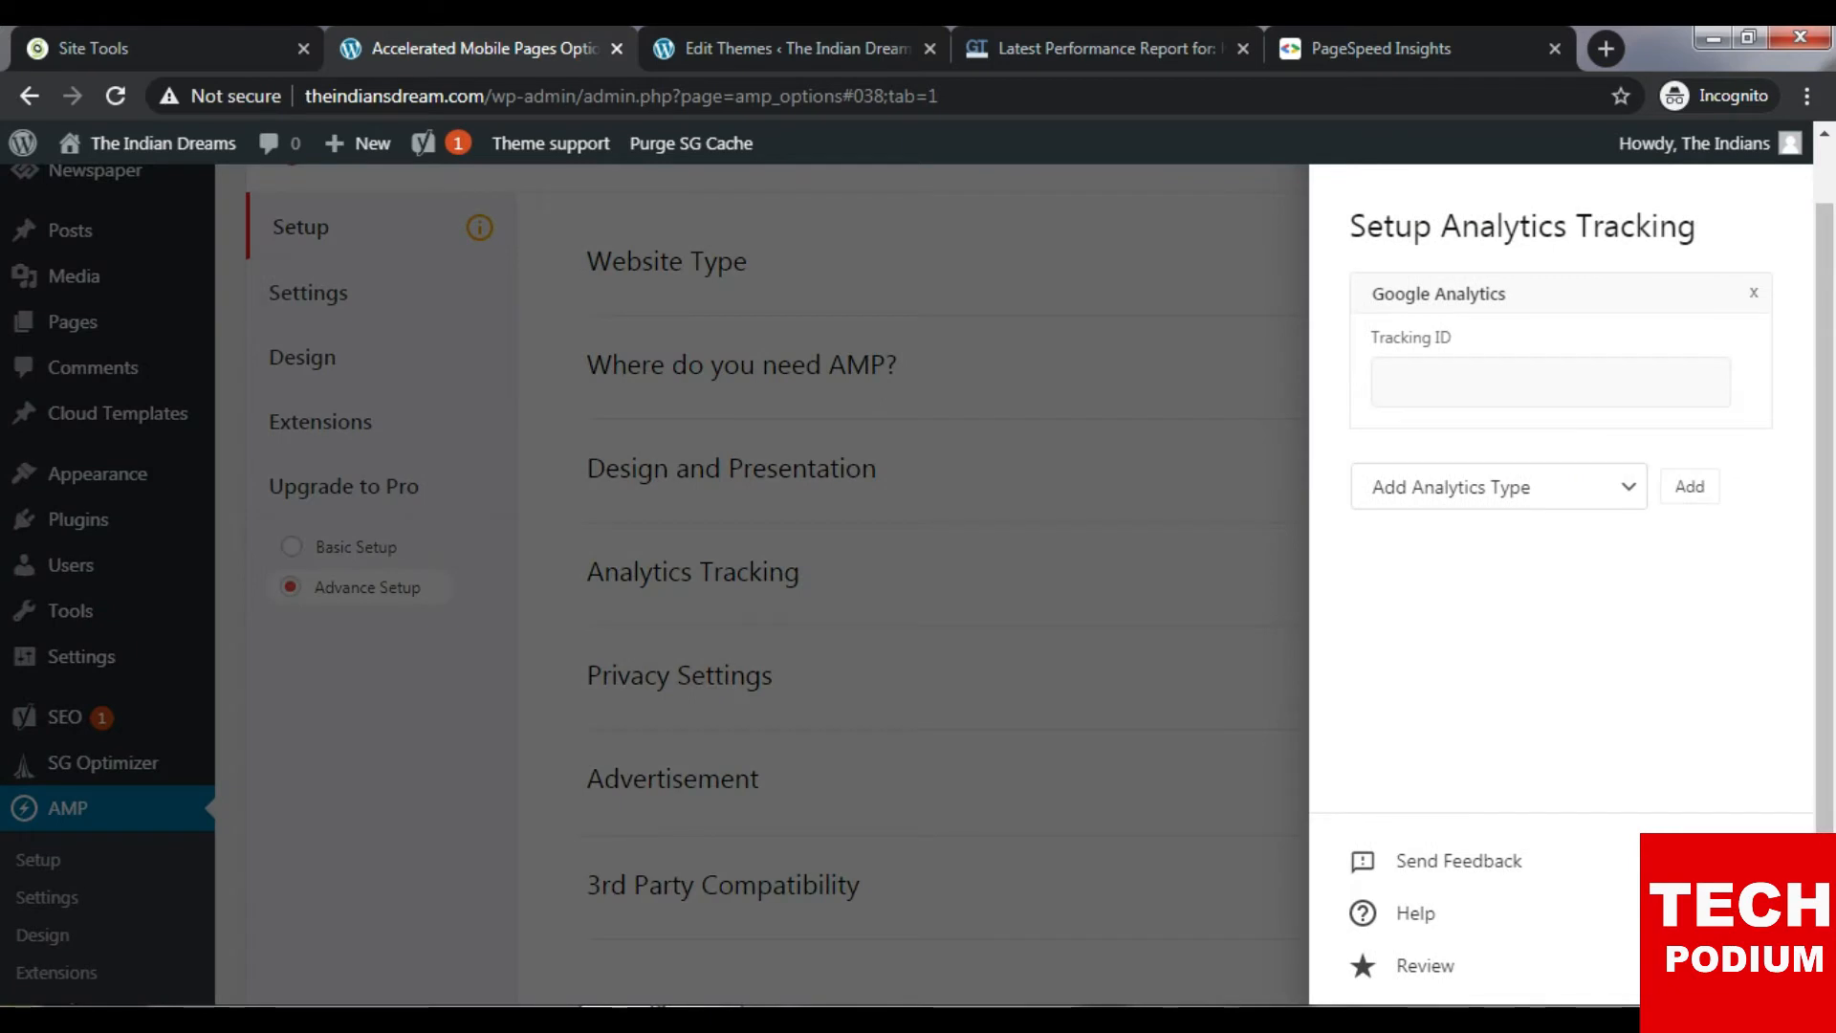
key("ctrl+v")
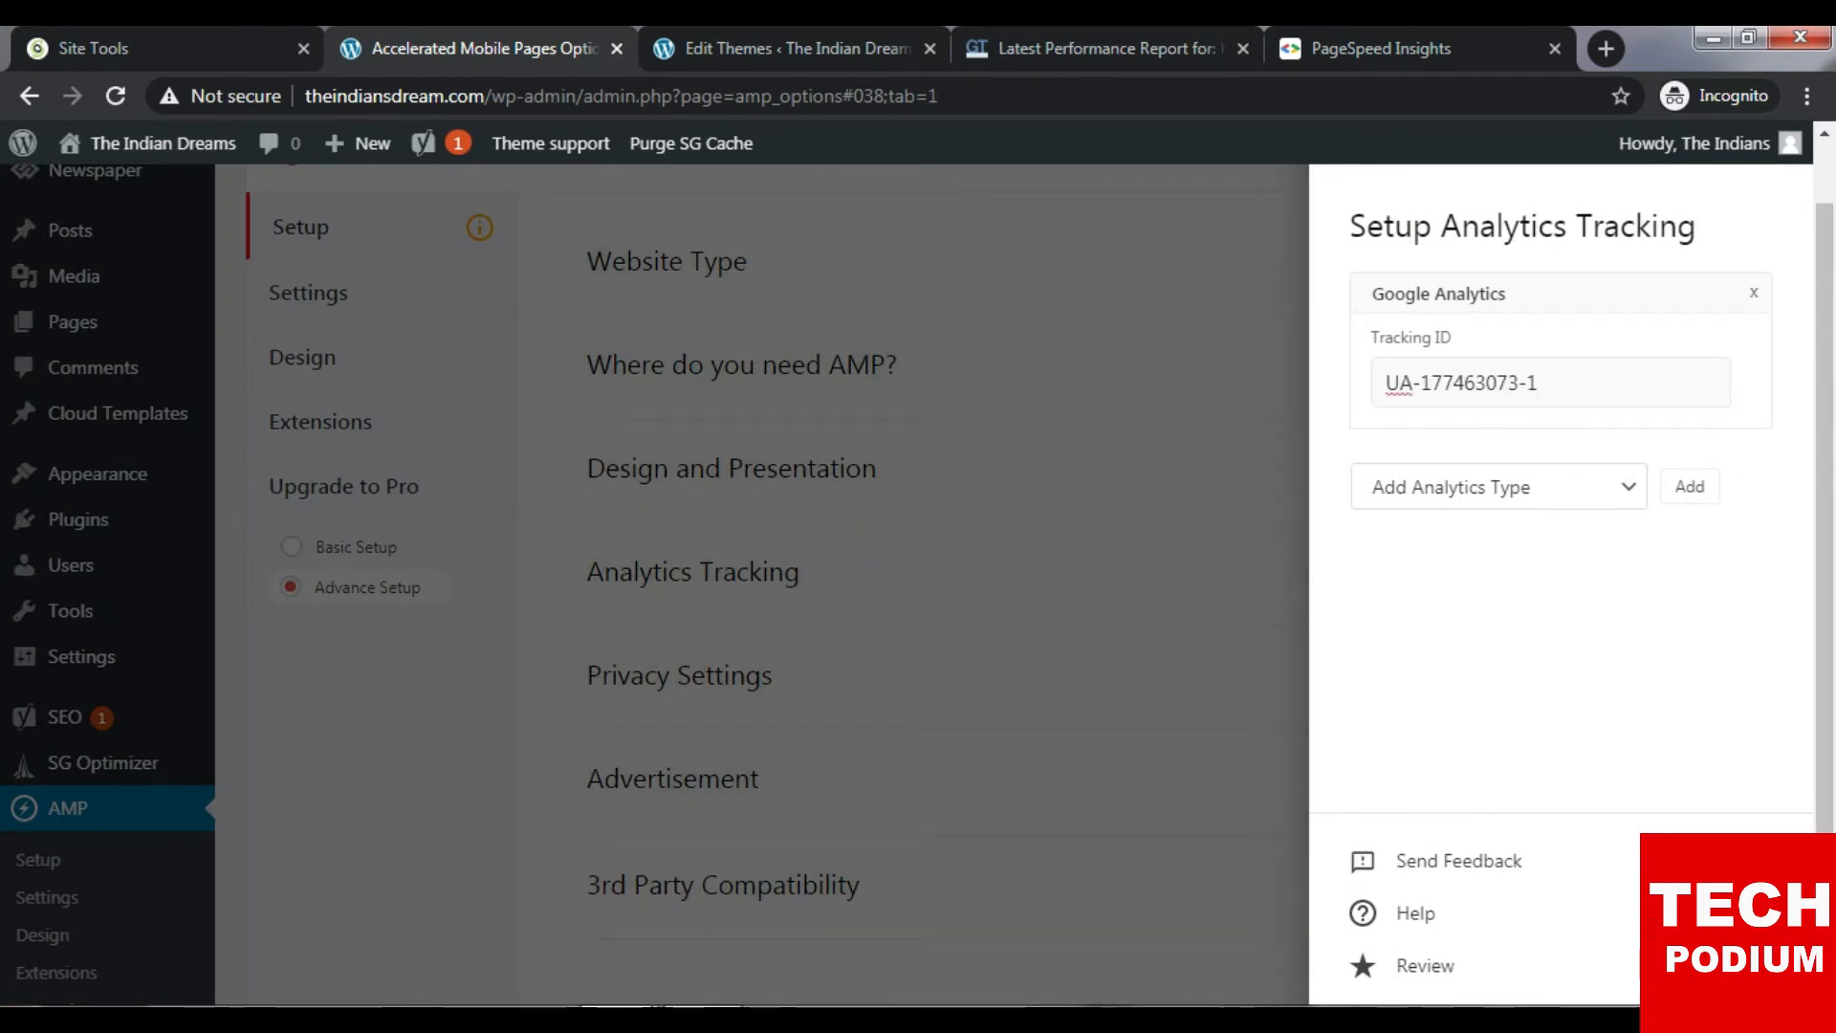
left_click(1499, 487)
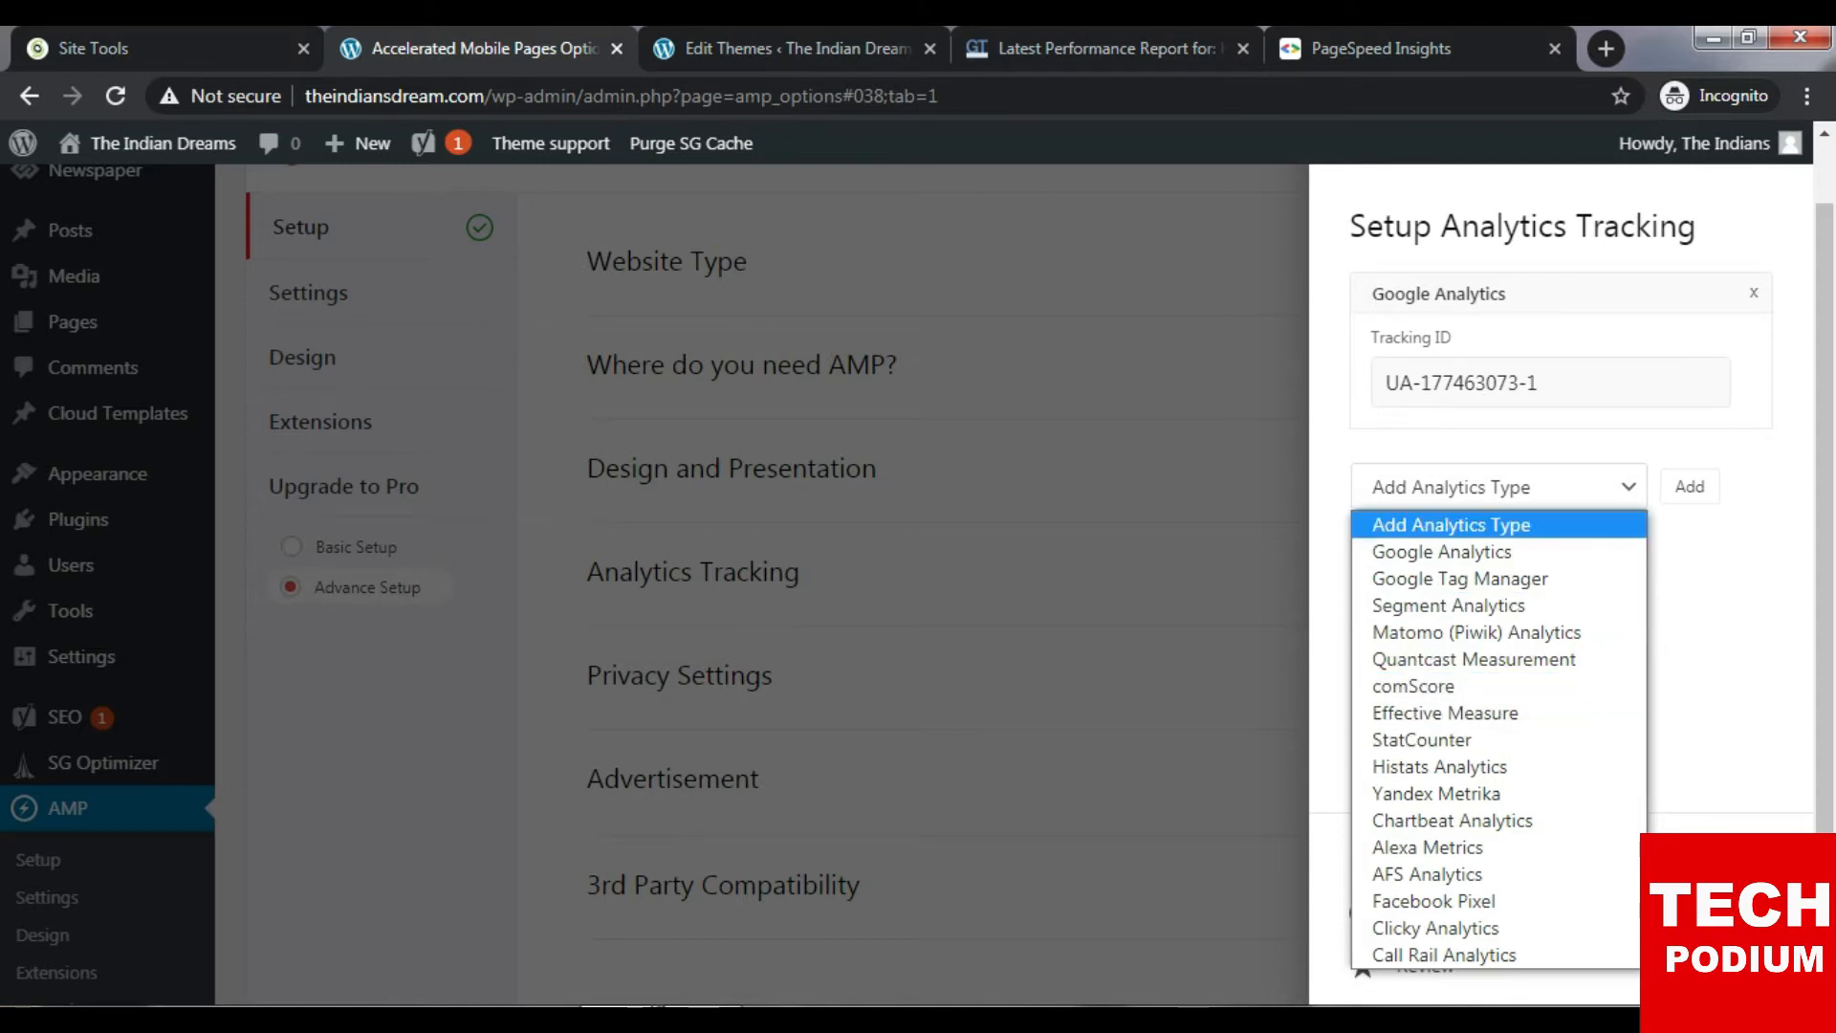
key("Escape")
key("Escape")
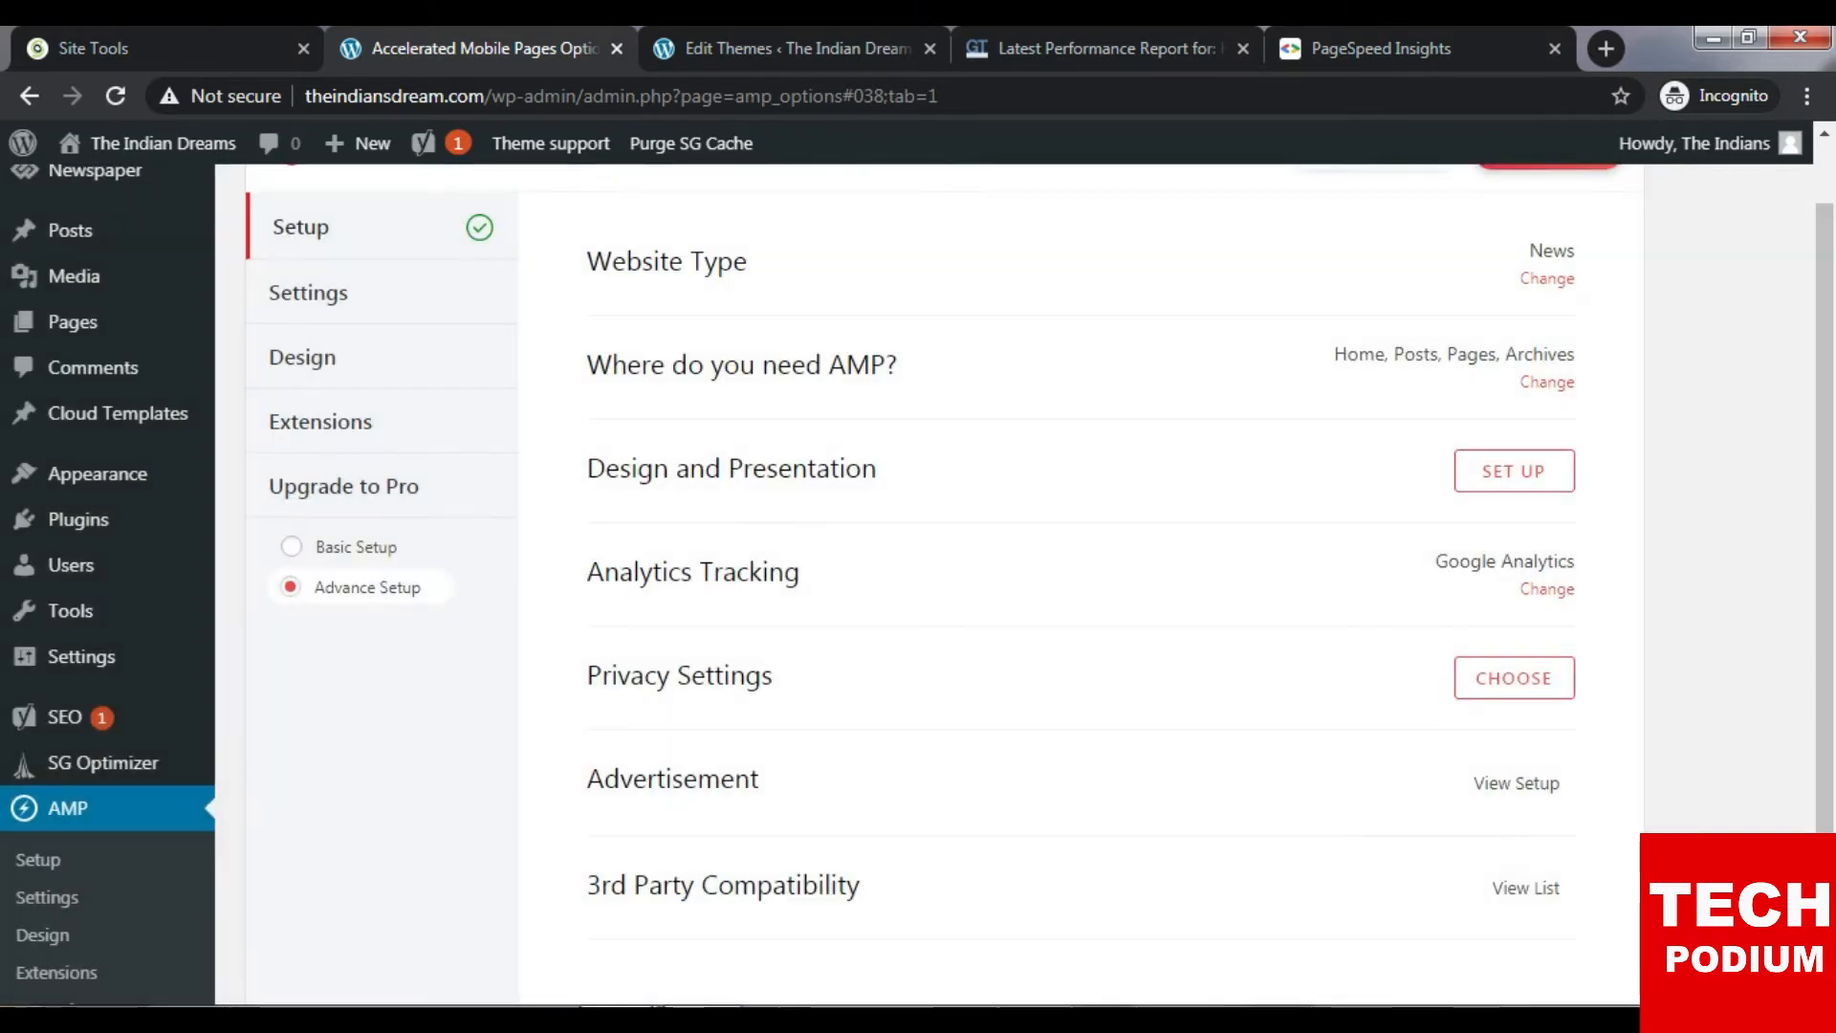
Review the cookie notice bar and GDPR options in the AMP privacy settings.
scroll(1515, 543, "down", 2)
left_click(1514, 544)
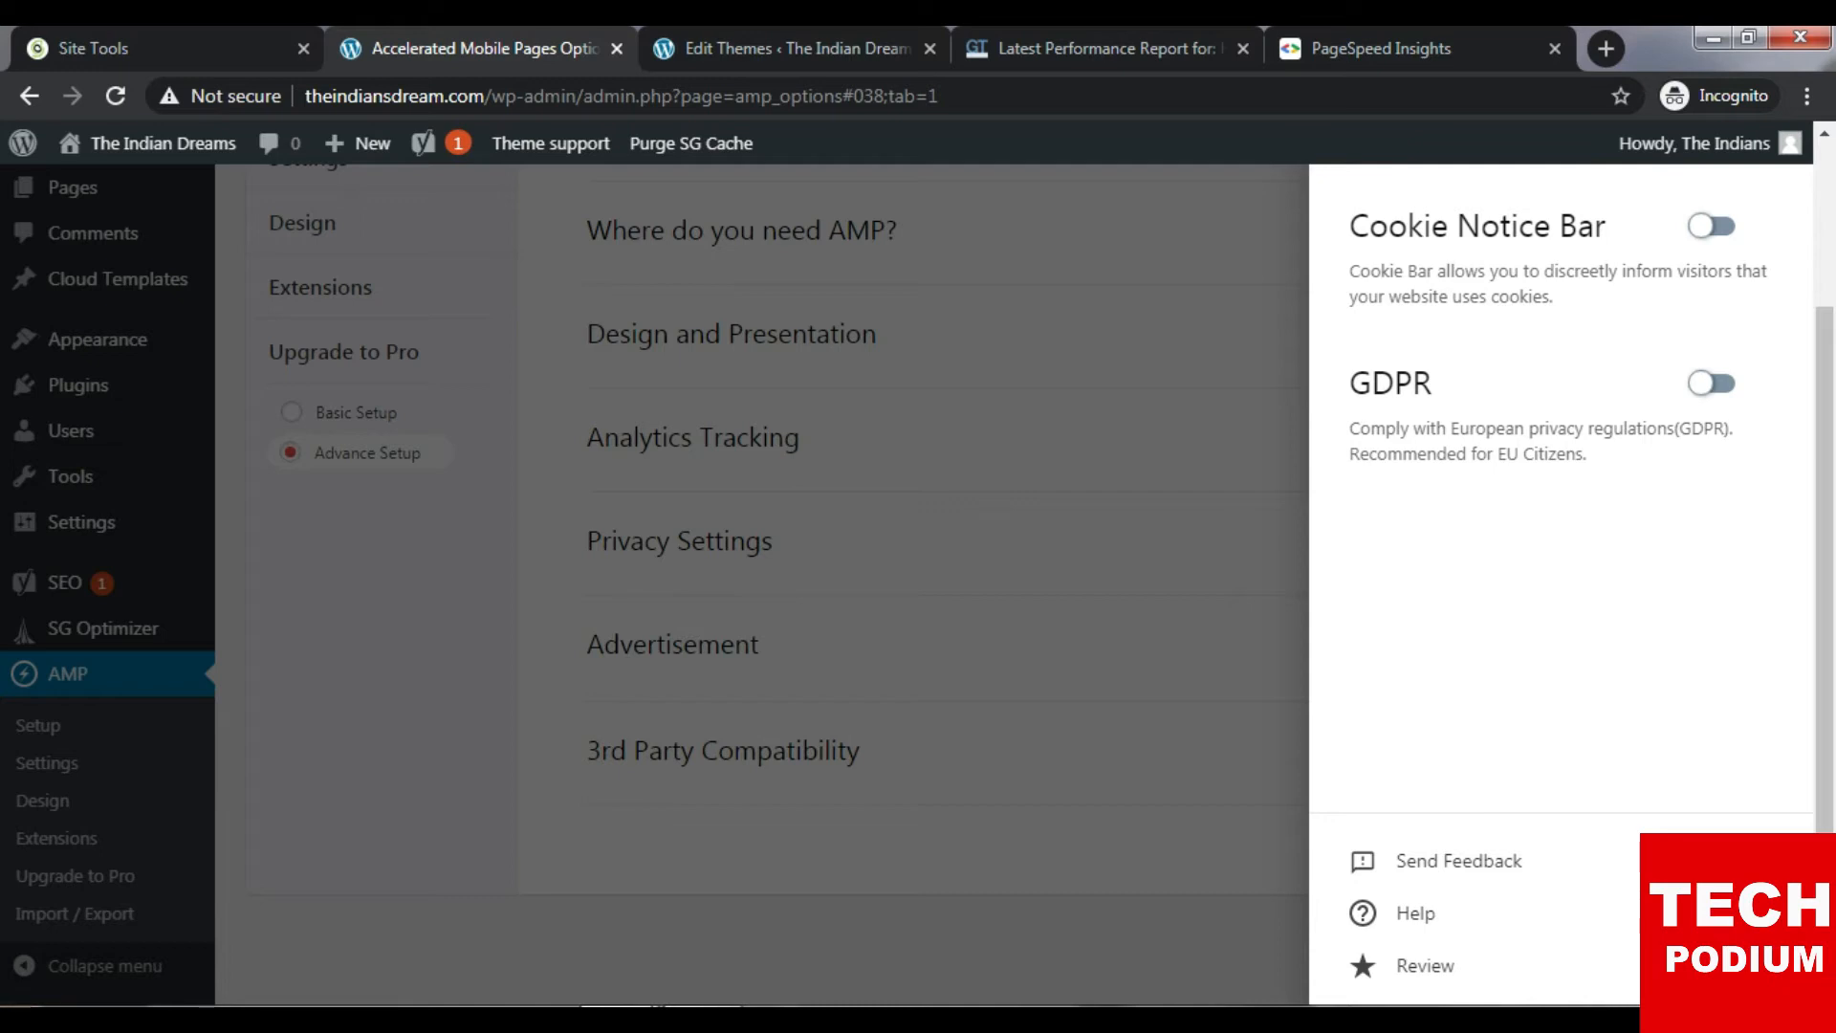
key("Escape")
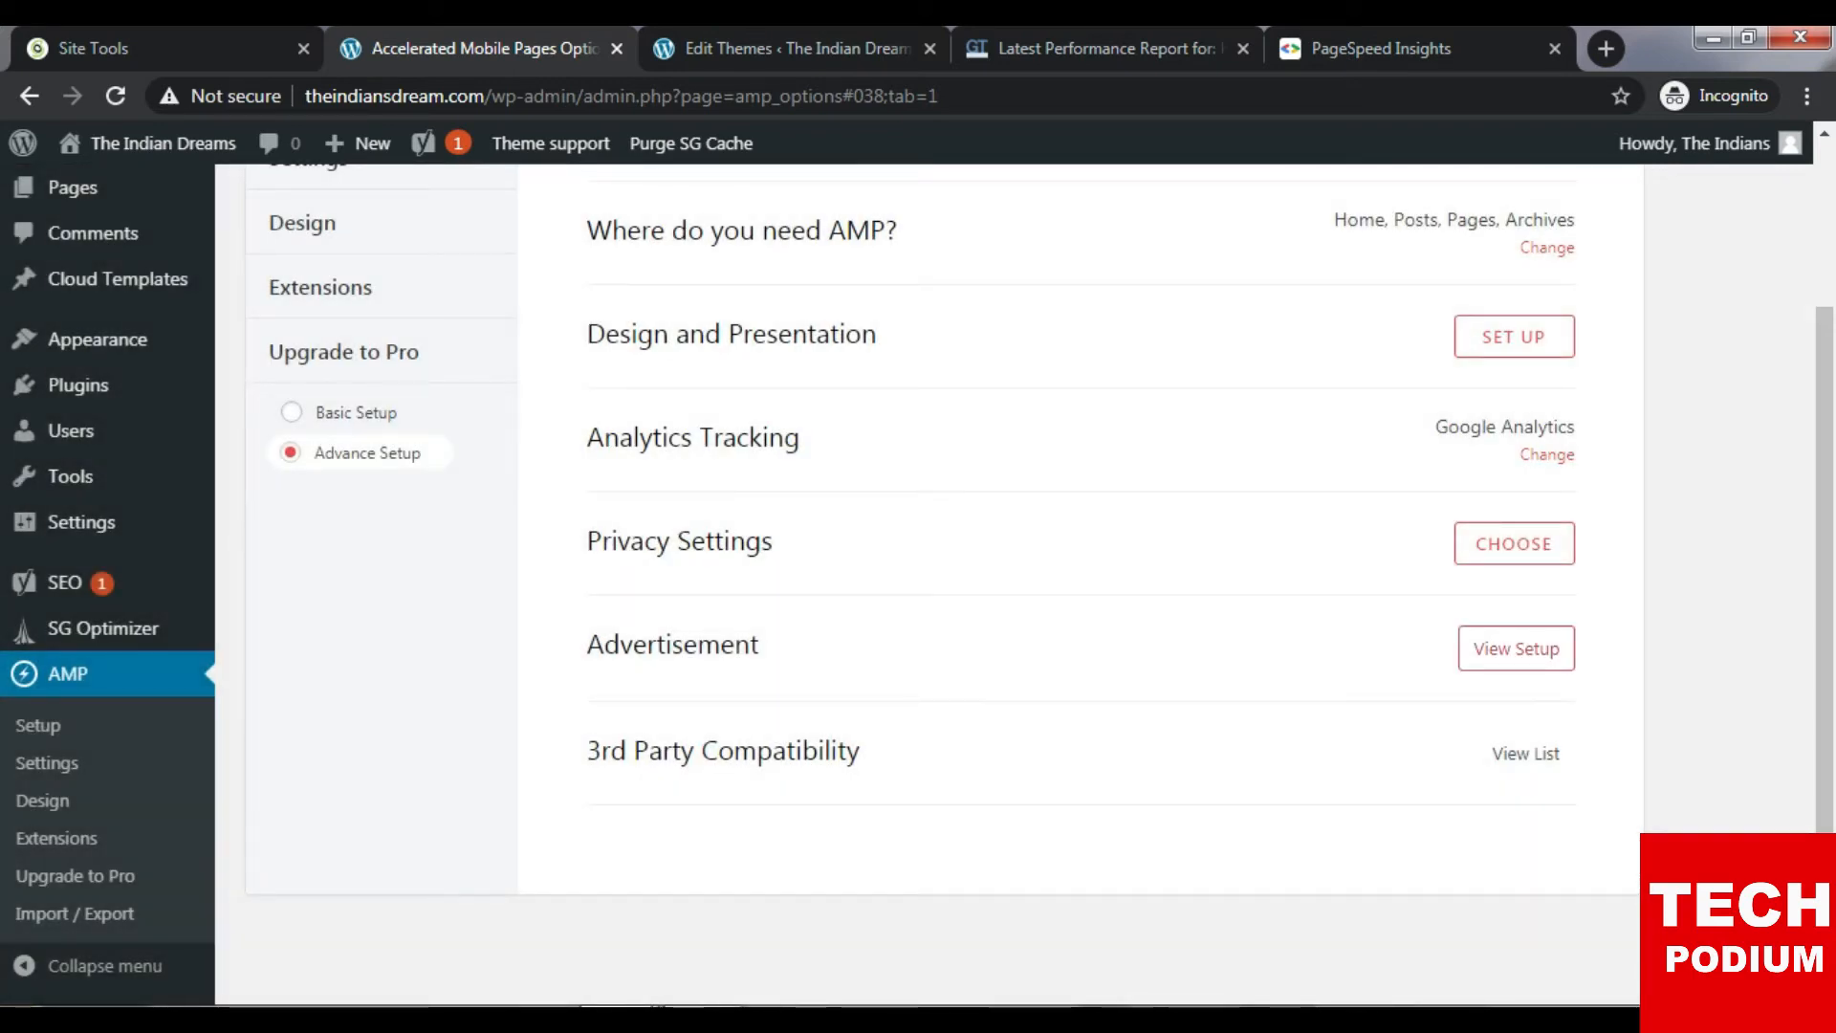
Review the ad positions offered in the AMP advertisement setup and return to the Setup overview.
left_click(1516, 648)
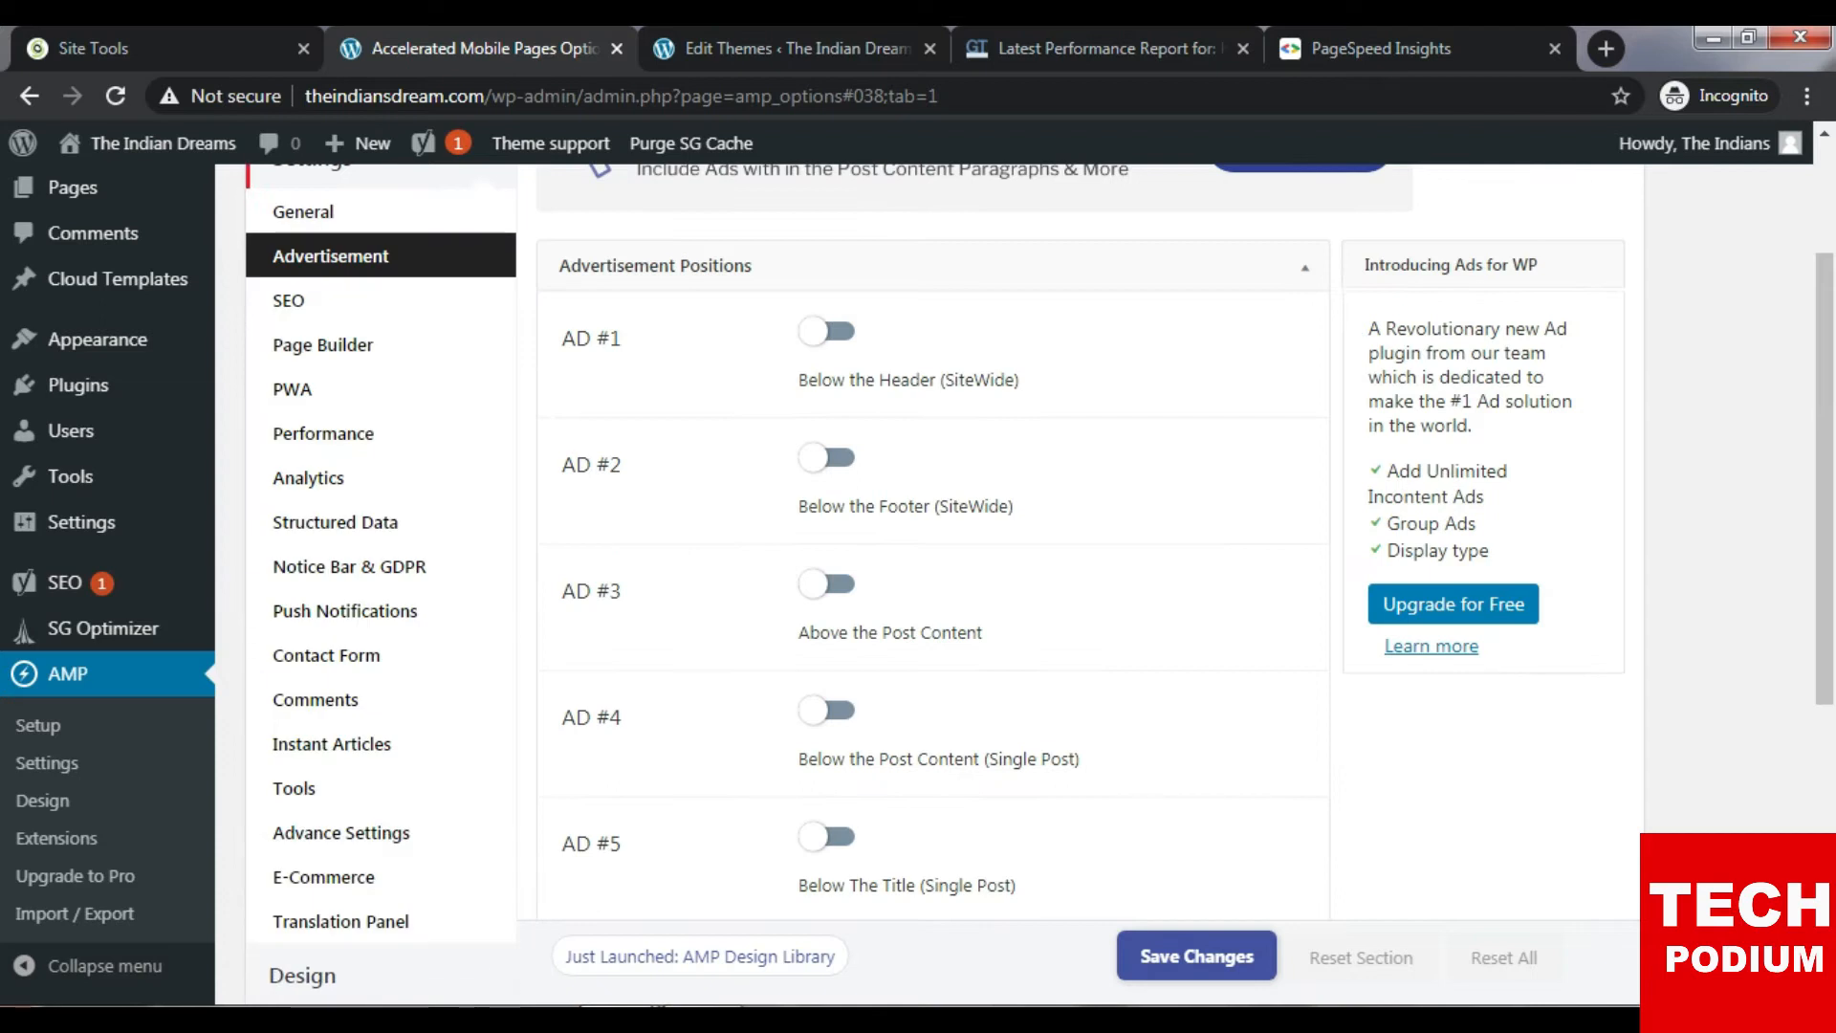
scroll(383, 426, "up", 3)
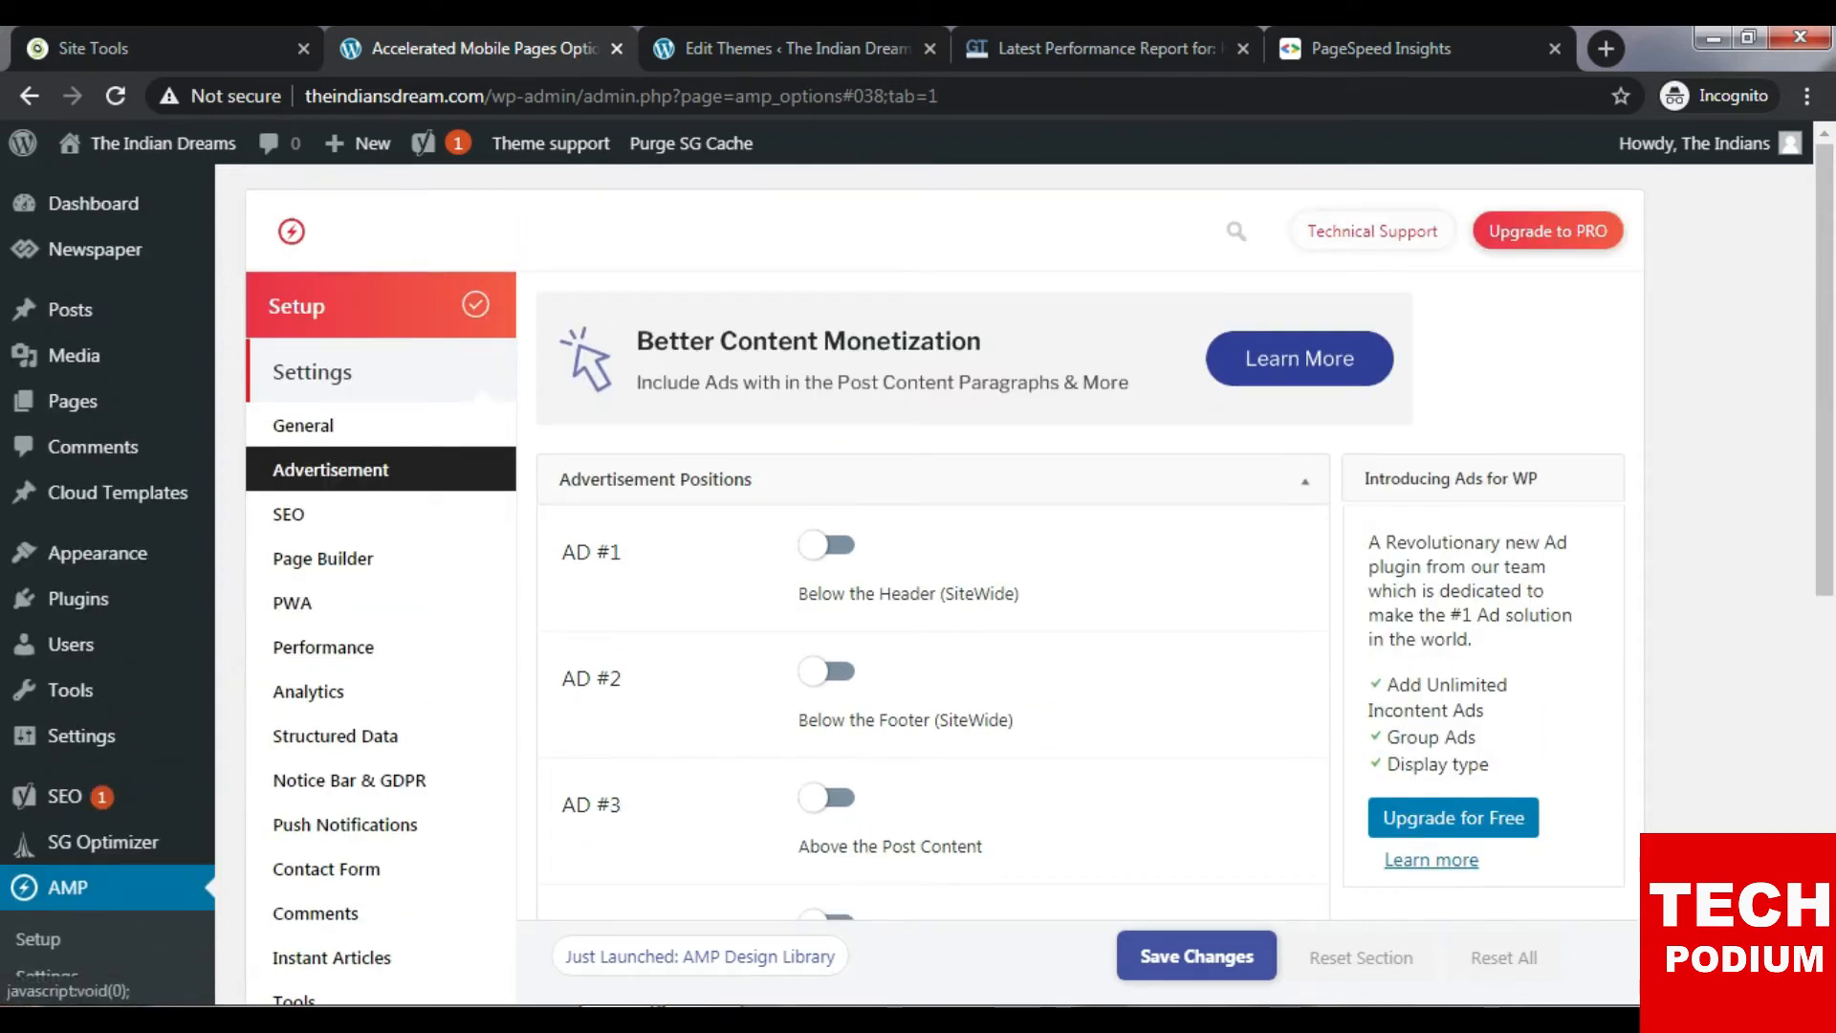
left_click(354, 306)
scroll(937, 583, "down", 3)
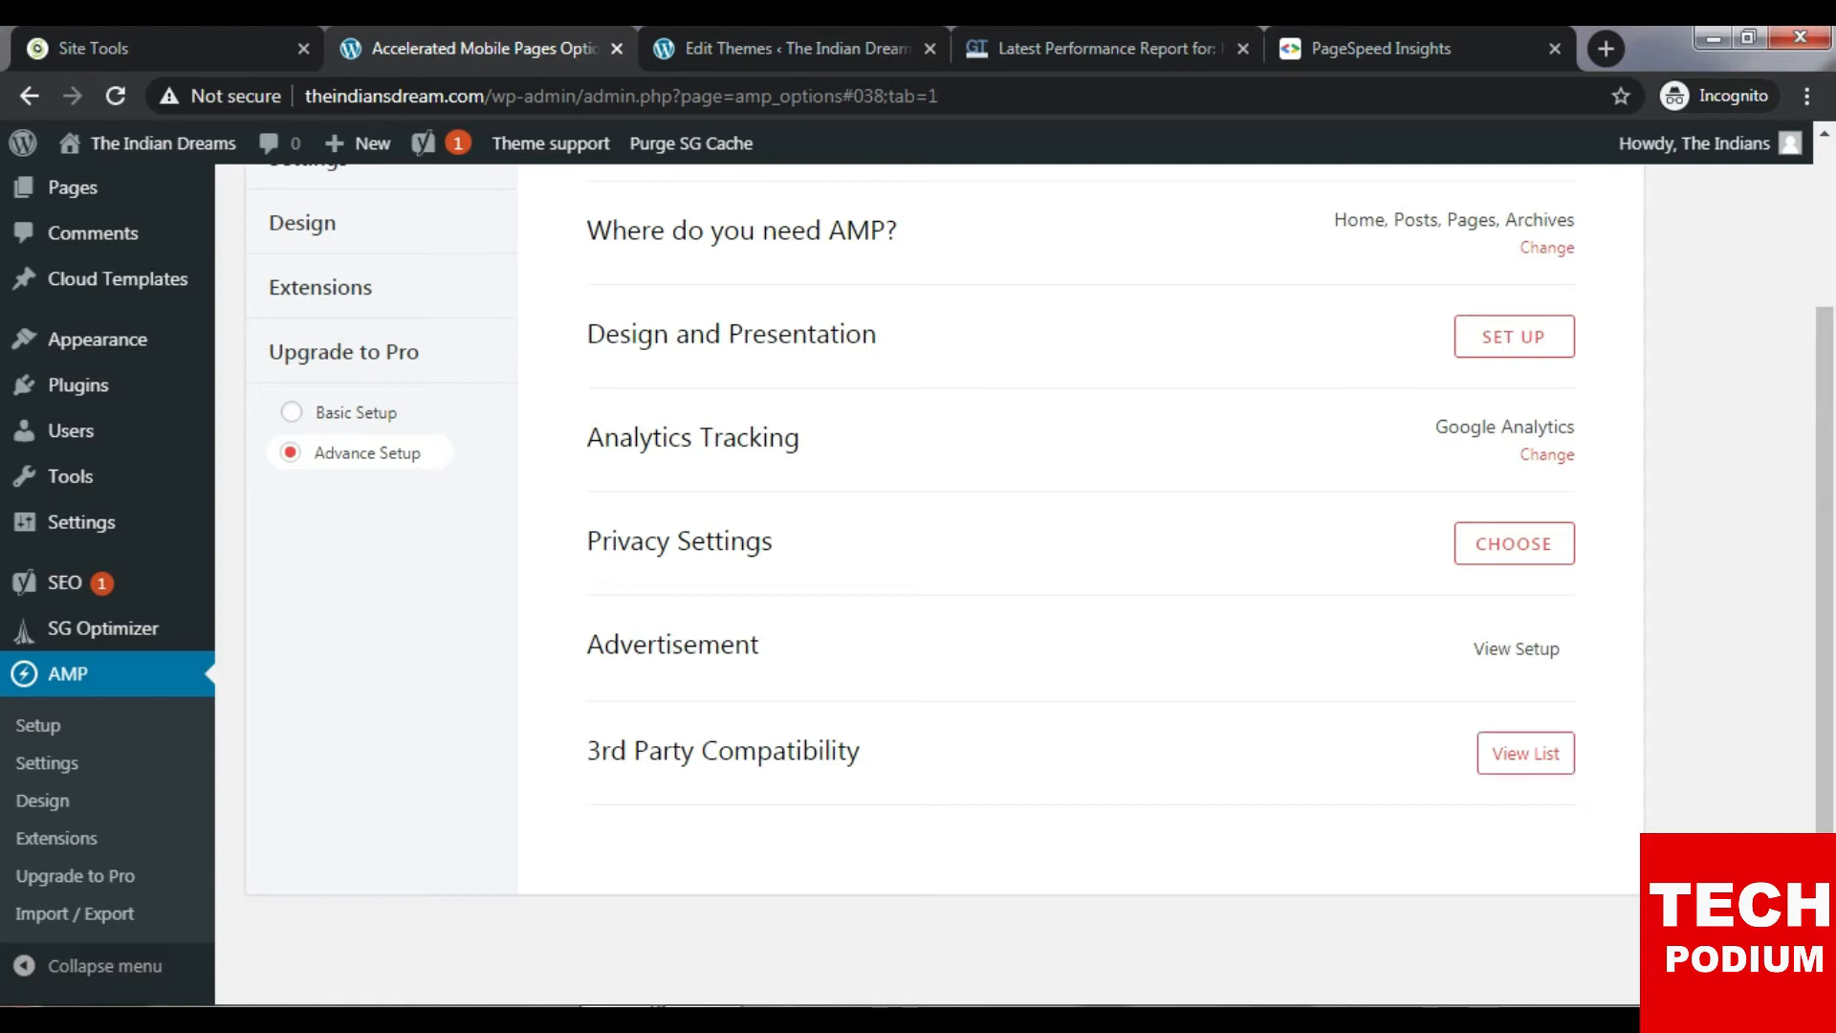
Choose Yoast as the SEO plugin in the 3rd Party Compatibility settings and close them.
left_click(1526, 753)
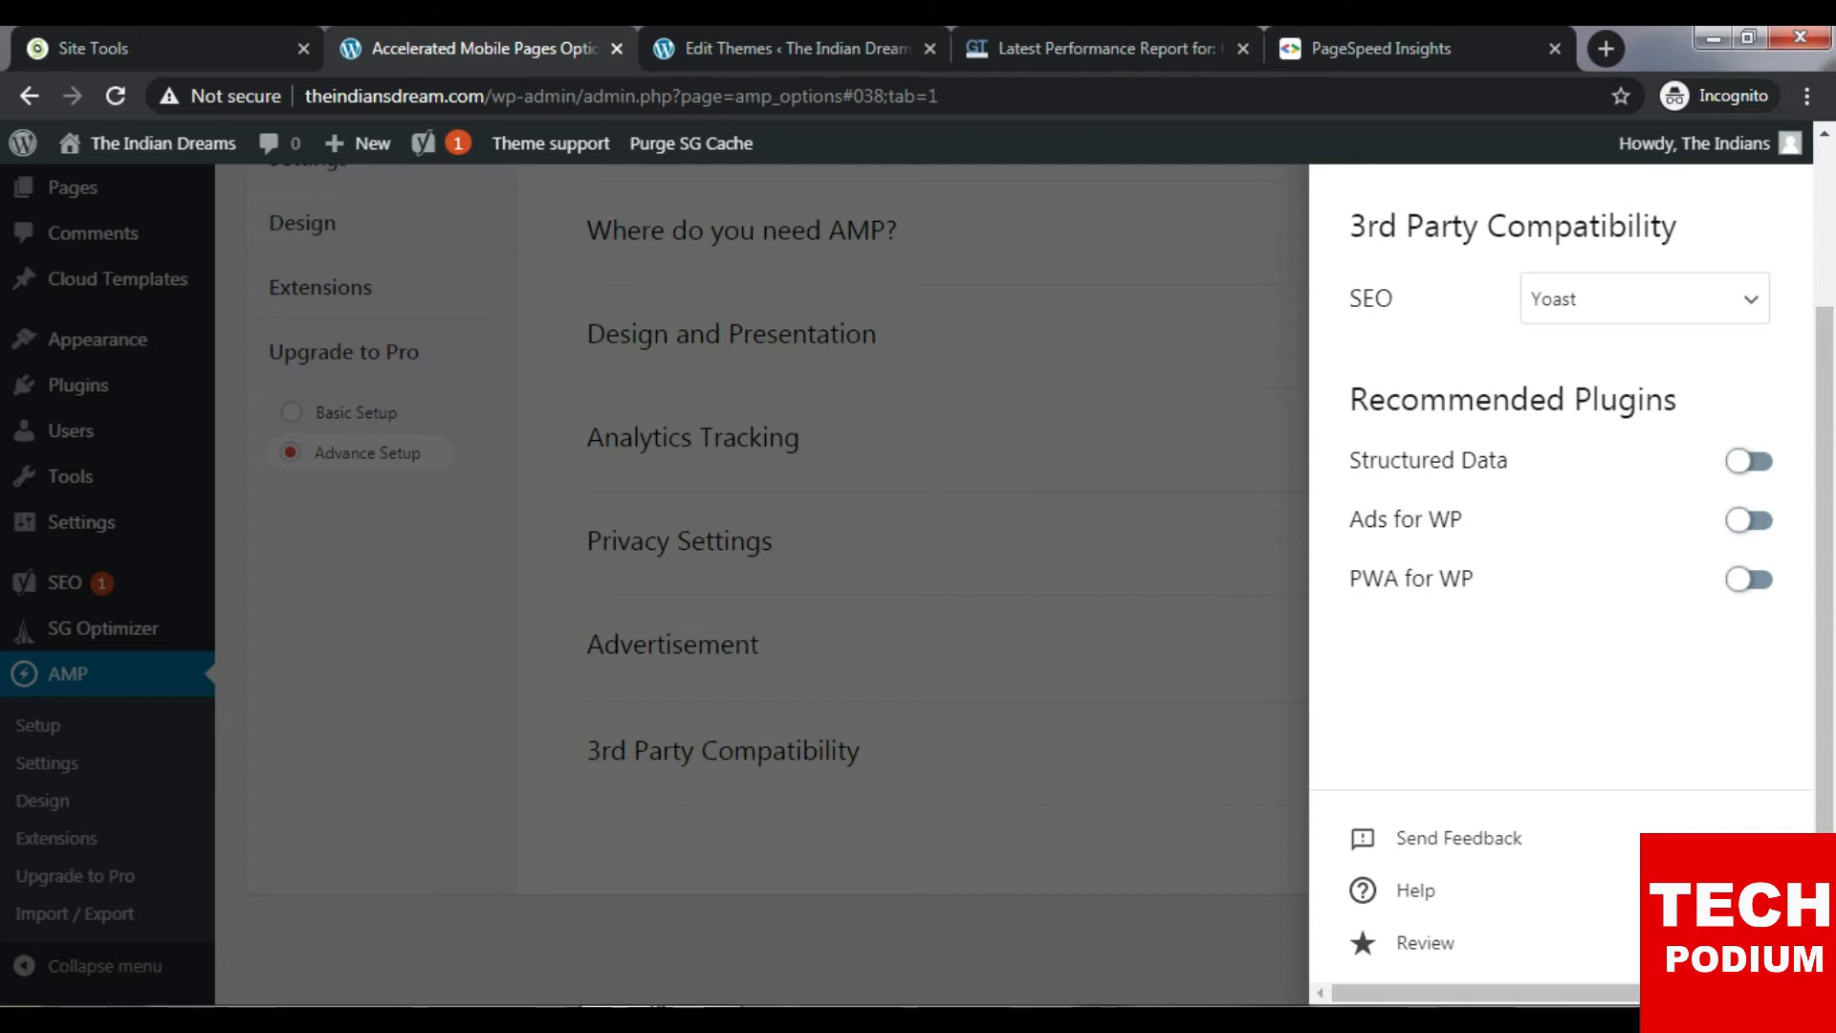
left_click(1646, 298)
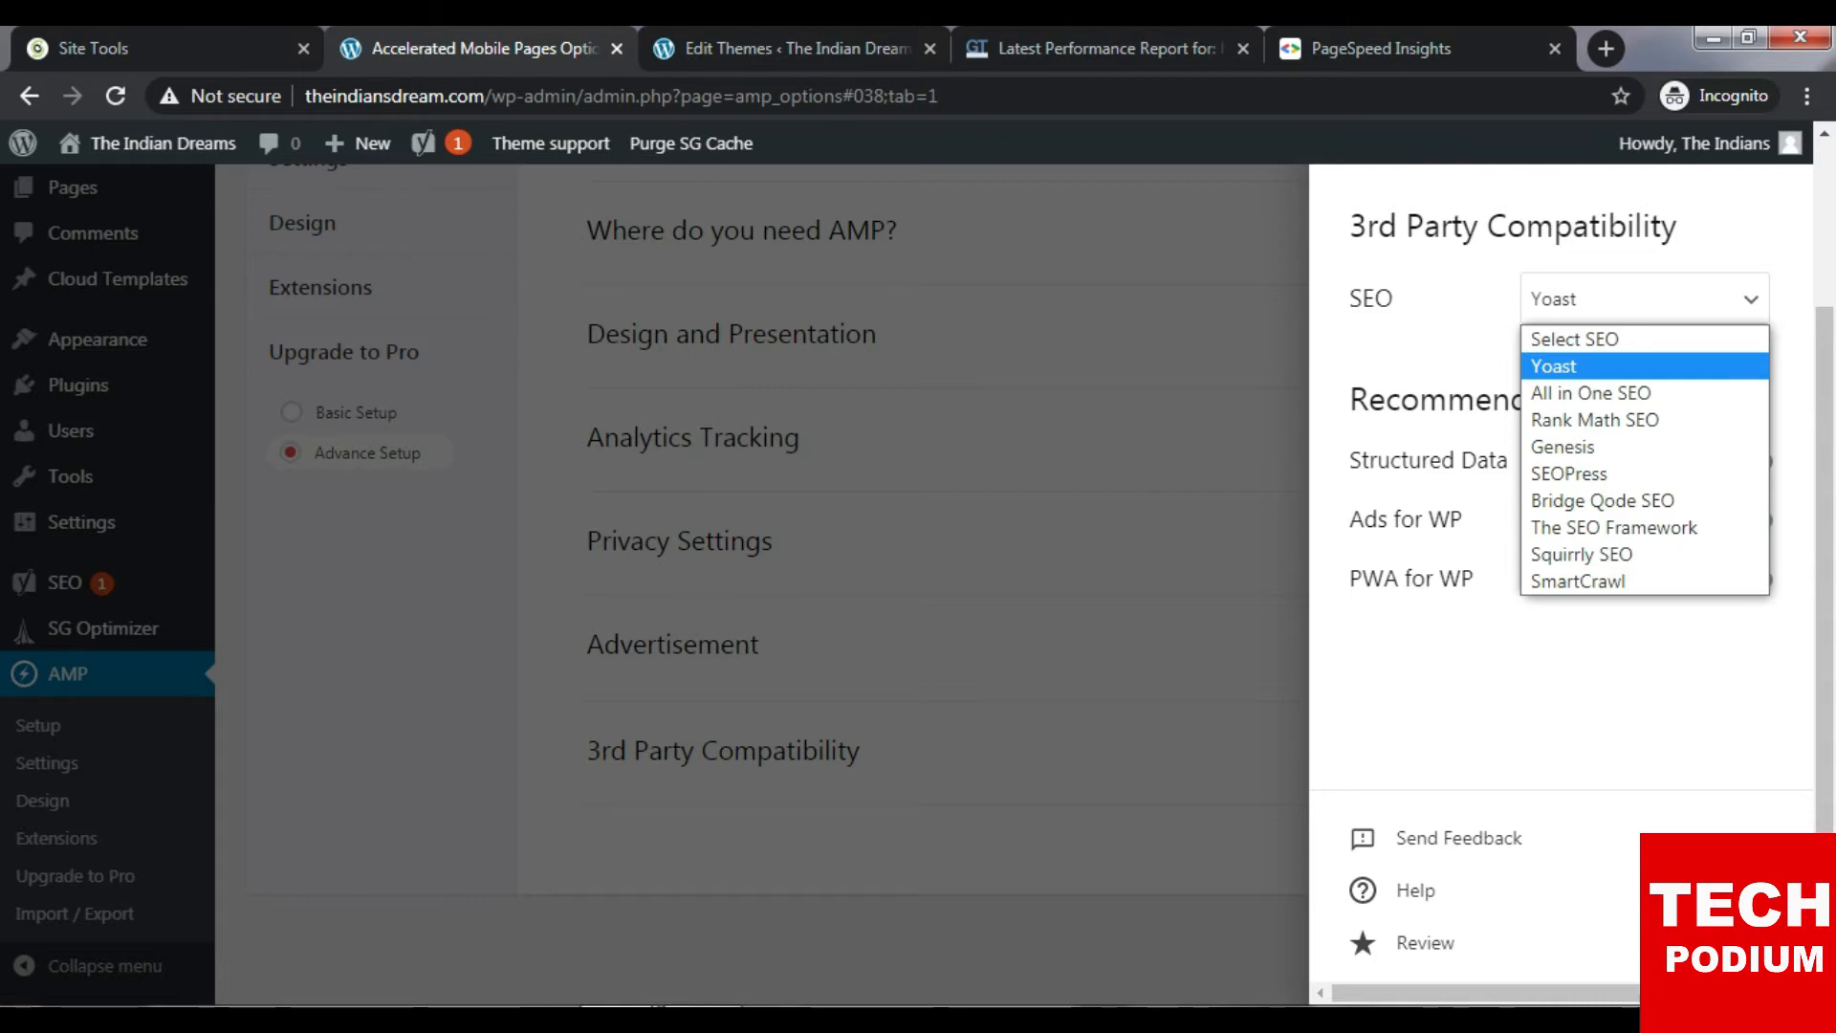
left_click(1645, 367)
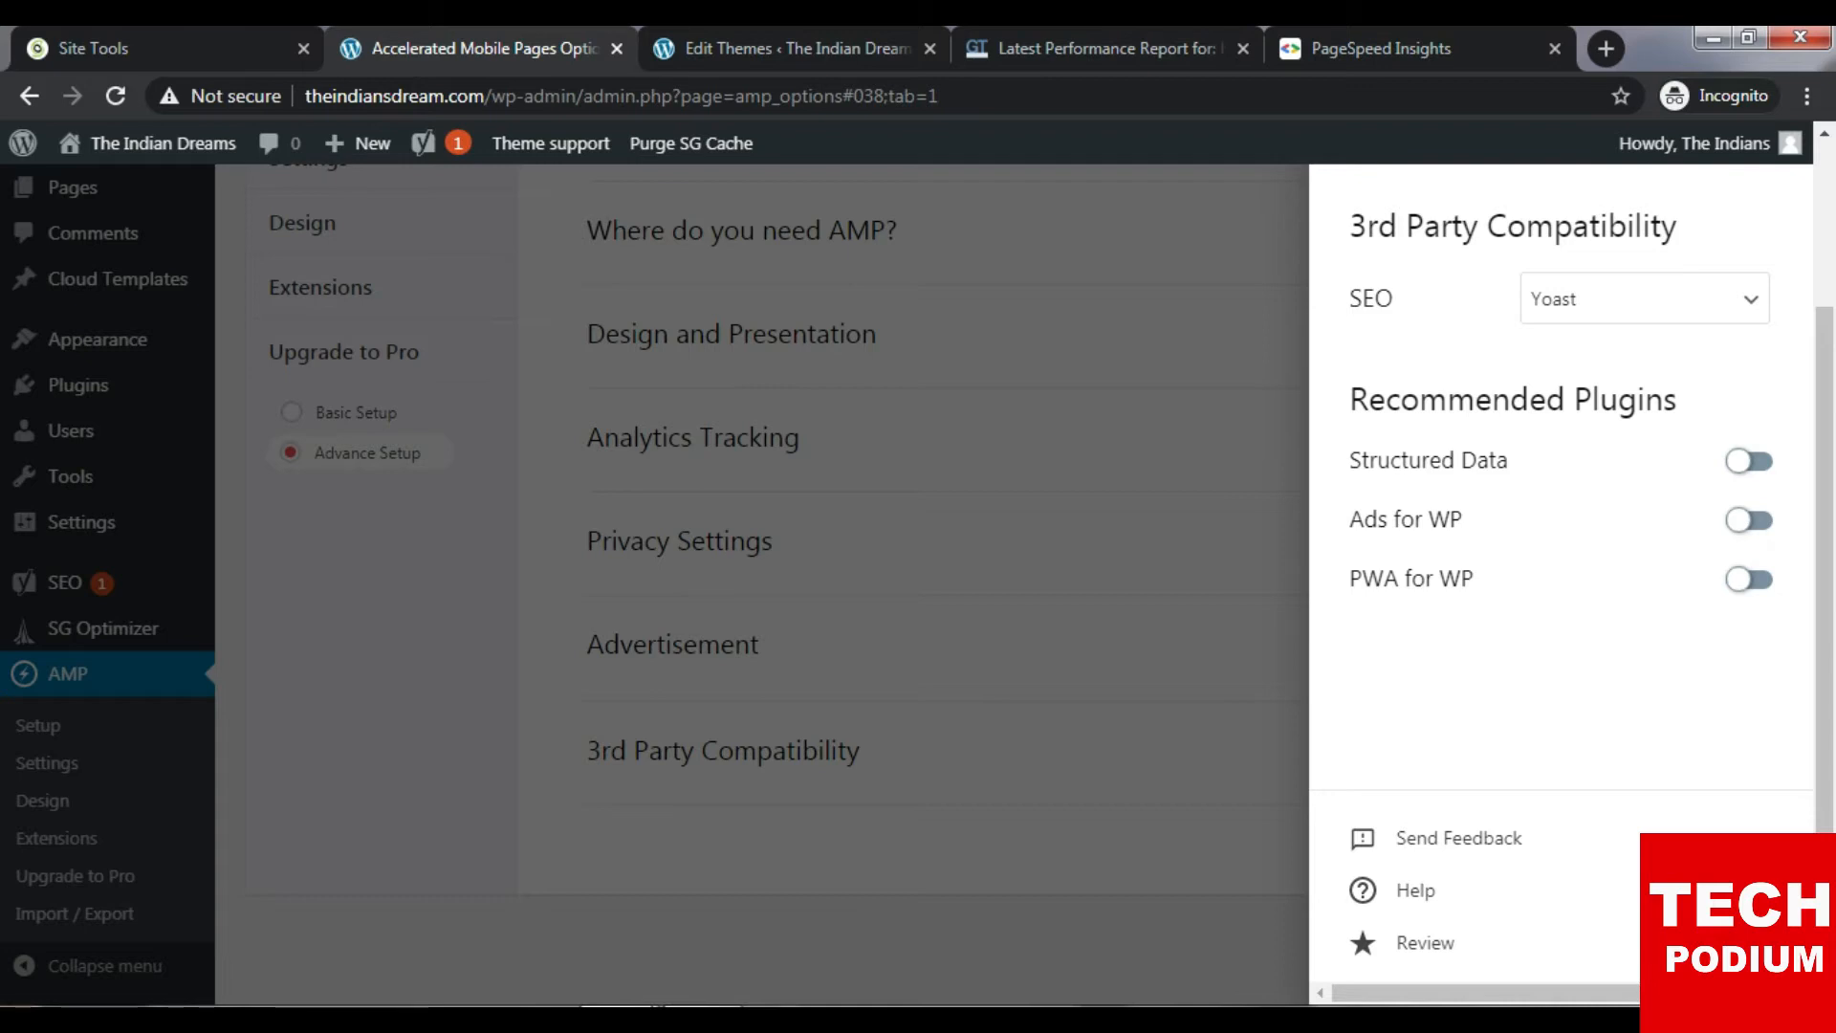
left_click(1196, 650)
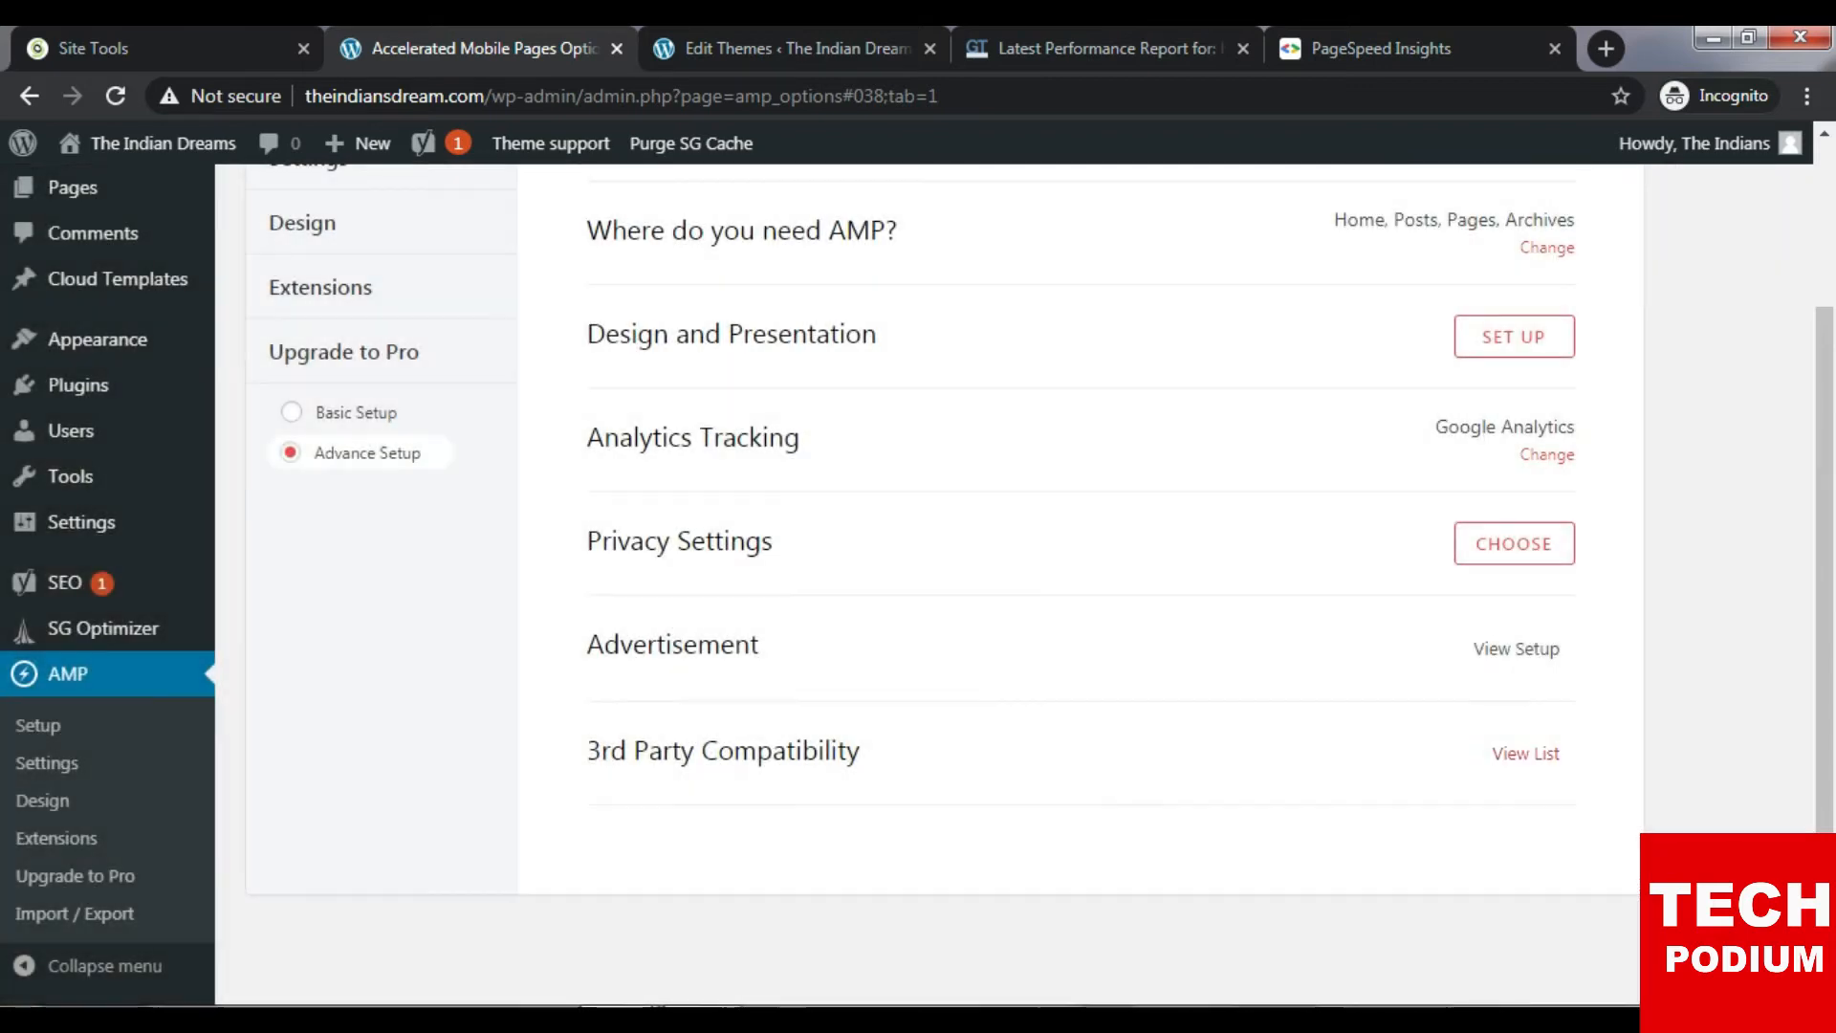
Open the general AMP settings and examine the logo branding and AMP Support options.
scroll(1527, 754, "up", 1)
scroll(1527, 754, "up", 2)
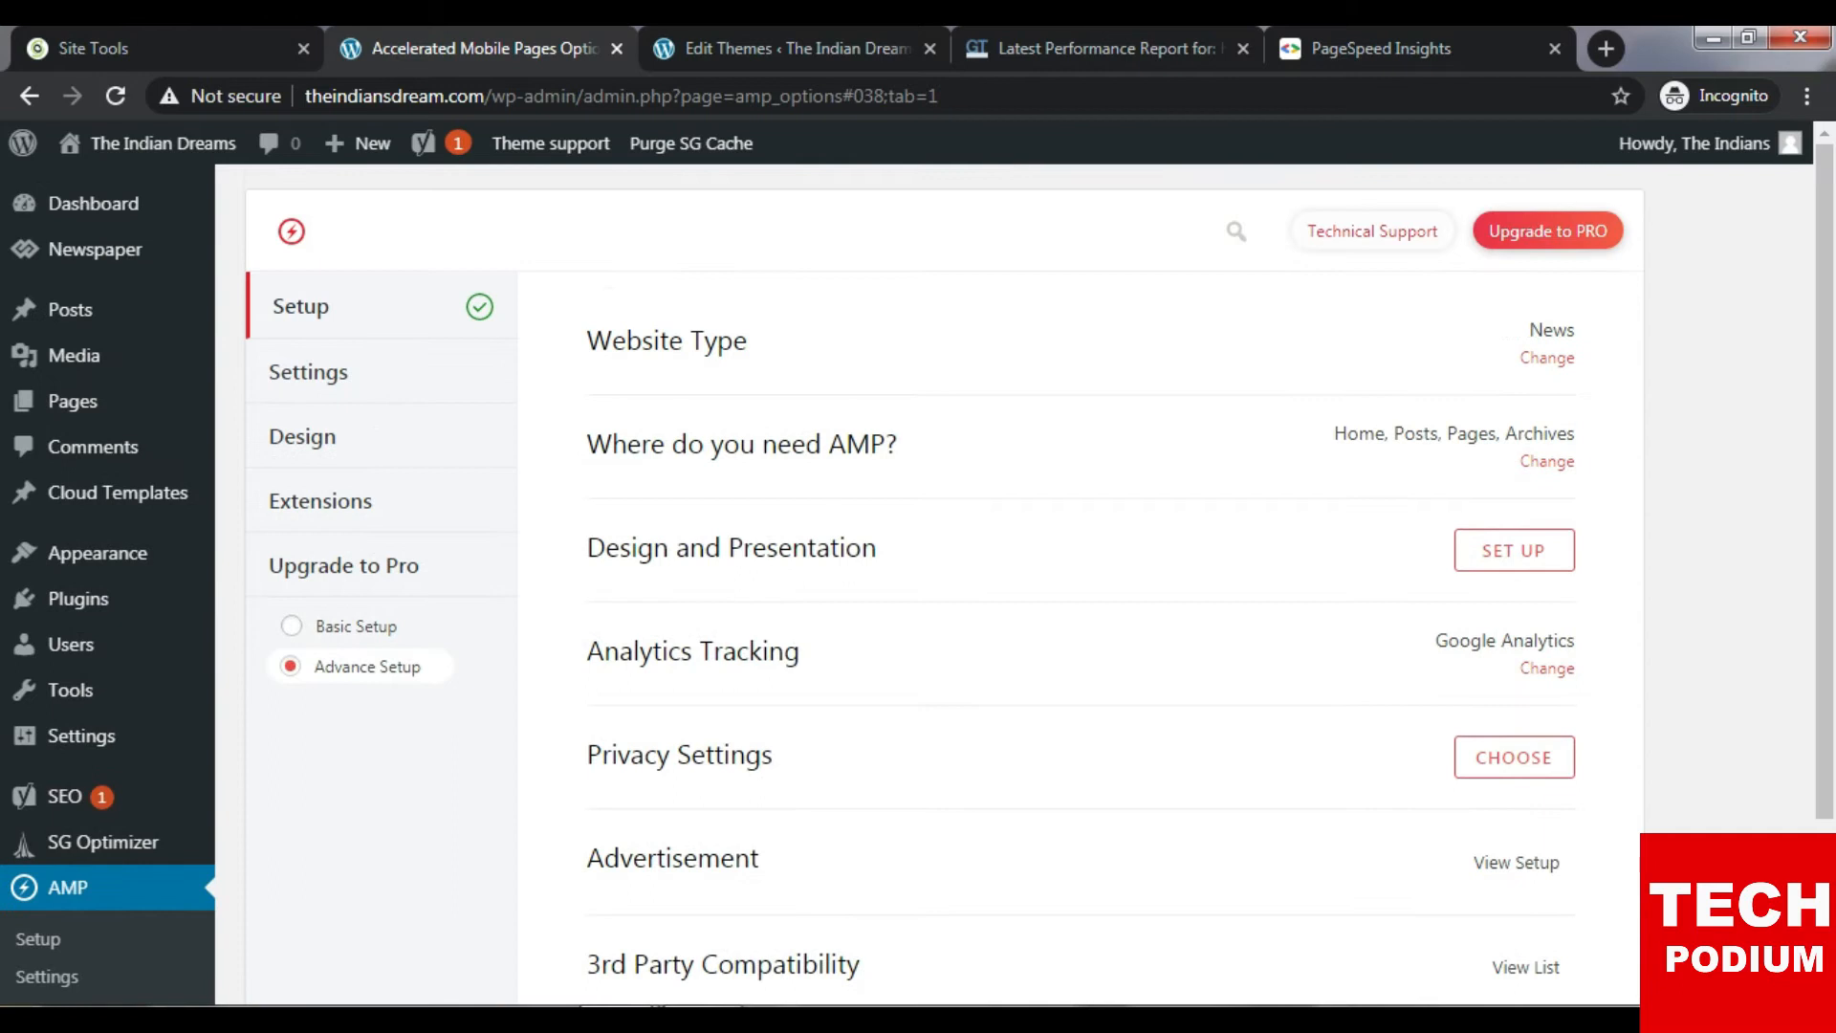
left_click(311, 372)
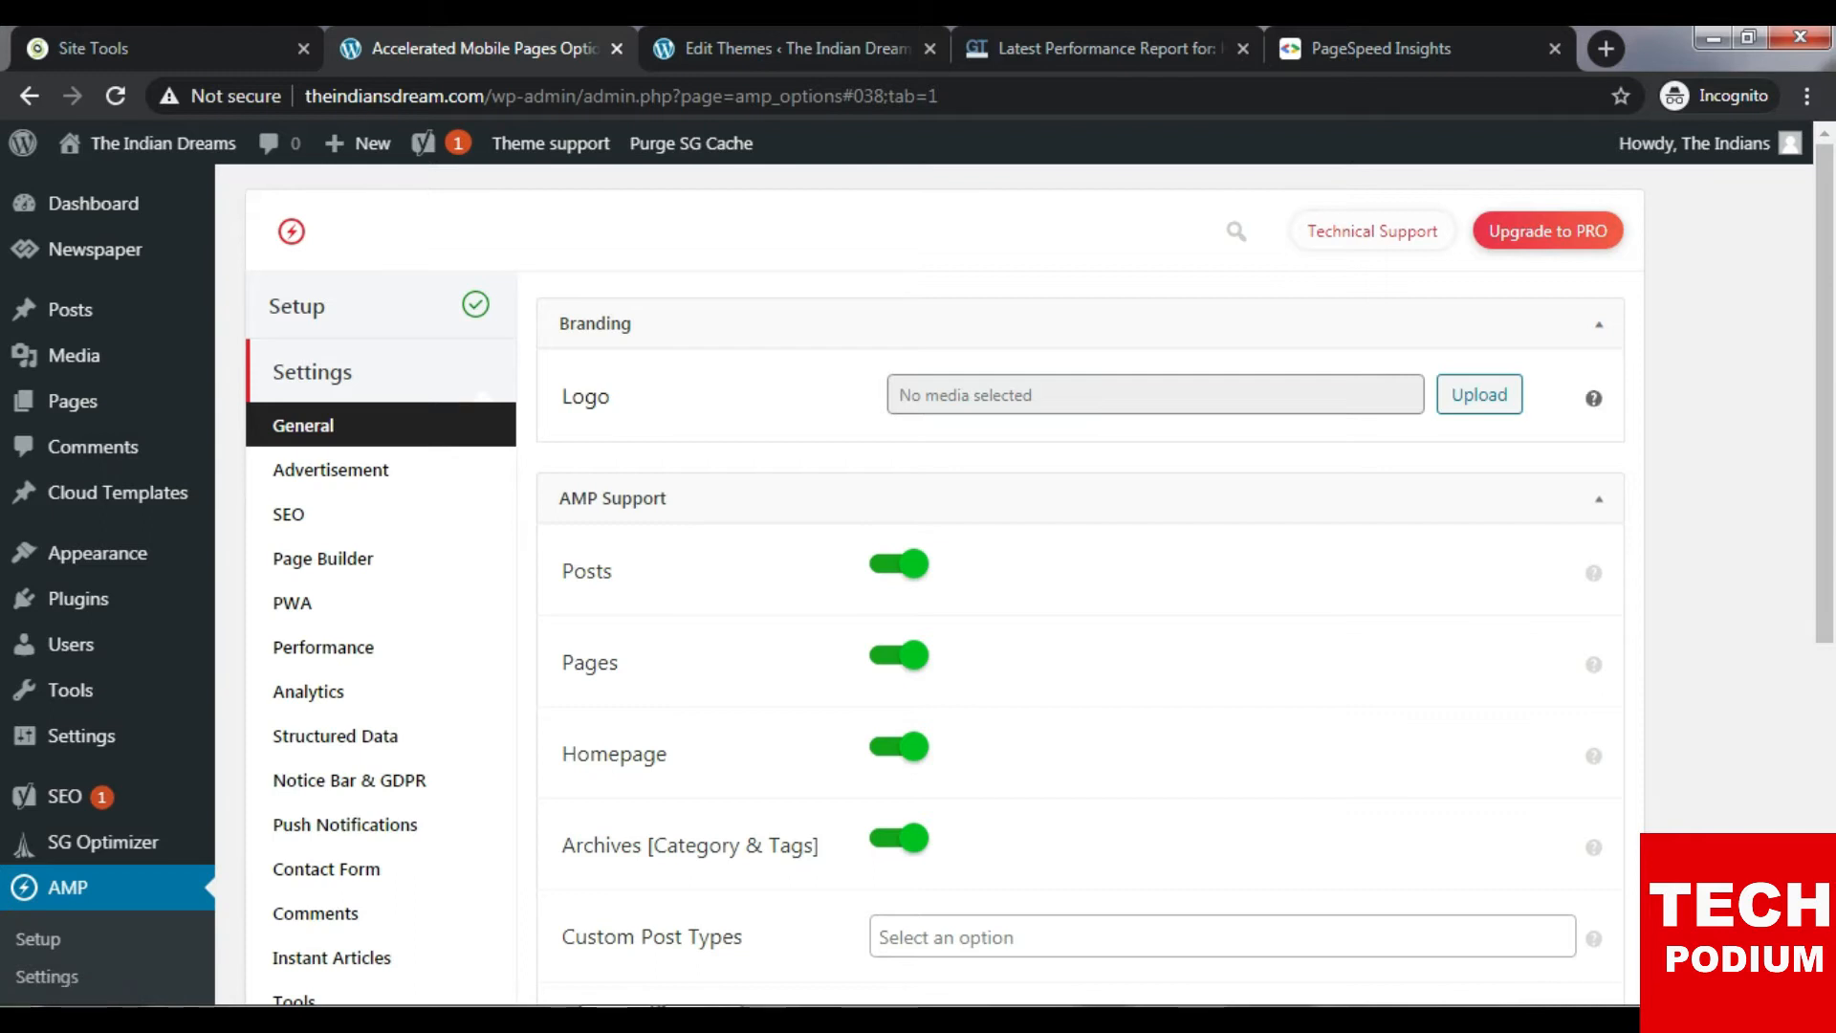
left_click(1156, 395)
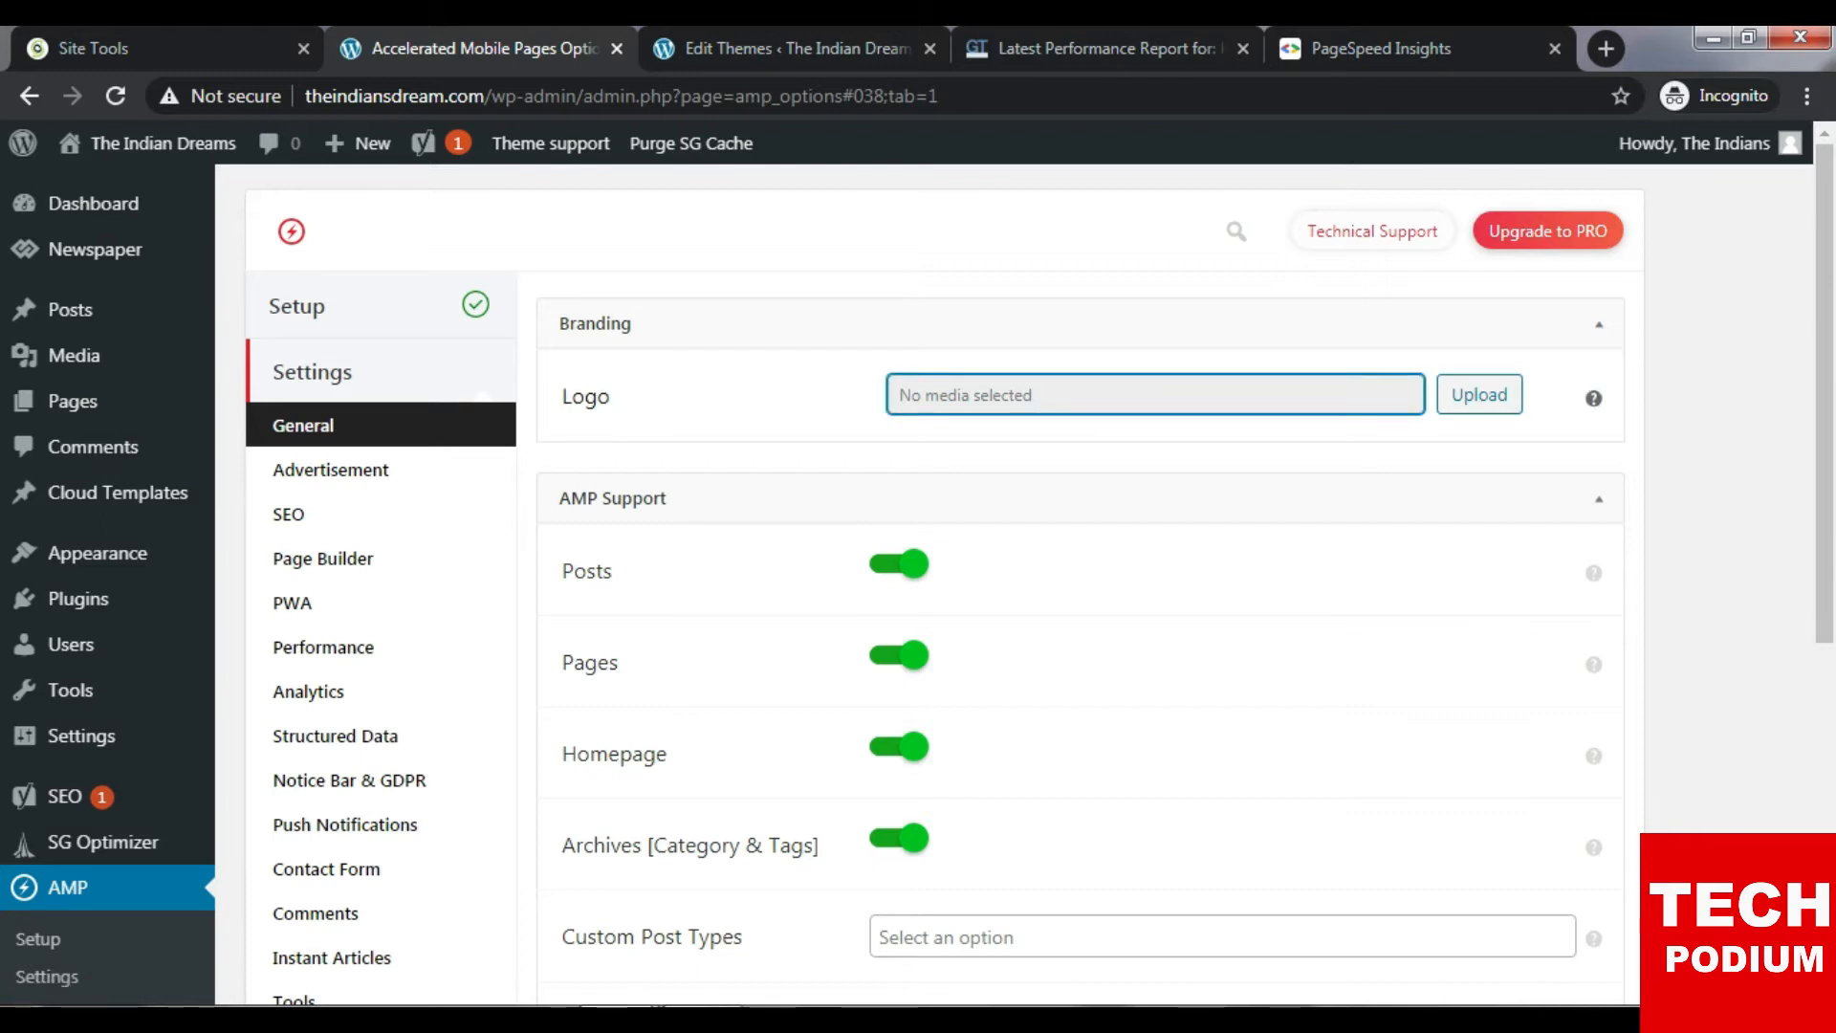
scroll(1594, 411, "down", 1)
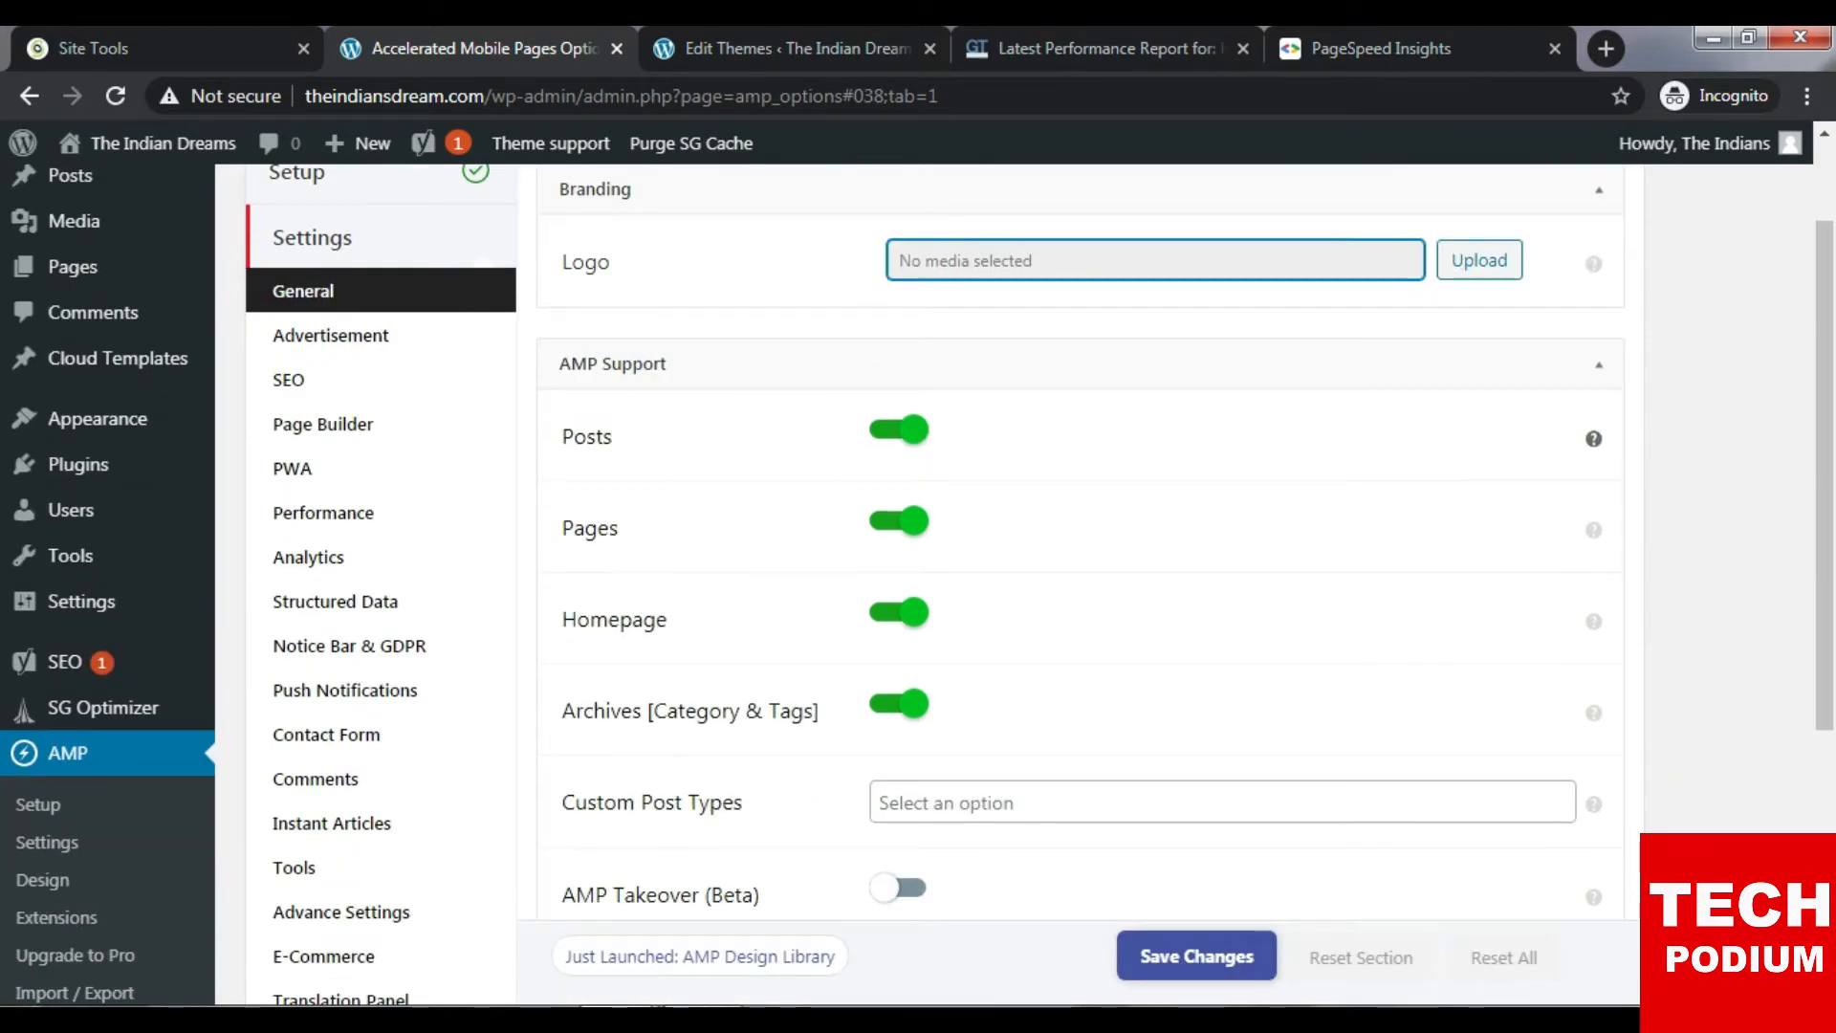
scroll(1594, 439, "down", 1)
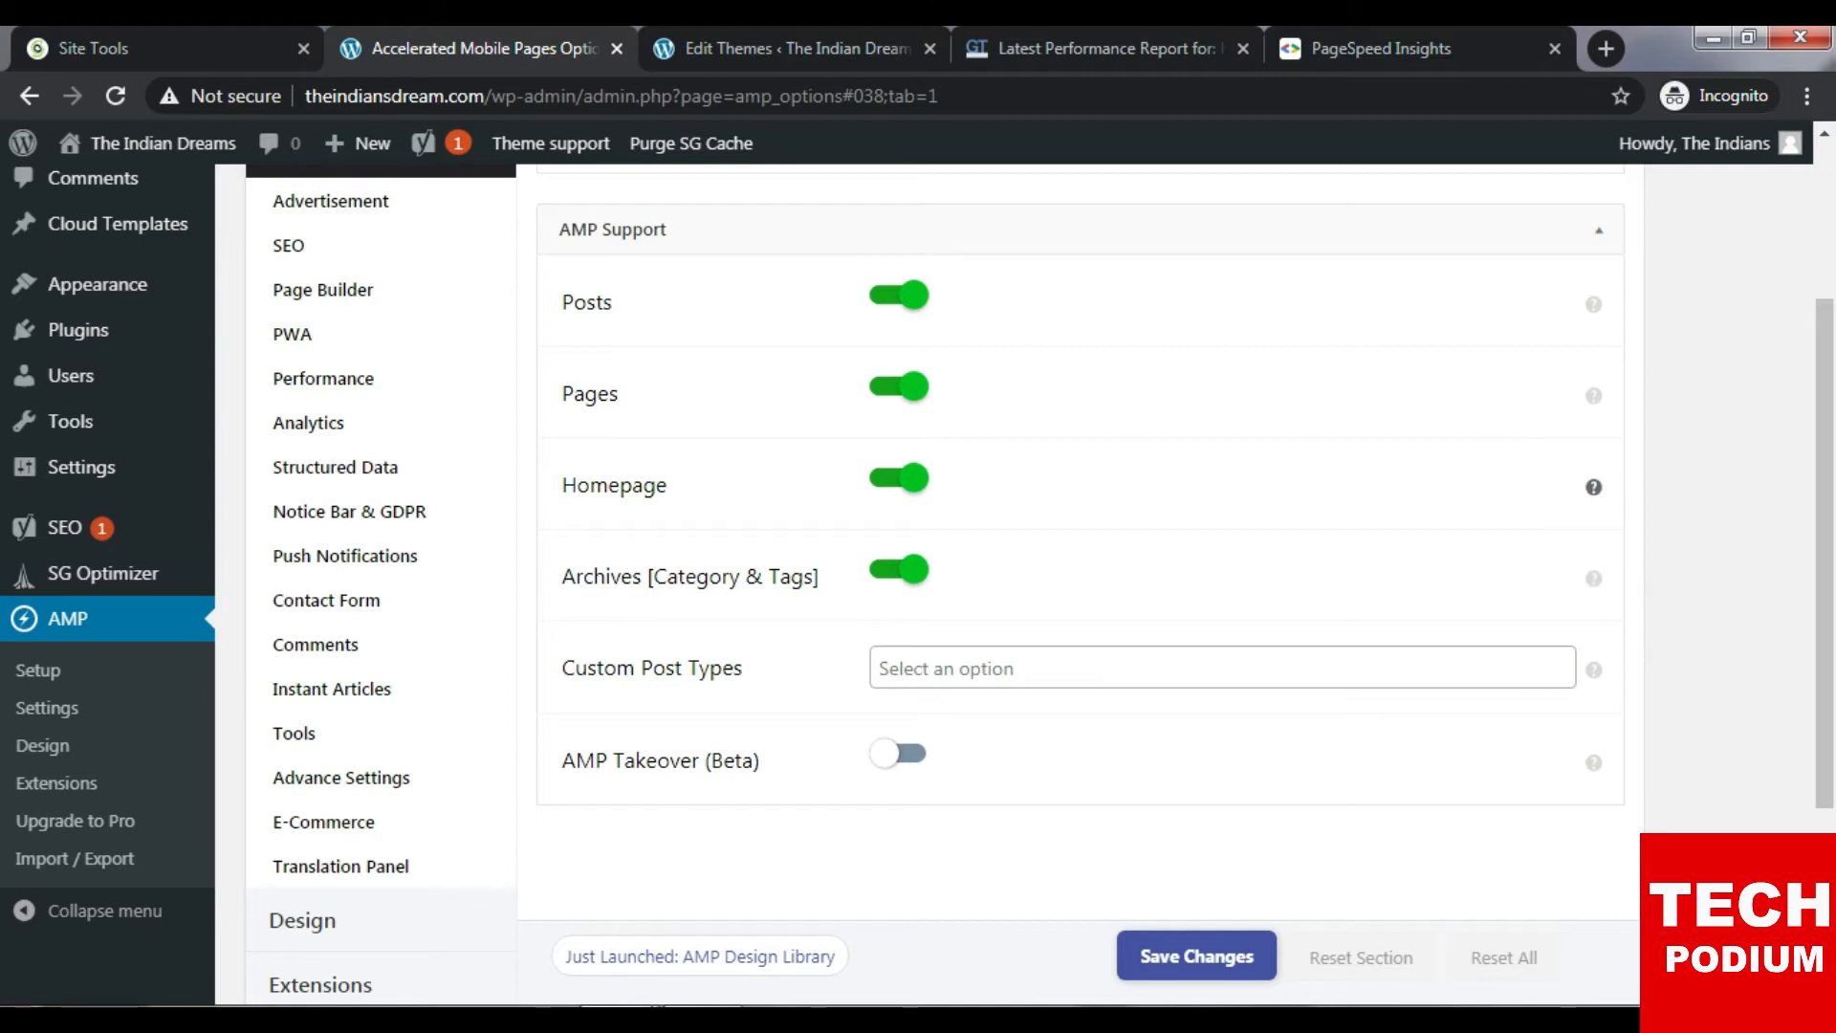
Toggle AMP support for the Homepage off and back on, and save the general settings.
left_click(899, 479)
left_click(898, 478)
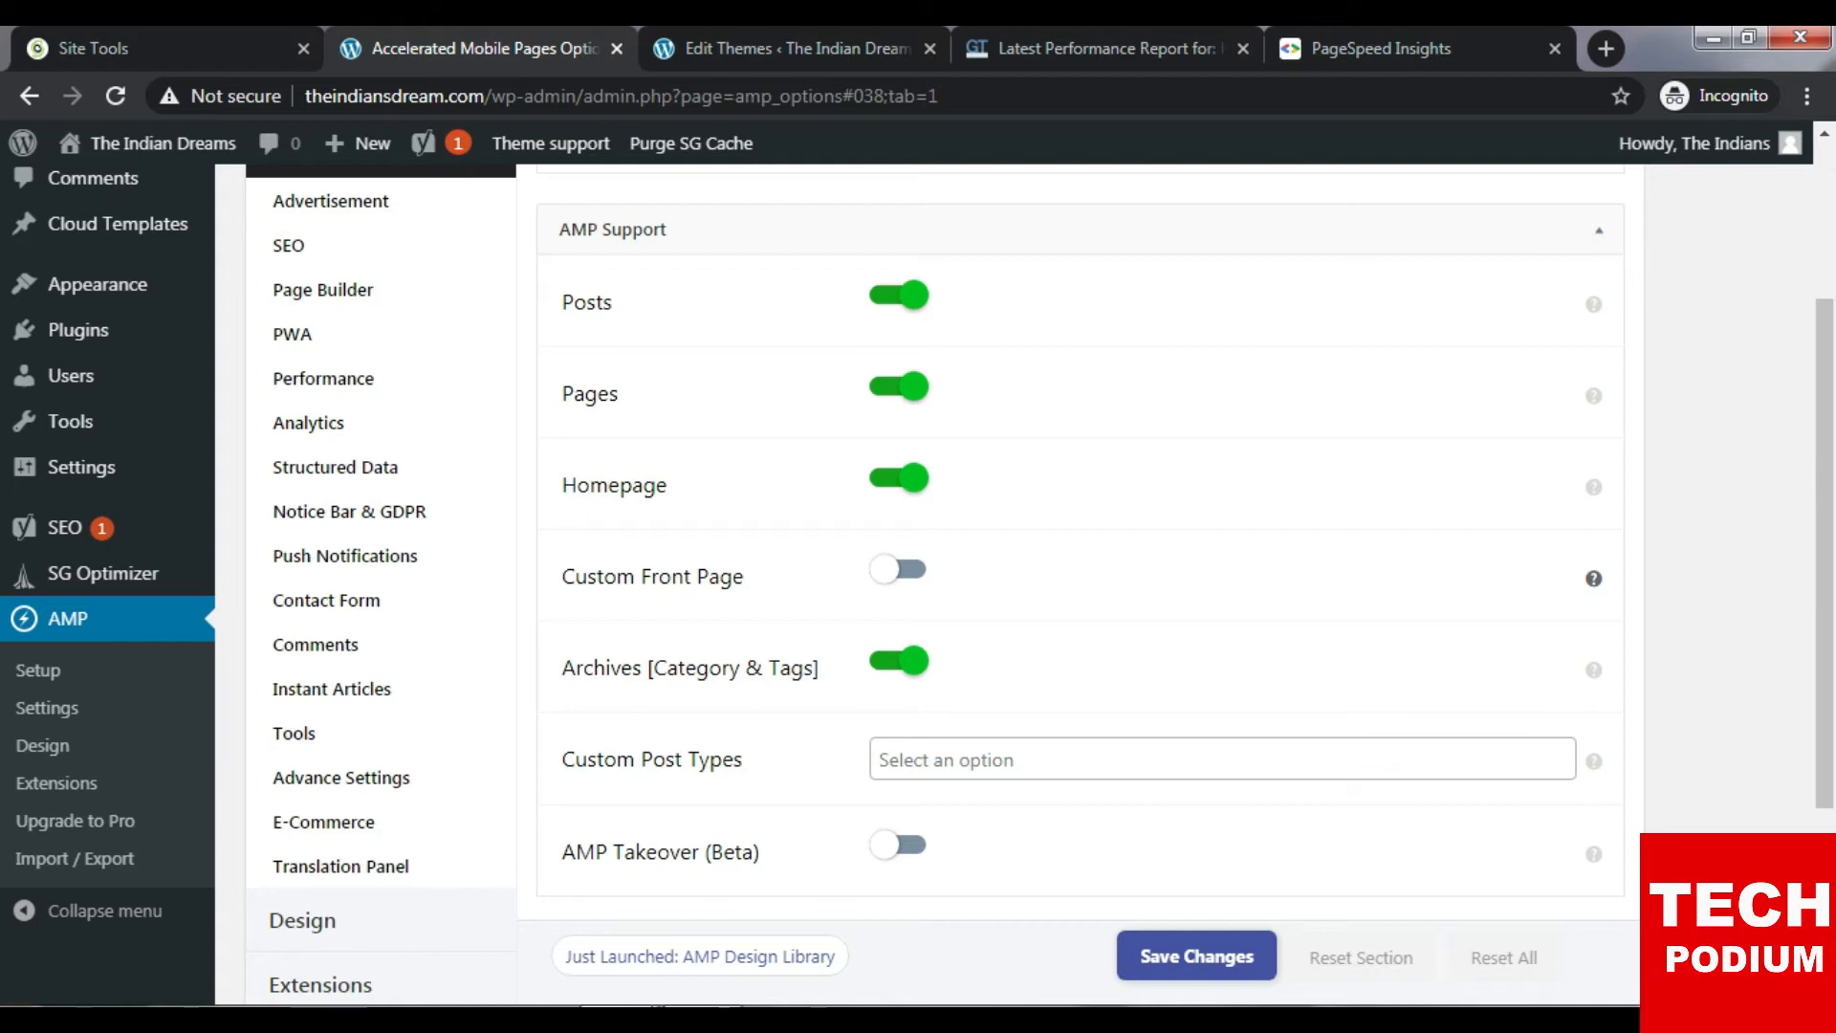
scroll(1593, 612, "down", 1)
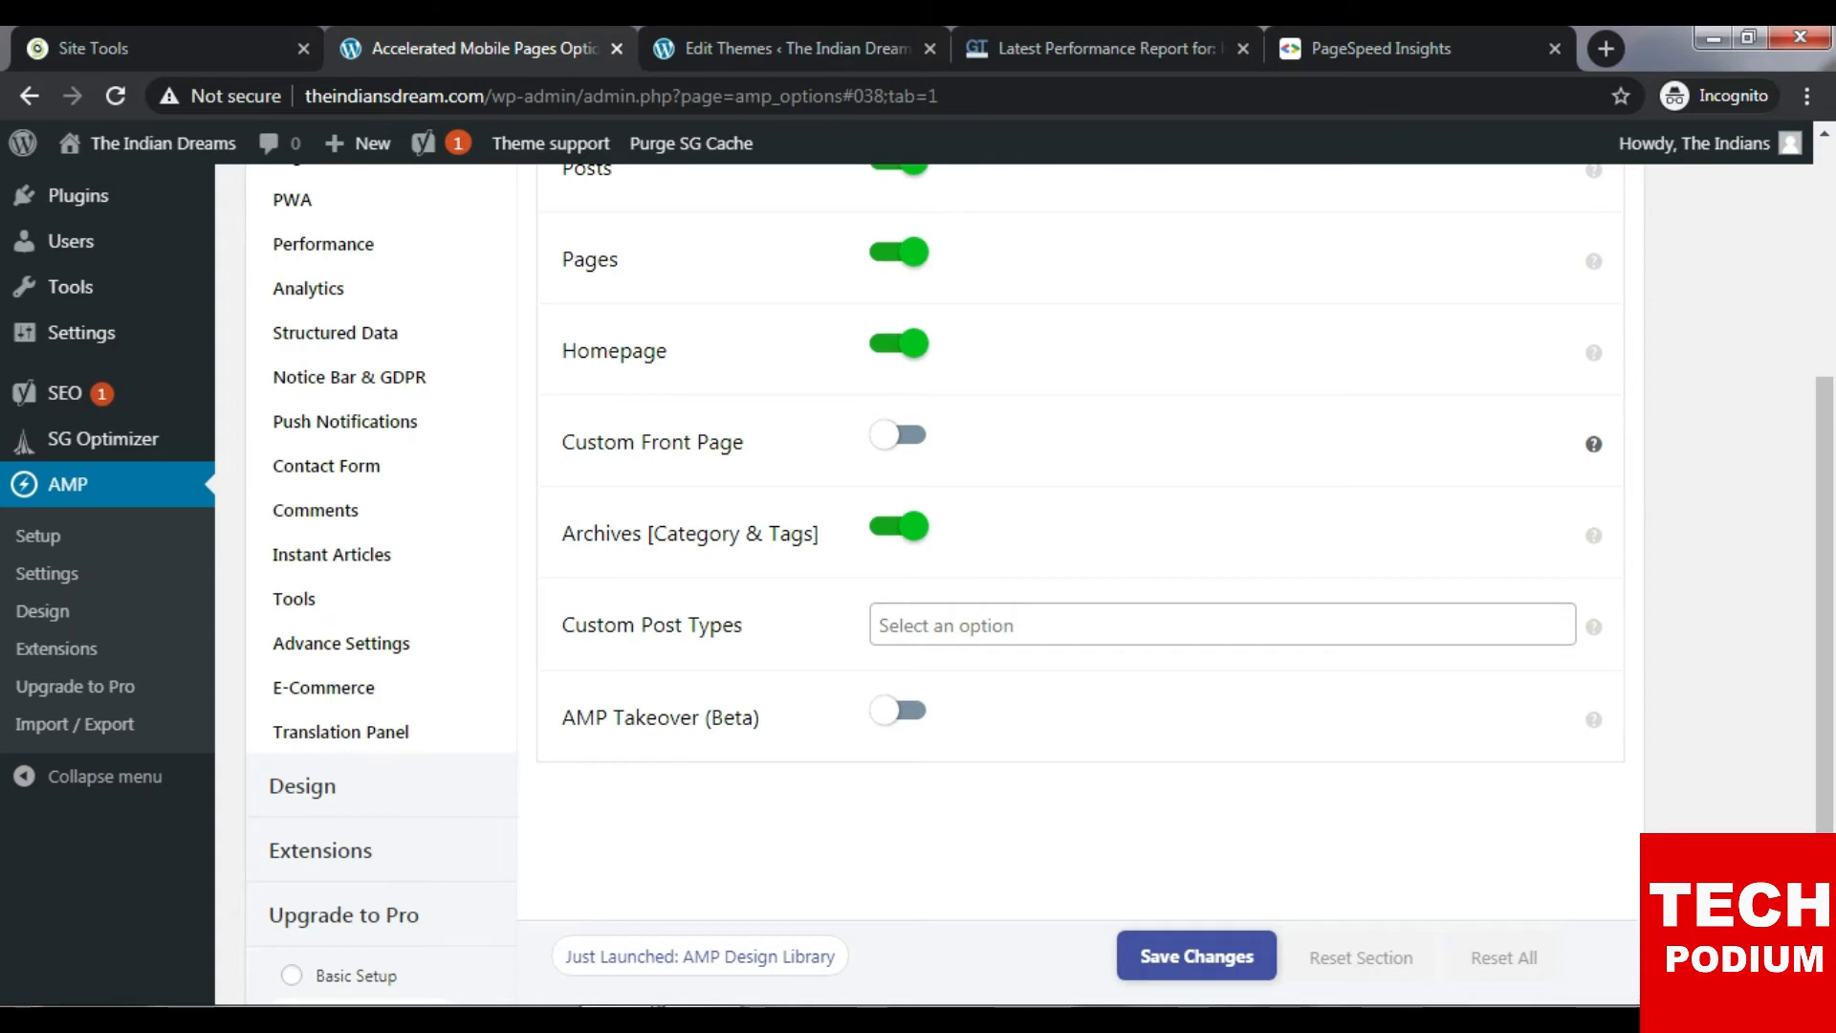
scroll(1594, 632, "down", 1)
scroll(1593, 633, "down", 1)
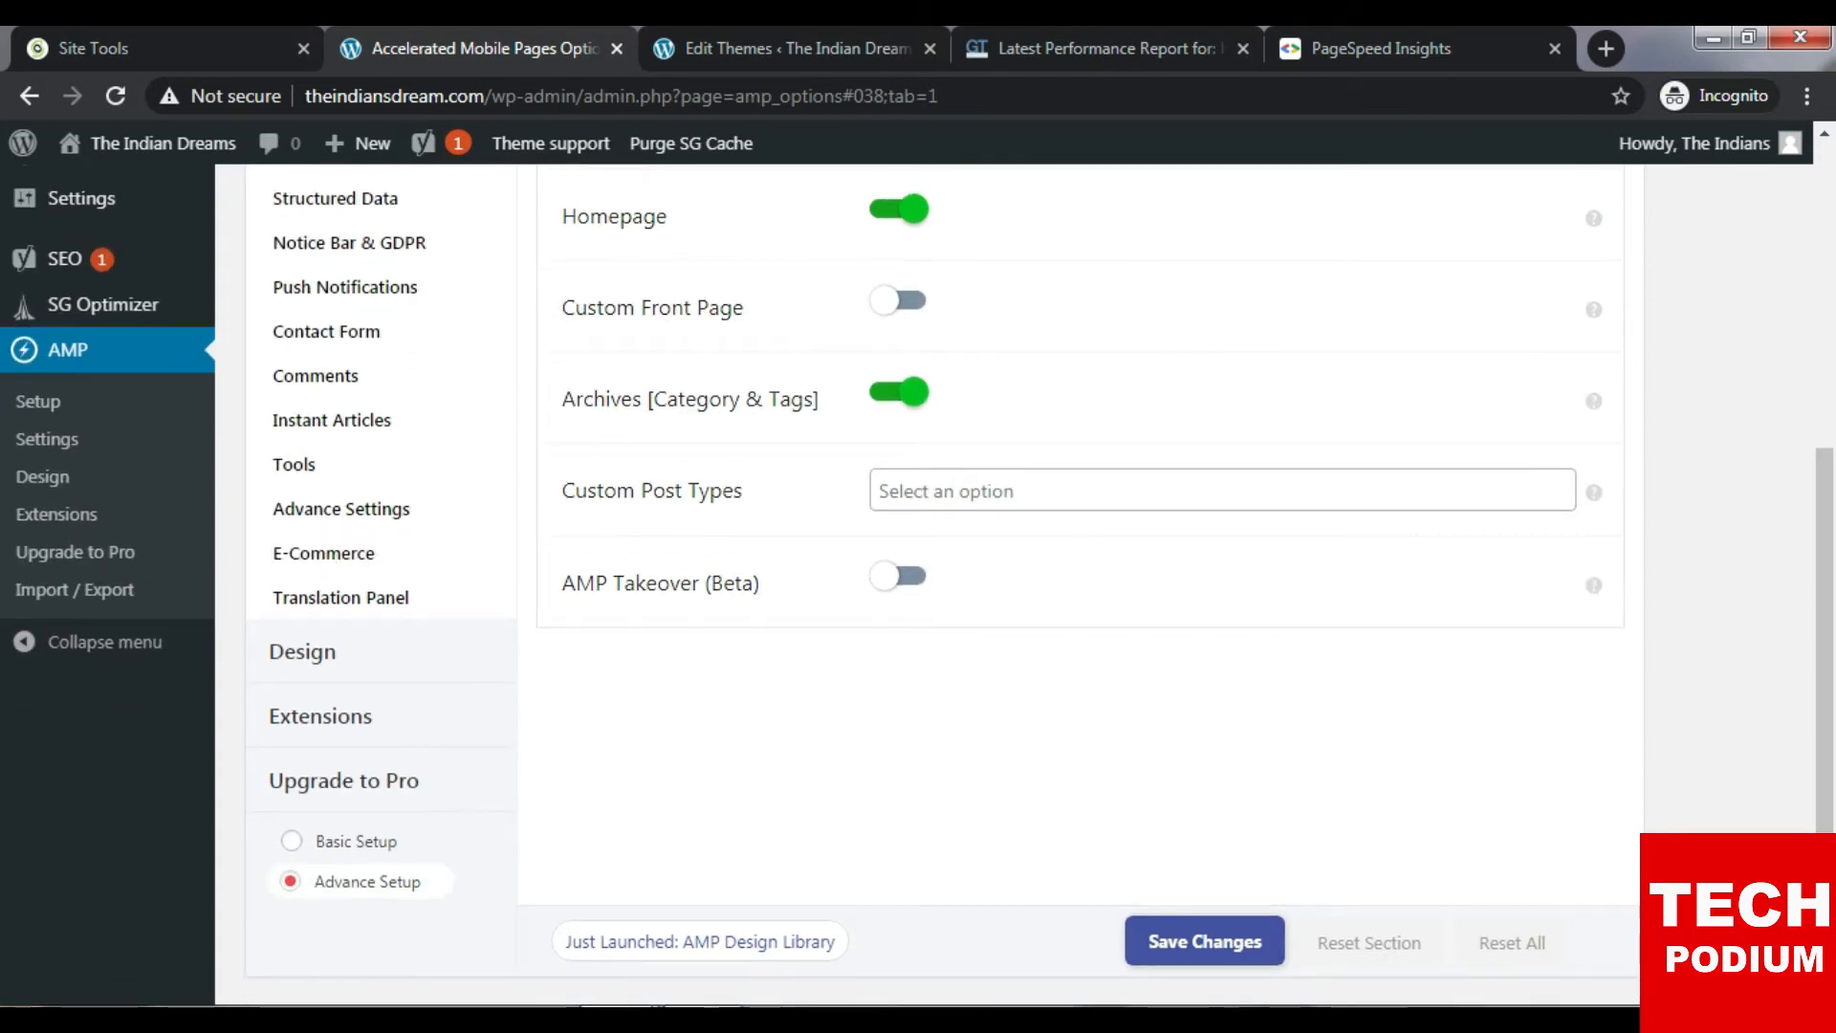
left_click(1205, 942)
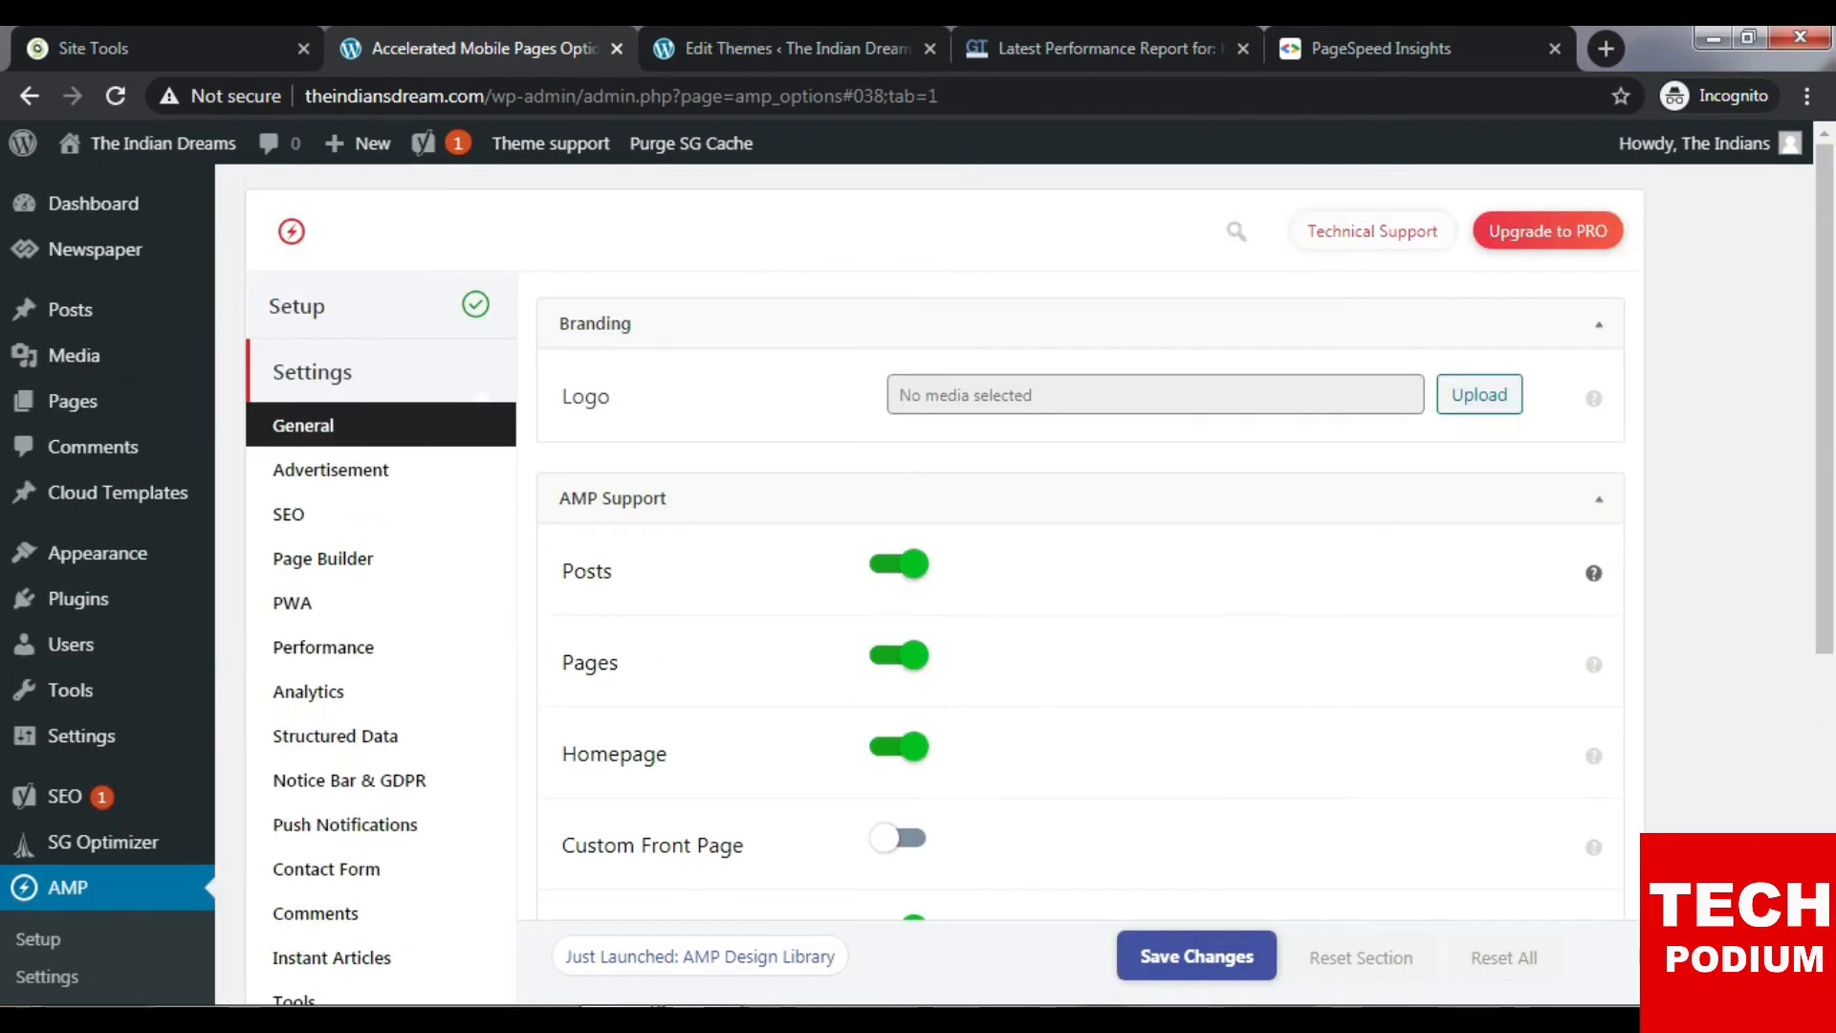
Examine the Advertisement settings, including the six ad positions, Ad Performance and Sponsorship Label options.
left_click(381, 469)
scroll(1081, 574, "down", 8)
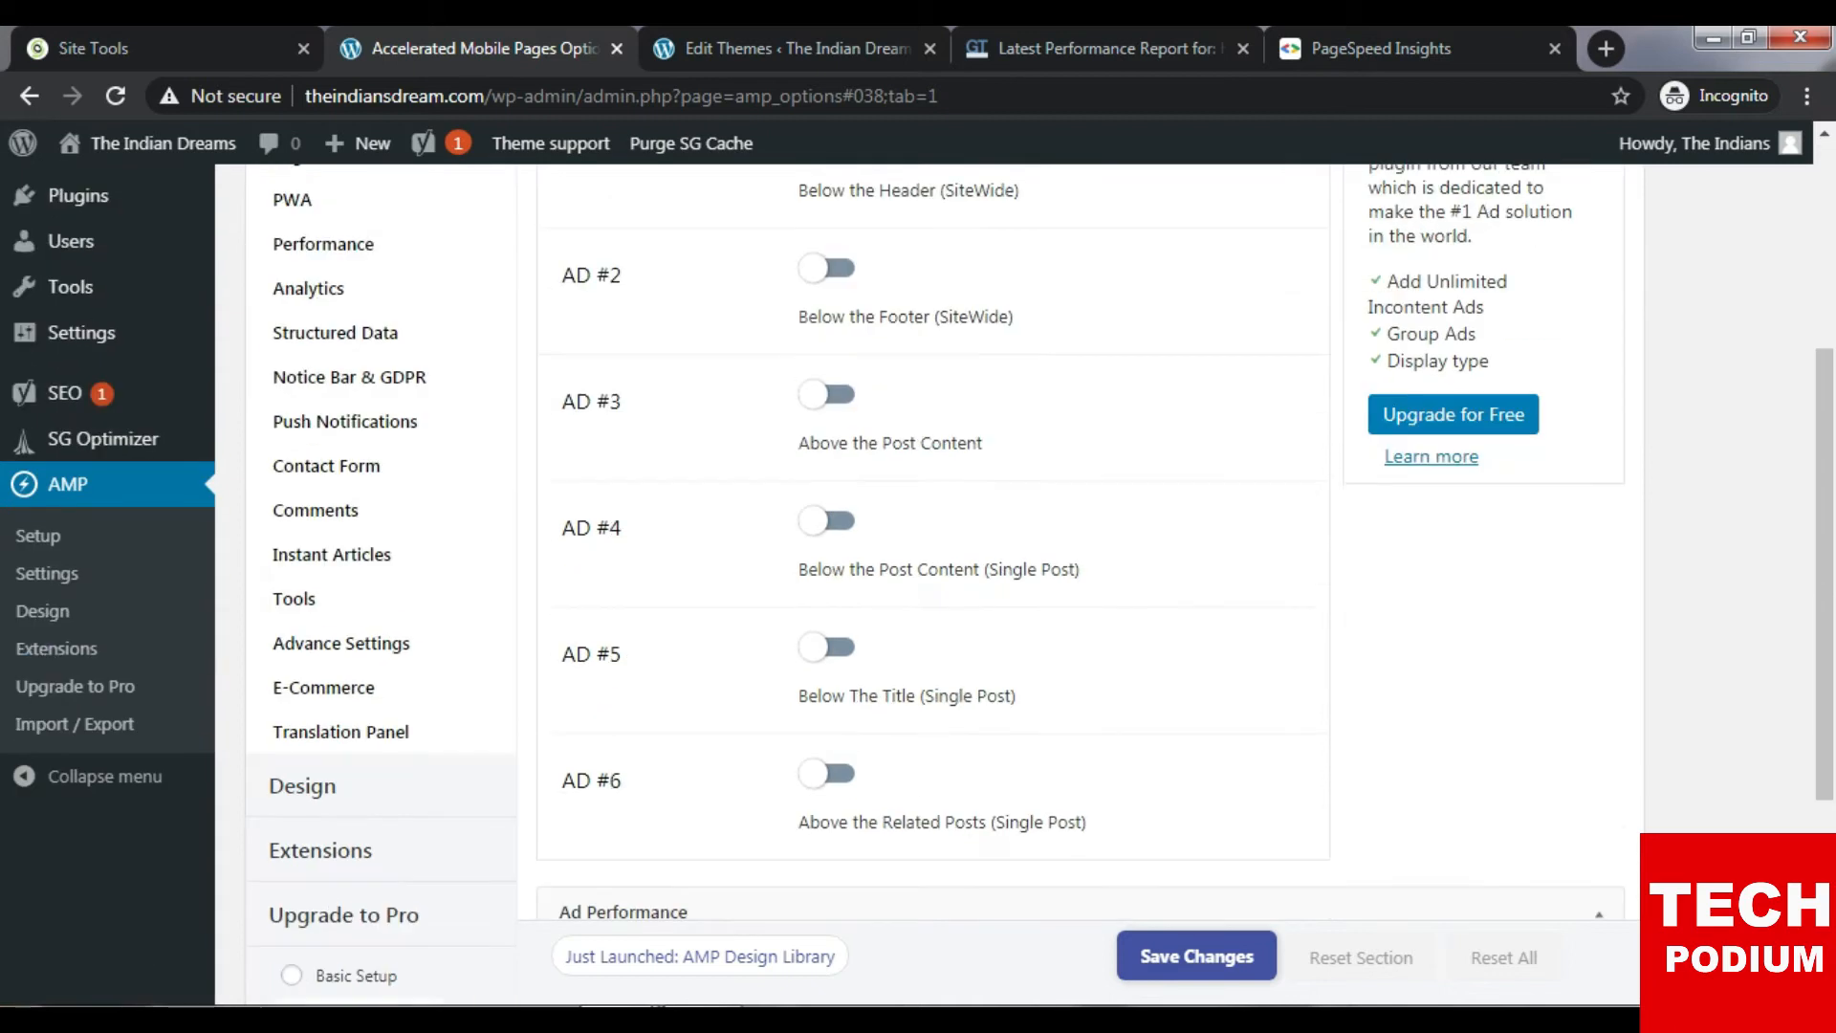
scroll(1080, 574, "up", 5)
scroll(1081, 574, "down", 5)
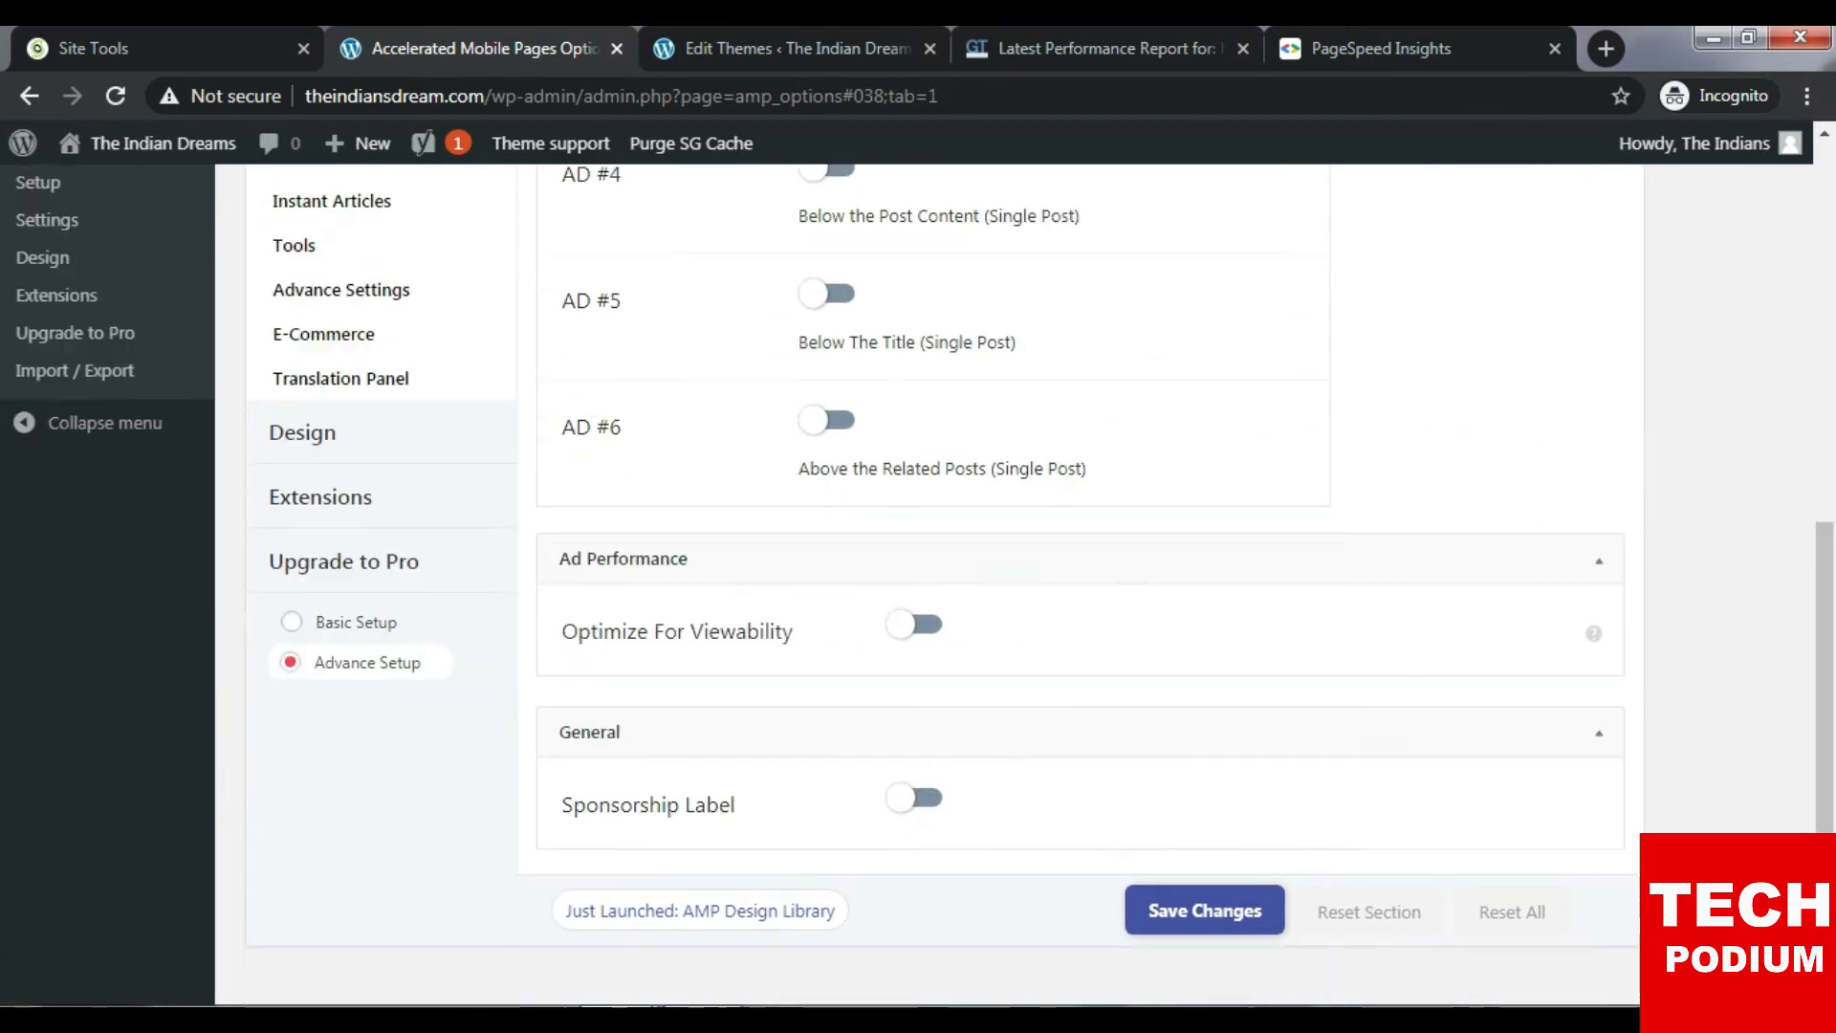
scroll(1081, 574, "up", 8)
scroll(1081, 574, "down", 3)
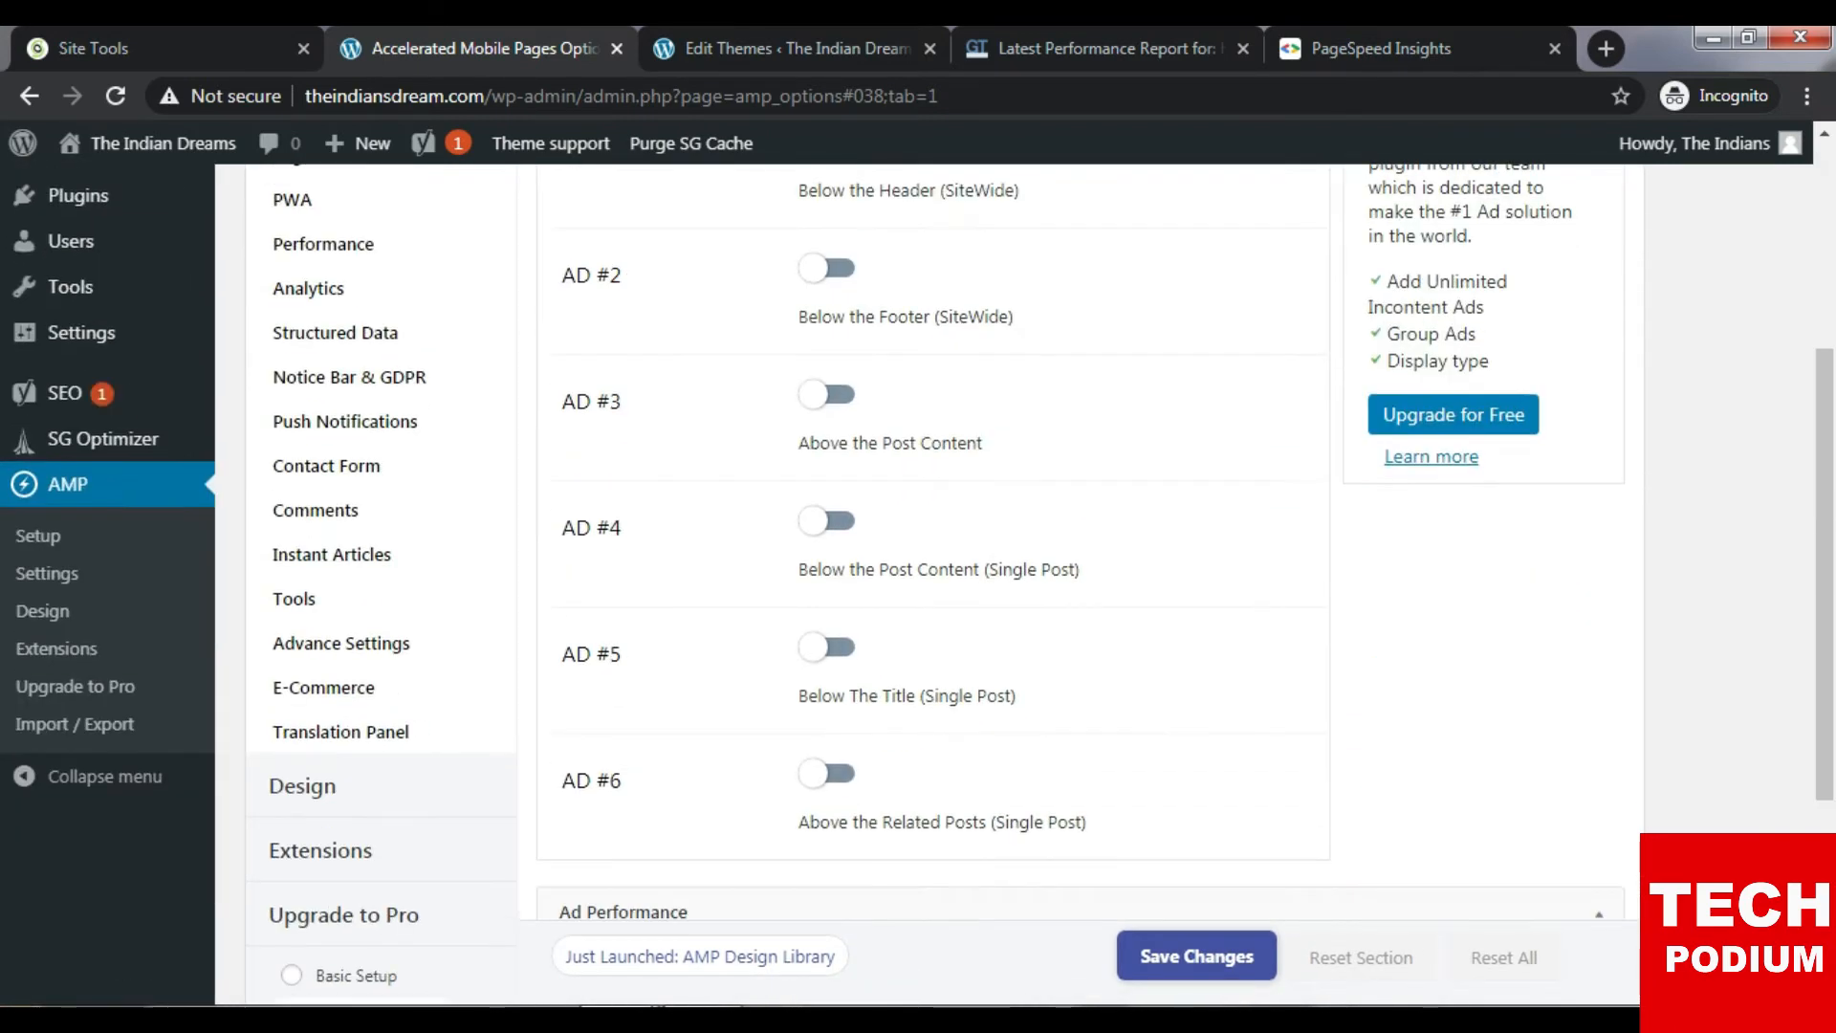
scroll(1081, 574, "up", 2)
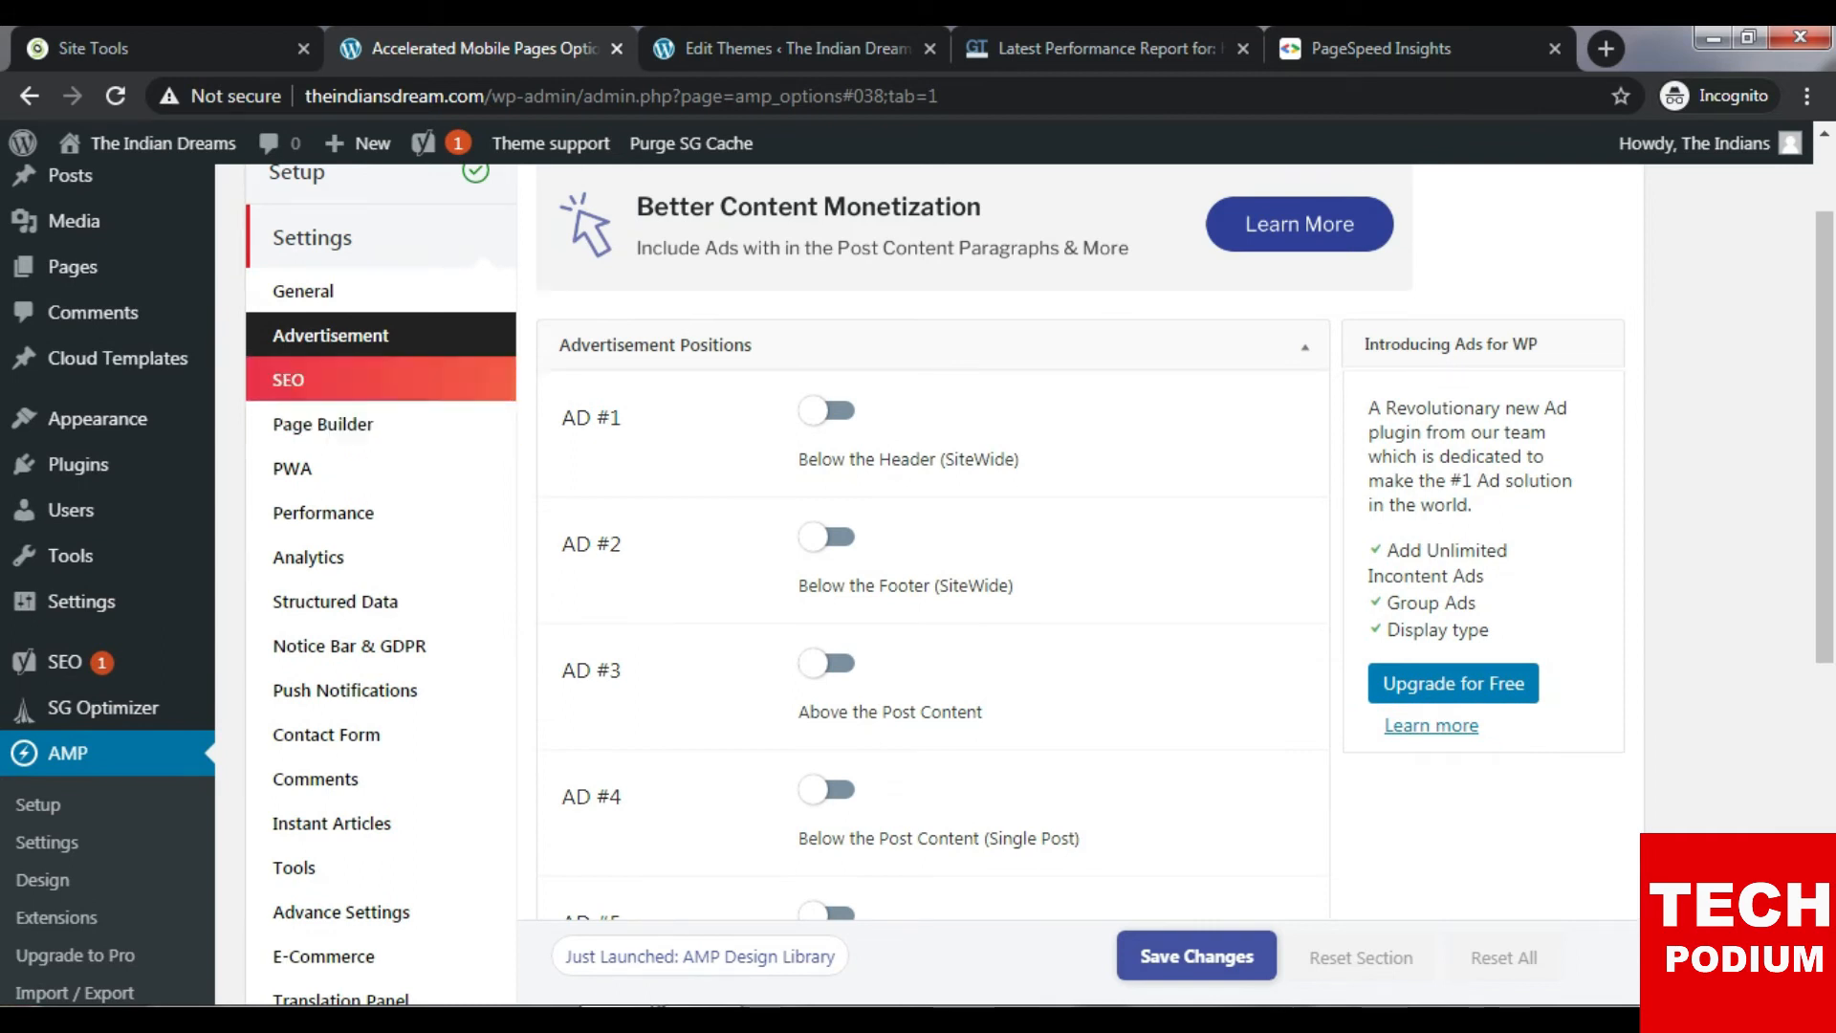
Open the AMP SEO settings and examine the Meta Description, OpenGraph Meta Tags and Head Section options.
left_click(289, 380)
scroll(1594, 490, "up", 1)
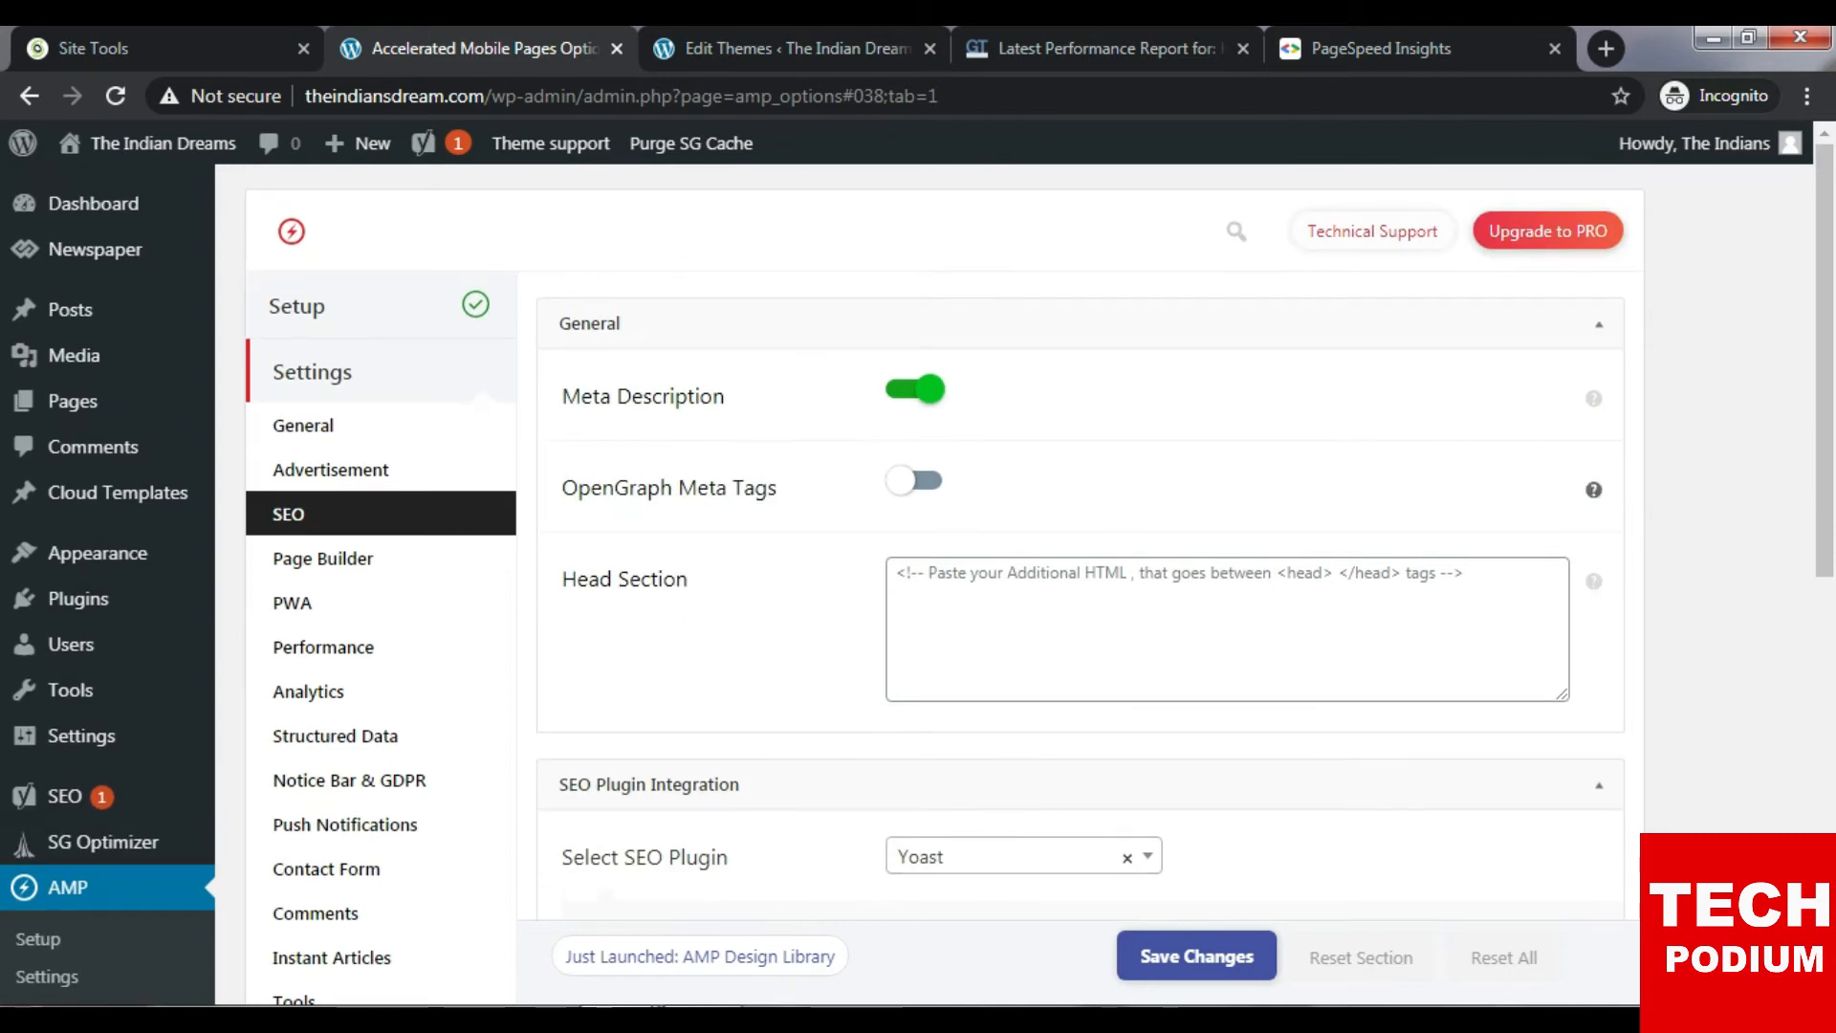
scroll(1594, 264, "down", 1)
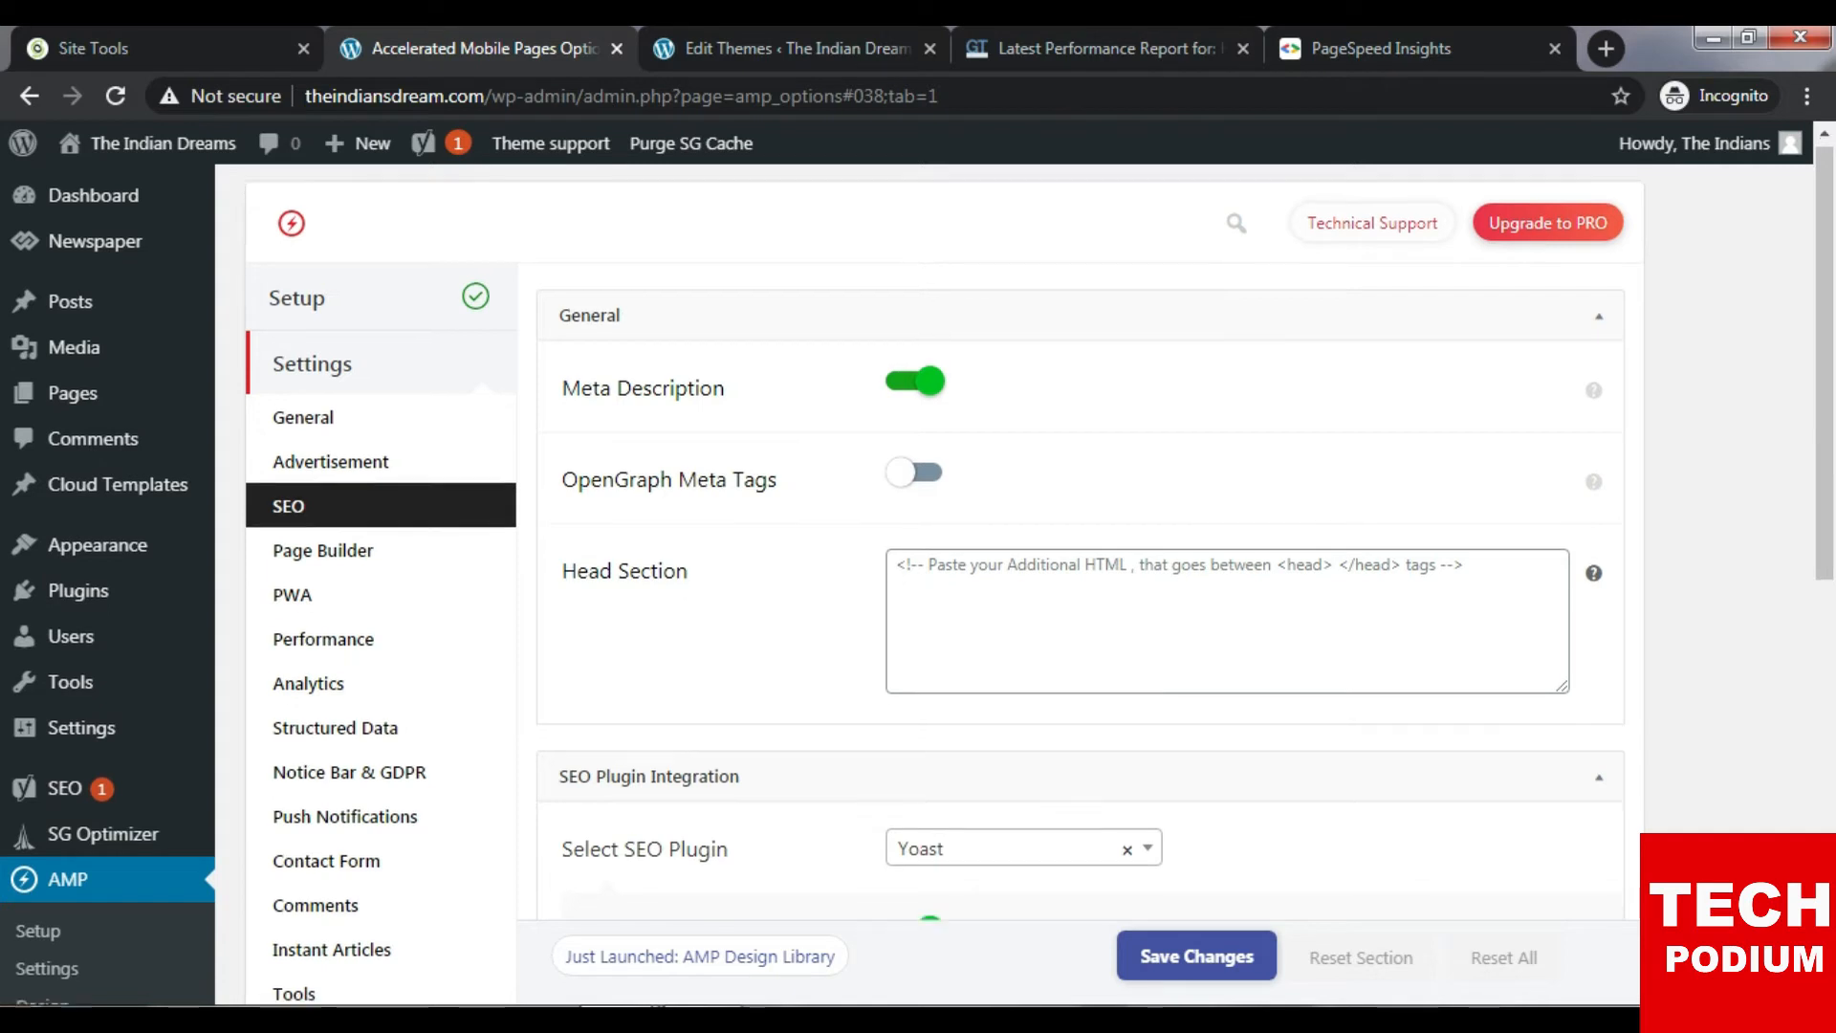
left_click_drag(561, 263, 725, 262)
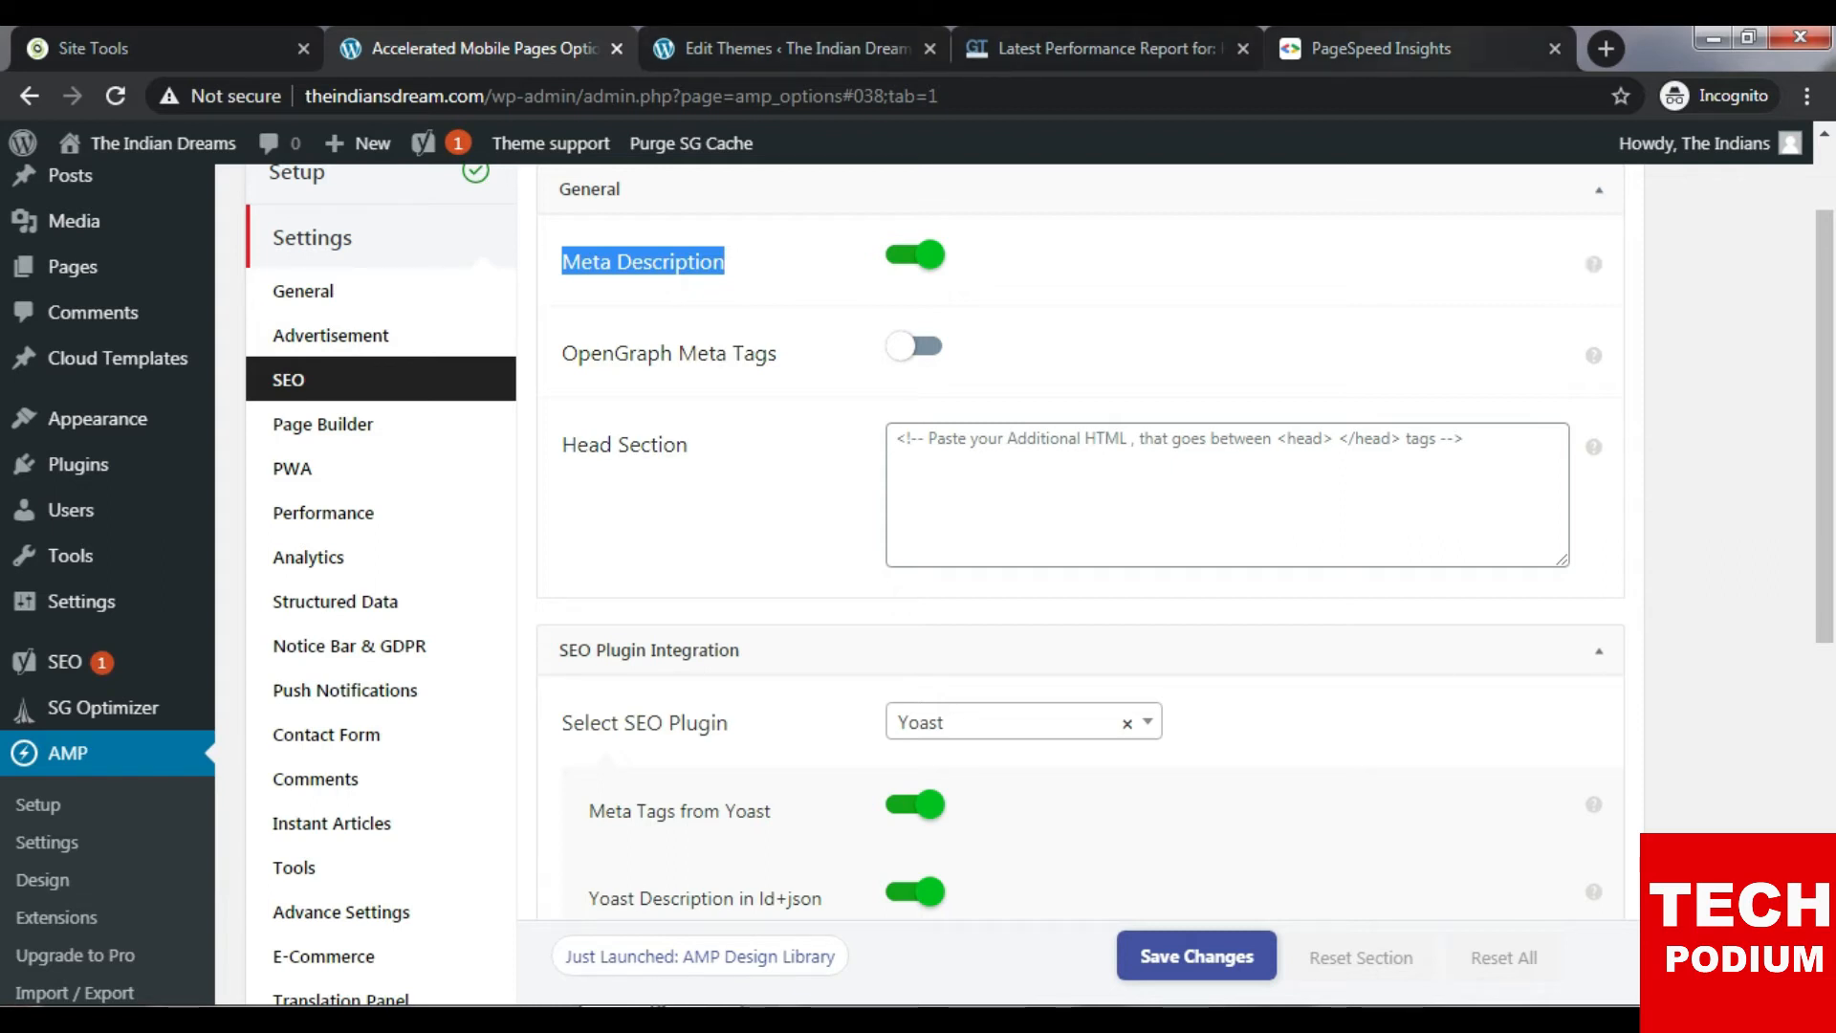
Load theindiansdream.com in a new browser tab and examine the Yoast SEO meta tags in its page source.
left_click(1607, 49)
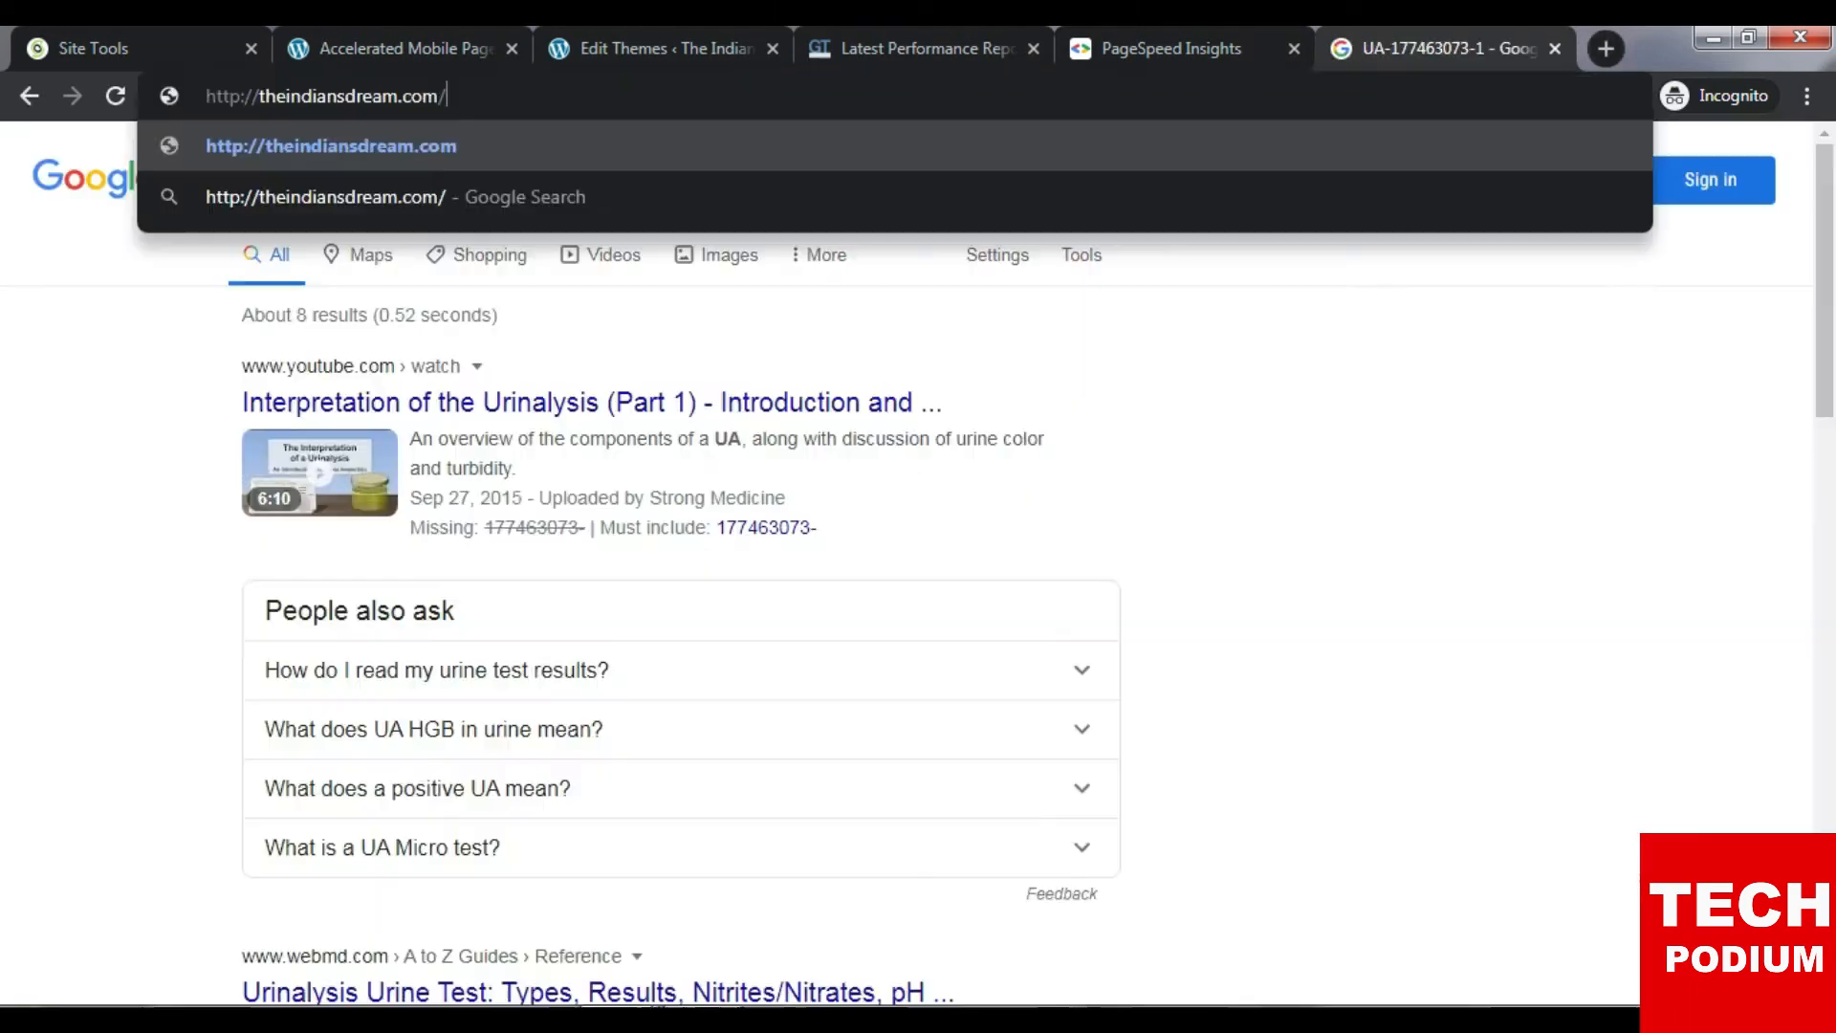
key("Return")
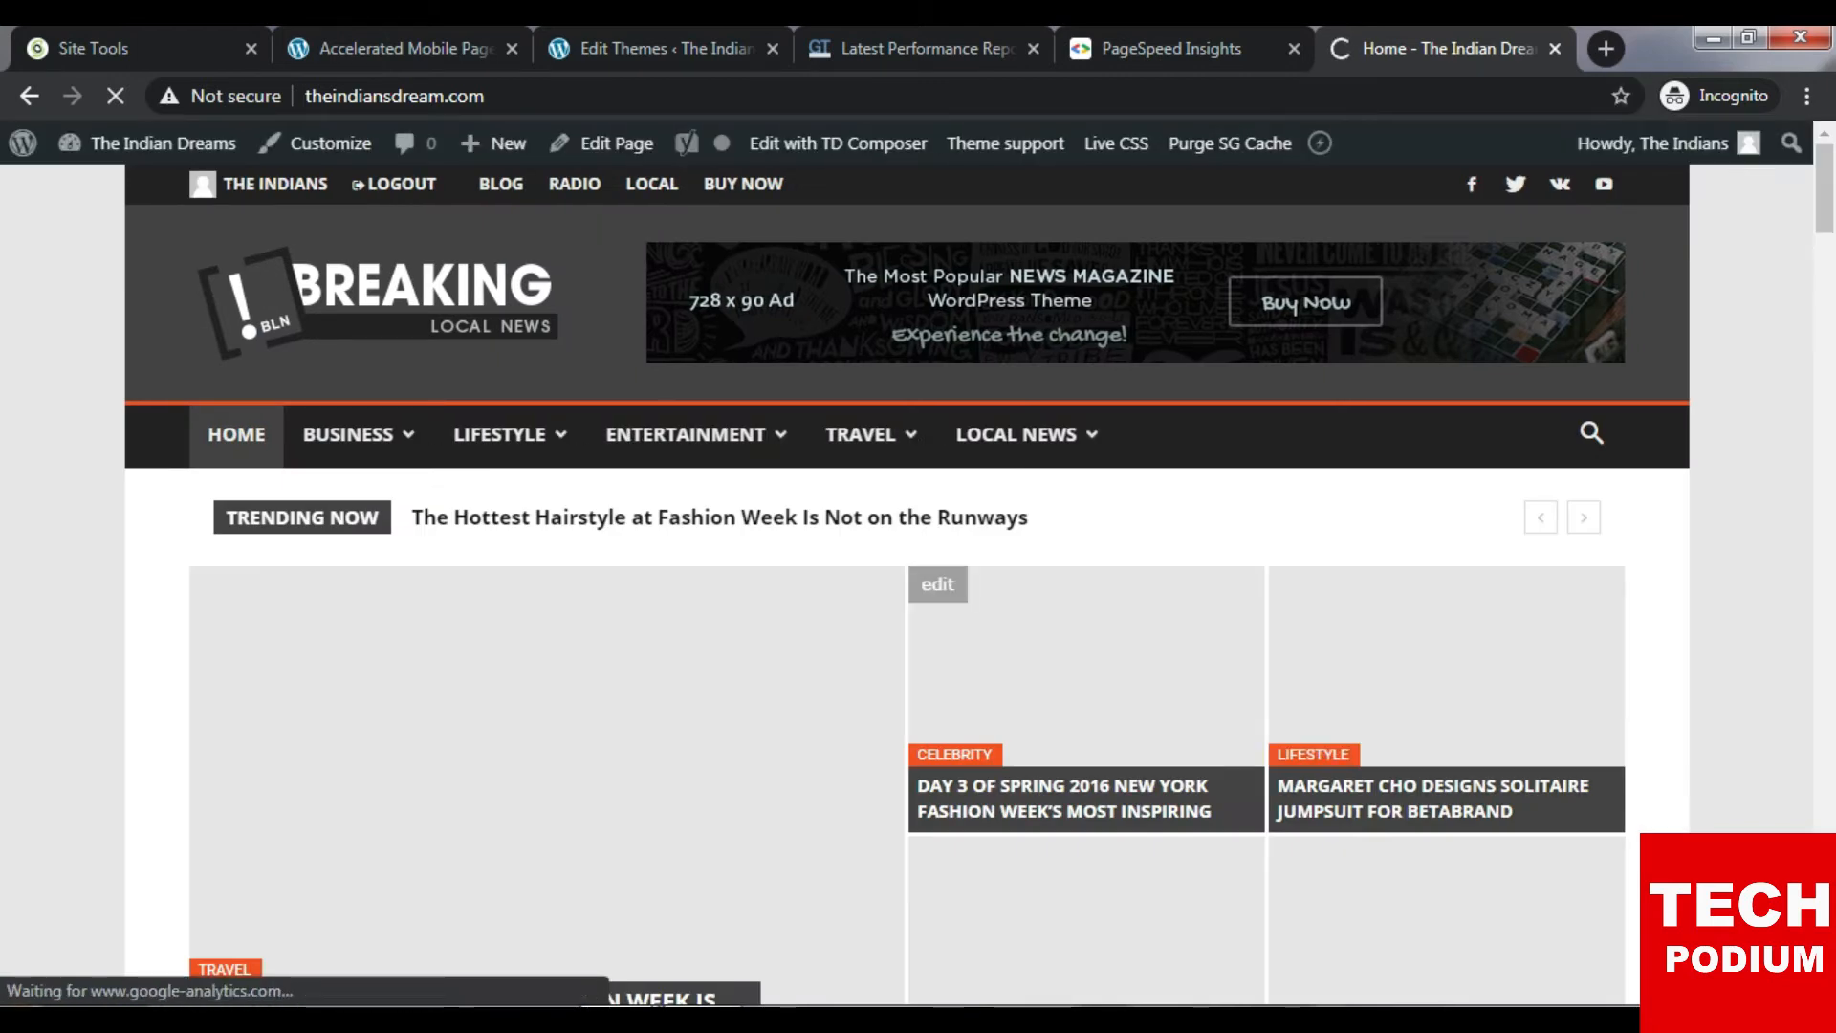
key("ctrl+u")
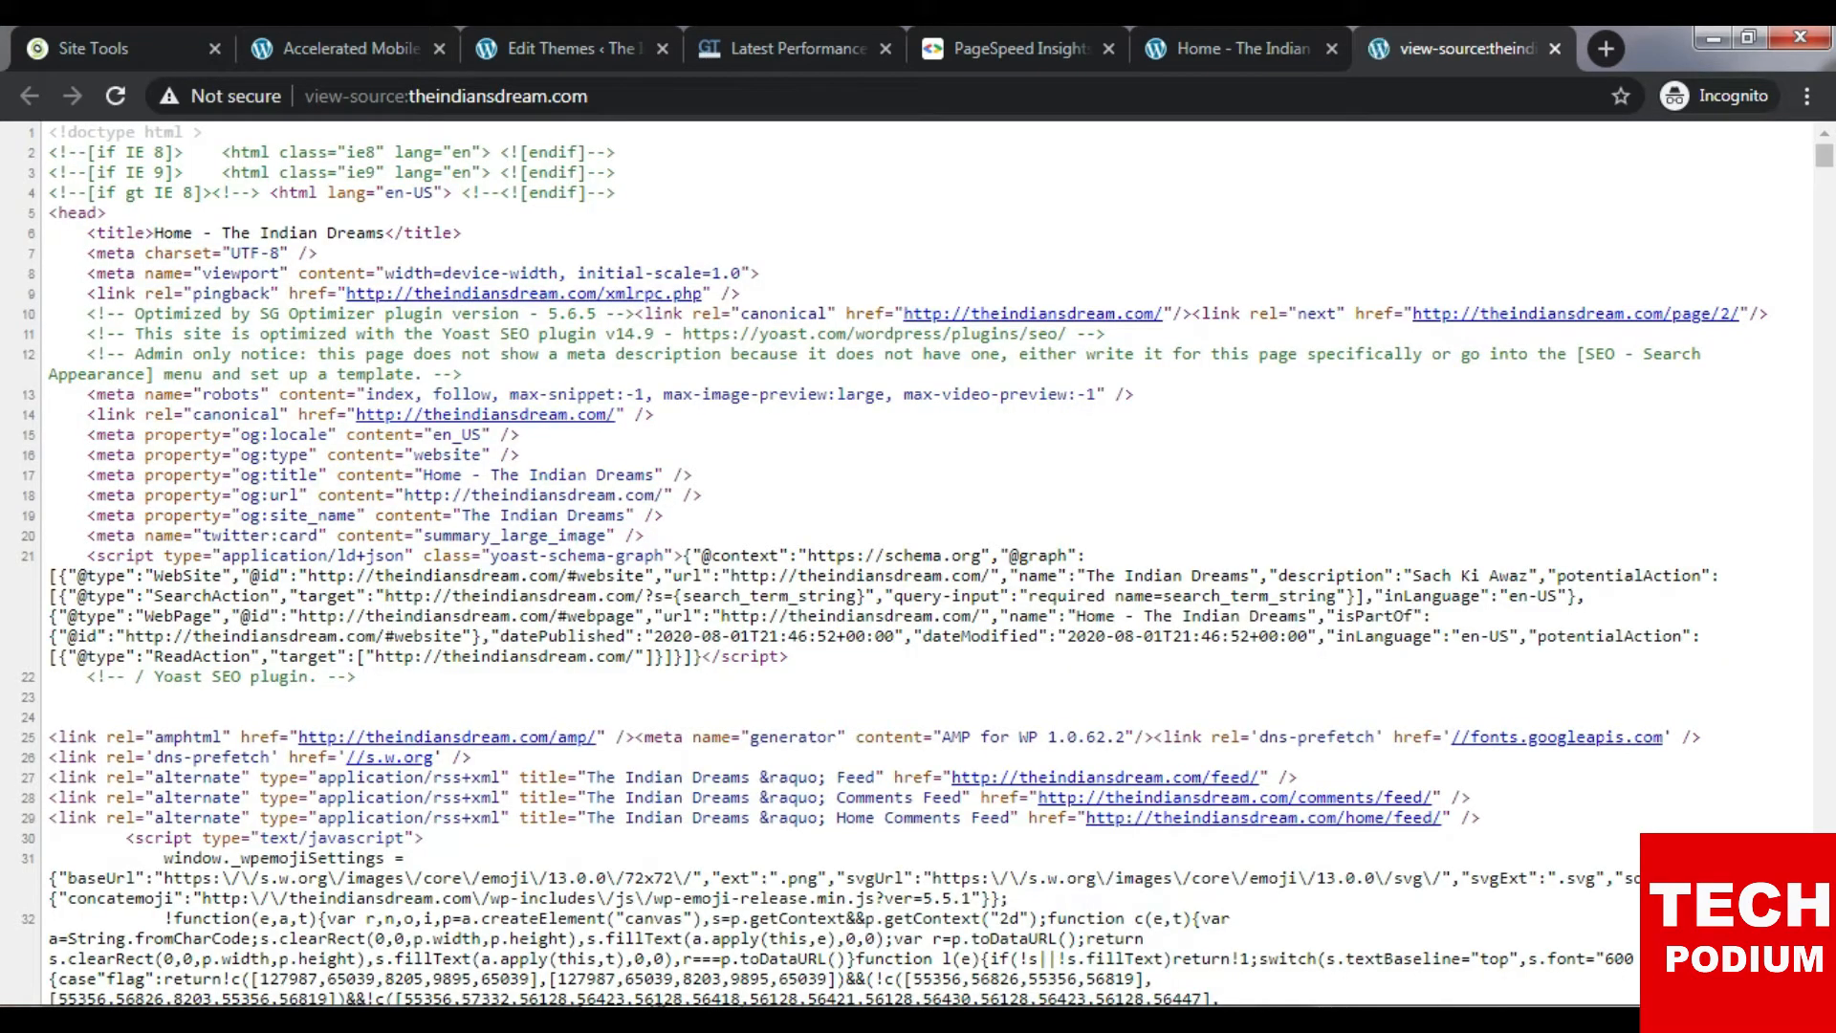
left_click_drag(56, 232, 356, 676)
scroll(918, 564, "down", 5)
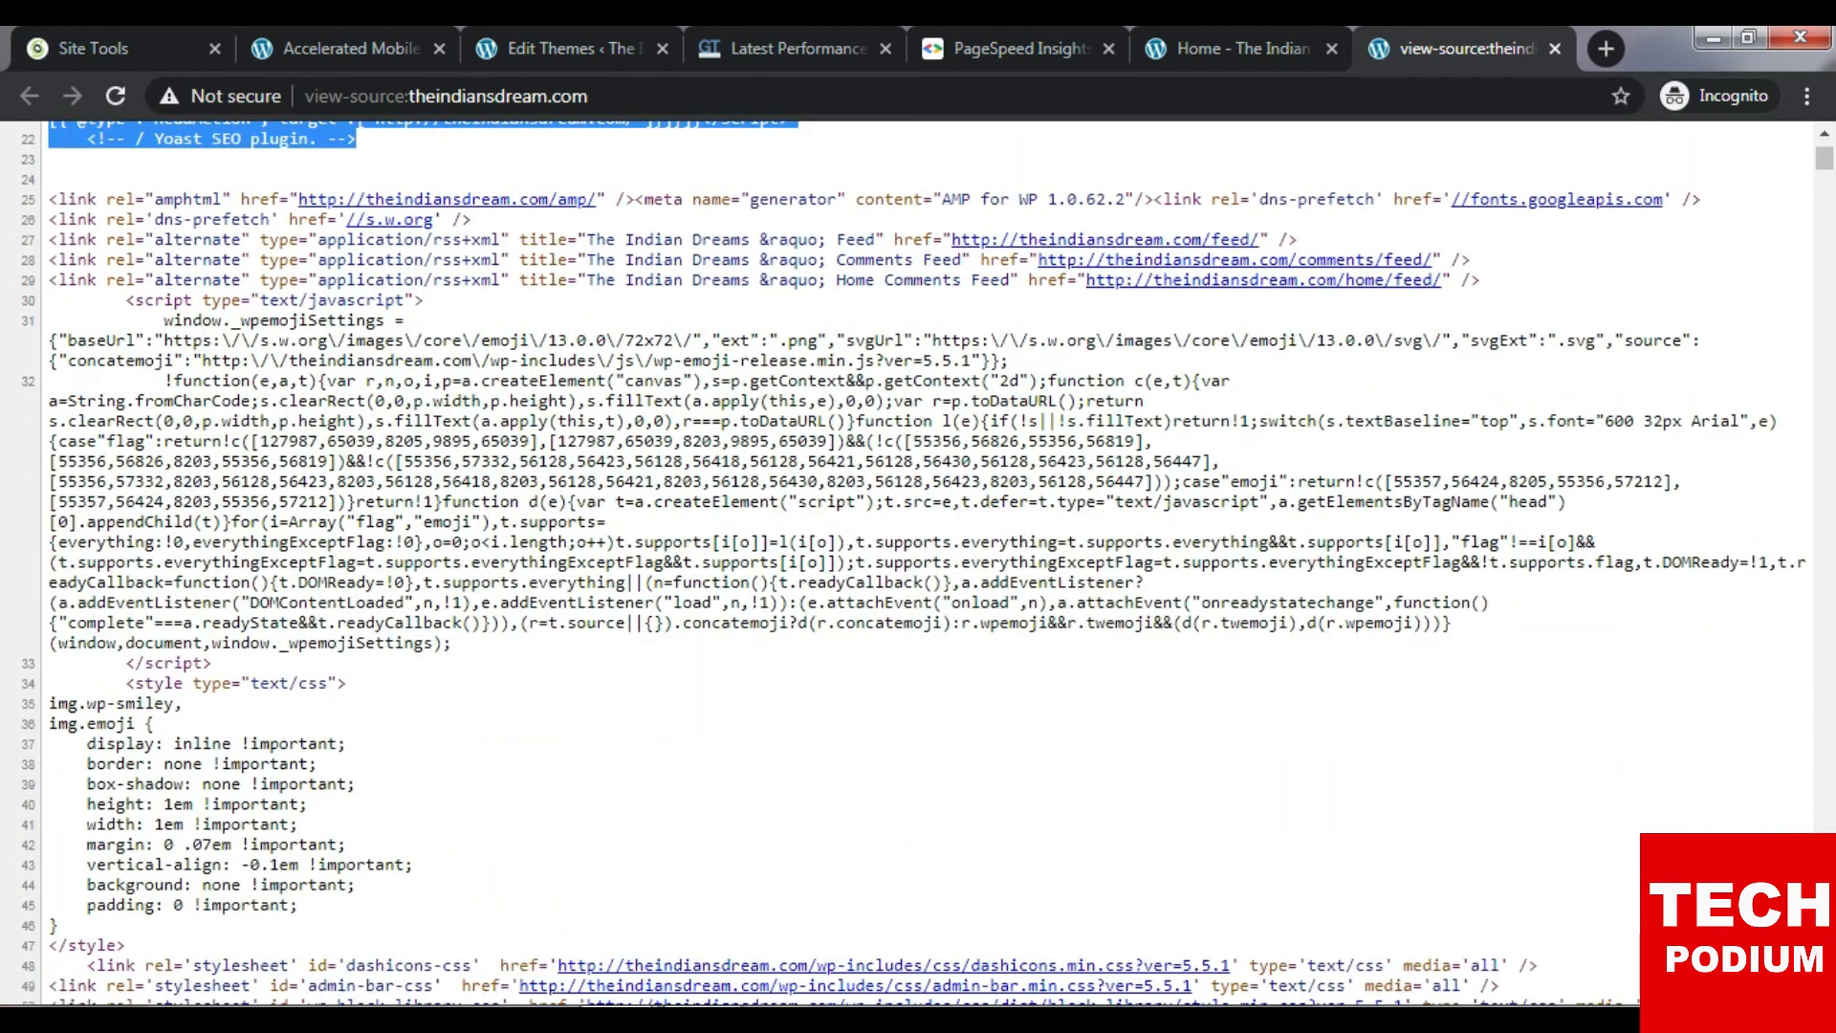
scroll(918, 565, "up", 5)
left_click(957, 478)
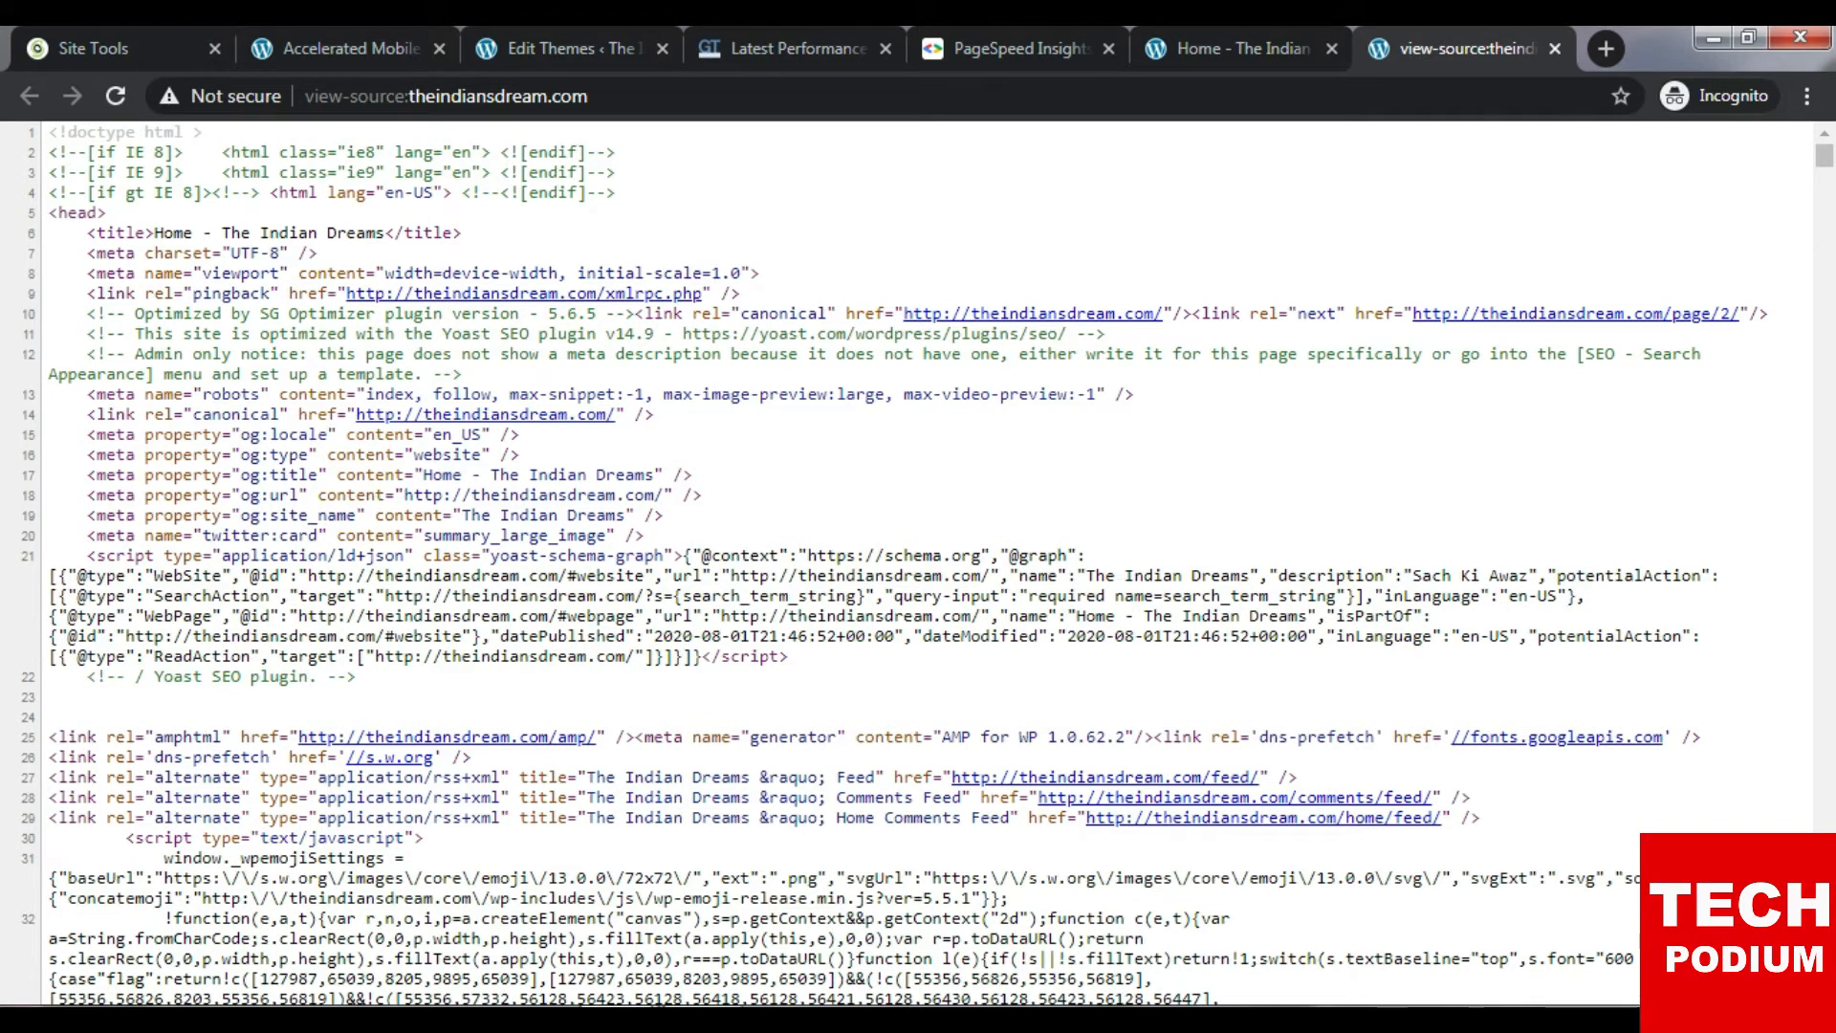
Return to the AMP SEO settings and examine the Head Section field and the Yoast options under SEO Plugin Integration.
left_click(560, 48)
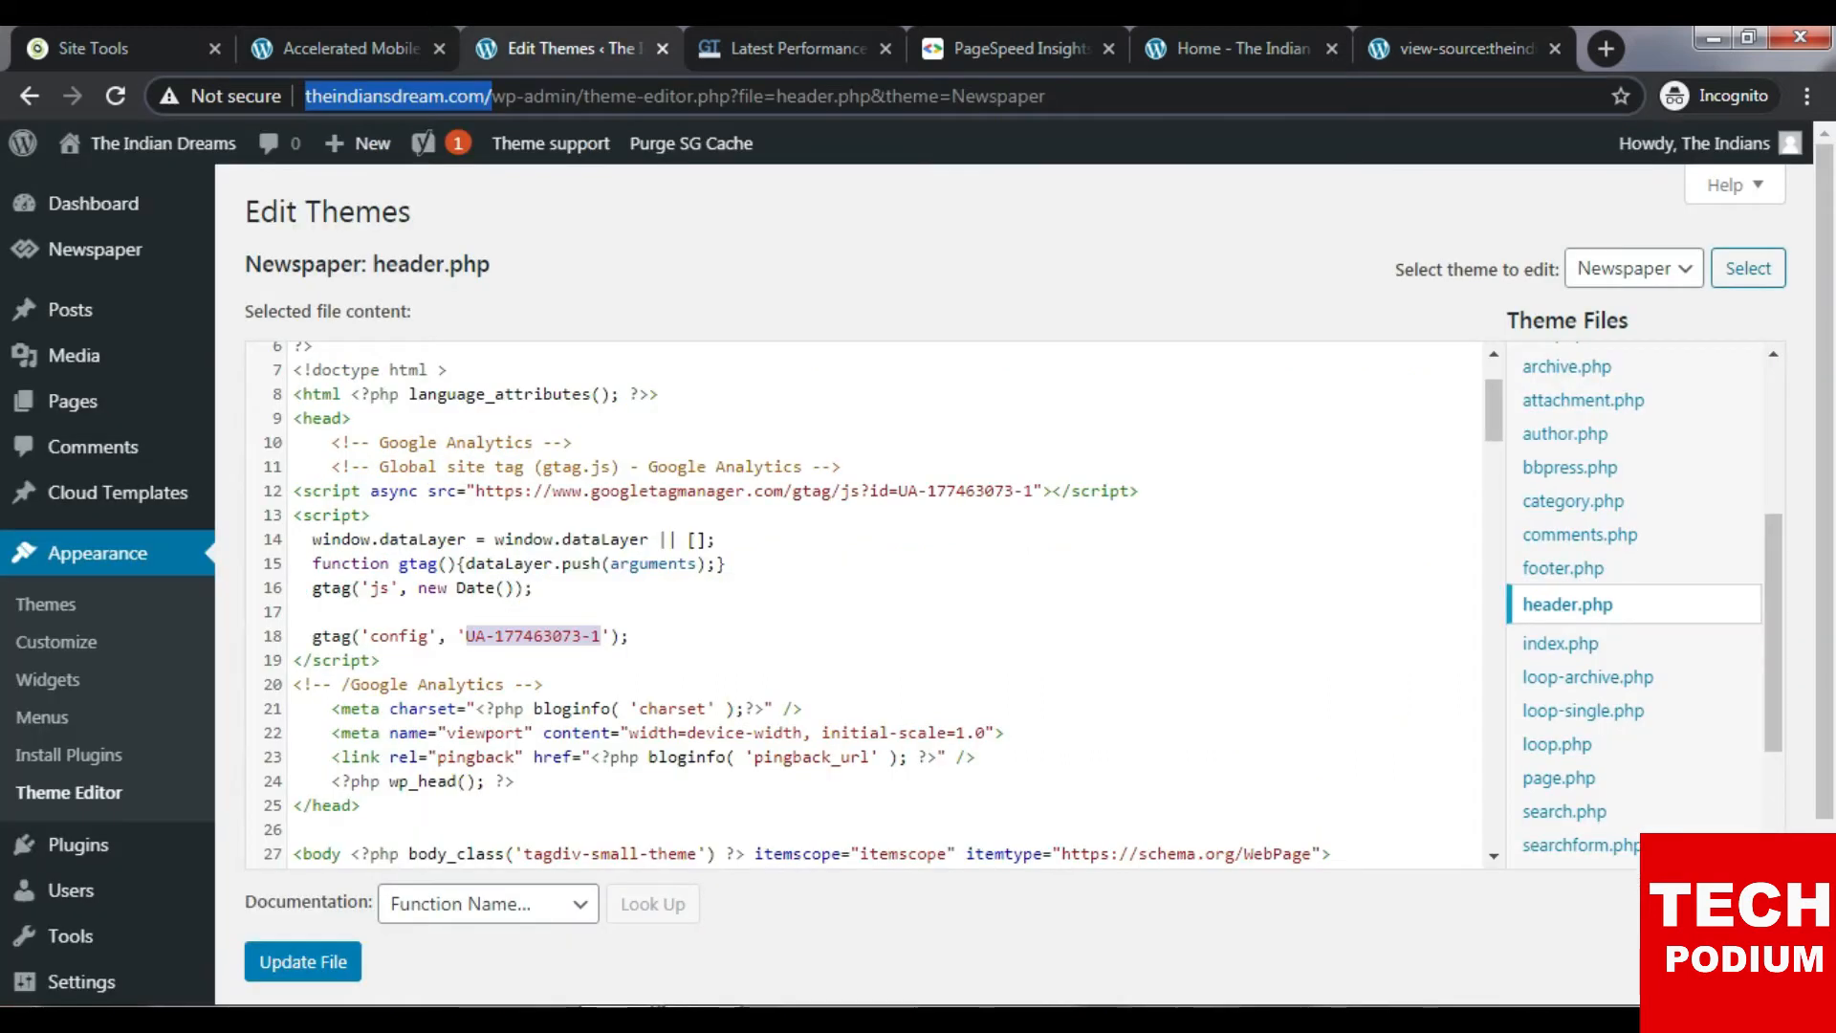
left_click(346, 48)
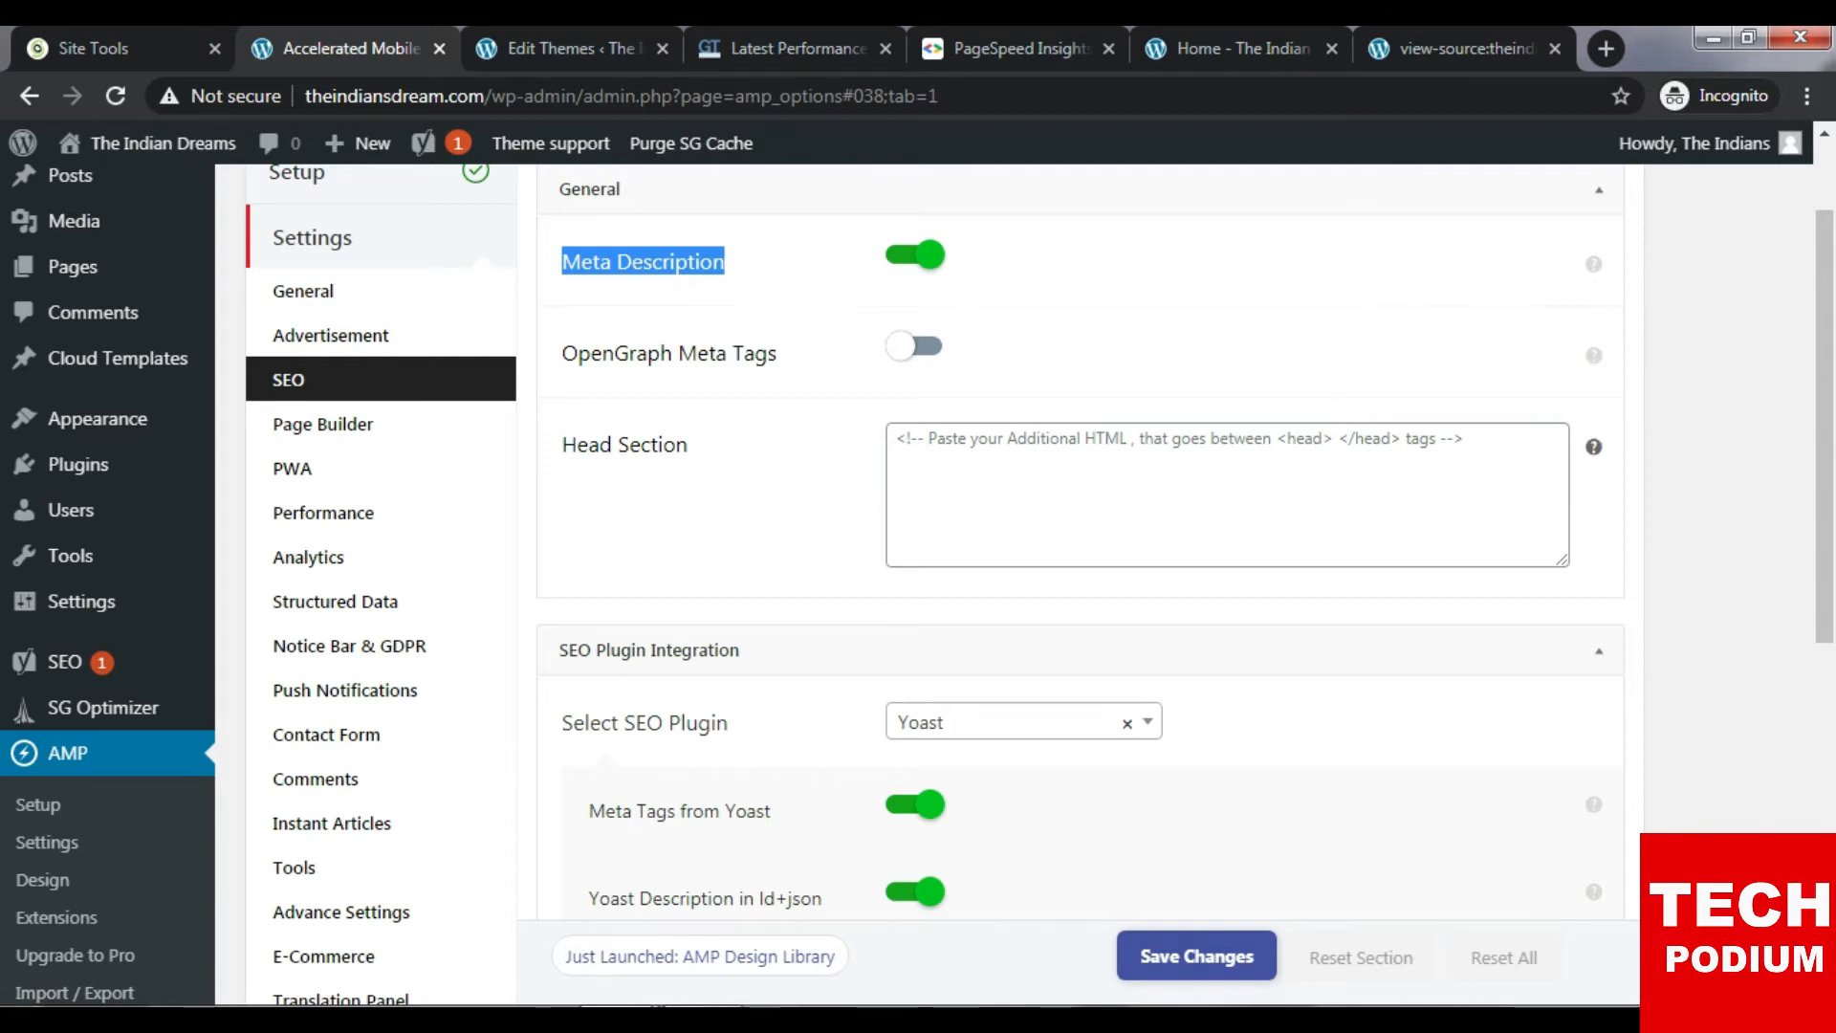
scroll(1224, 498, "down", 1)
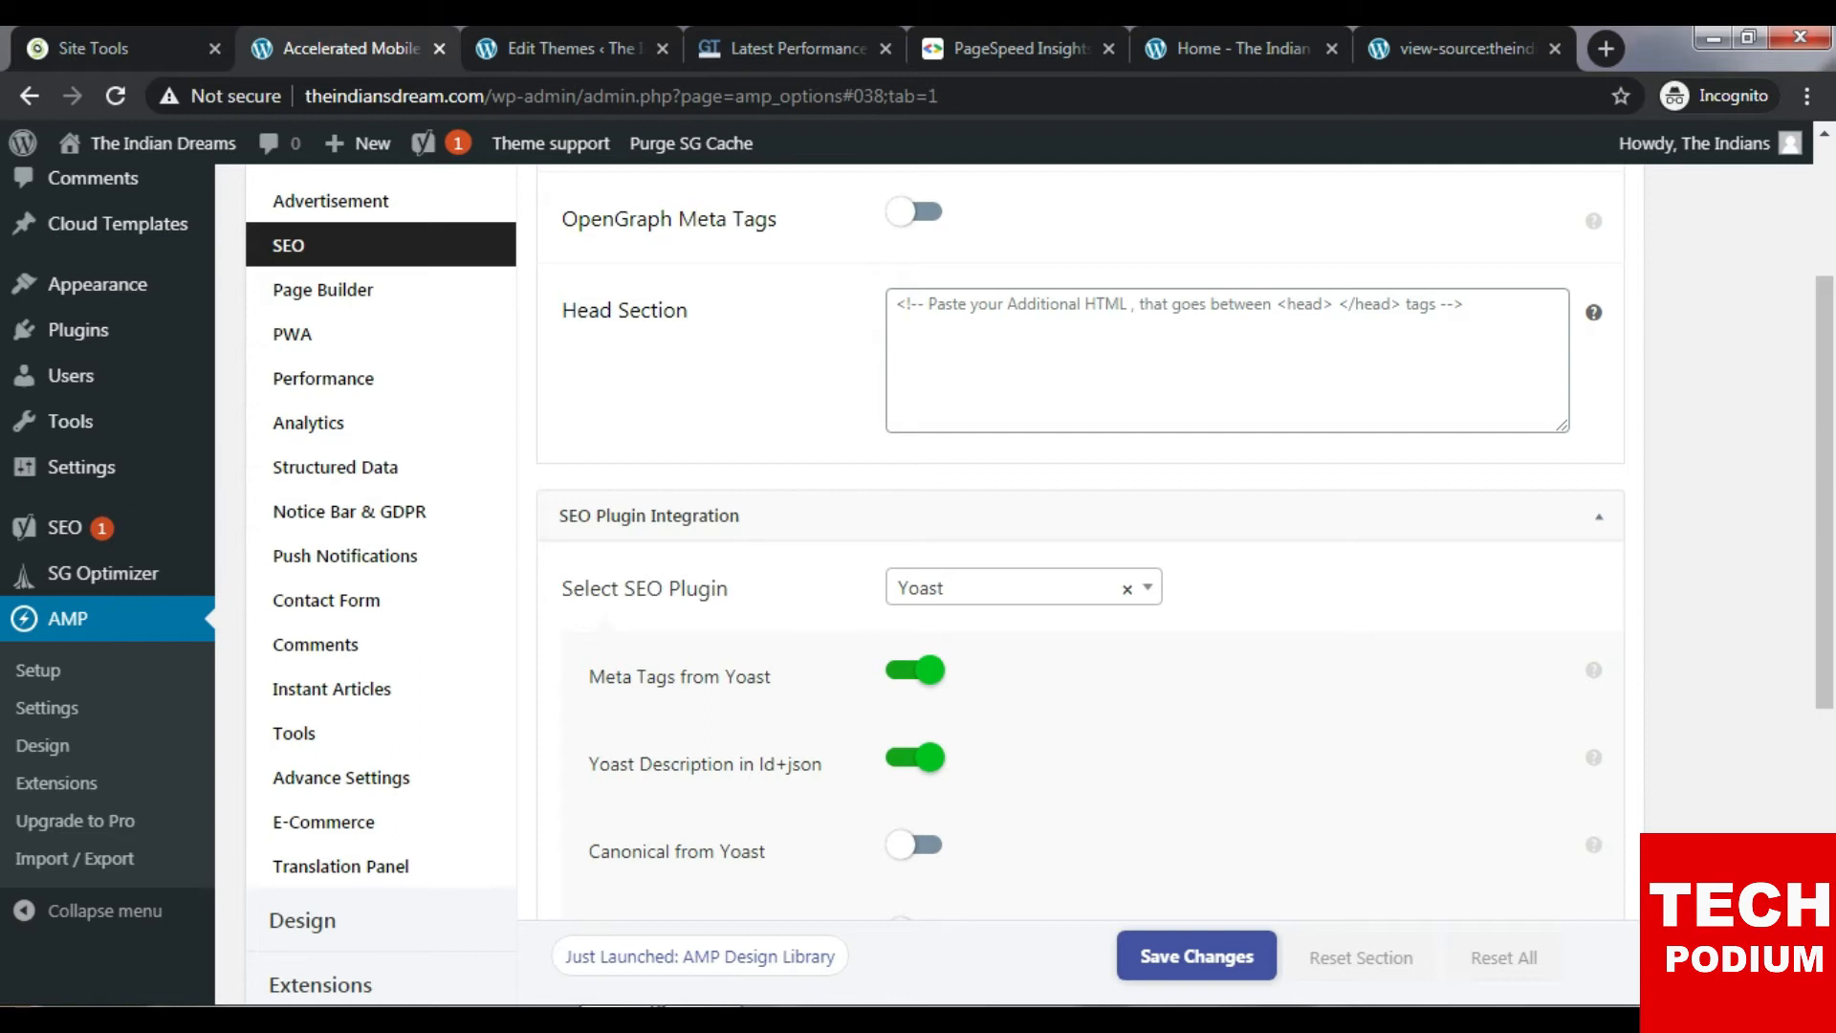
left_click(1227, 361)
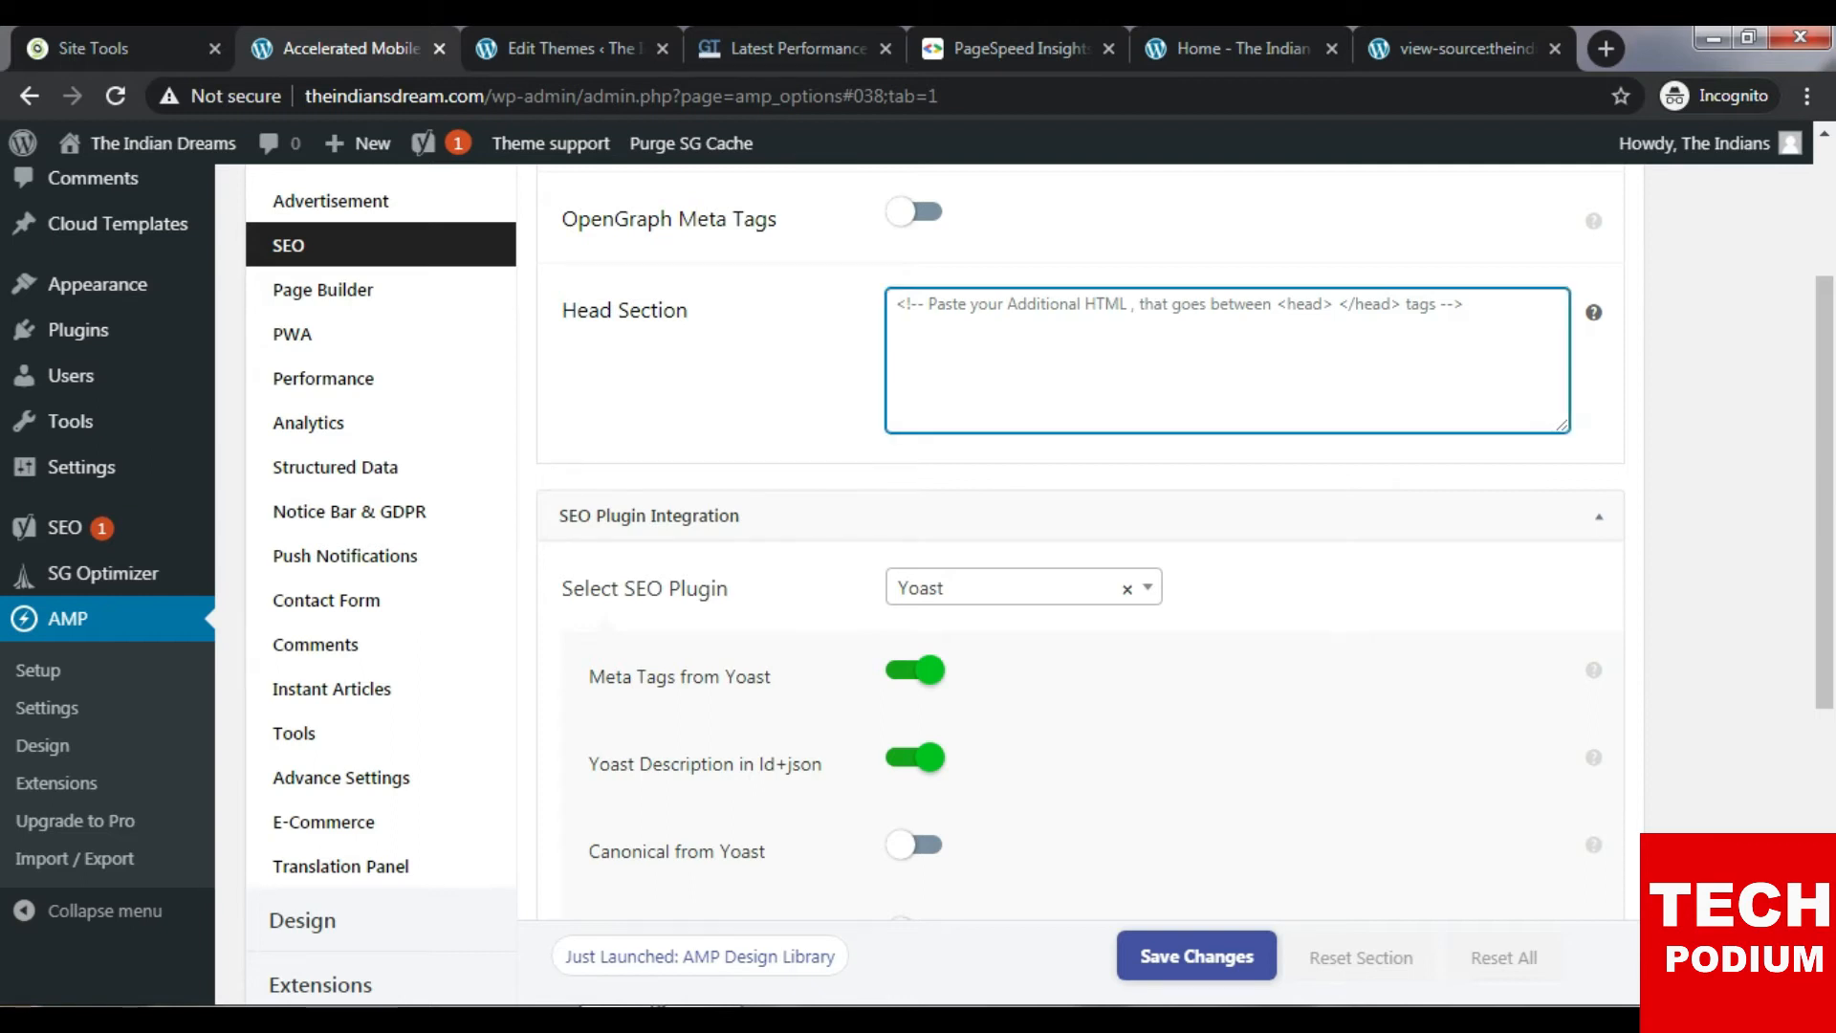
scroll(1594, 670, "down", 1)
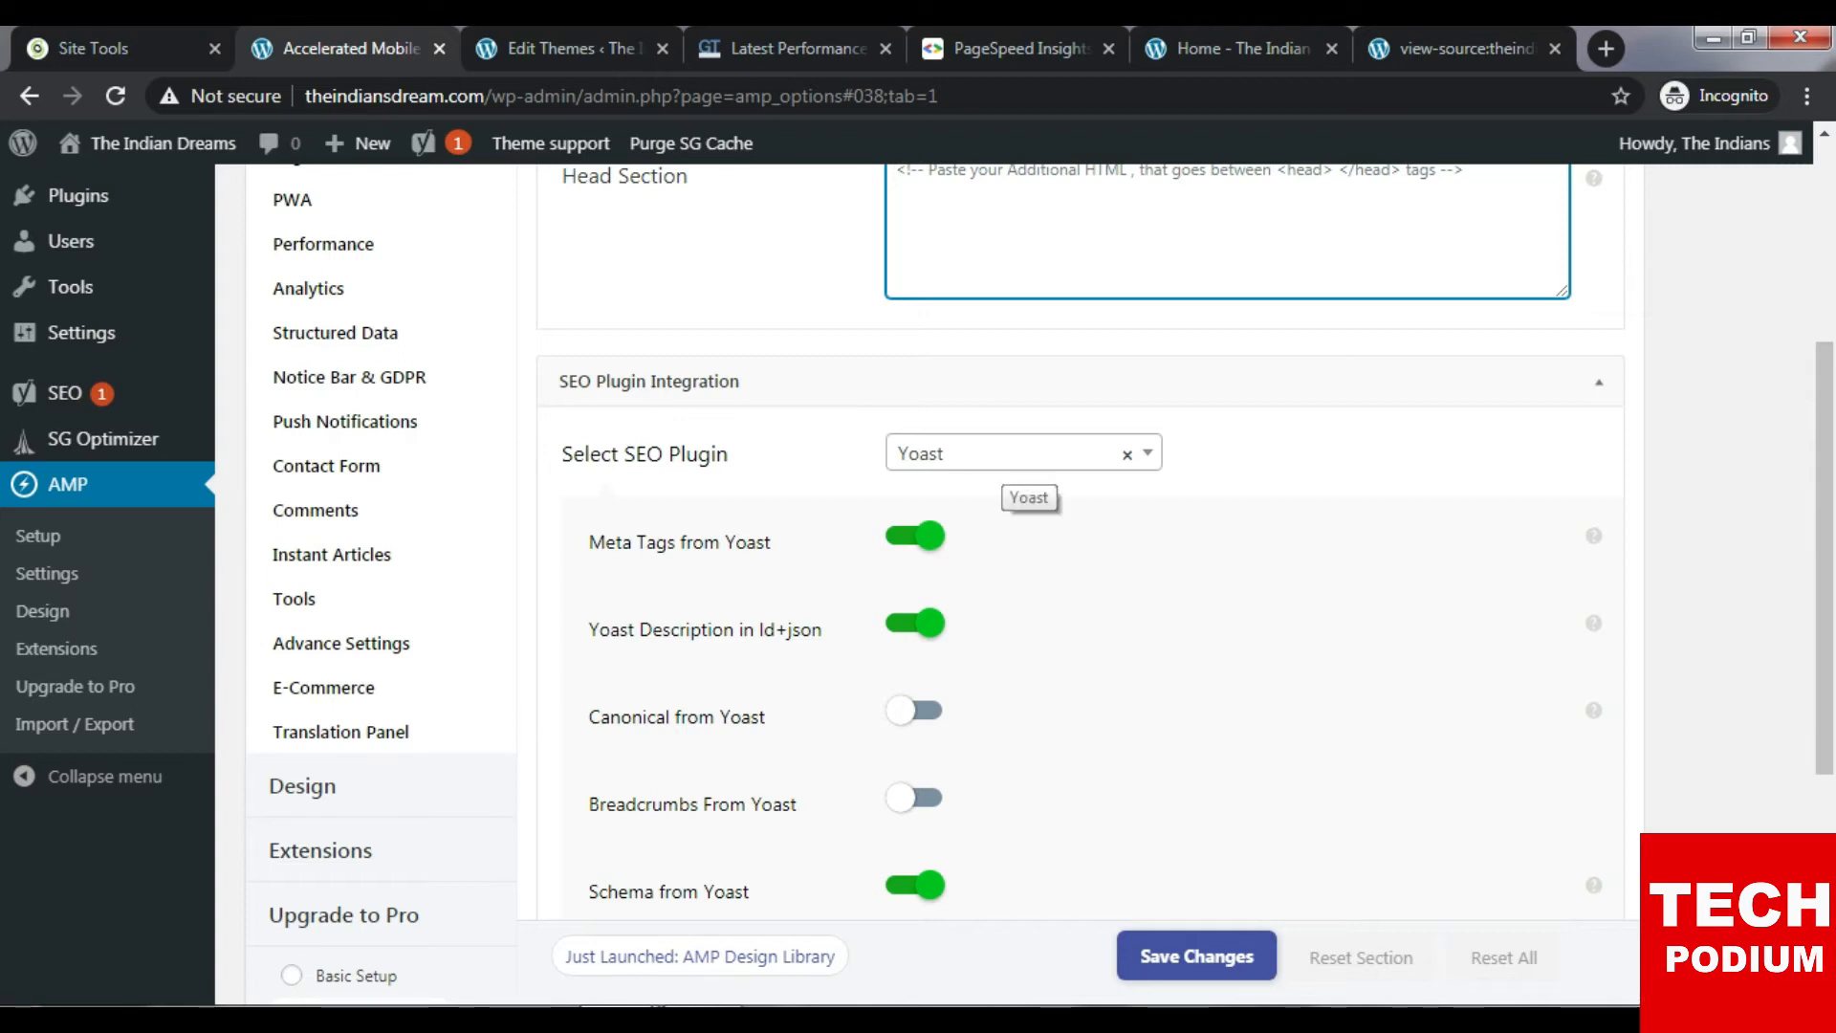
scroll(1593, 536, "down", 1)
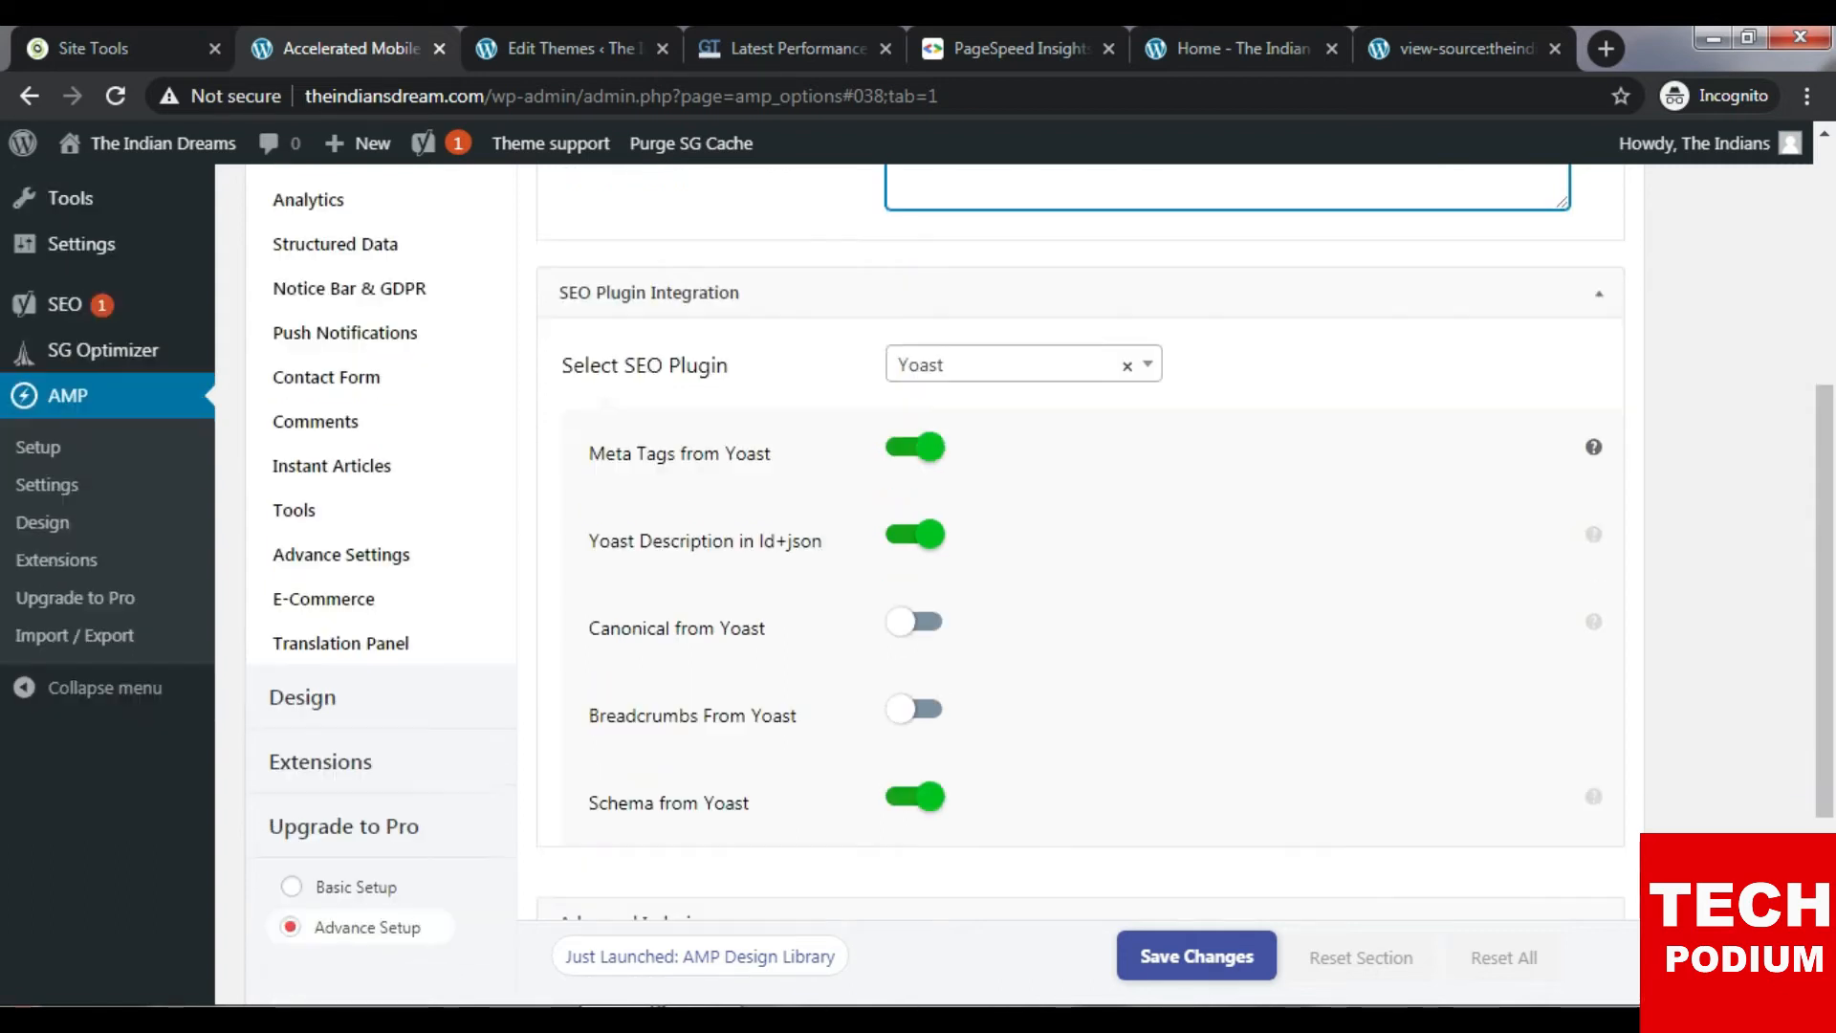
left_click(1023, 318)
left_click(1023, 318)
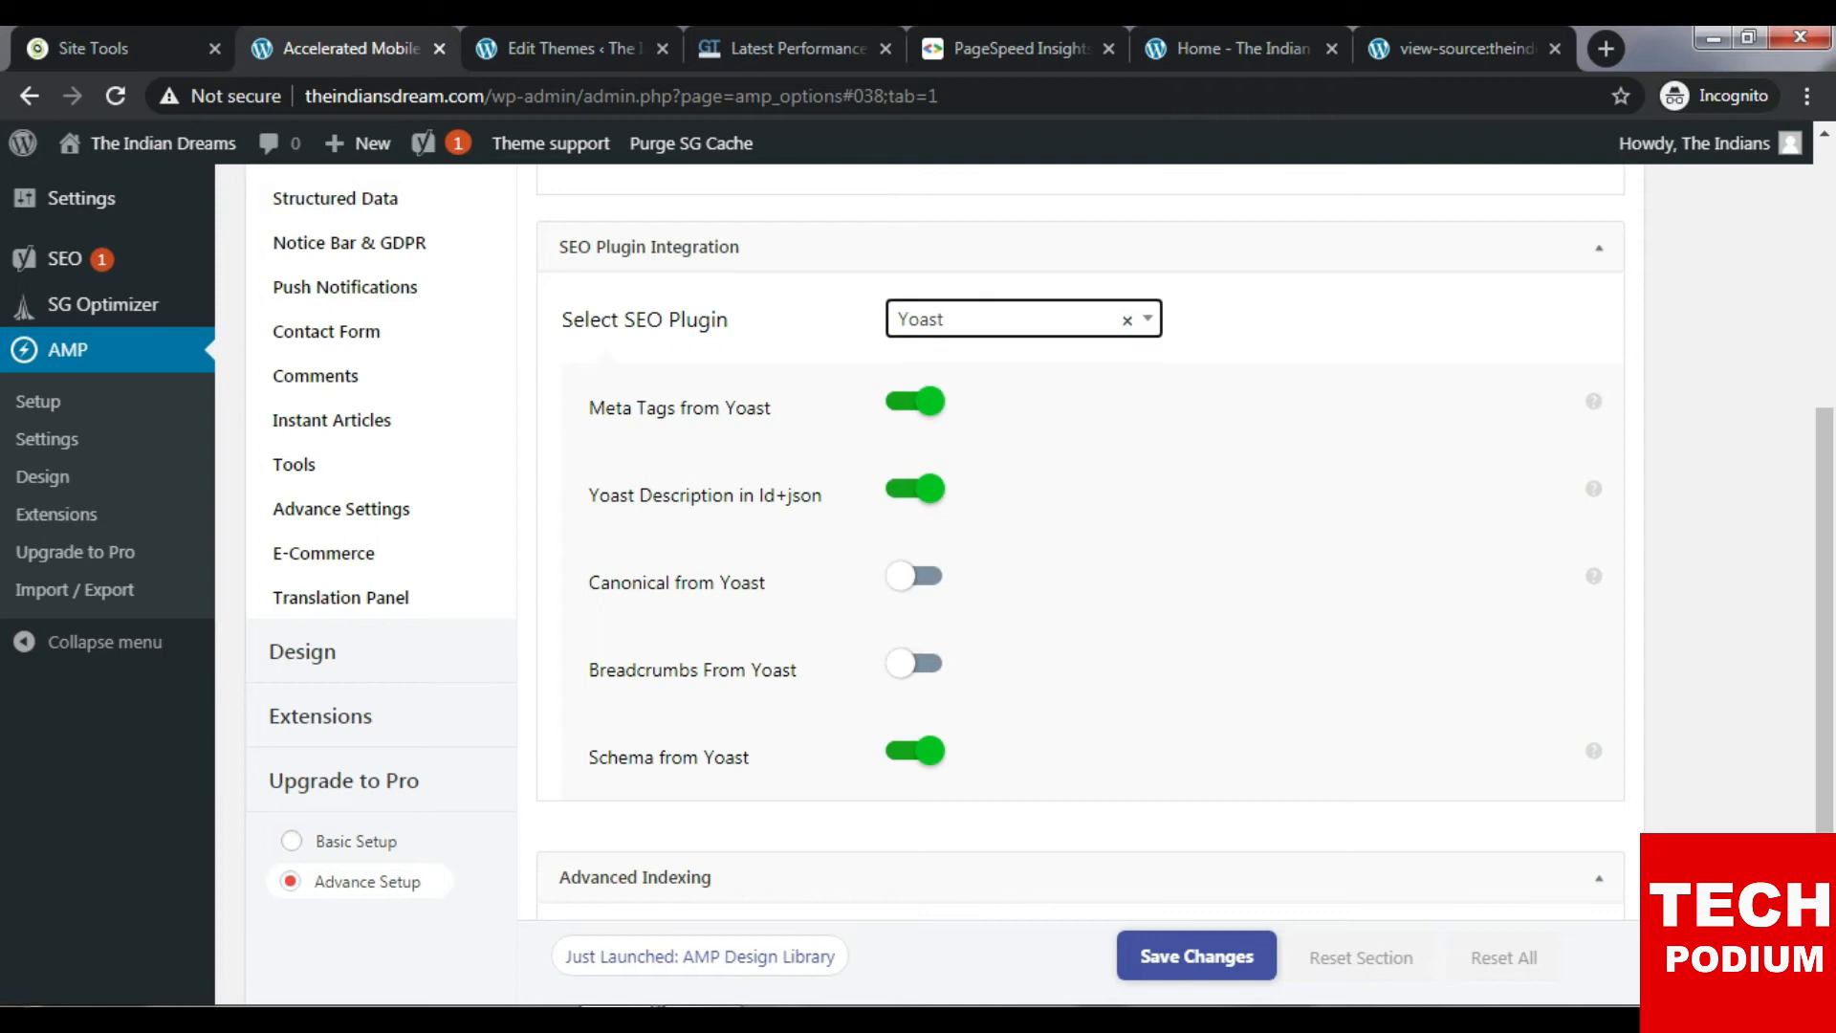
Examine the SEO plugins offered under SEO Plugin Integration and the Yoast options below, keeping Yoast selected.
left_click(1023, 319)
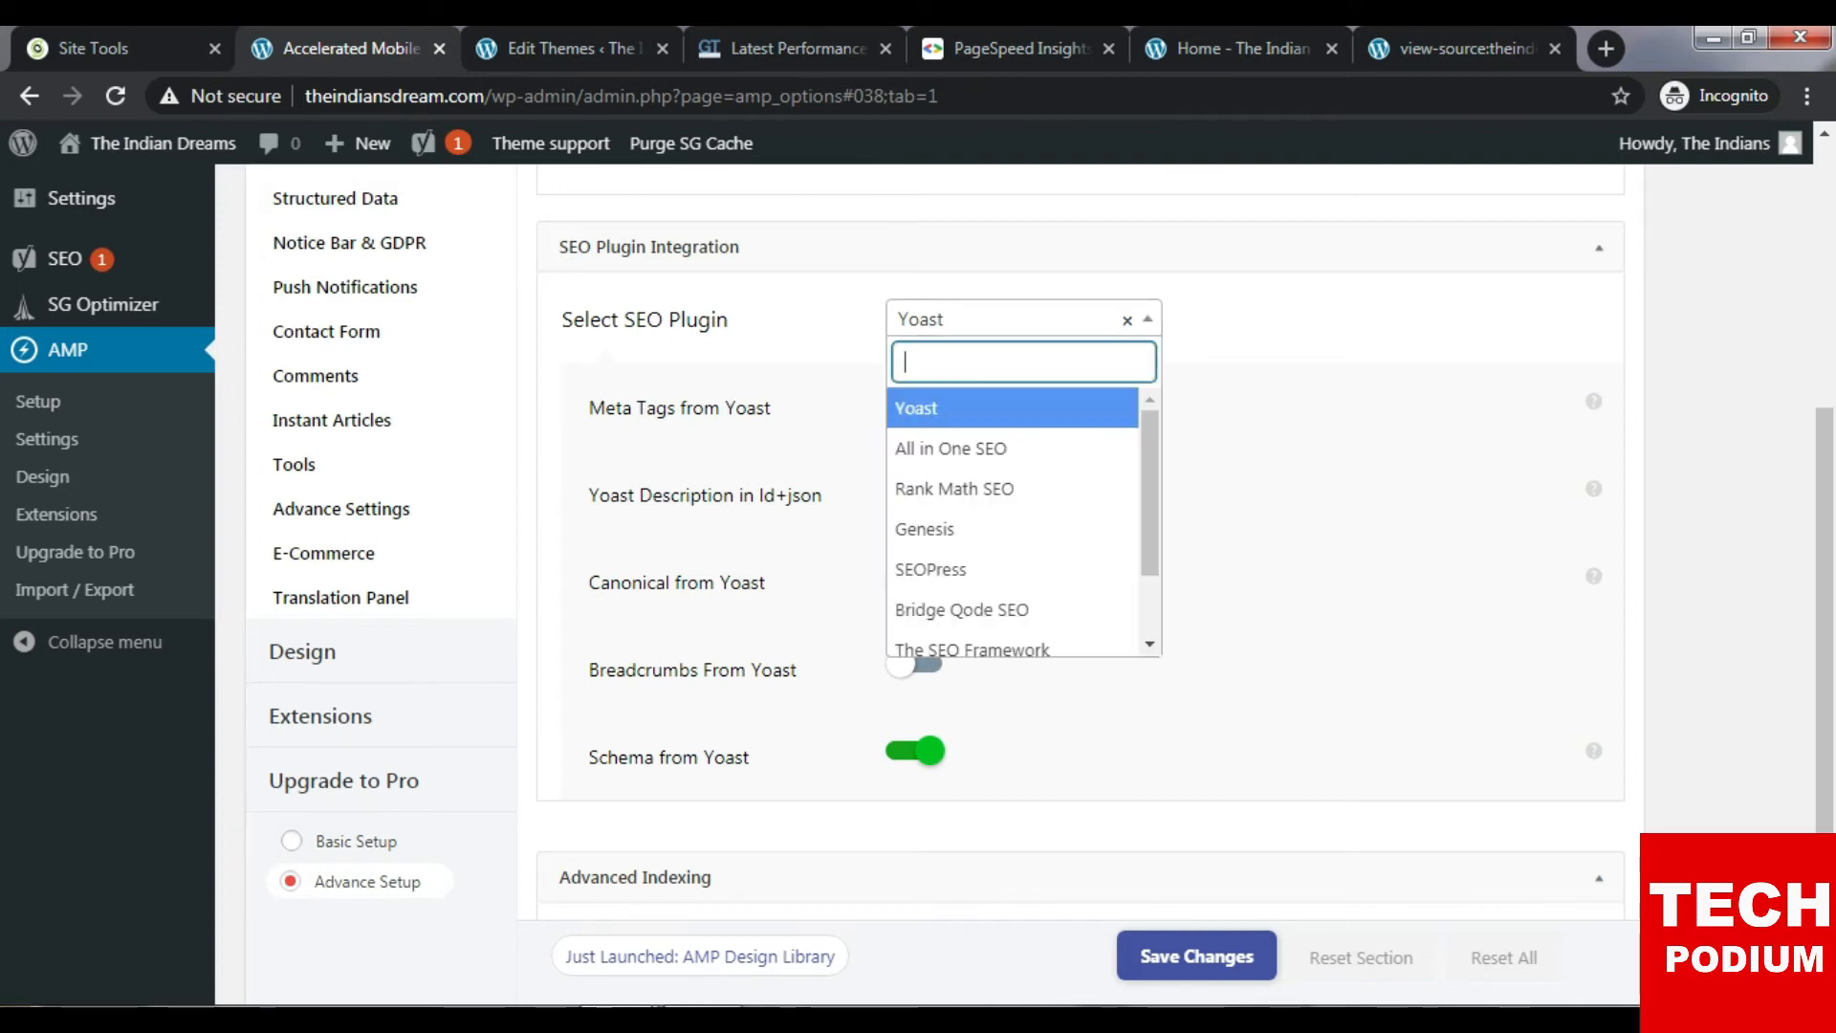
left_click(1023, 319)
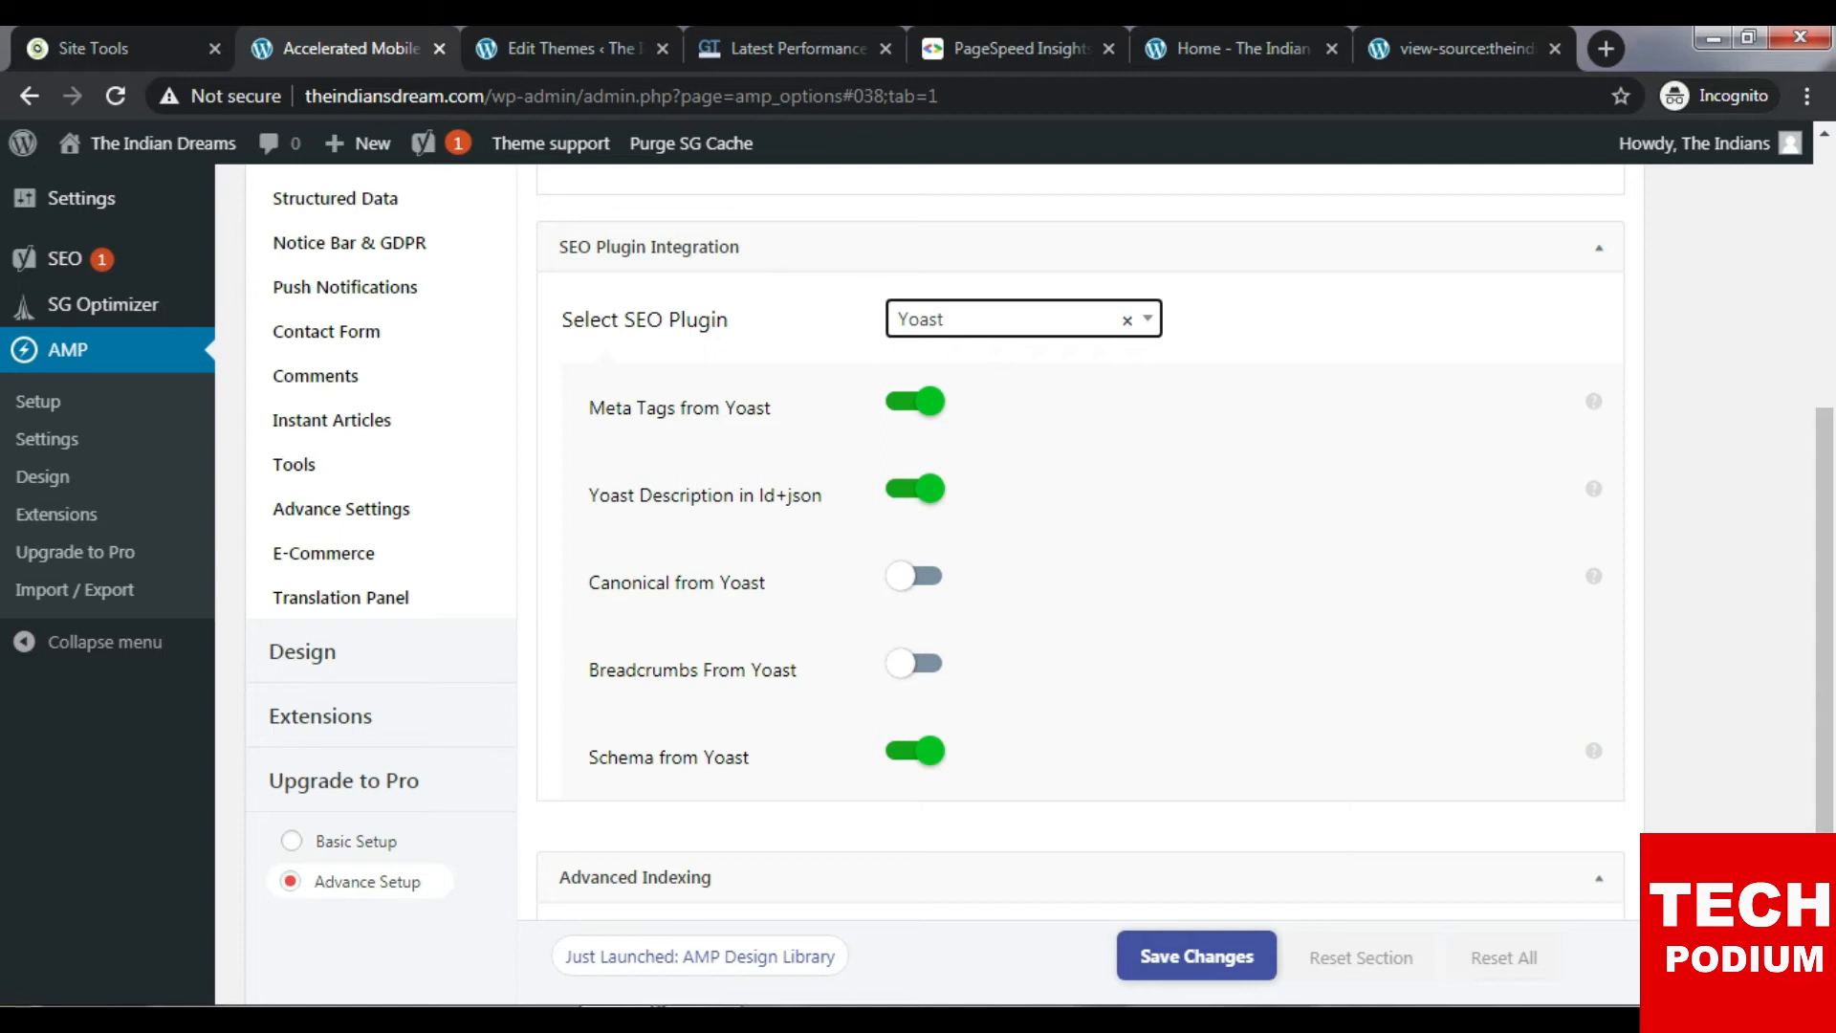
scroll(1593, 616, "down", 2)
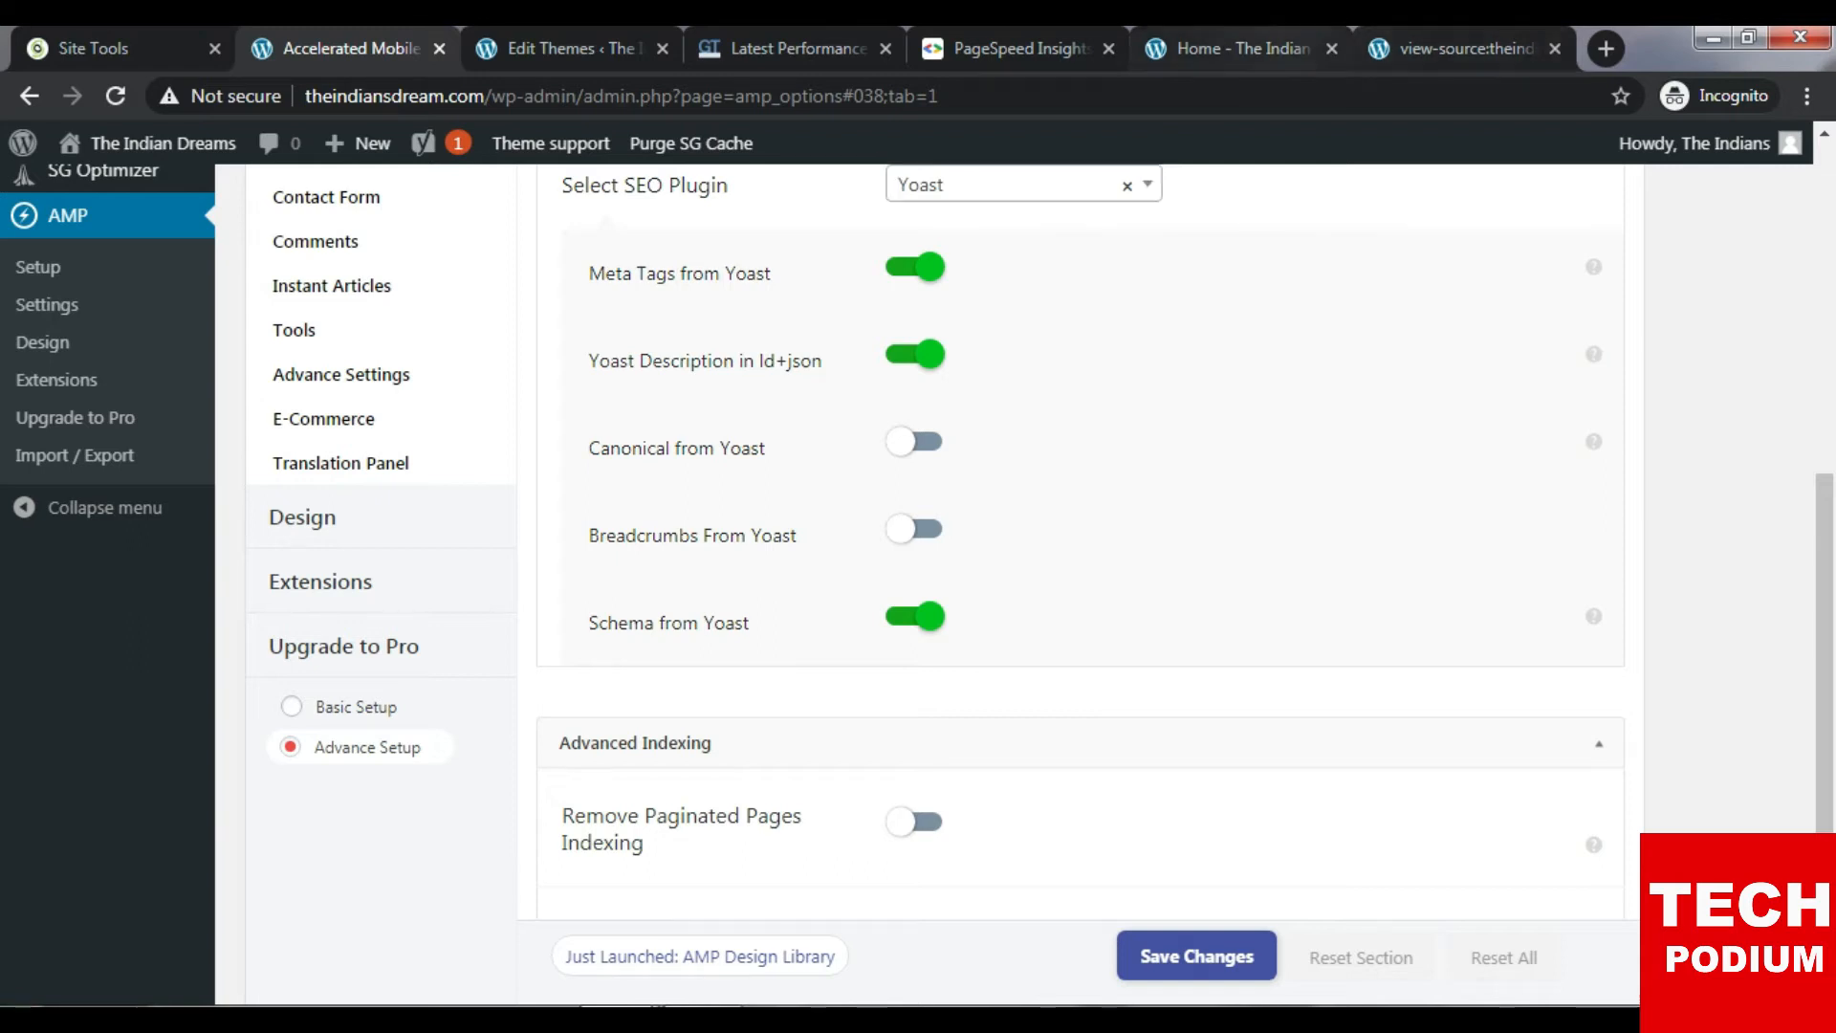
On the site's home page, open the Travel article about the hottest hairstyle at Fashion Week and examine its breadcrumb trail.
left_click(1242, 49)
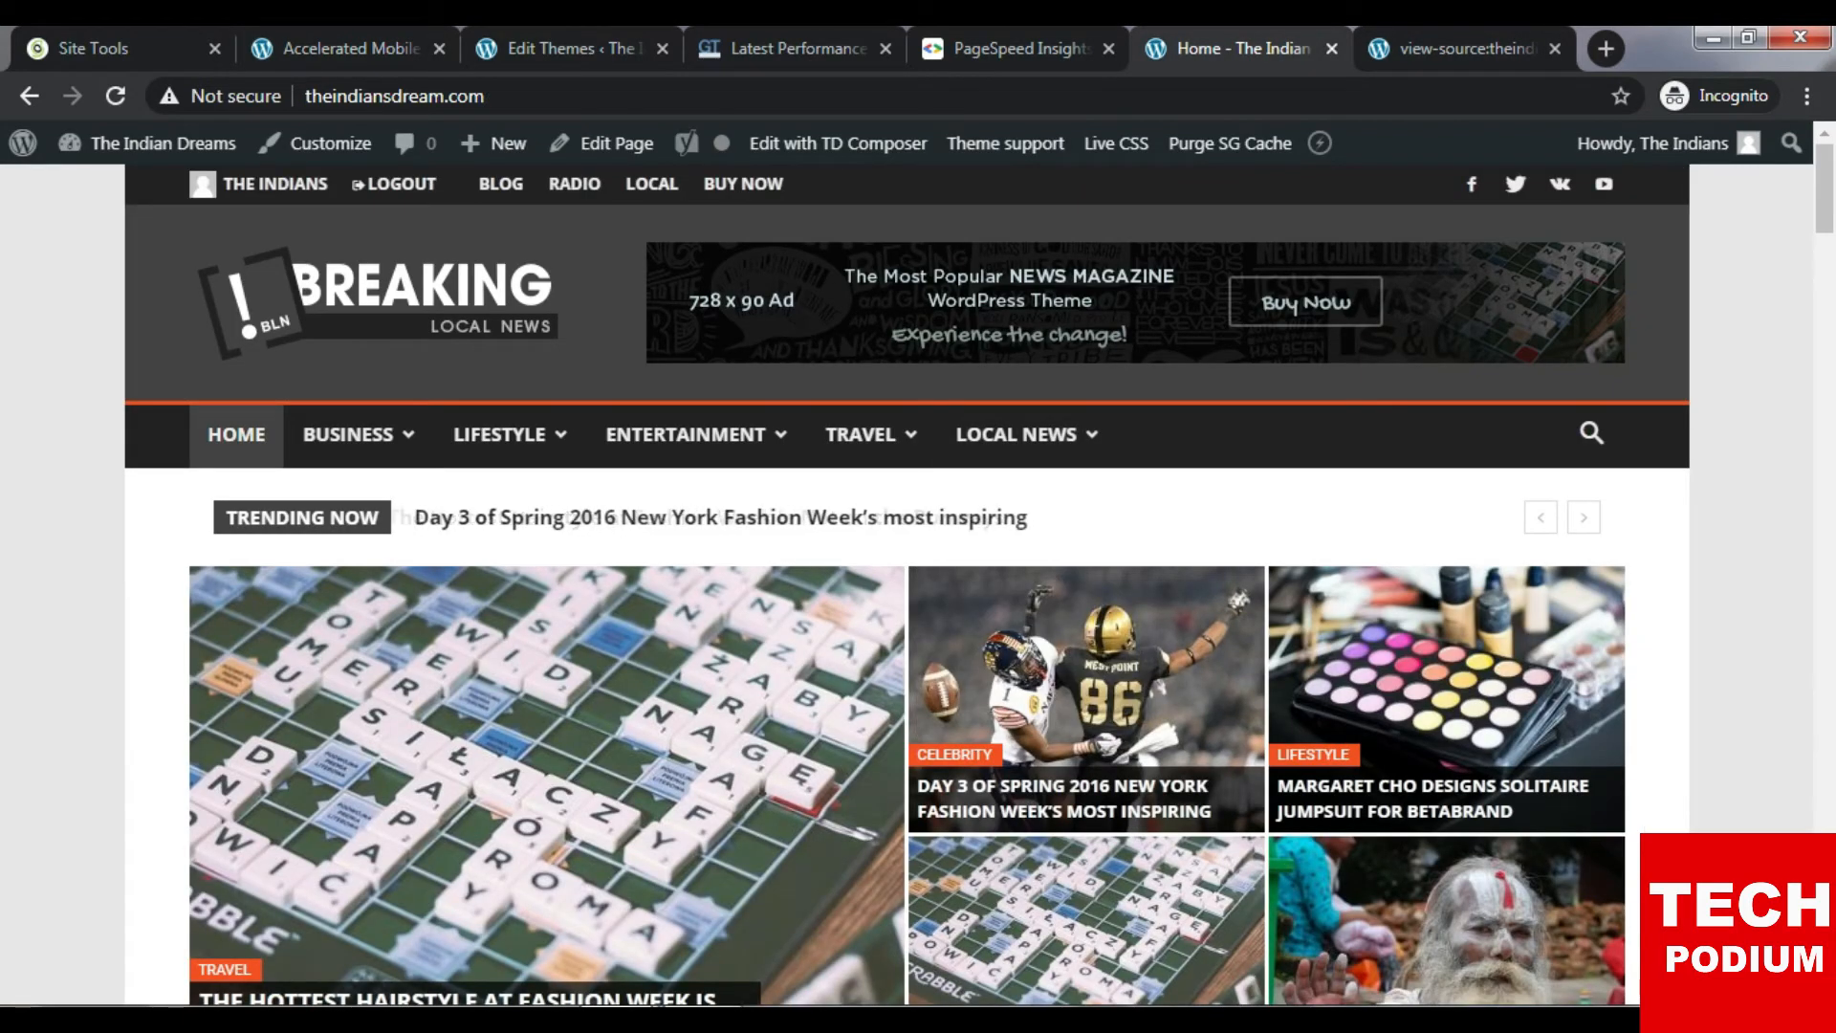
mouse_move(510, 435)
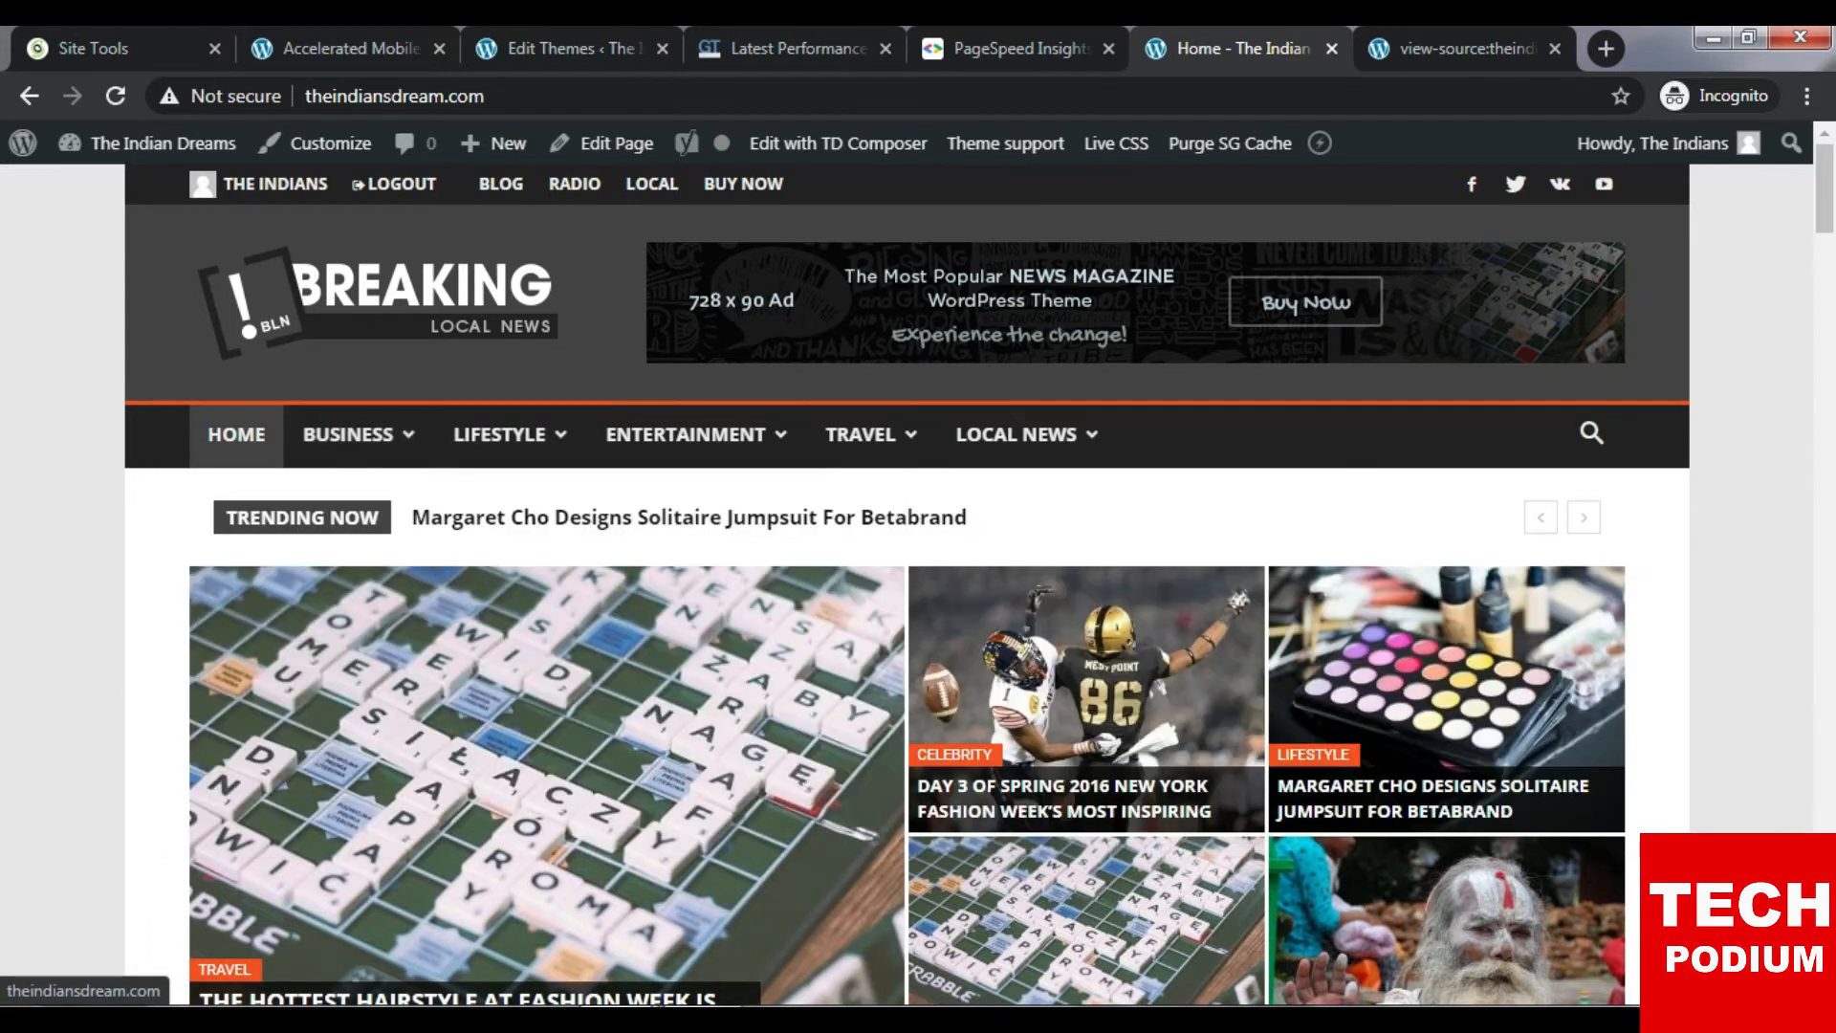
scroll(907, 574, "down", 5)
scroll(906, 574, "up", 5)
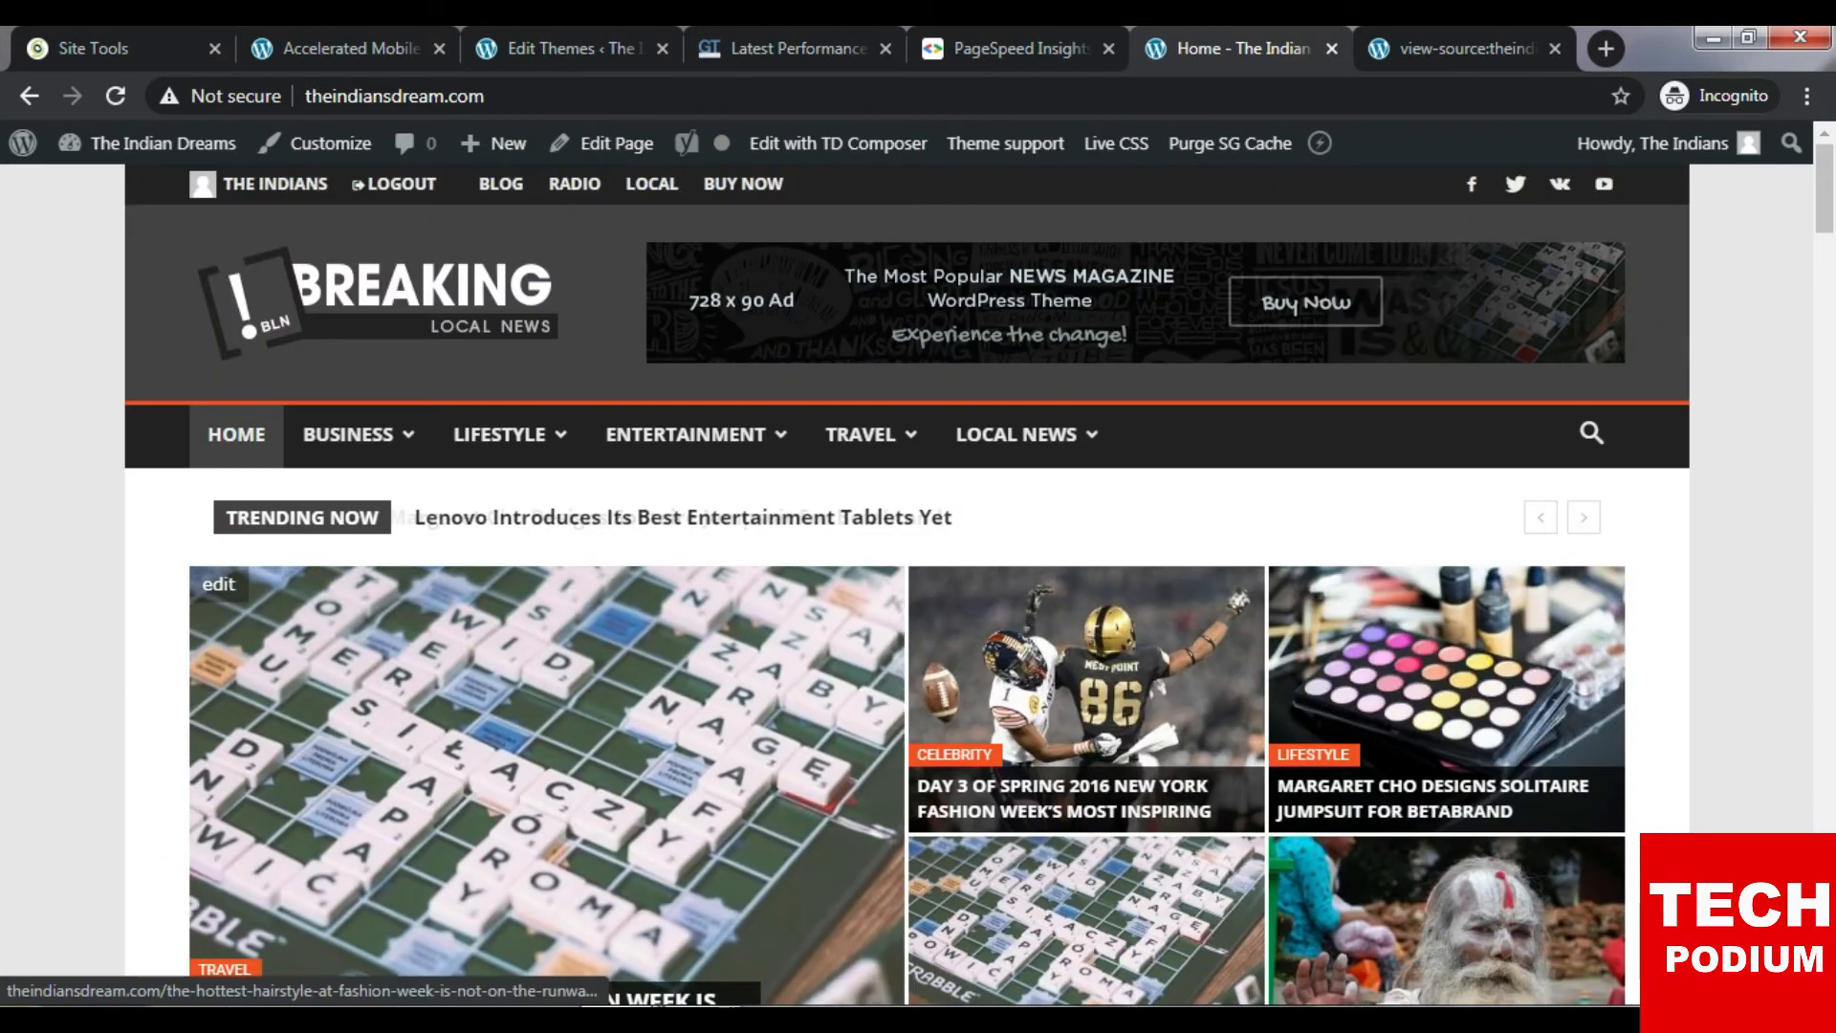
scroll(907, 574, "down", 6)
left_click(478, 330)
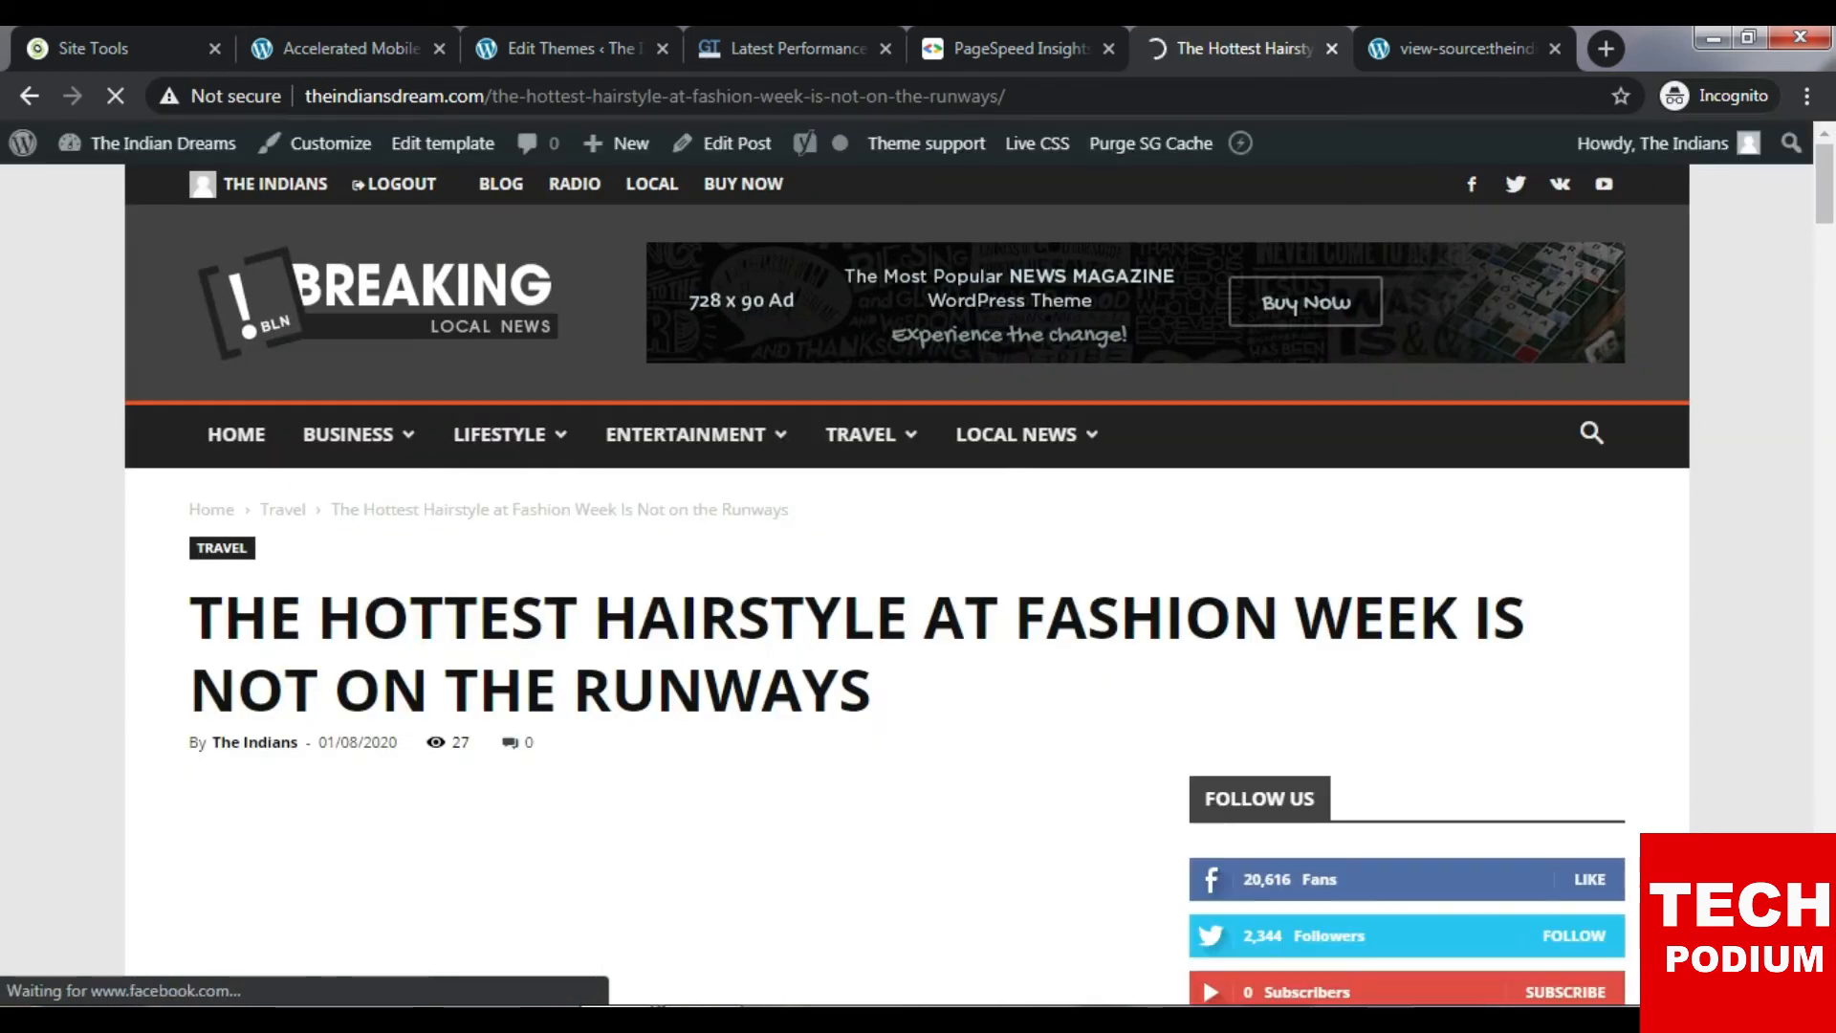
left_click_drag(190, 509, 790, 509)
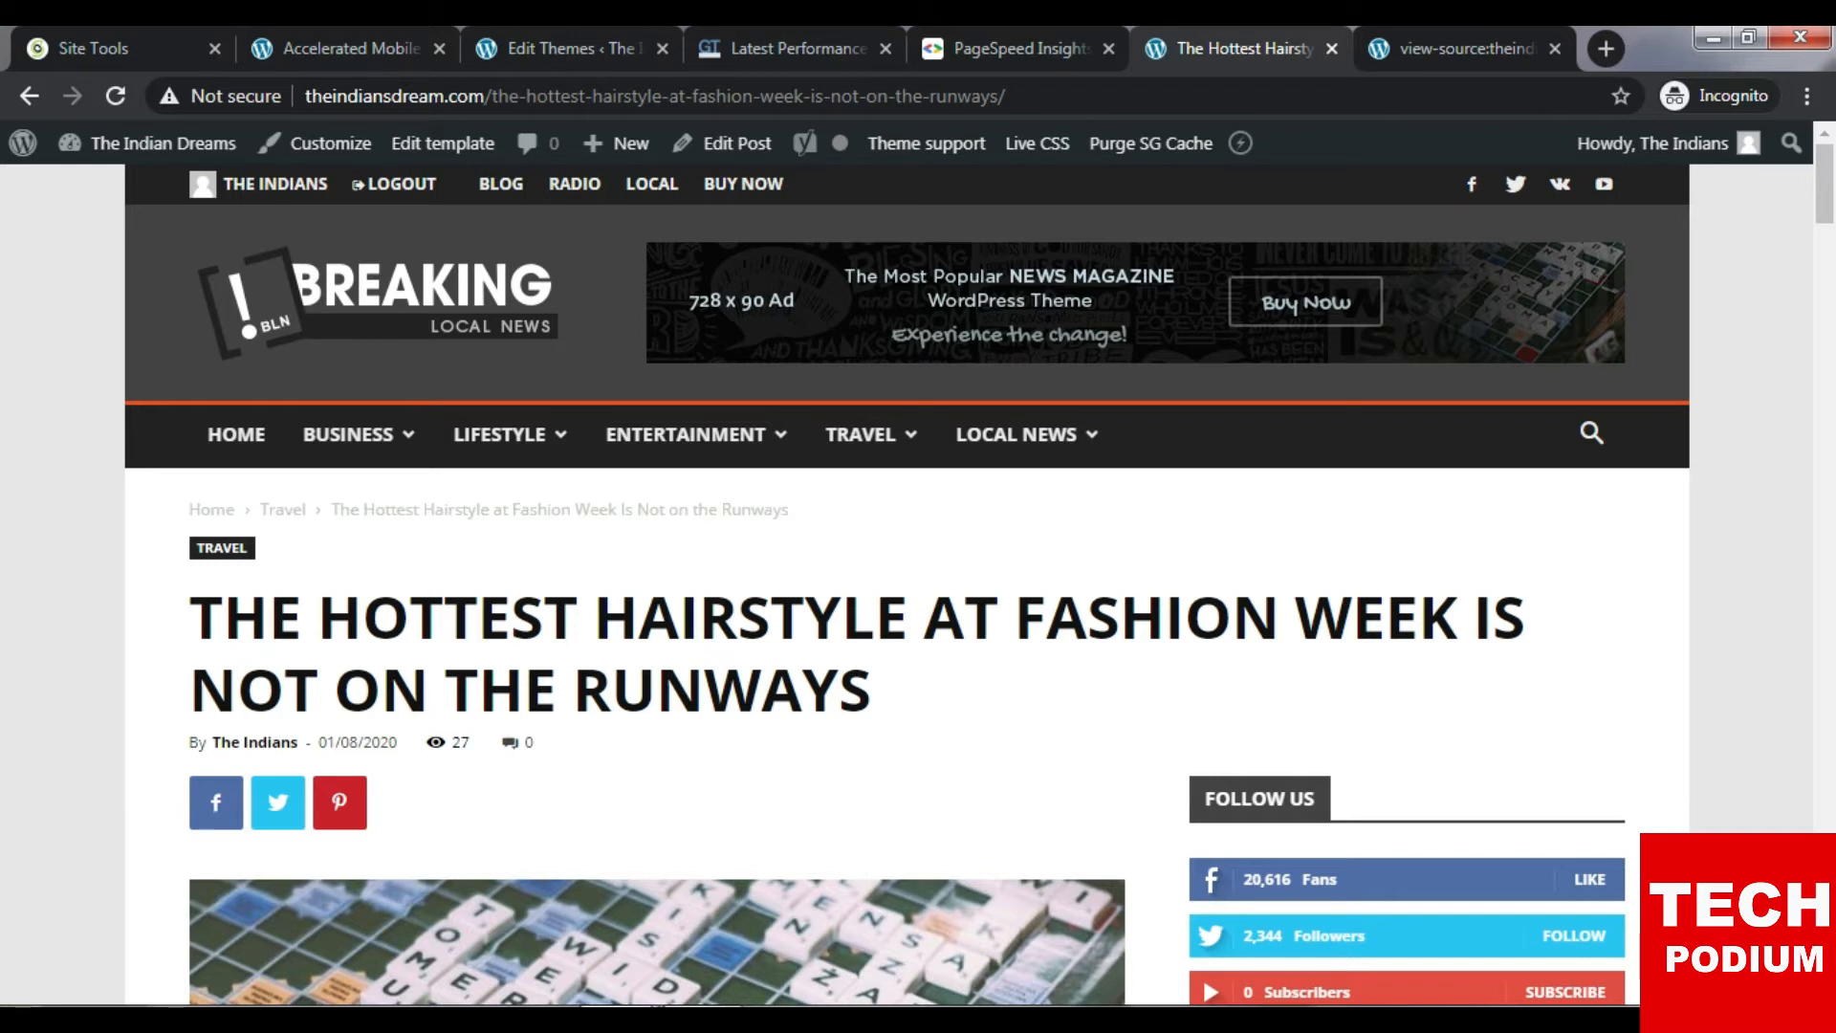
Return to the AMP SEO settings, check the Advanced Indexing options, and save the changes.
left_click(350, 48)
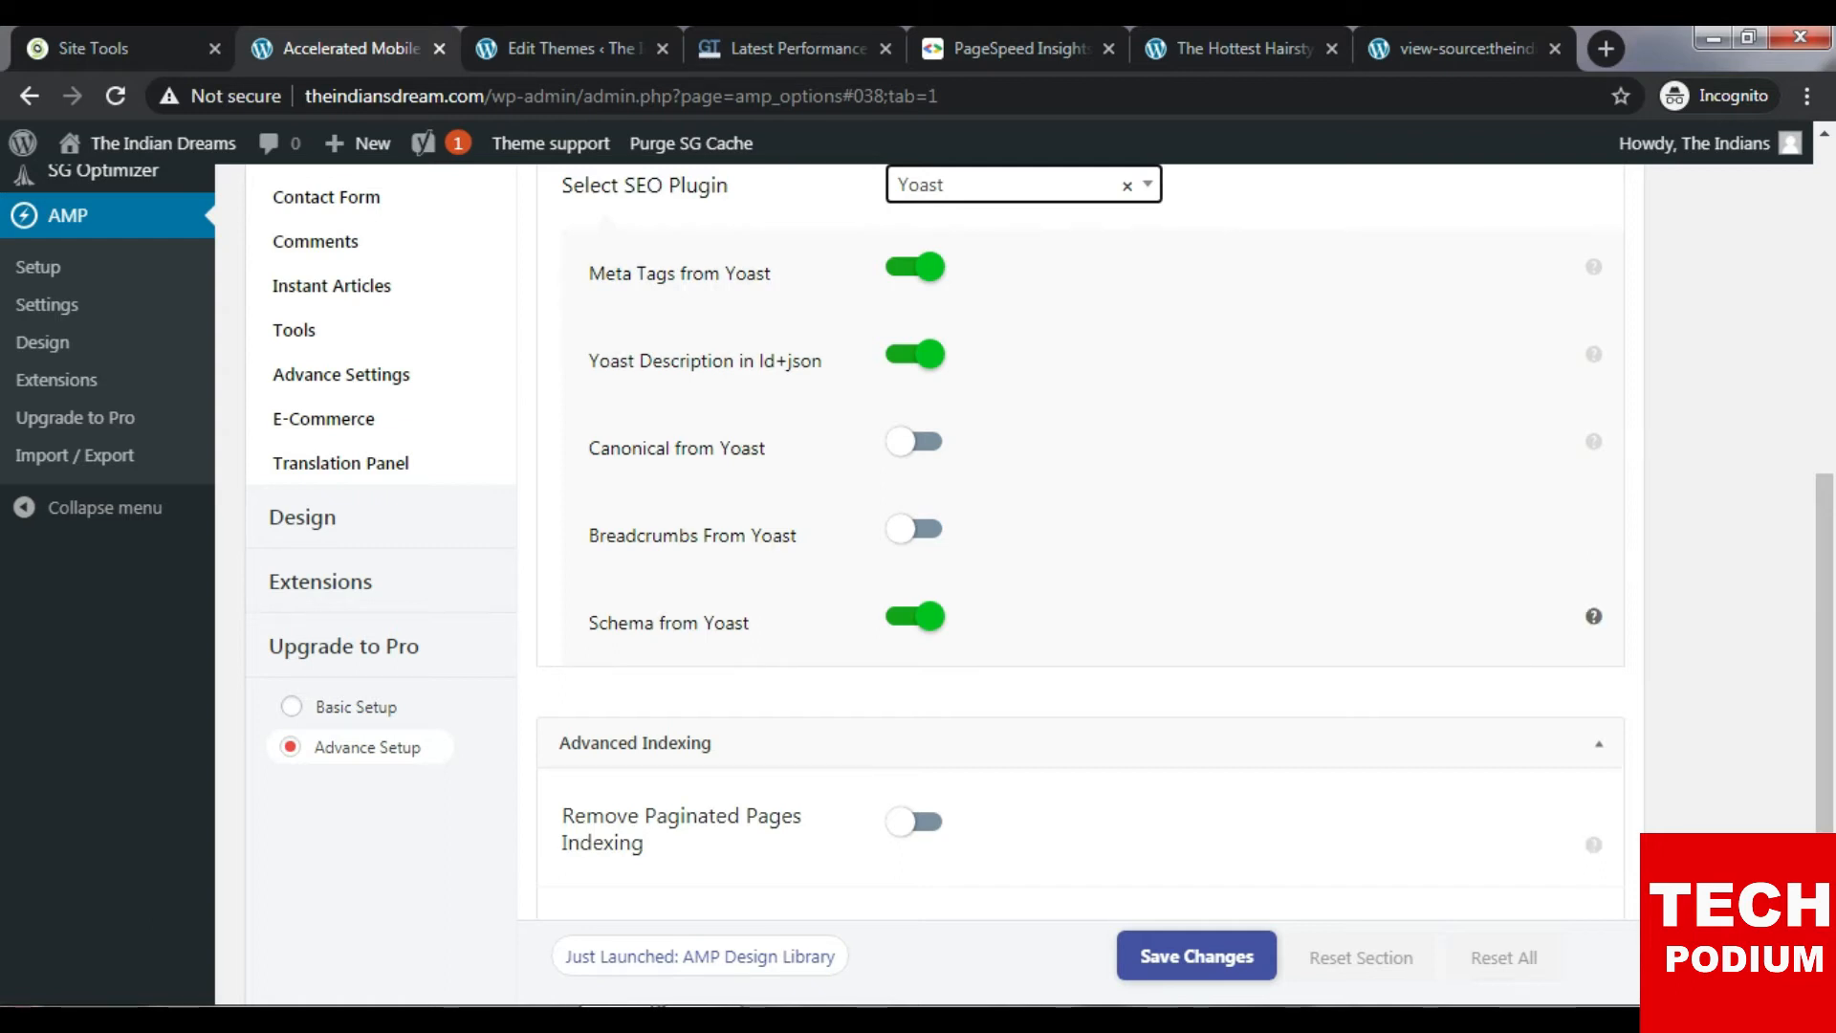
scroll(1594, 845, "down", 2)
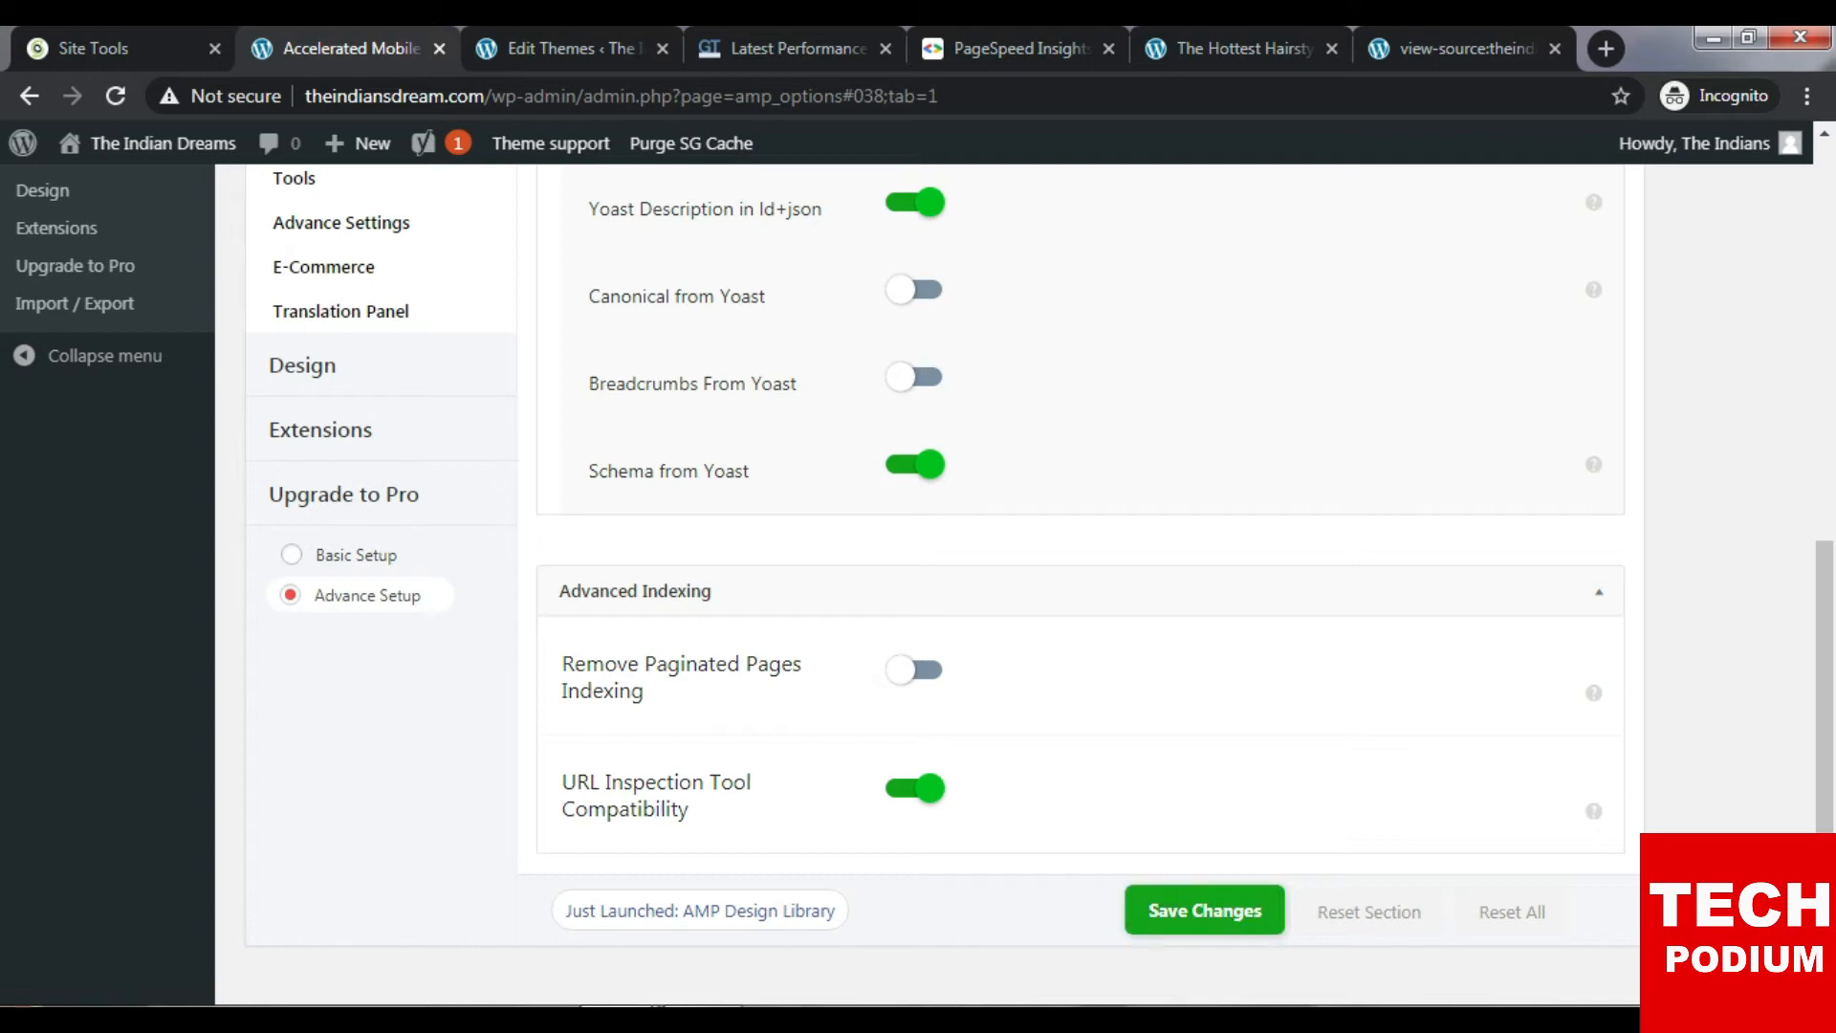
left_click(1205, 910)
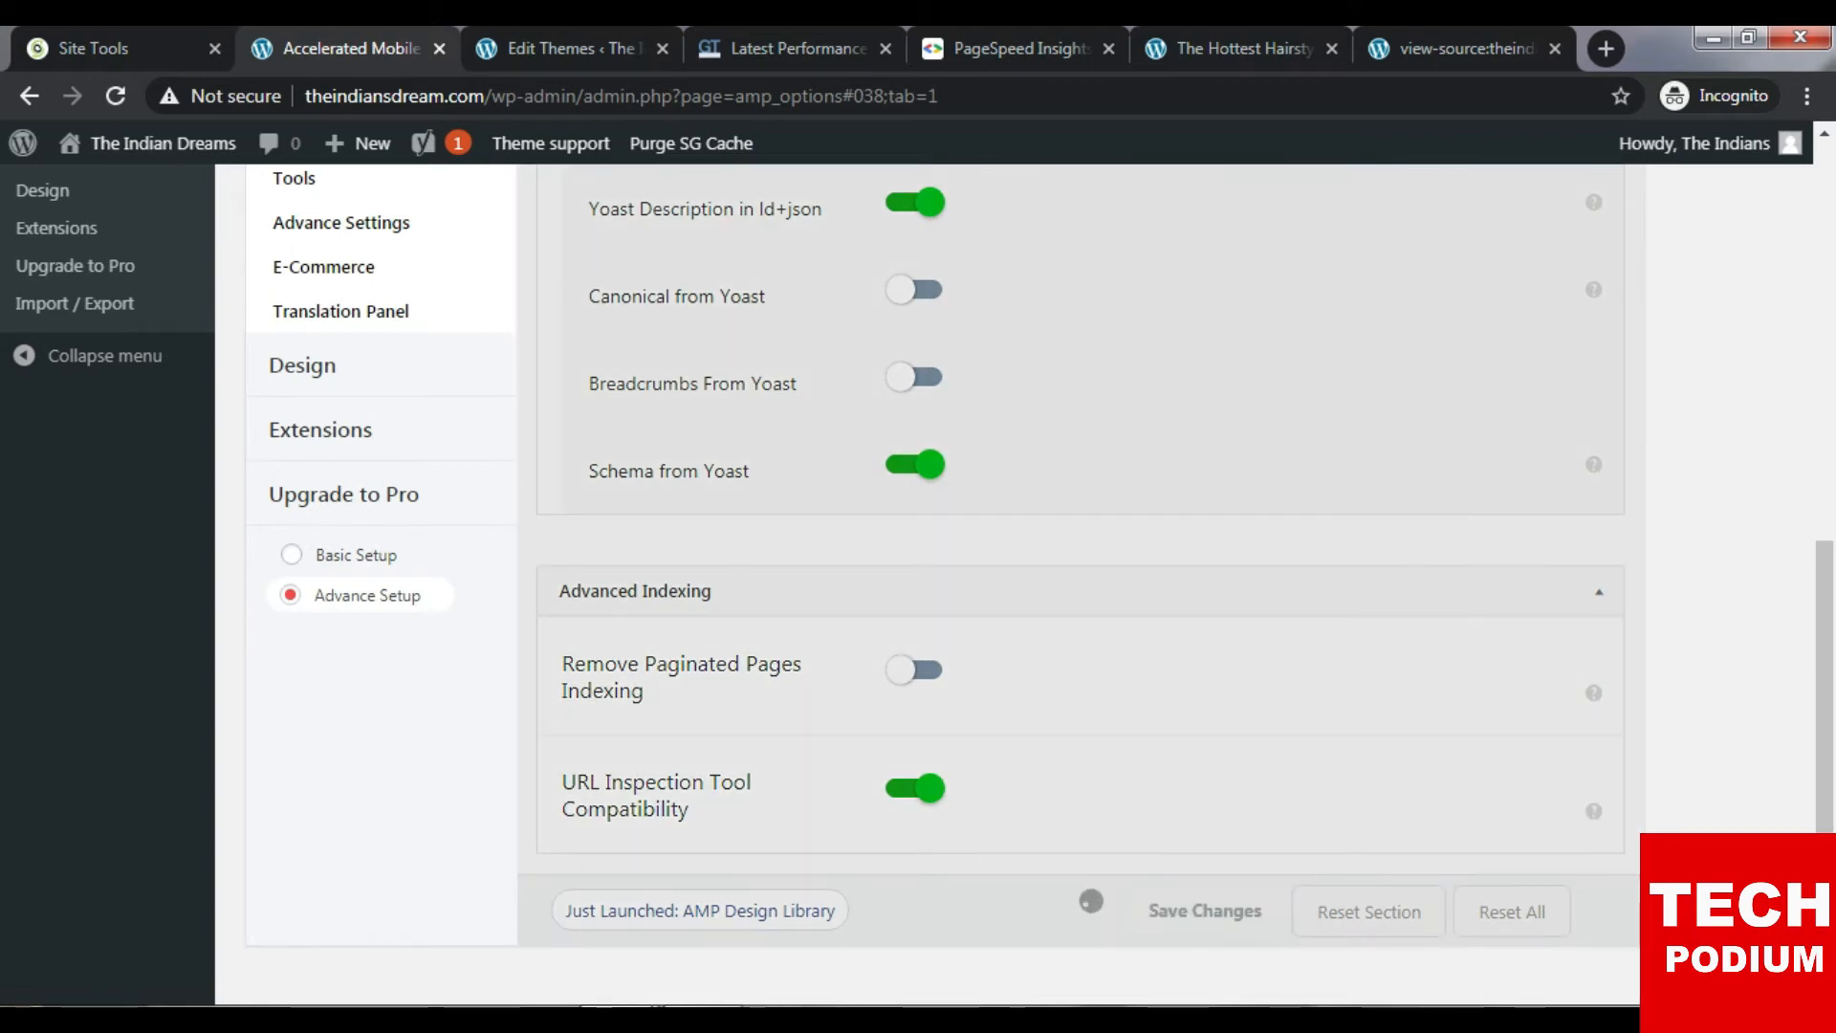
View the AMPforWP PageBuilder option in the Page Builder settings and the PWA Support option in the PWA settings.
scroll(325, 621, "up", 8)
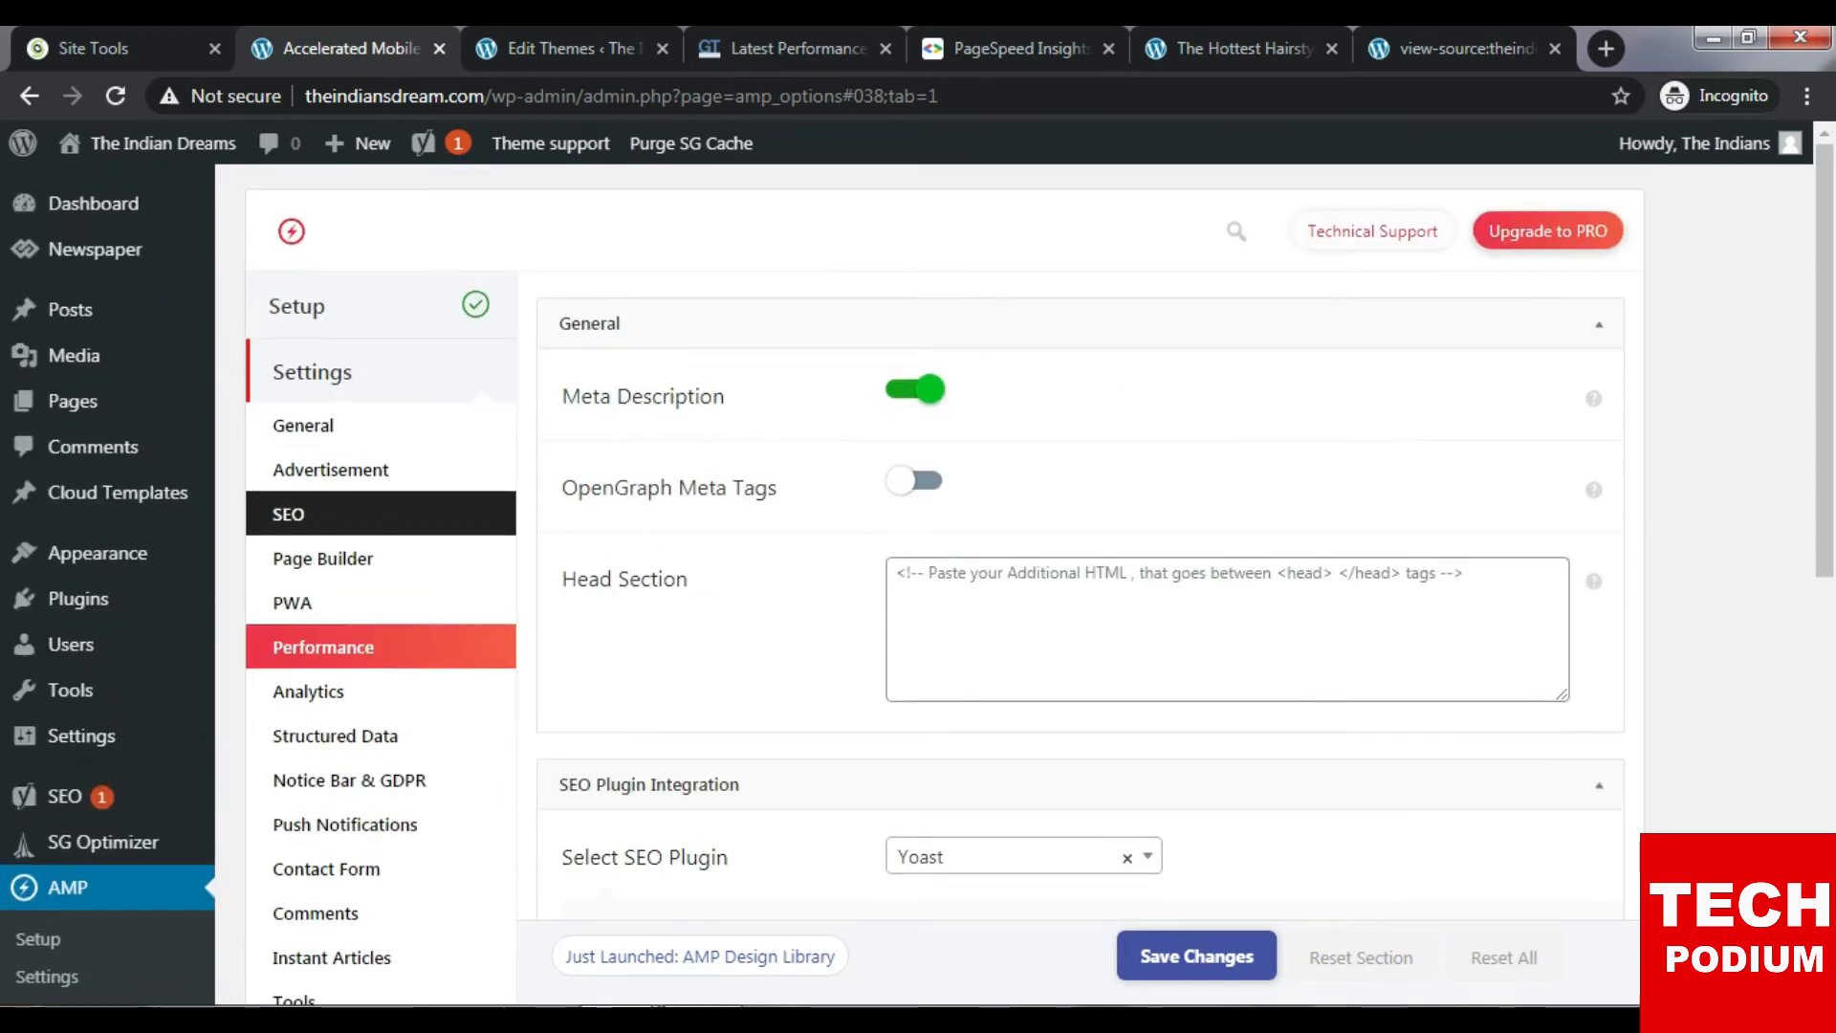
left_click(323, 559)
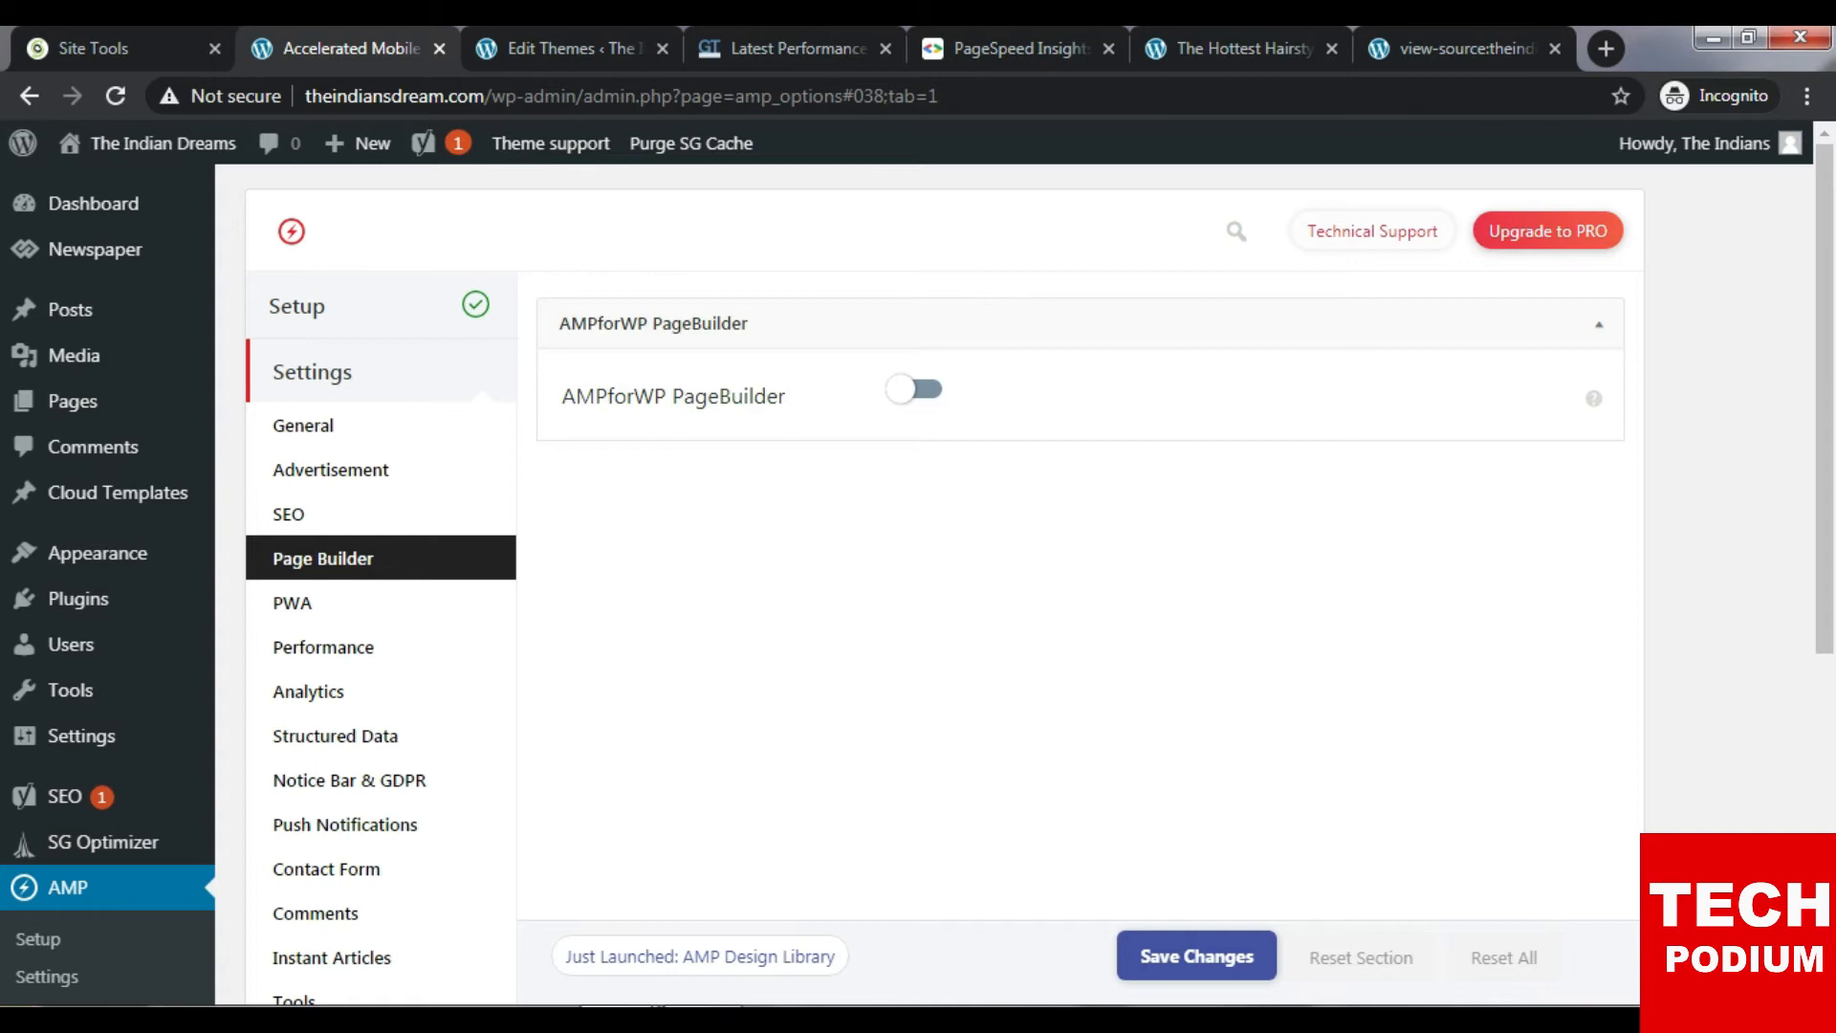
scroll(918, 574, "down", 3)
left_click(306, 334)
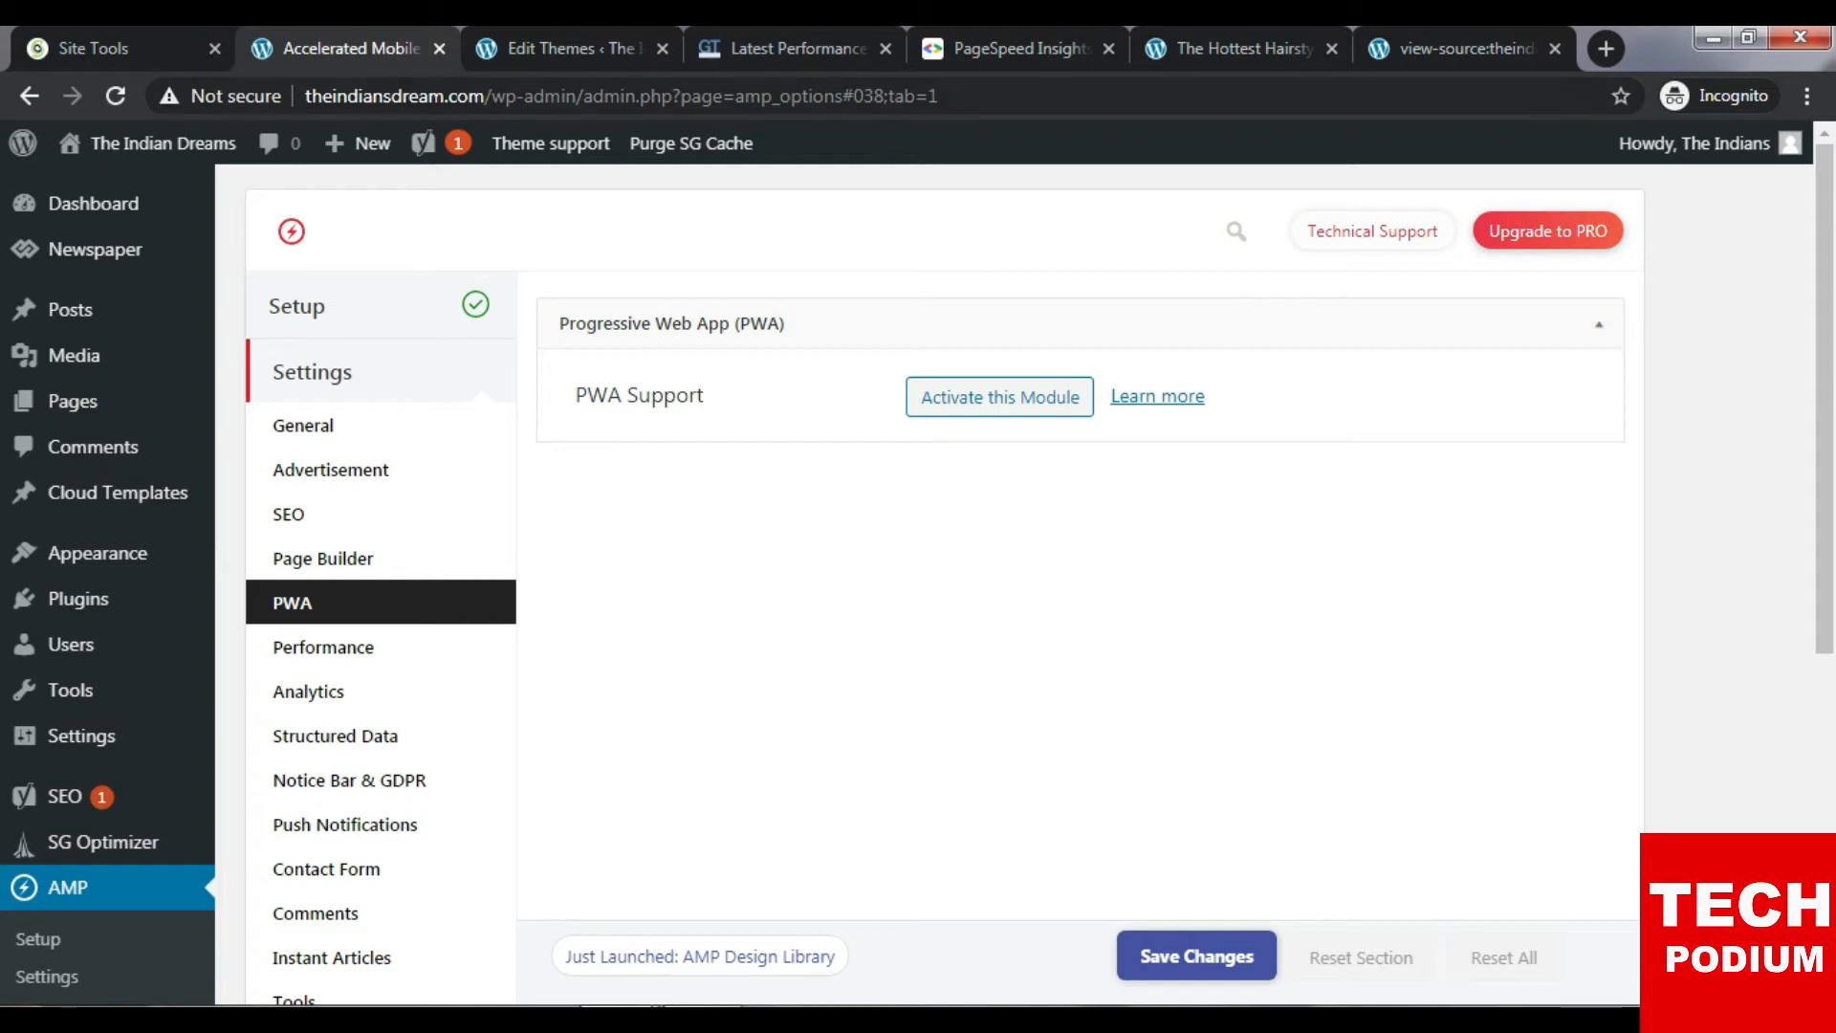
left_click(941, 97)
key("ctrl+d")
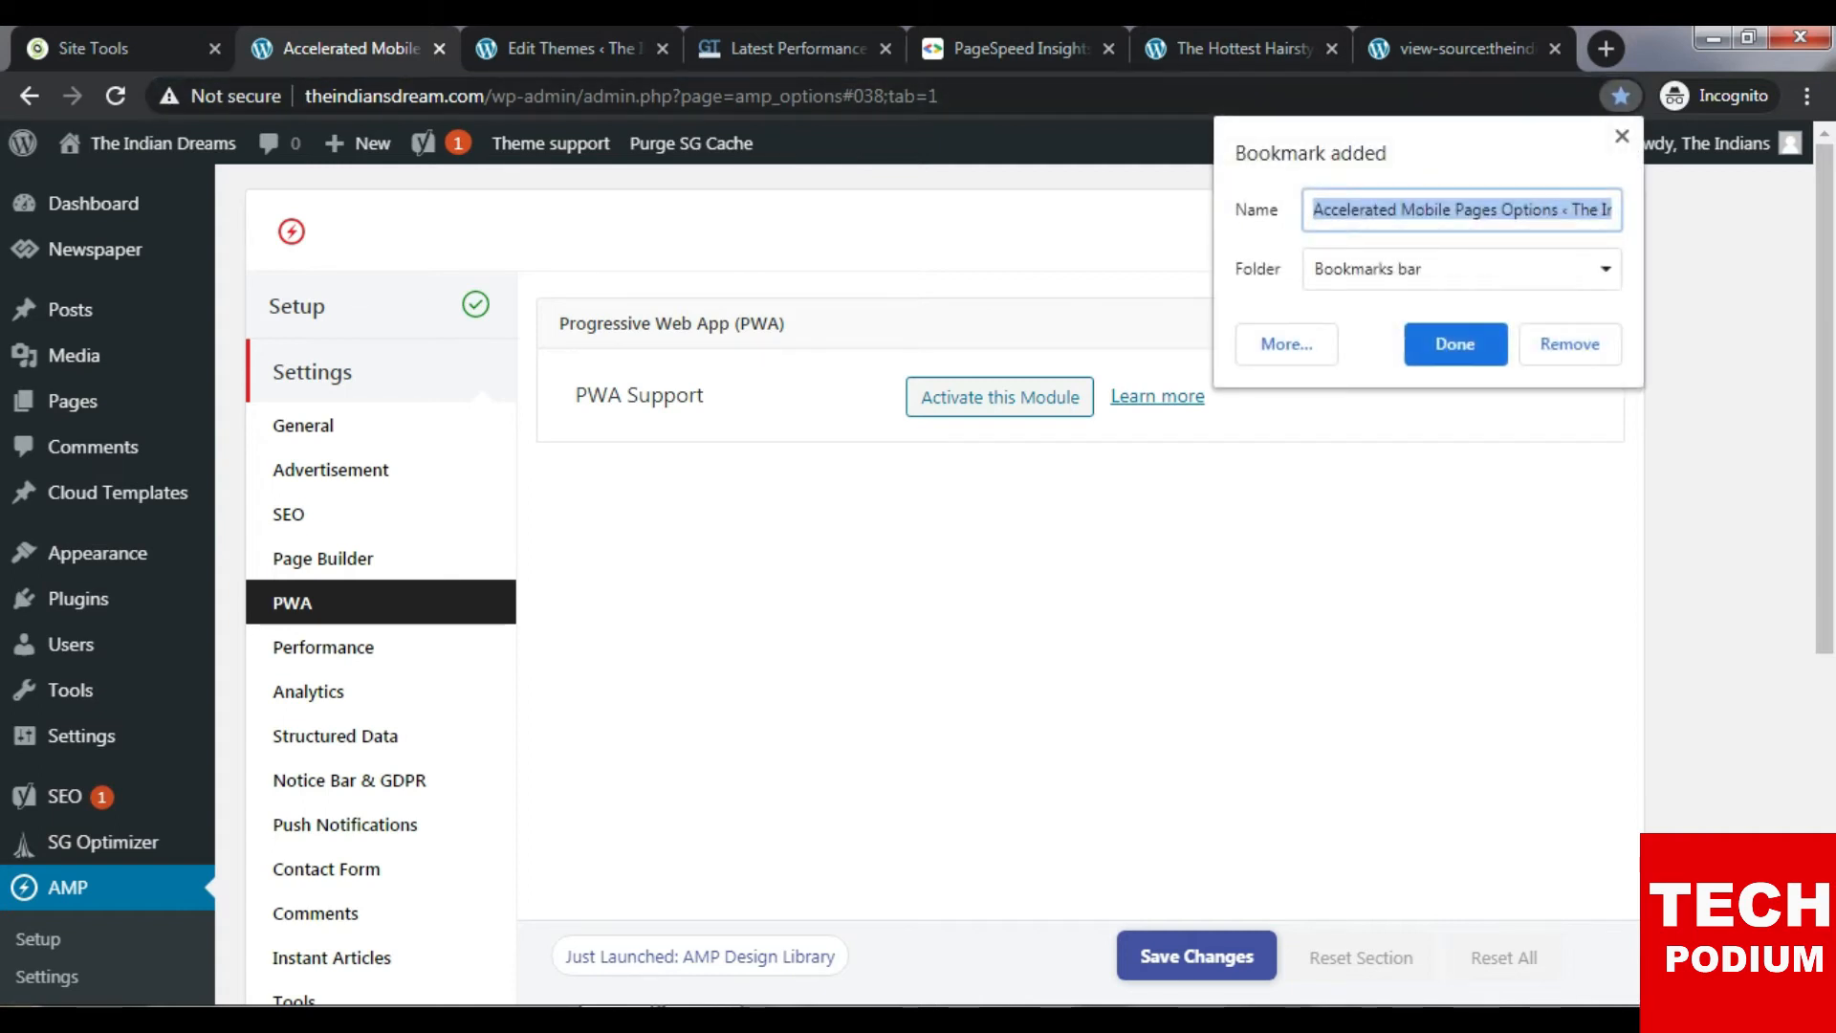
left_click(1622, 137)
left_click(1622, 97)
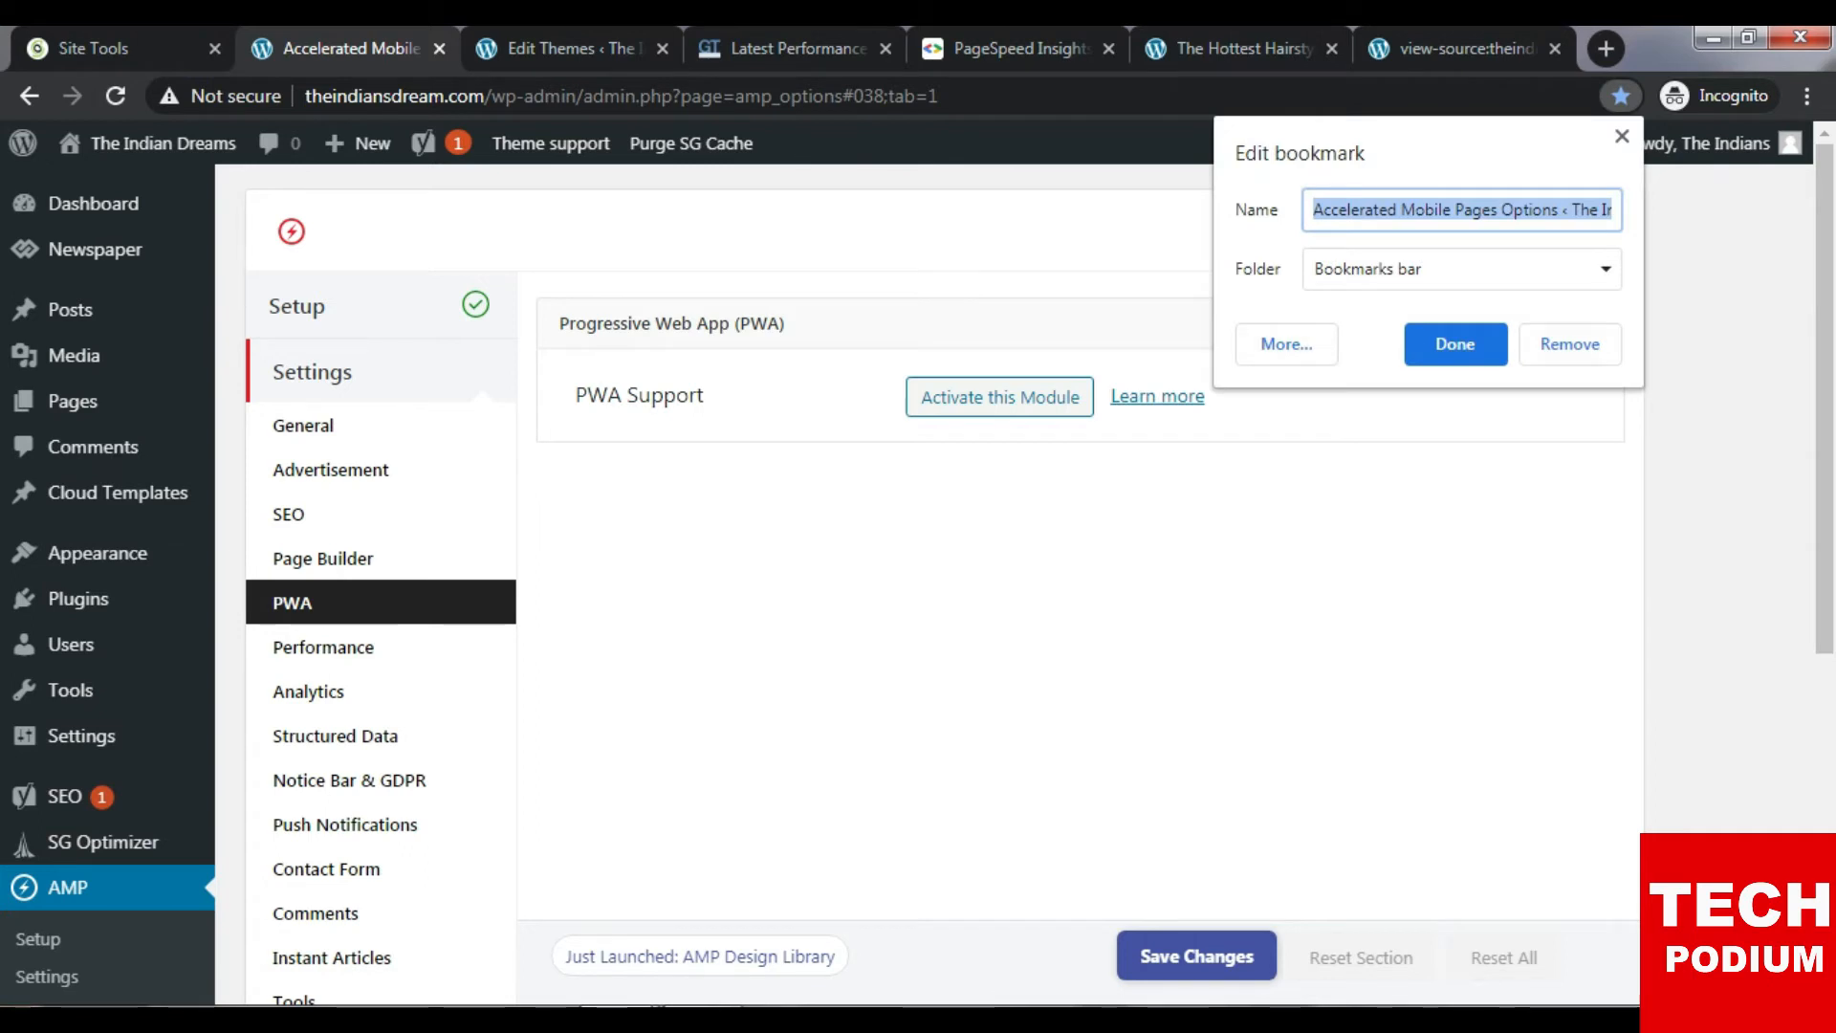
left_click(1570, 344)
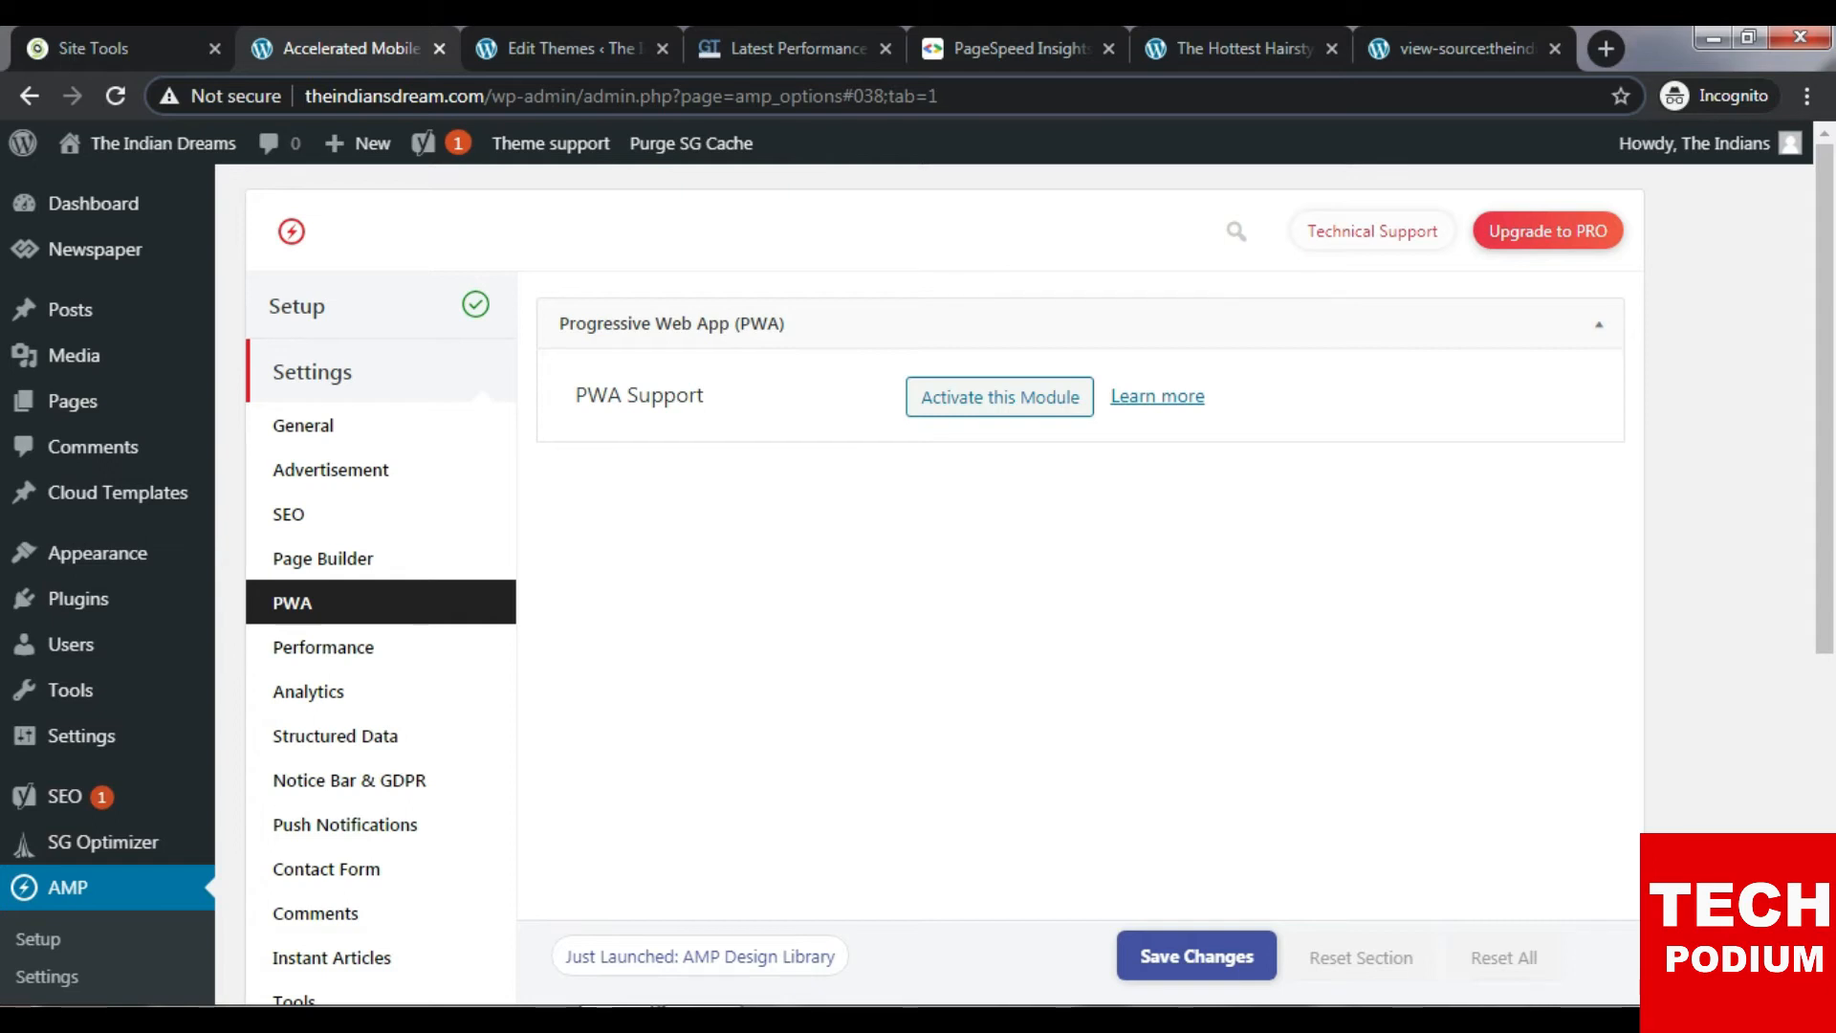
Open the AMP Performance settings and save them with Minify, Leverage Browser Caching and Optimize CSS (beta) enabled.
scroll(383, 555, "down", 1)
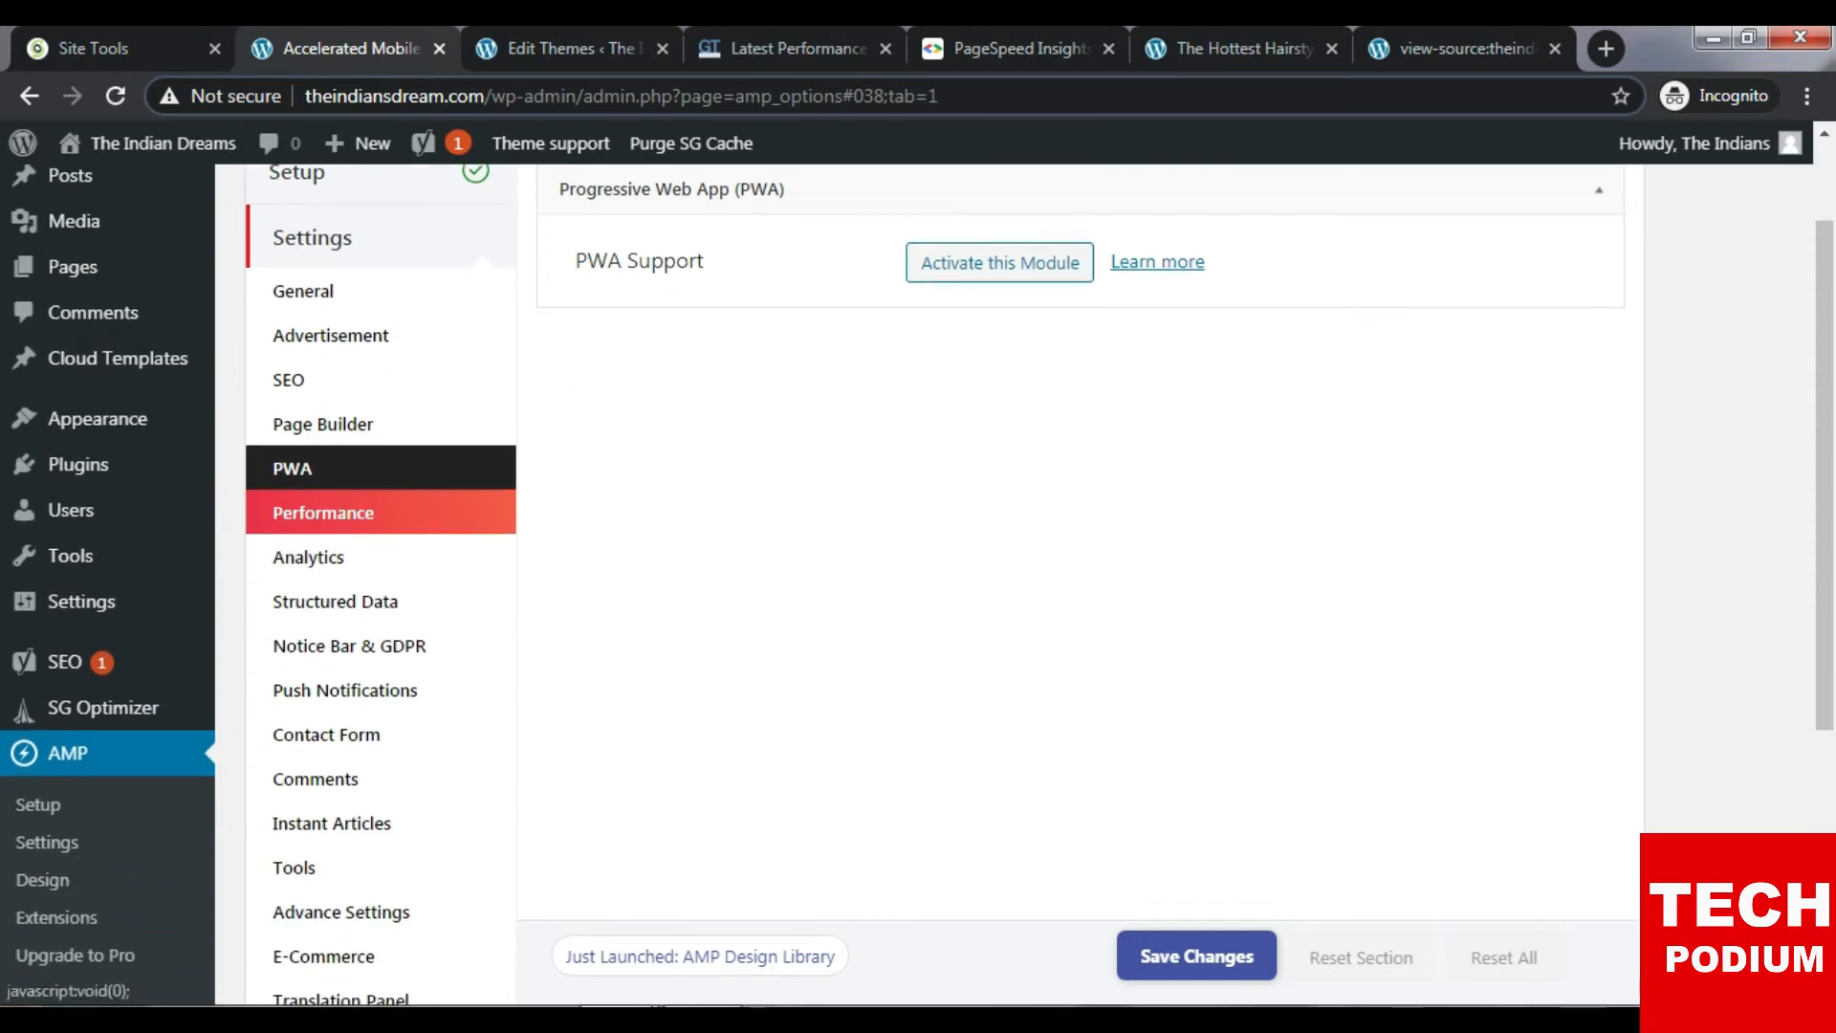
left_click(324, 512)
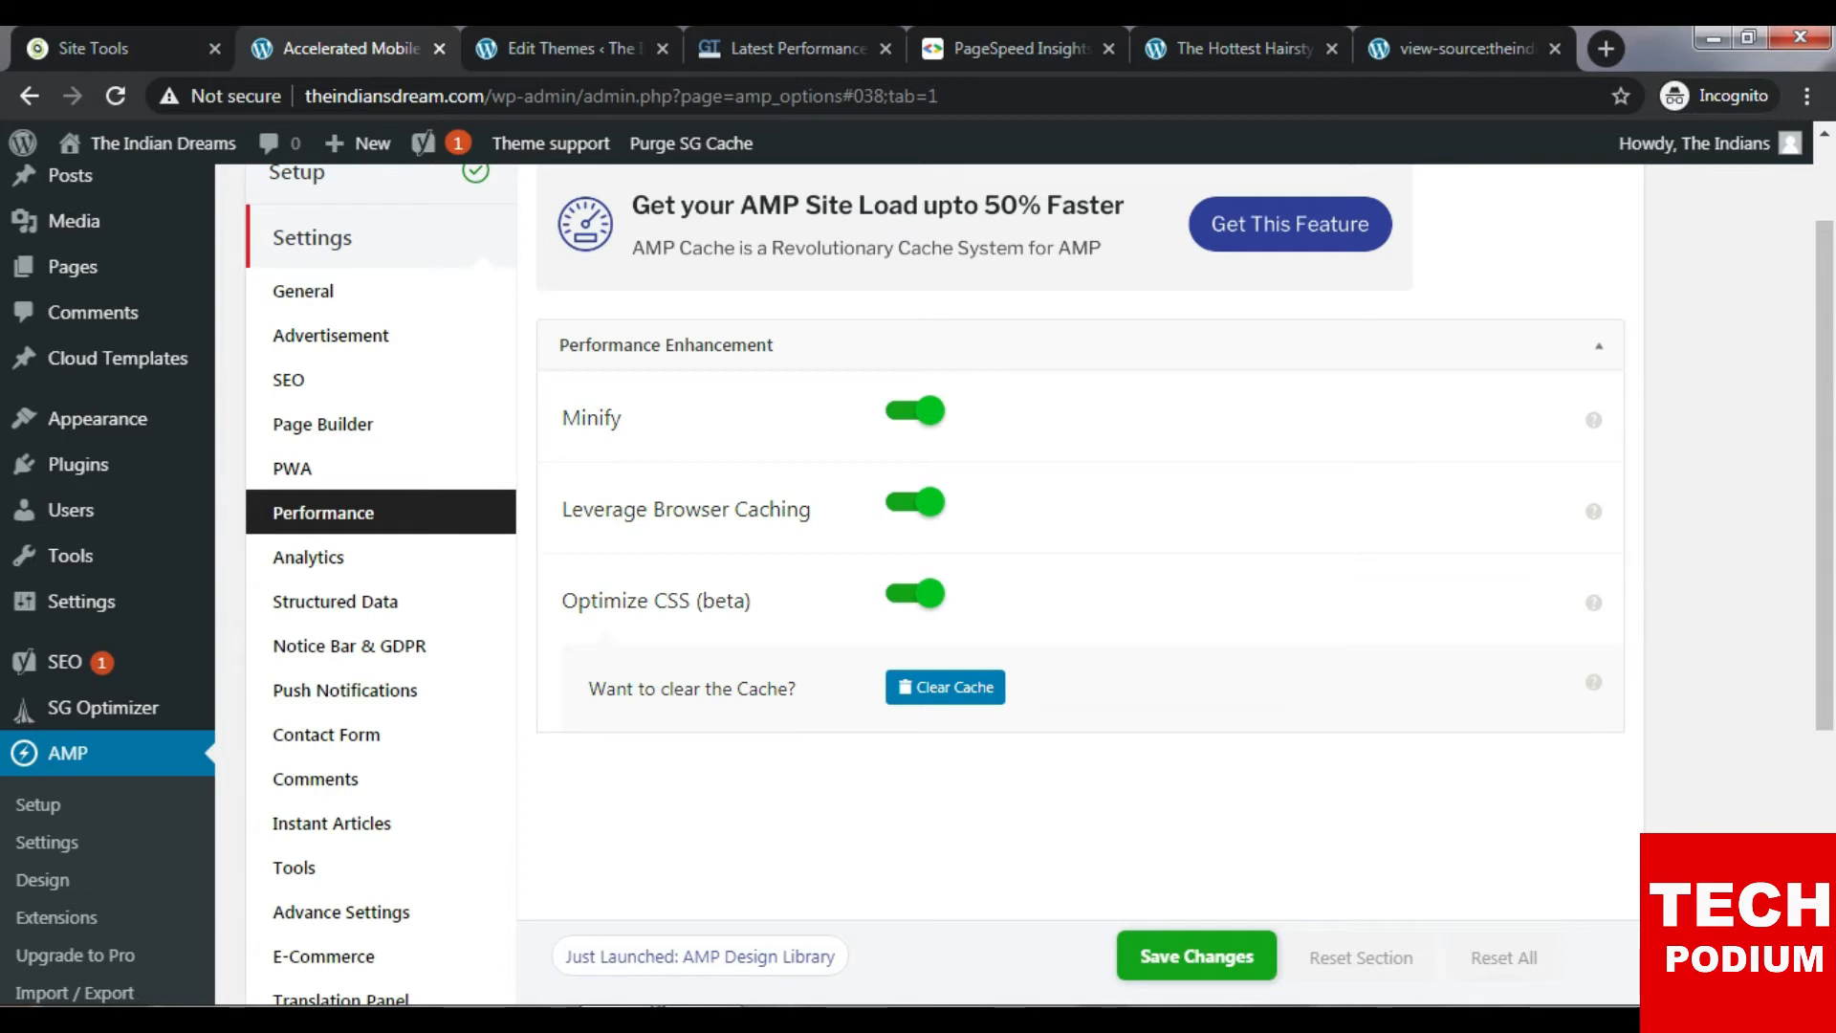
left_click(1197, 955)
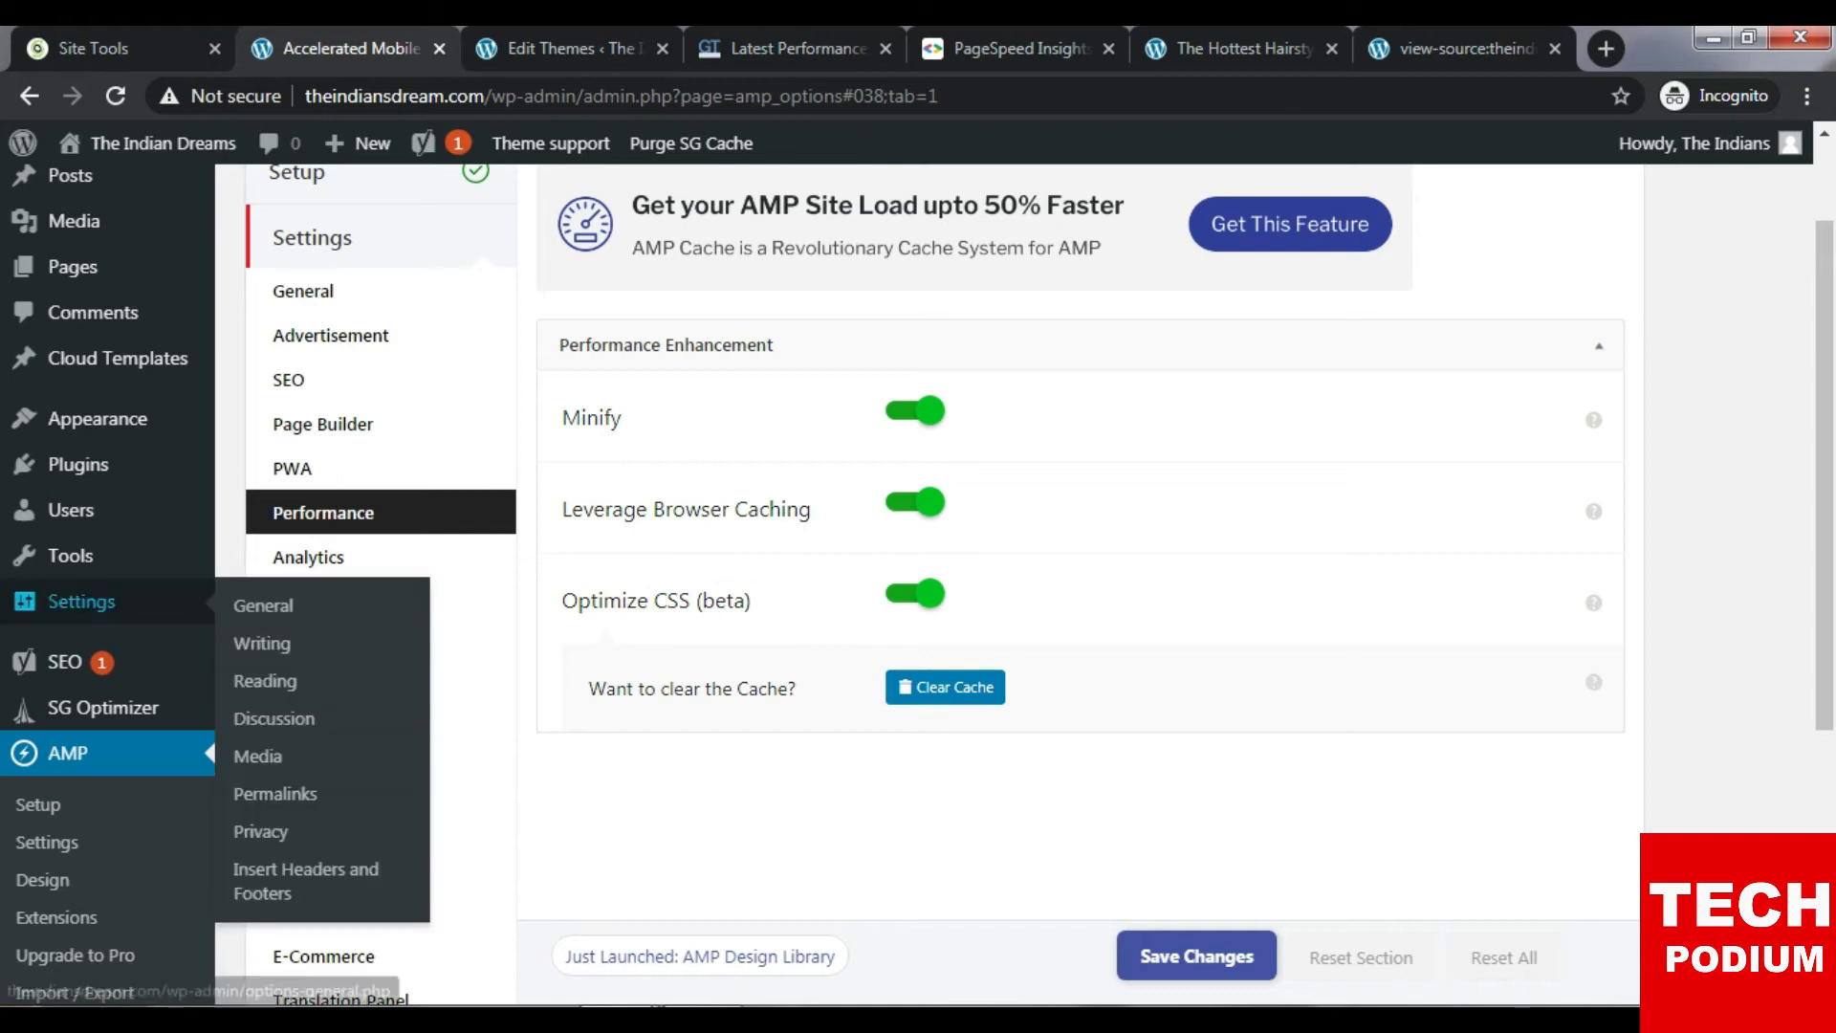
Review all analytics providers in the AMP Analytics settings and save the section with Google Analytics enabled.
scroll(72, 993, "down", 2)
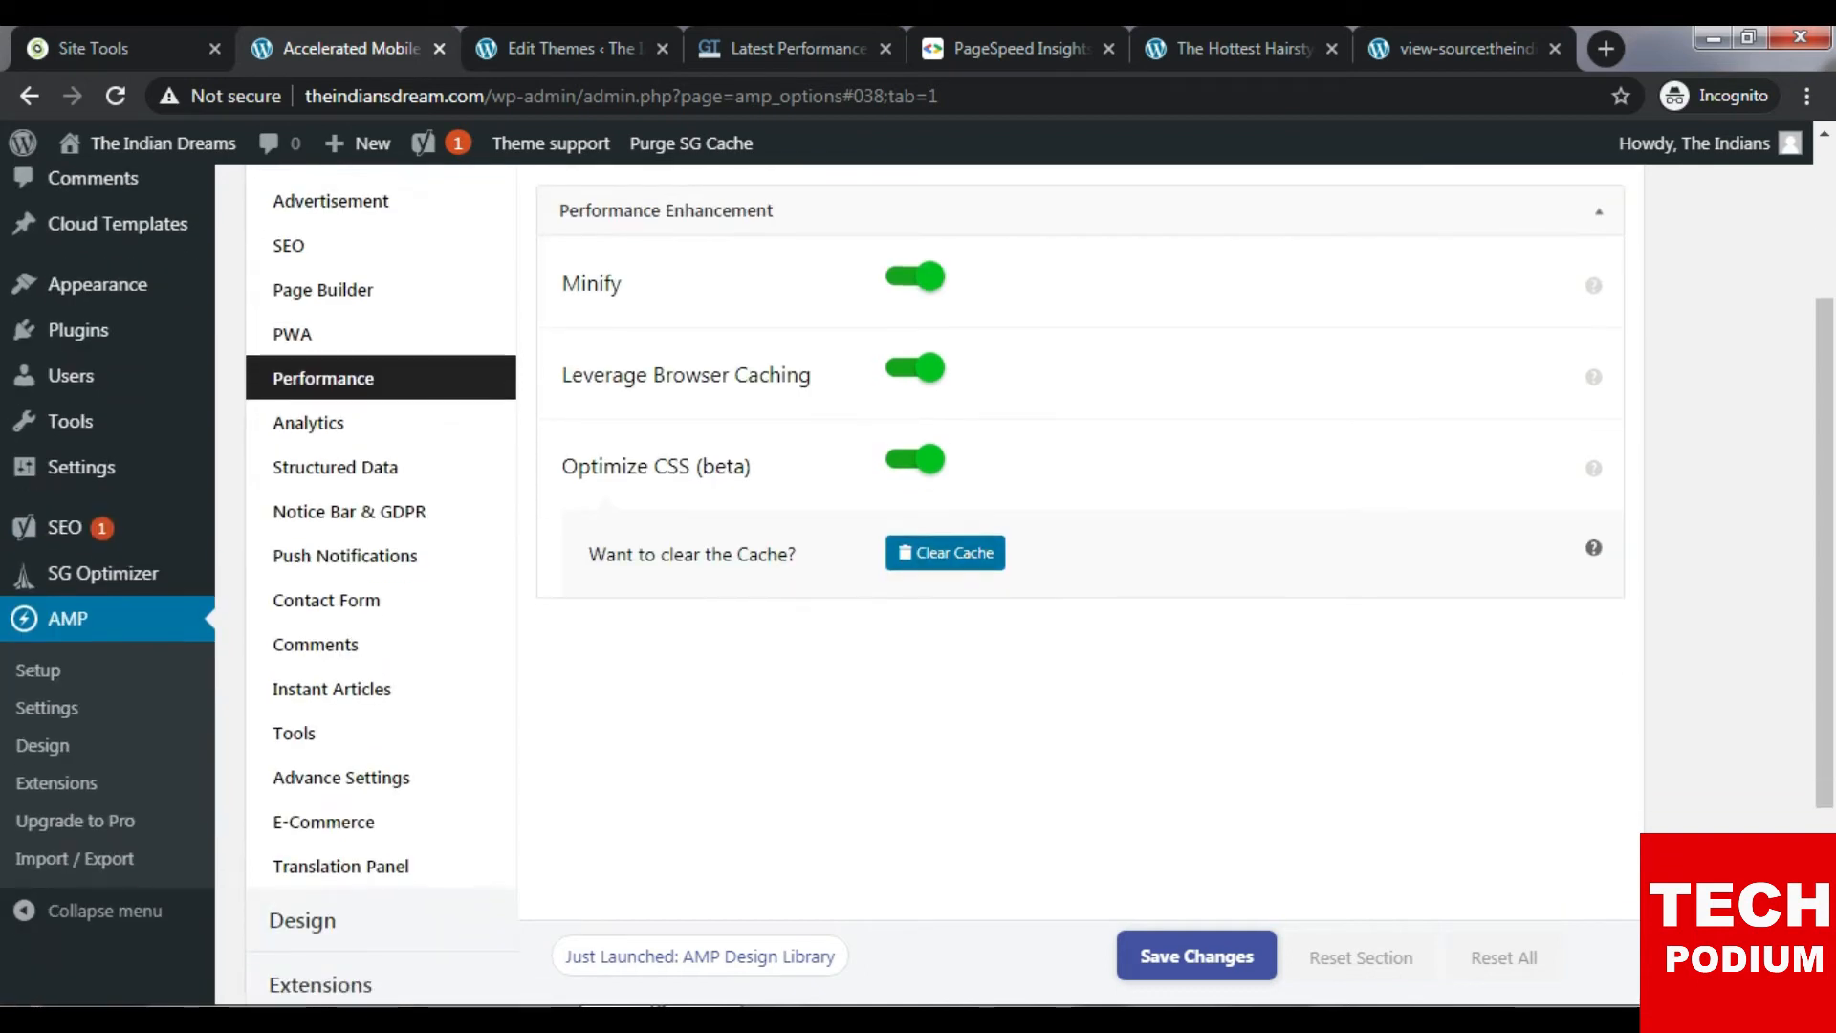
left_click(308, 422)
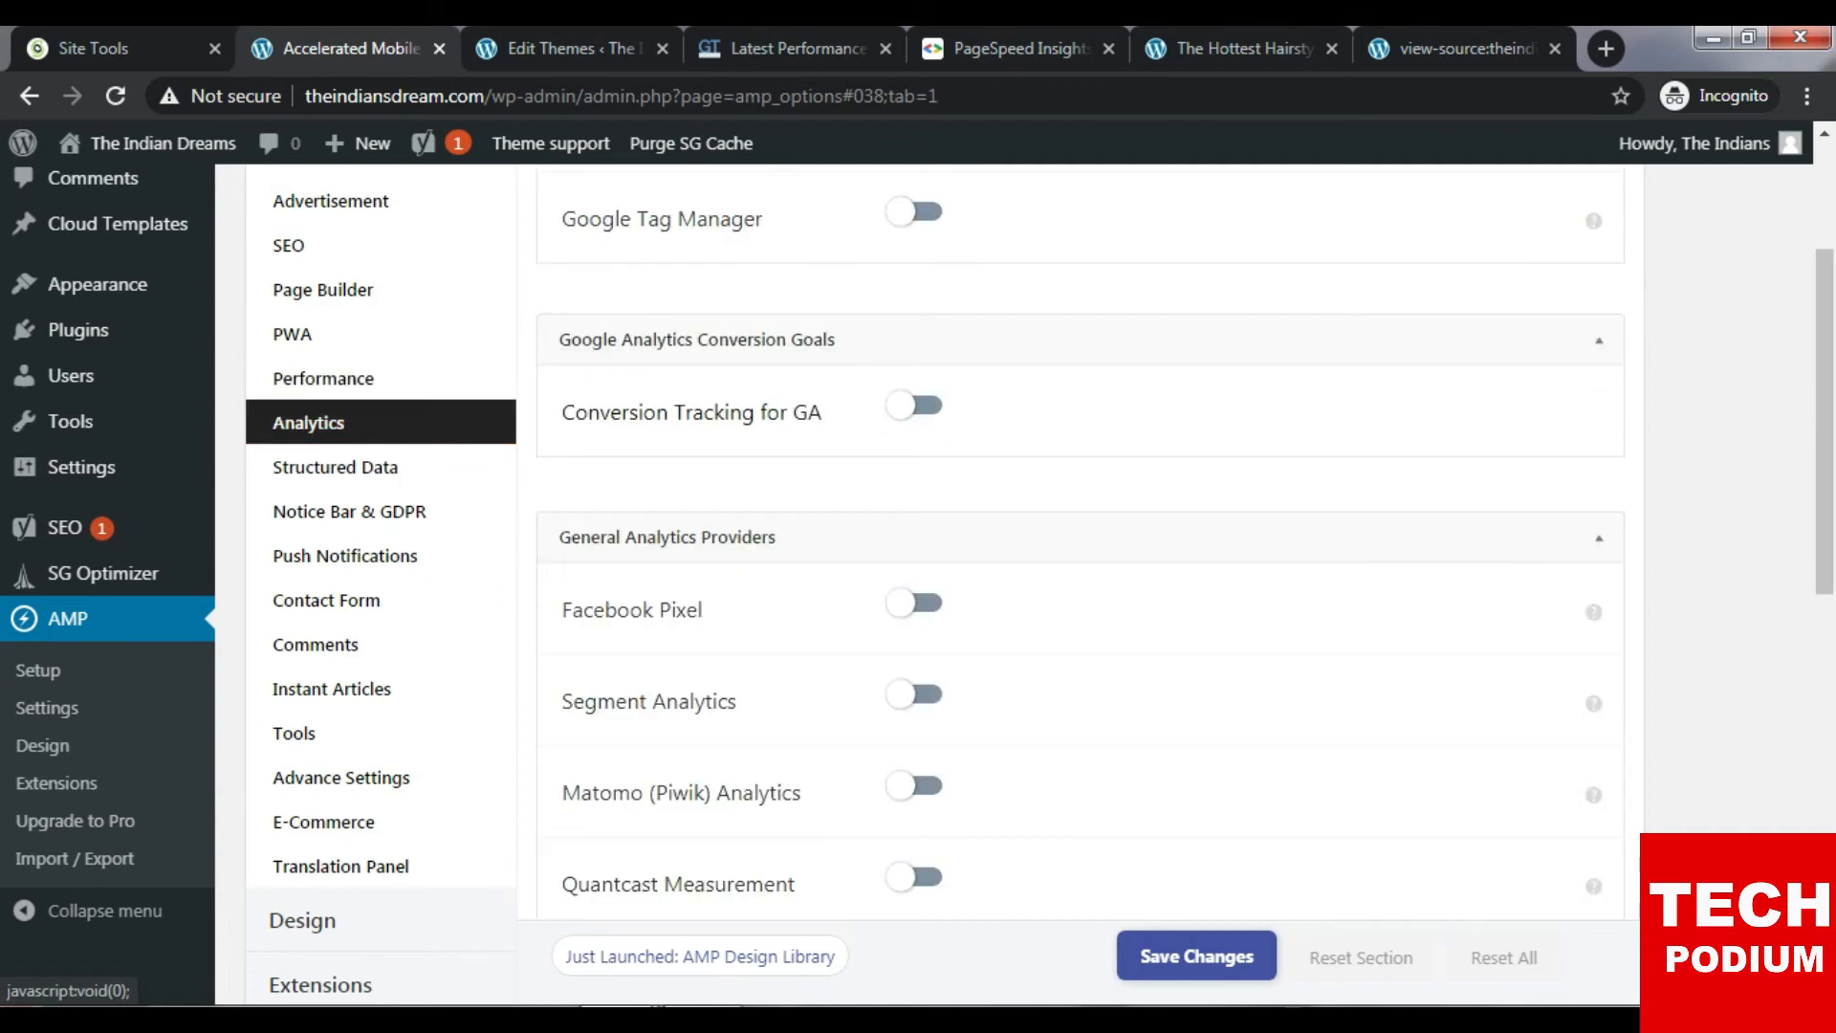
scroll(918, 586, "up", 4)
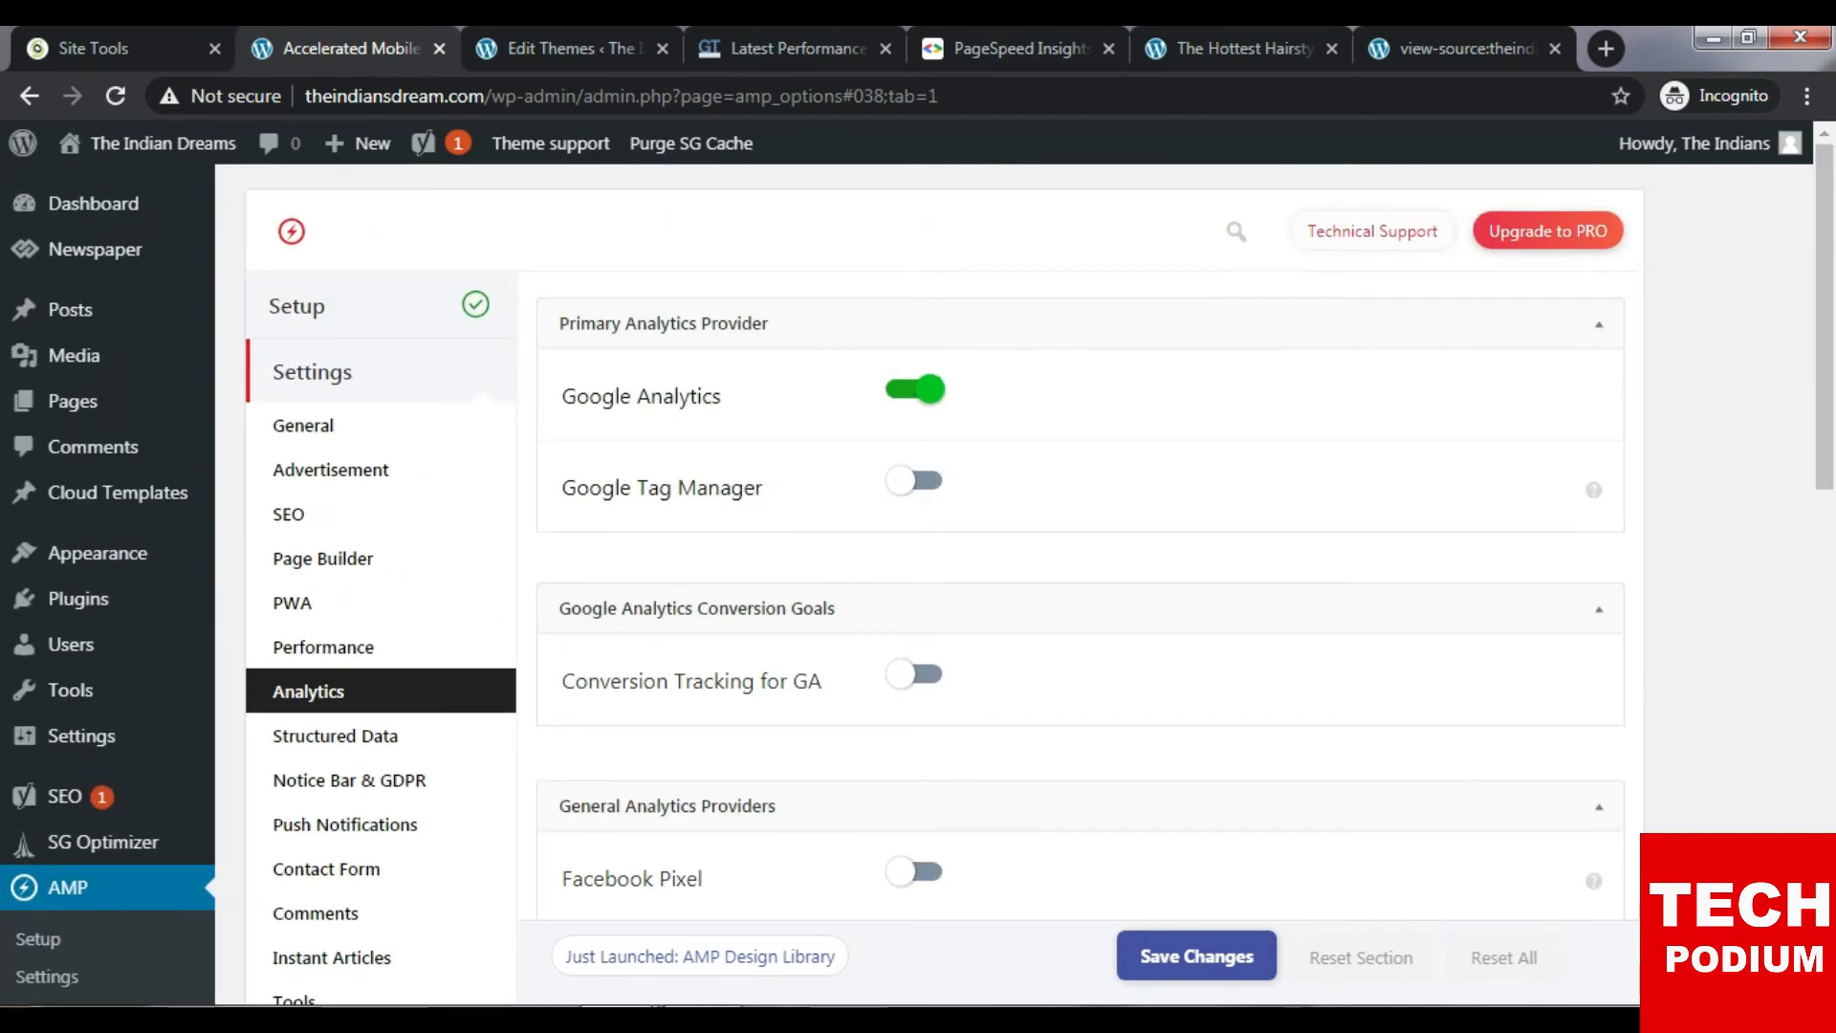
scroll(918, 573, "down", 4)
scroll(918, 522, "down", 9)
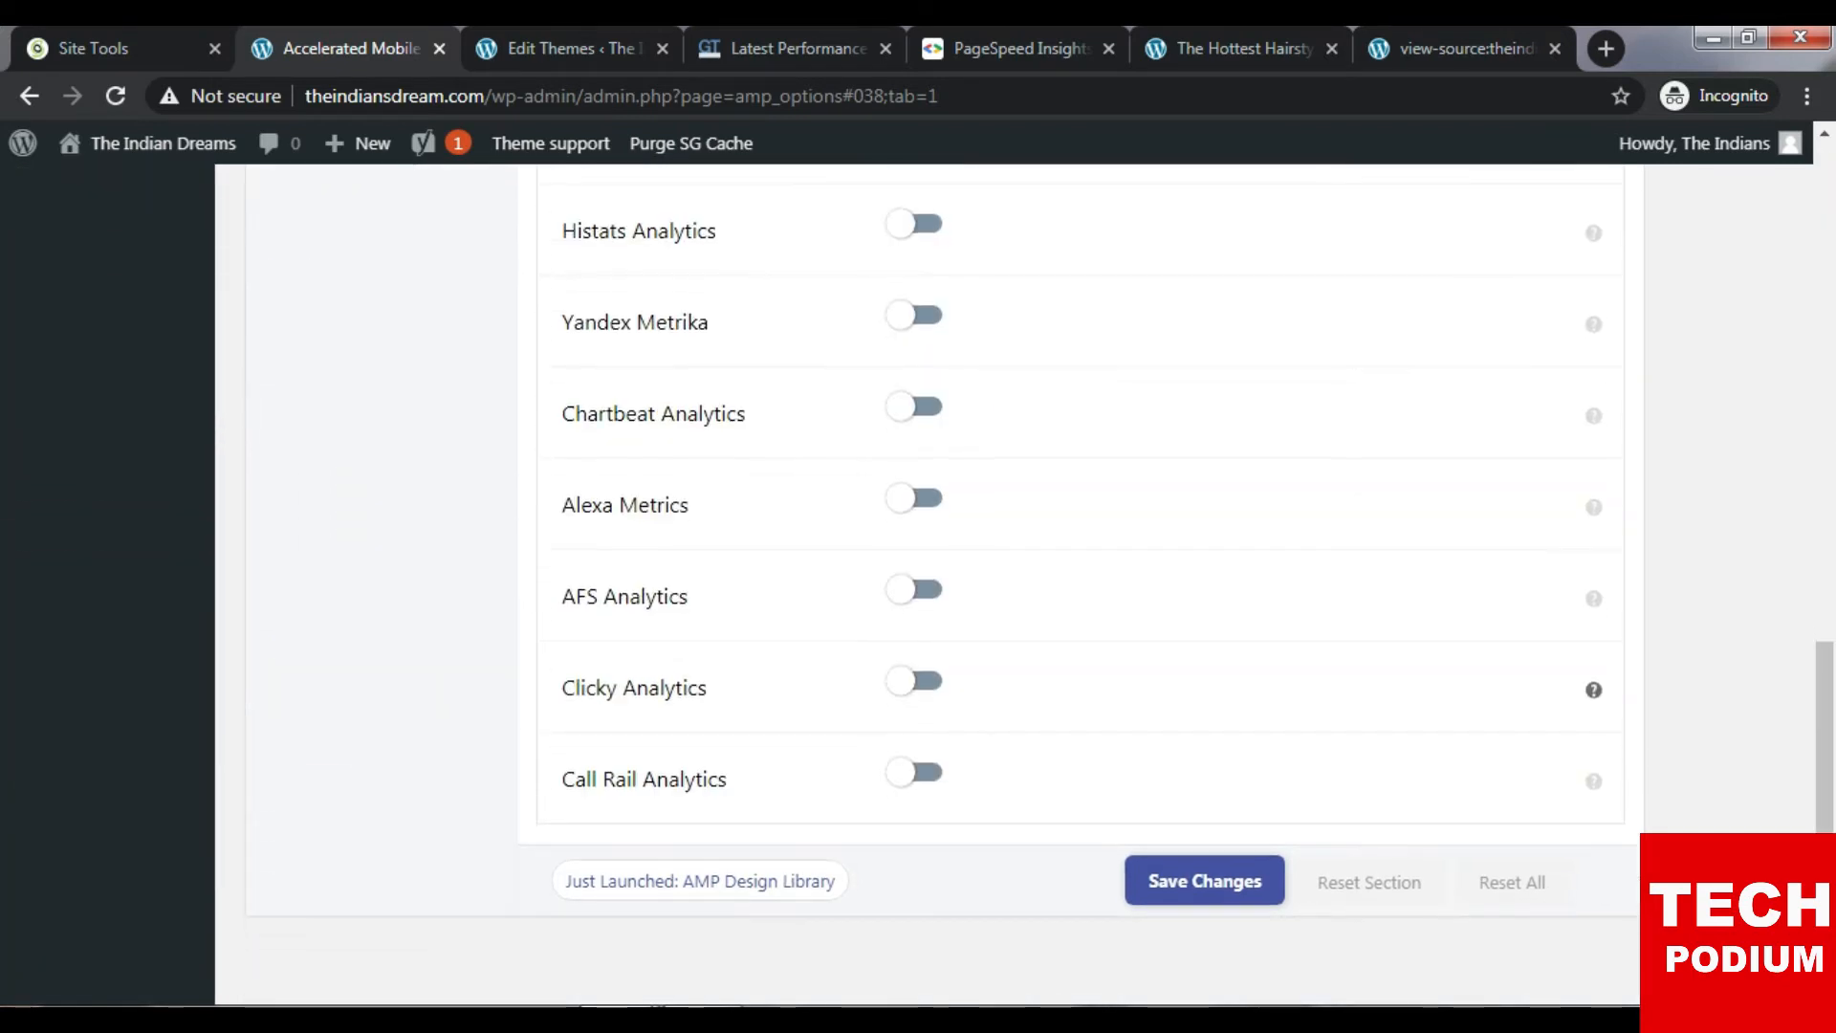
scroll(918, 555, "up", 13)
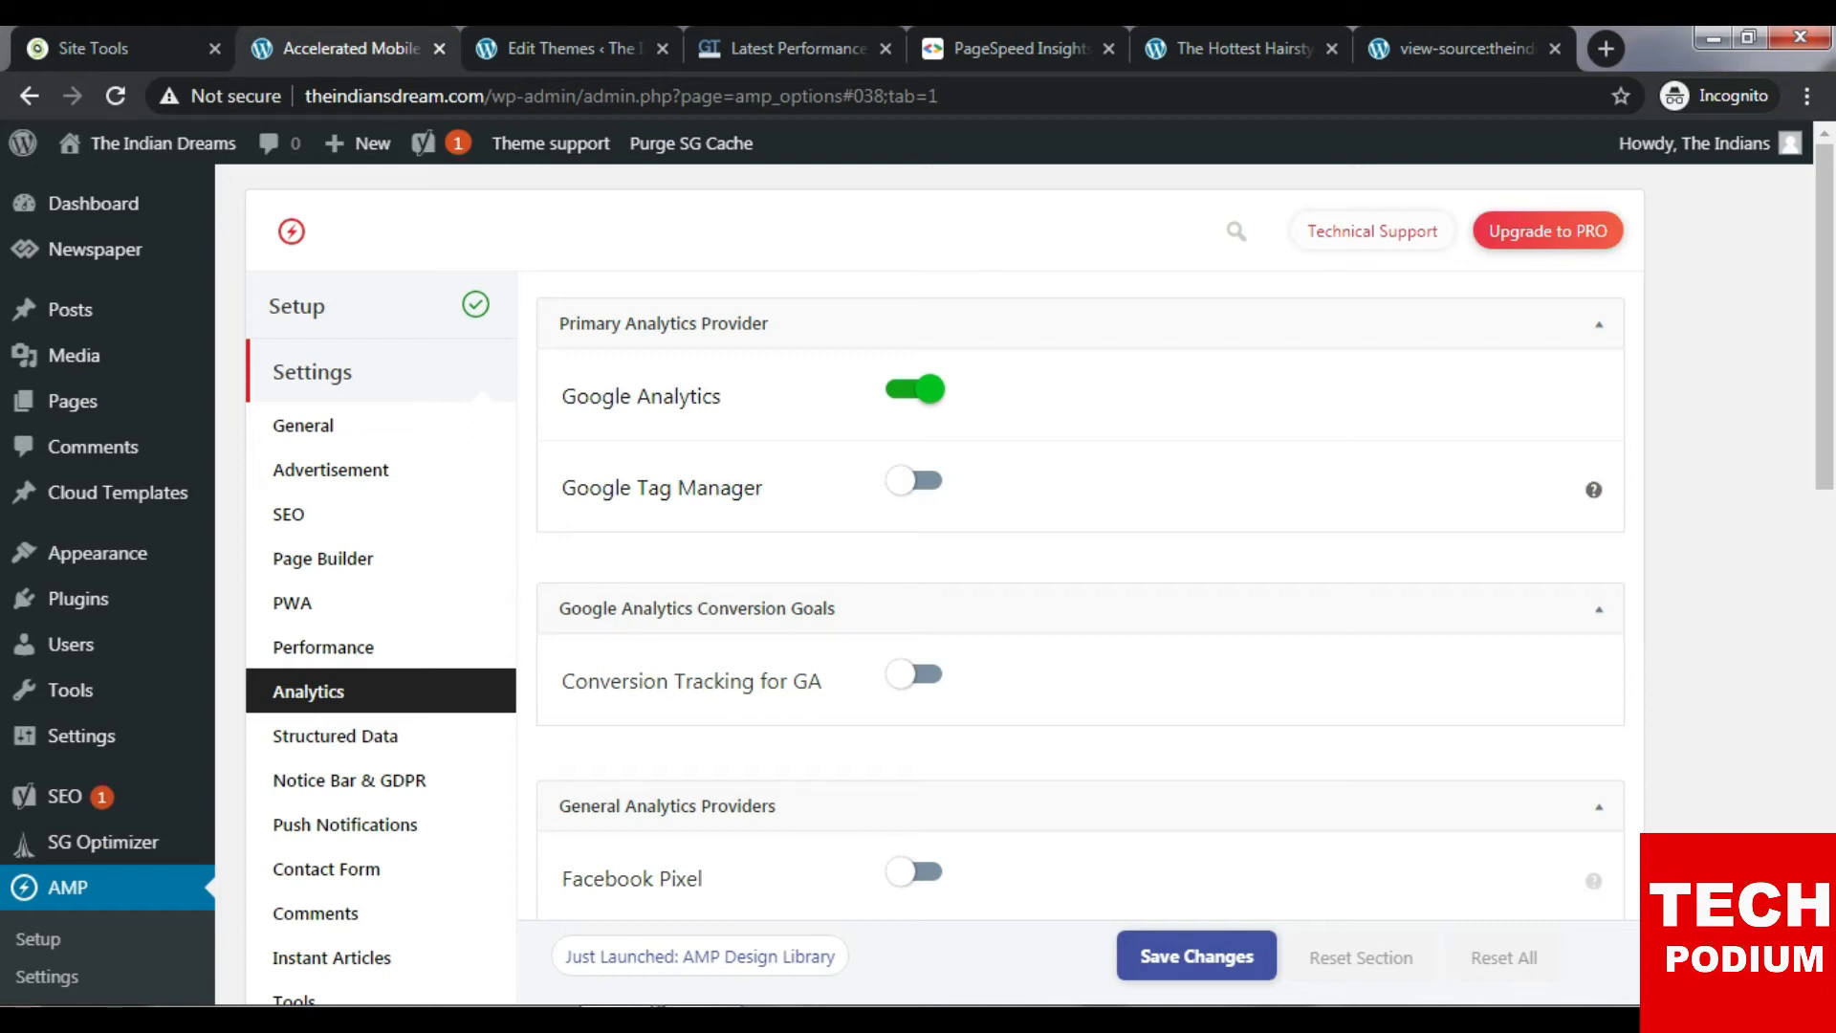
left_click(1197, 956)
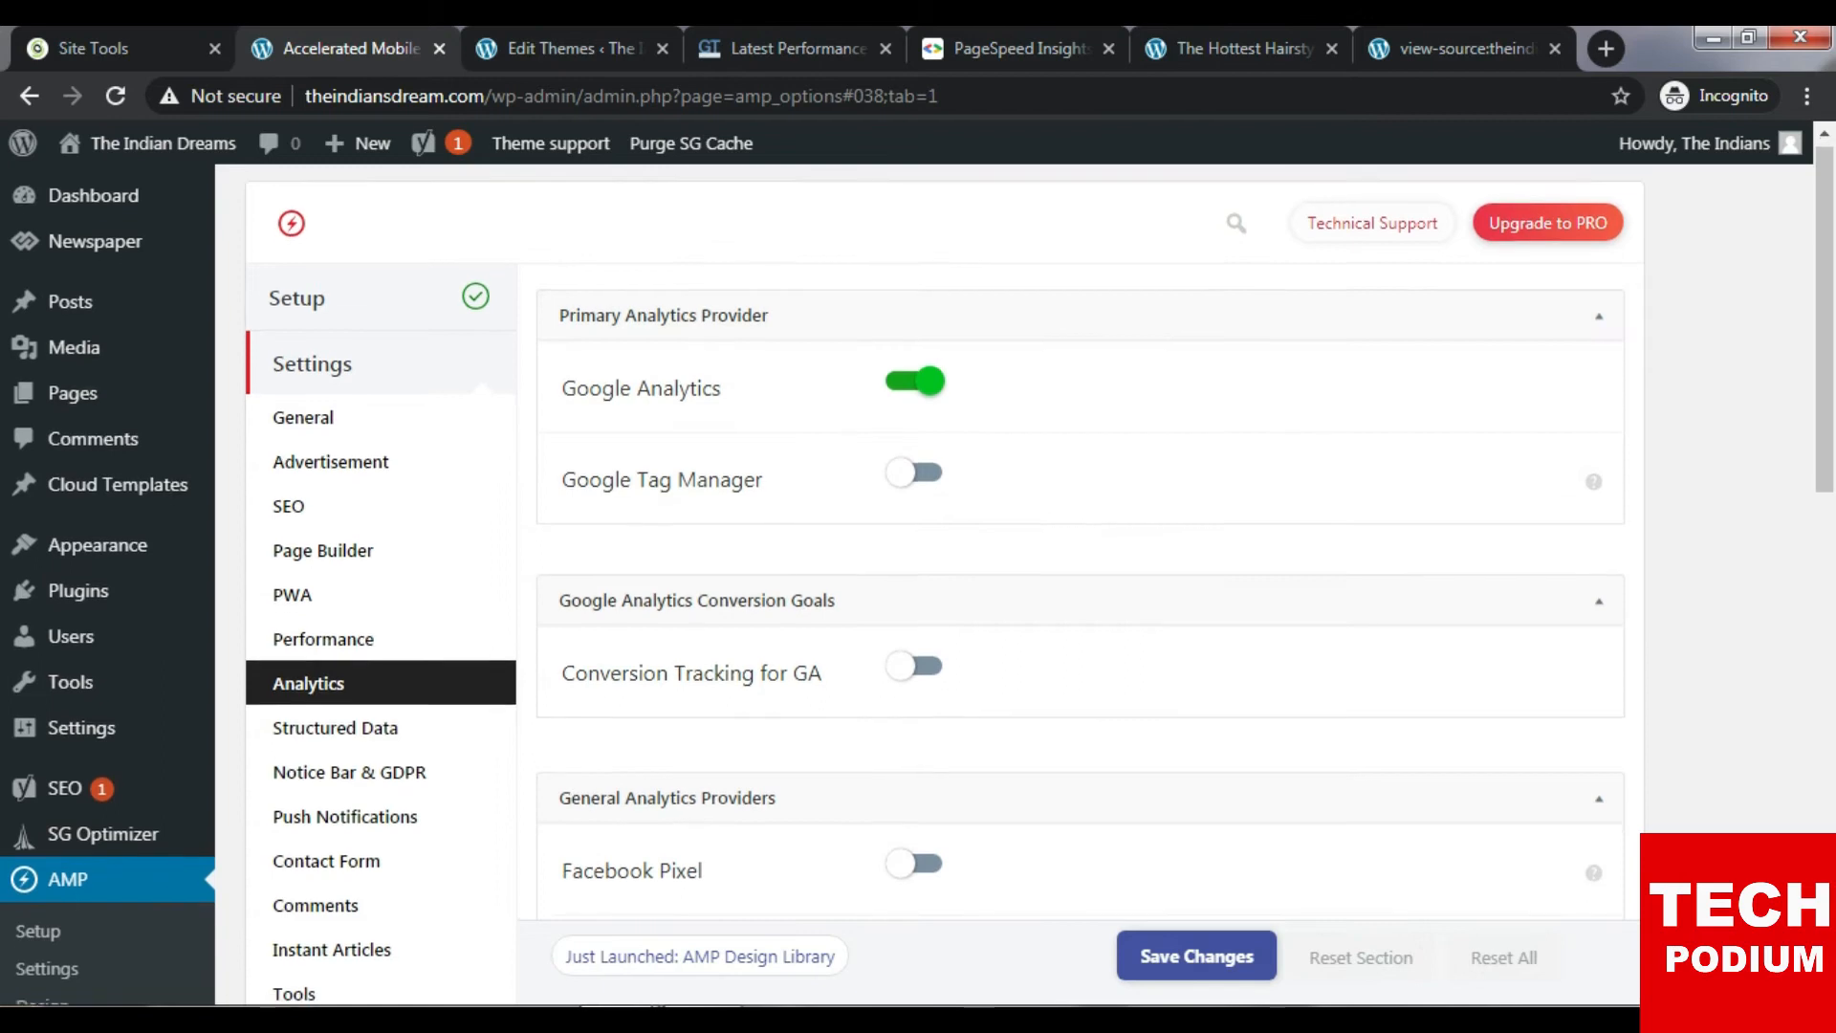
Review the schema types and default logo, post image and video thumbnail options in the Structured Data settings, and save the section.
scroll(383, 601, "down", 2)
left_click(335, 600)
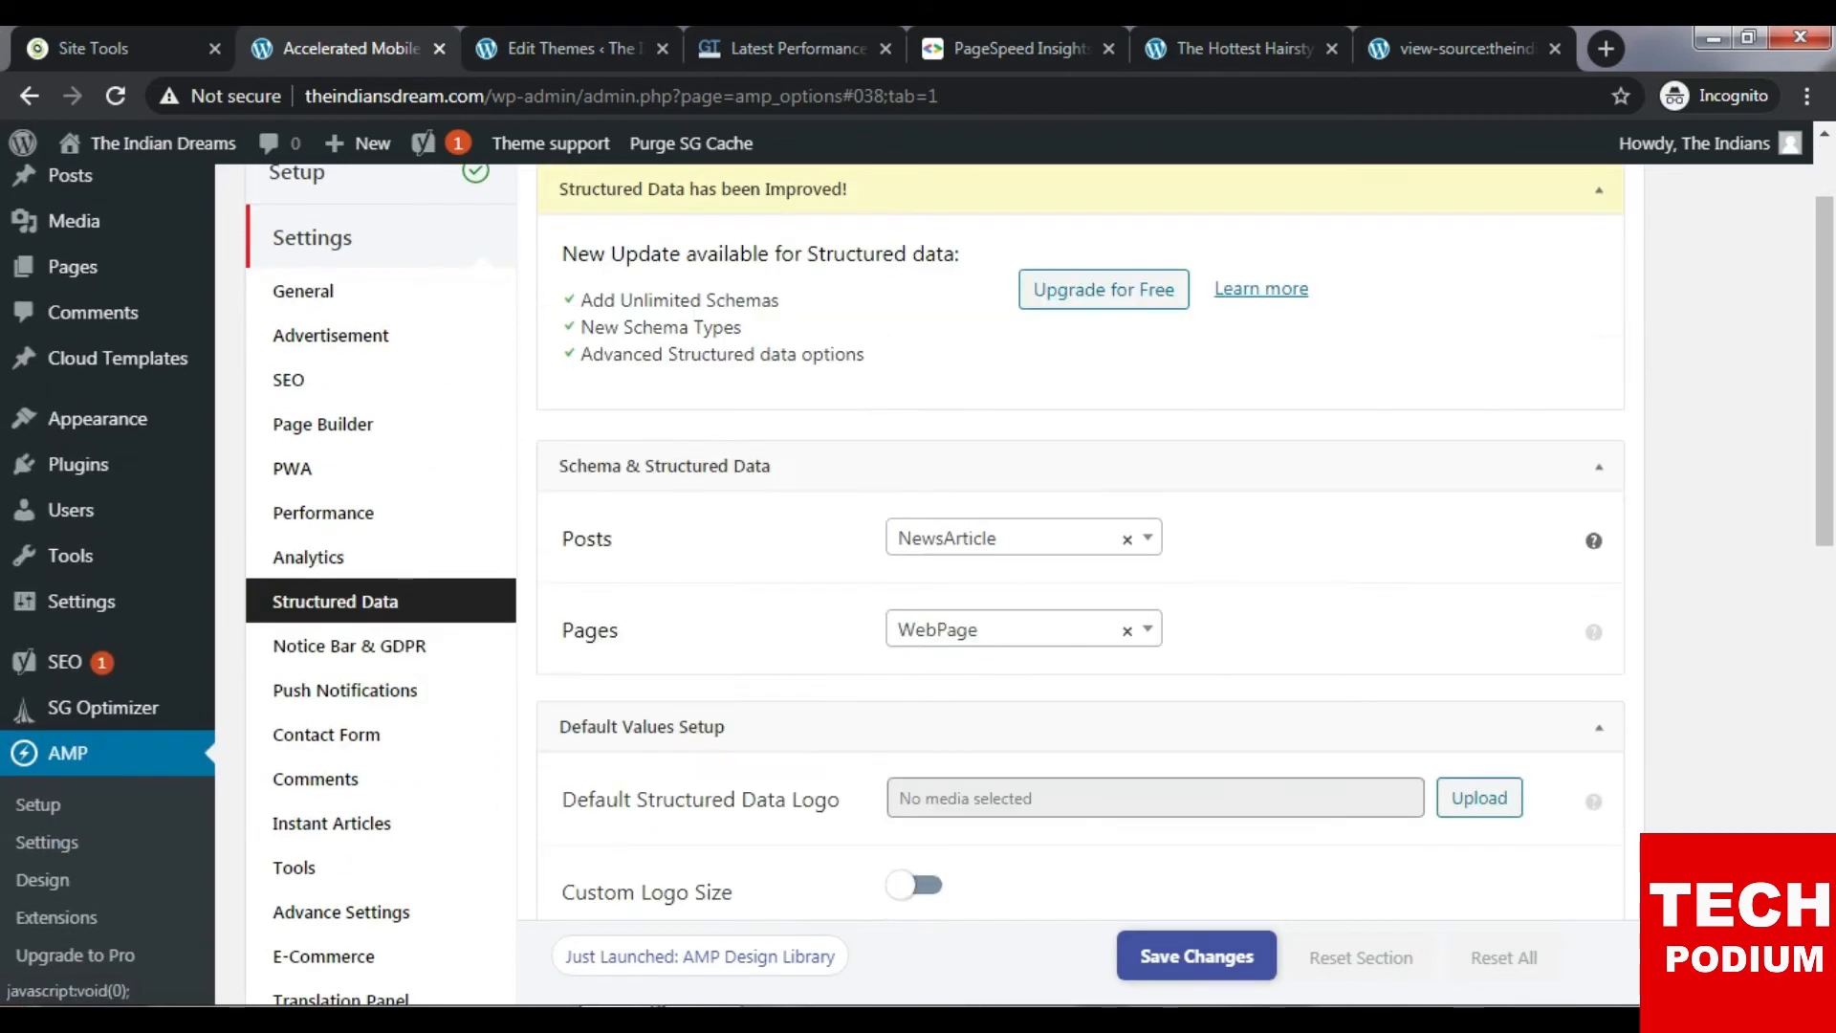
scroll(383, 574, "down", 2)
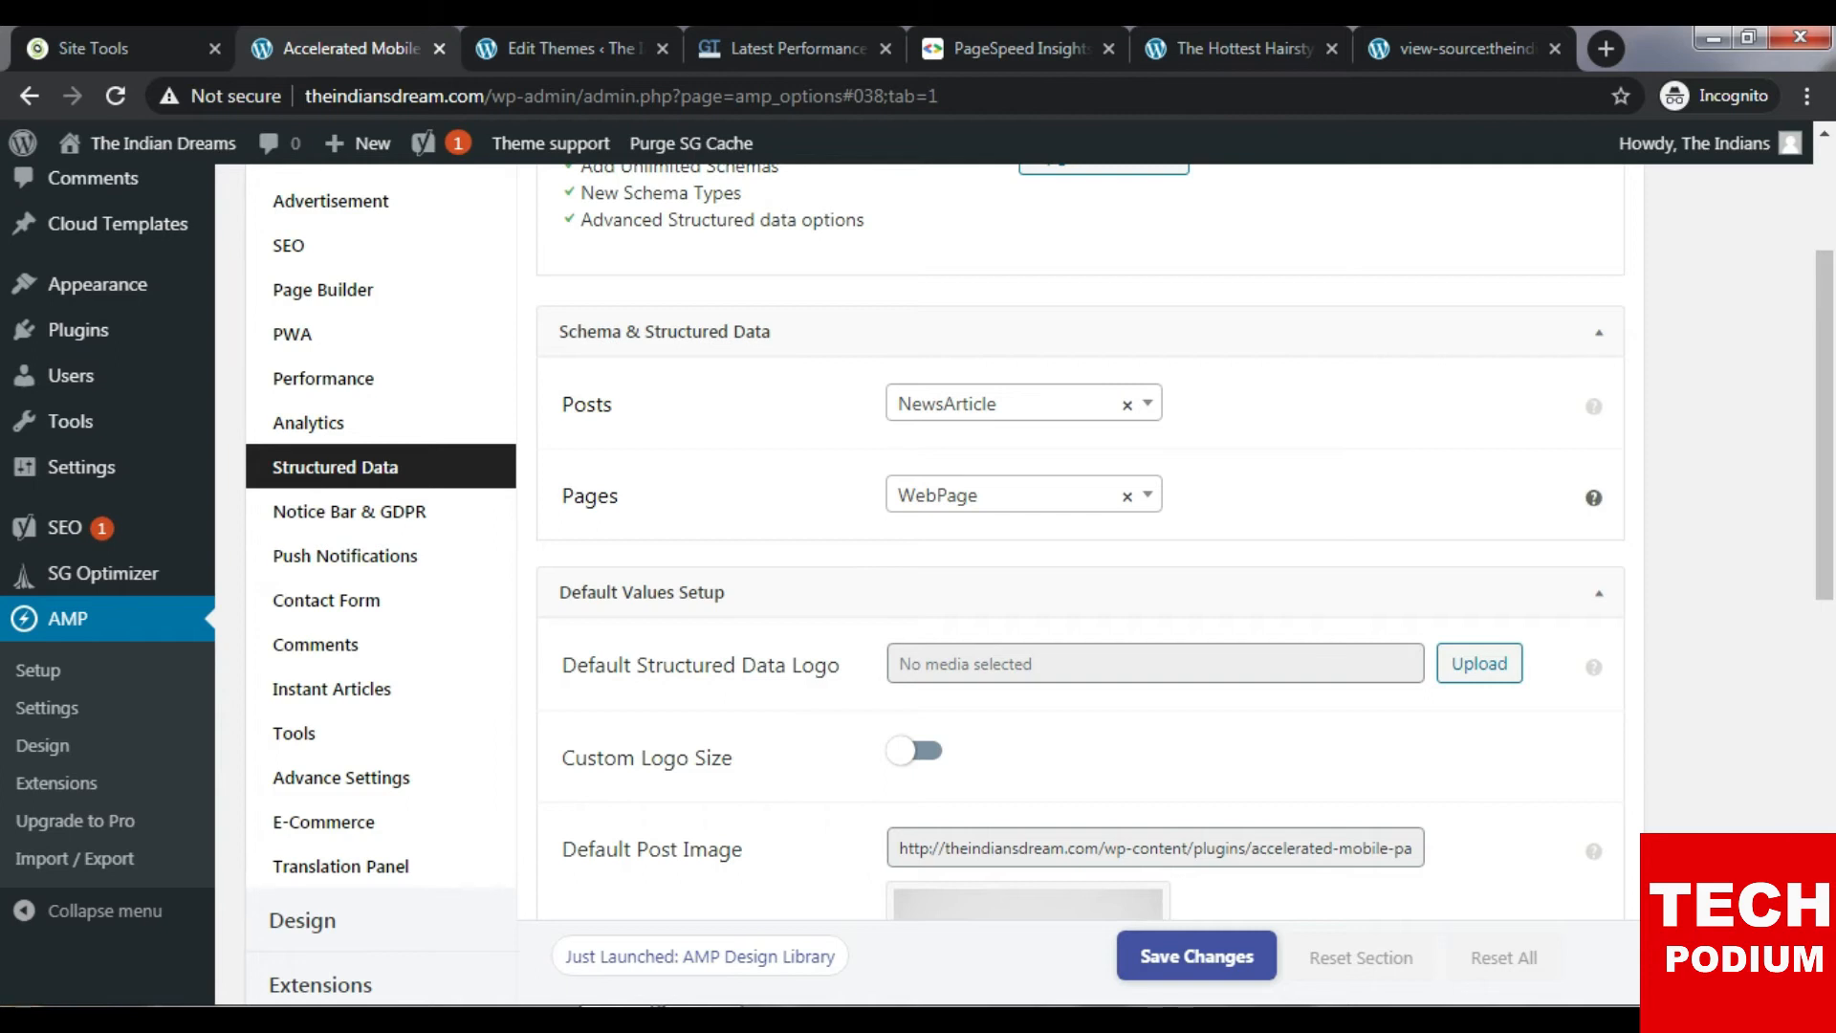
scroll(1079, 536, "down", 2)
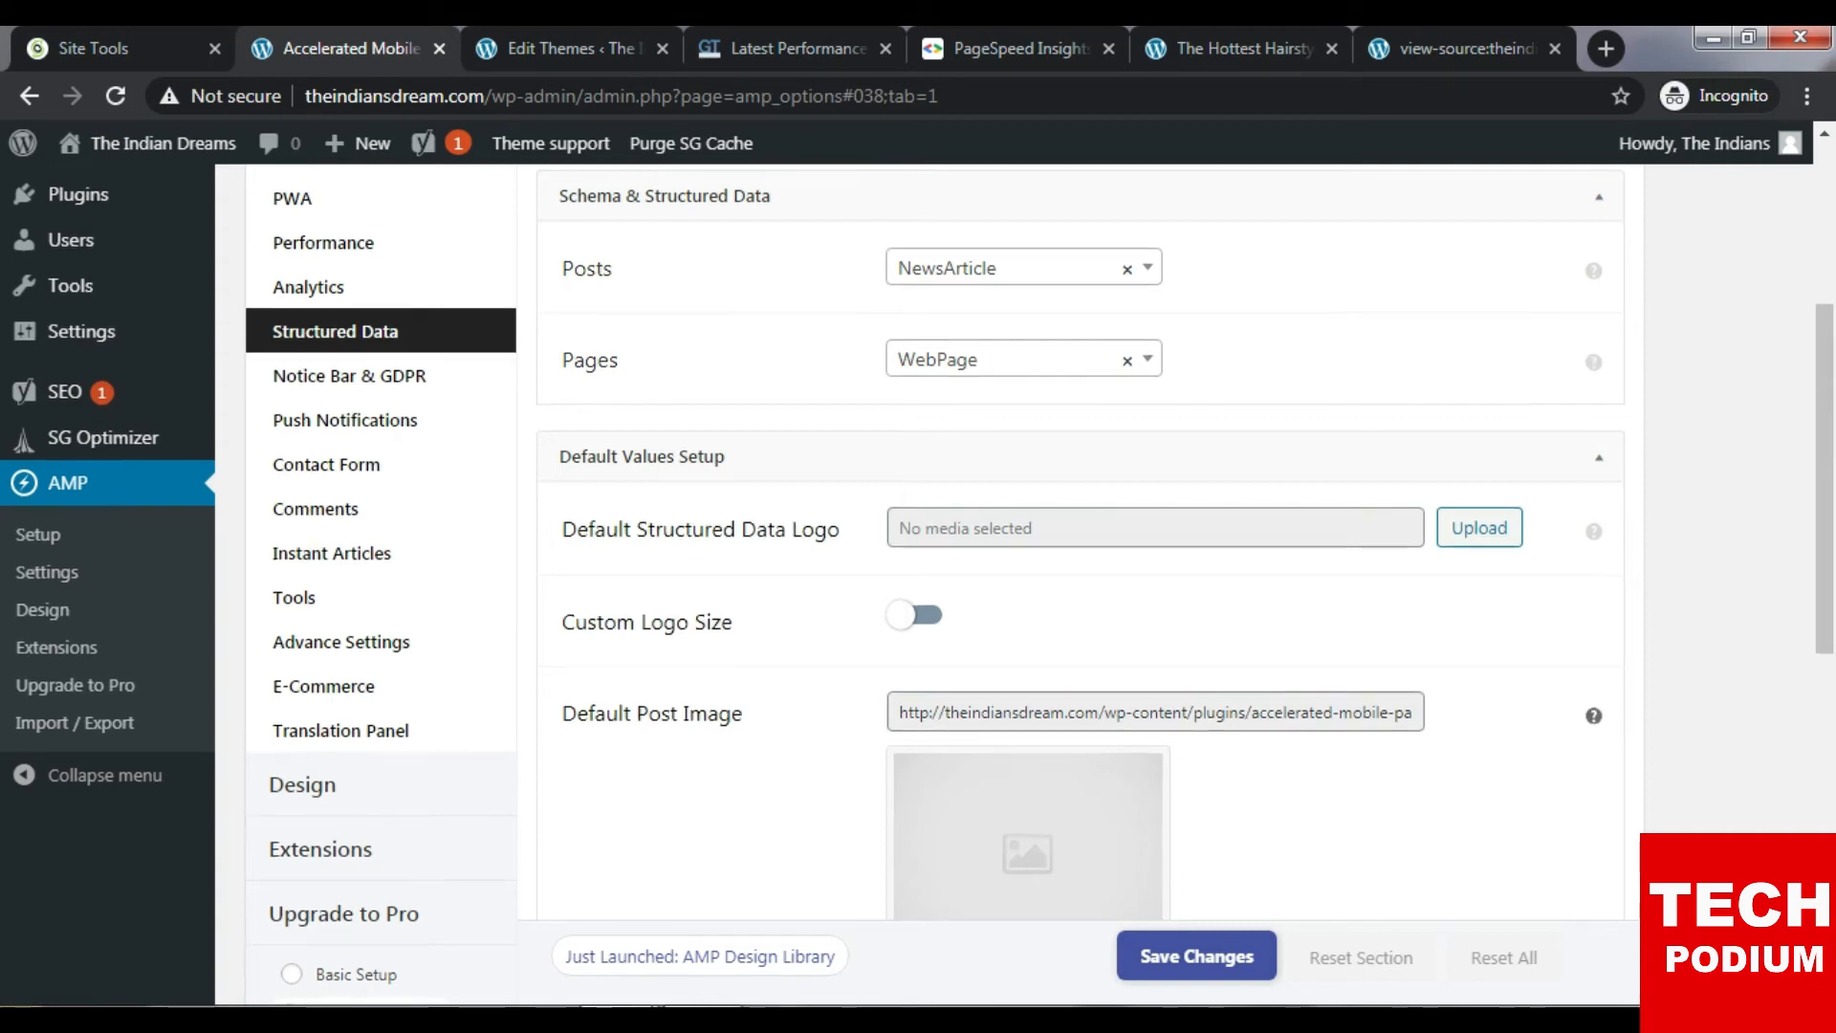
scroll(1079, 536, "down", 4)
scroll(1079, 536, "up", 2)
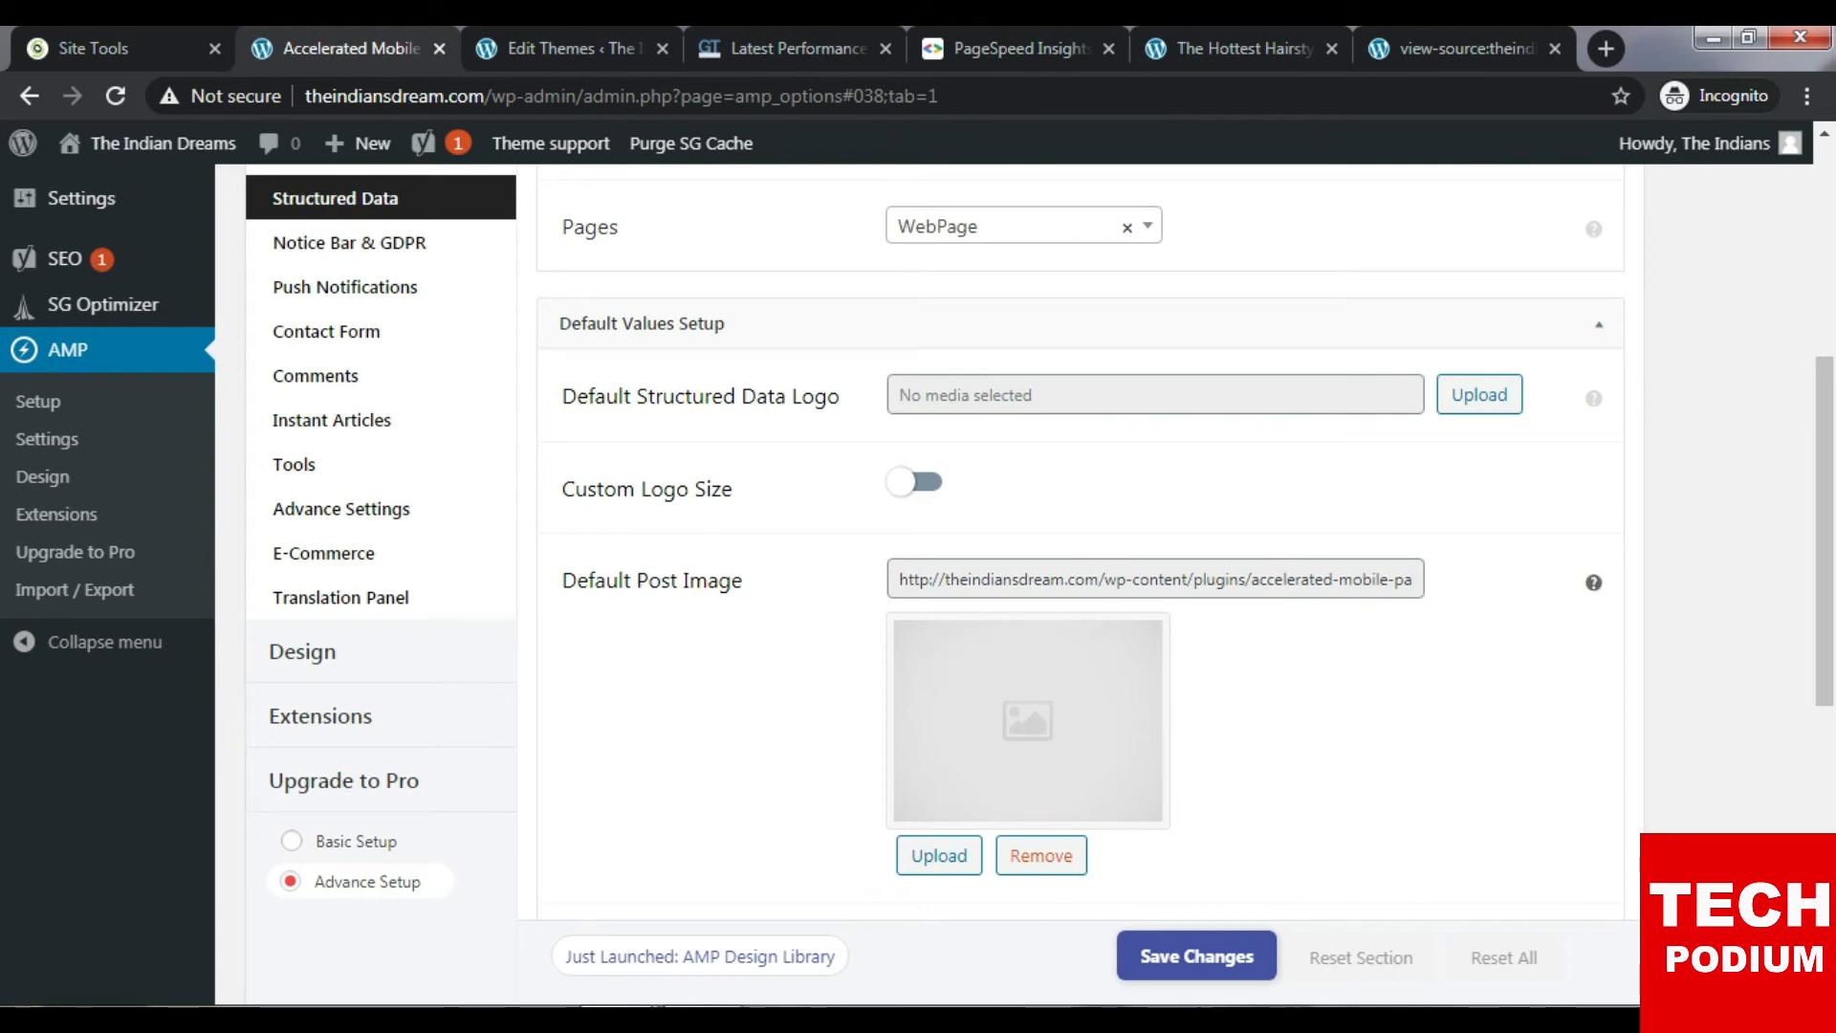
scroll(1079, 536, "down", 6)
scroll(1079, 536, "down", 1)
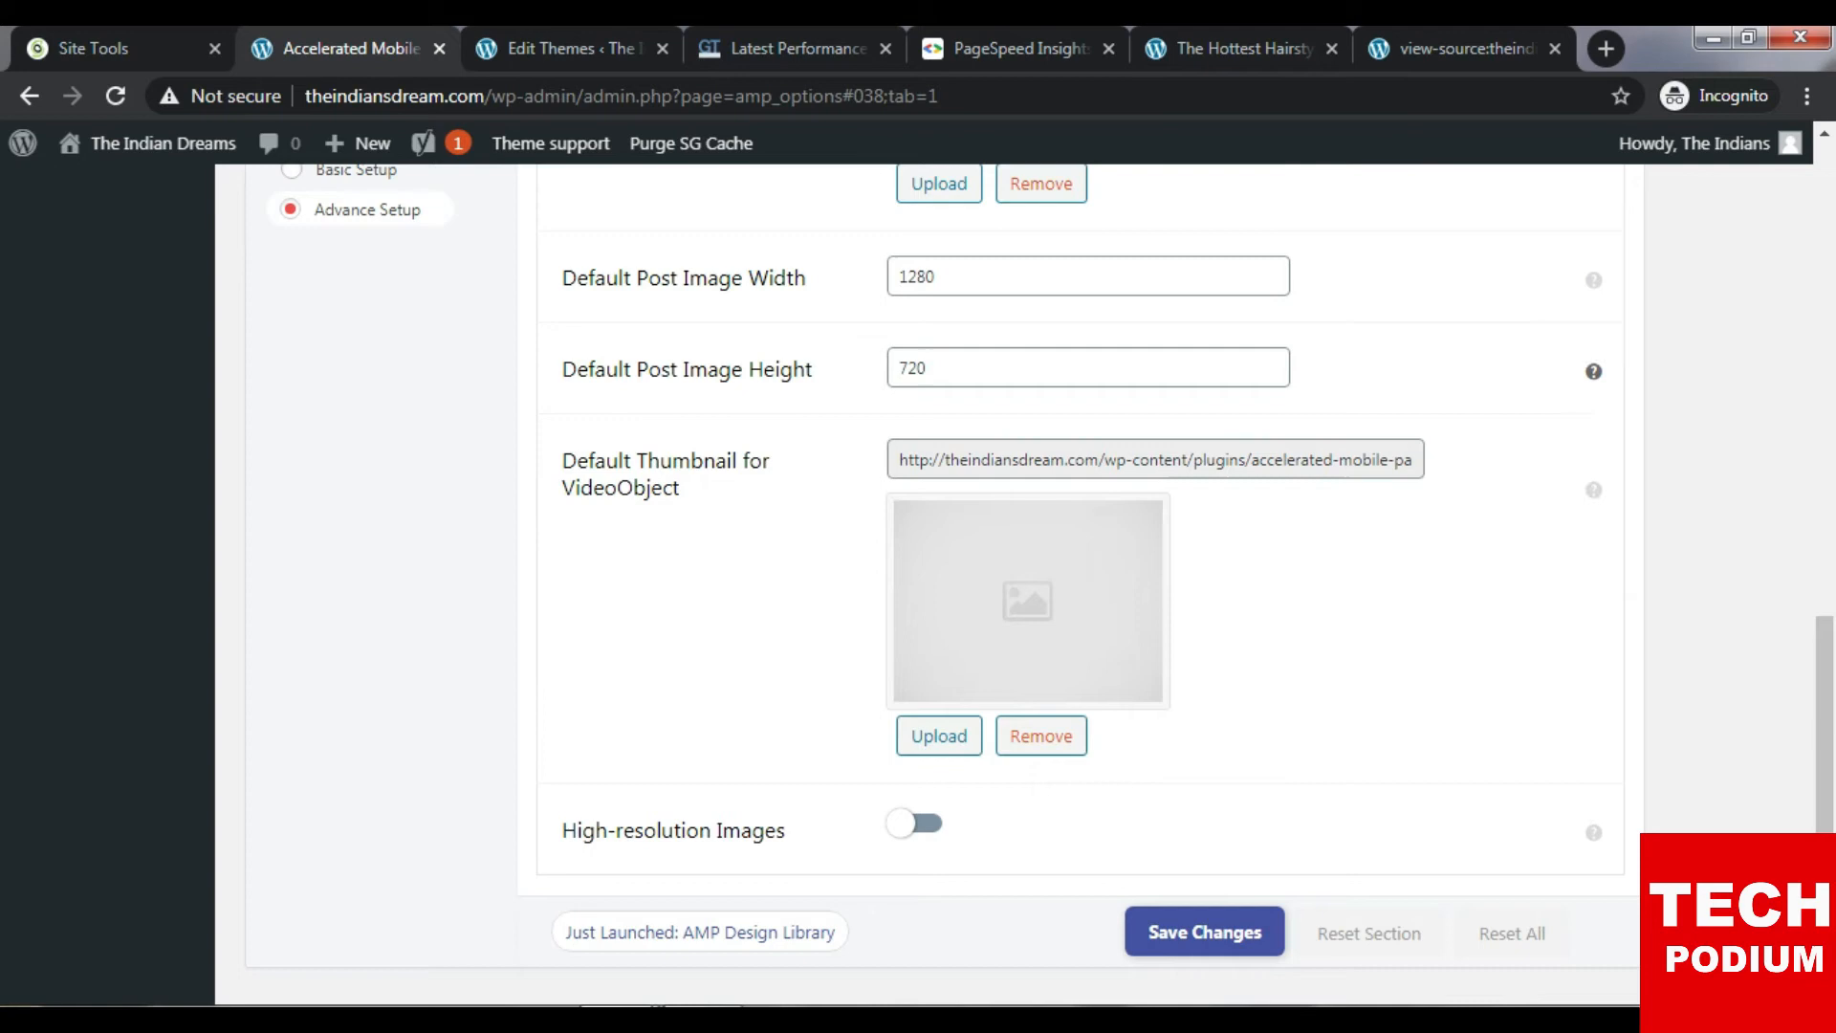
scroll(1079, 535, "down", 1)
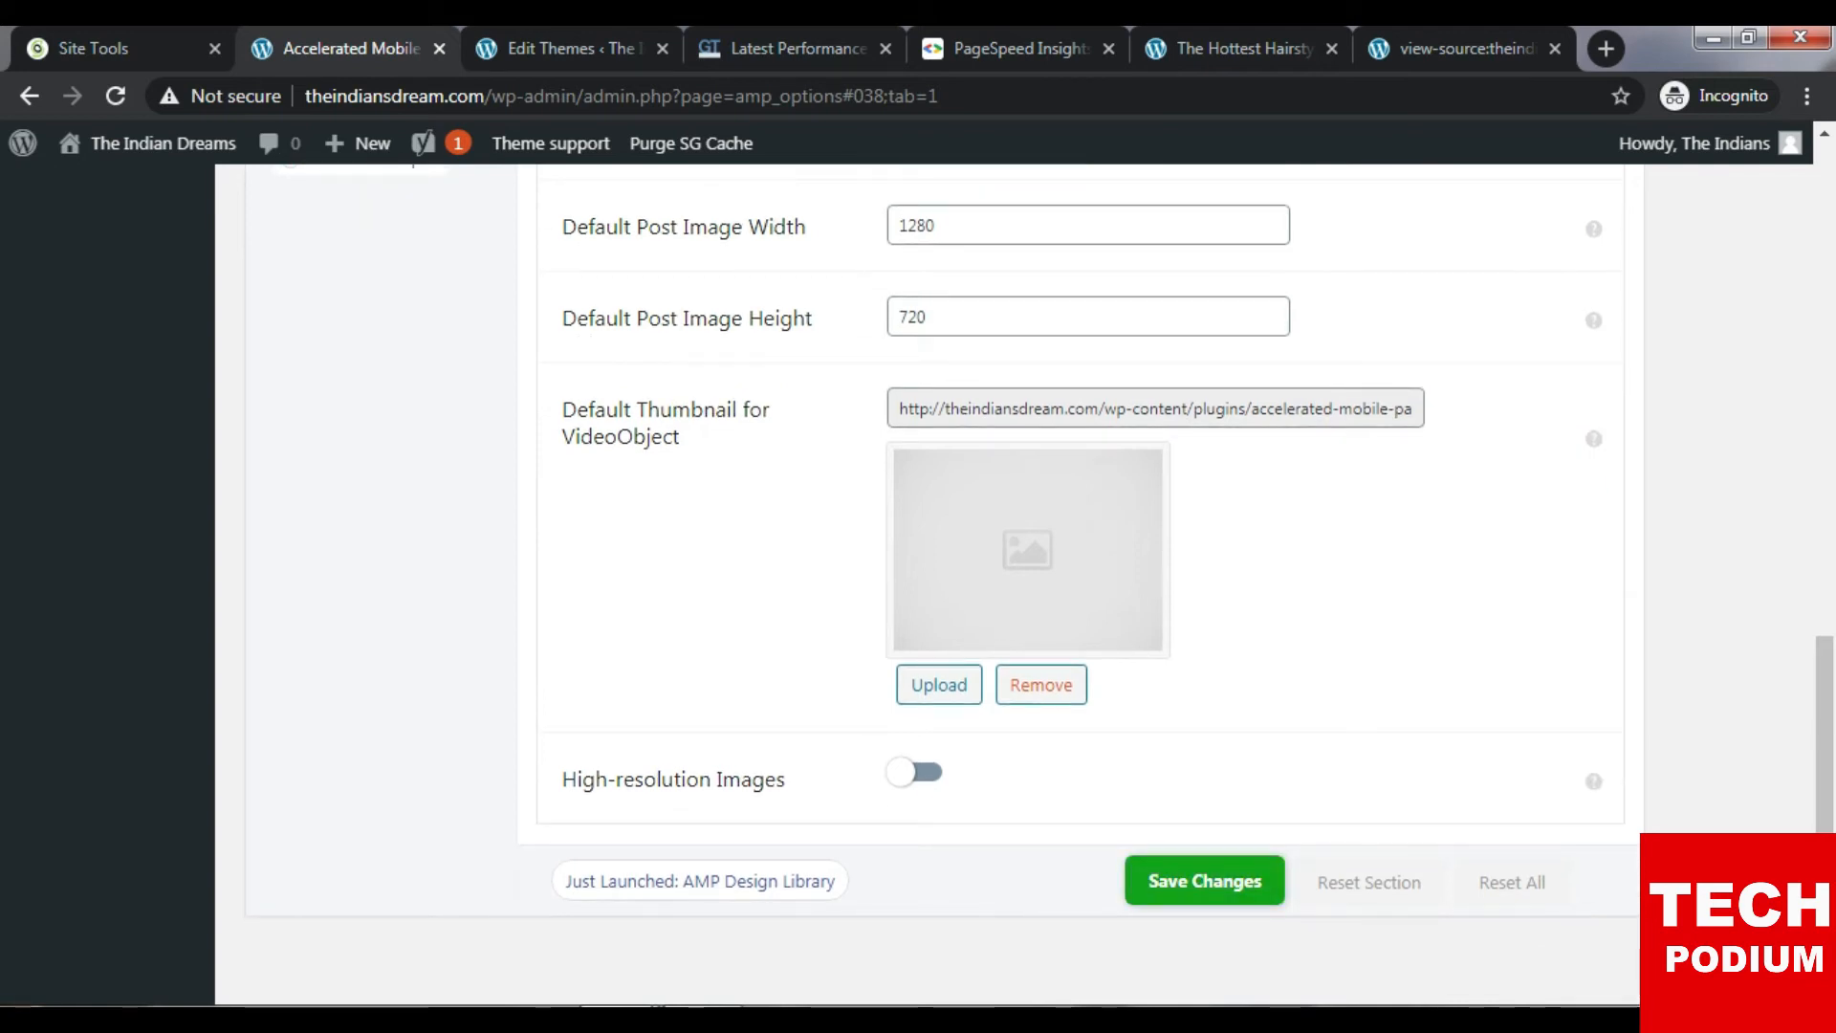
left_click(1205, 881)
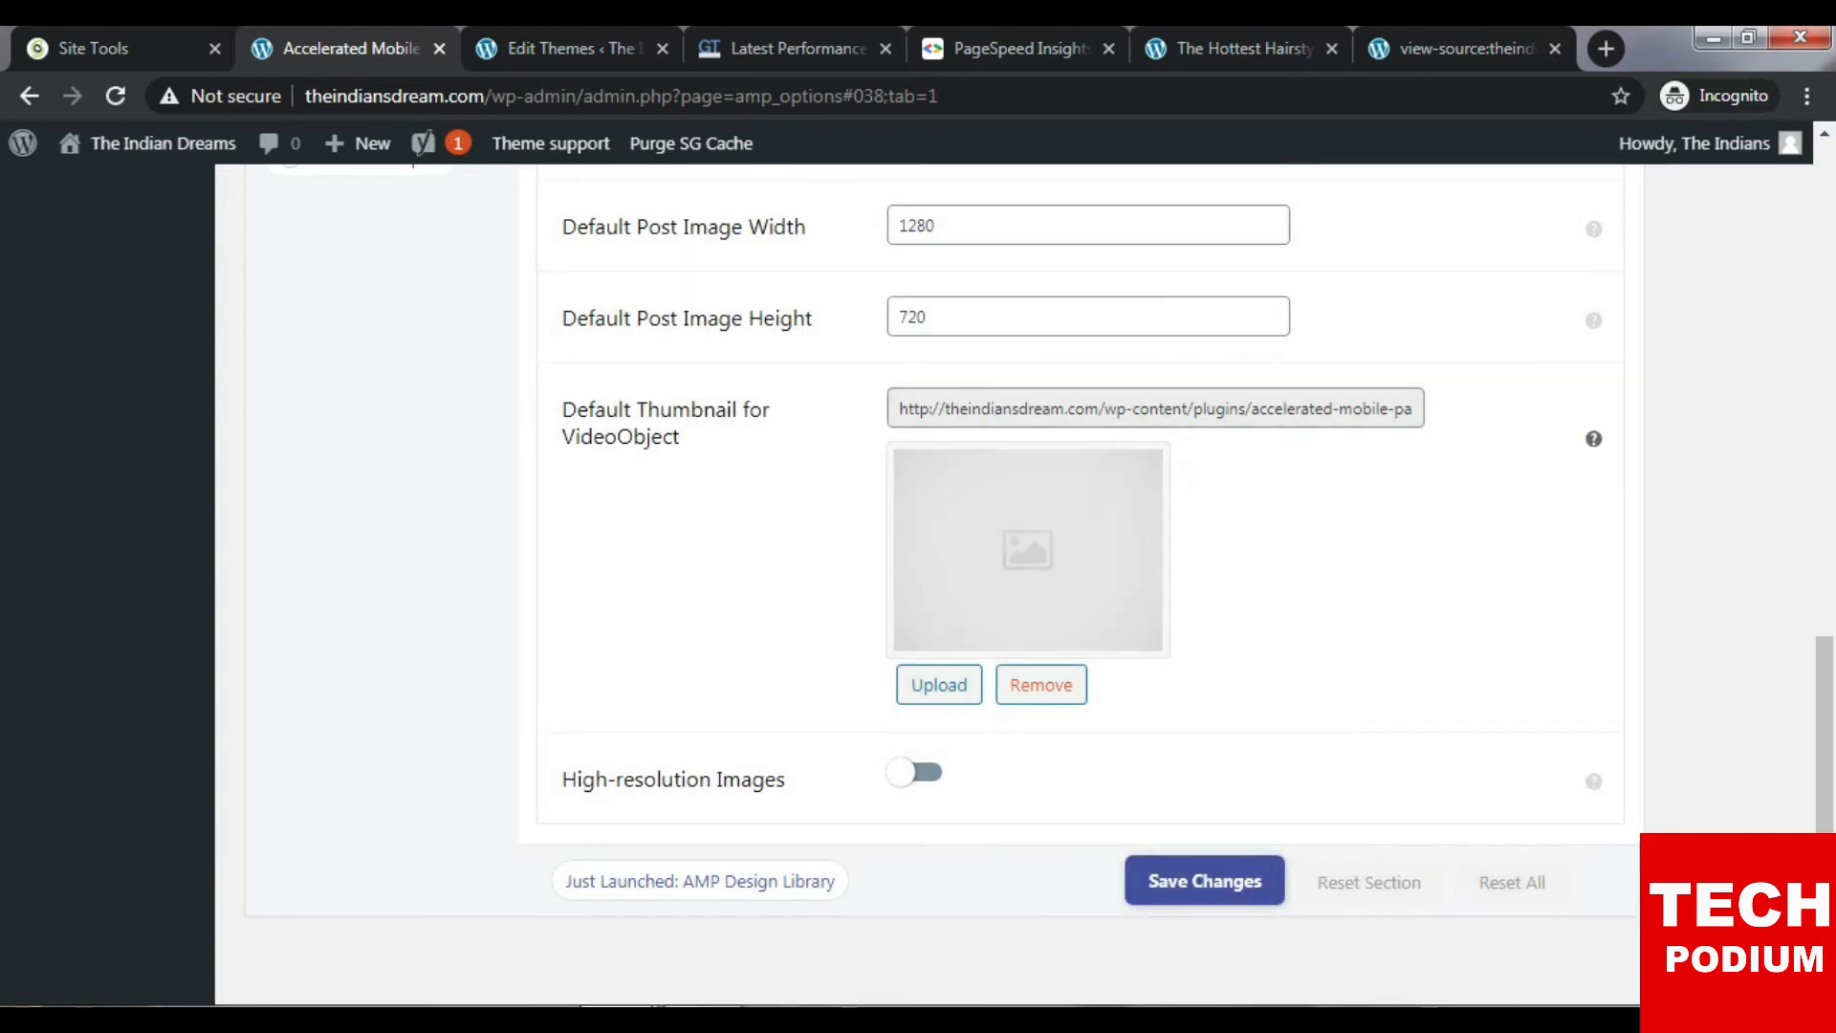
Open the Notice Bar & GDPR settings and view the Notifications and GDPR Compliancy options.
scroll(349, 595, "up", 8)
left_click(350, 595)
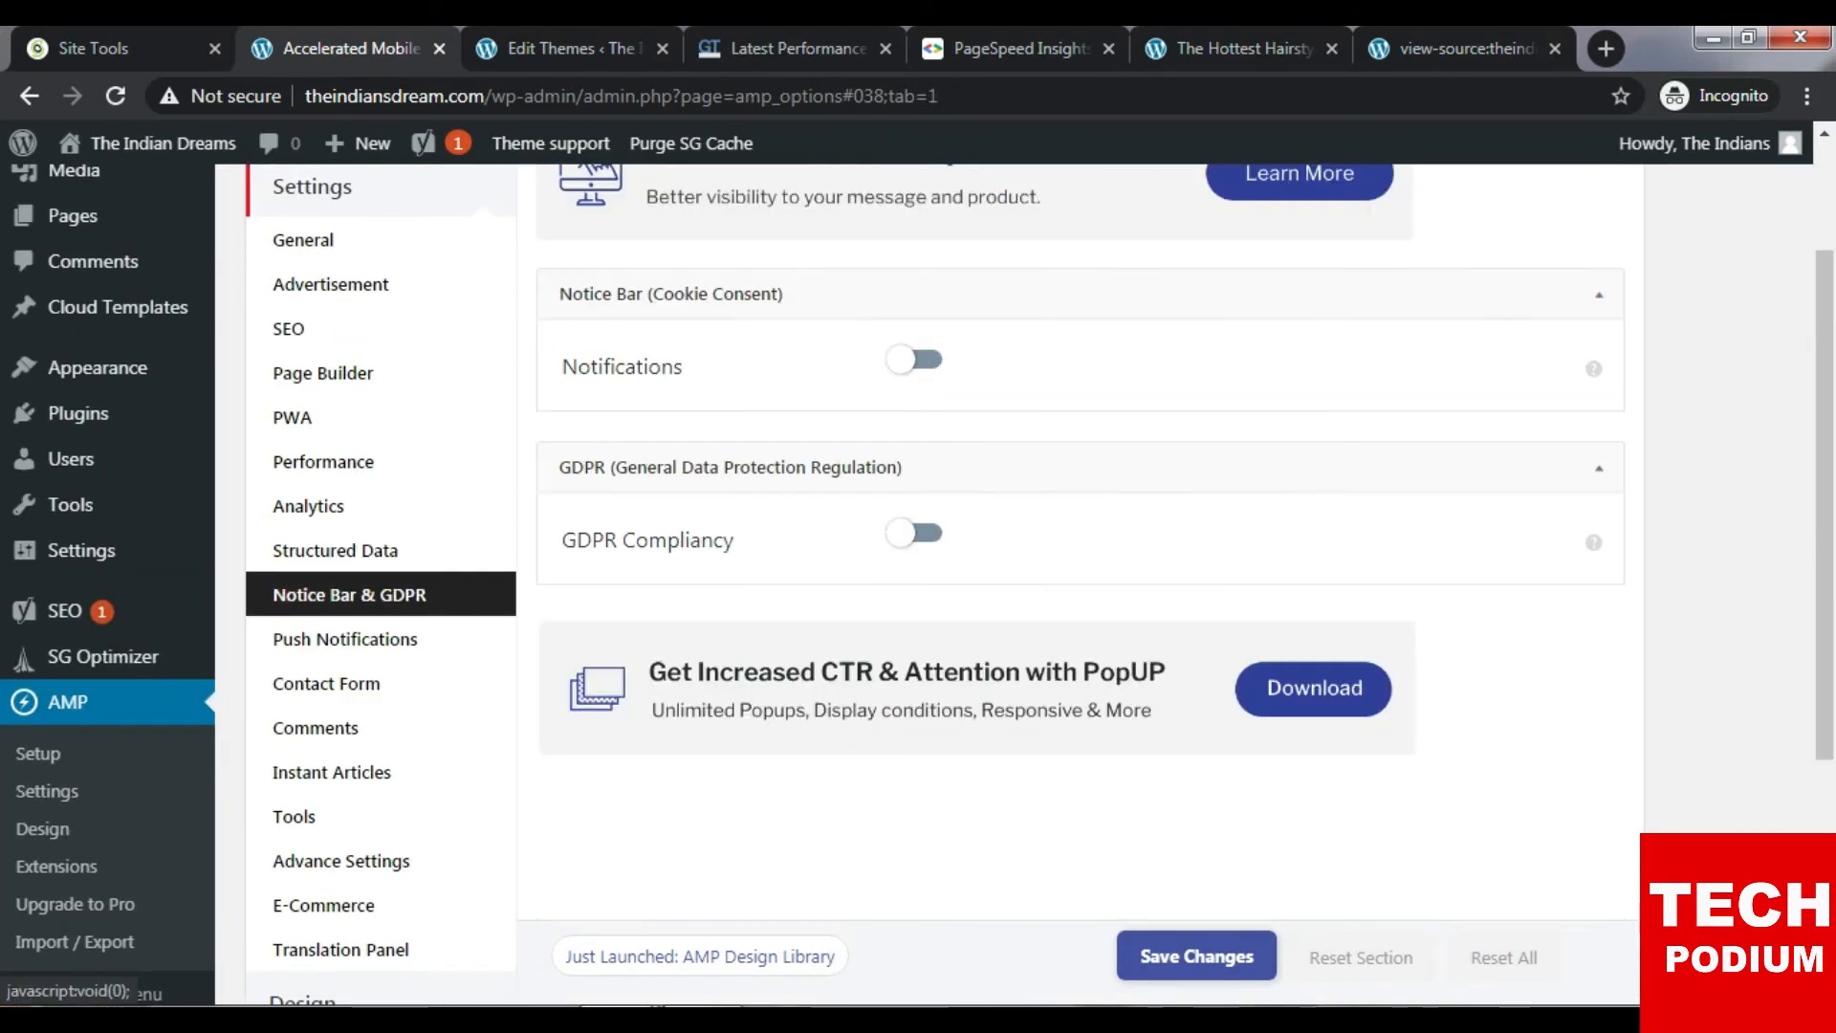
scroll(349, 595, "down", 4)
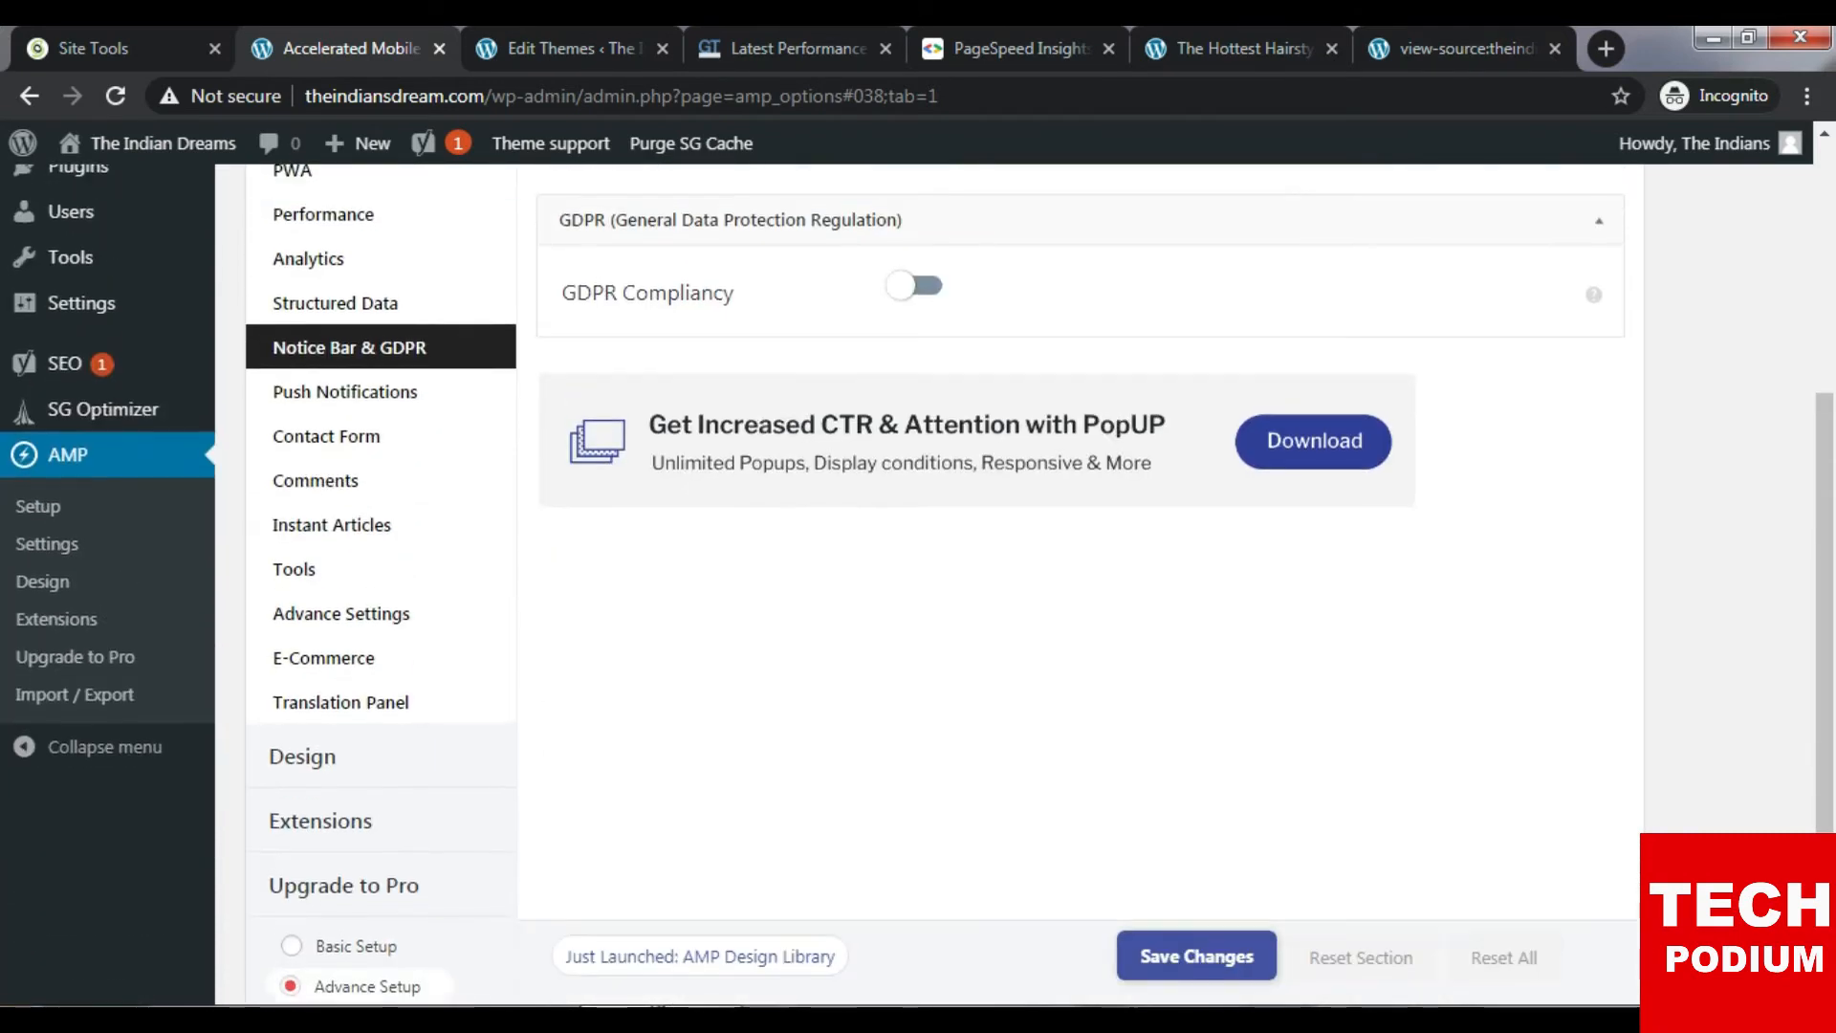
Open the Push Notifications settings and view the available push notification integration services without choosing one.
scroll(344, 727, "up", 3)
left_click(345, 659)
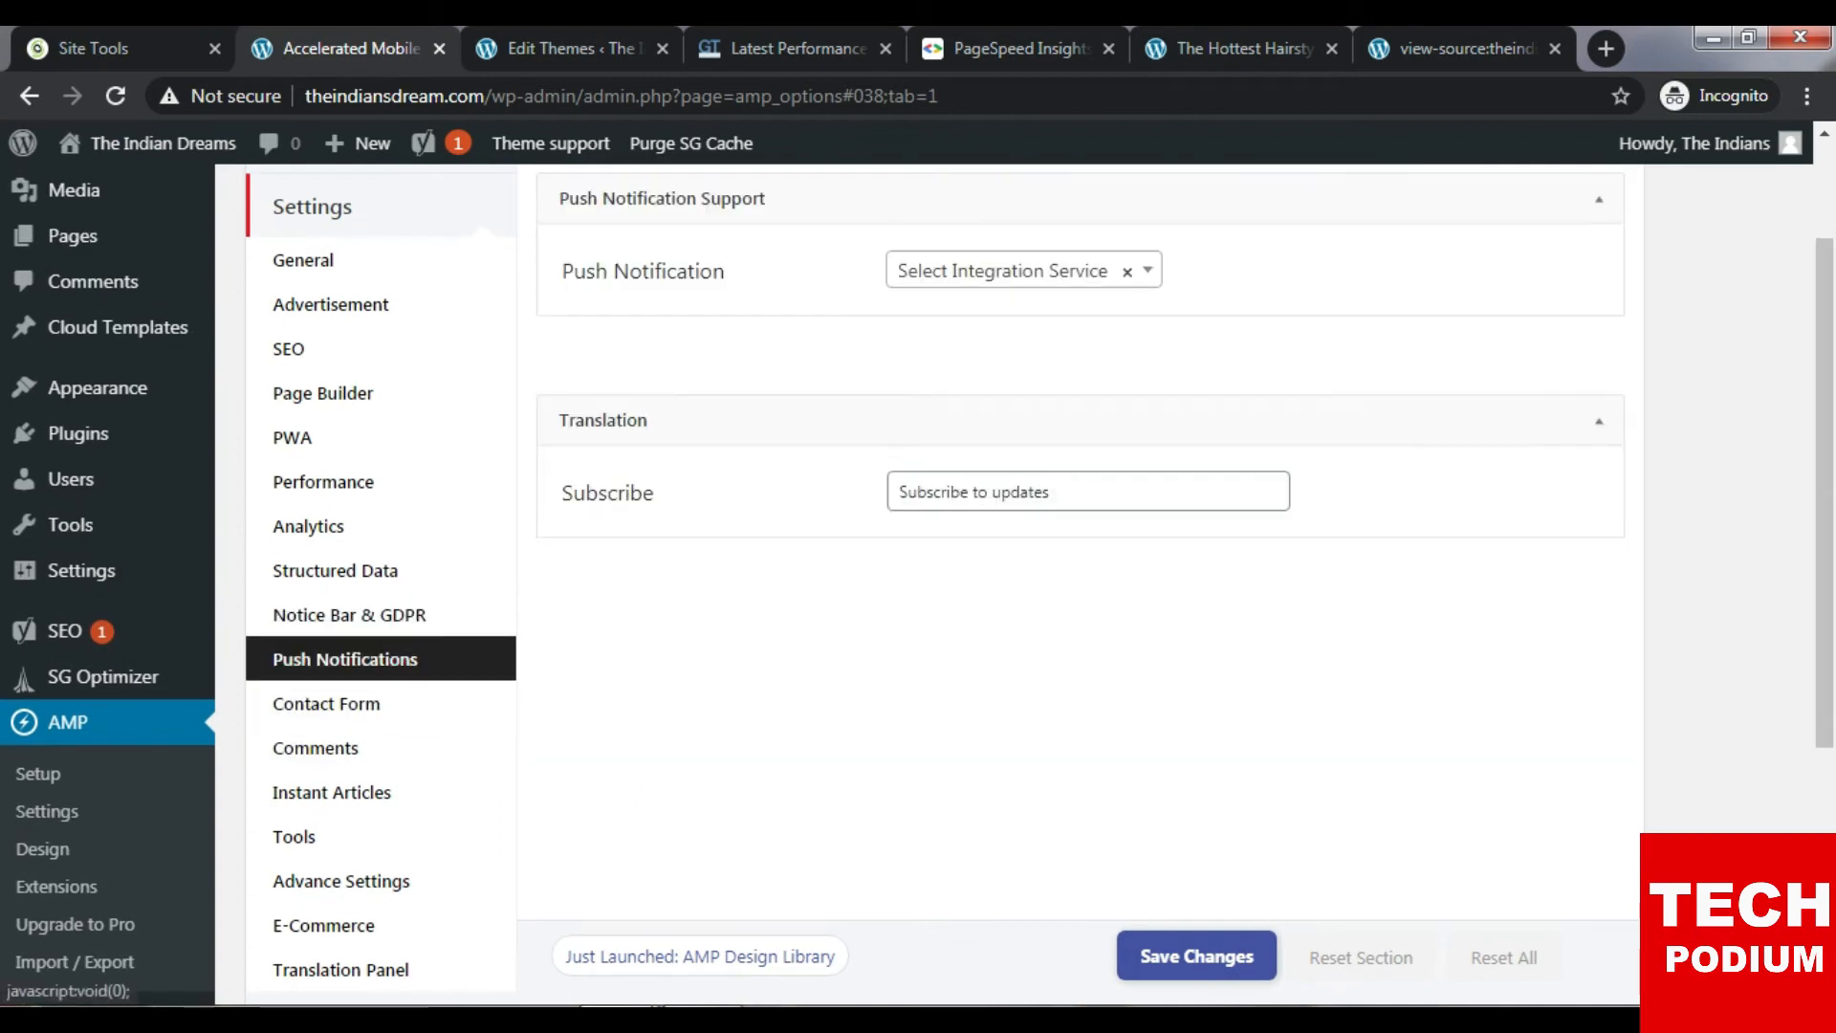
scroll(344, 659, "up", 3)
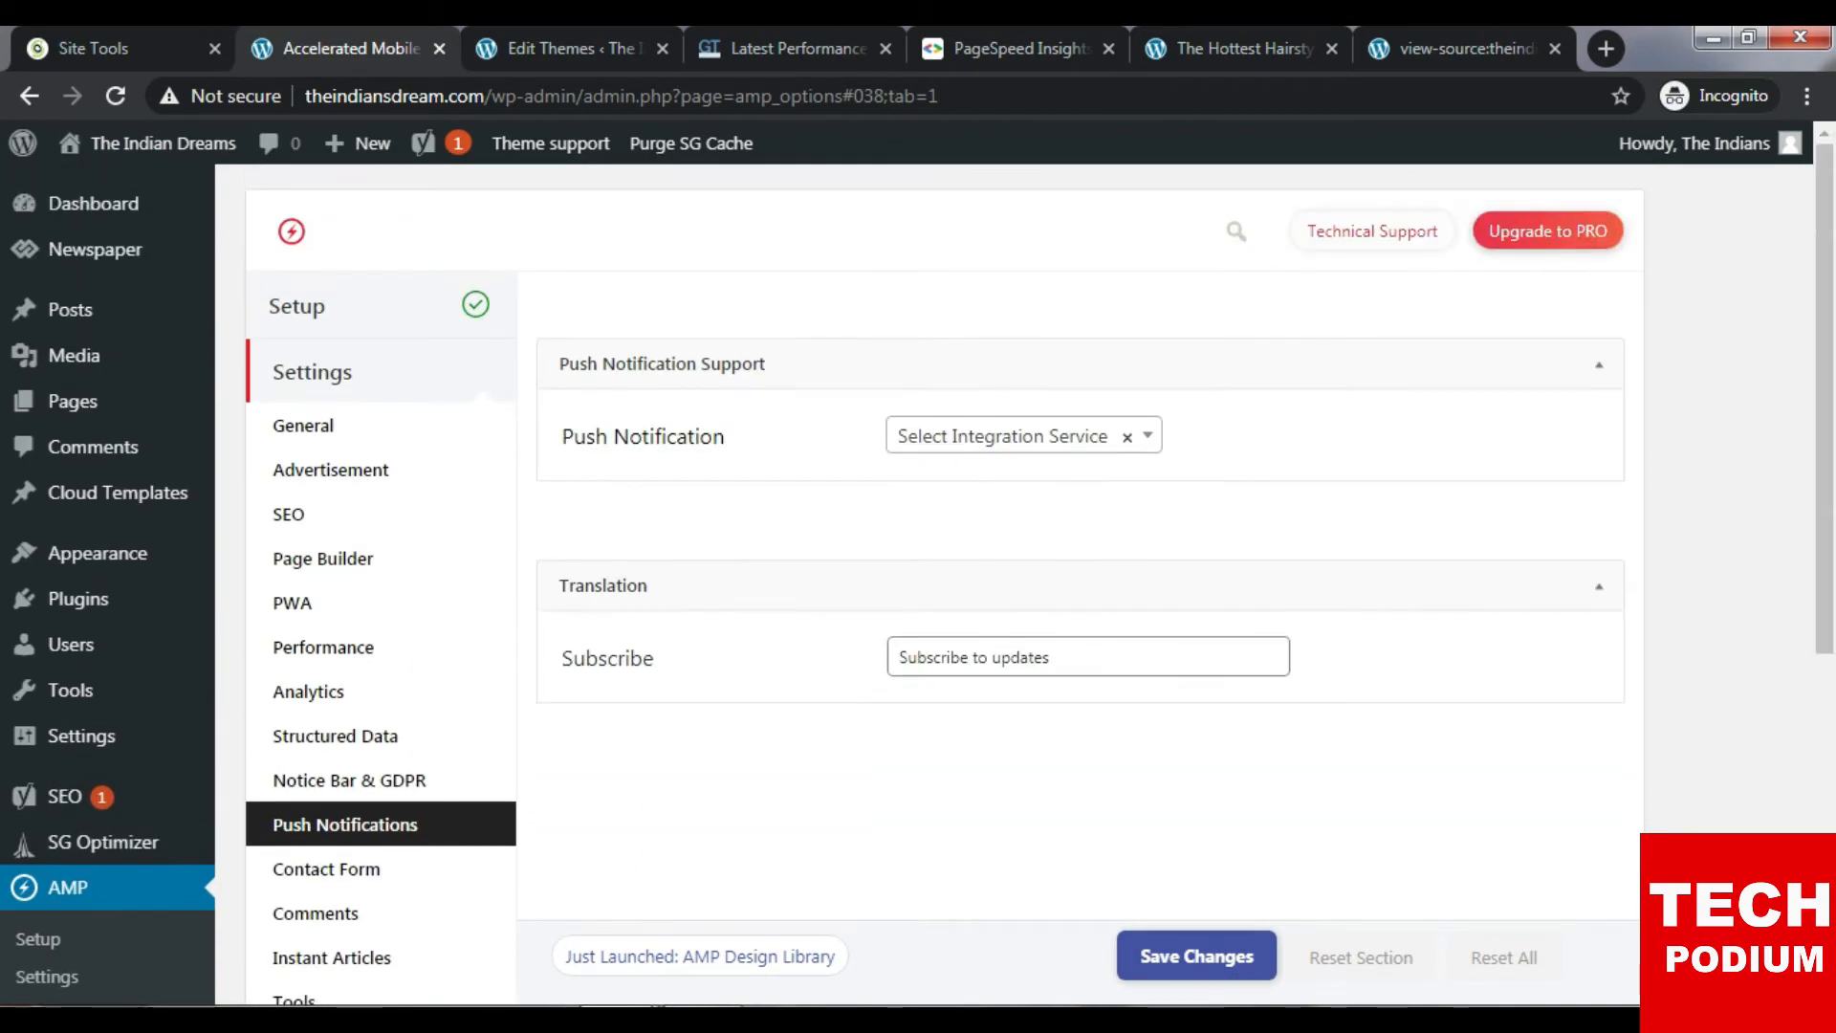
left_click(1024, 436)
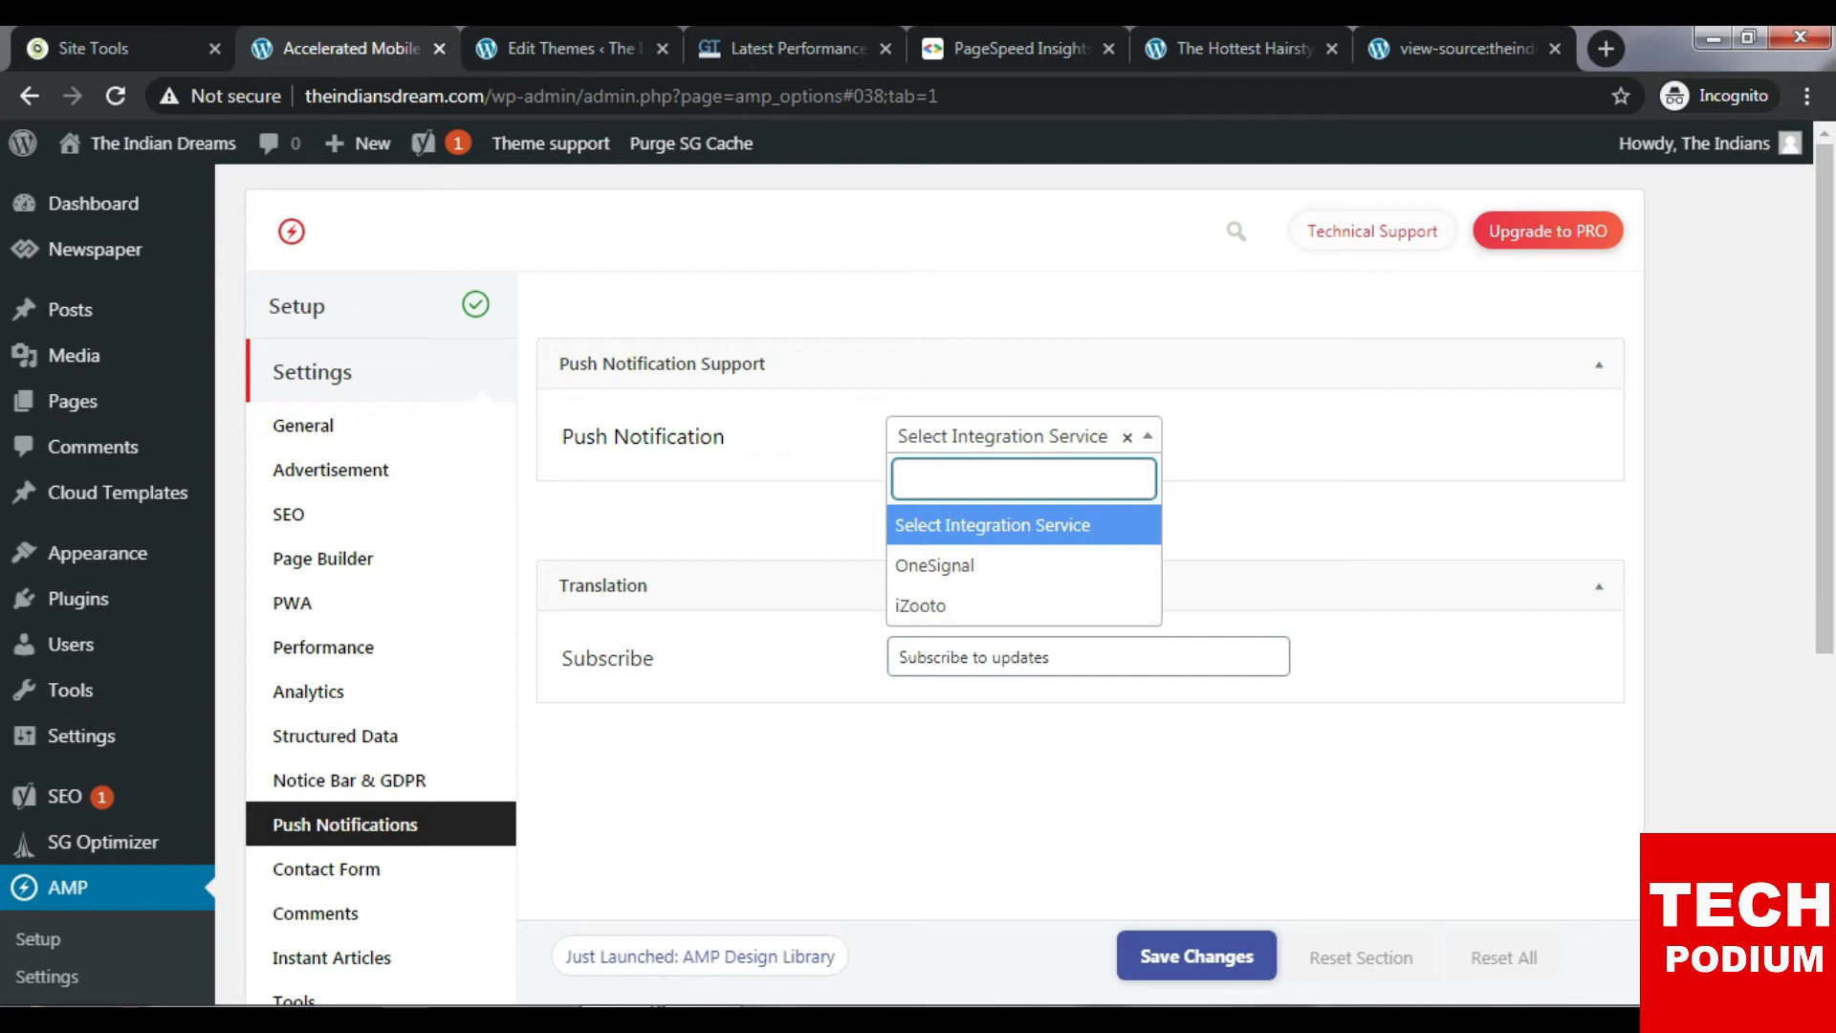
key("Escape")
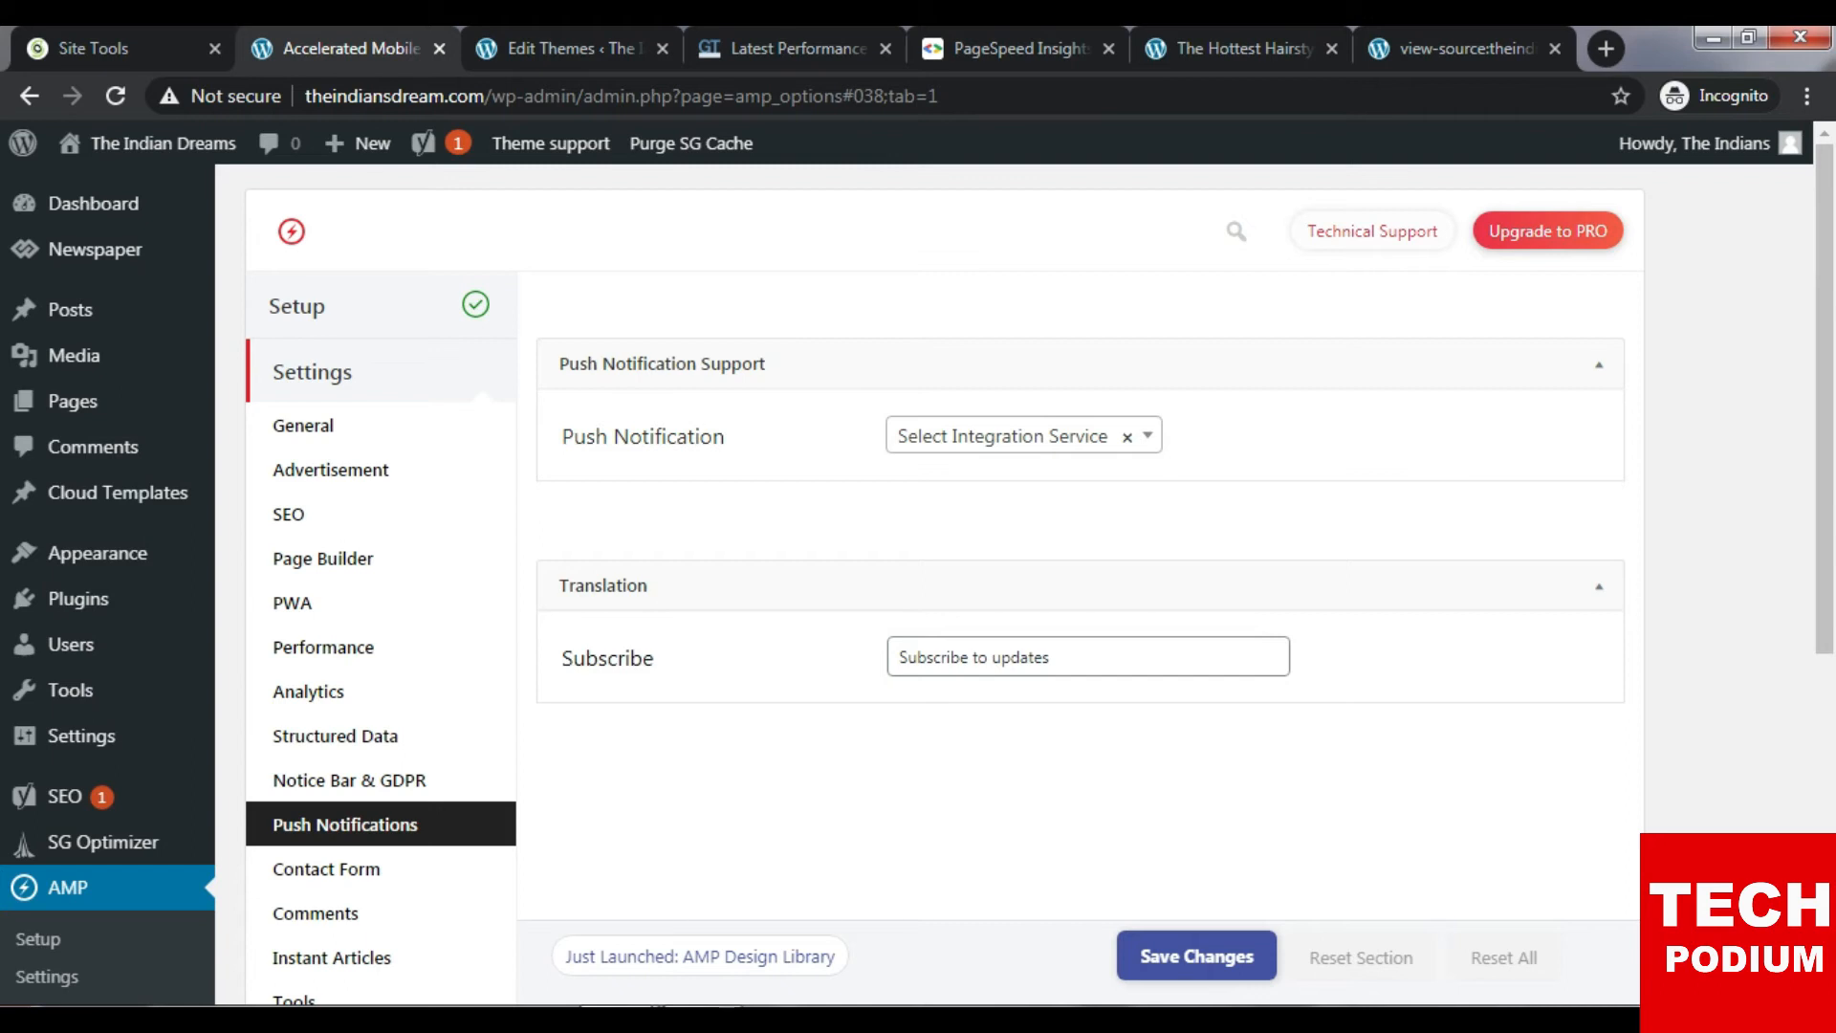
Open the Contact Form settings and view the Contact Form 7, Gravity Forms and Ninja Forms support options.
scroll(1052, 574, "down", 3)
left_click(325, 600)
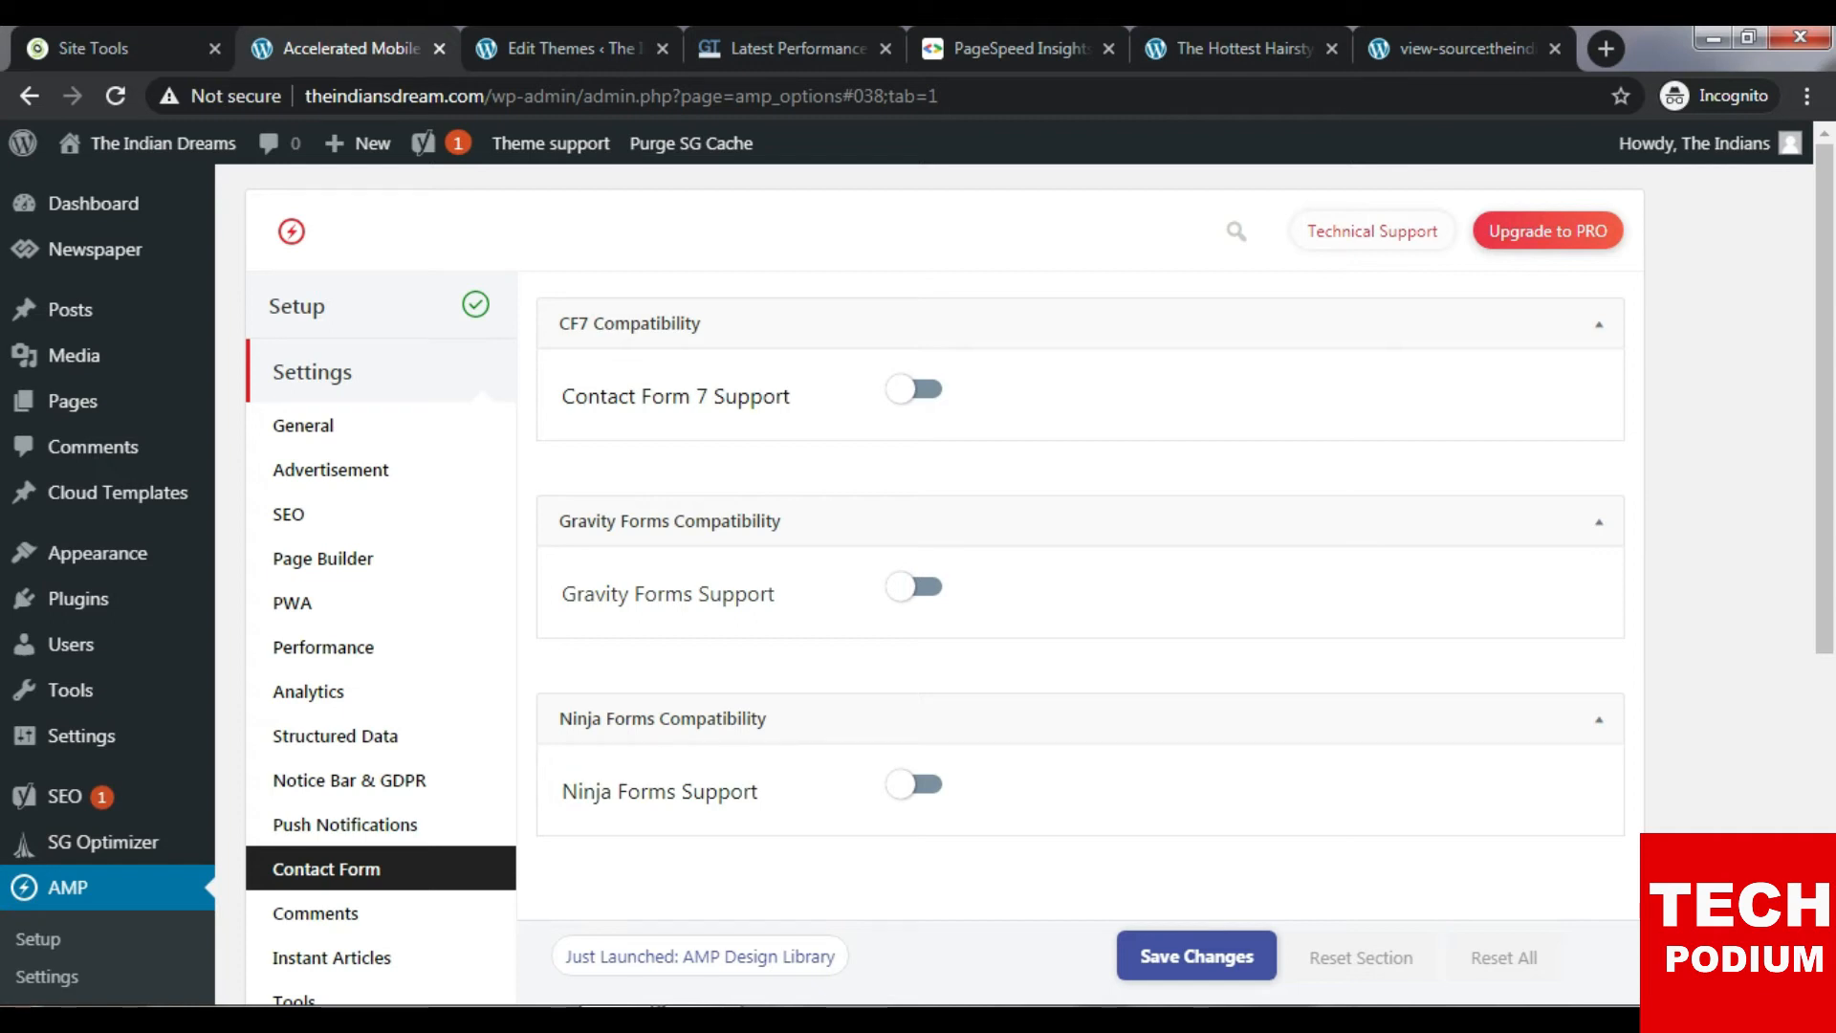
scroll(918, 574, "down", 3)
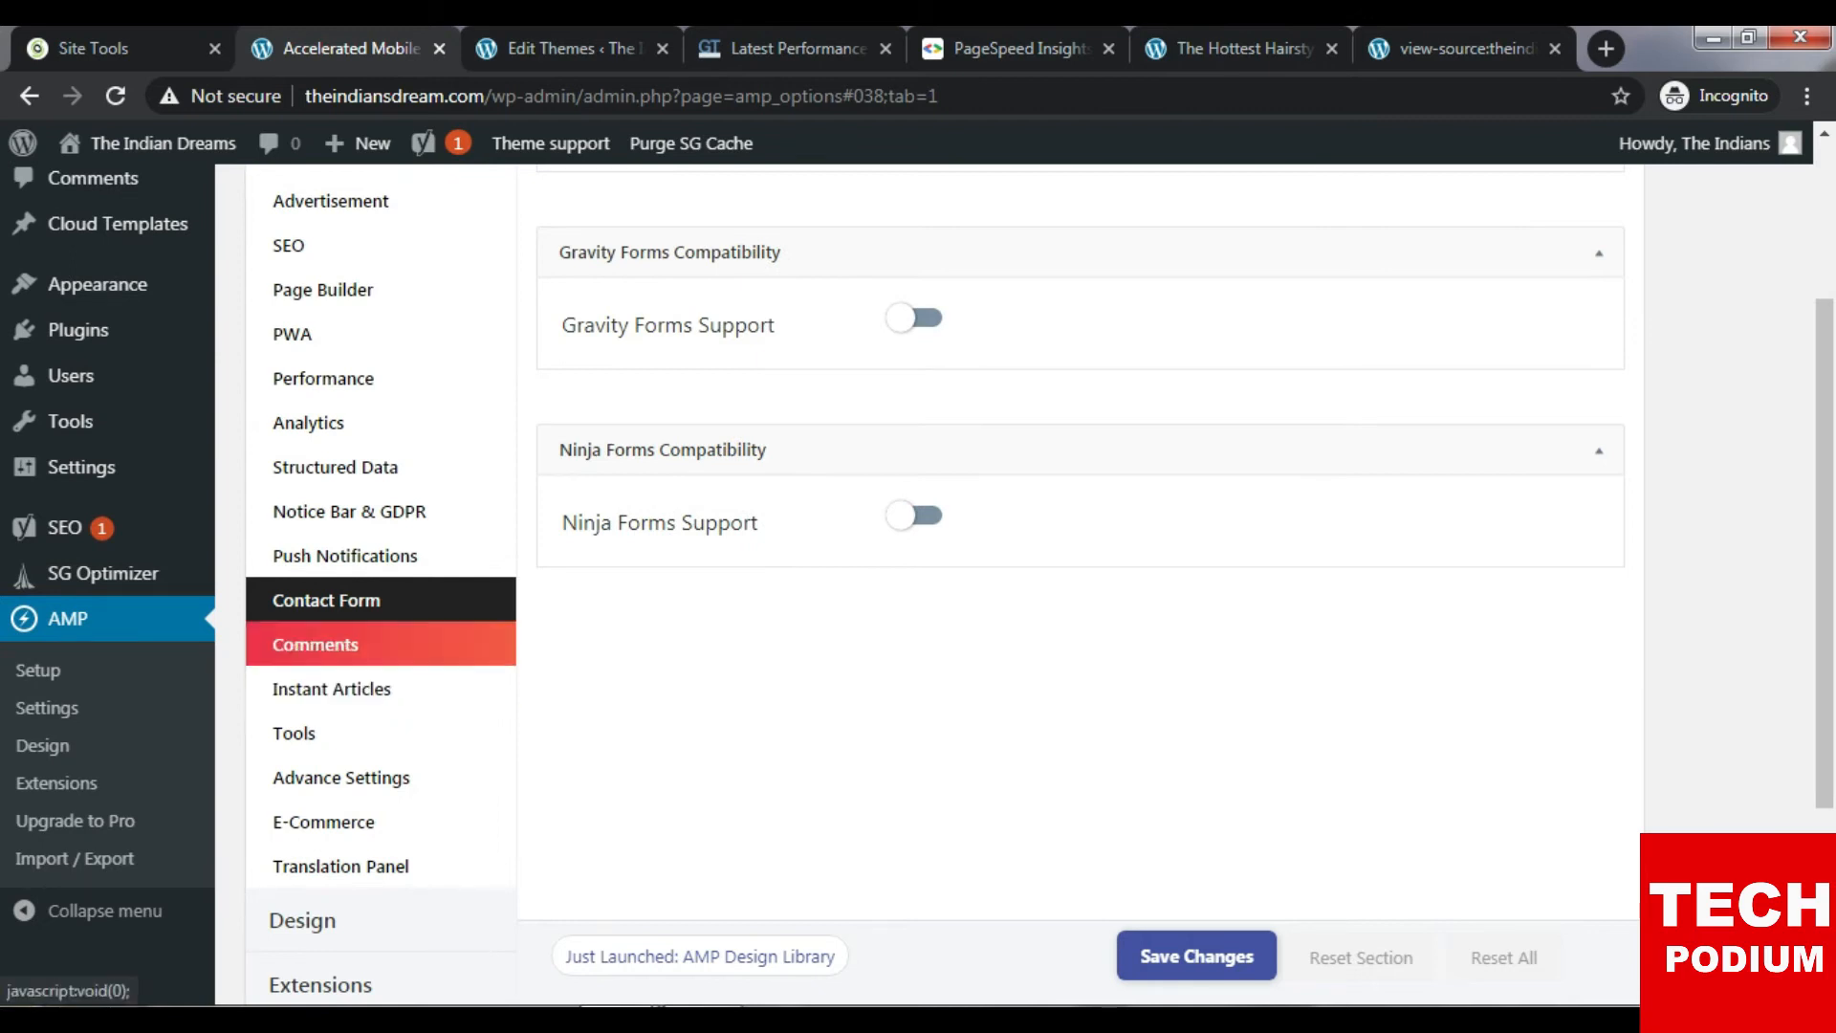
Open the Comments settings and review the options for displaying comments on pages and posts.
left_click(316, 645)
scroll(919, 574, "up", 3)
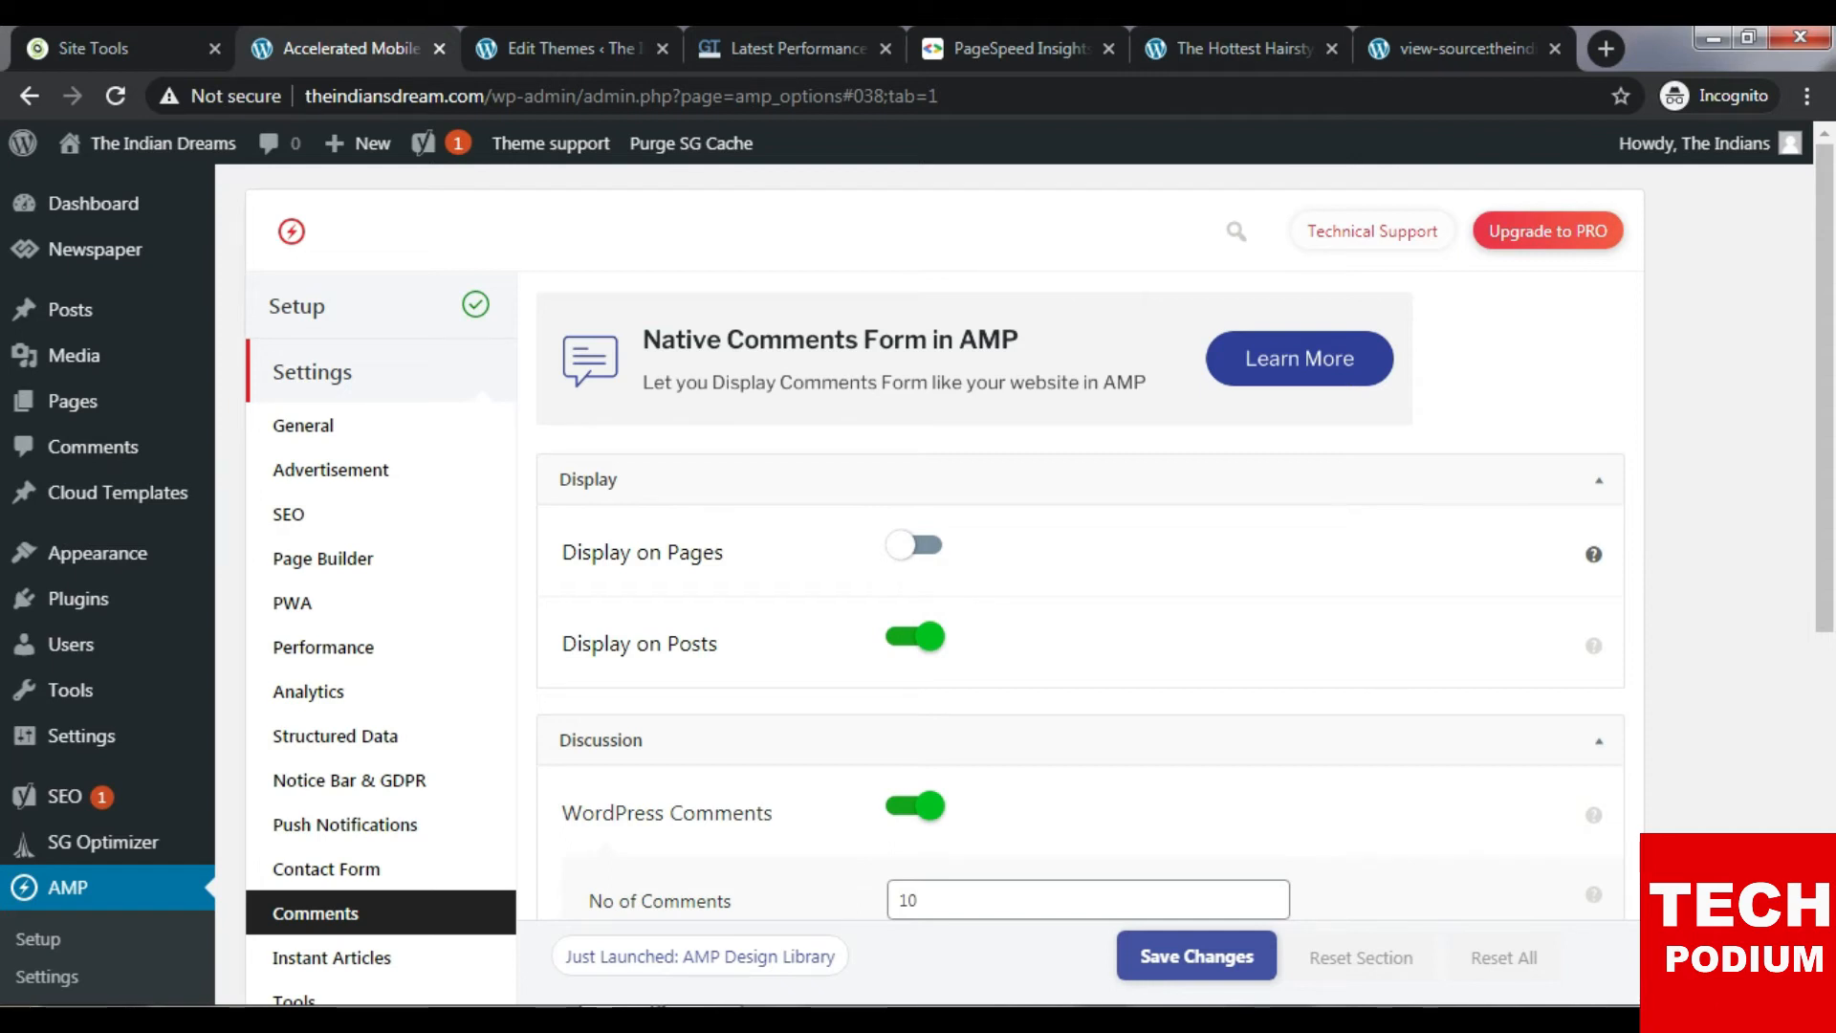
scroll(1594, 511, "down", 2)
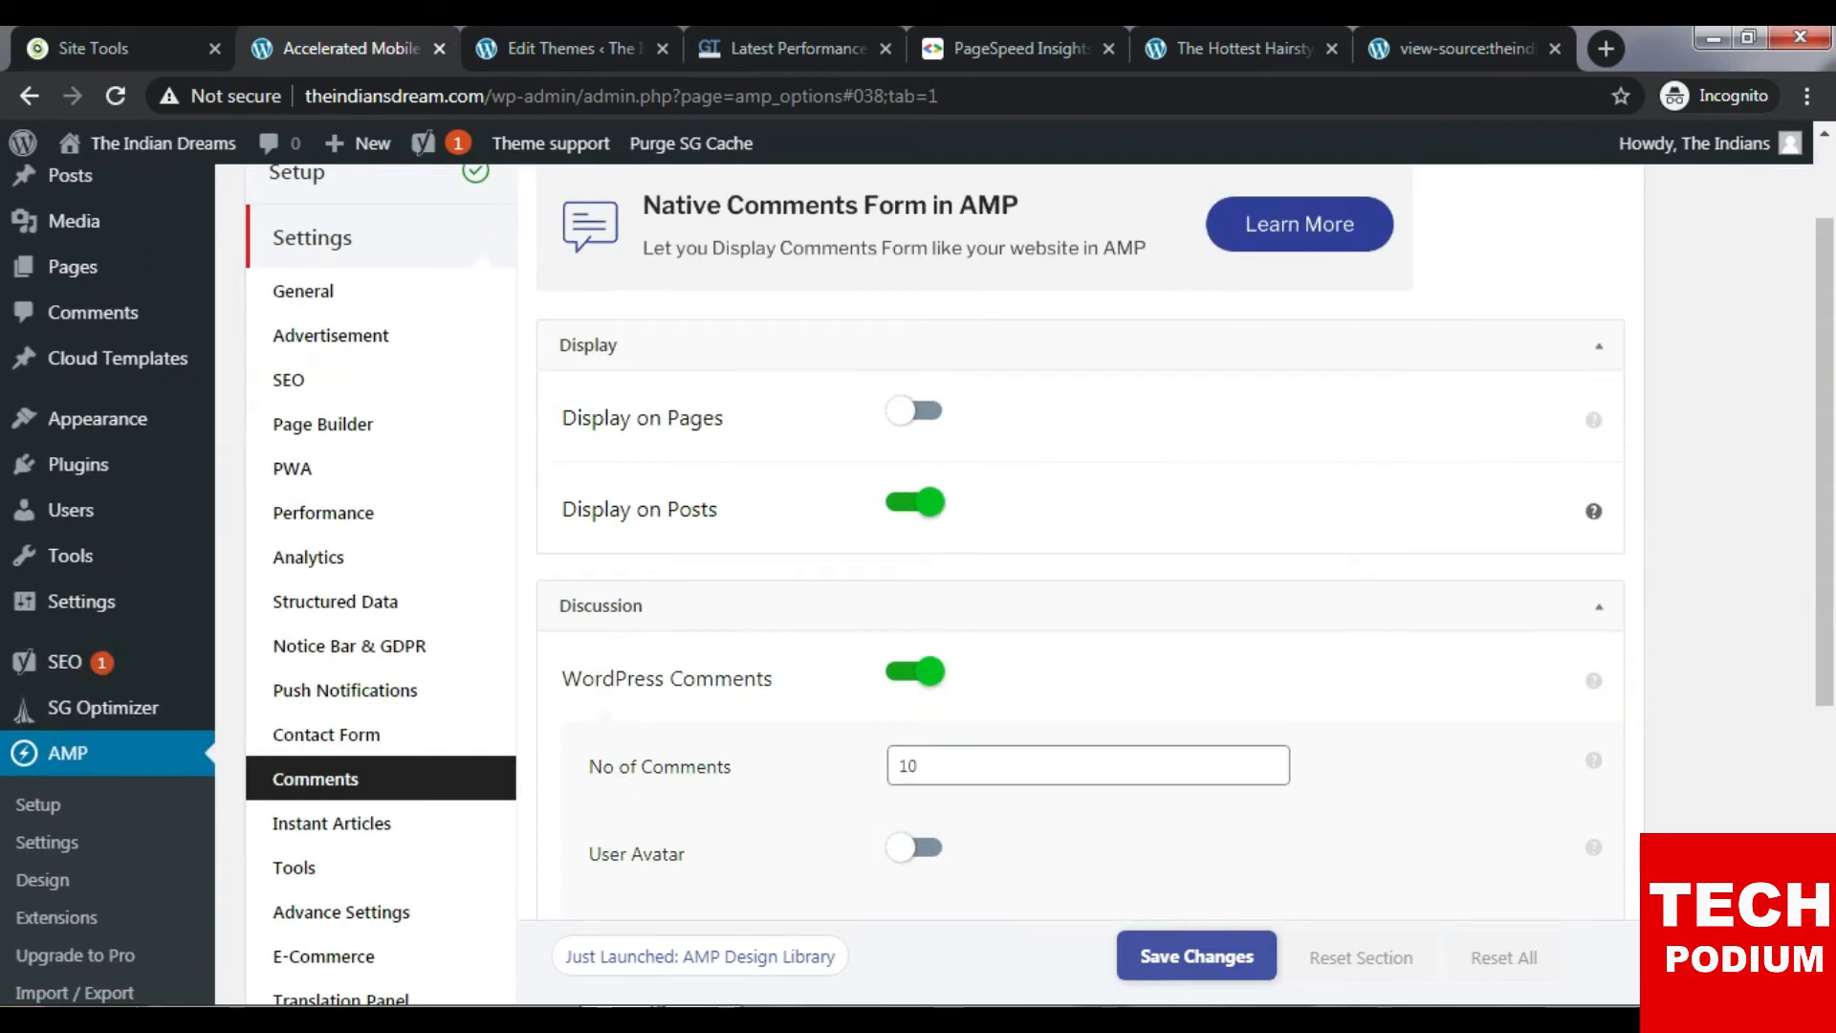
left_click_drag(561, 509, 719, 509)
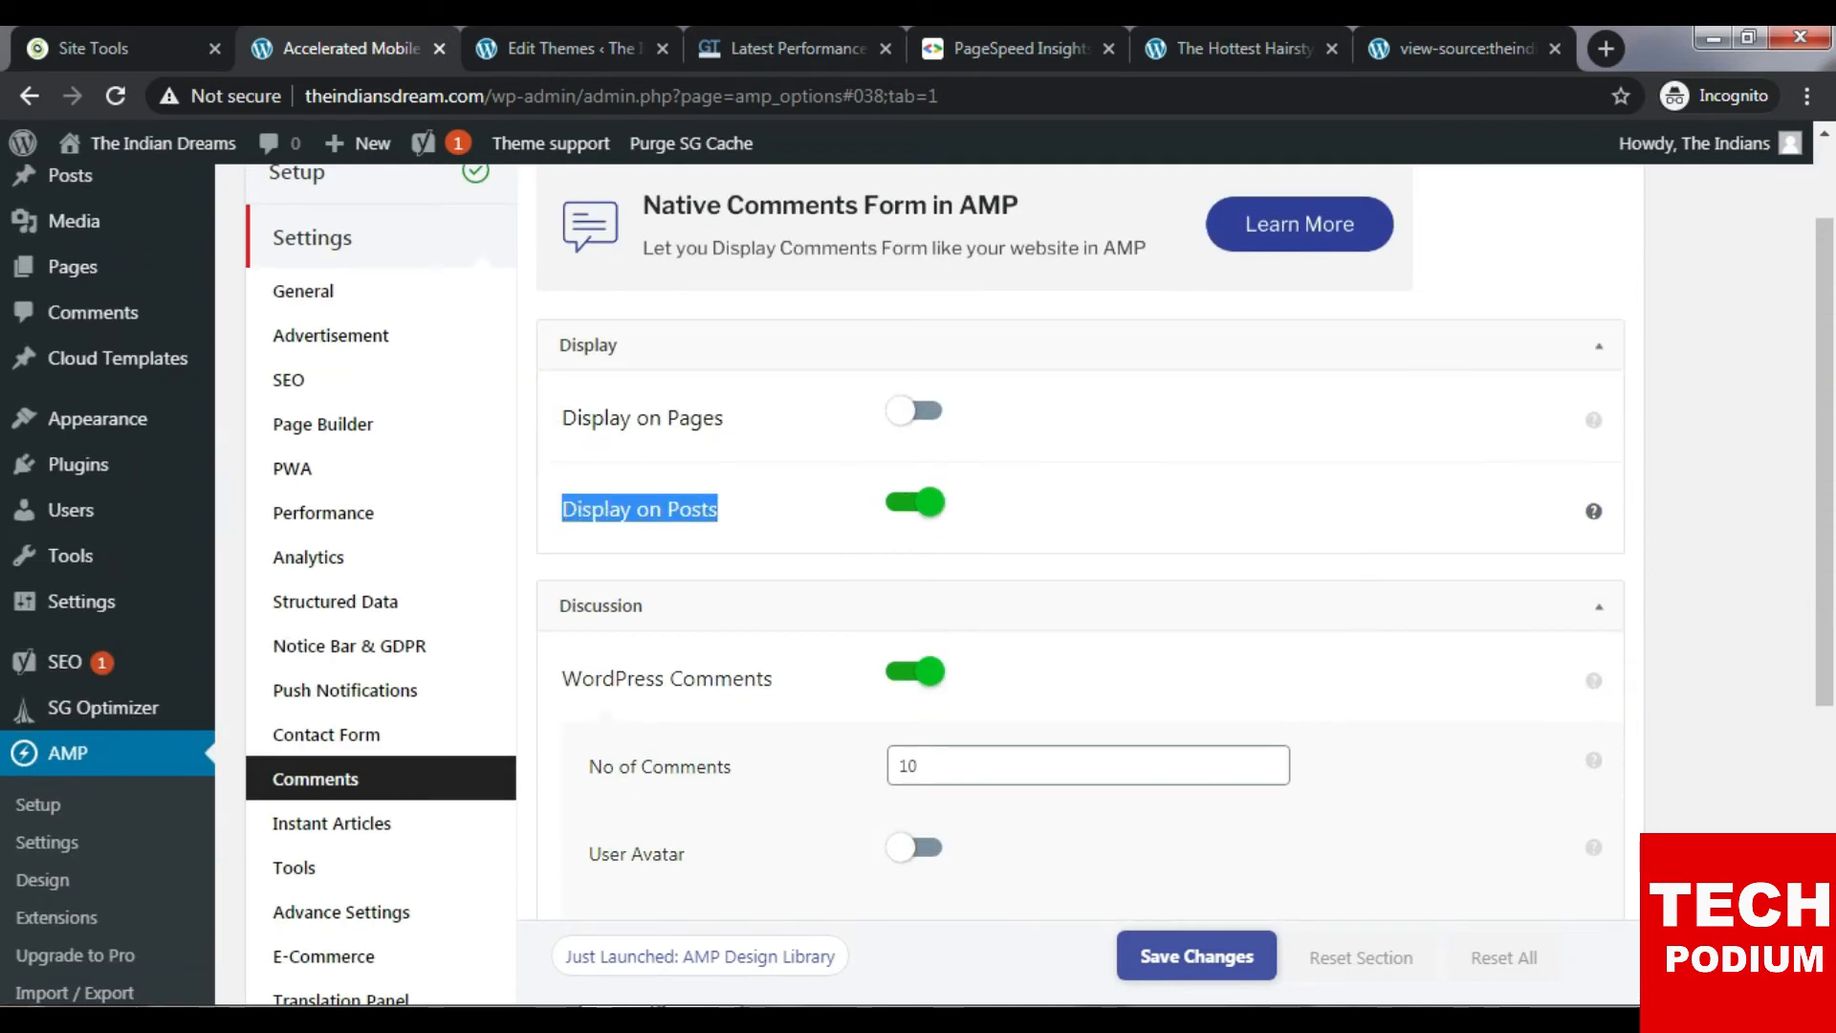
scroll(803, 607, "down", 2)
left_click(813, 411)
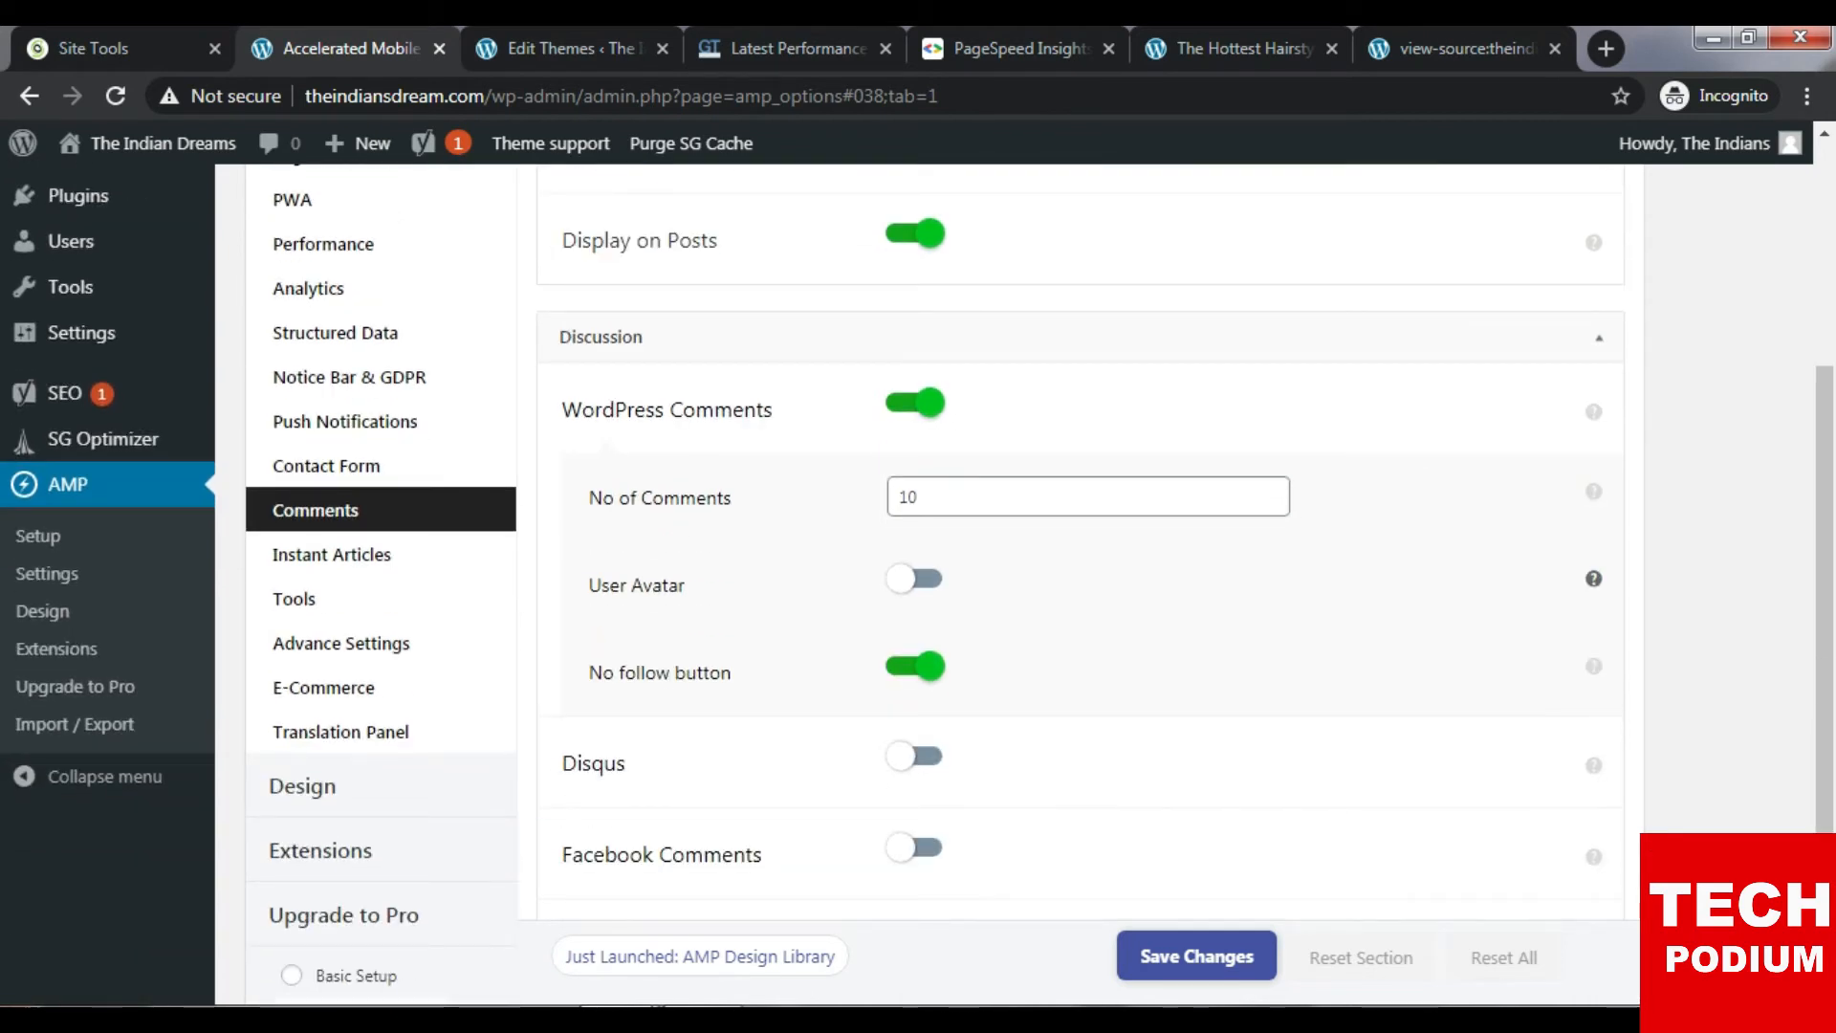
Review the User Avatar, No follow button and third-party comment options under Discussion, and save the Comments settings.
left_click_drag(588, 585, 685, 585)
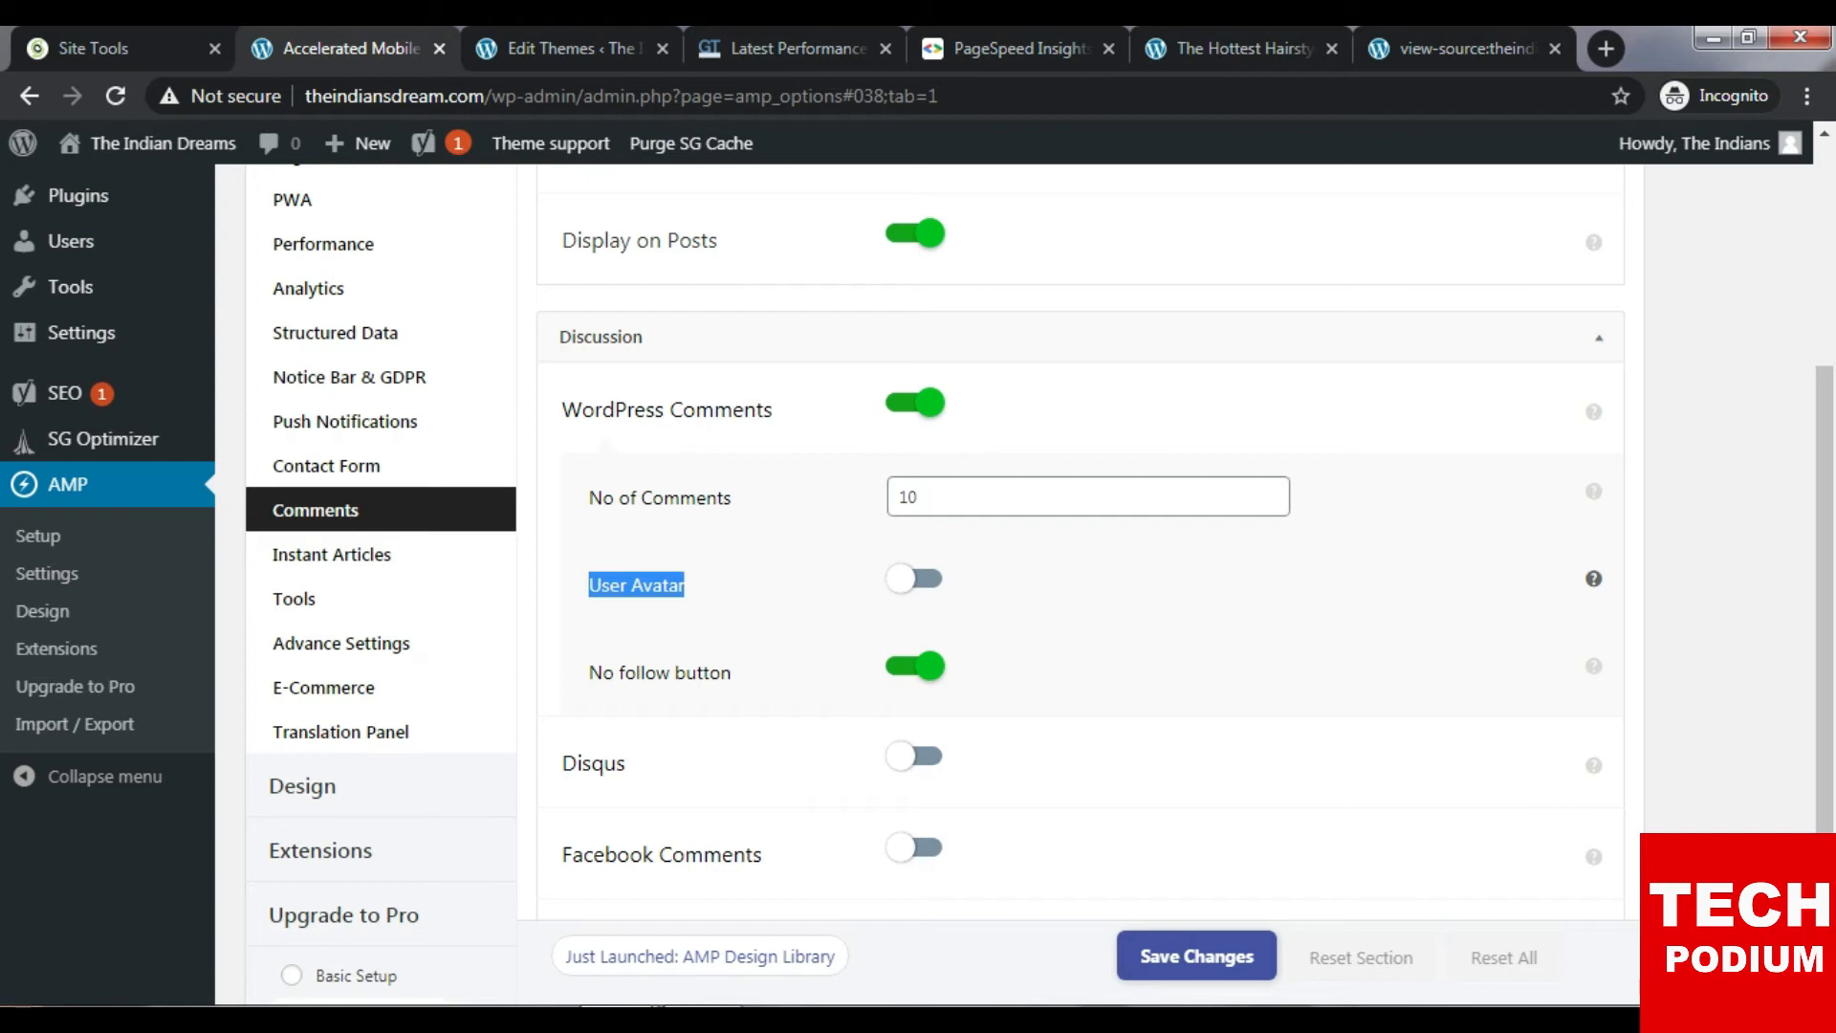
scroll(1593, 603, "down", 2)
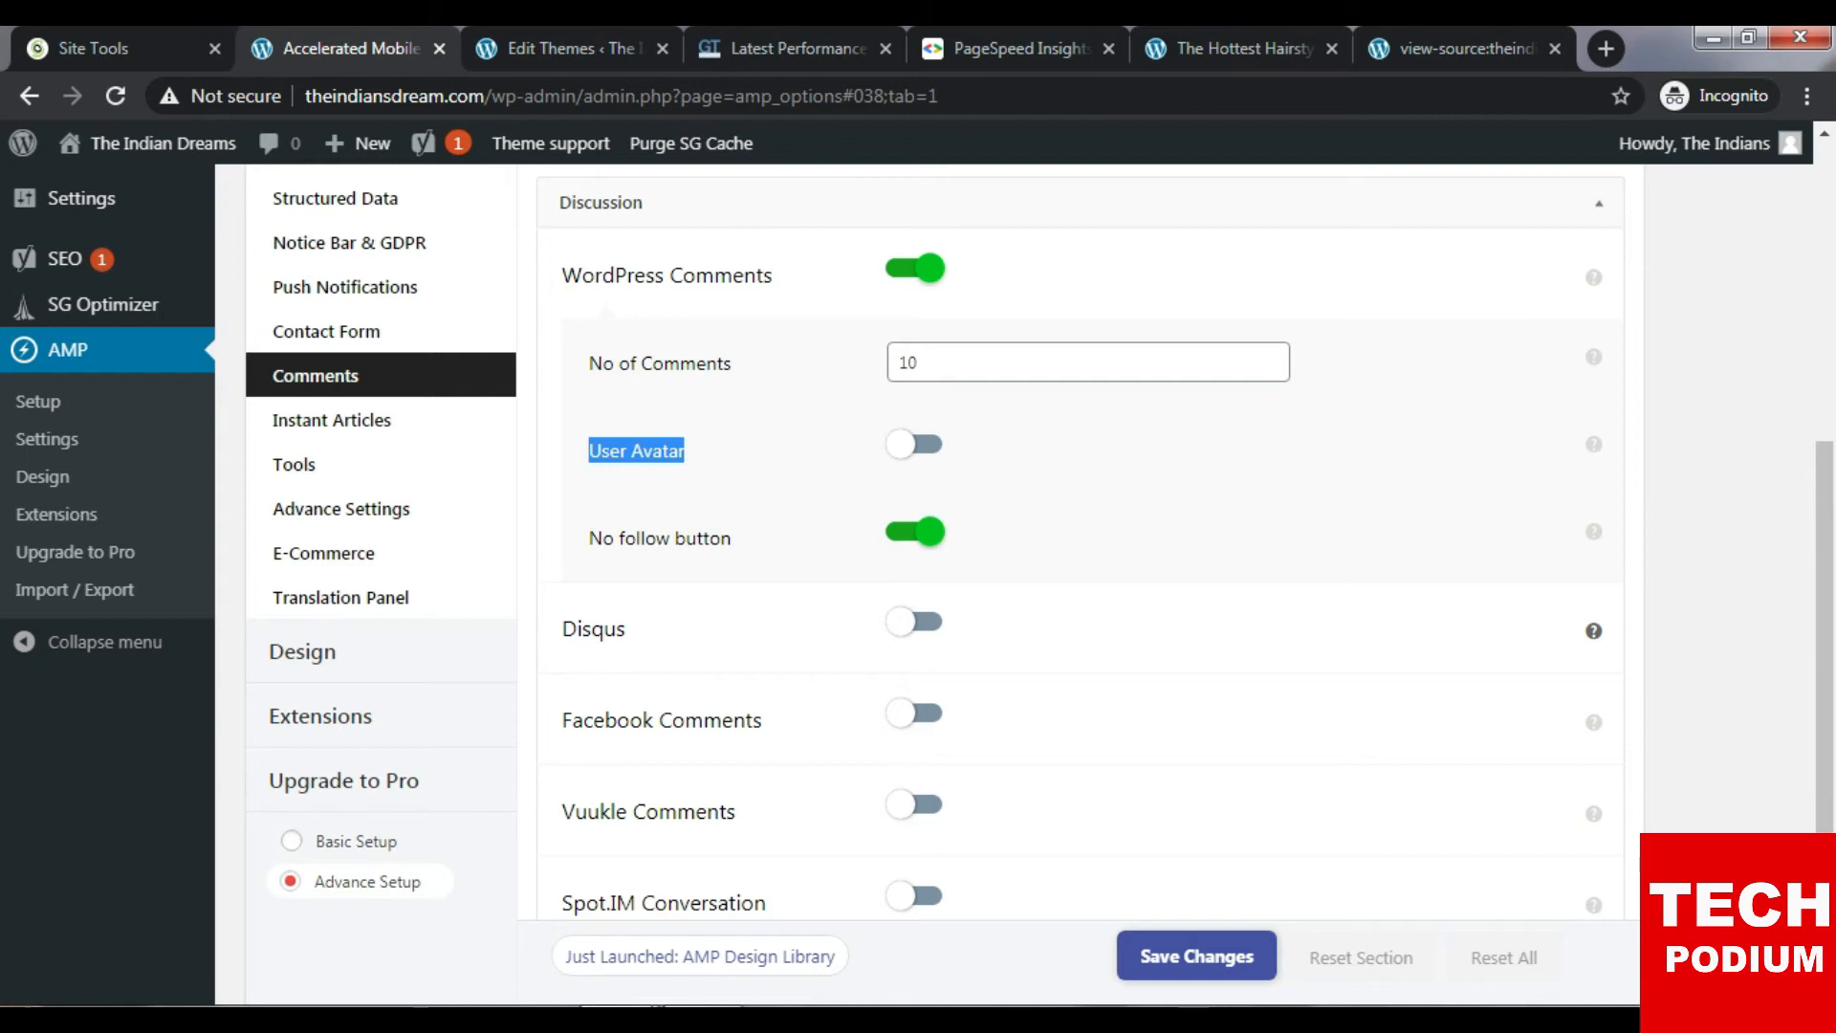
left_click(670, 539)
left_click_drag(590, 539, 731, 539)
left_click(732, 538)
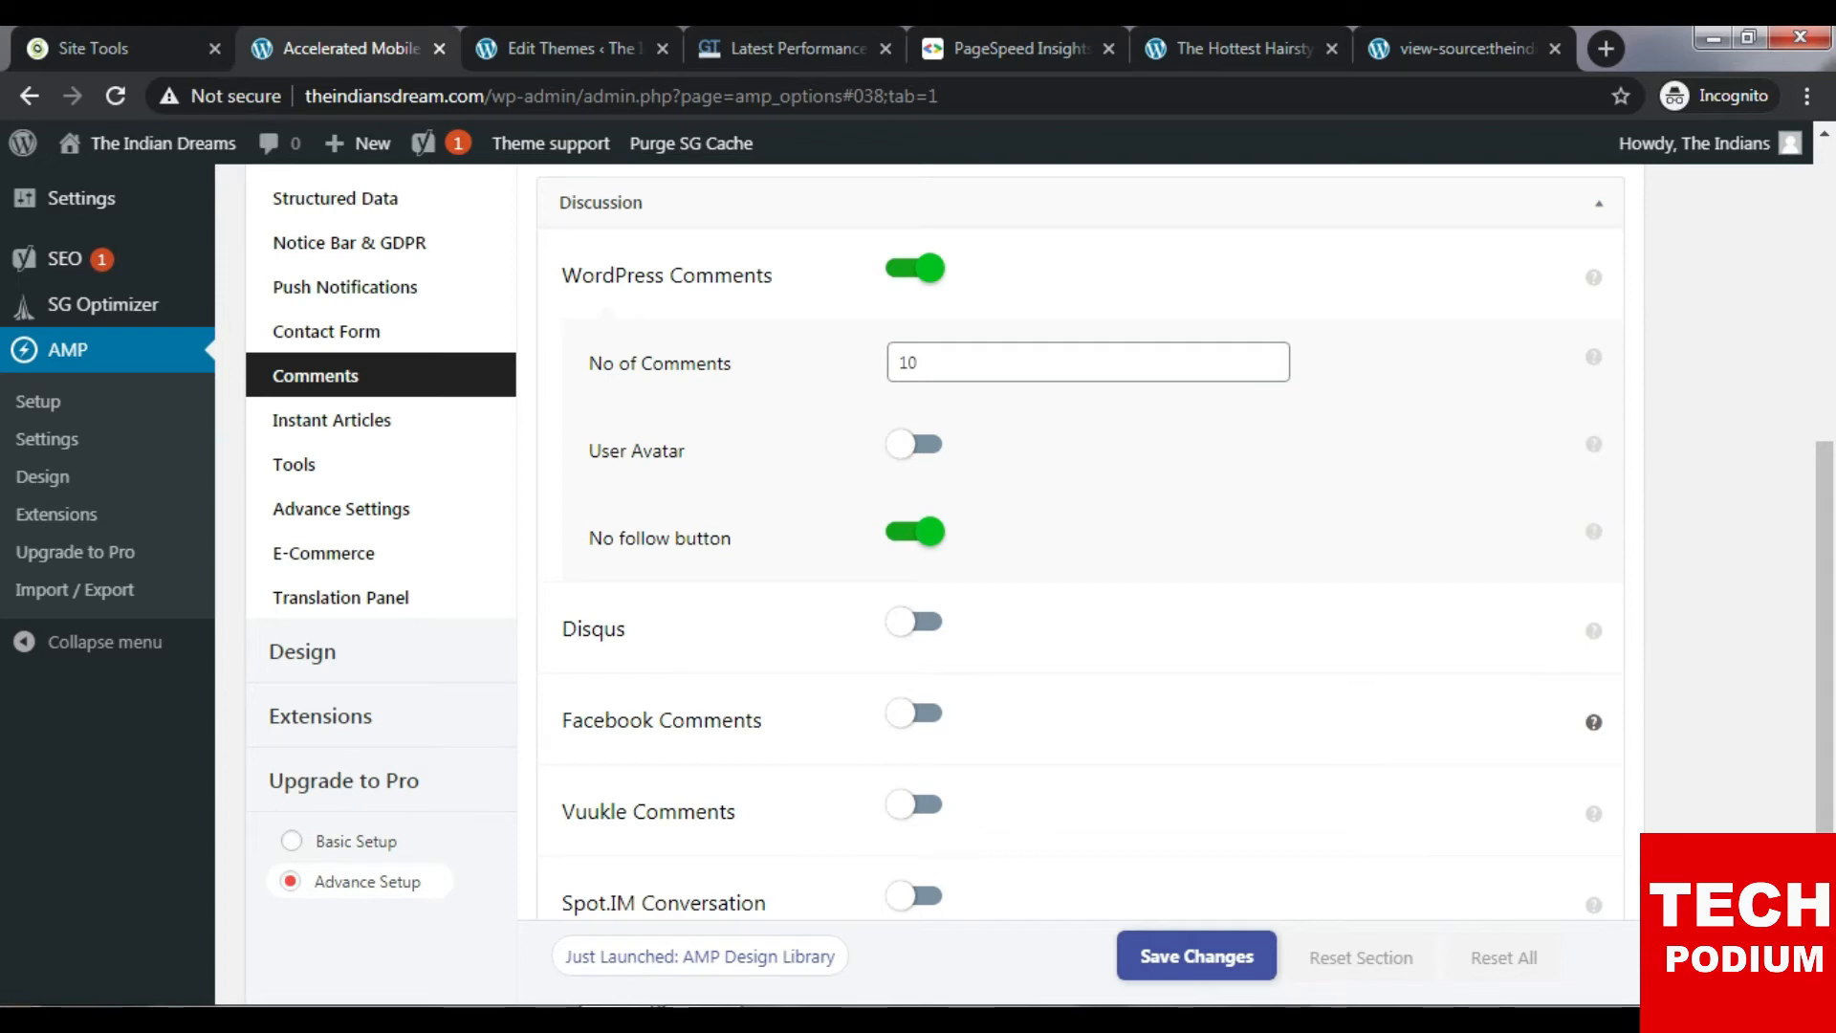
scroll(1594, 722, "down", 1)
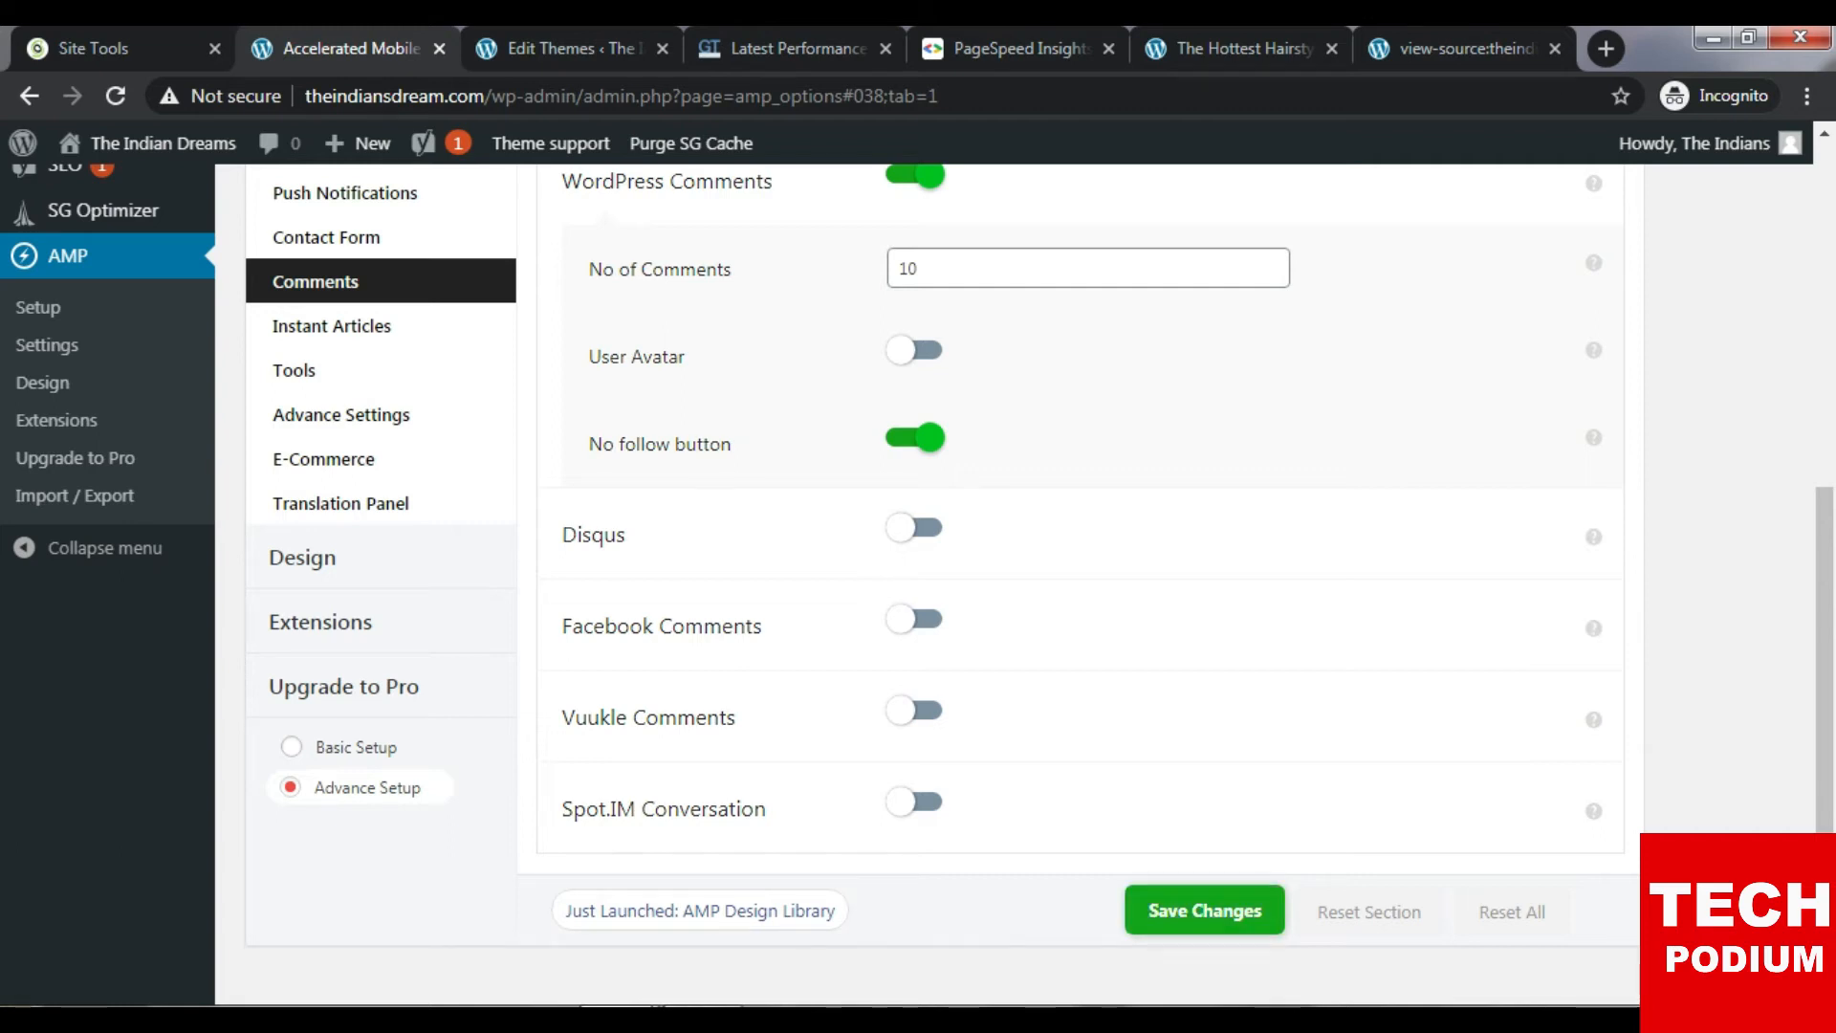
left_click(1205, 909)
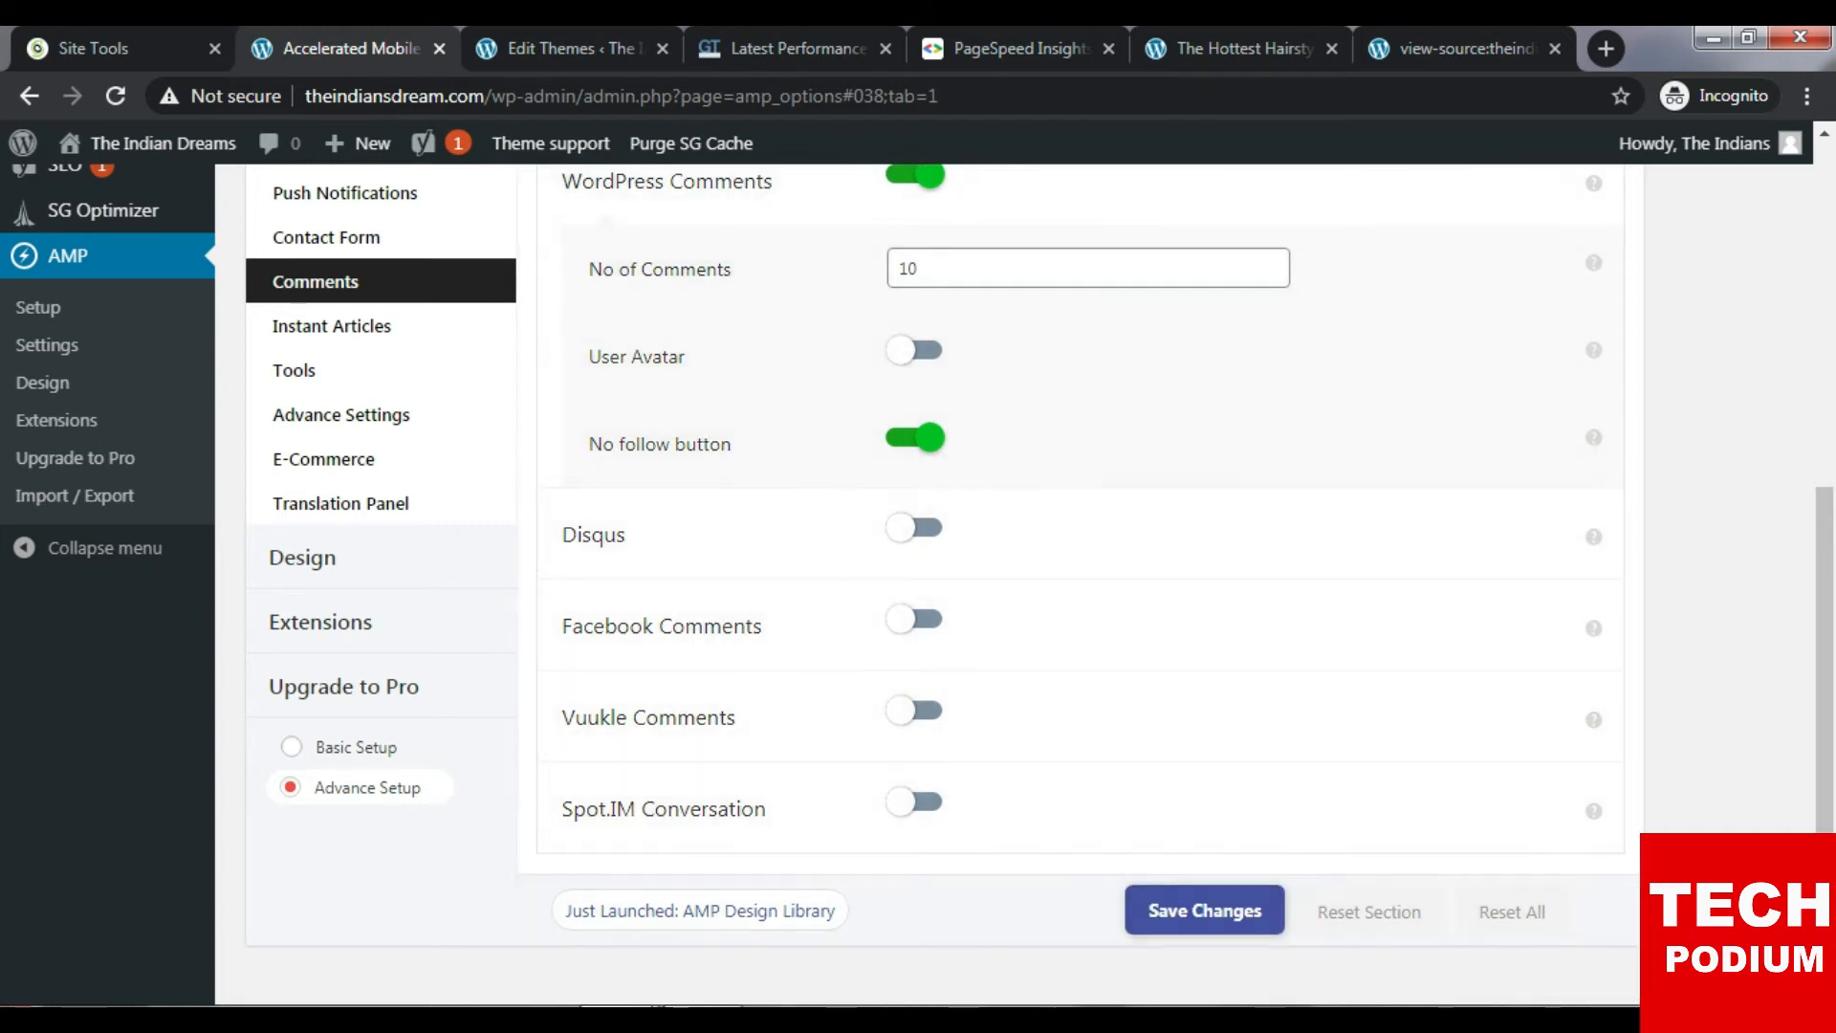
Open the Instant Articles settings and view the Facebook Instant Articles Setup section.
left_click(332, 326)
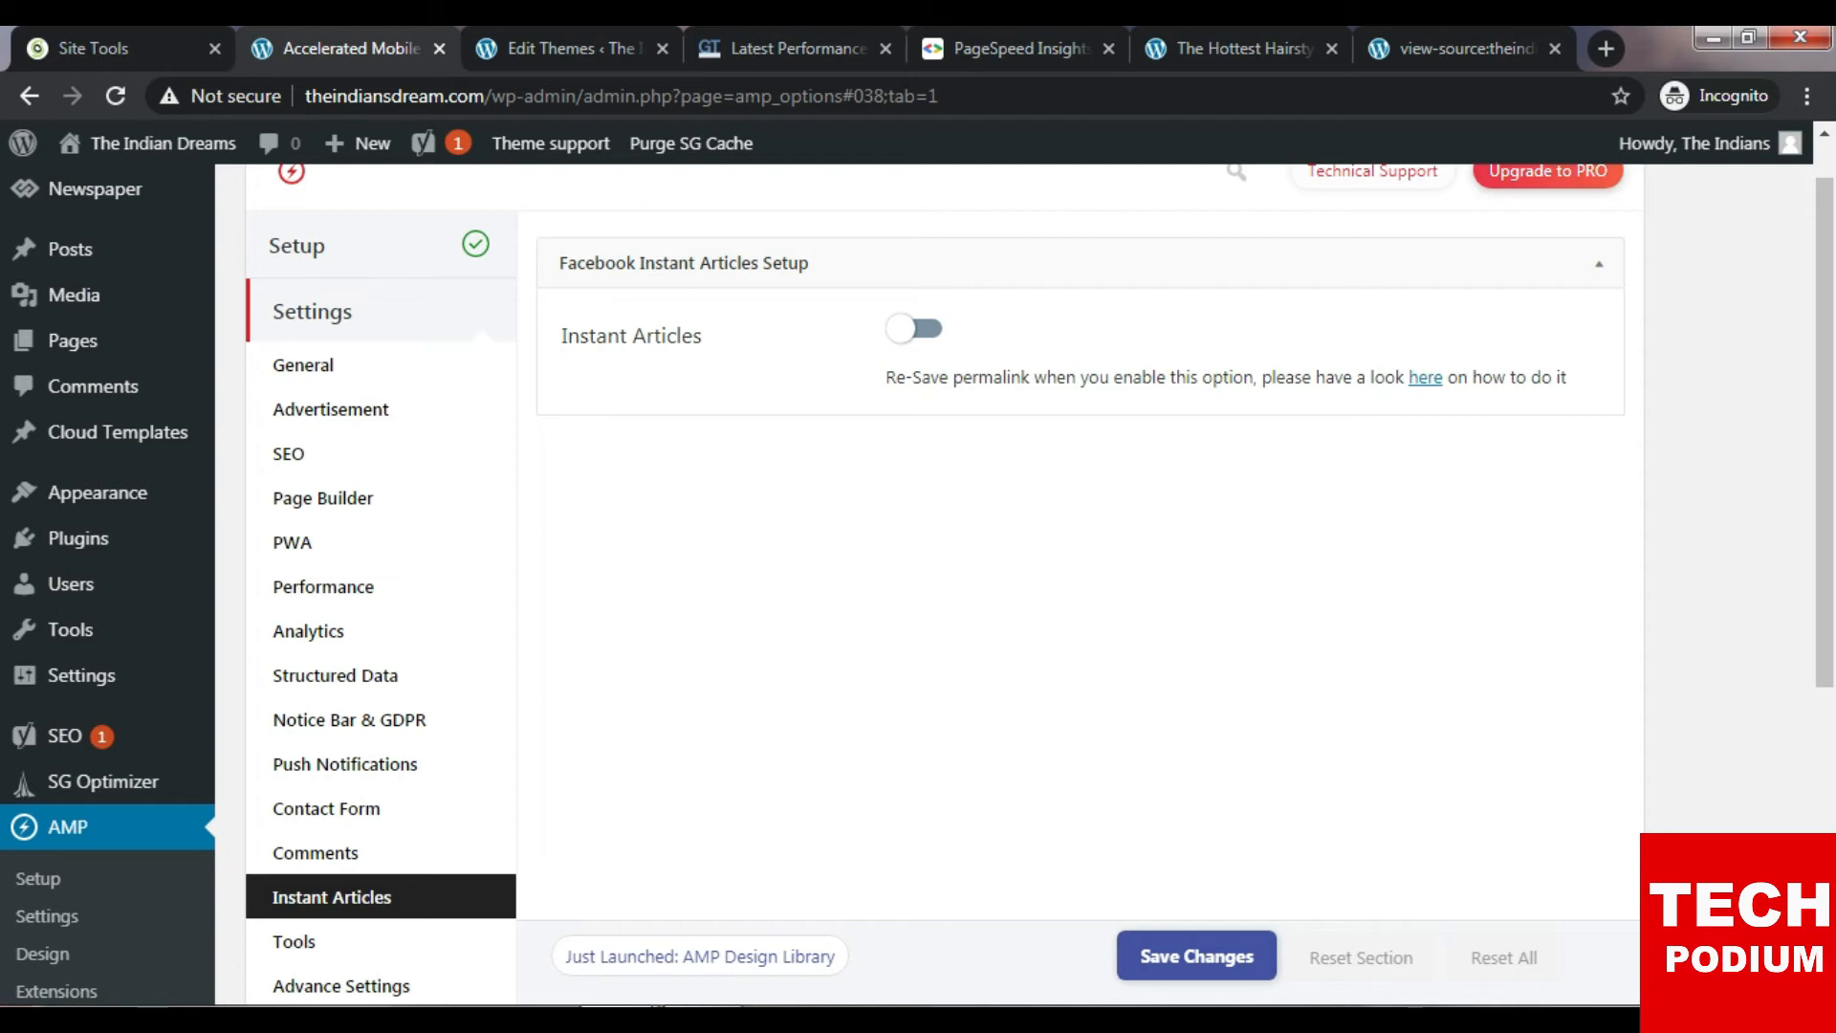
left_click_drag(560, 263, 810, 263)
left_click(822, 402)
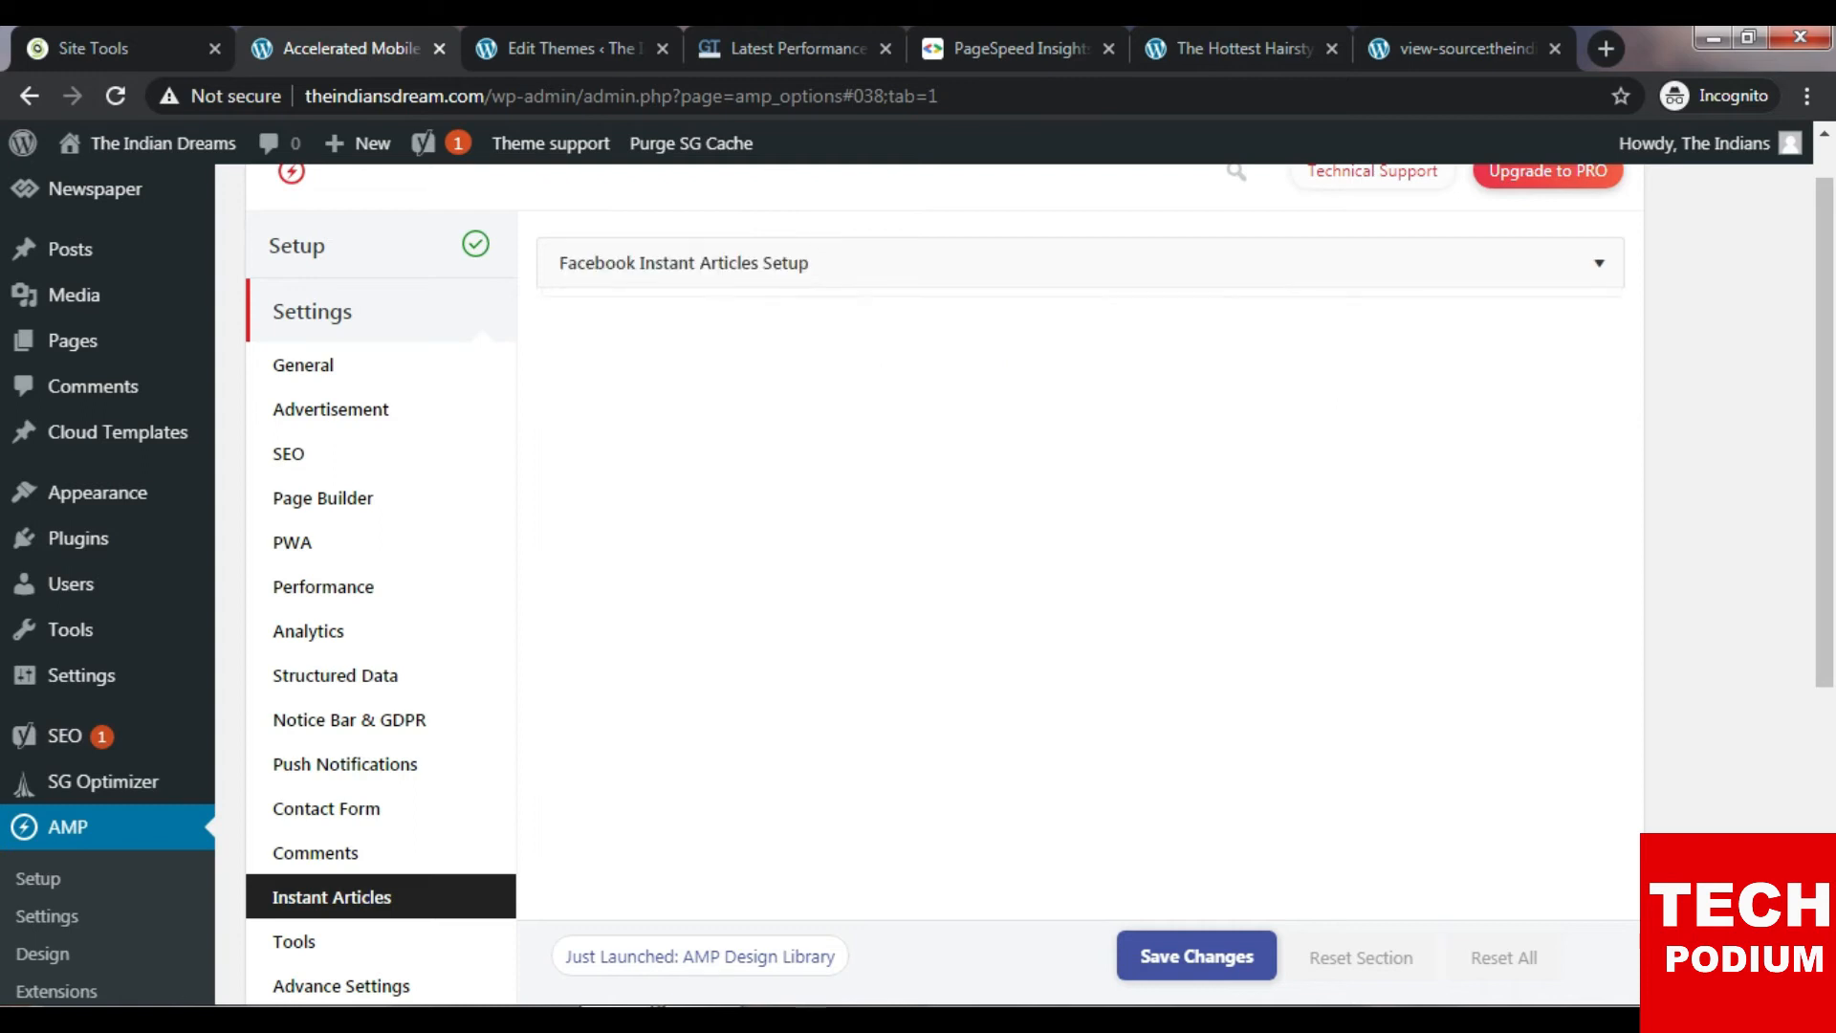
left_click(826, 263)
scroll(918, 574, "down", 5)
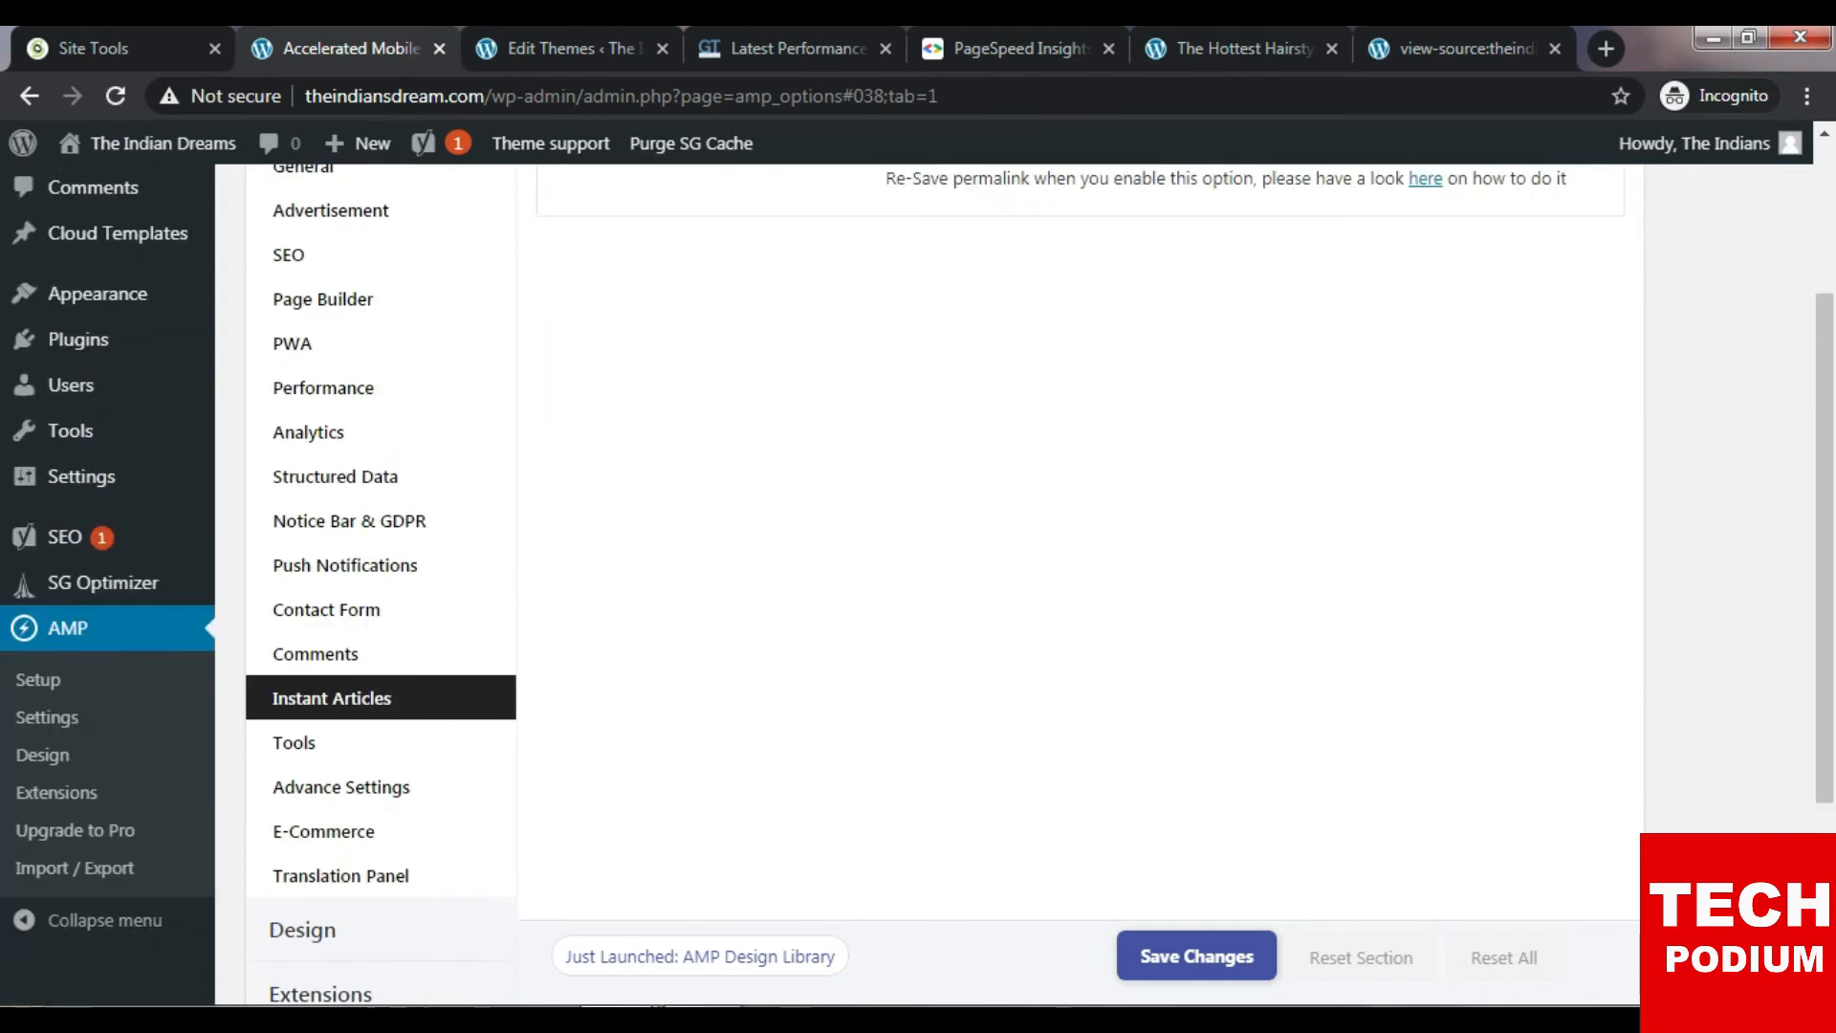
scroll(918, 574, "up", 5)
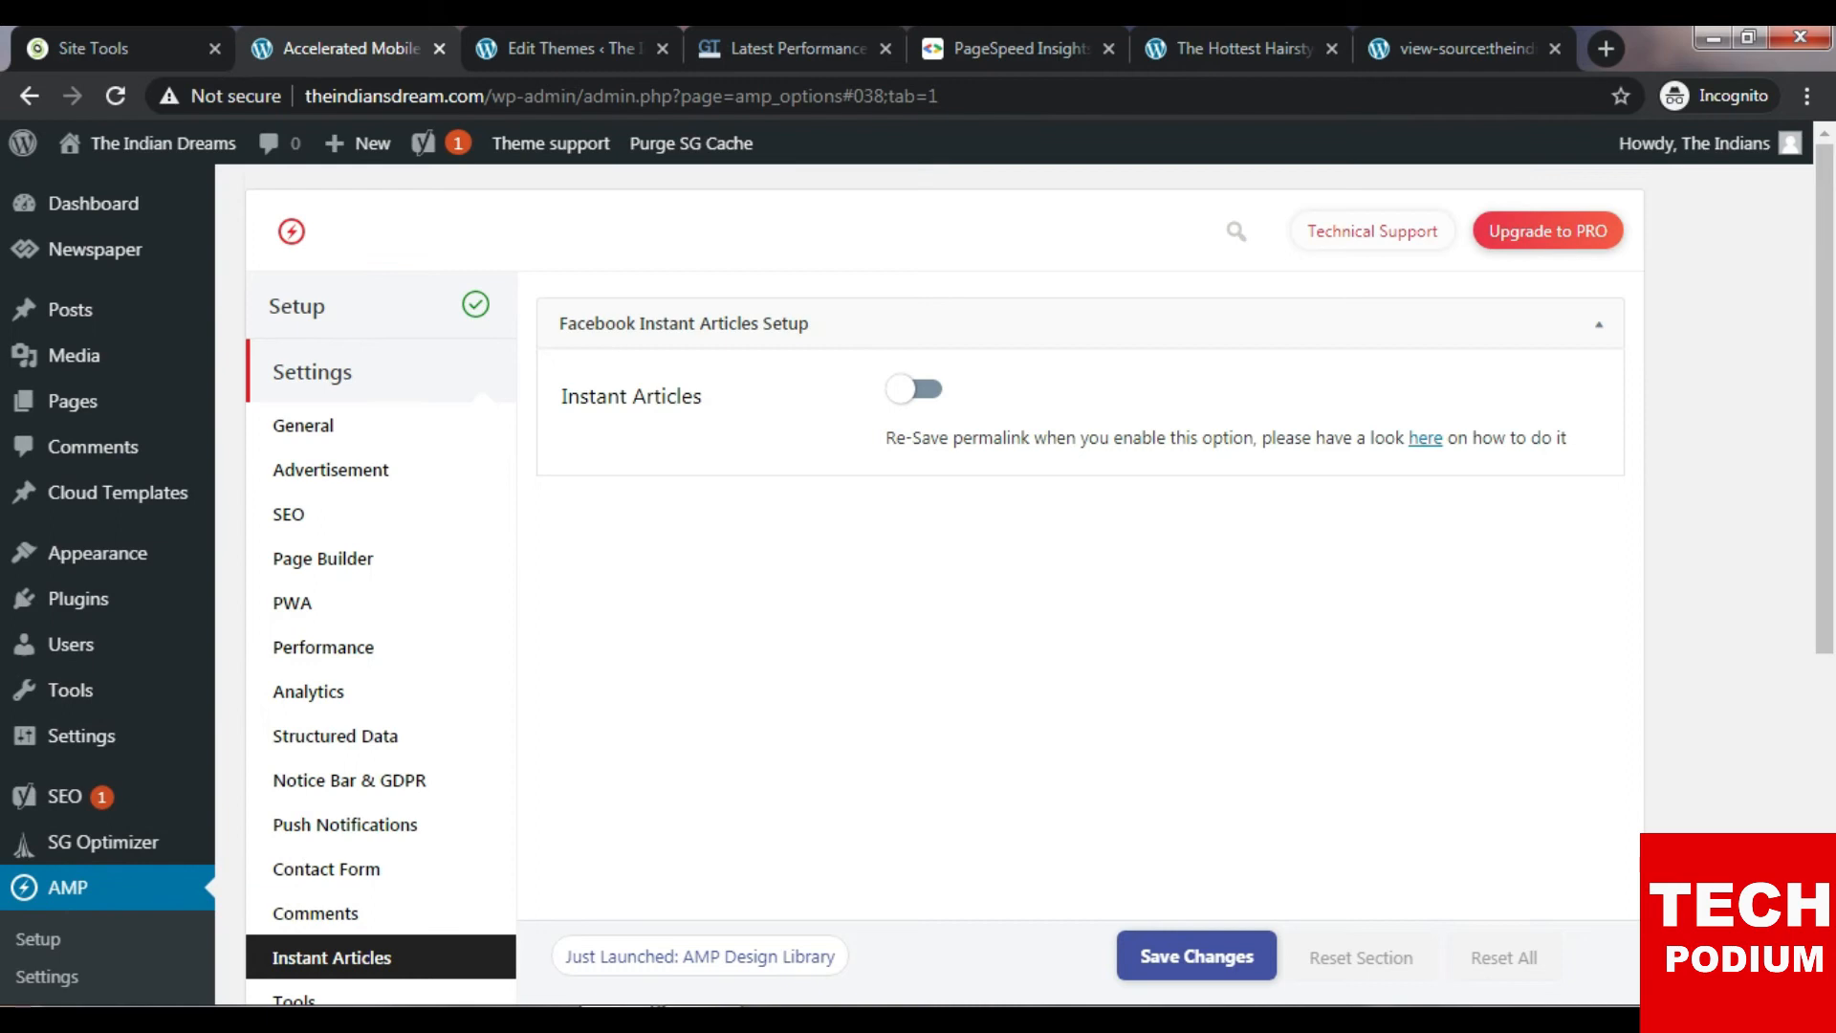
Enable Instant Articles temporarily to review the Facebook Page ID, post, author and custom HTML options, and disable it again.
left_click(914, 389)
scroll(918, 574, "down", 1)
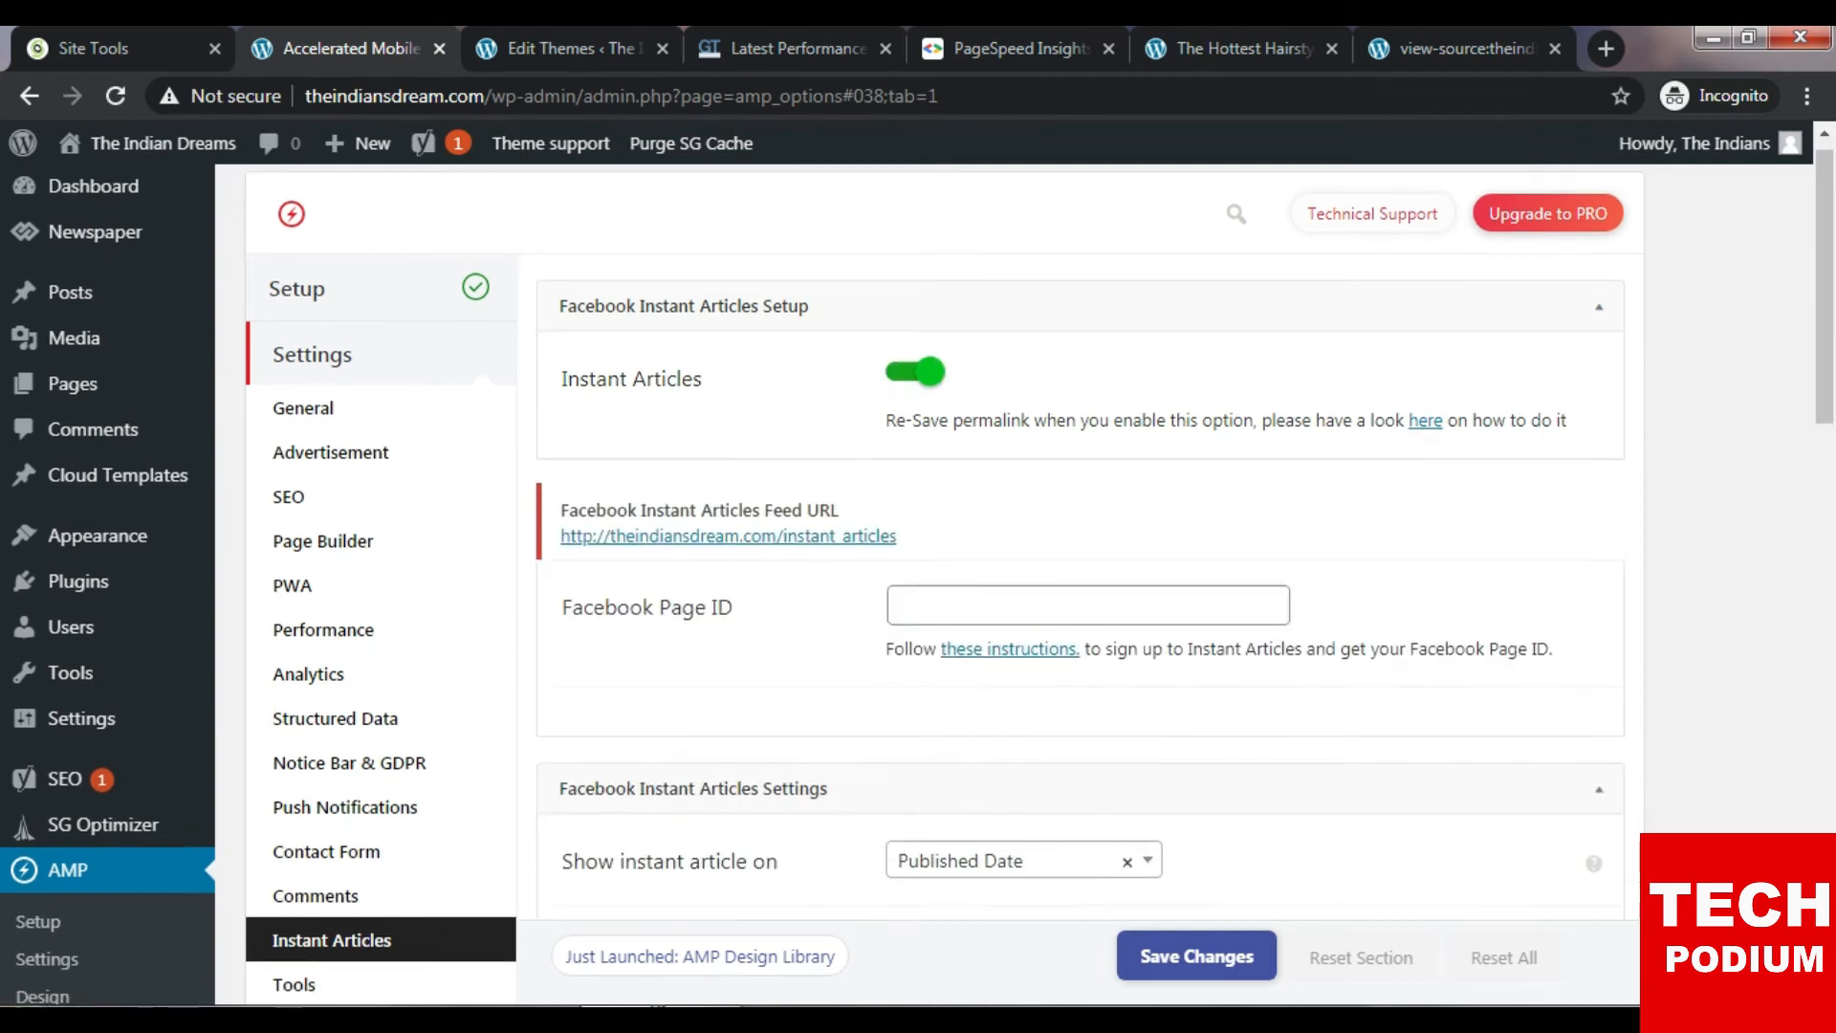
scroll(918, 574, "down", 1)
scroll(918, 574, "down", 3)
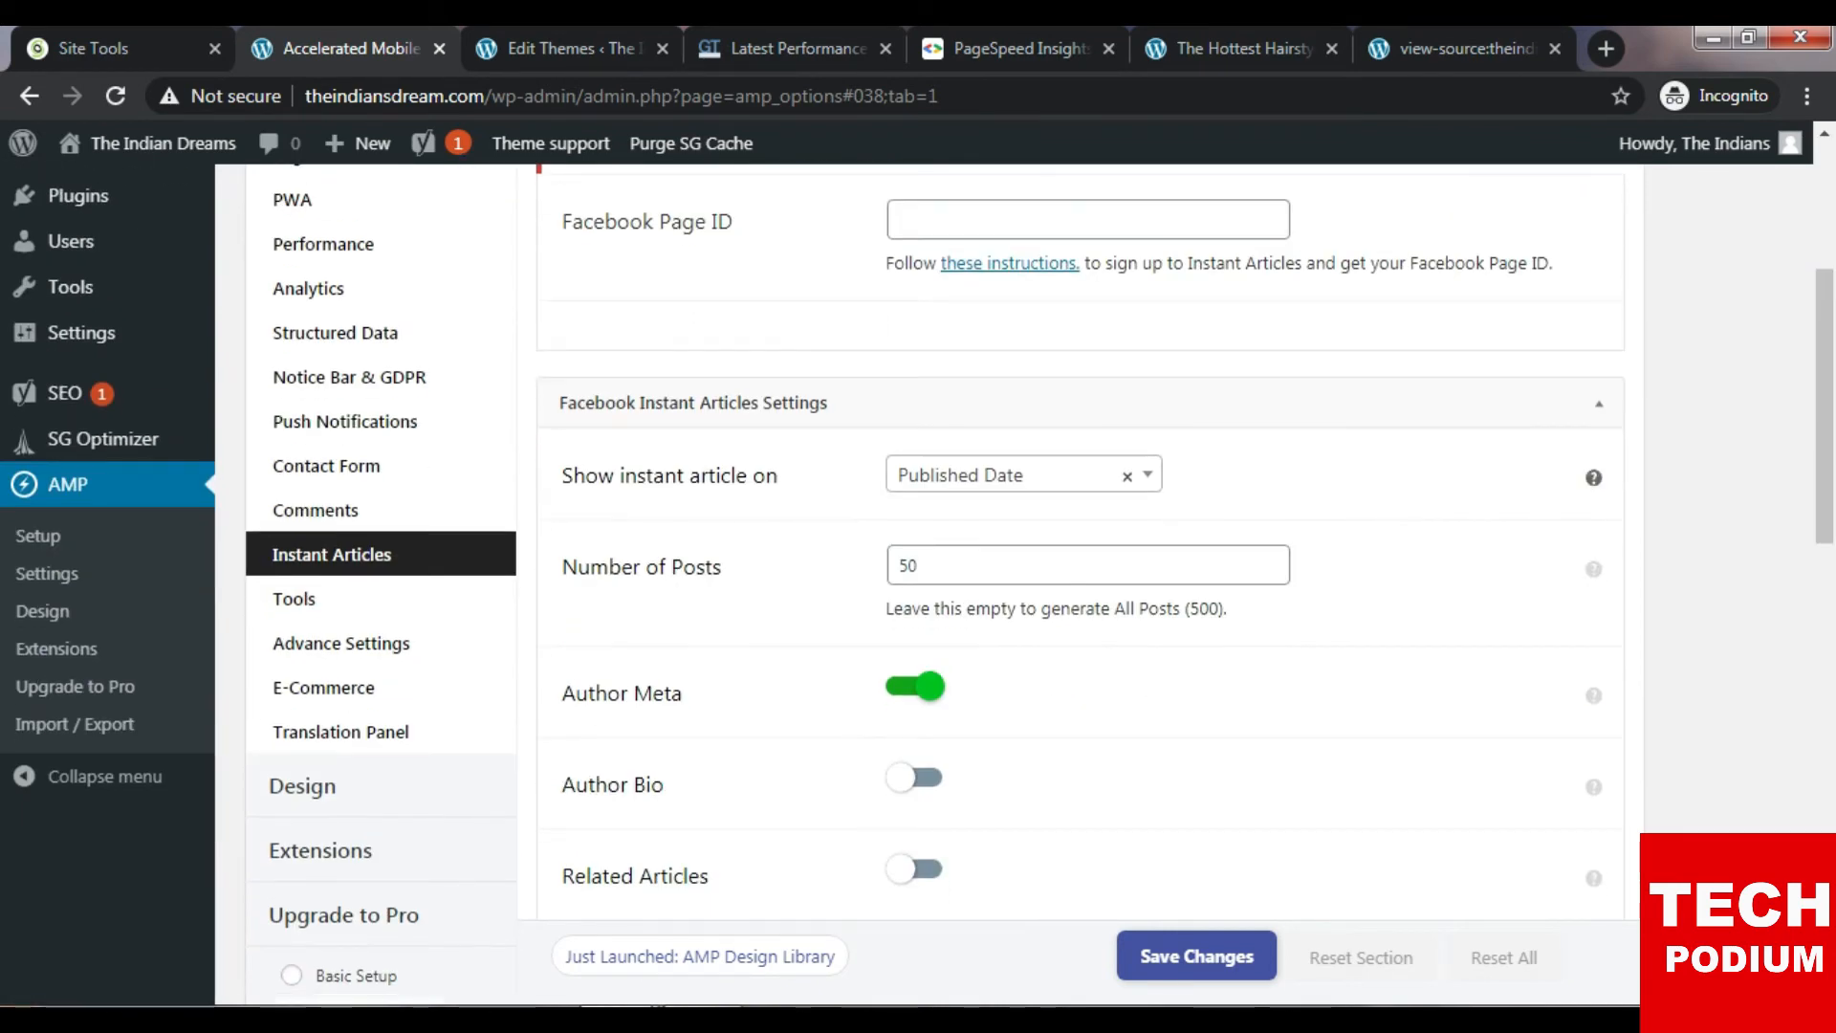
scroll(919, 574, "down", 1)
scroll(918, 574, "down", 6)
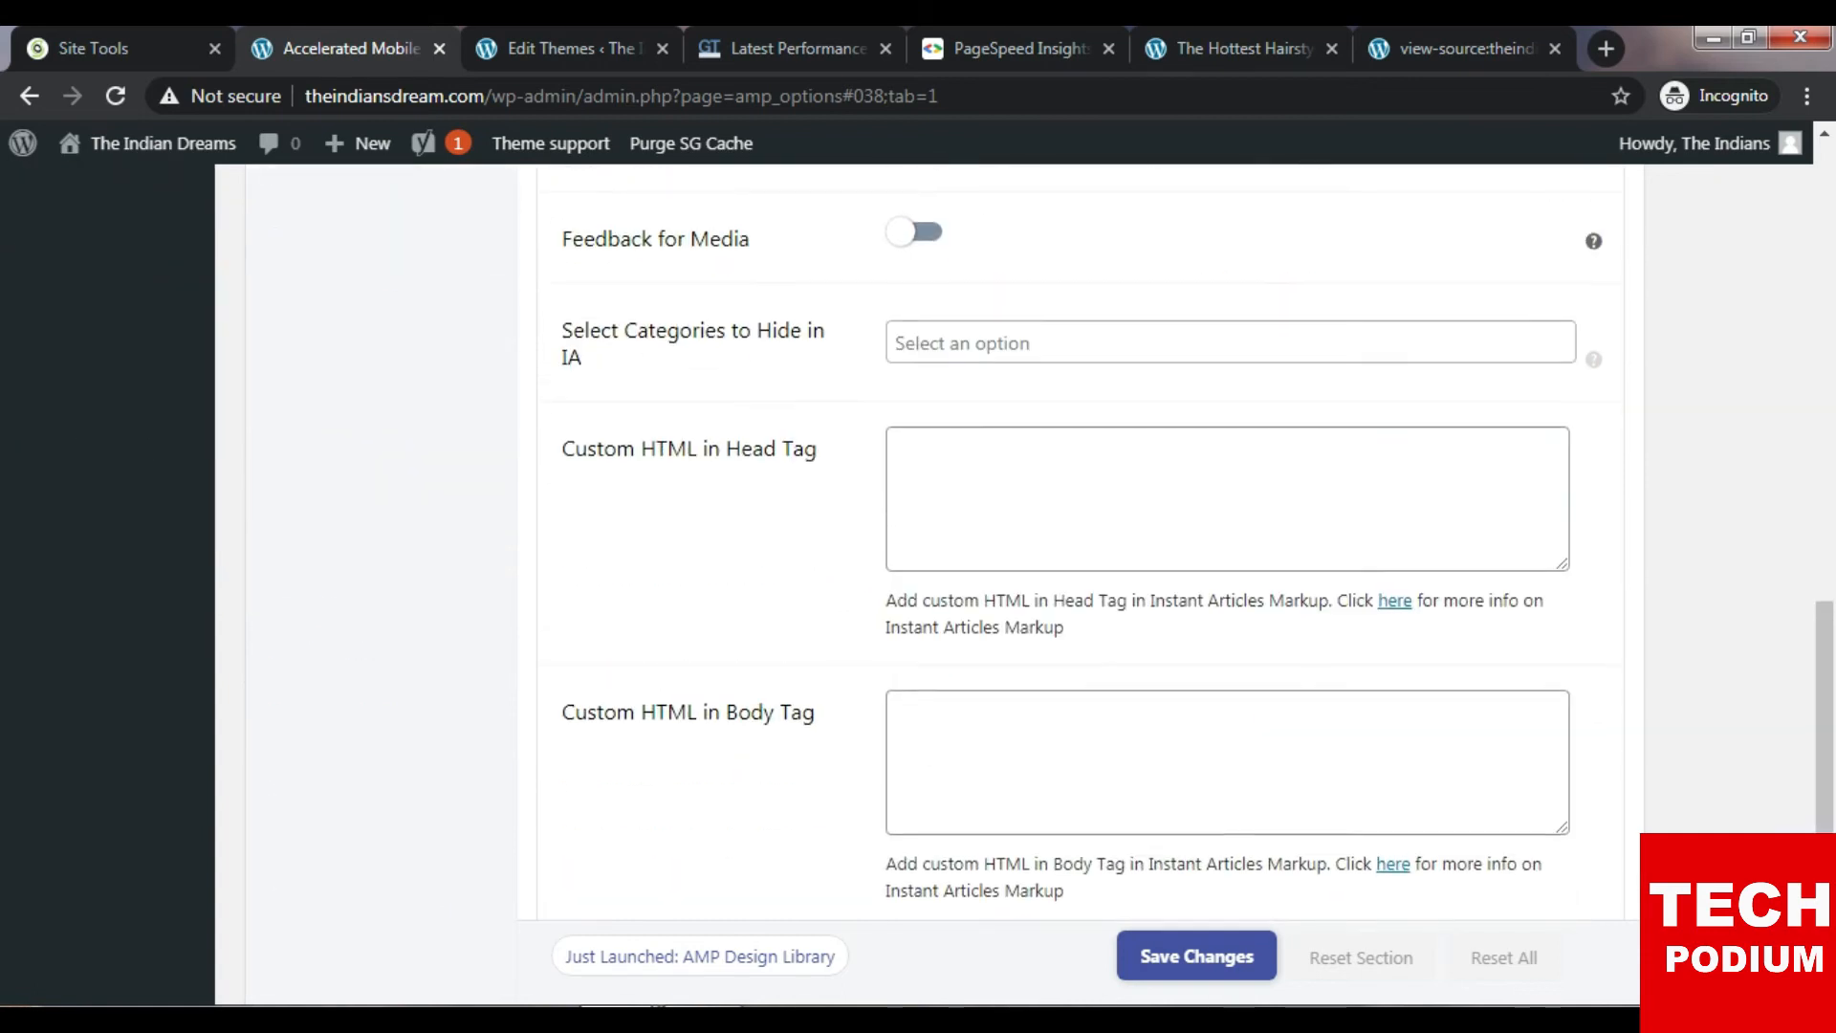
scroll(918, 573, "down", 3)
scroll(918, 574, "up", 15)
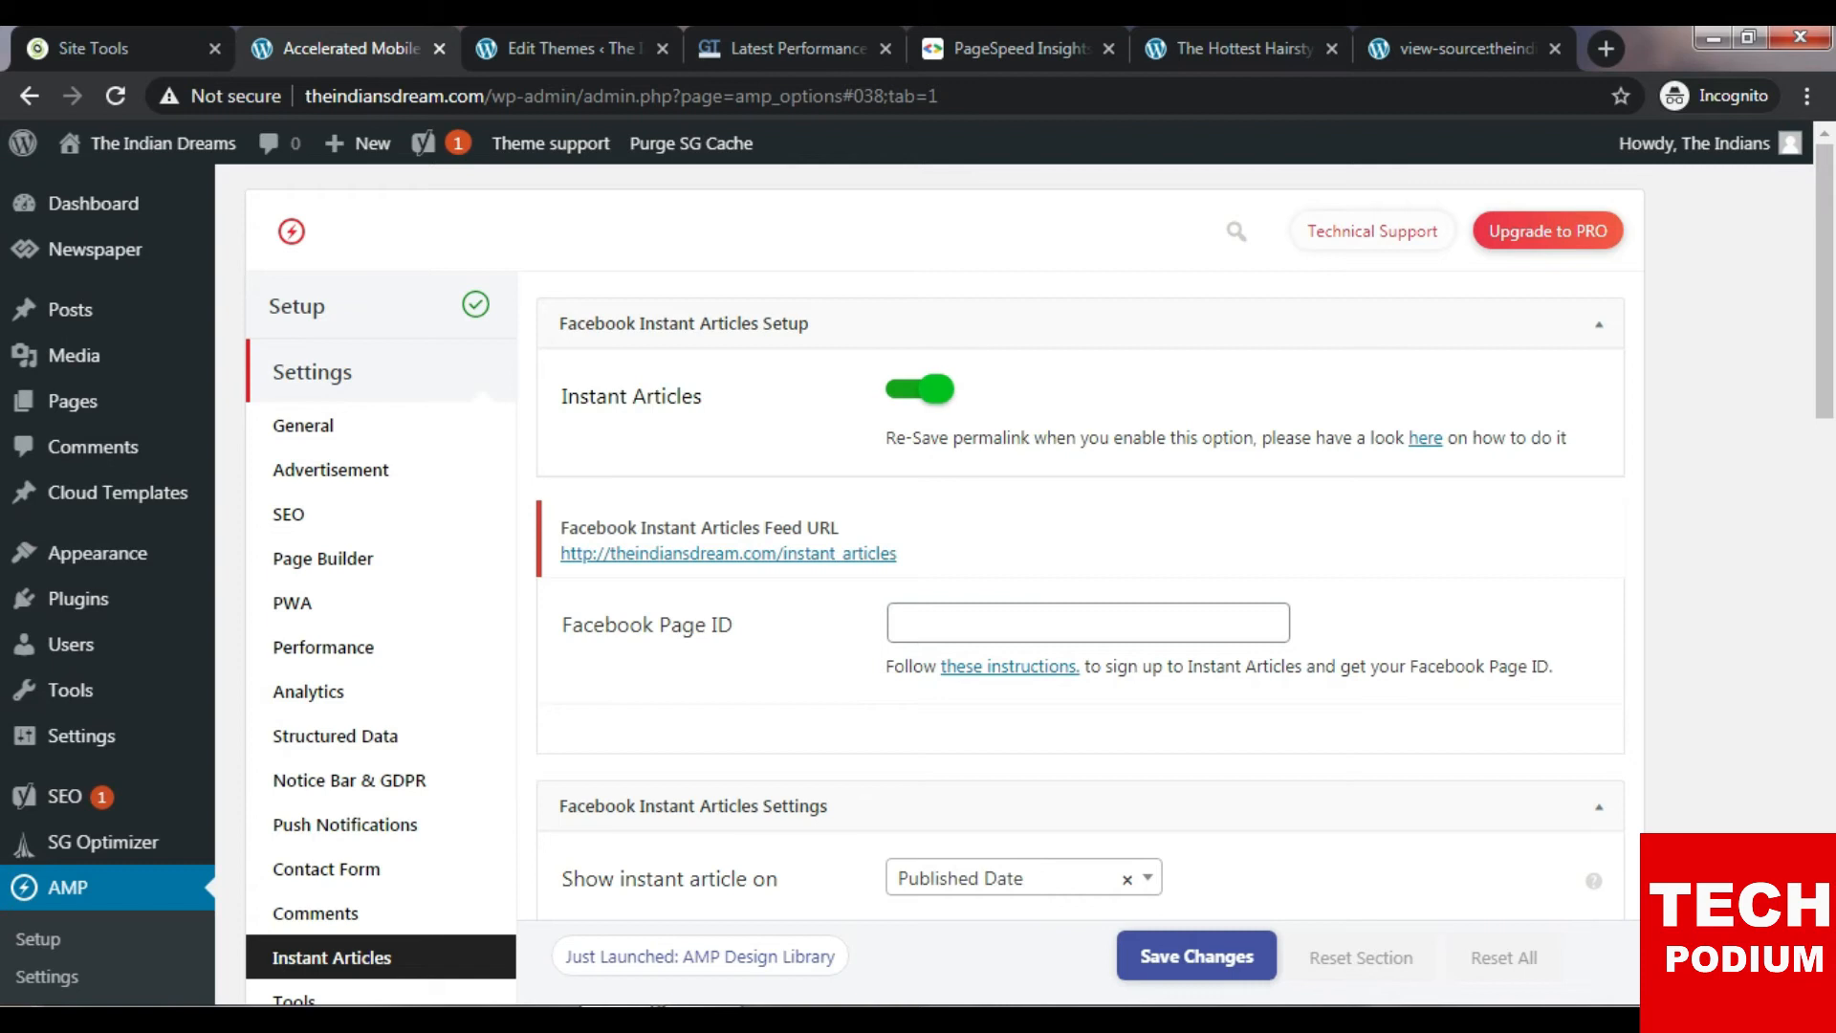
left_click(917, 389)
Save the Instant Articles settings with the feature disabled.
scroll(918, 573, "down", 1)
scroll(918, 574, "down", 4)
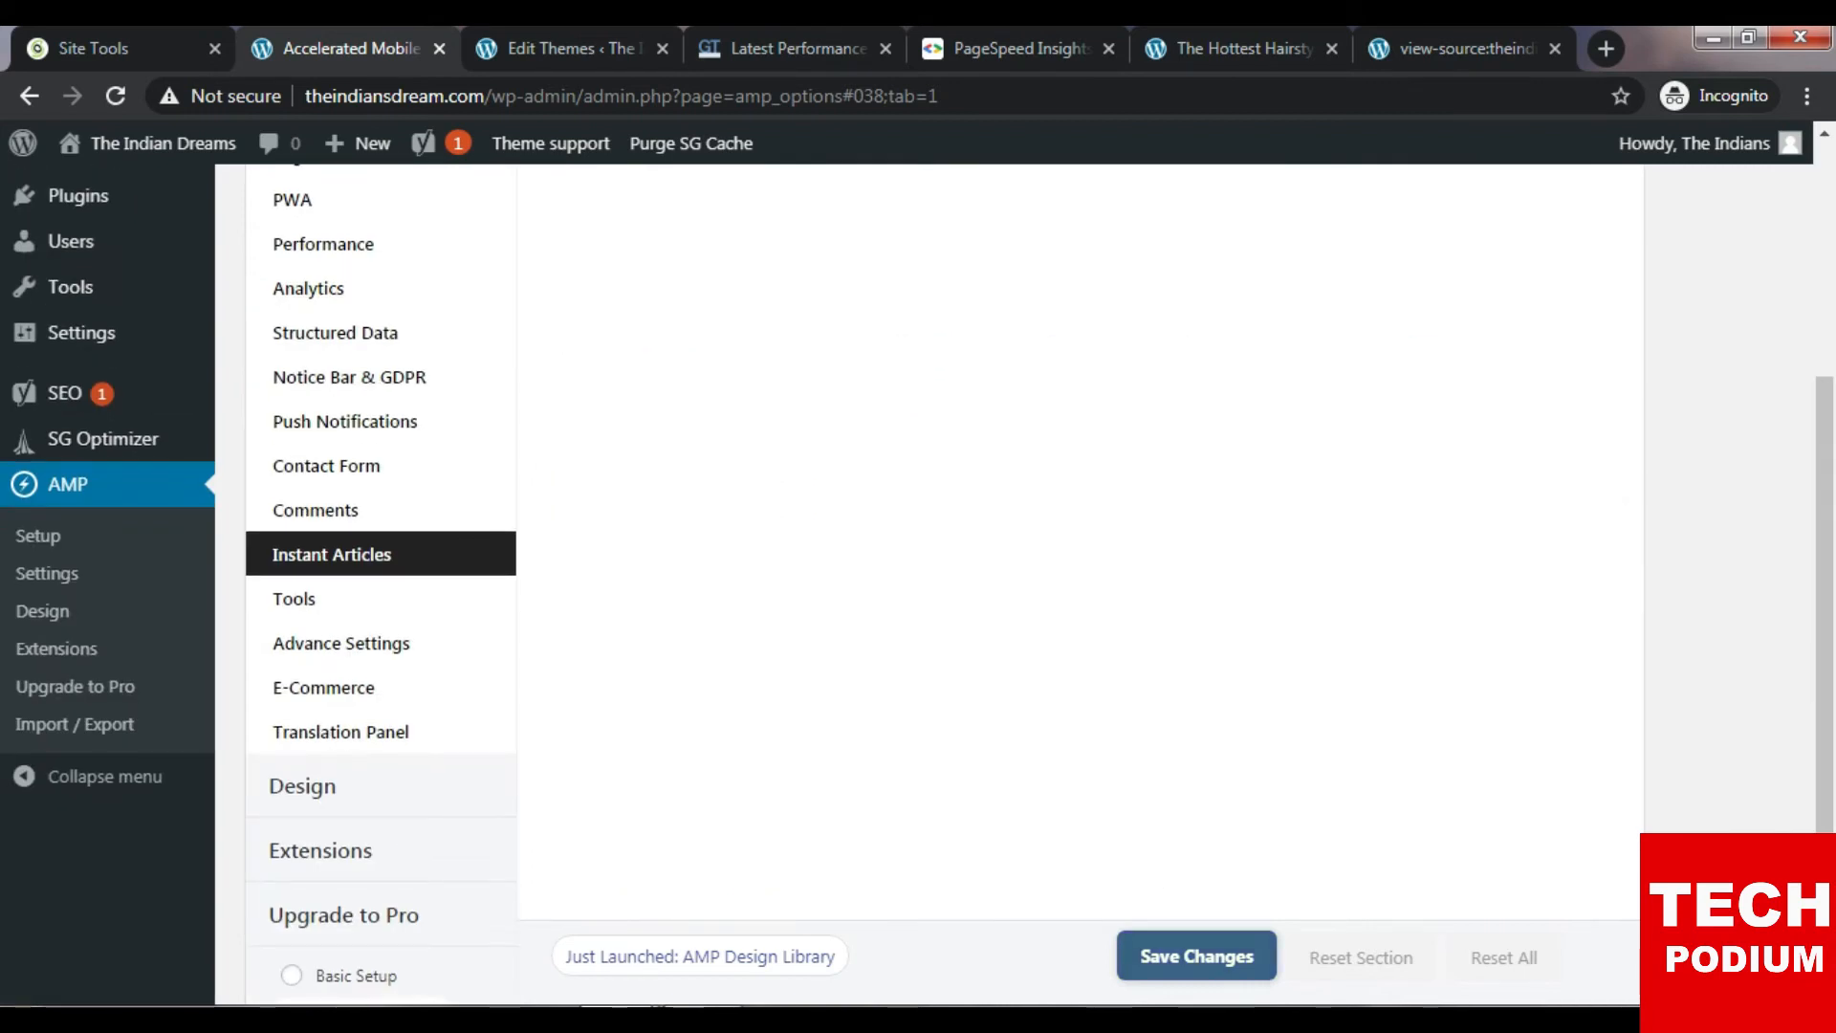
left_click(1196, 956)
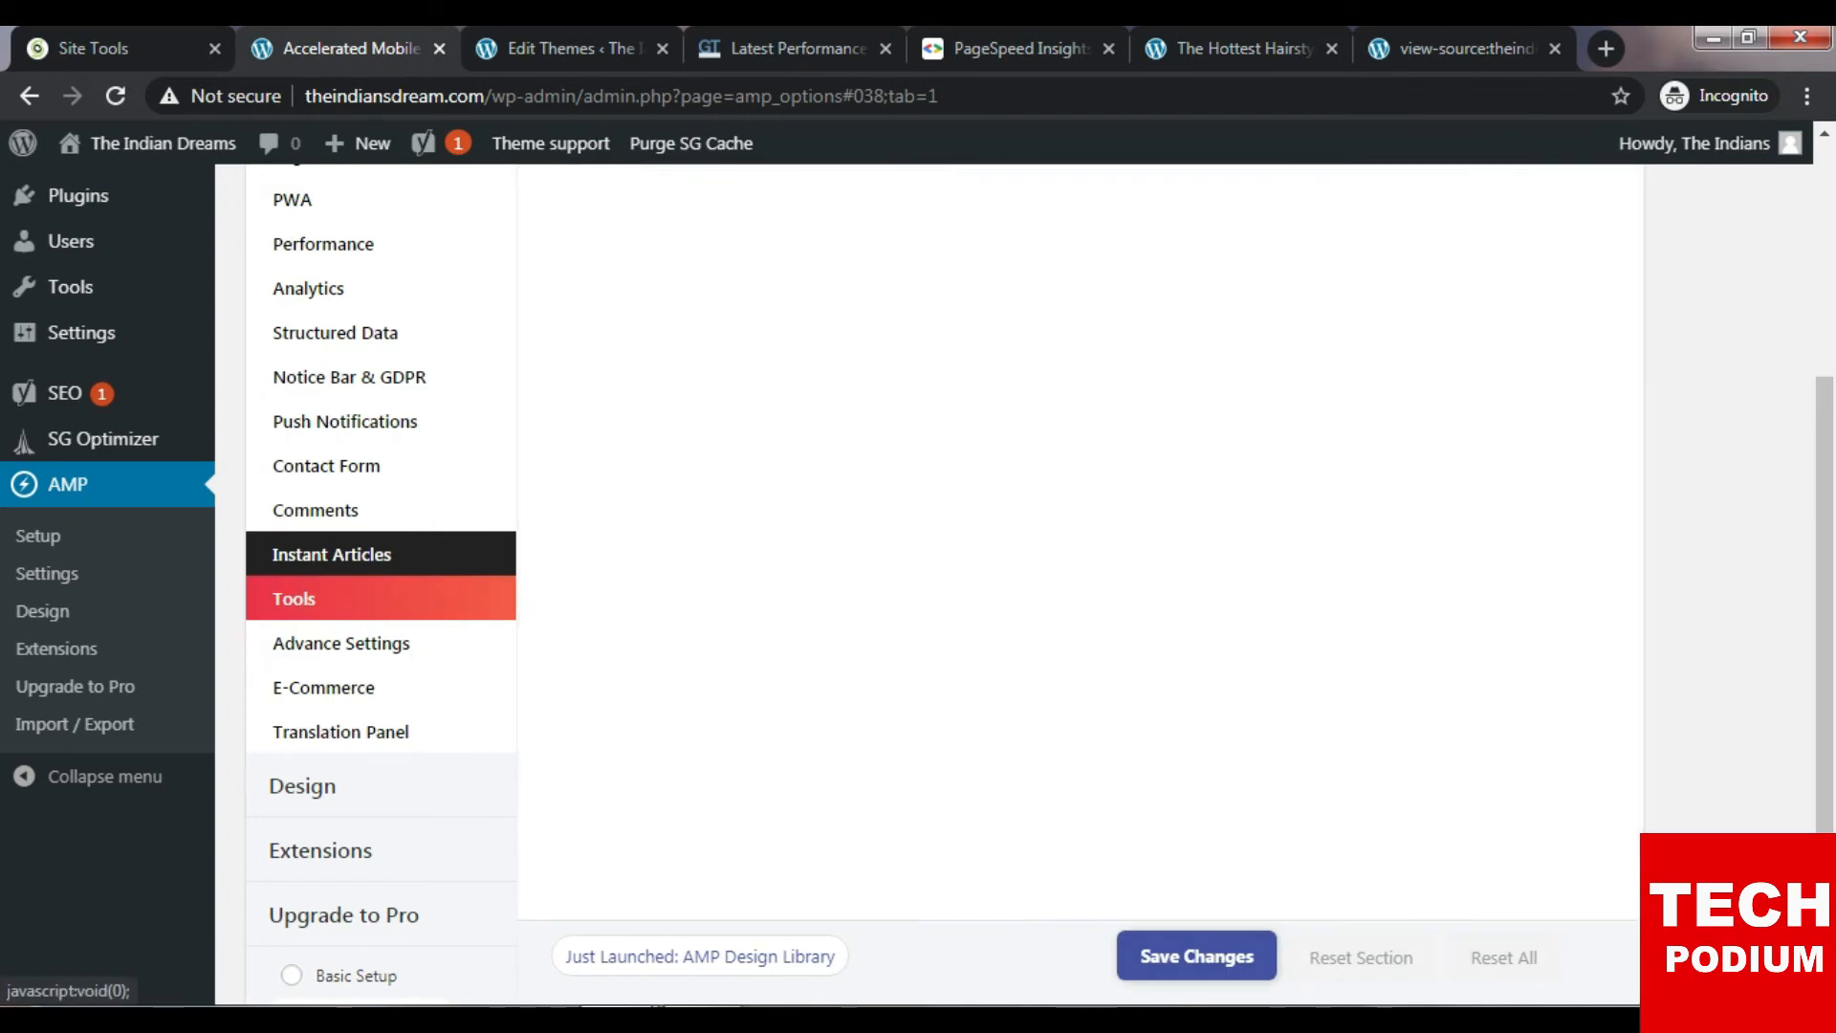
Review the category and tag hiding options in the Tools settings, and save with Show Query Monitor data in AMP enabled.
left_click(294, 599)
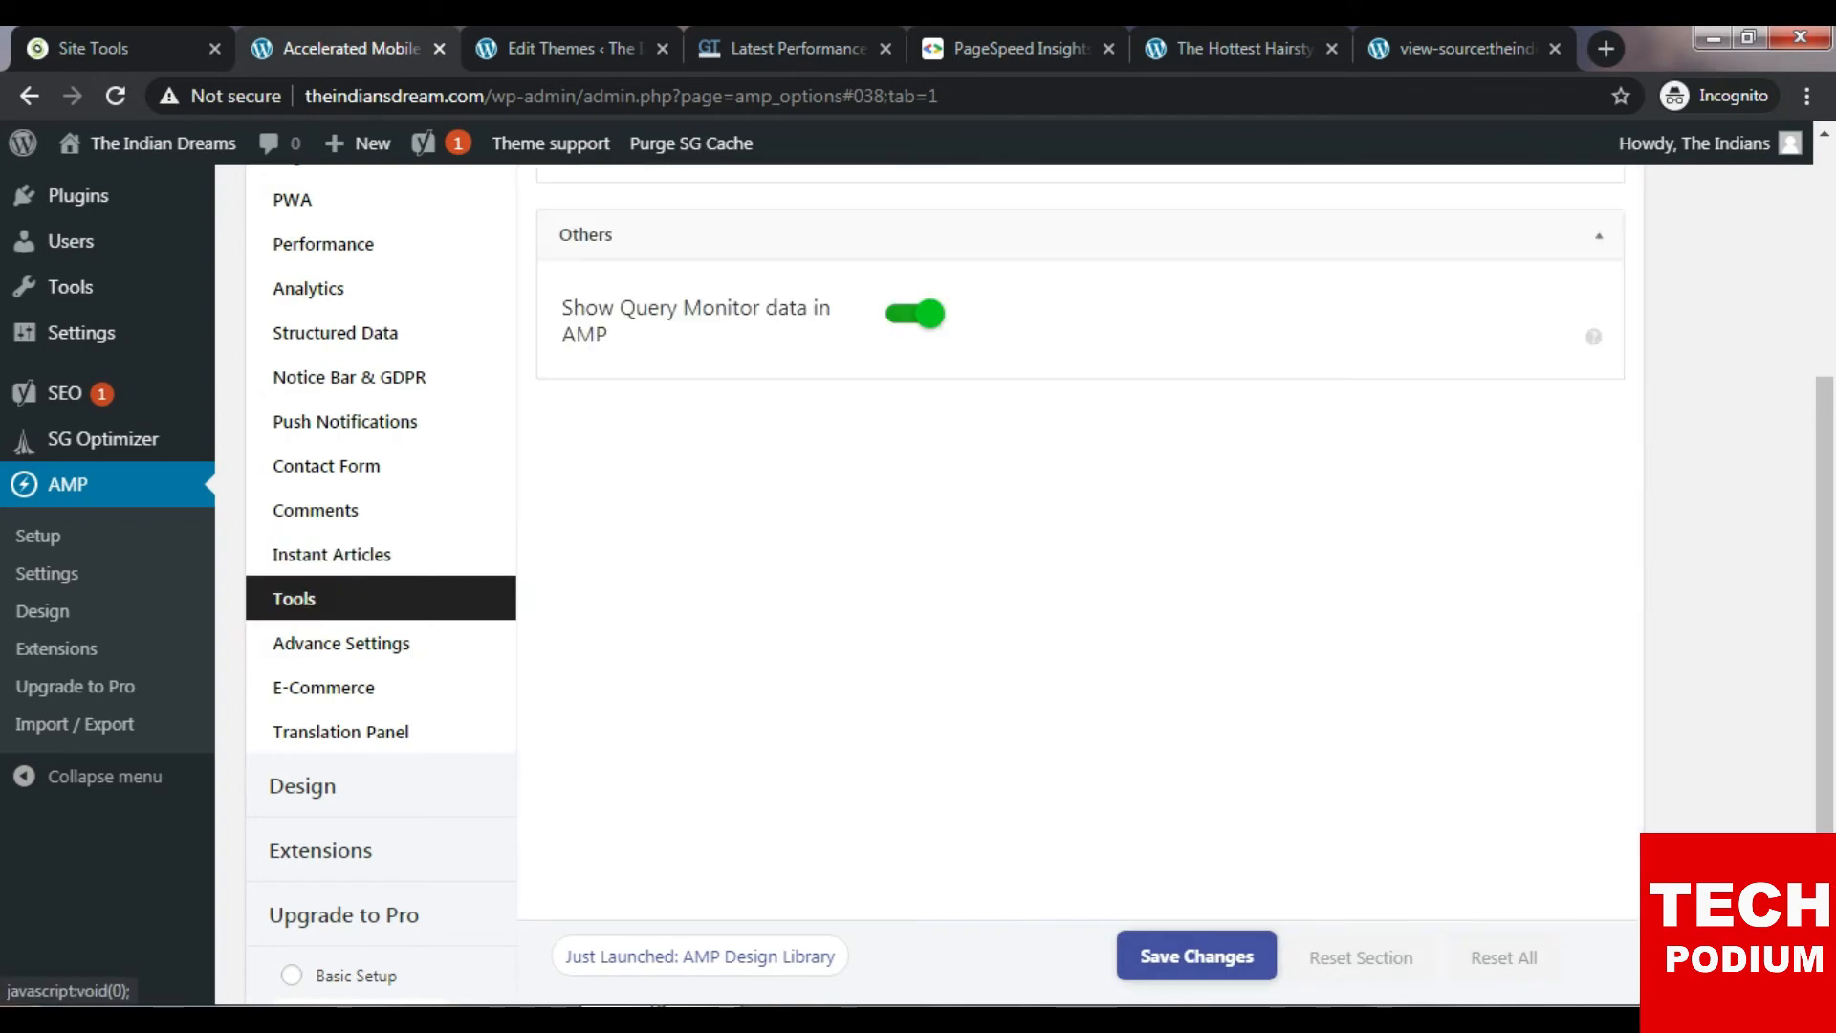
scroll(918, 574, "up", 4)
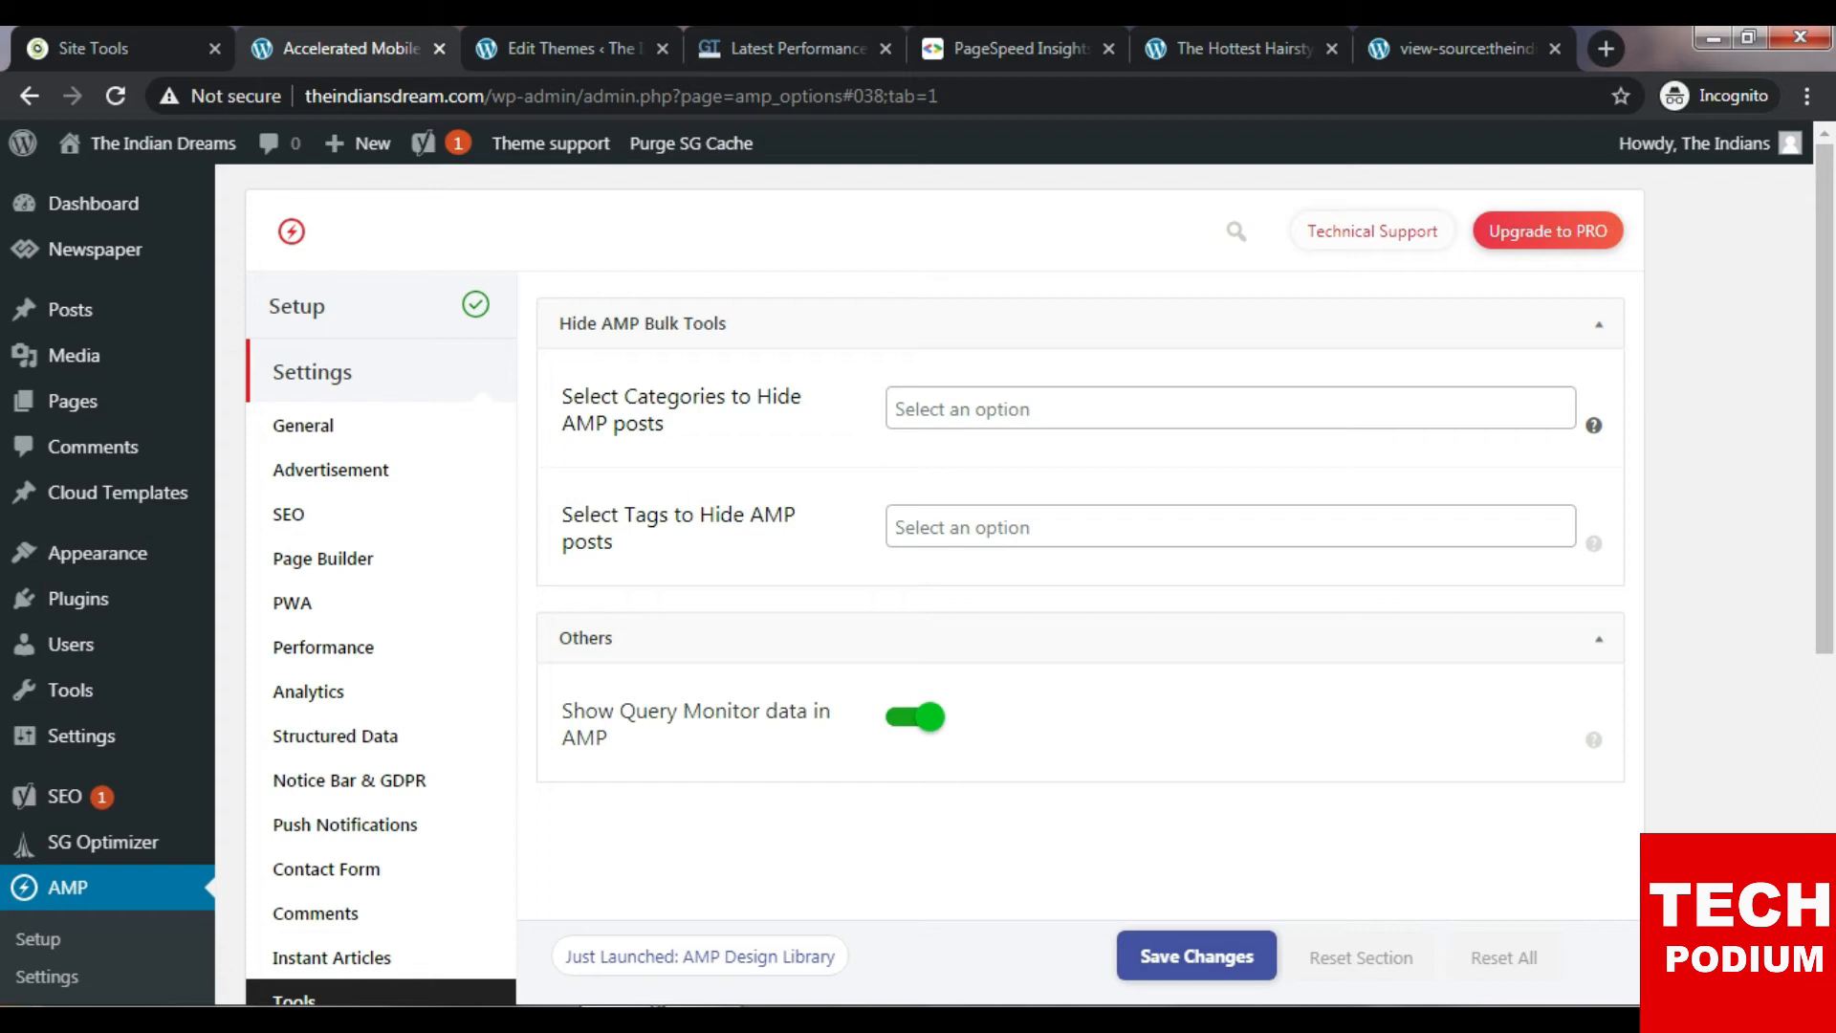
left_click(1231, 408)
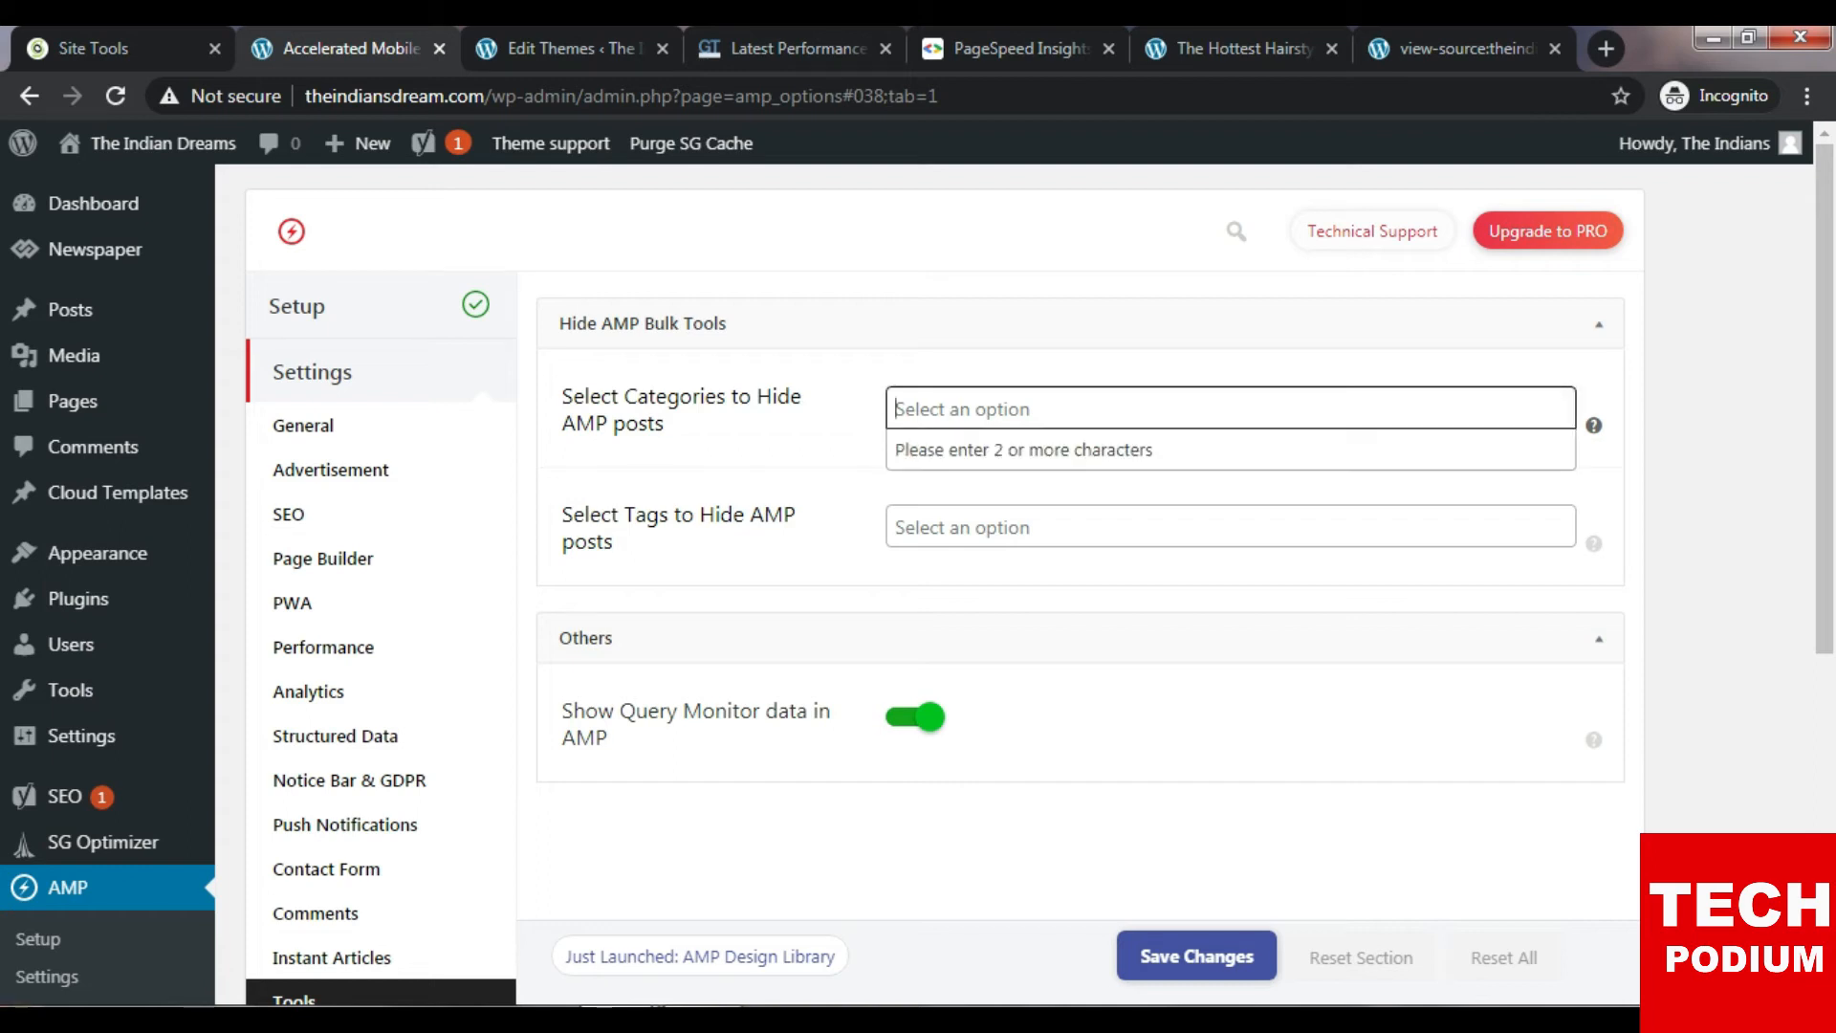
left_click(1231, 408)
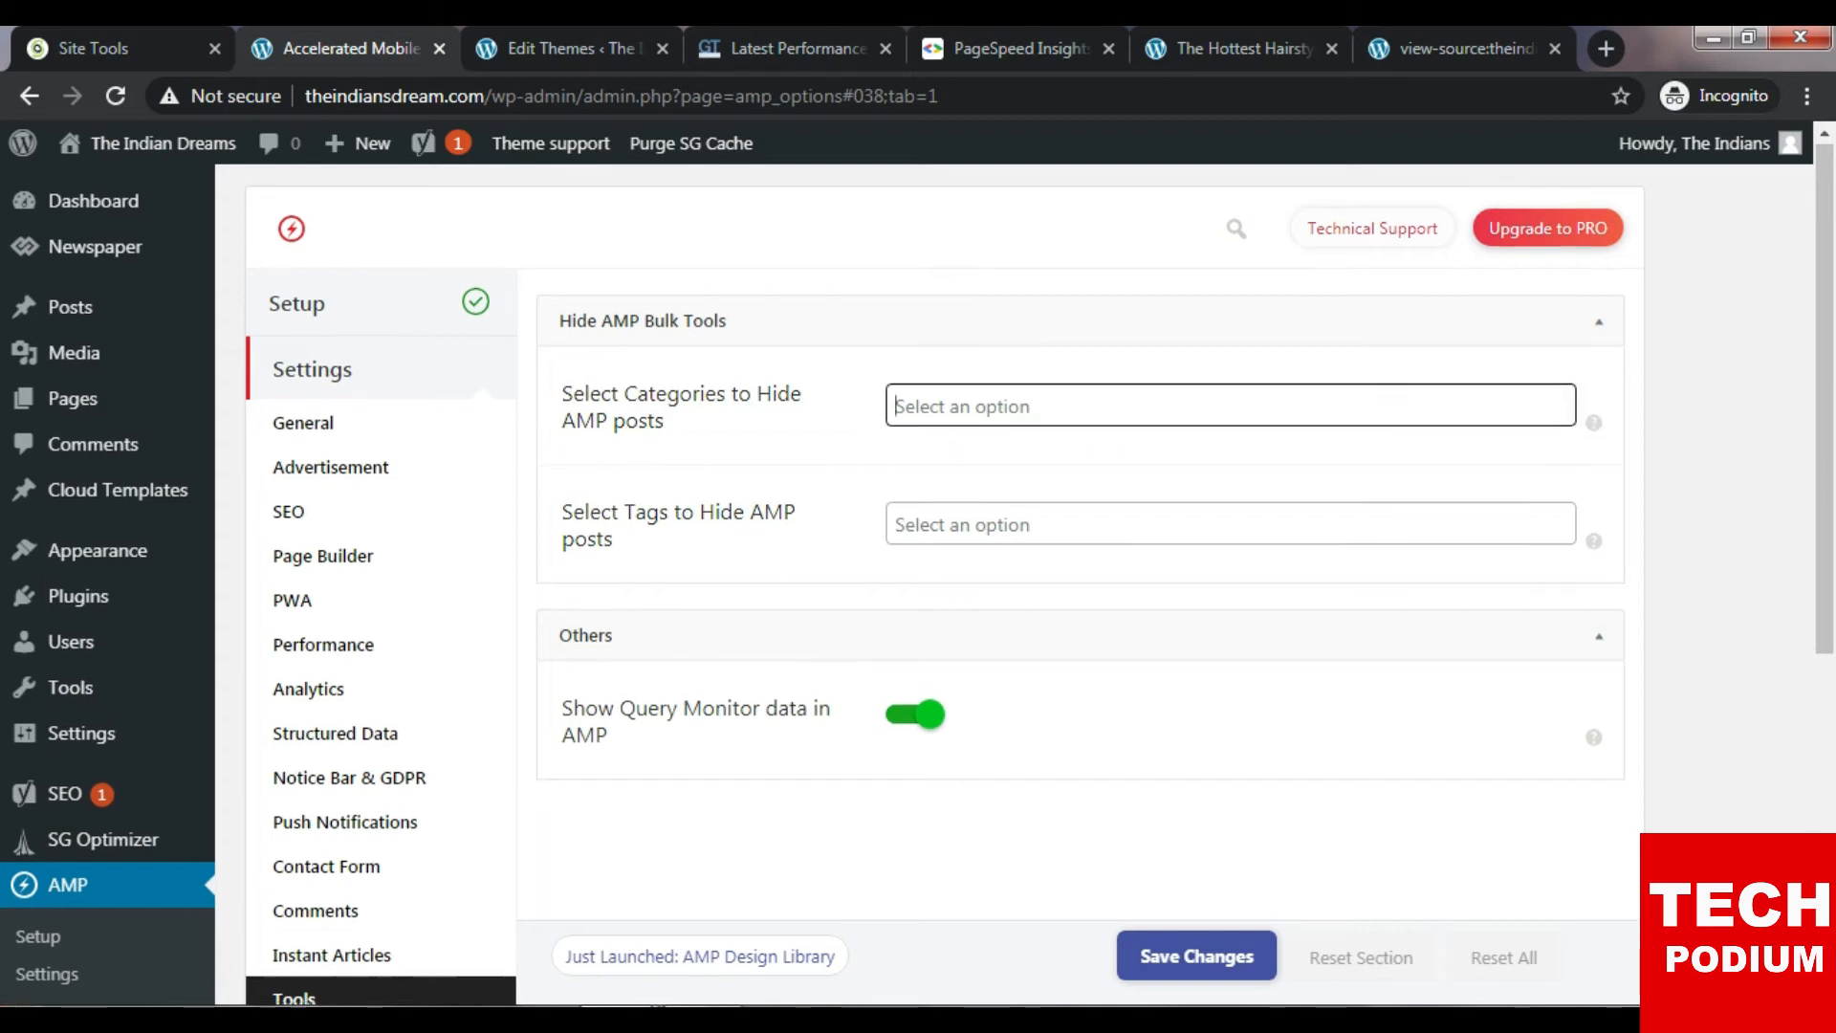
scroll(918, 574, "down", 3)
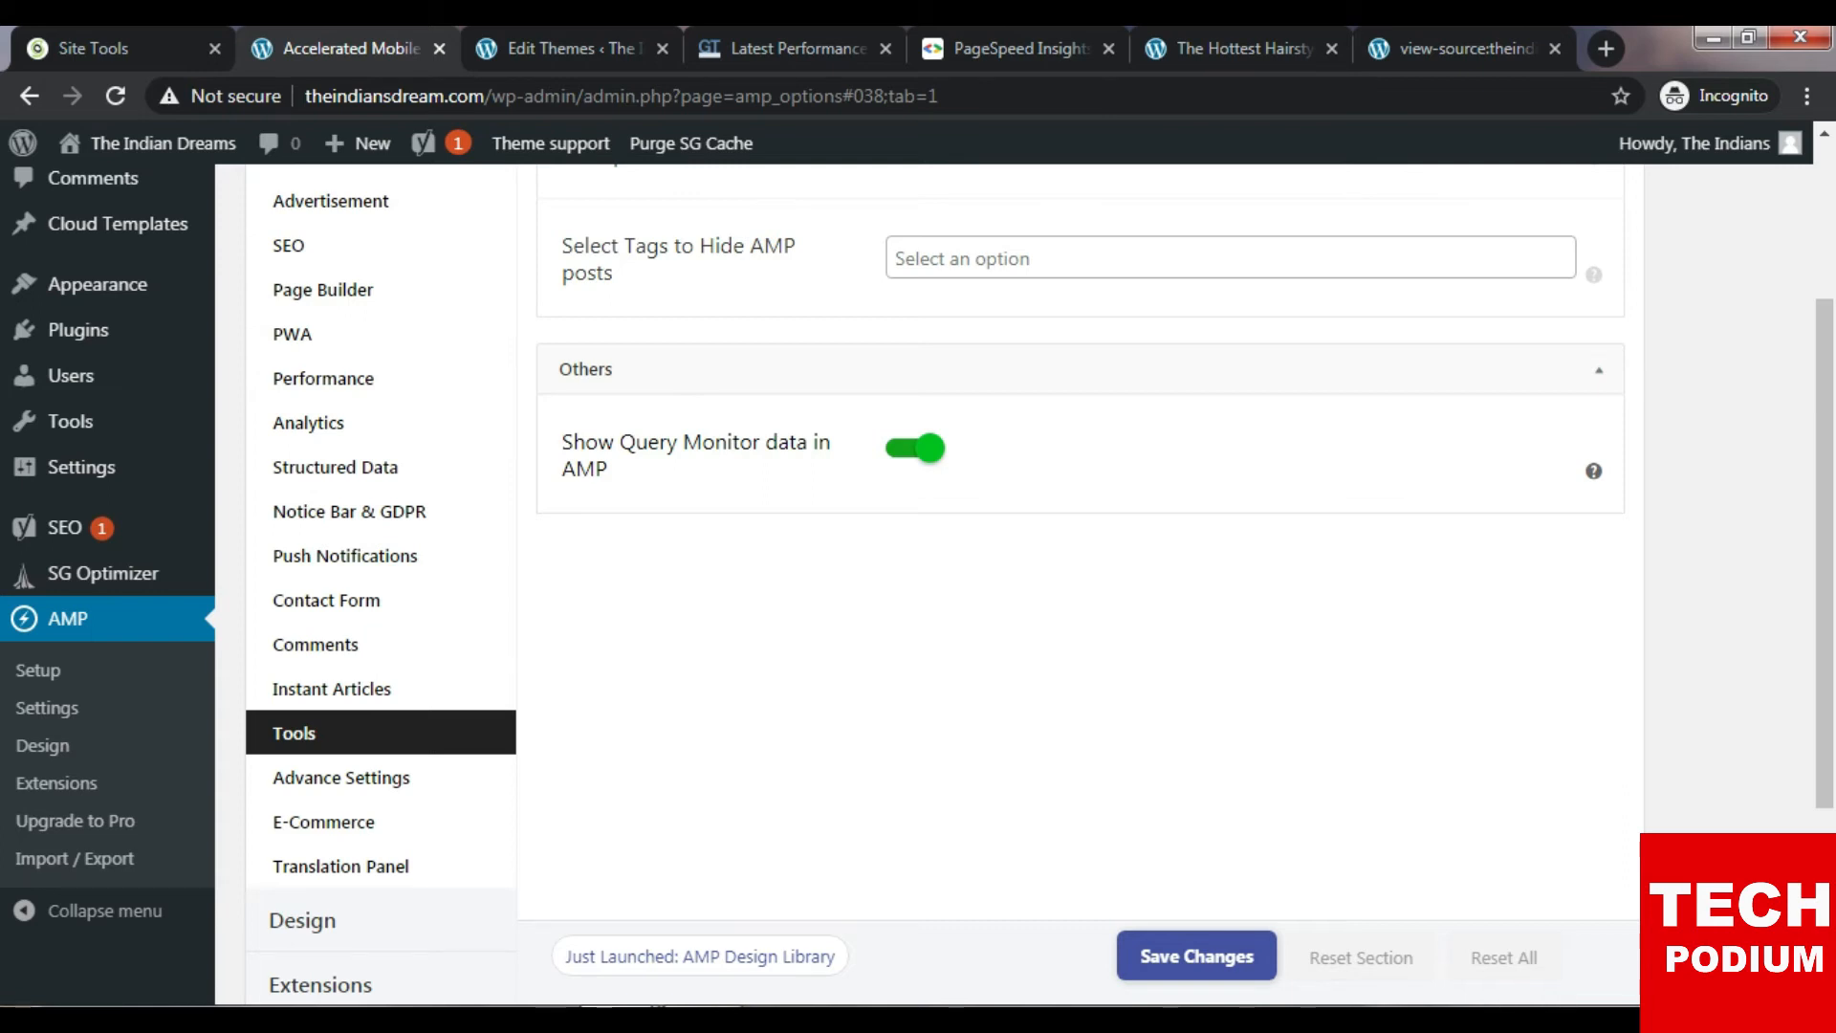
scroll(918, 574, "down", 3)
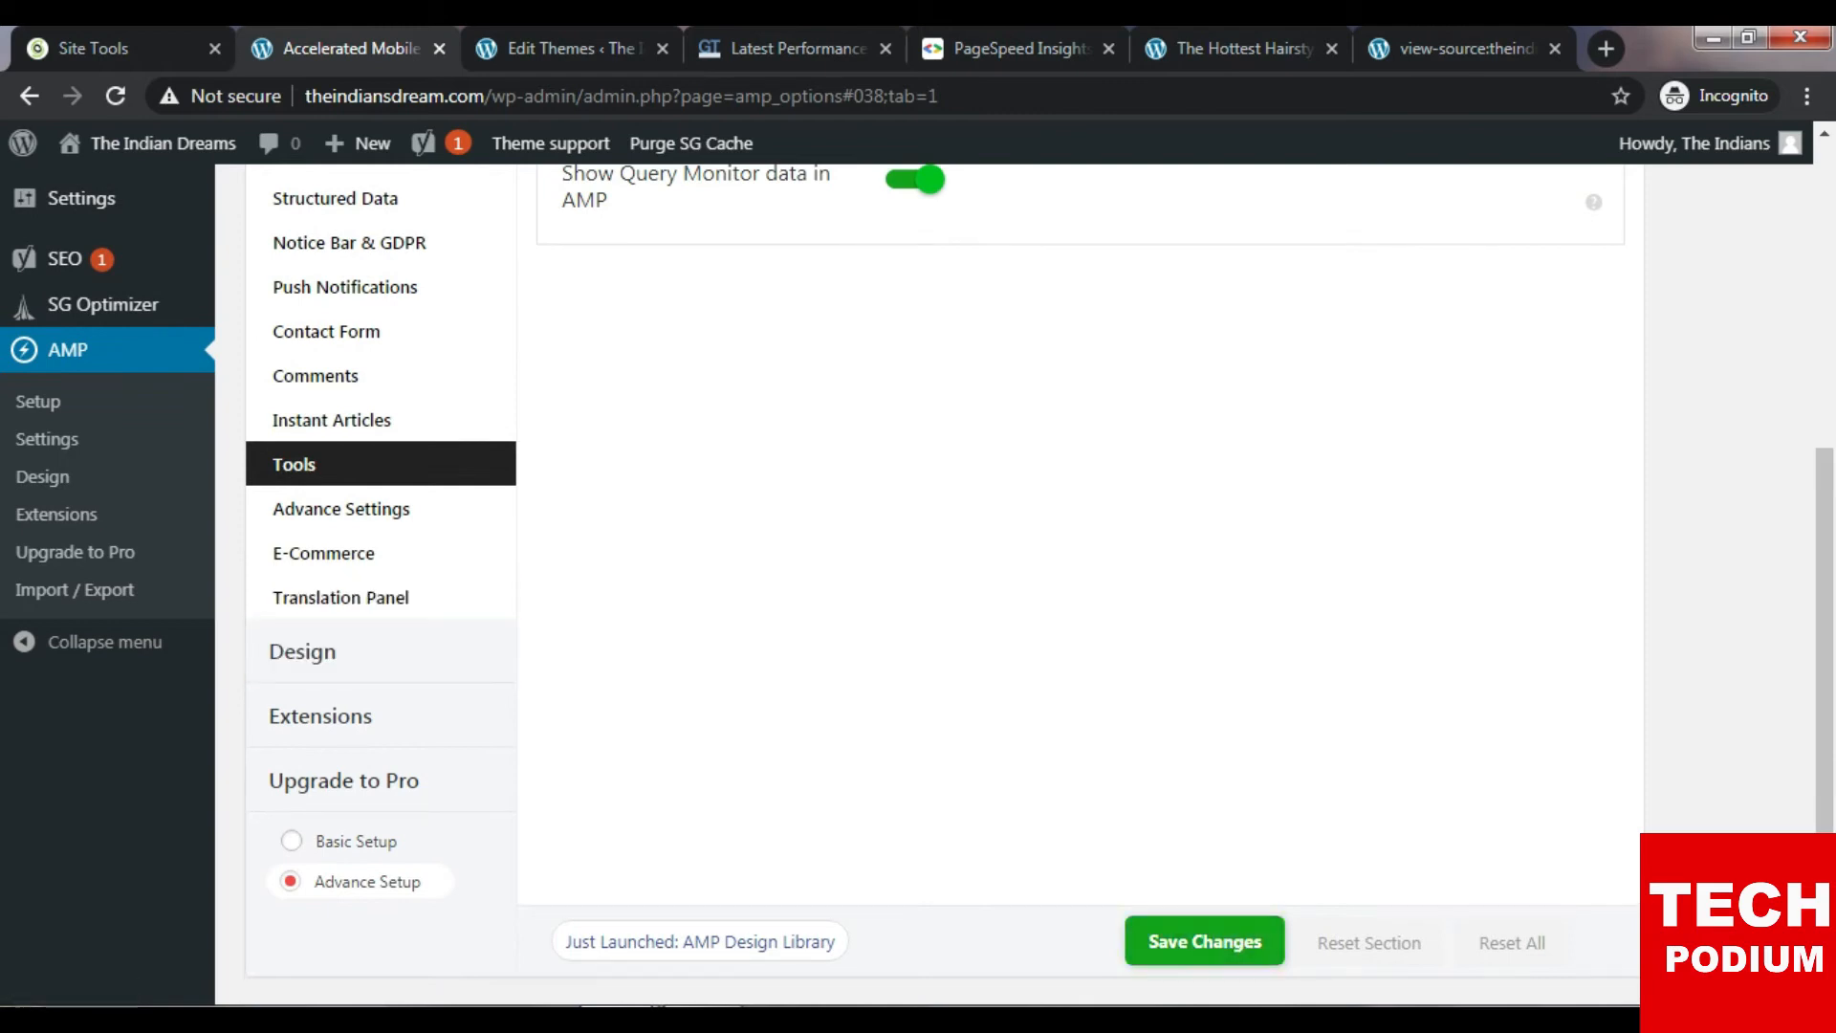
left_click(1205, 943)
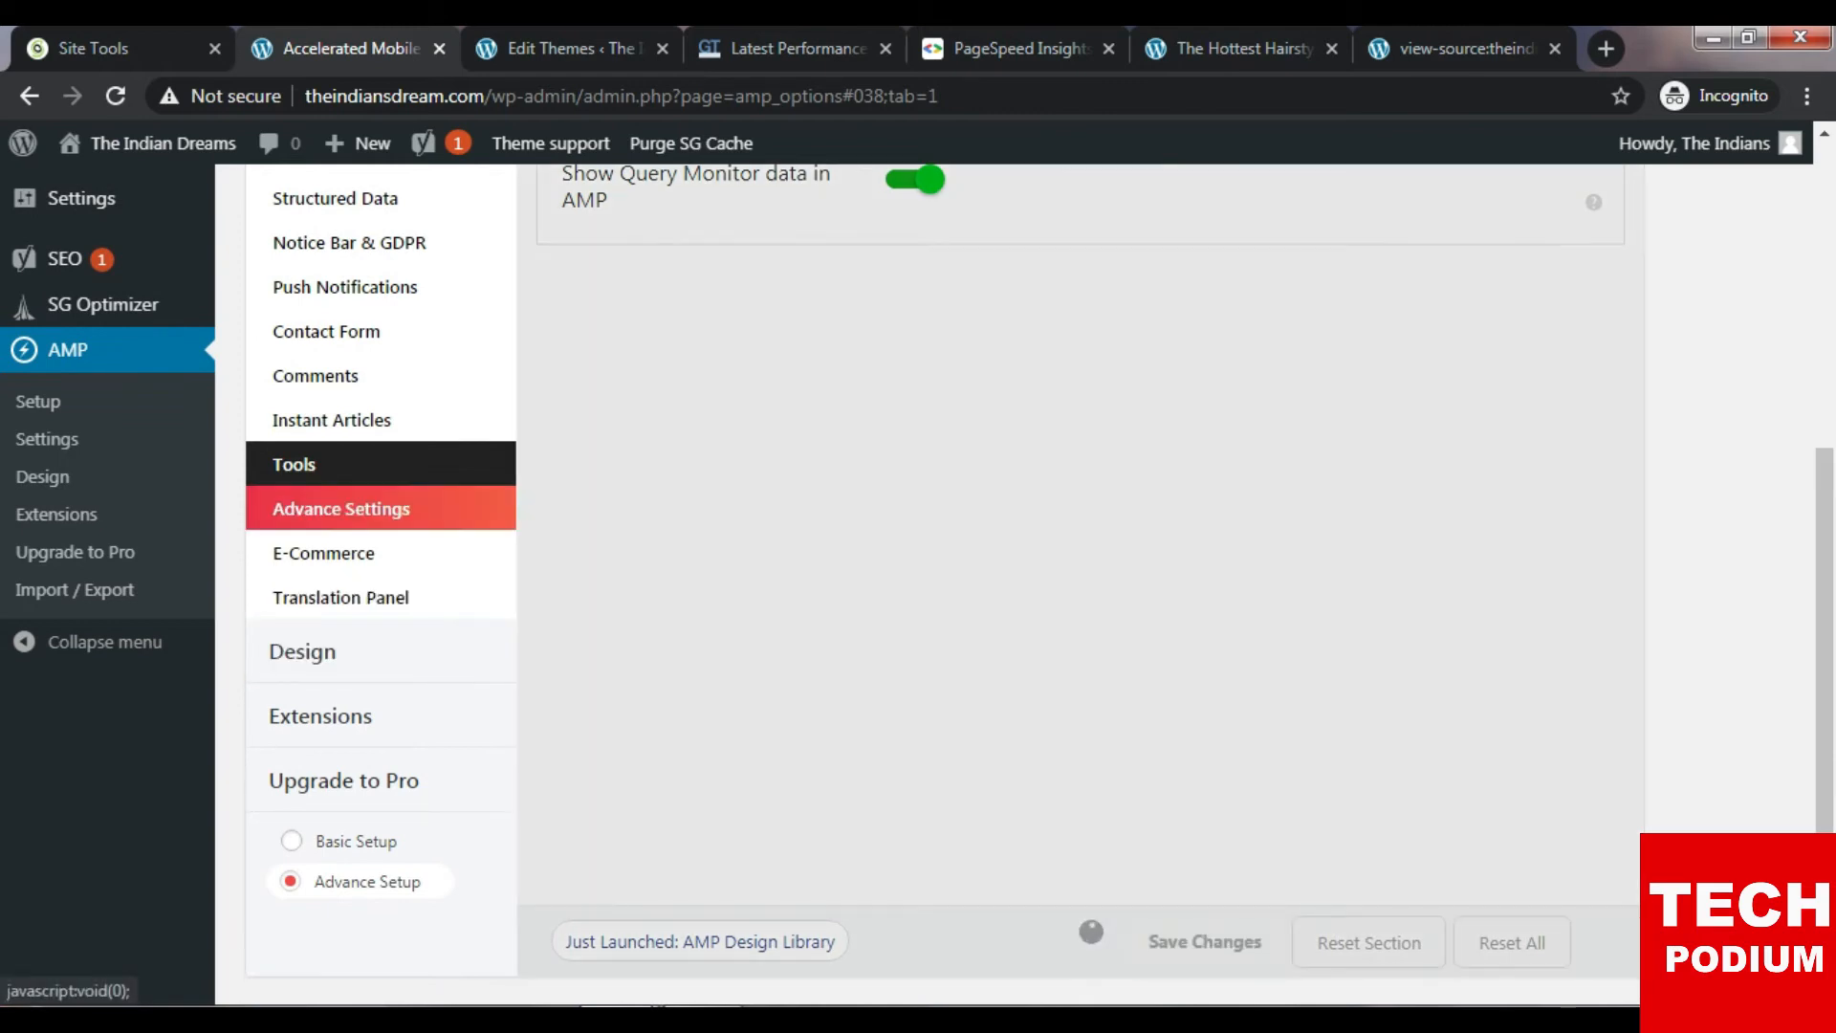
Review the Advance Settings for mobile redirection, search results, internal links, AMP version hiding, category description, smooth scrolling and the ?amp end point.
scroll(1080, 574, "up", 10)
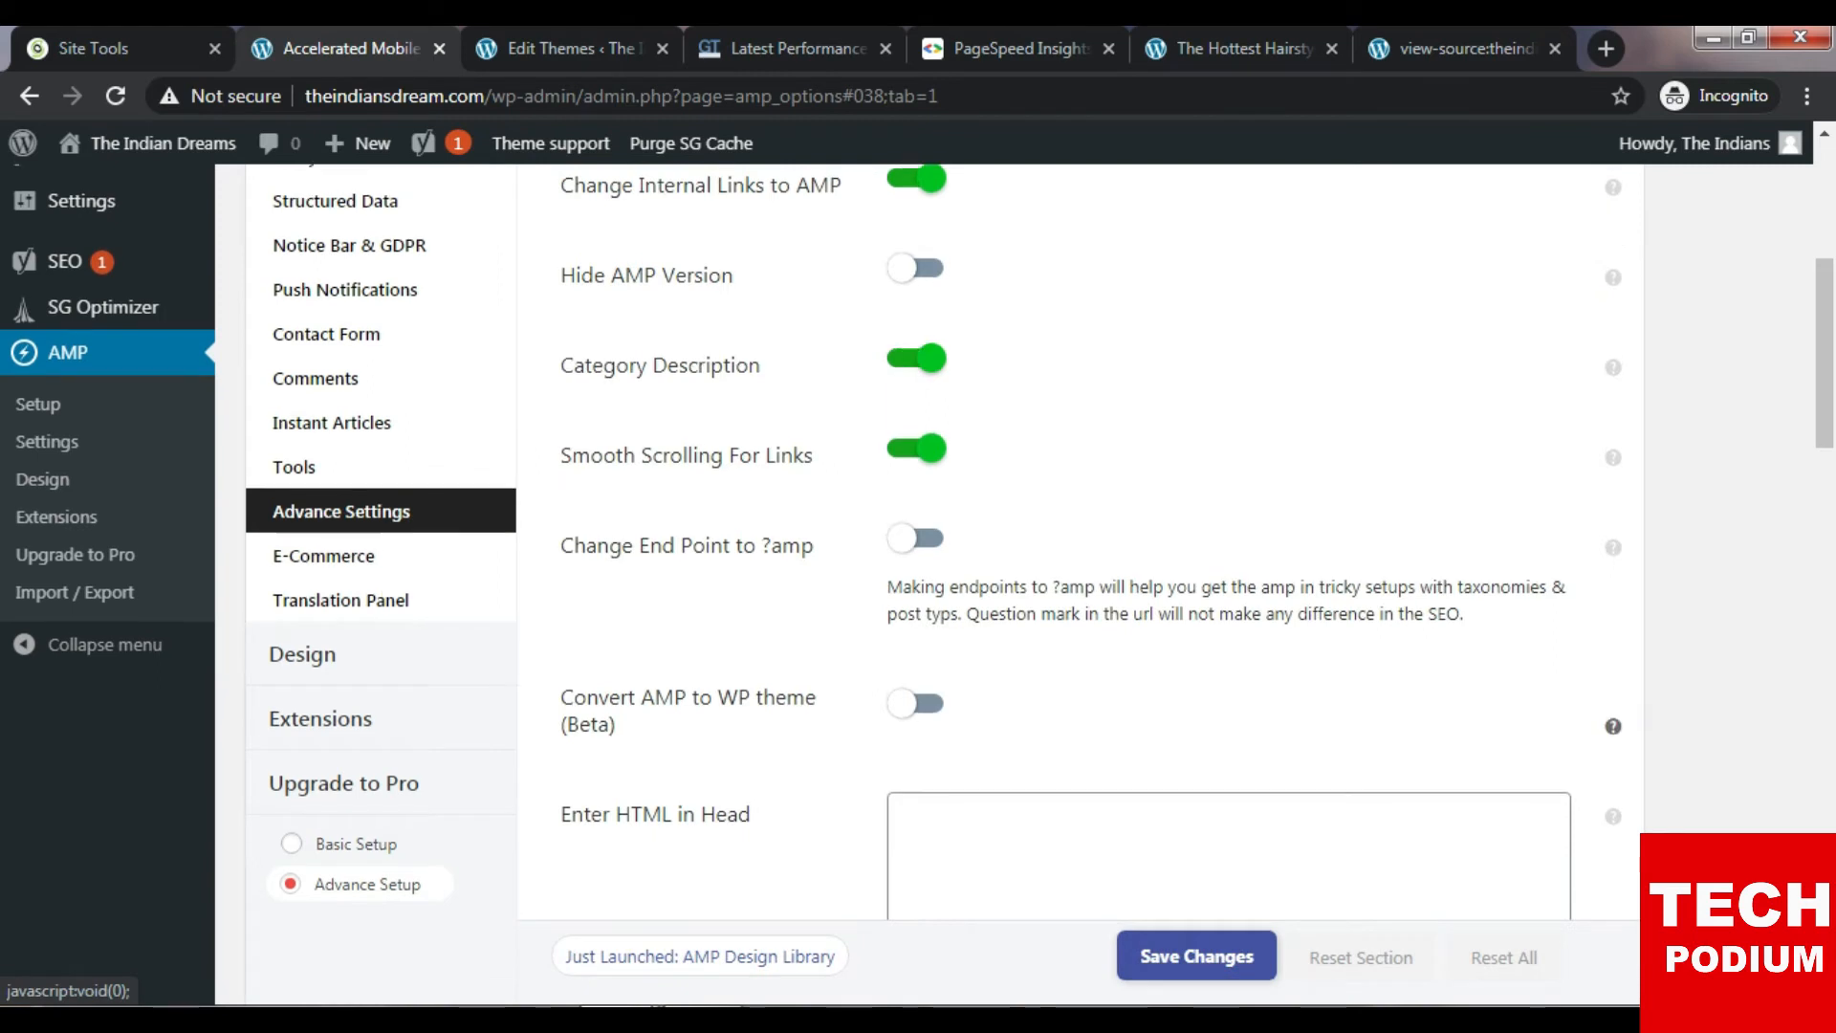
scroll(1081, 574, "up", 1)
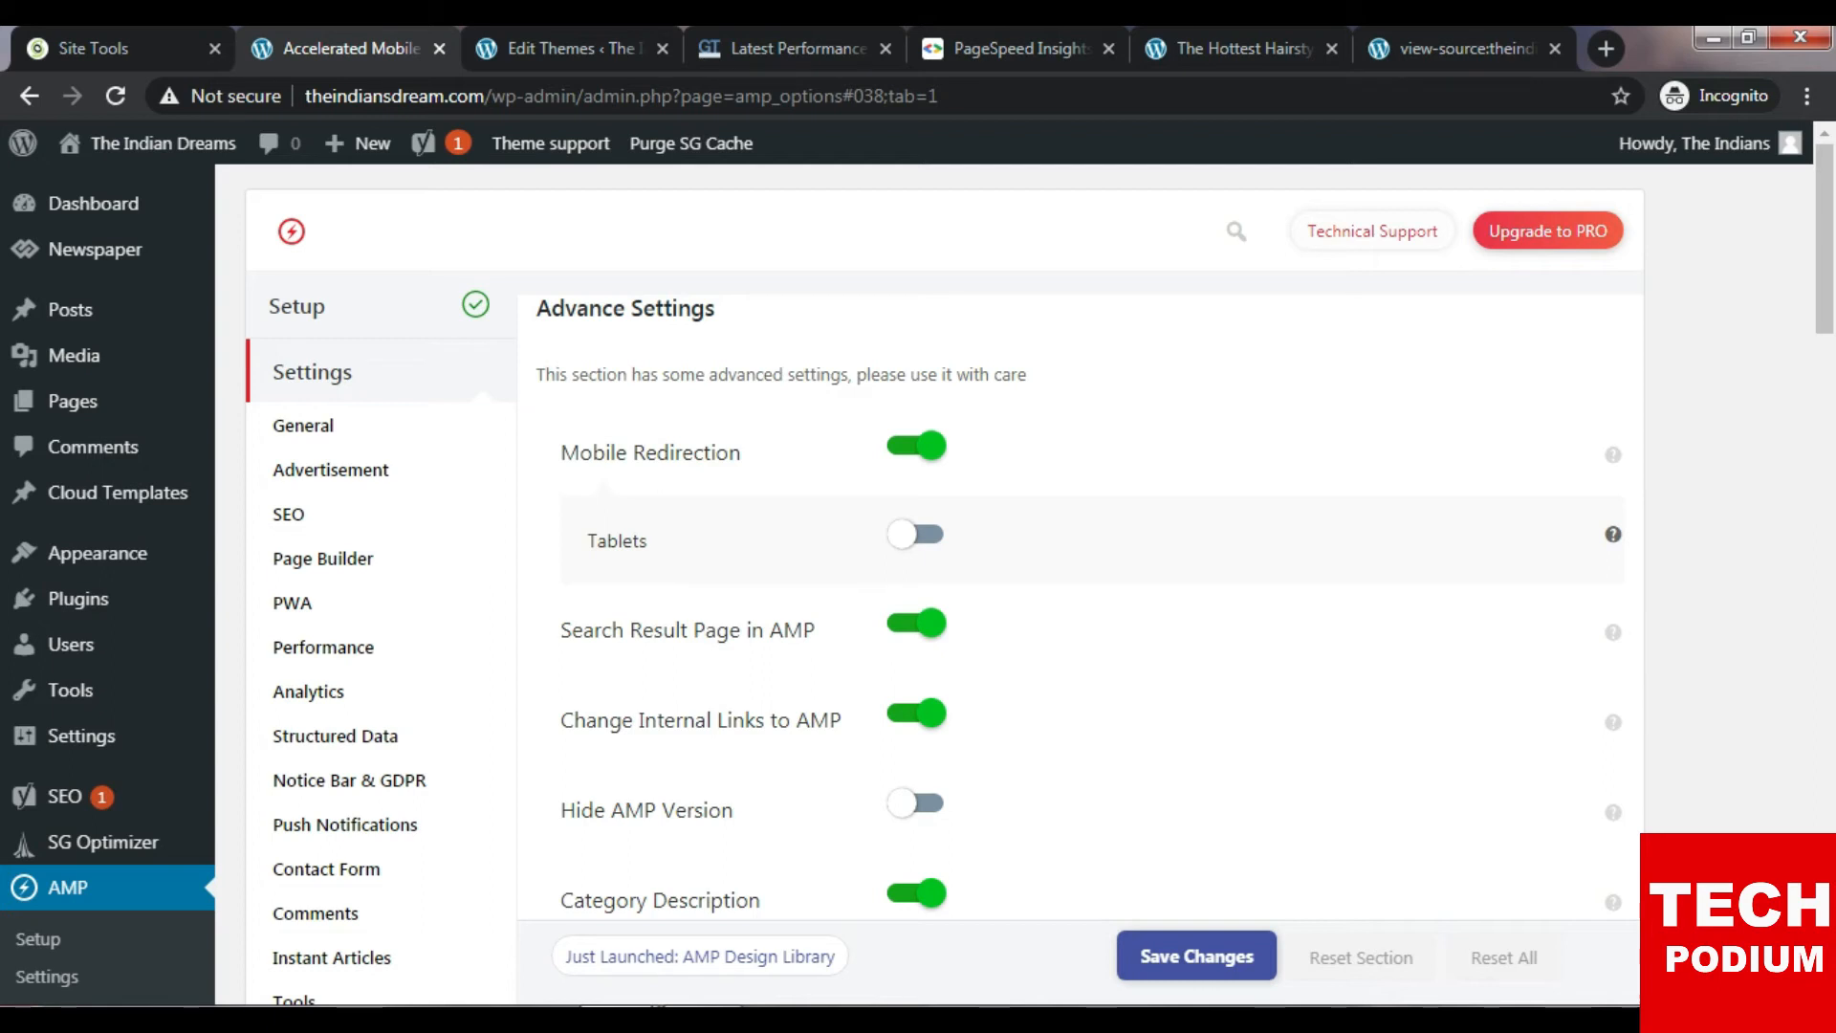
scroll(1613, 516, "down", 1)
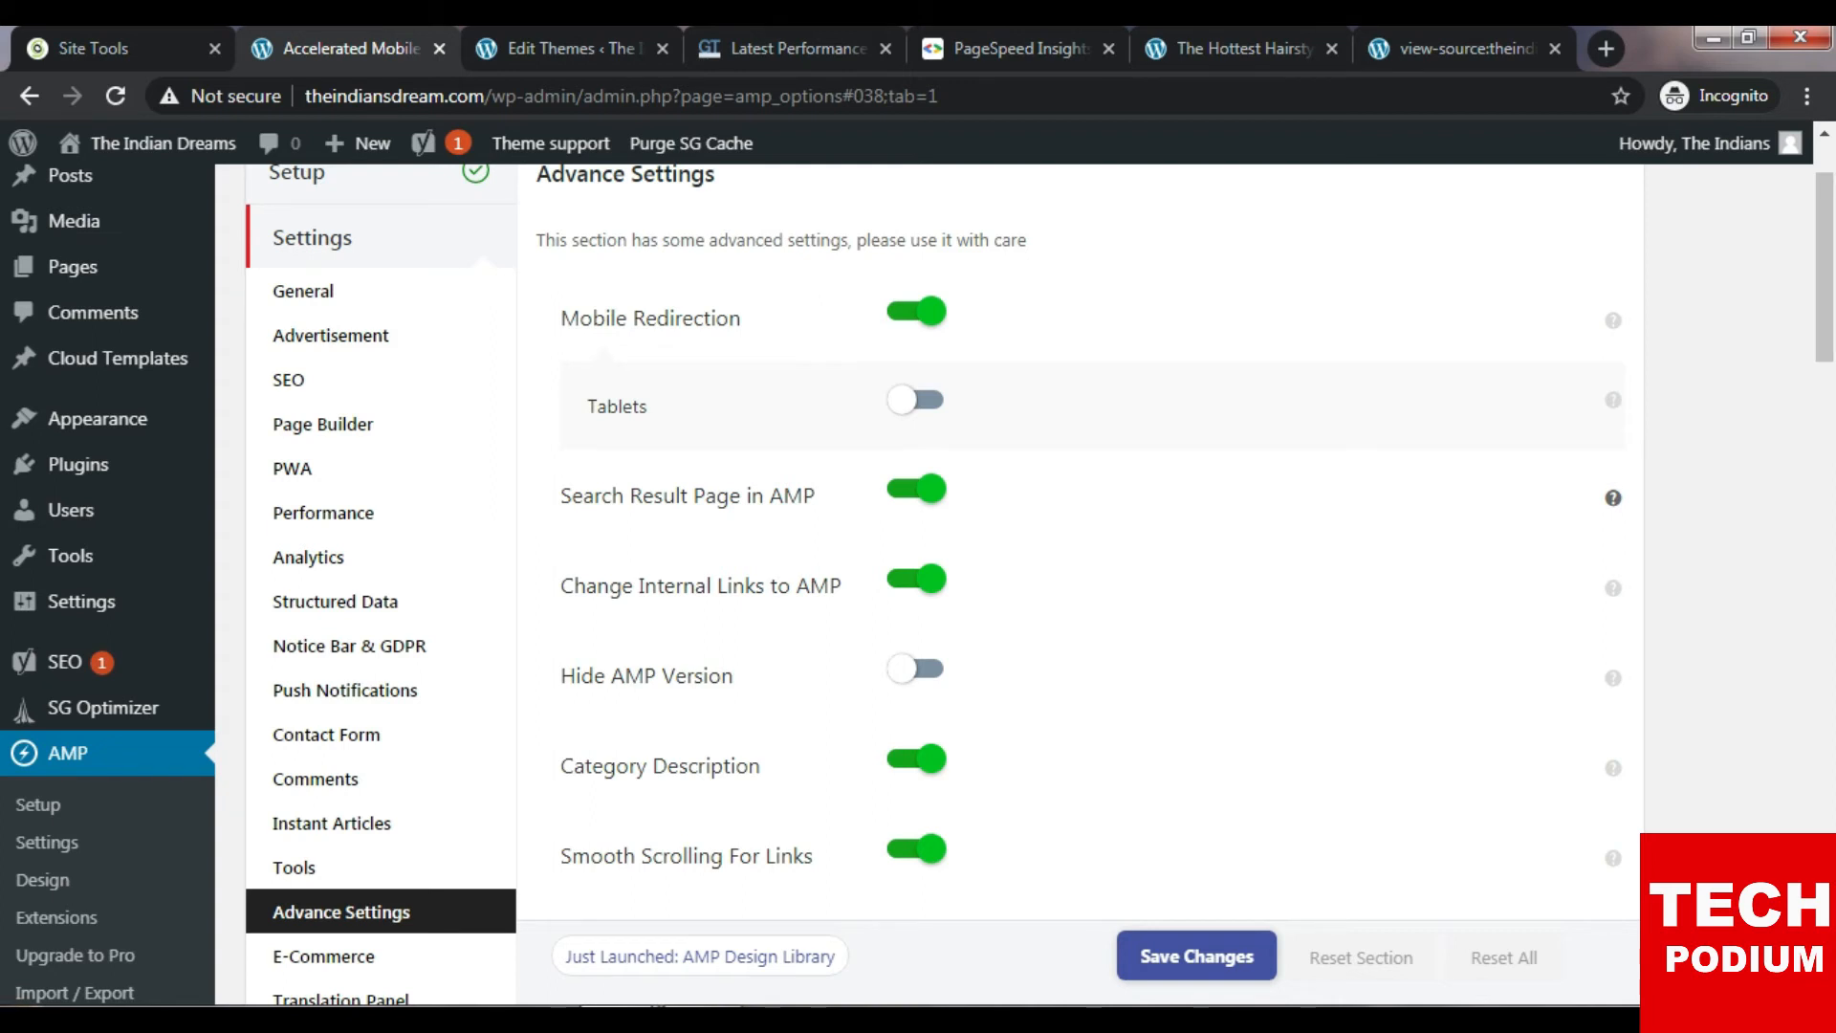
scroll(1614, 613, "down", 1)
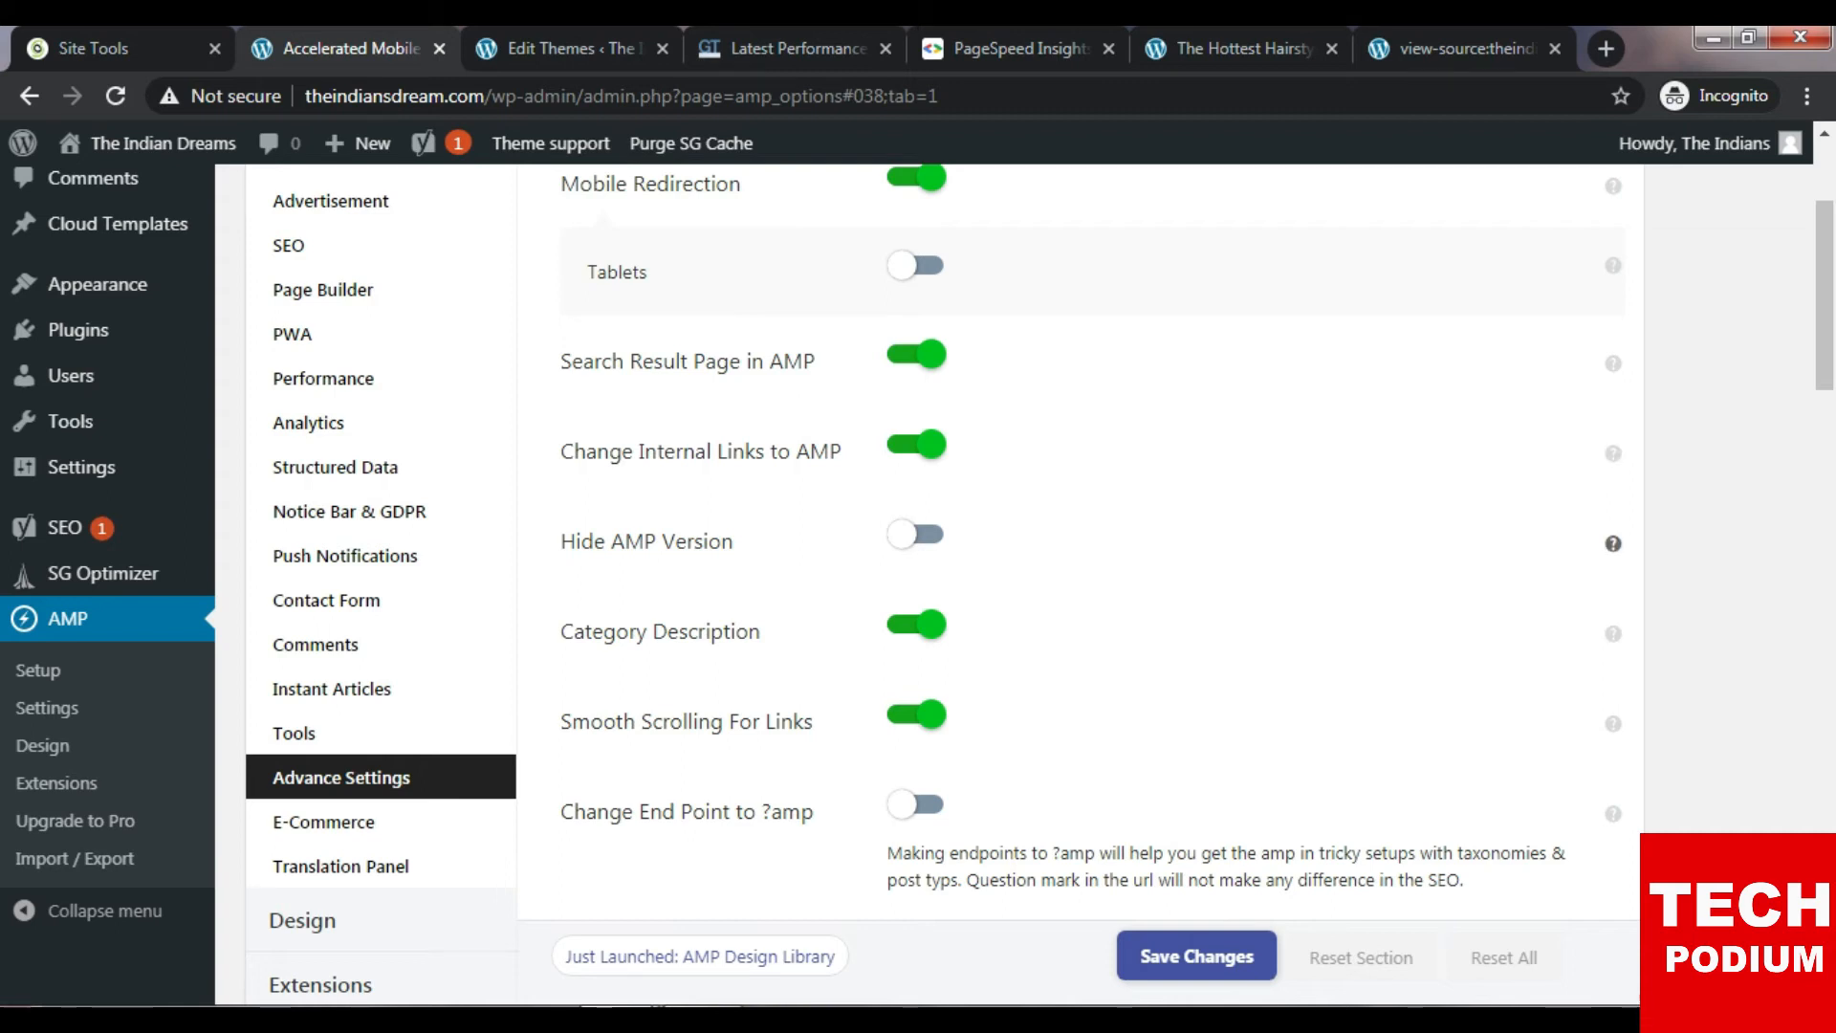
scroll(1614, 522, "down", 2)
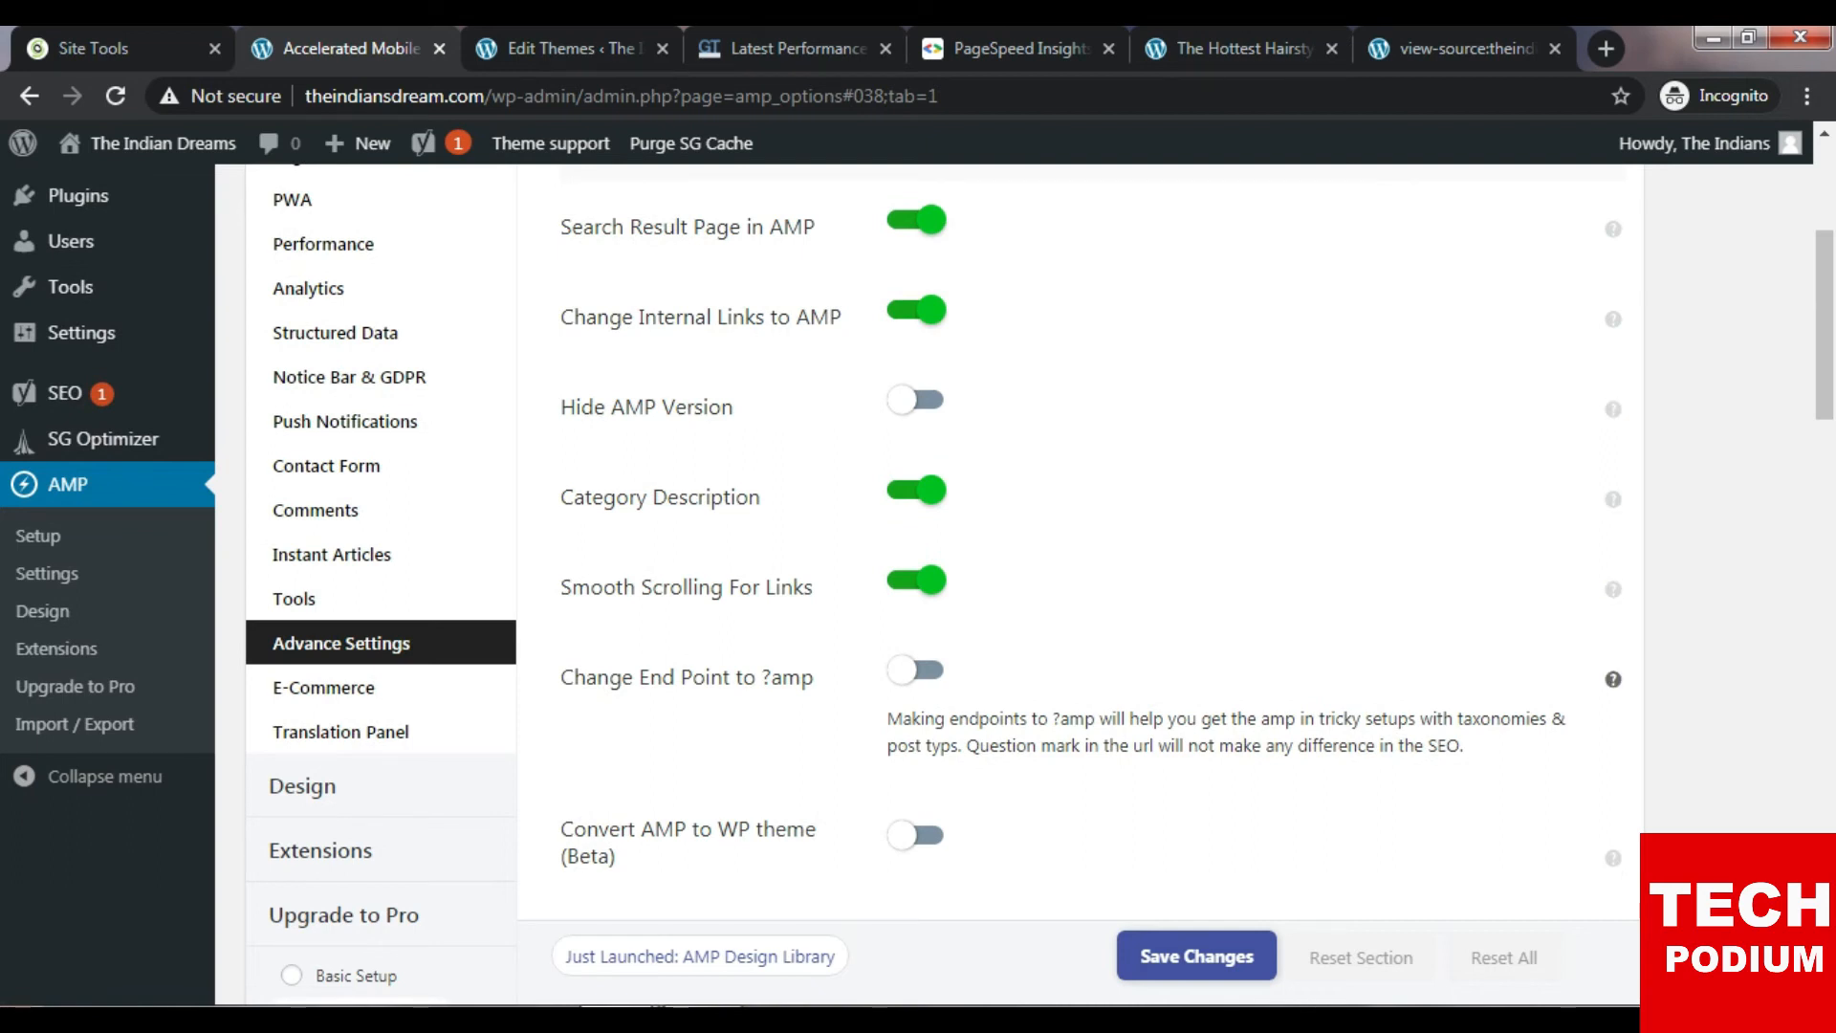
scroll(1614, 679, "down", 5)
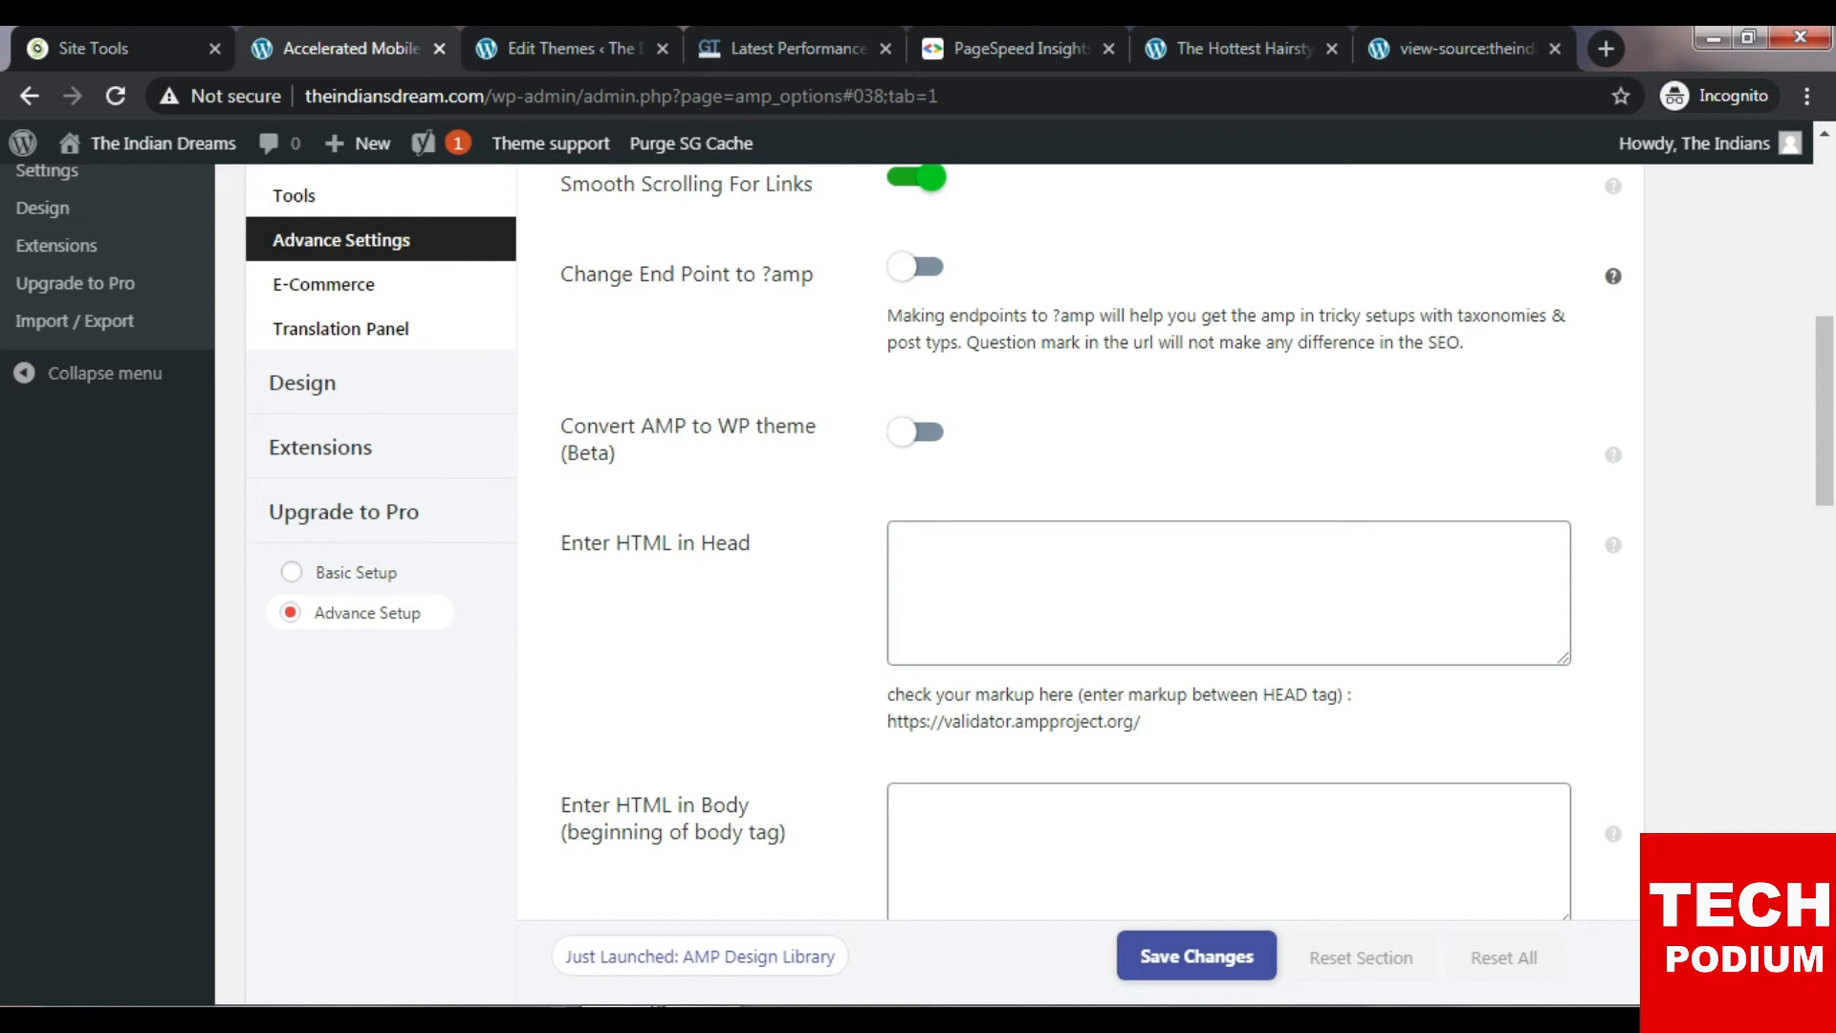
Review the remaining Advance Settings, from custom HTML and DNS priority URLs to role-based access and data deletion on uninstall, and save them.
scroll(1614, 275, "down", 8)
scroll(1613, 262, "down", 3)
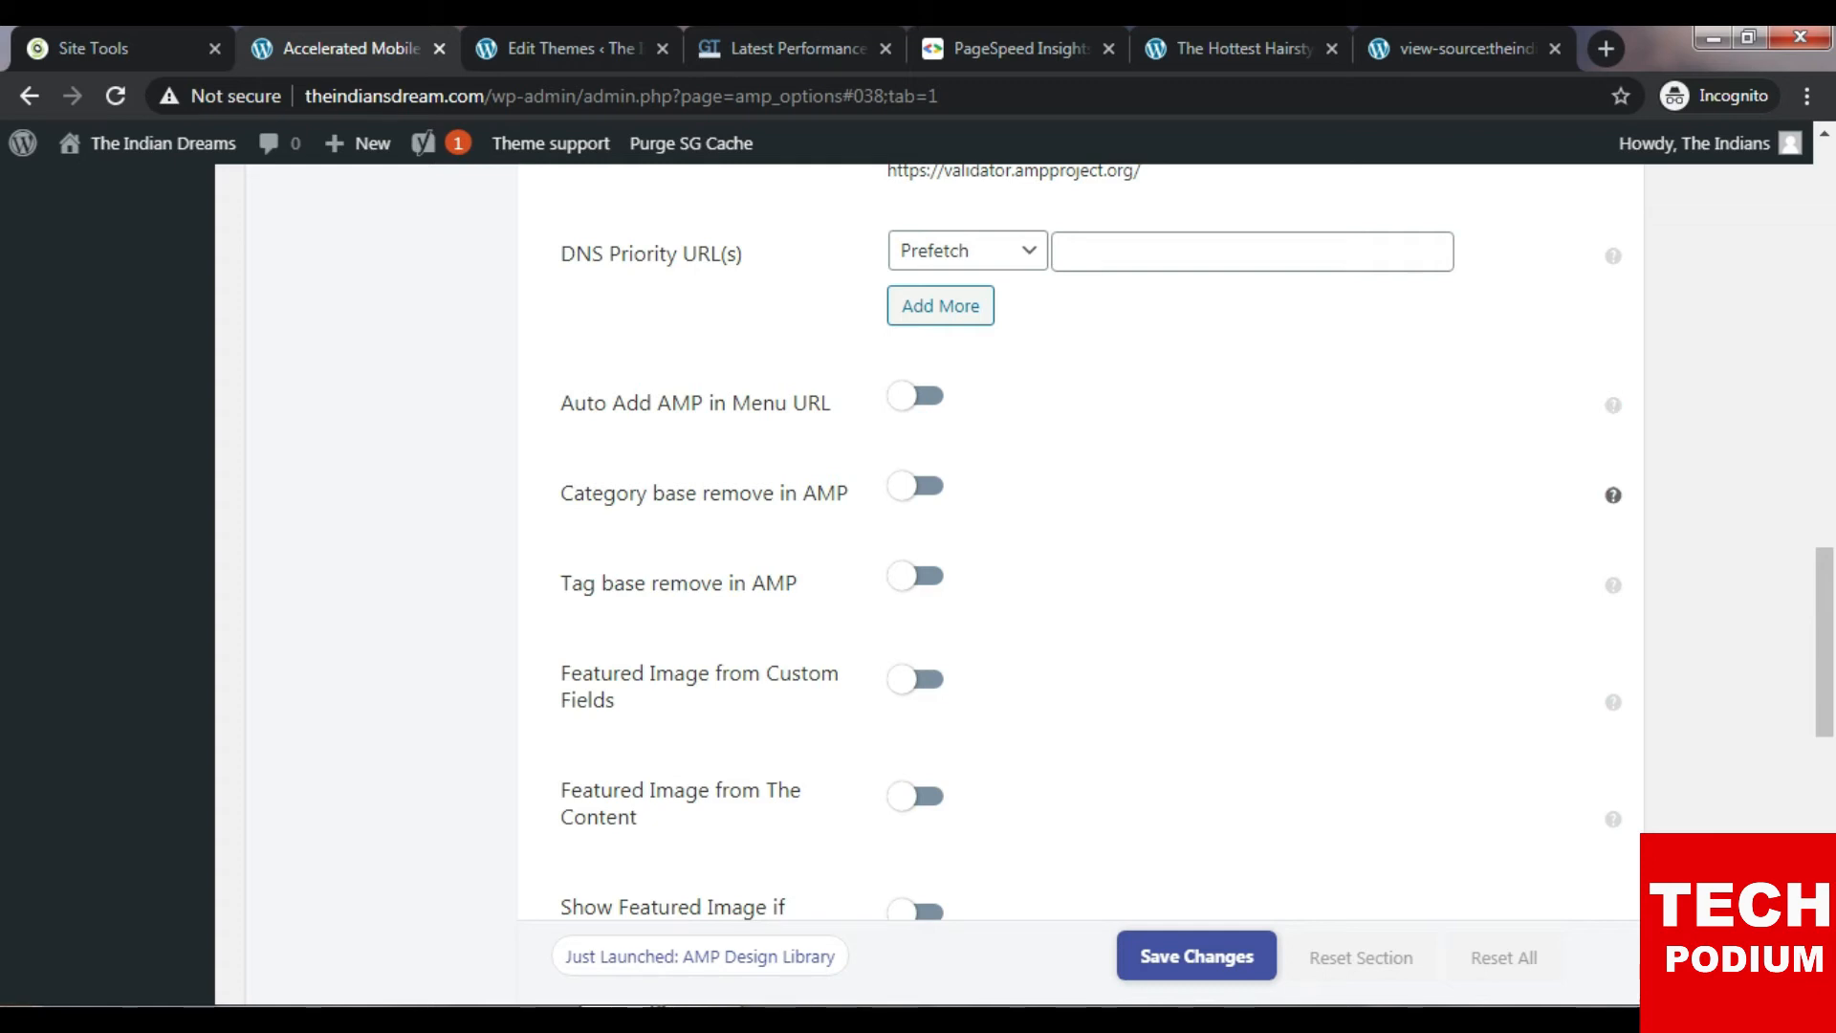
scroll(1614, 507, "down", 1)
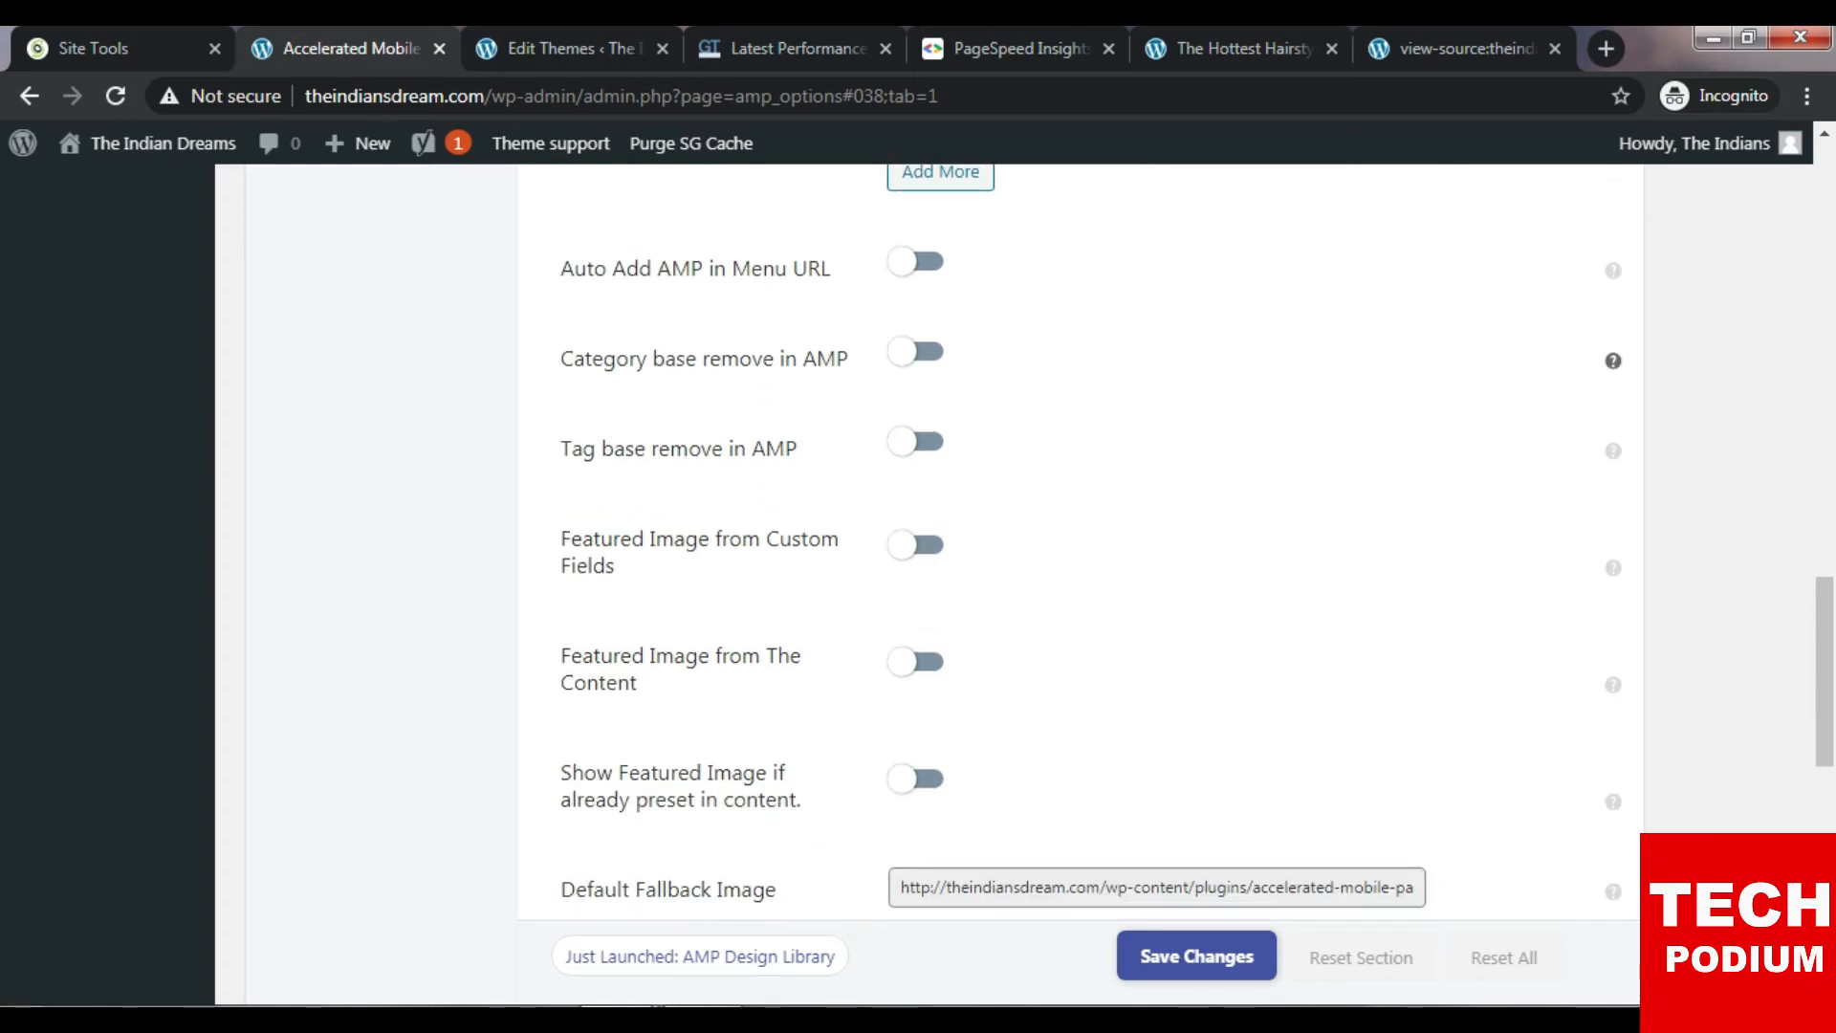
scroll(1613, 685, "down", 5)
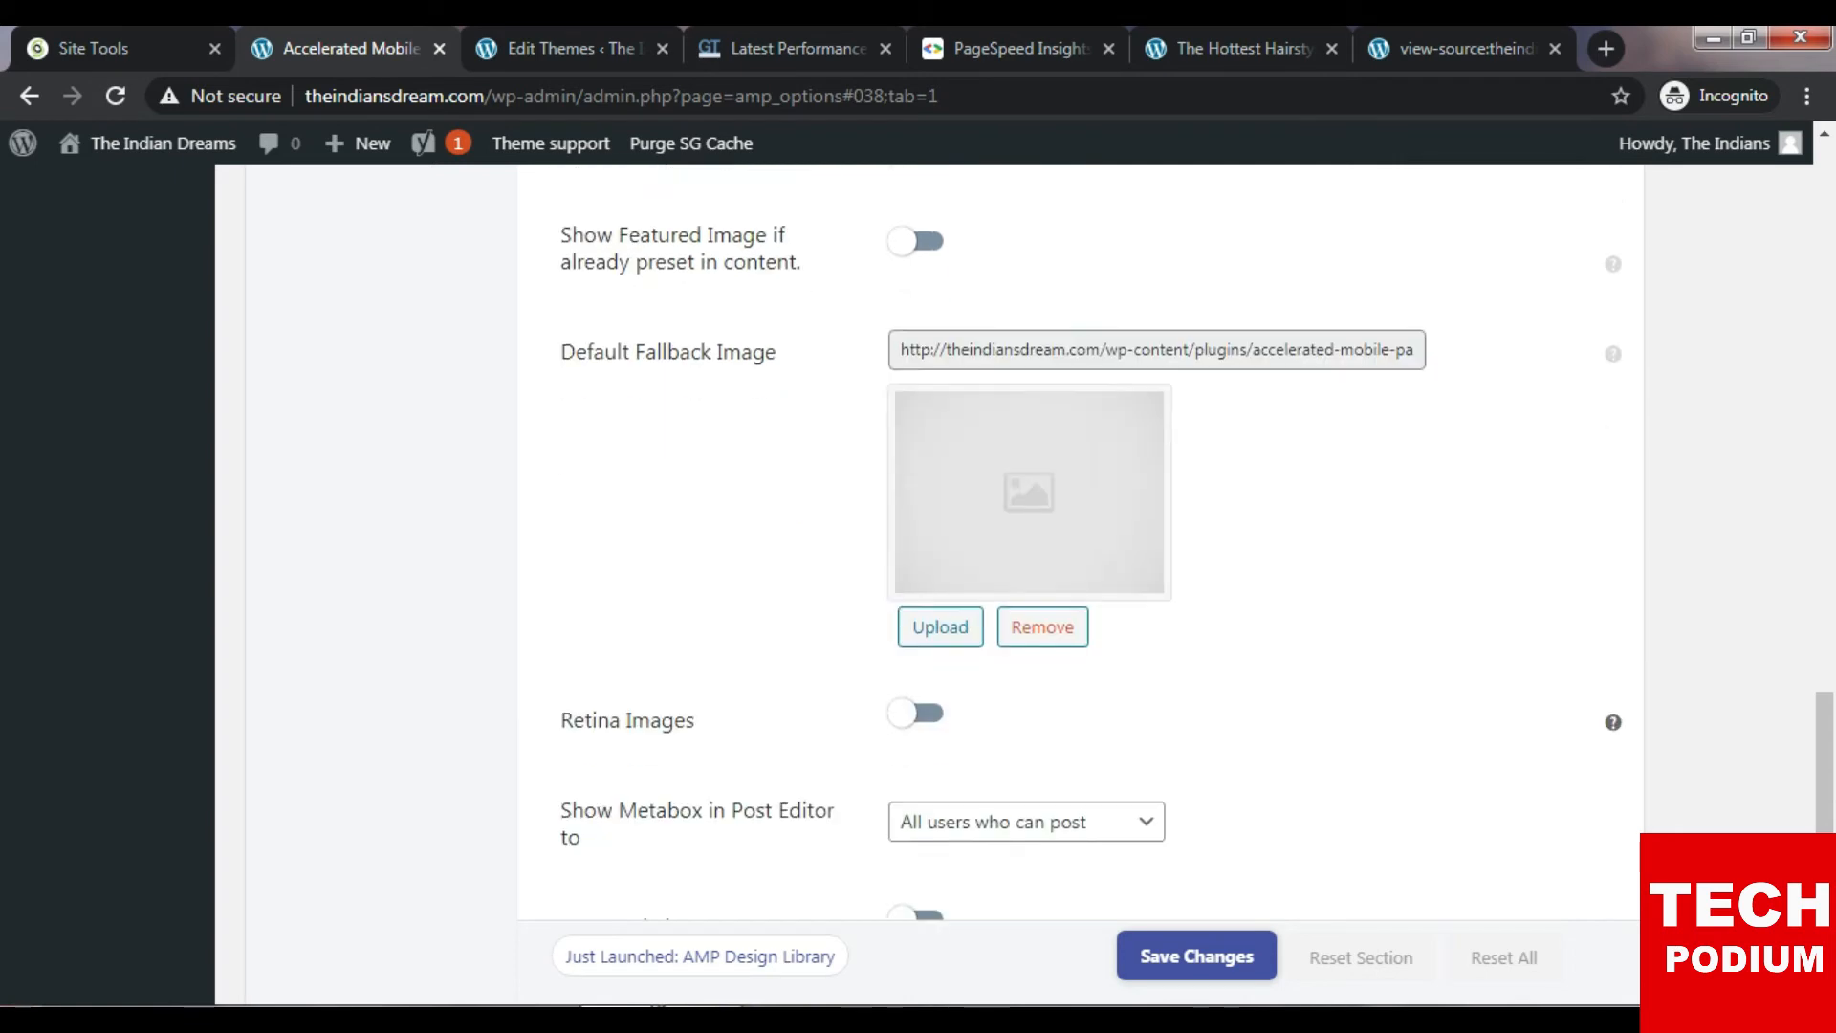
scroll(1602, 670, "down", 4)
scroll(1602, 669, "down", 1)
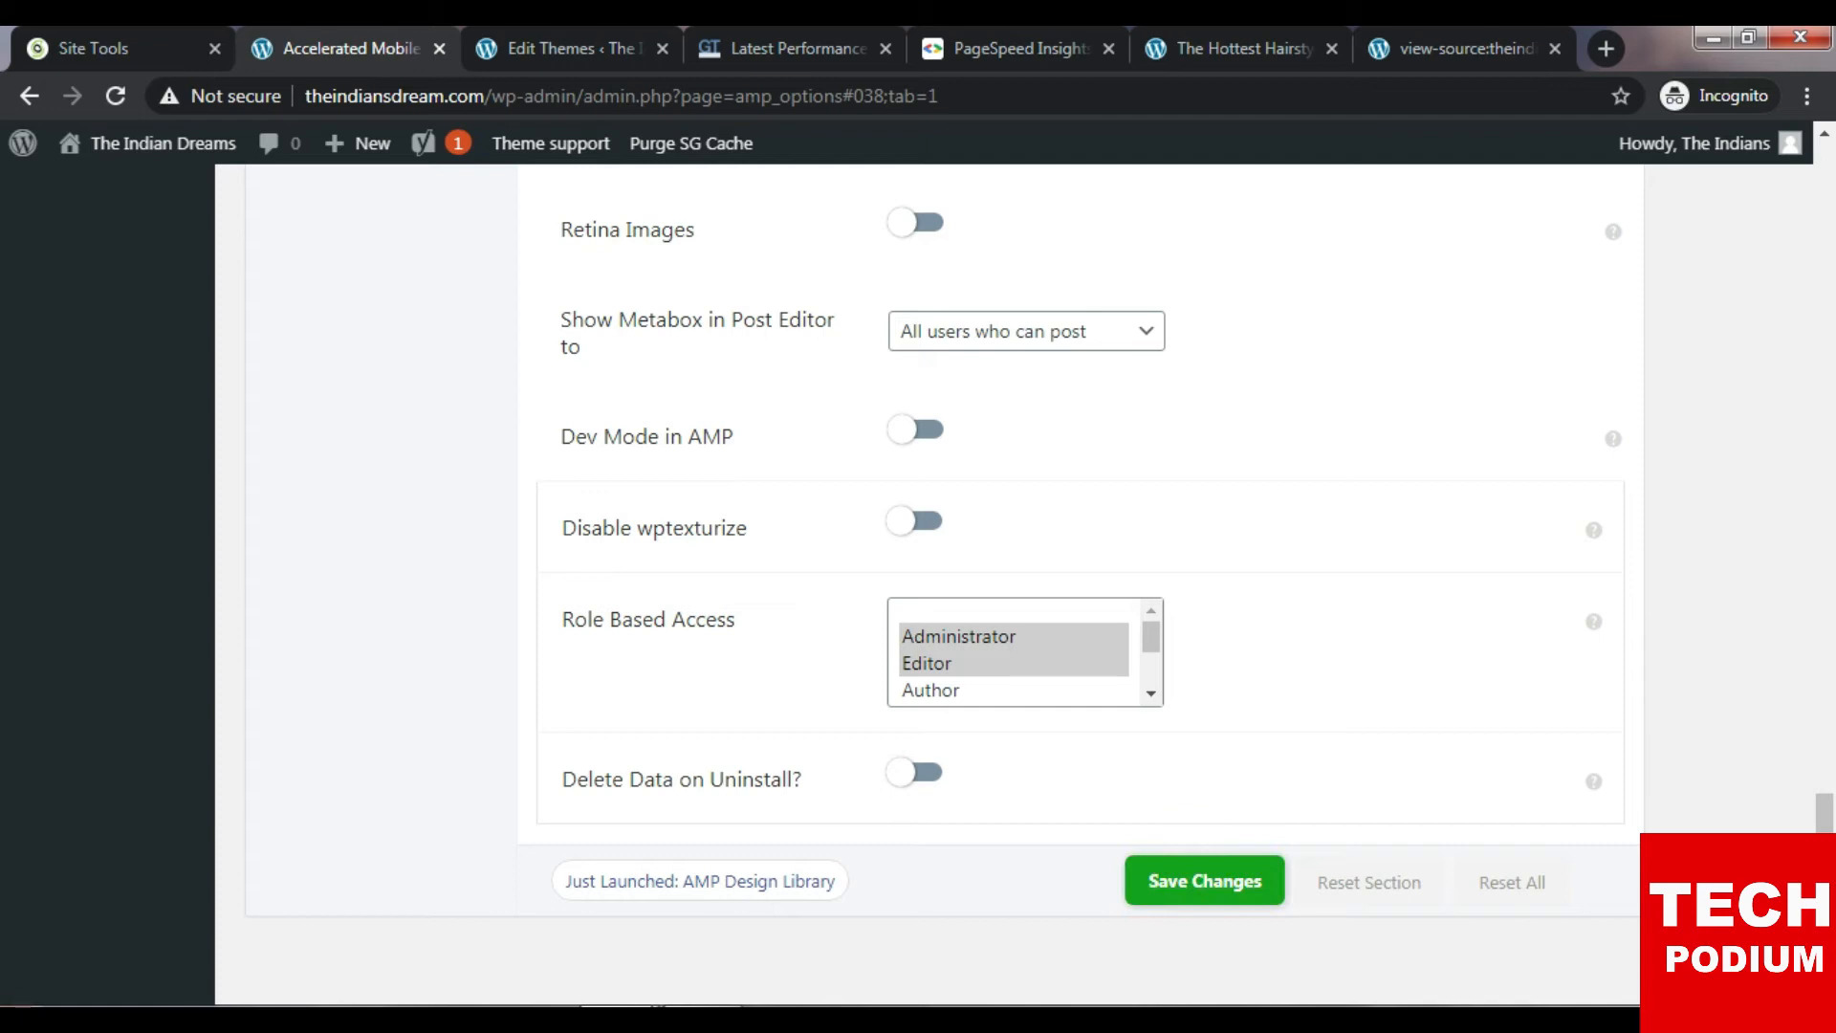
left_click(1205, 881)
Open the E-Commerce settings to view the WooCommerce and Easy Digital Downloads compatibility options.
scroll(1081, 536, "up", 10)
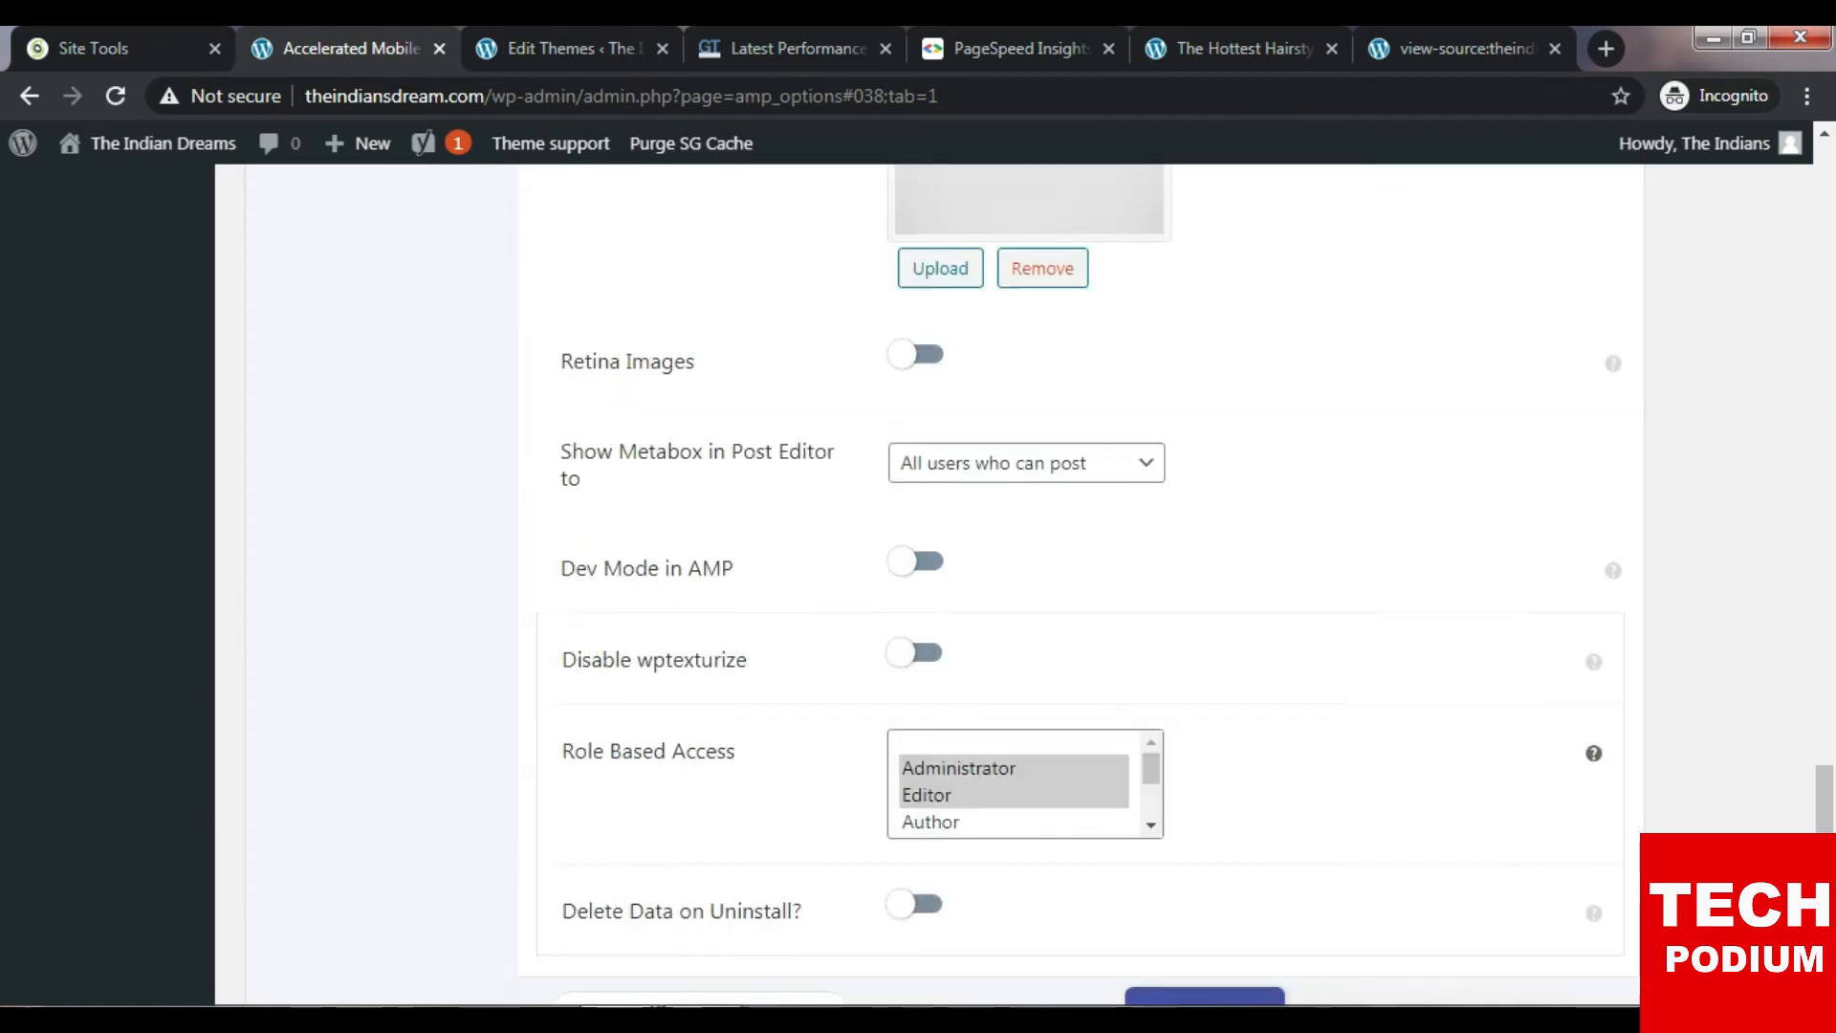
scroll(1081, 535, "up", 10)
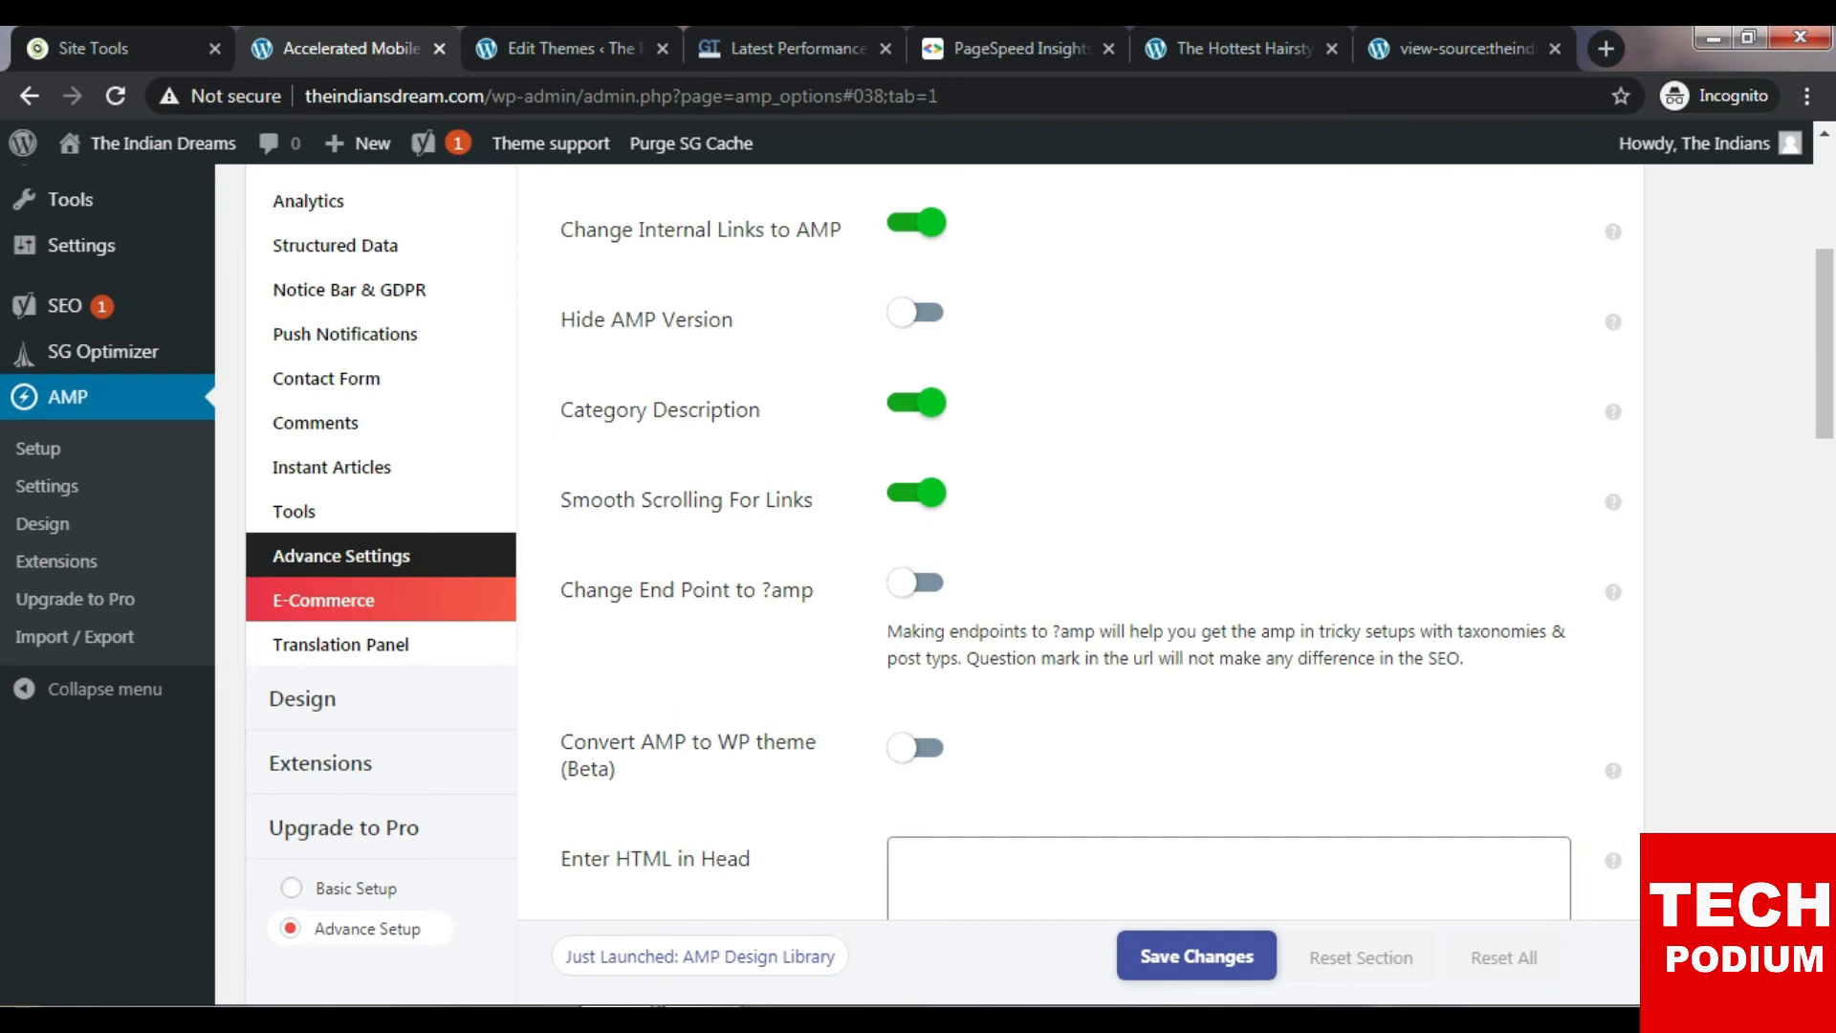
left_click(325, 600)
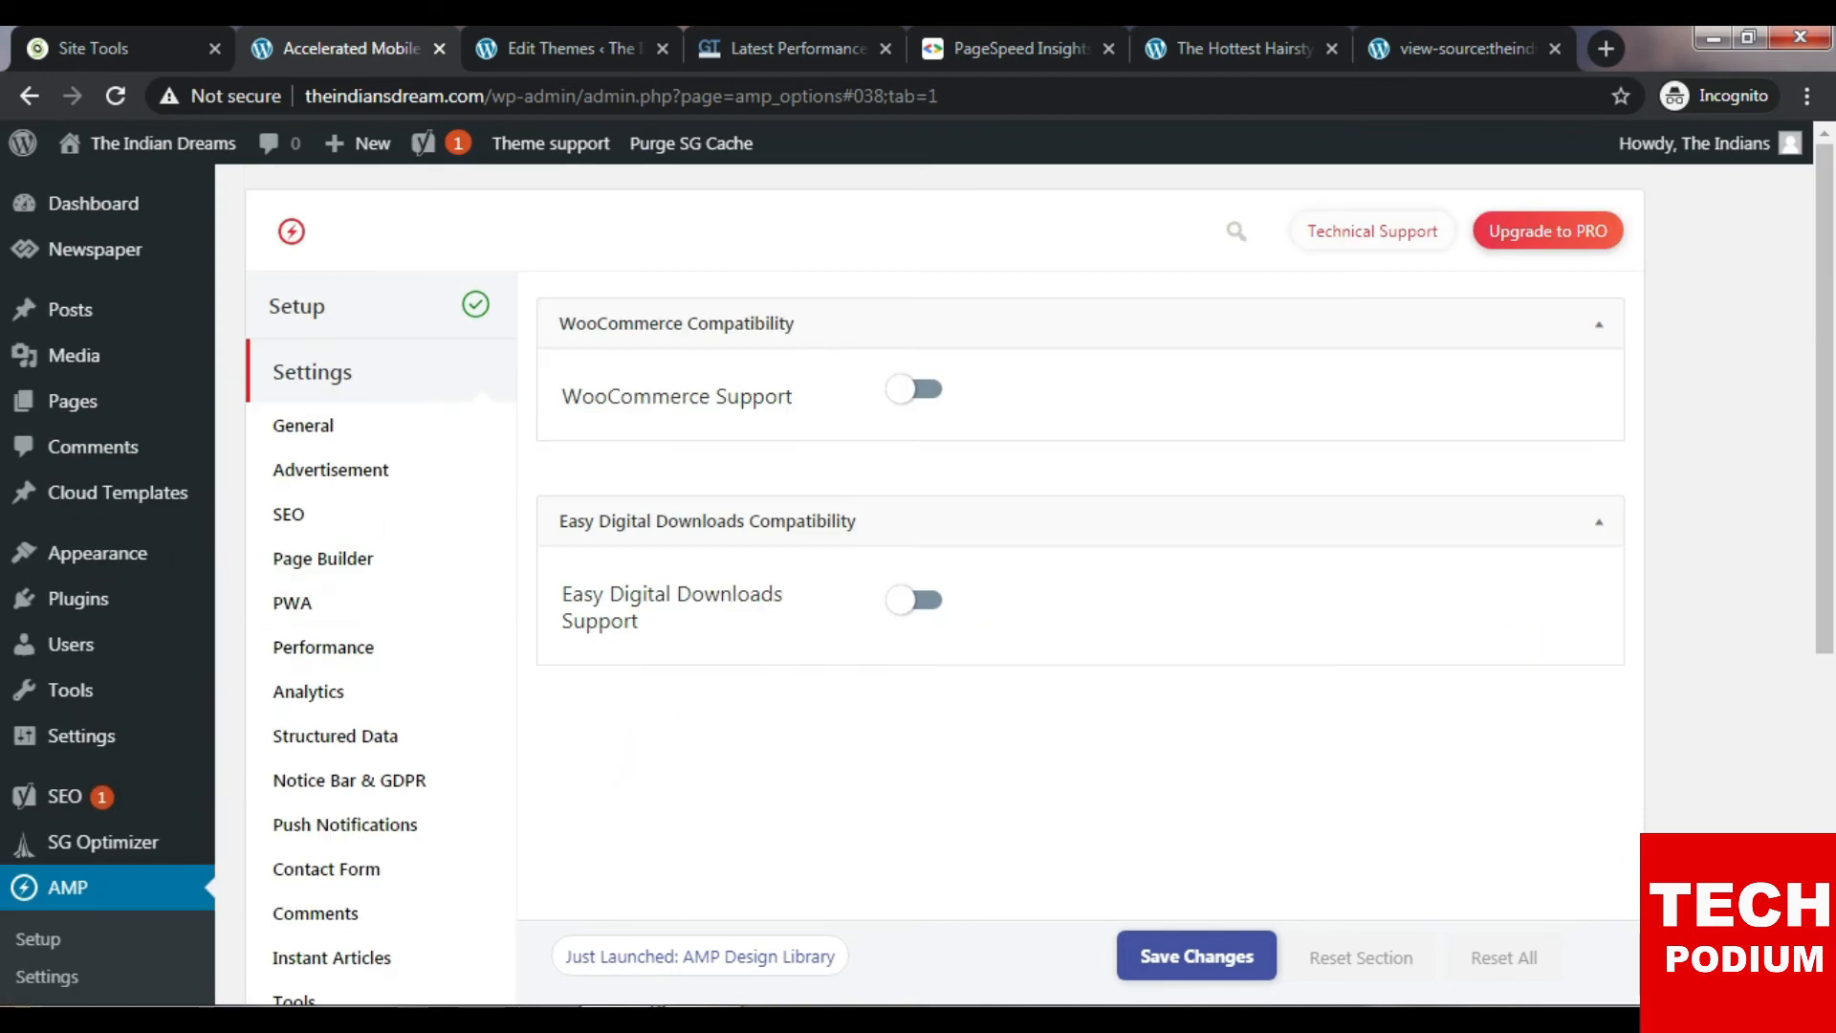
Open the Translation Panel settings and review the POT file method and the translatable page labels.
scroll(383, 593, "down", 5)
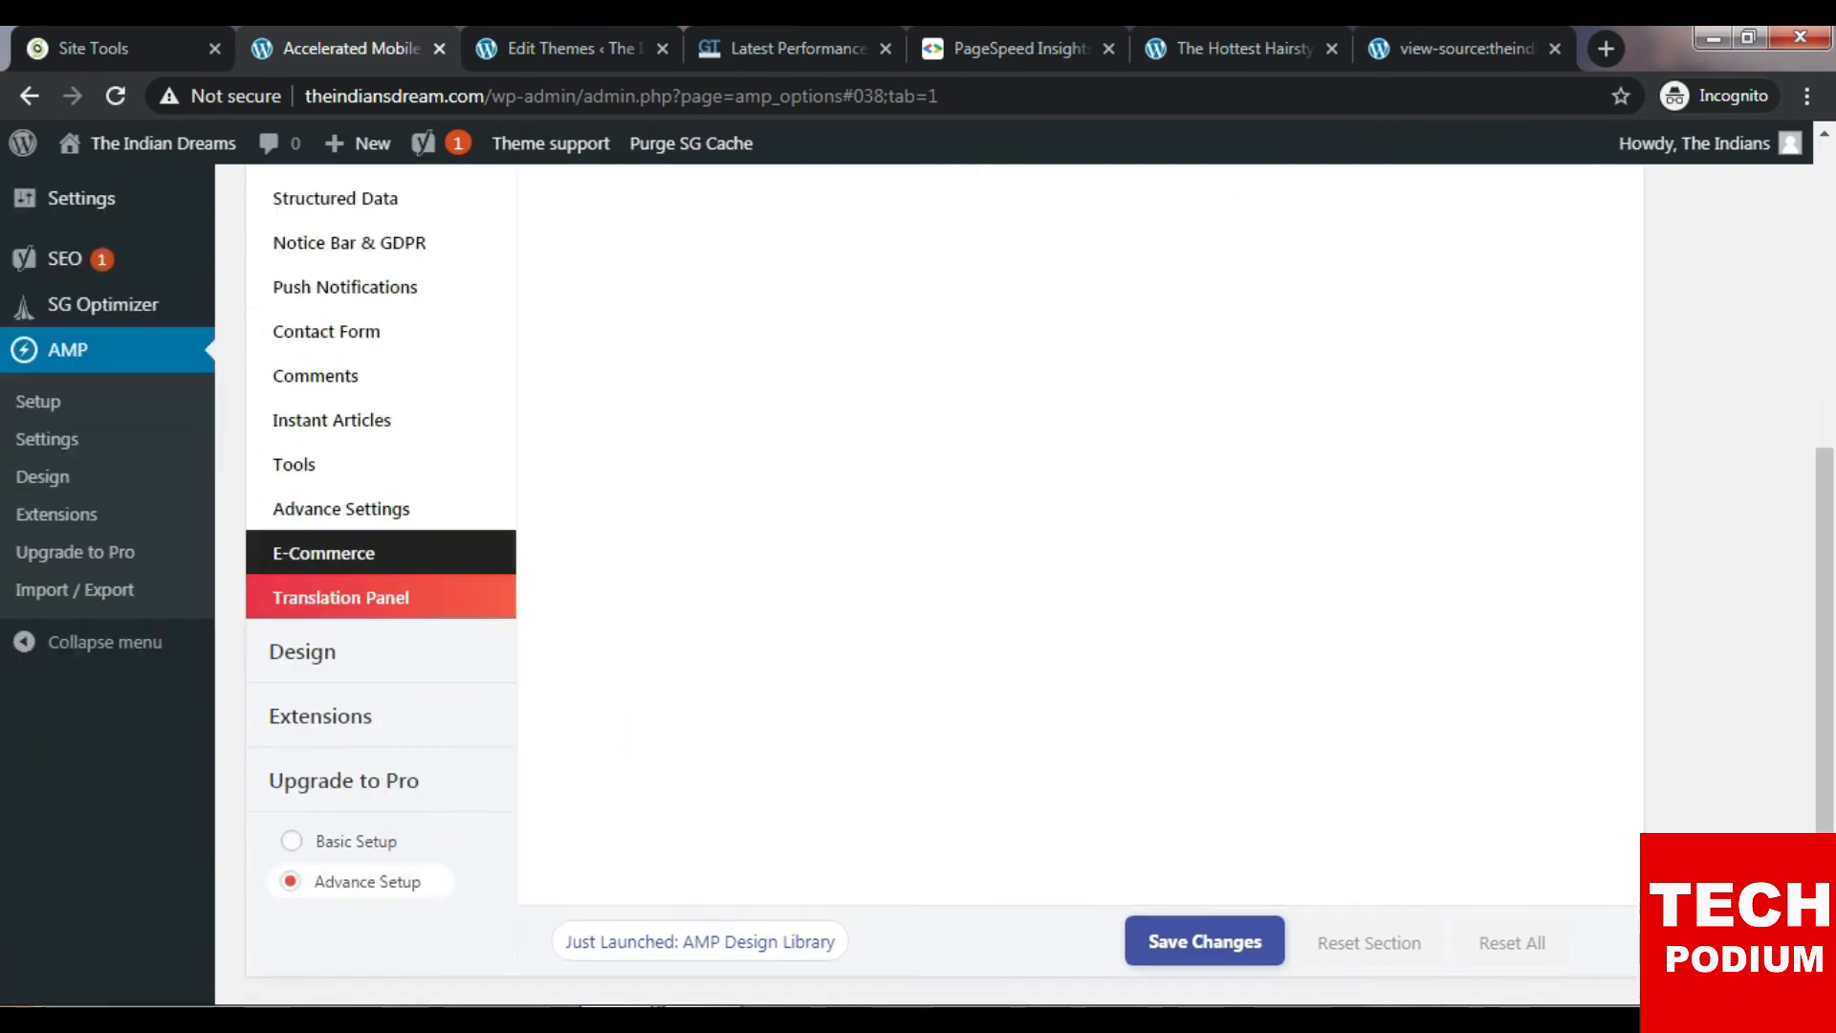
left_click(340, 597)
scroll(341, 597, "up", 4)
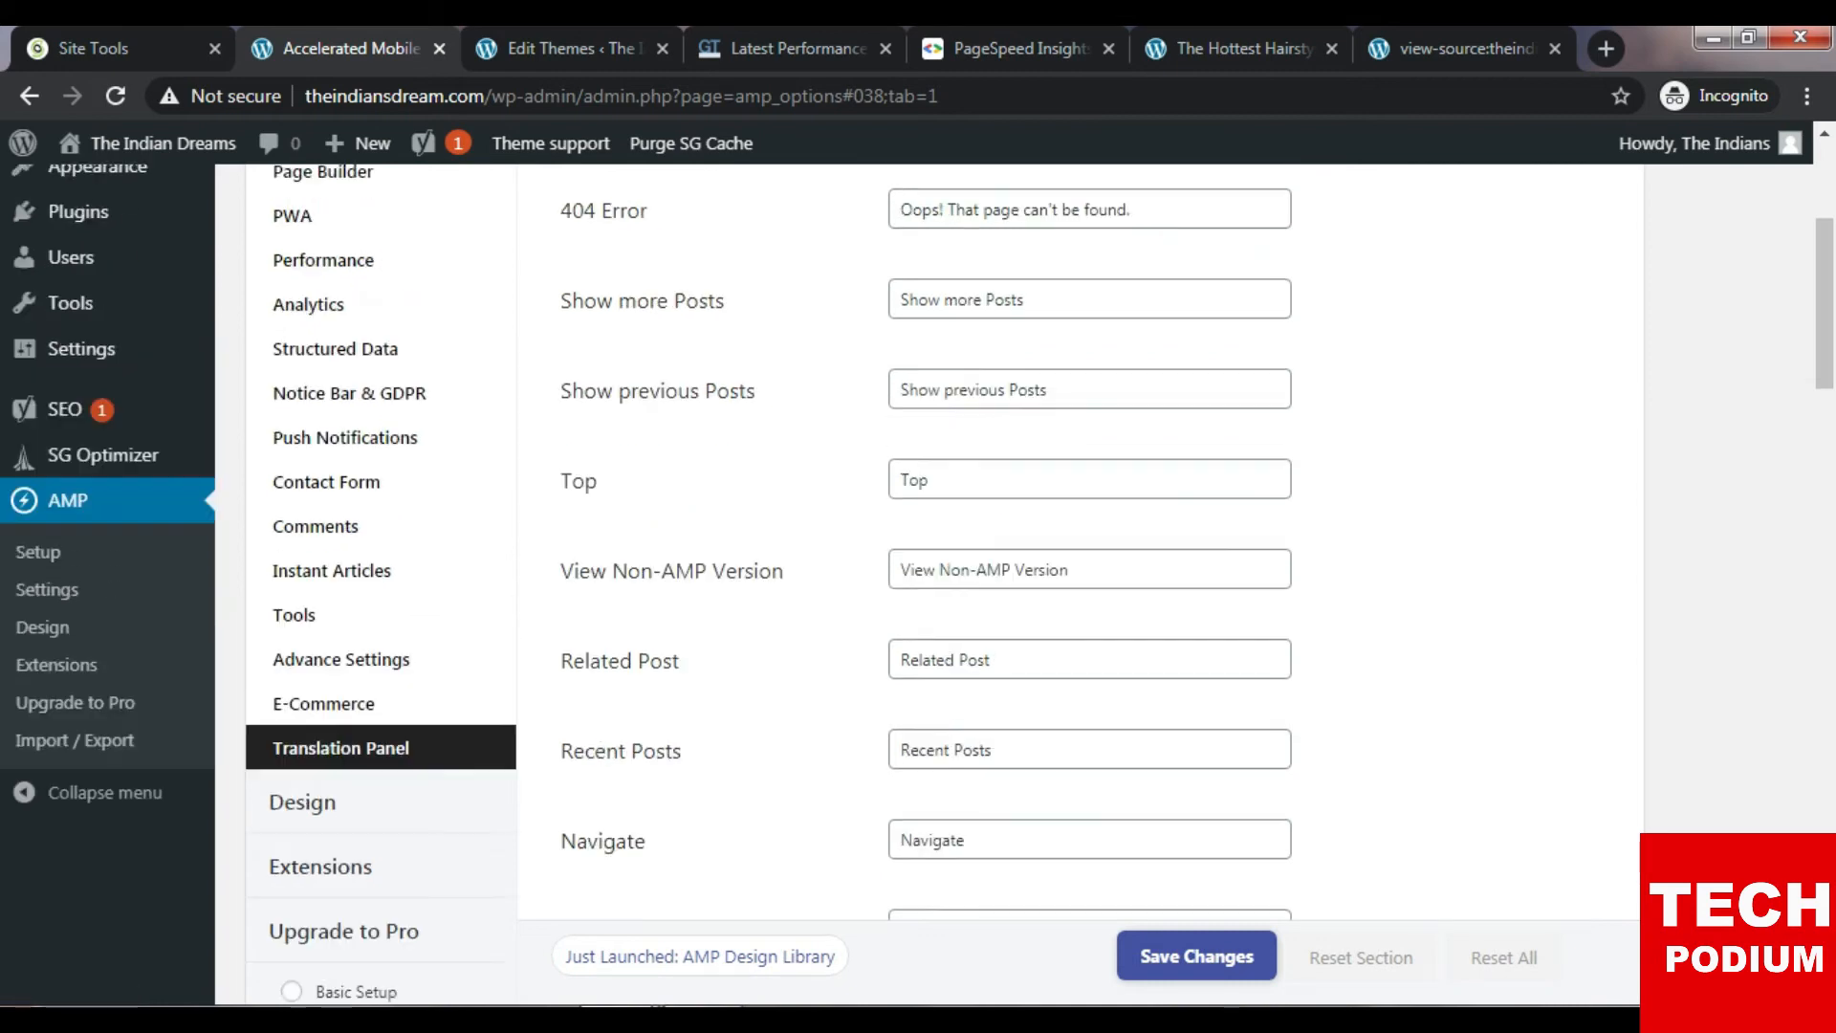
scroll(919, 574, "up", 2)
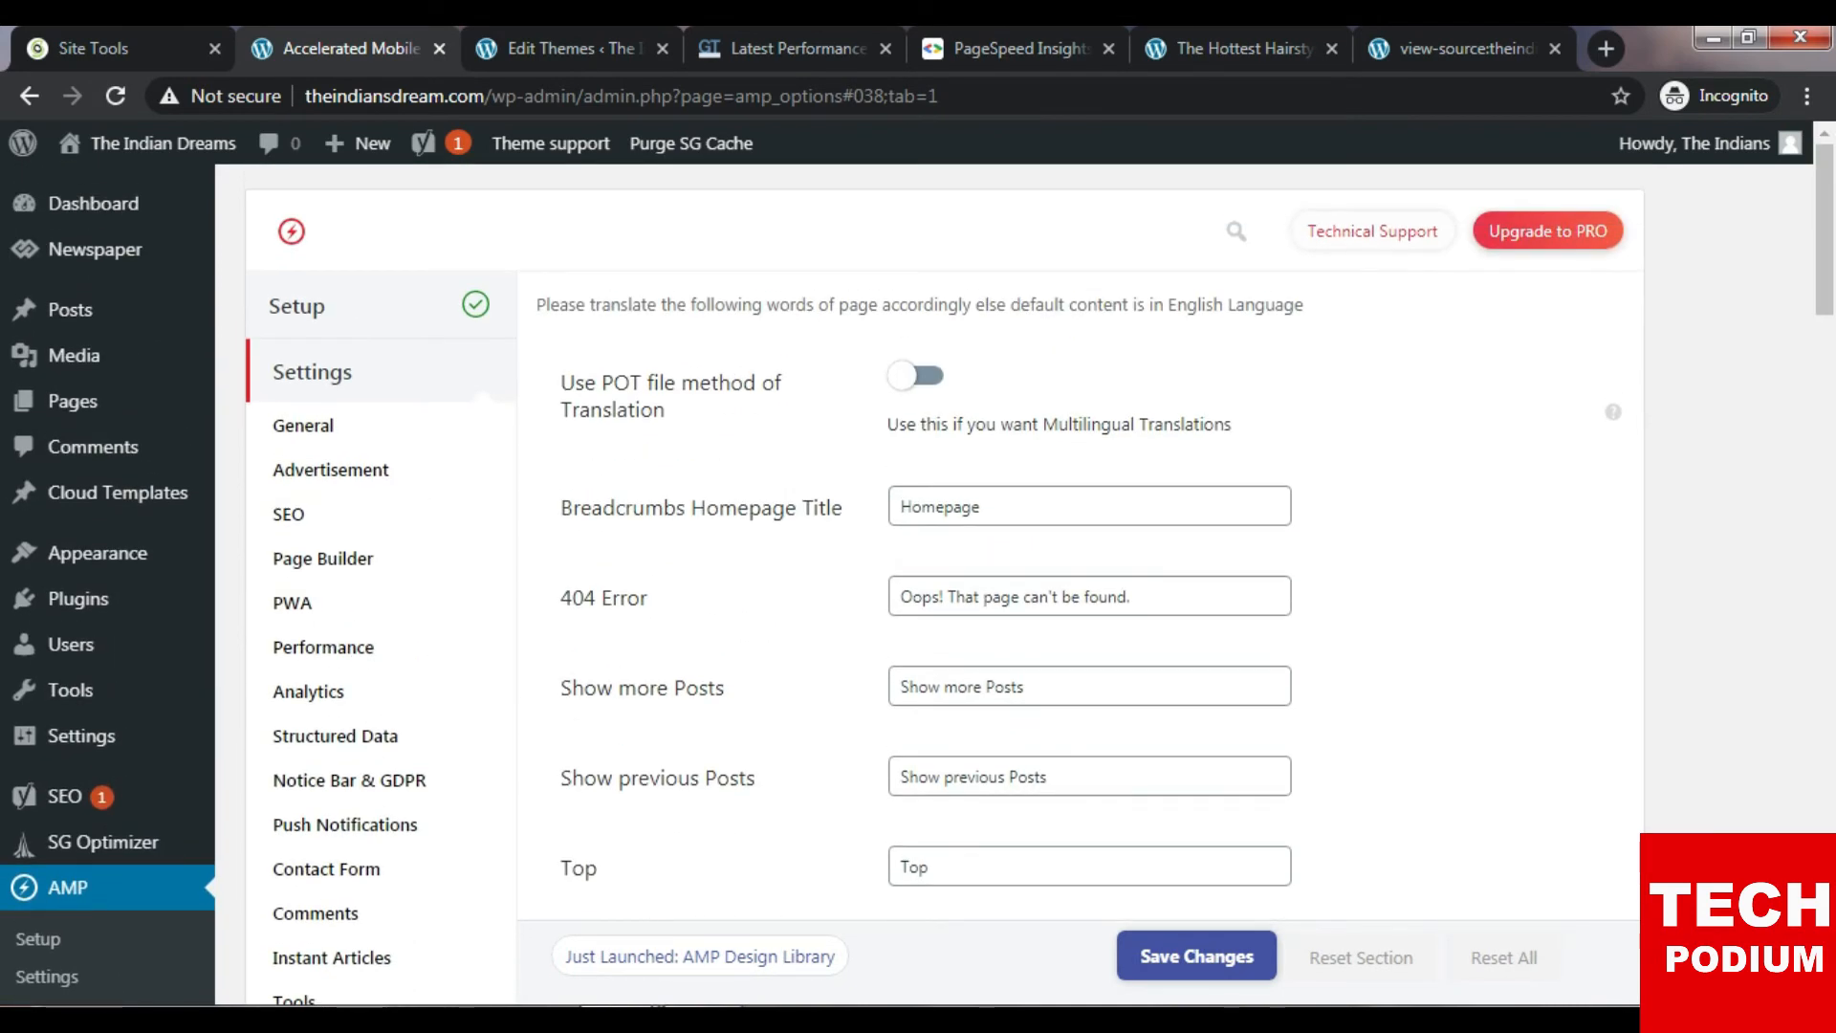
scroll(919, 574, "down", 9)
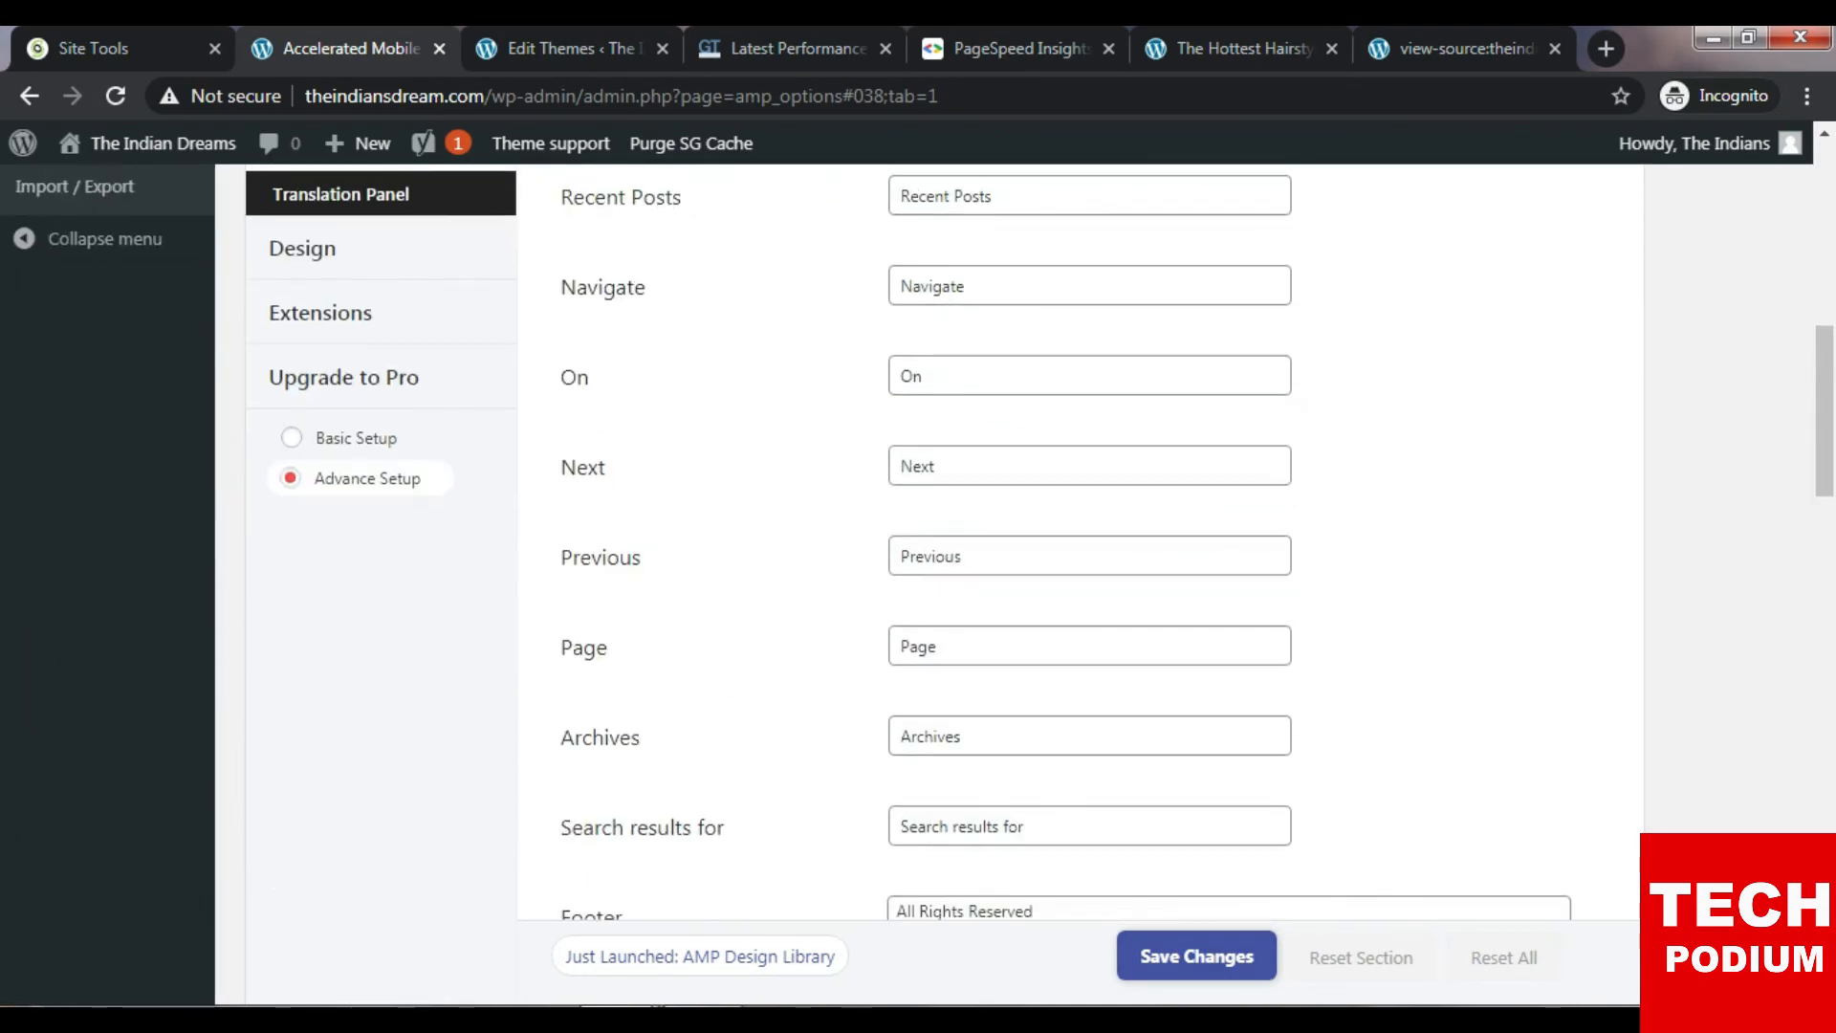
scroll(919, 574, "up", 4)
scroll(919, 574, "up", 4)
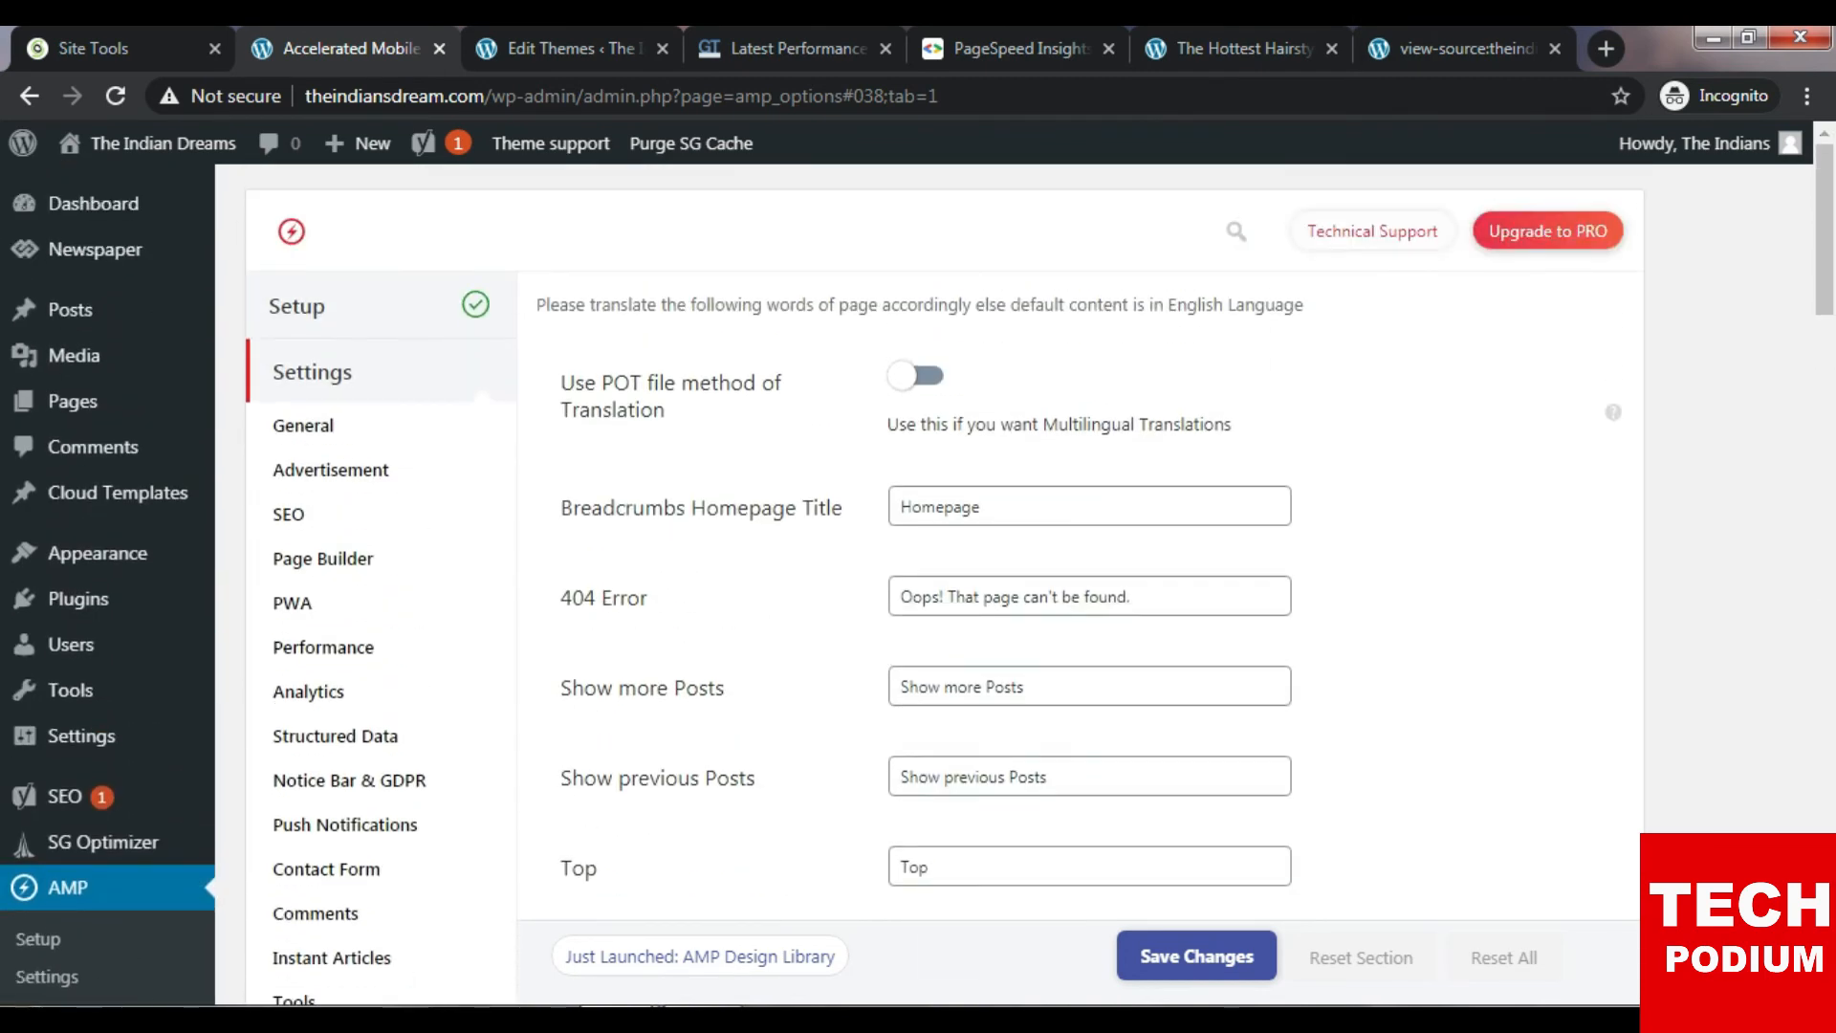
scroll(919, 574, "down", 7)
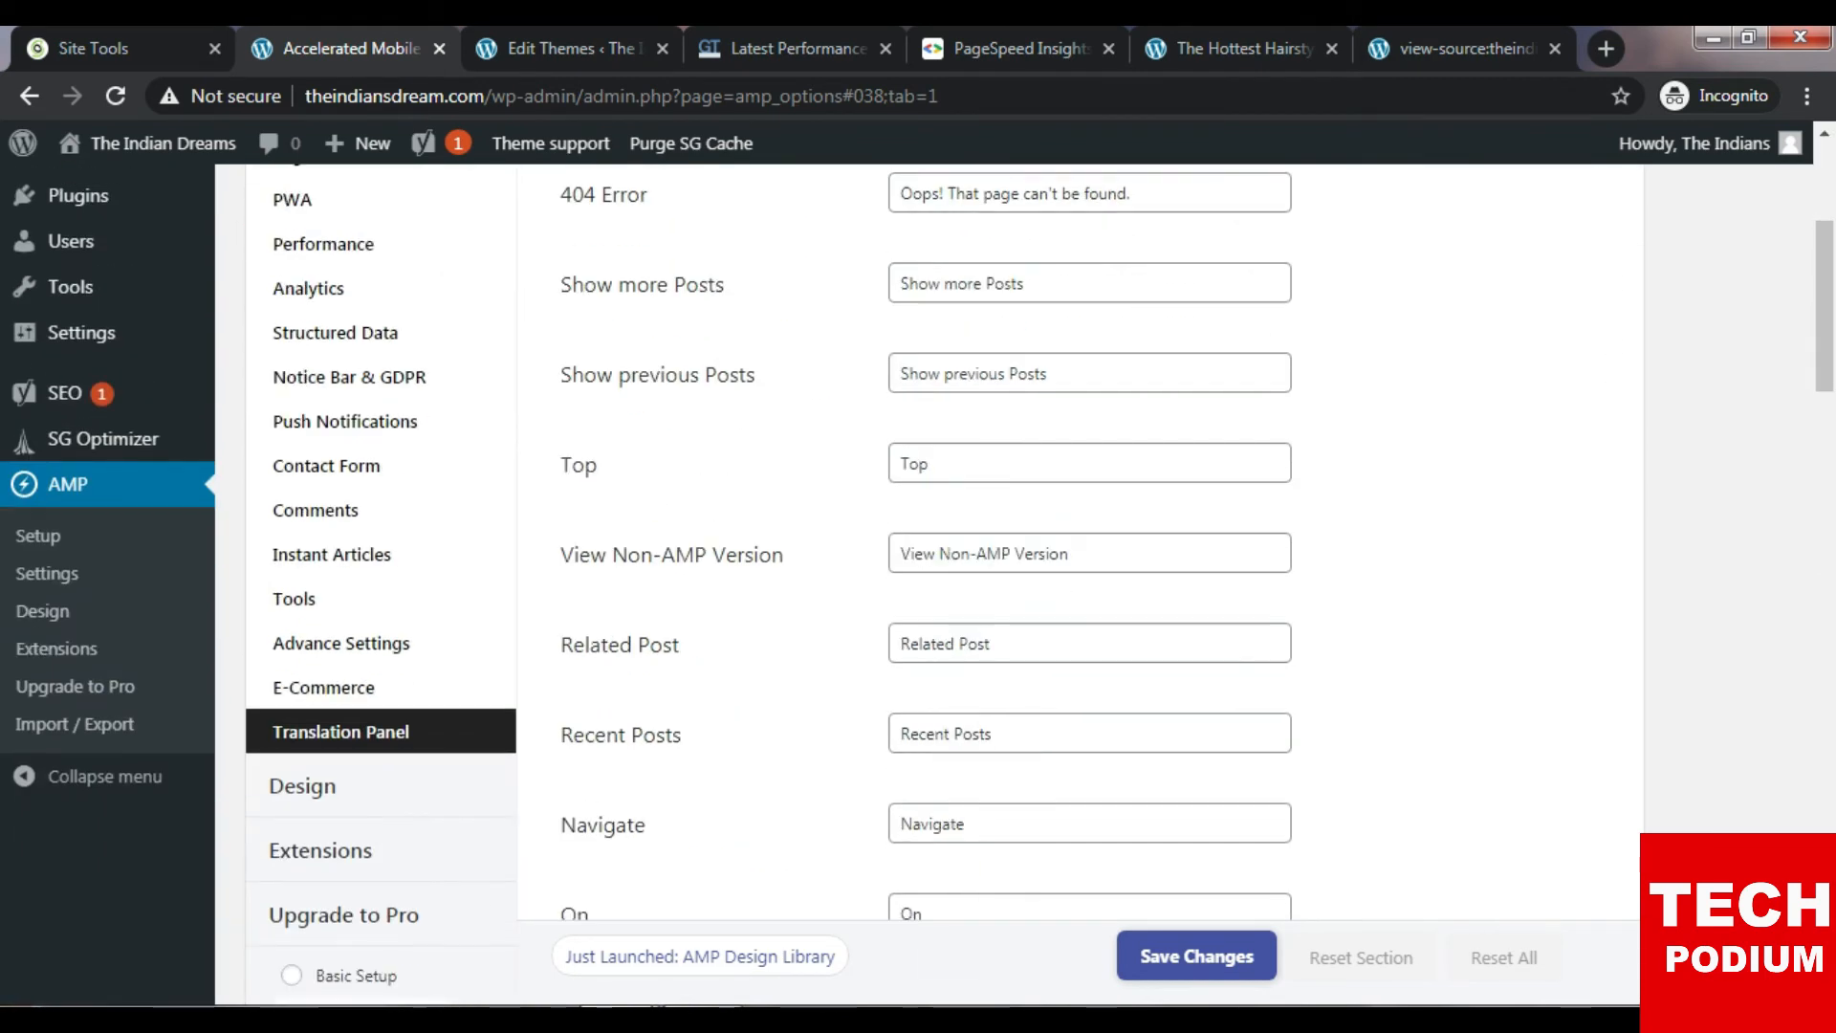
scroll(918, 574, "down", 3)
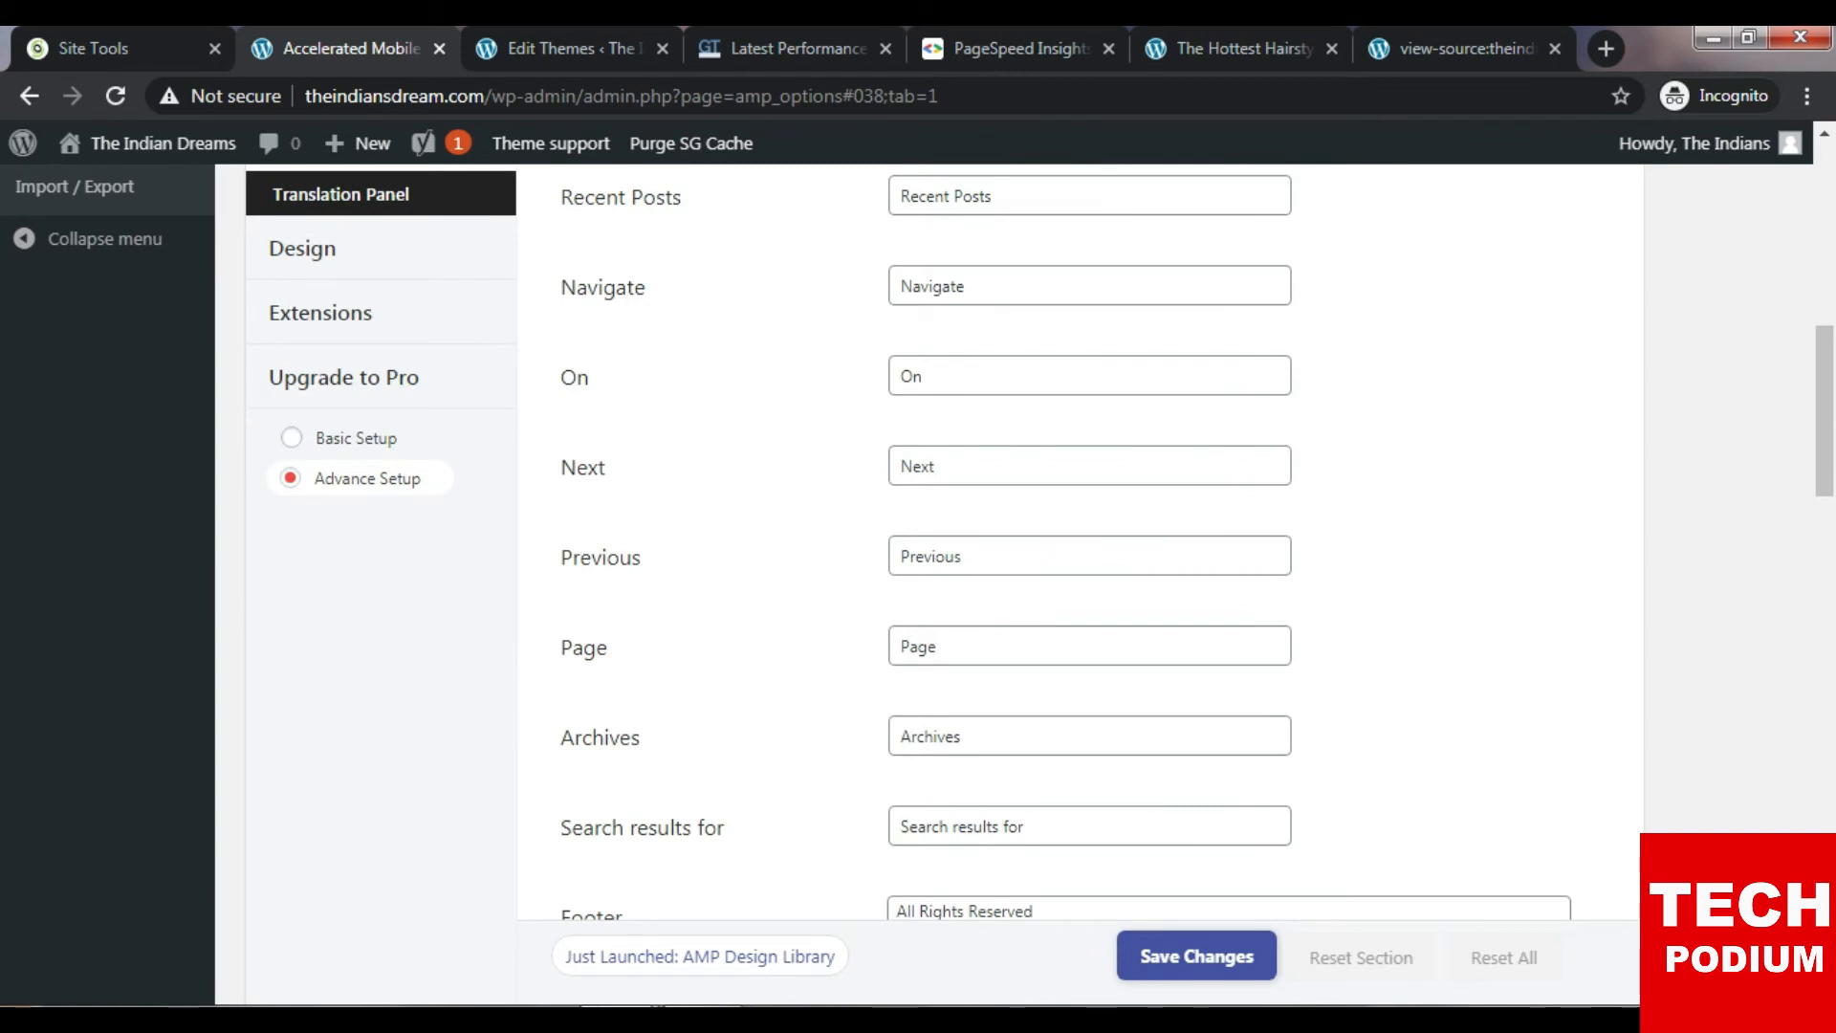
scroll(919, 574, "down", 4)
scroll(918, 574, "down", 3)
Open the AMP Design settings and examine the Themes Selector.
scroll(918, 574, "up", 10)
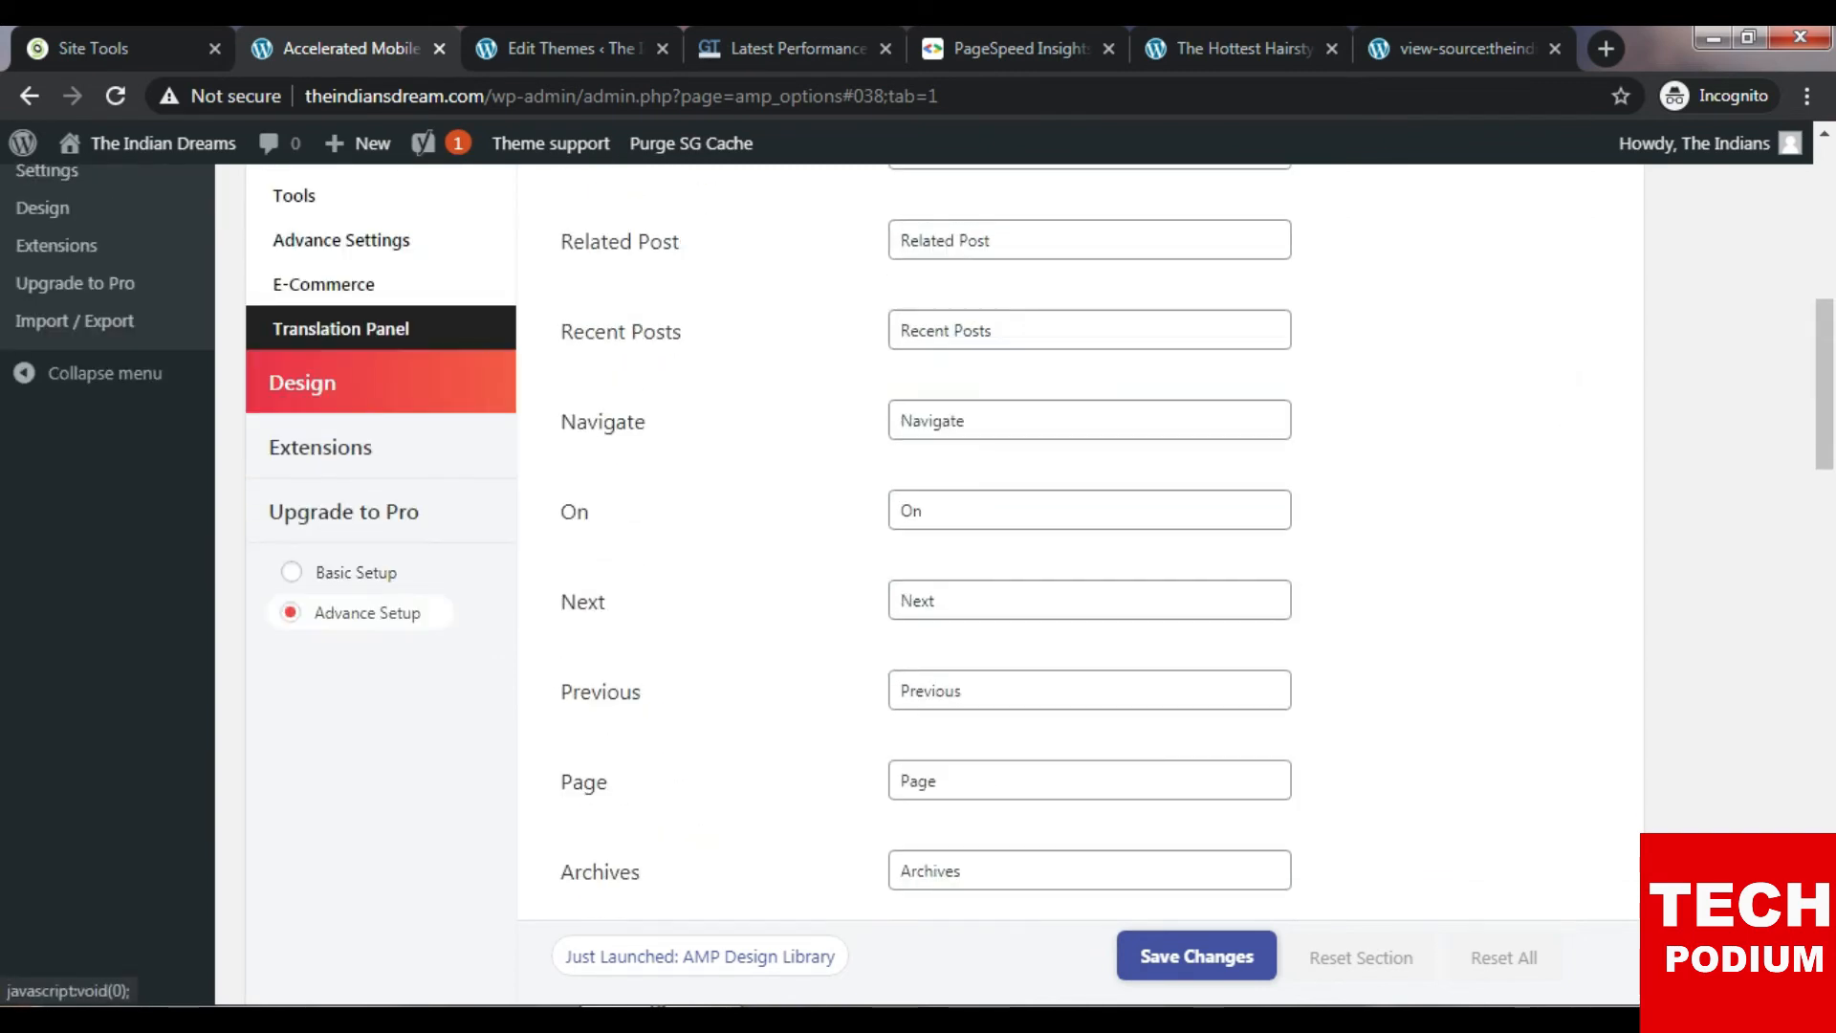
left_click(302, 382)
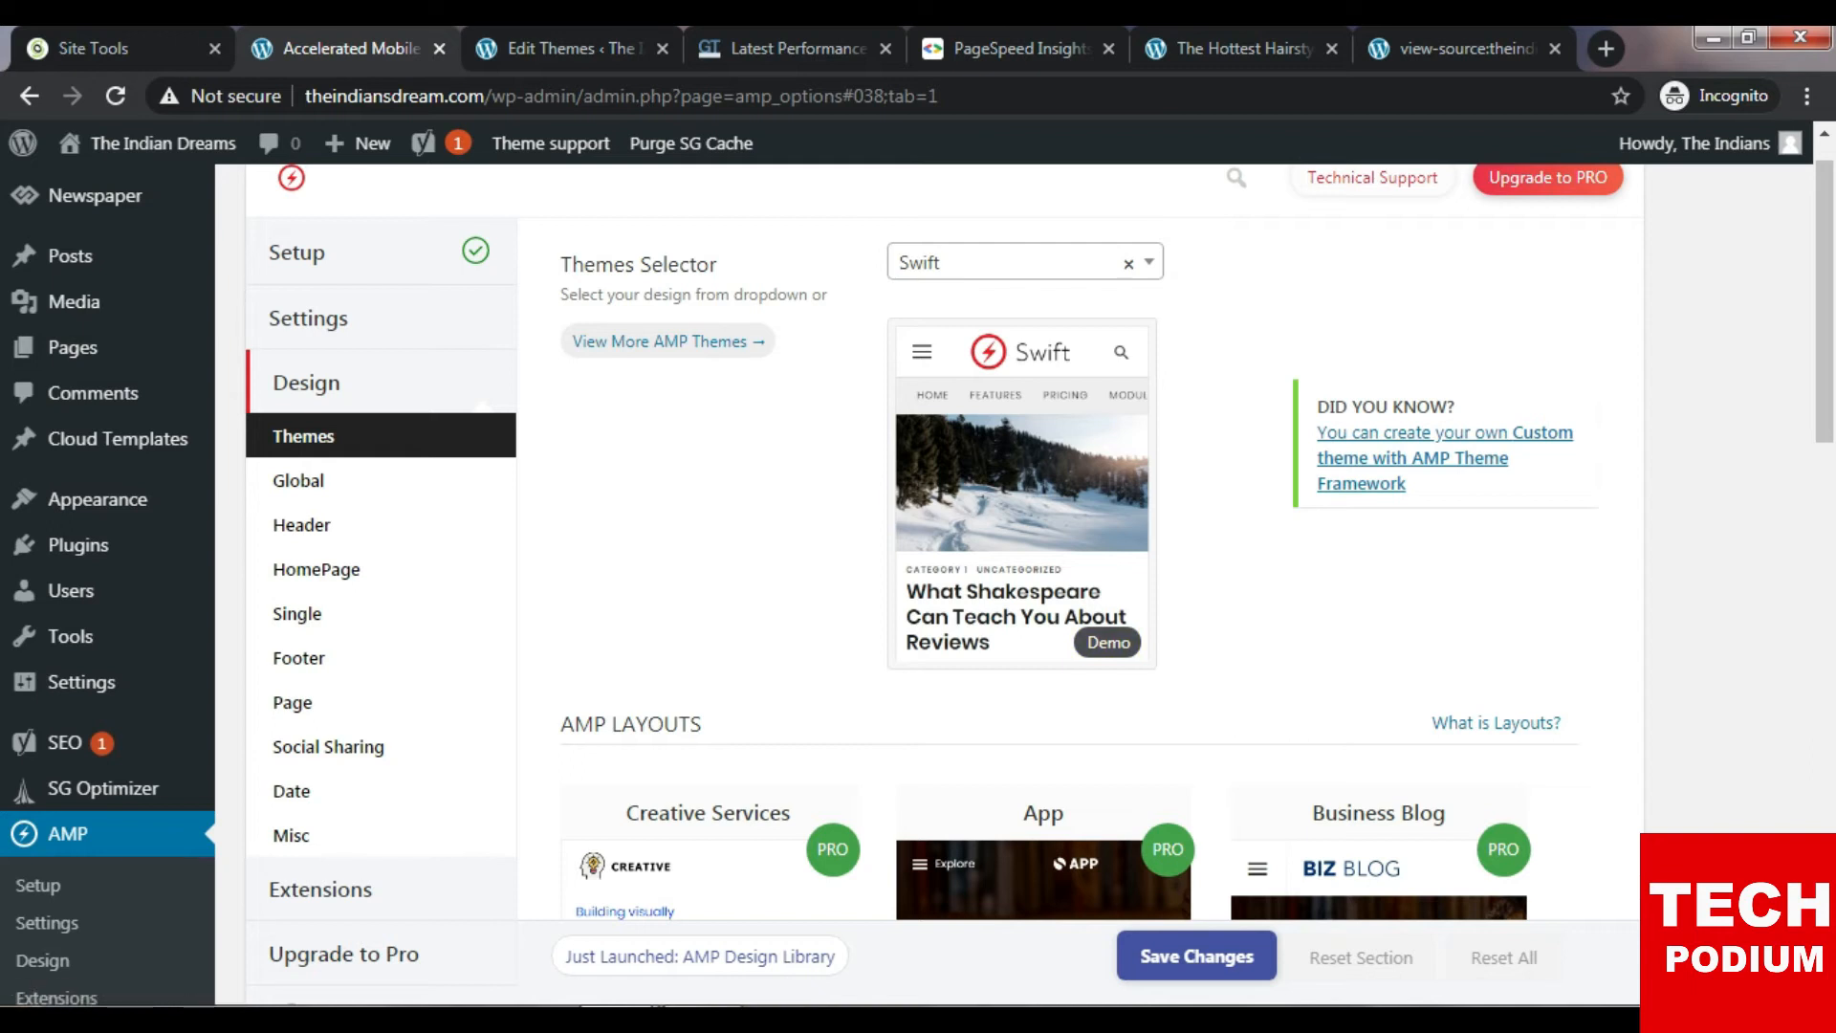
left_click_drag(561, 265, 717, 264)
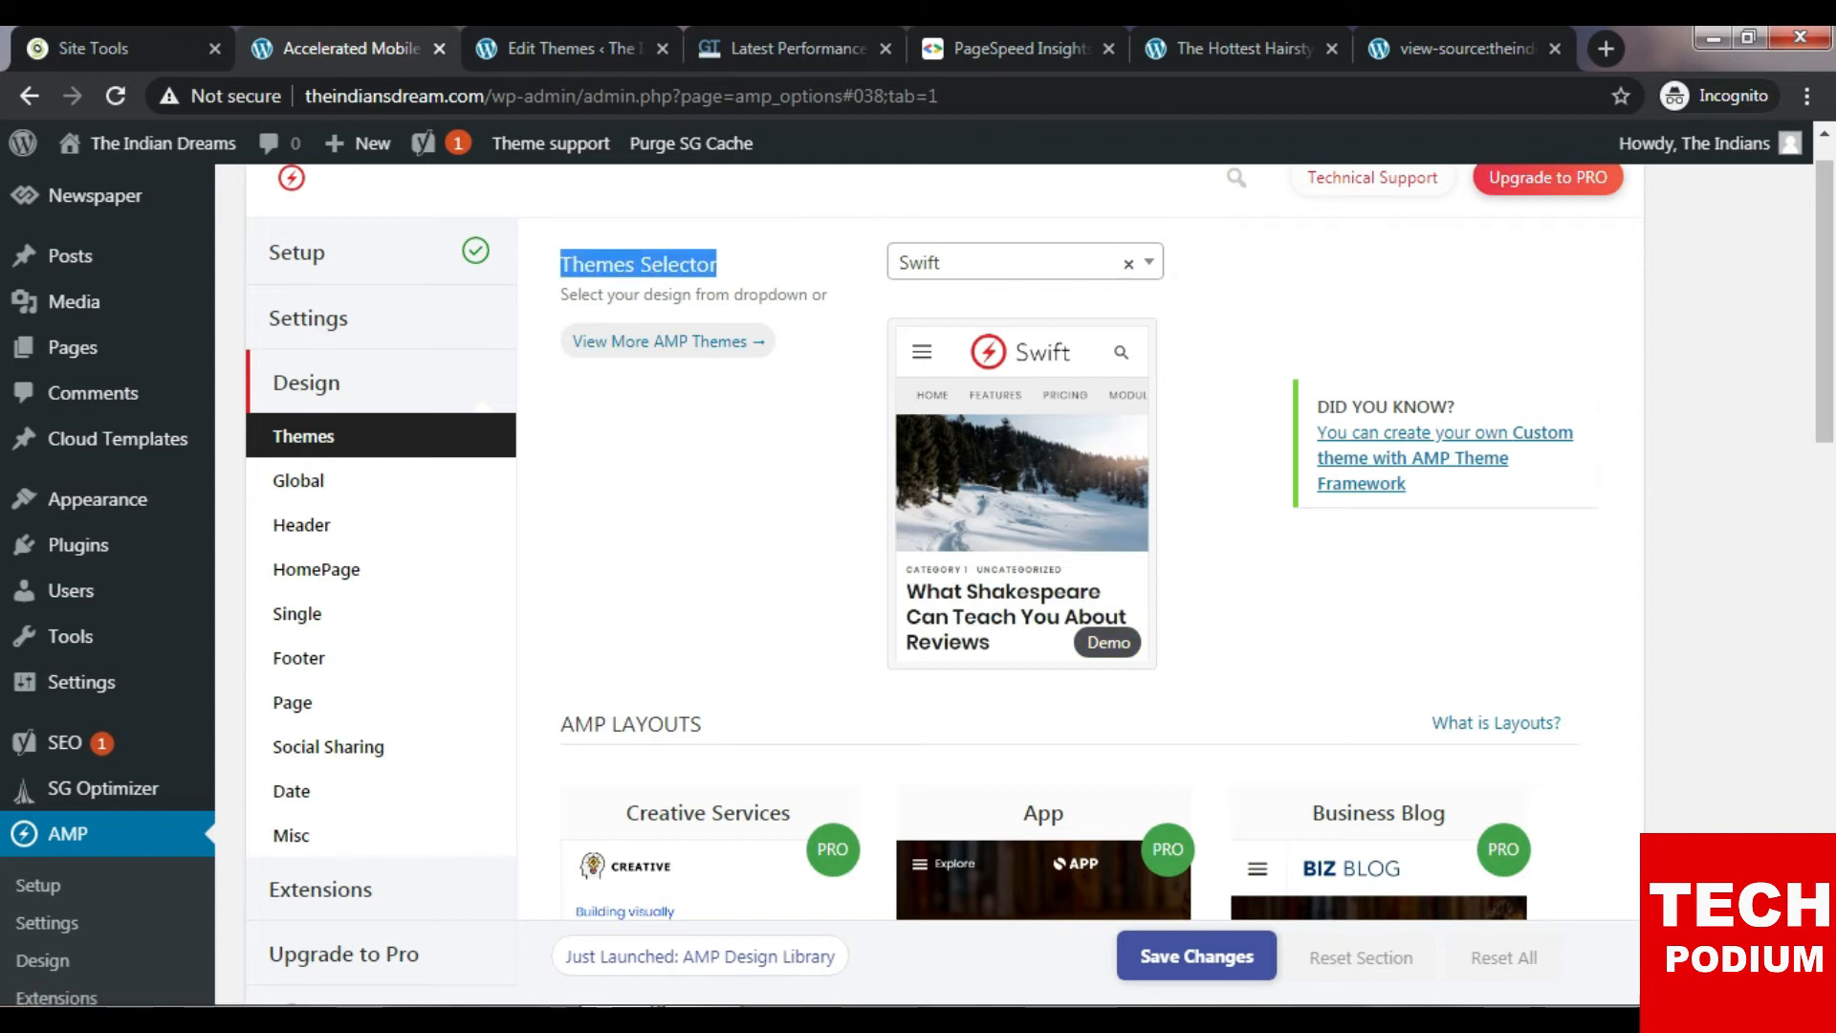
Preview the Design One, Design Two and Design Three themes one after another, and return the theme selection to Swift.
left_click(1025, 262)
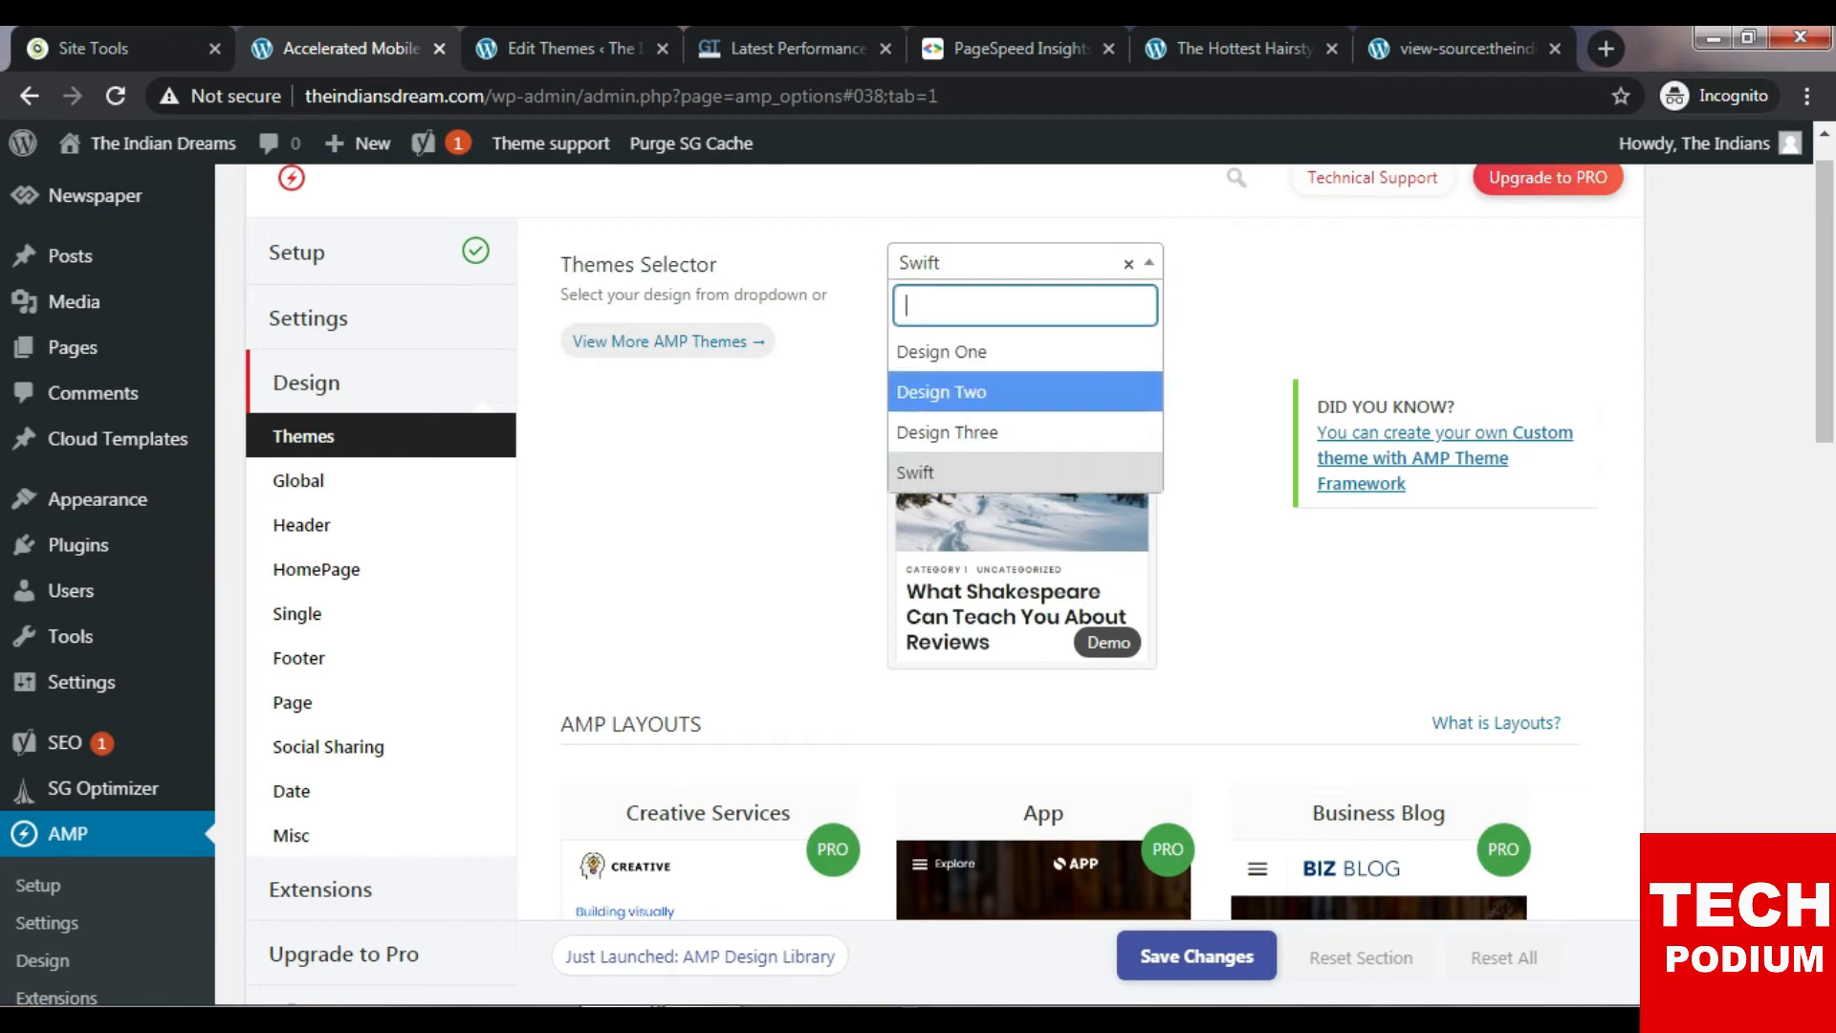
key("Down")
key("Down")
key("Down")
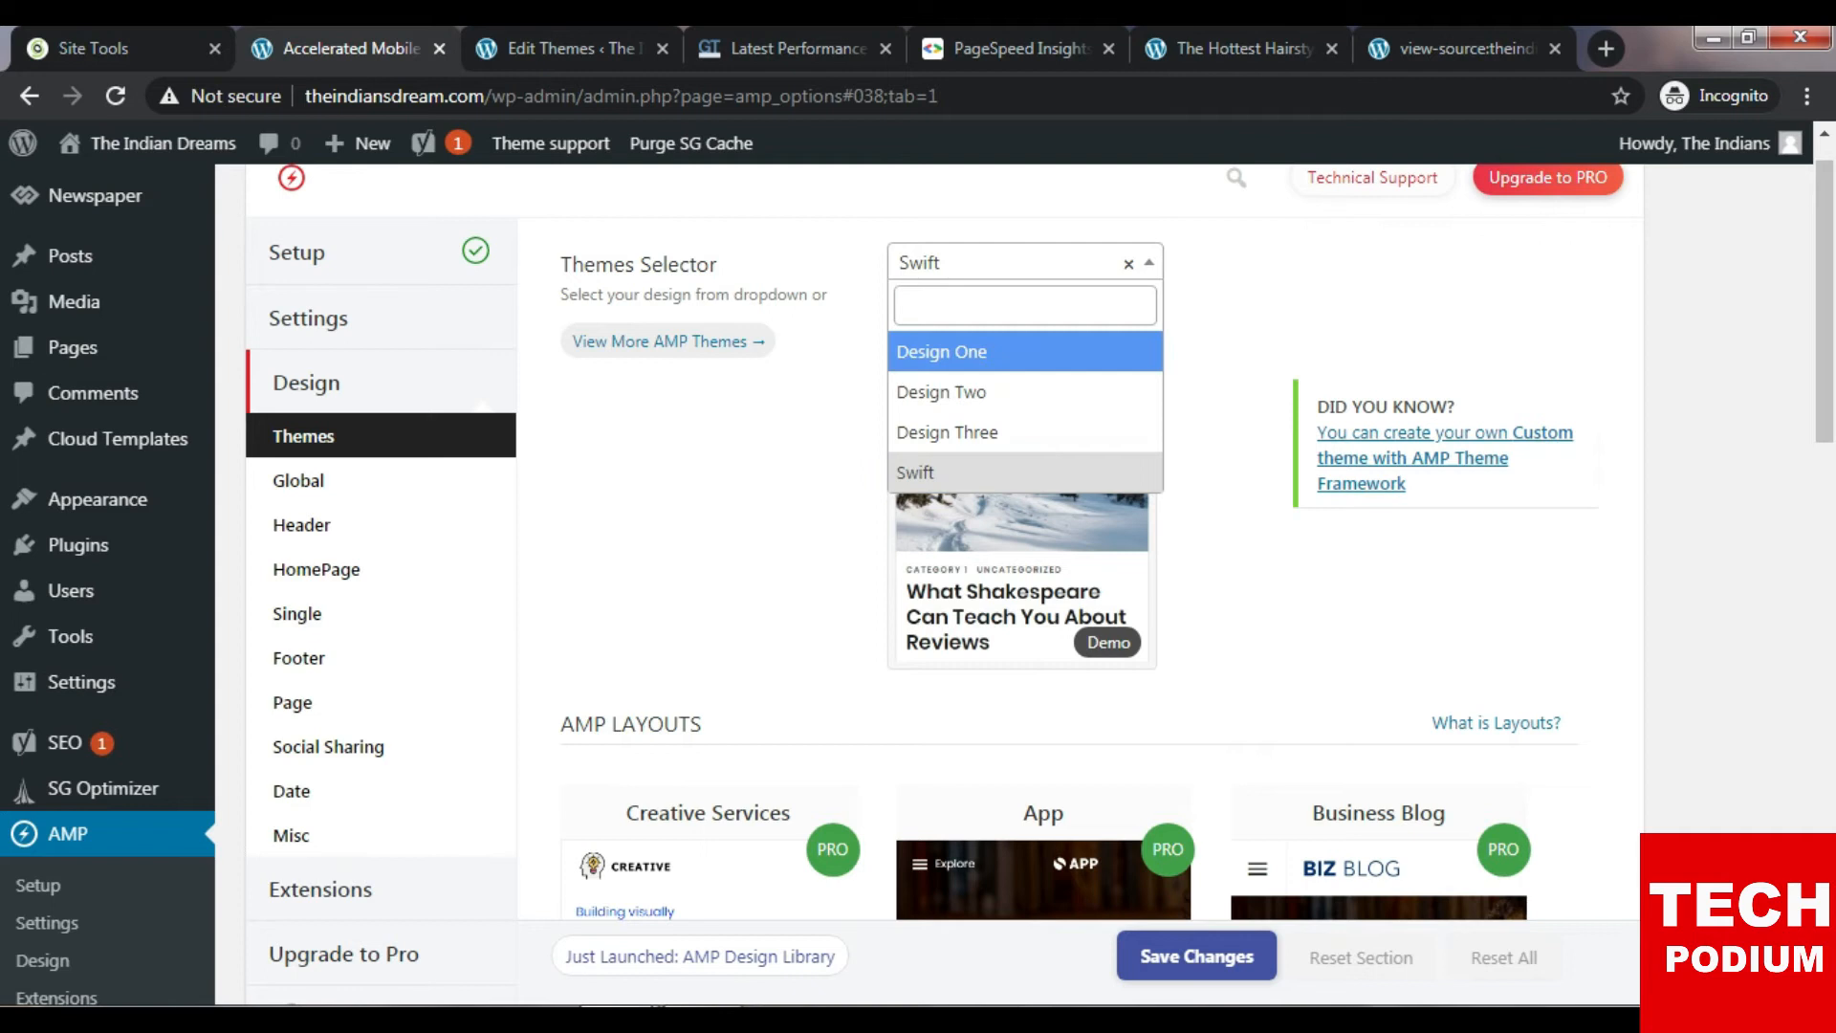
left_click(942, 352)
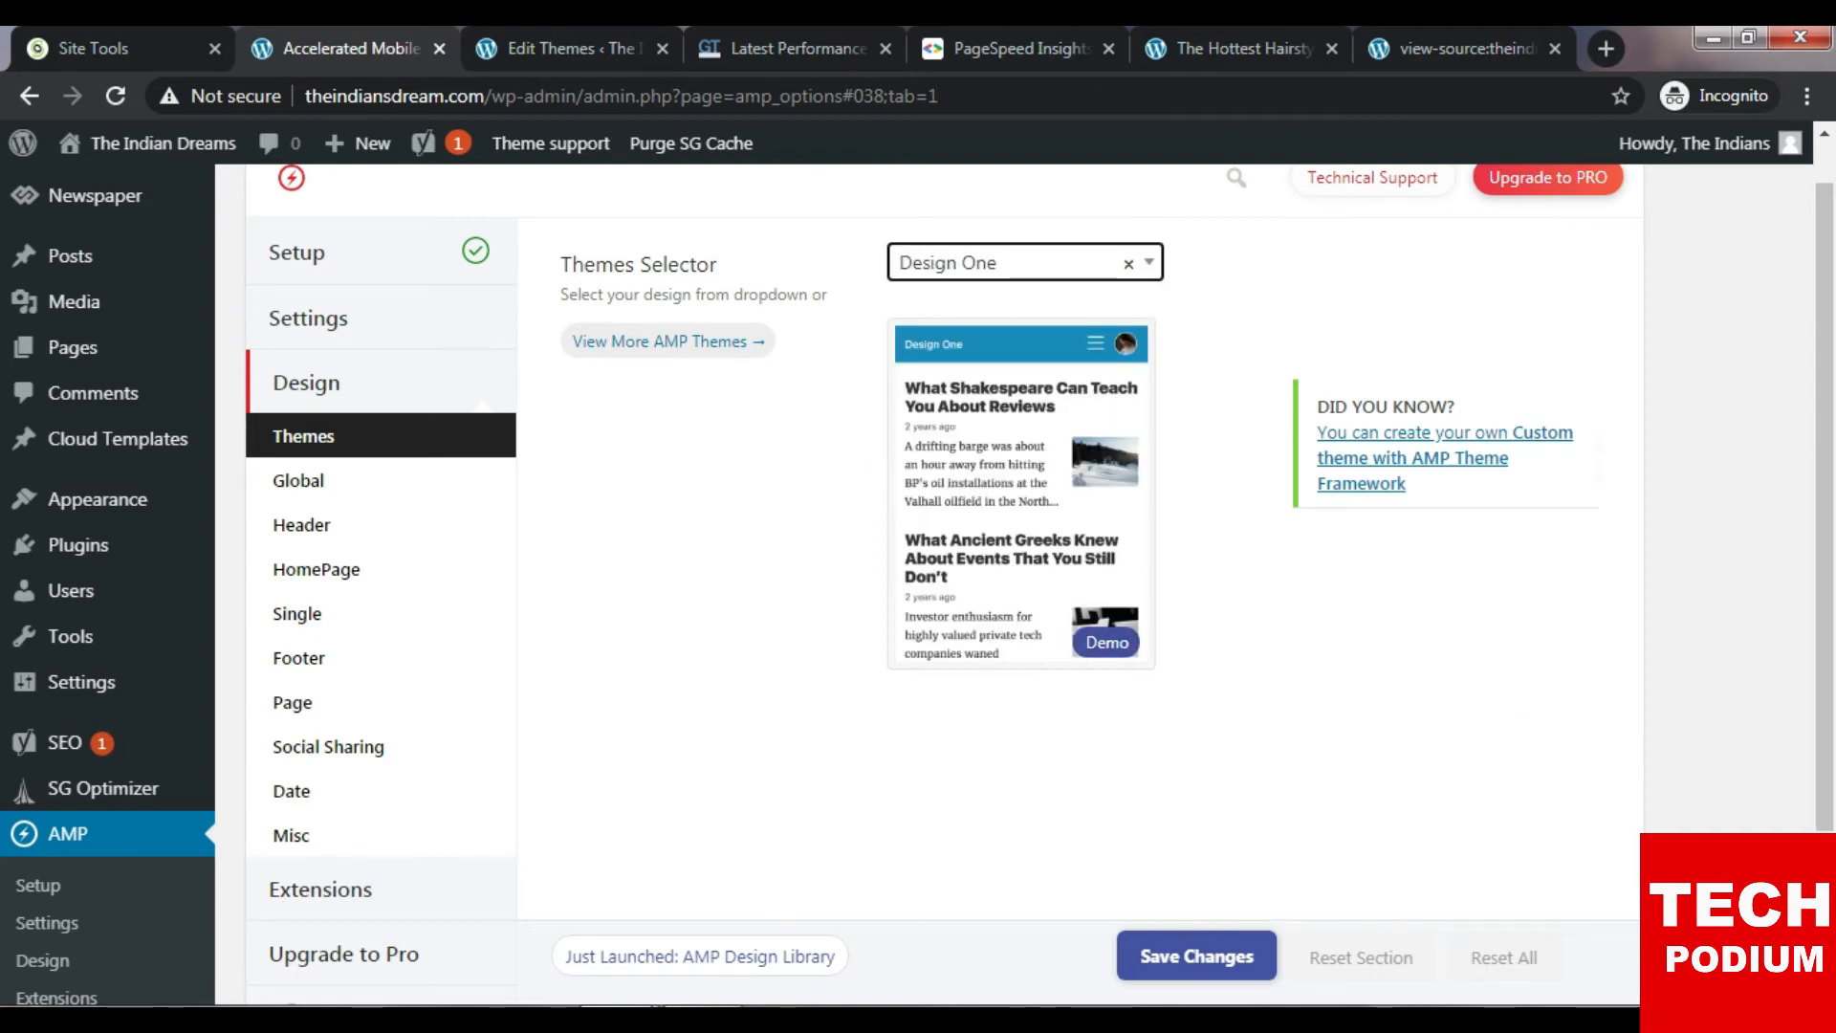
left_click(1024, 263)
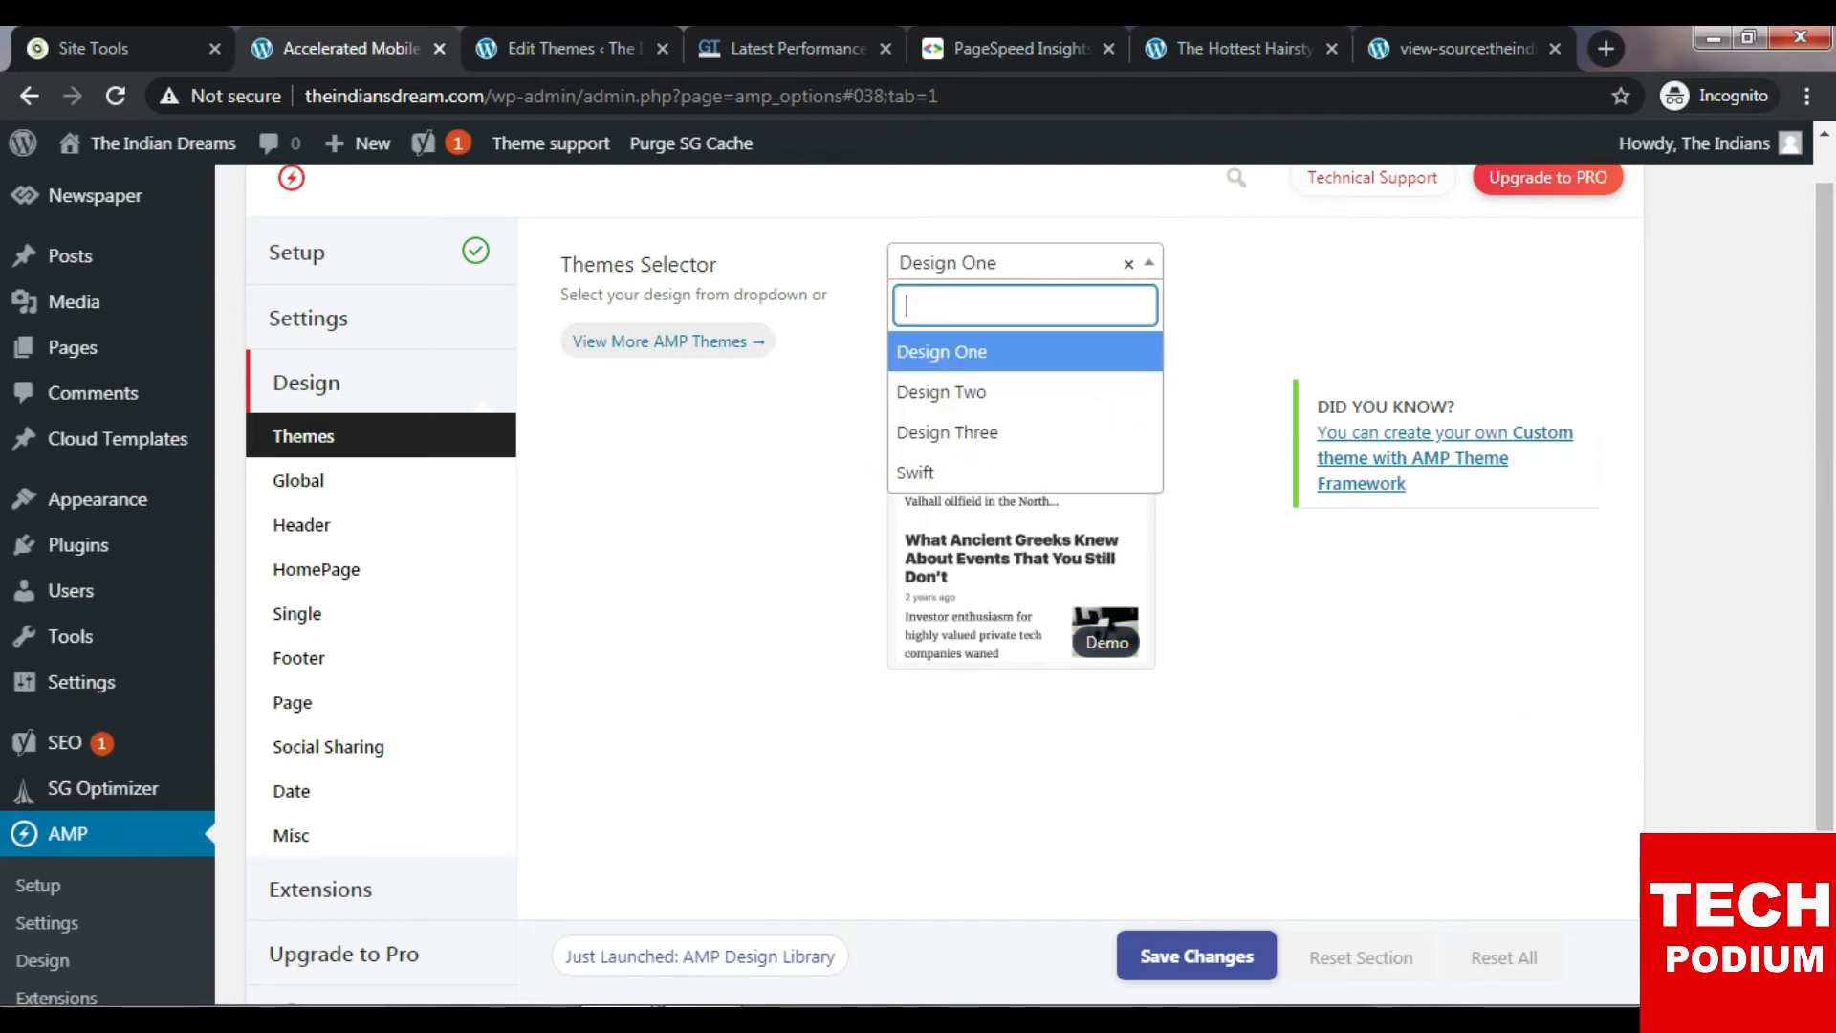
left_click(1024, 392)
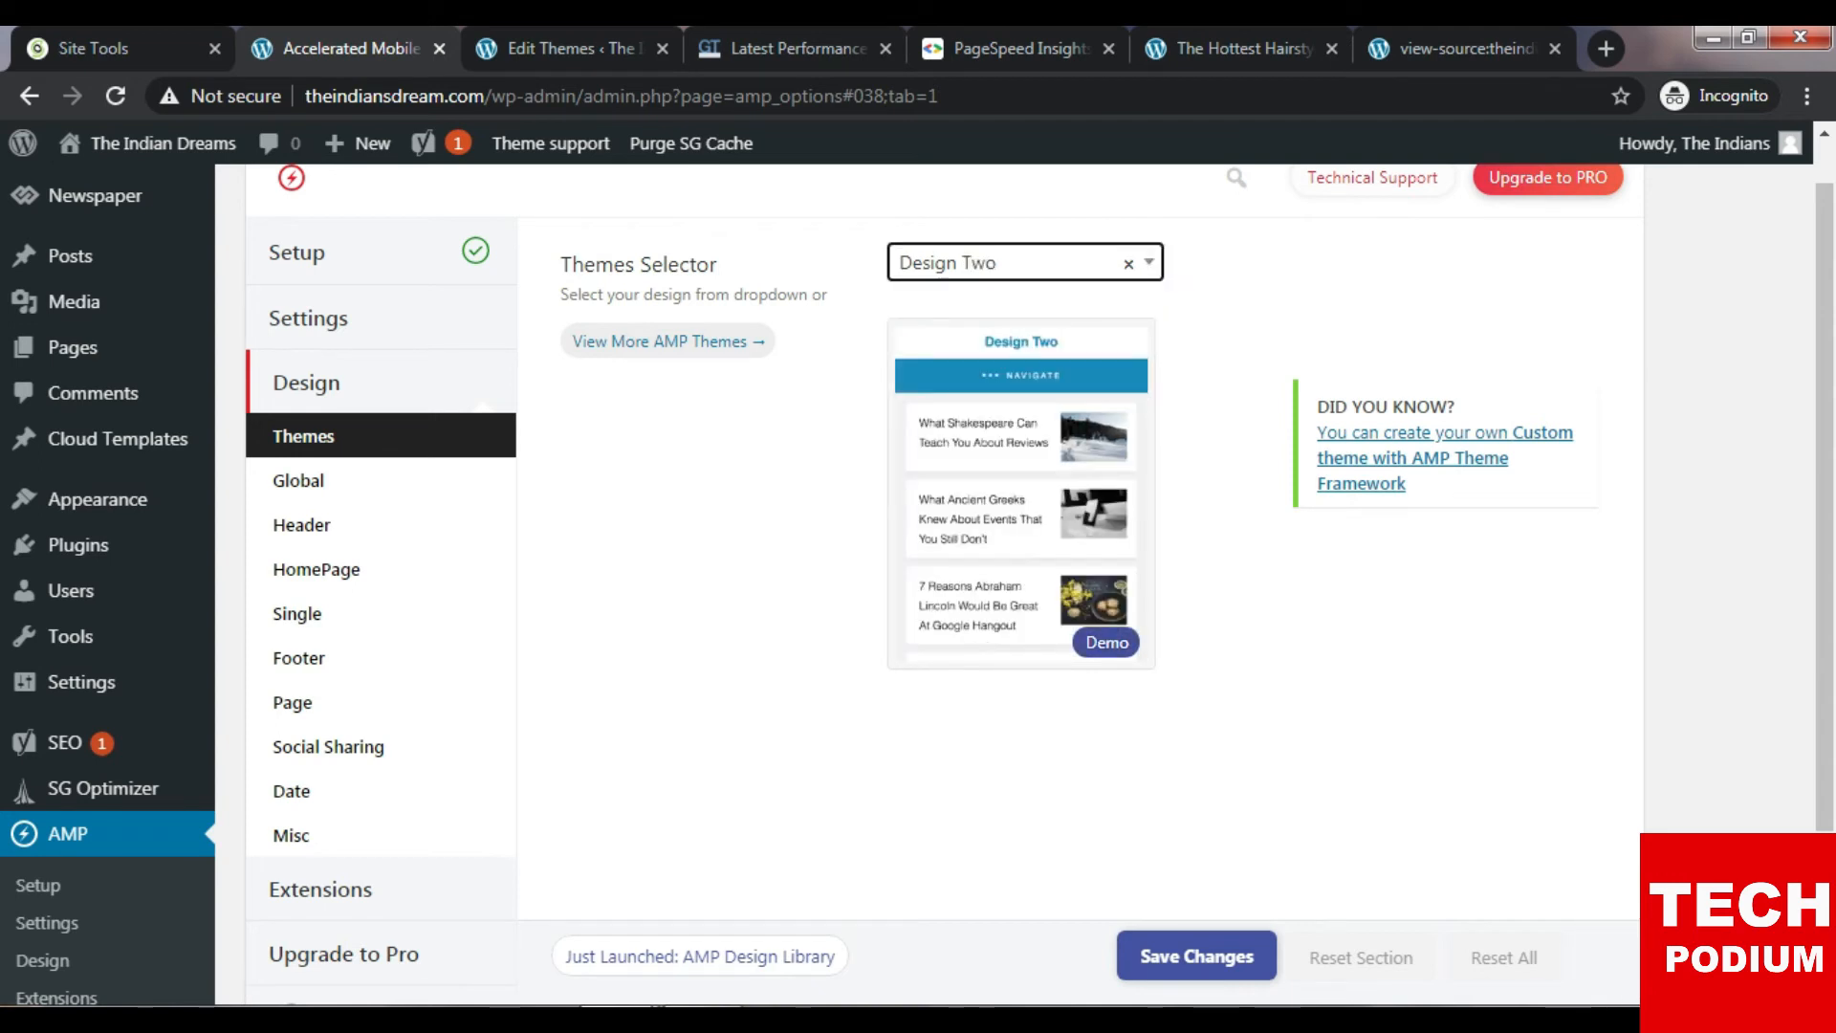
left_click(1023, 263)
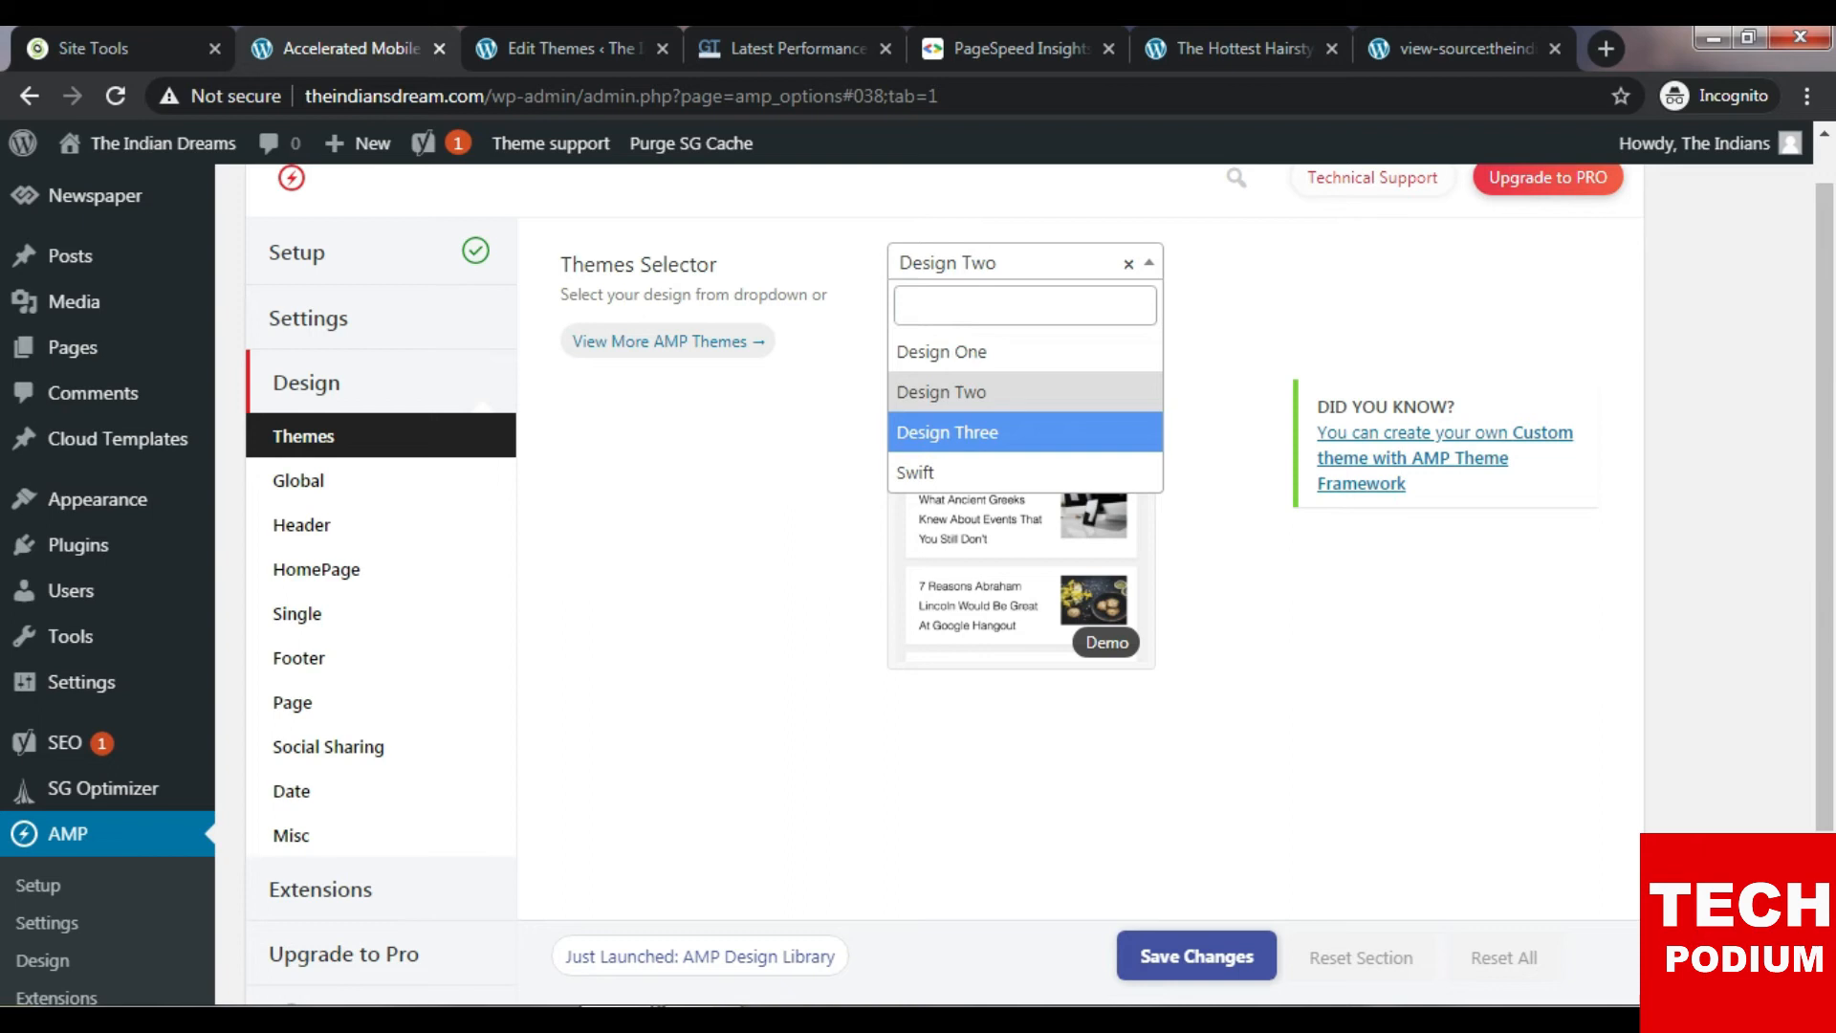
left_click(1023, 433)
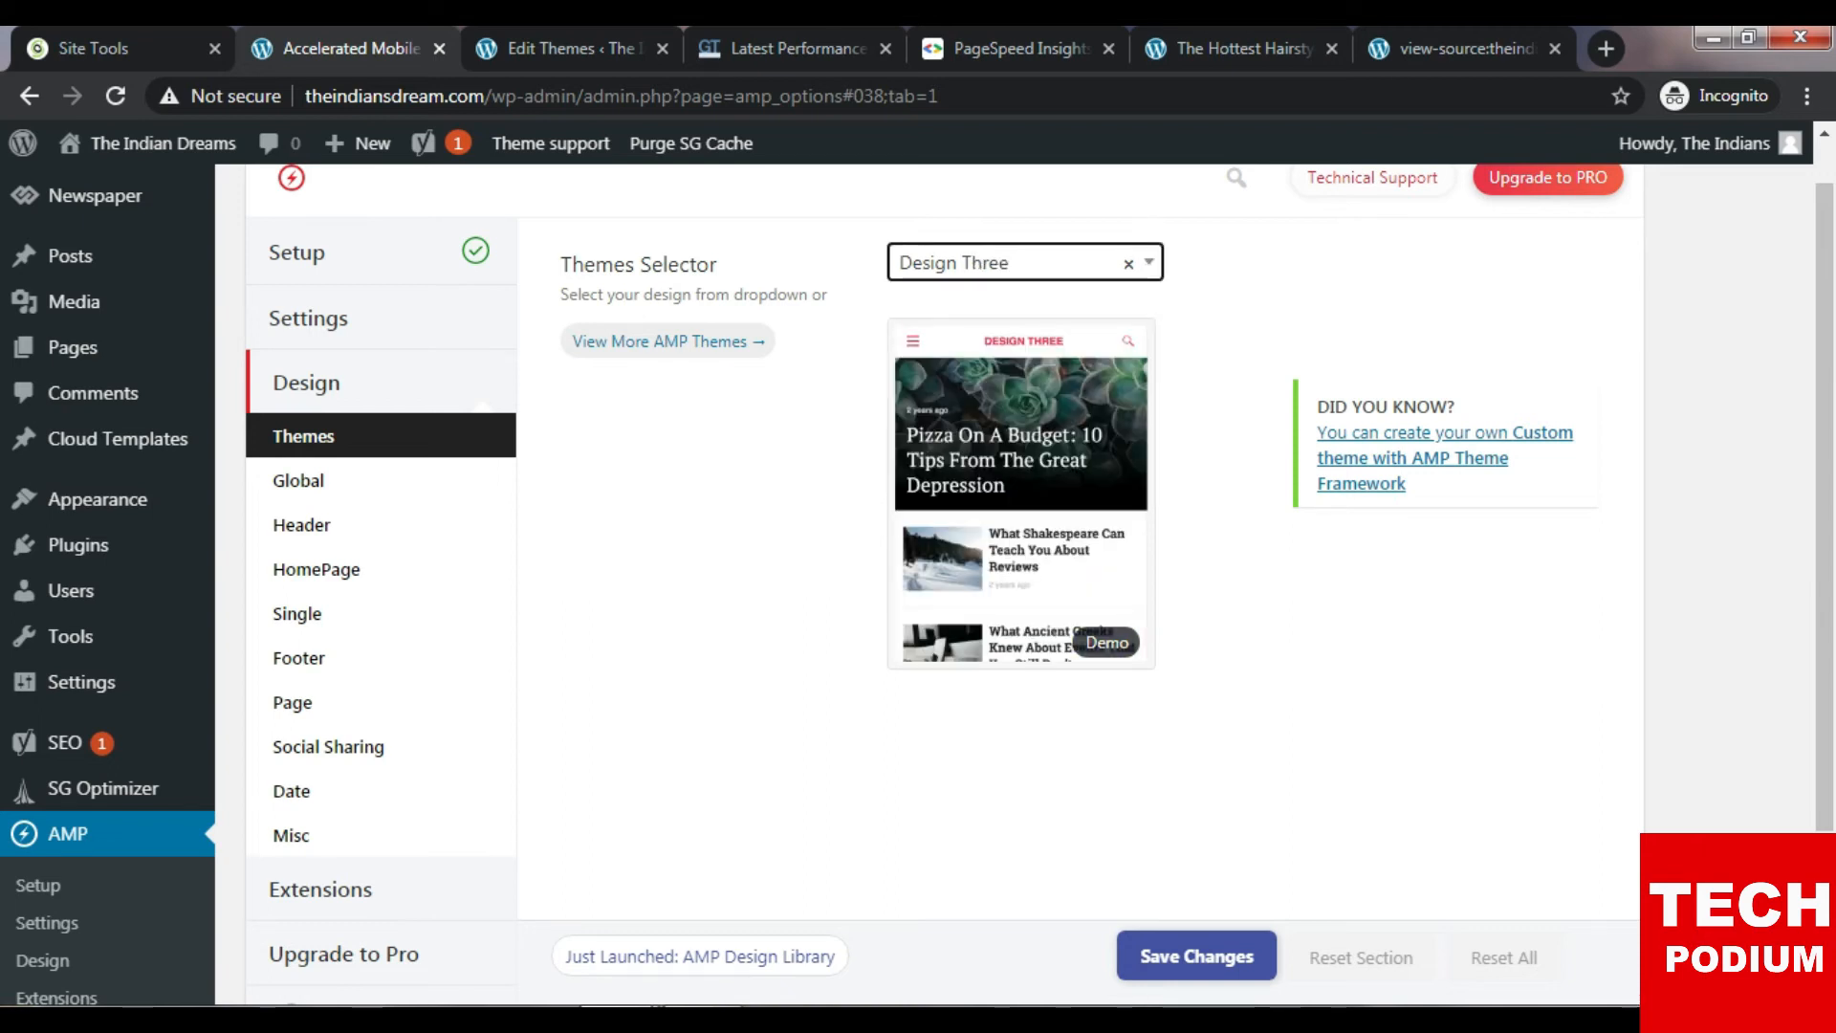
left_click(1023, 263)
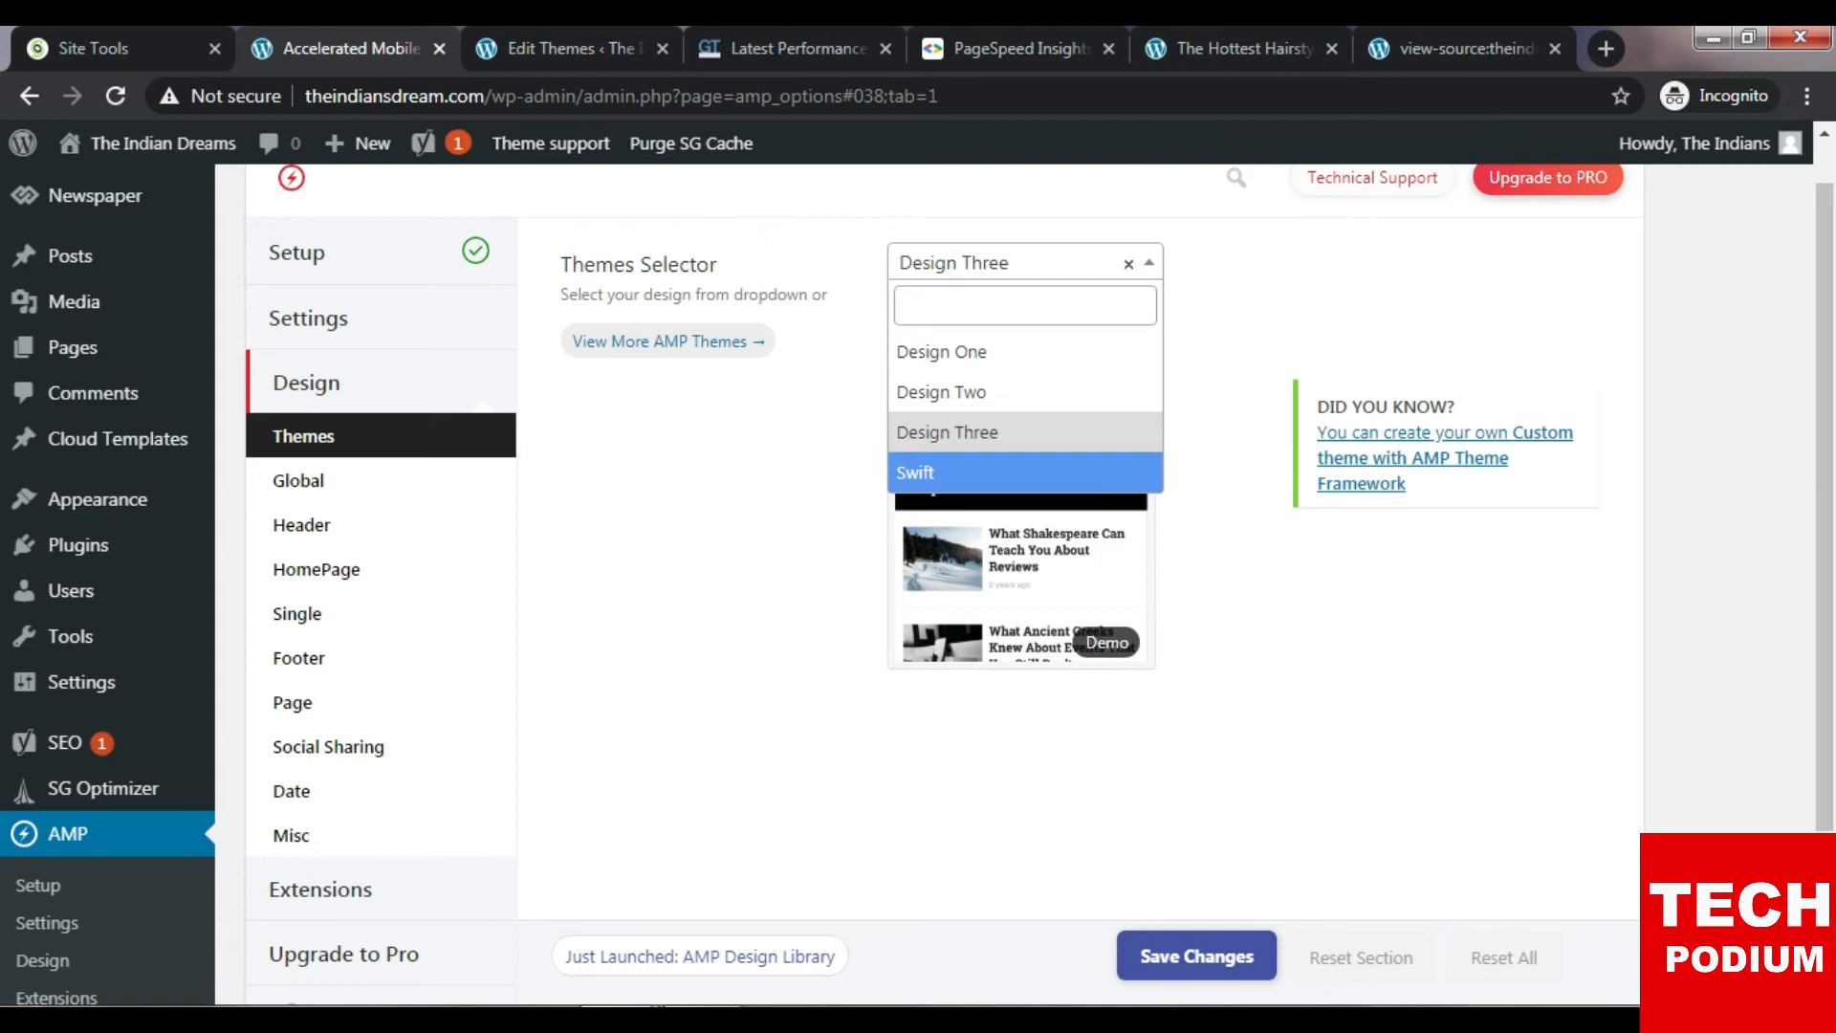
left_click(1024, 473)
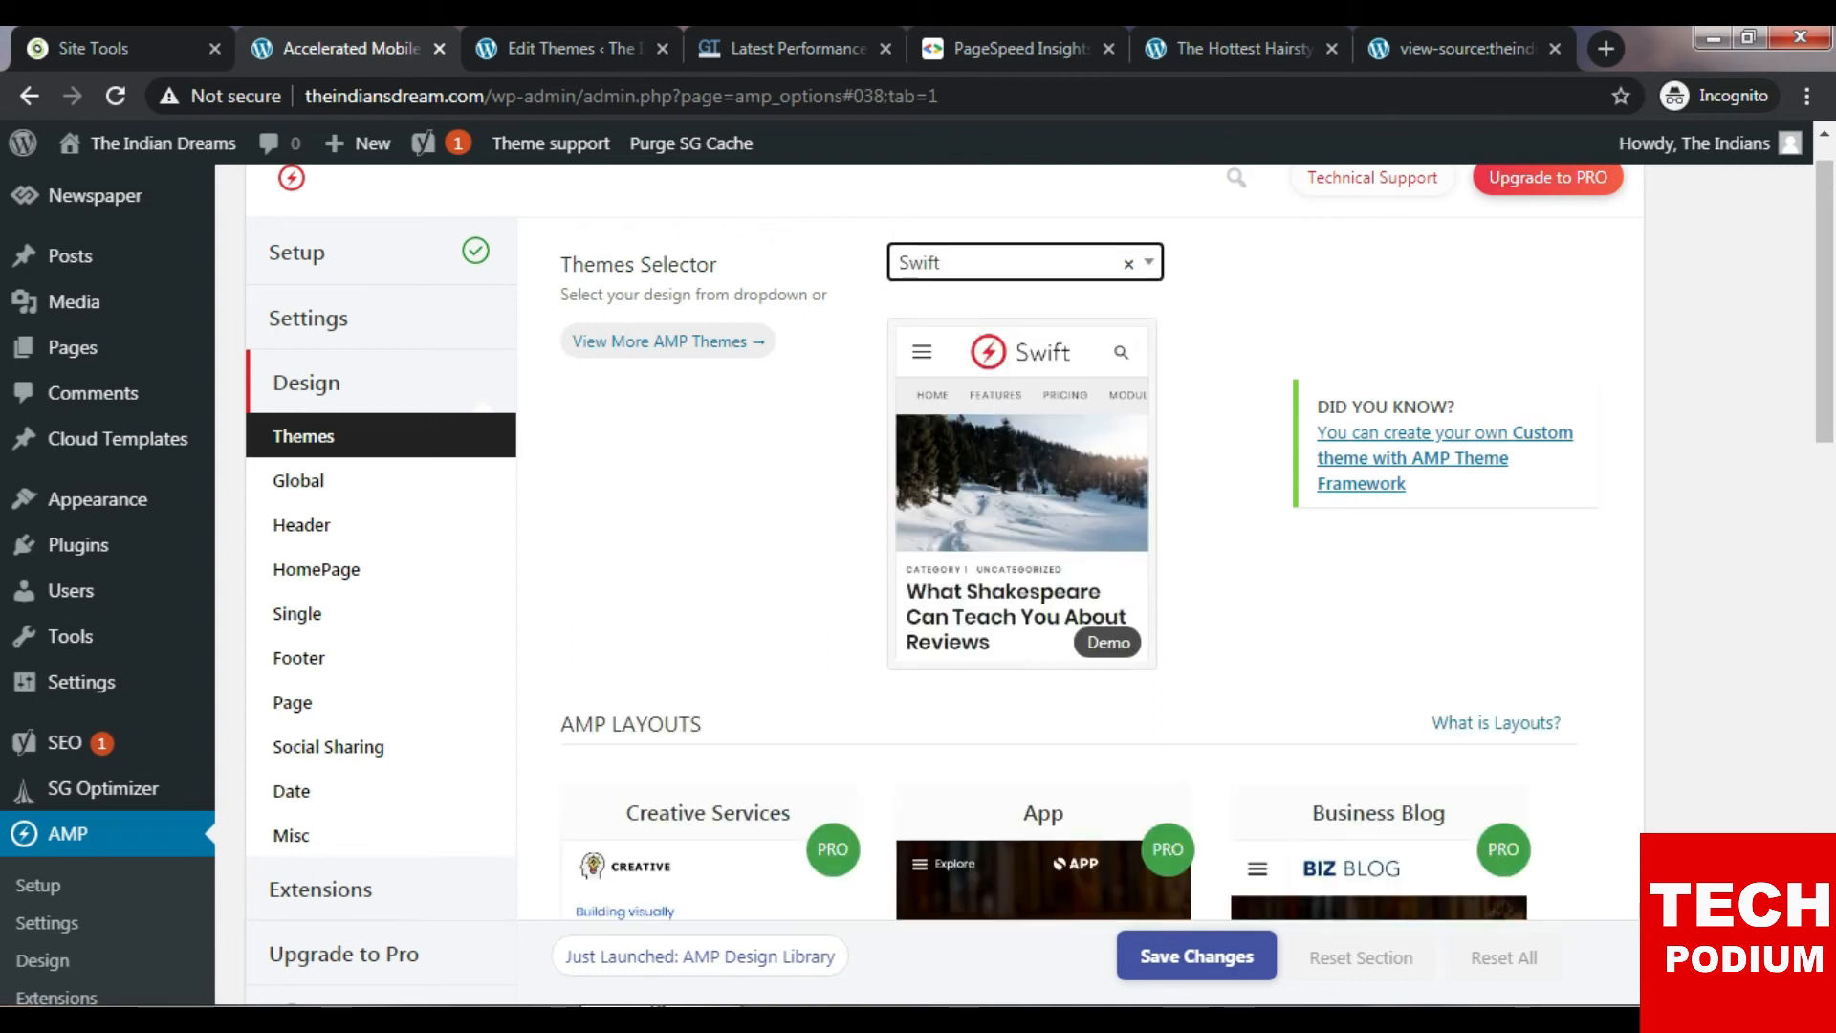
Browse the AMP Layouts gallery of PRO themes, including Creative Services, App, Business Blog, Journal, Studio and Agency.
scroll(1023, 536, "down", 3)
scroll(1023, 535, "up", 4)
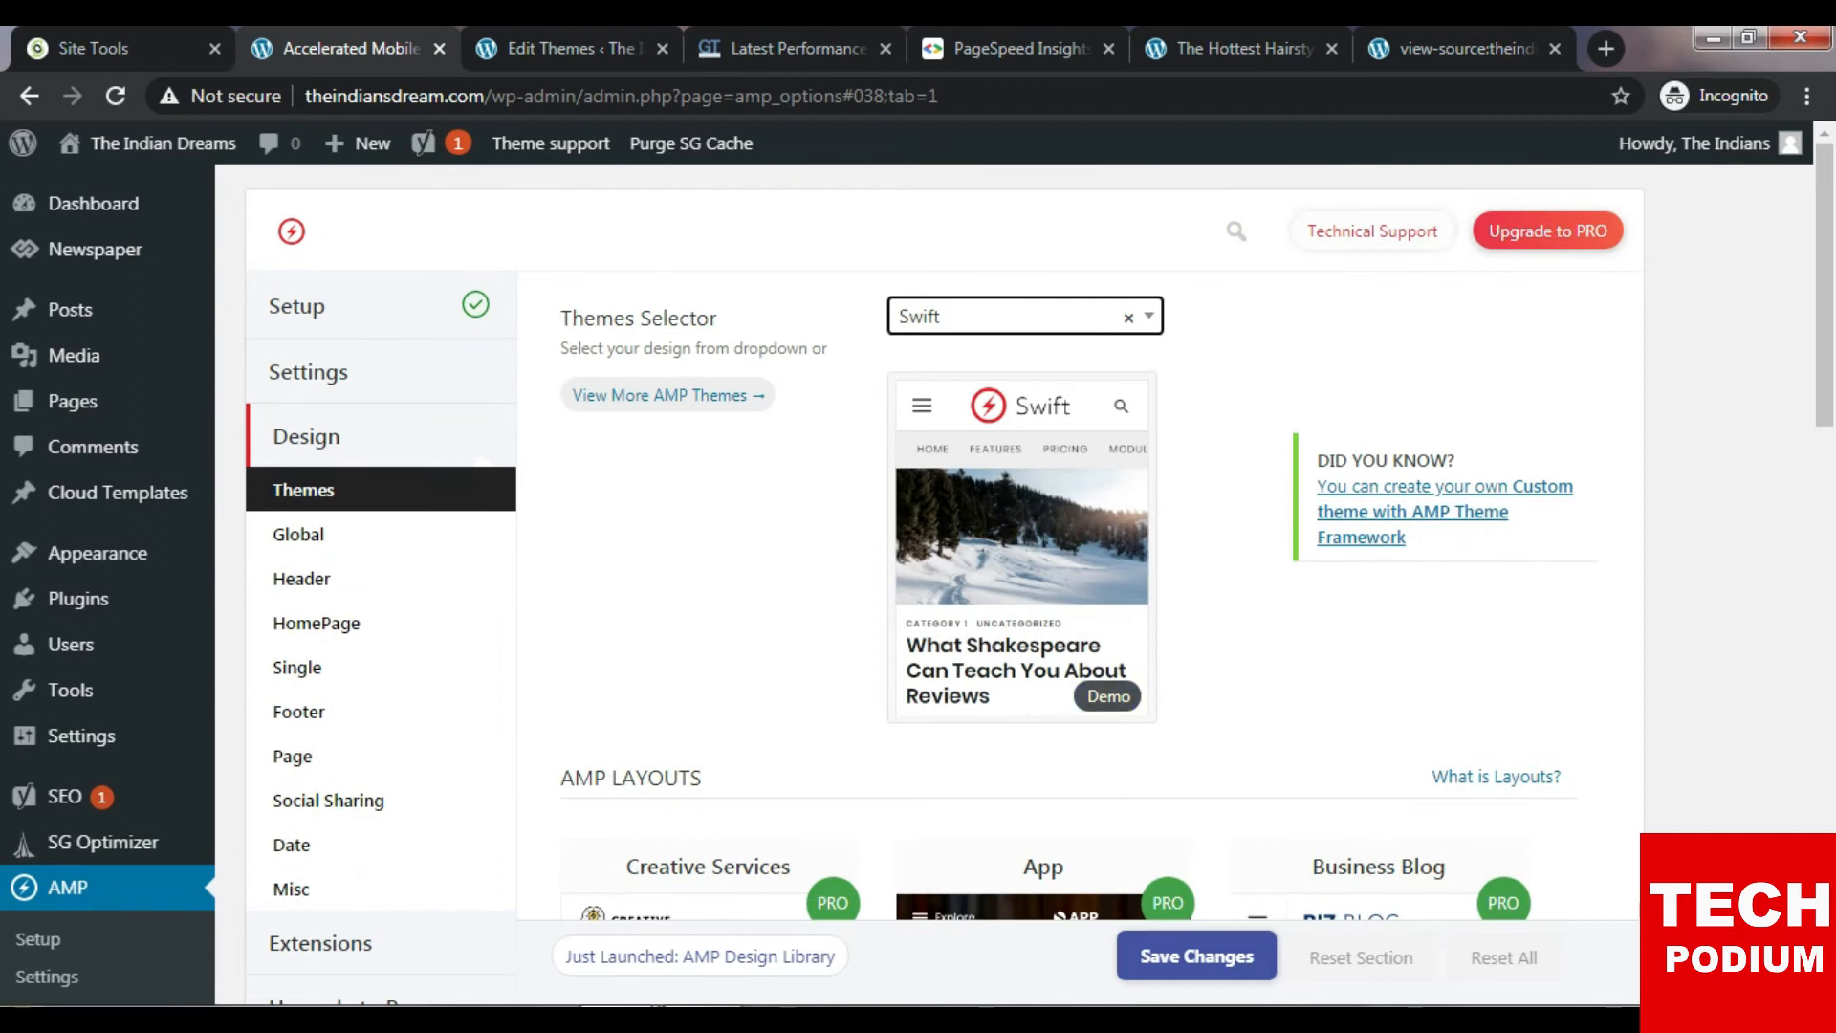
scroll(1023, 536, "down", 15)
scroll(1023, 535, "up", 4)
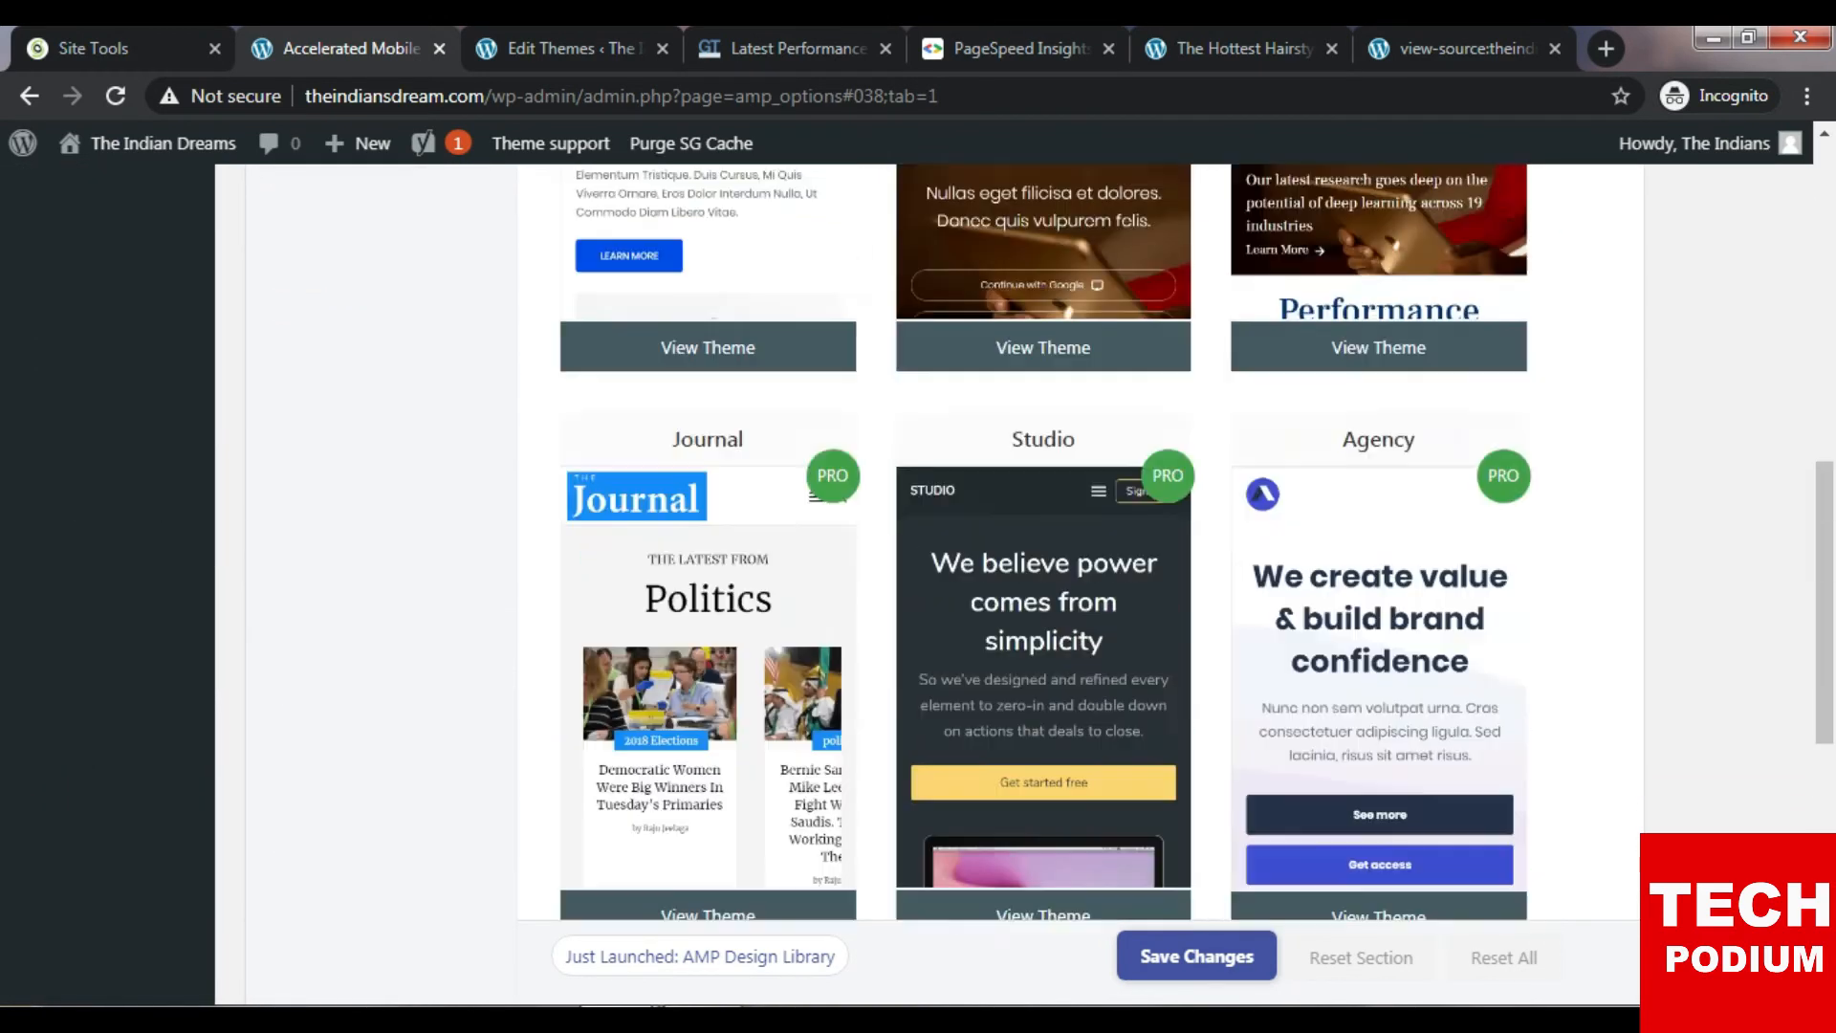
scroll(1081, 536, "down", 5)
scroll(1080, 535, "down", 3)
scroll(1081, 535, "up", 9)
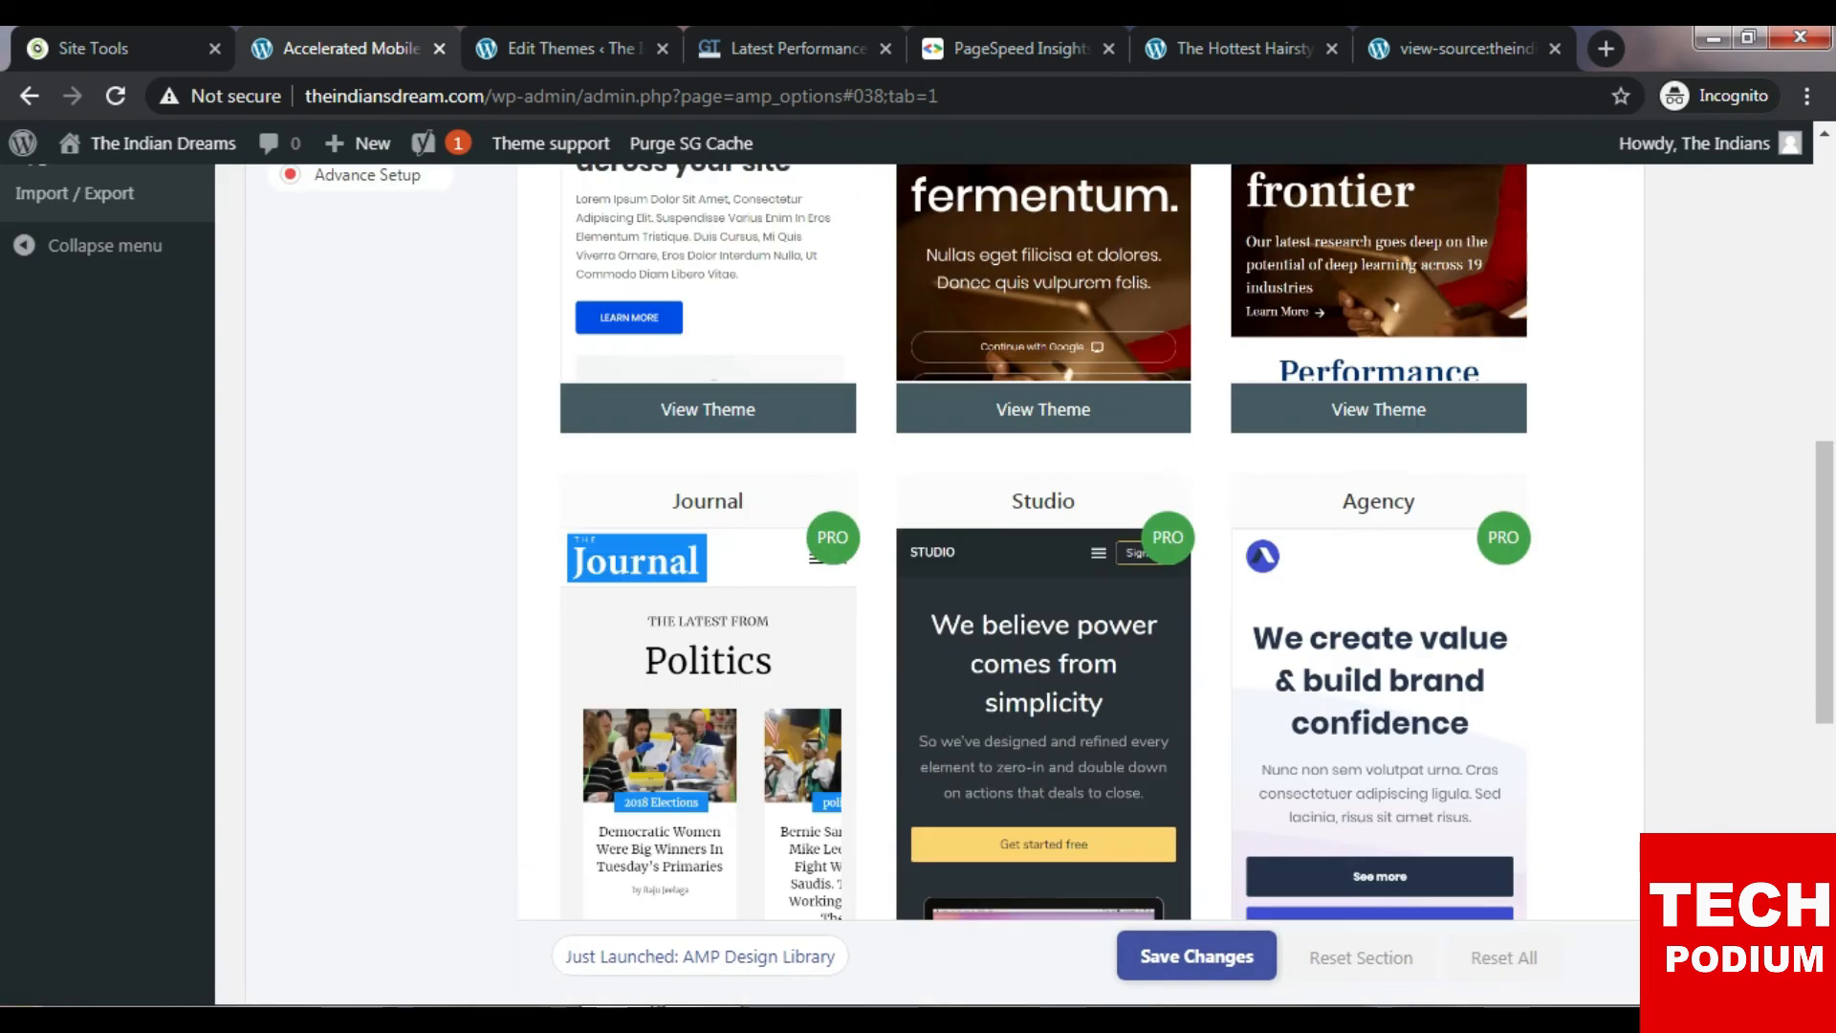
Choose Swift in the Themes Selector, save the changes, and look through the rest of the AMP Layouts gallery.
scroll(1081, 535, "up", 10)
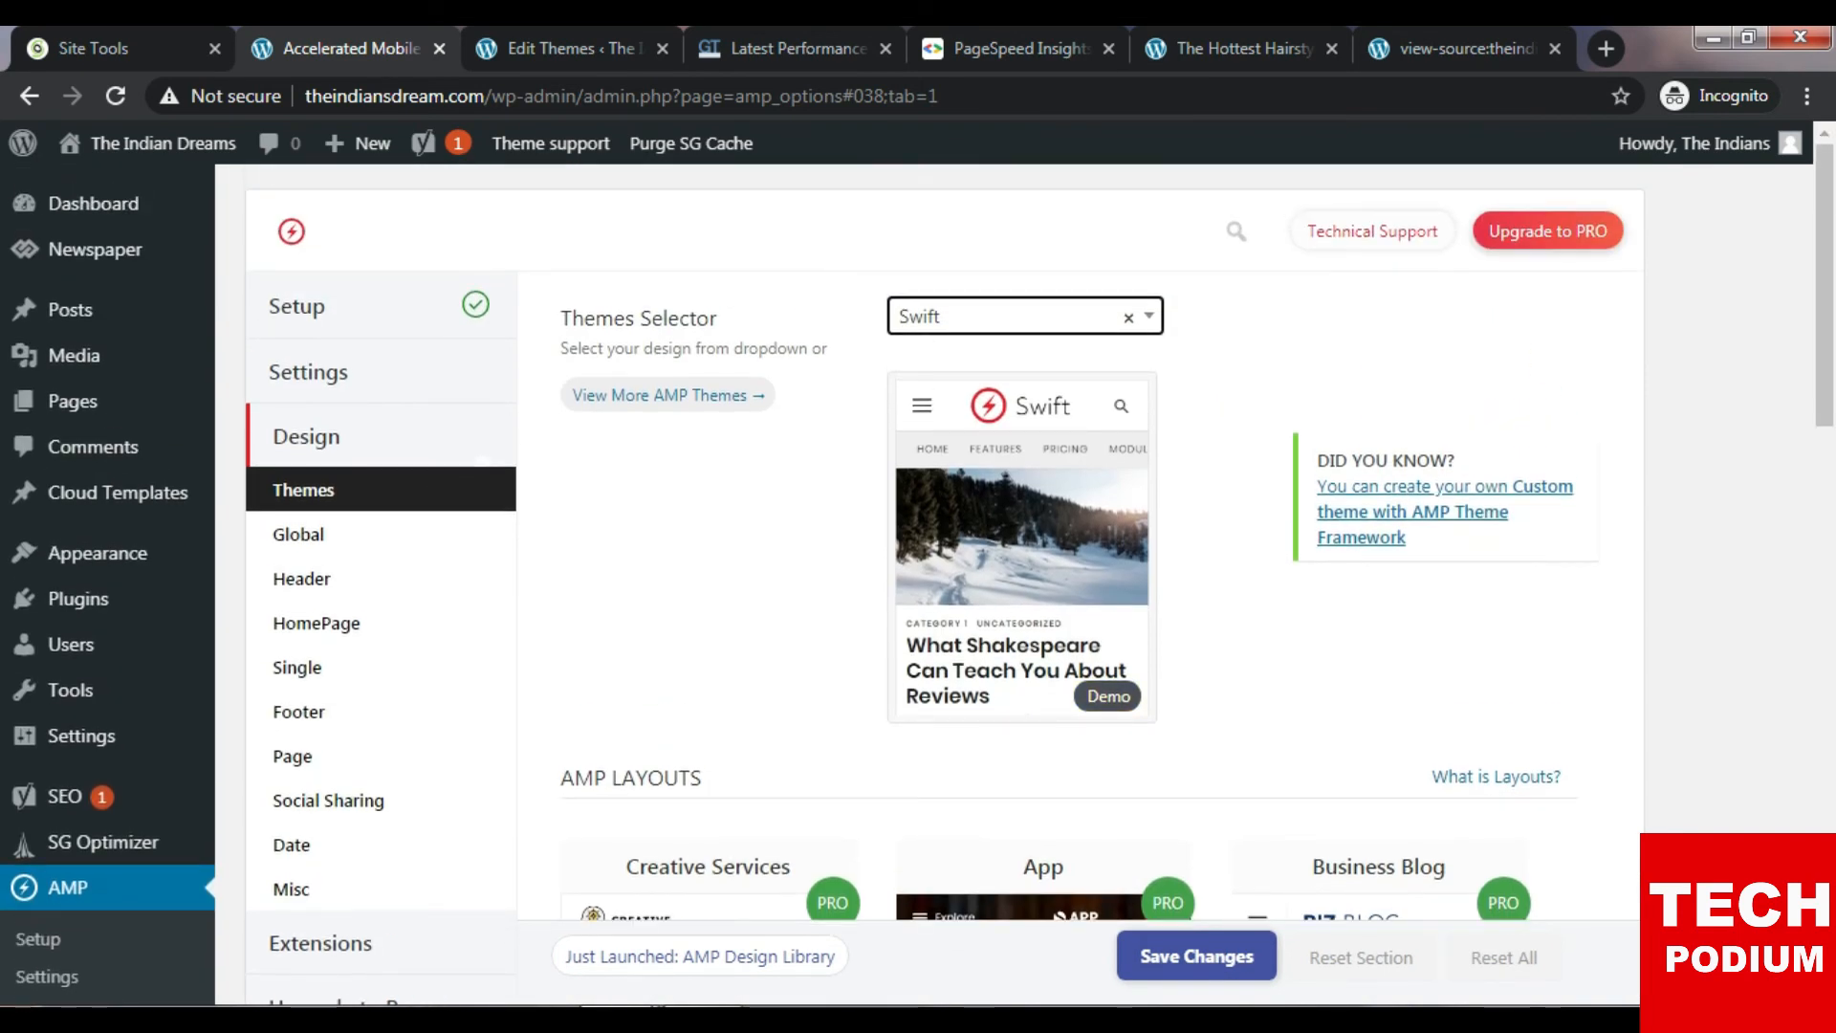
left_click(1024, 316)
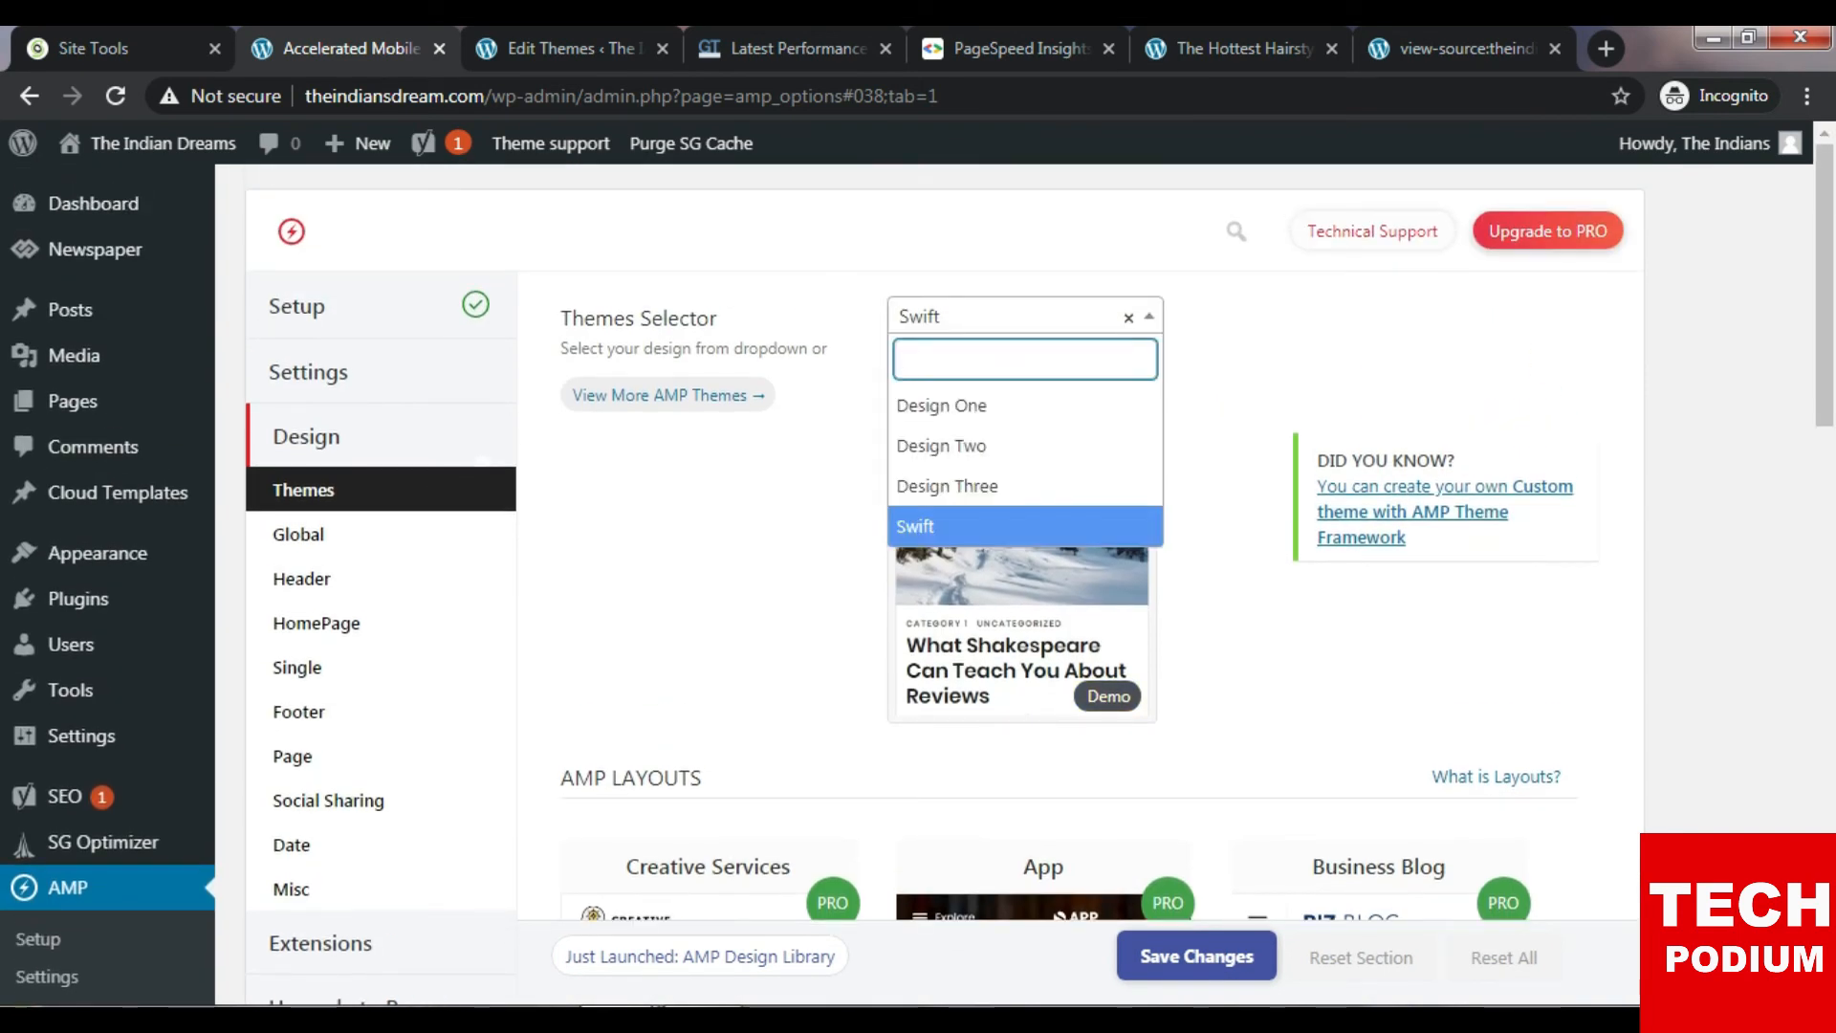
left_click(1023, 526)
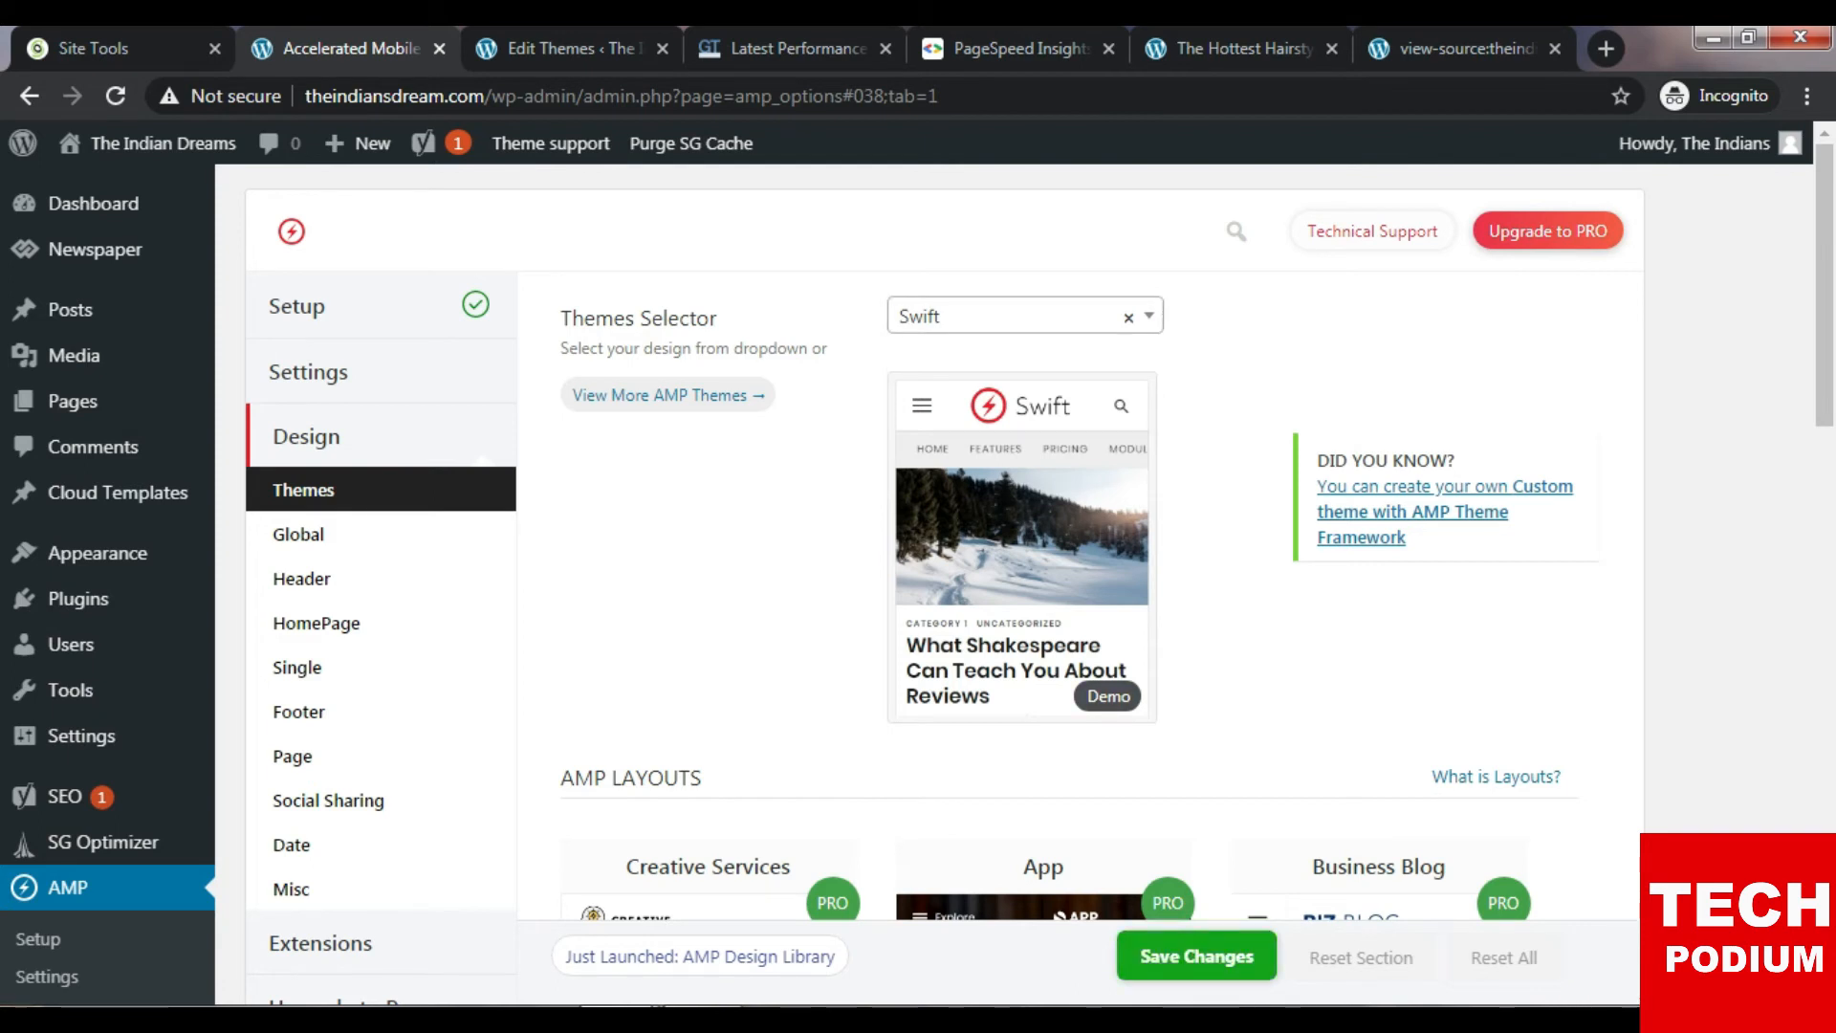
left_click(1197, 957)
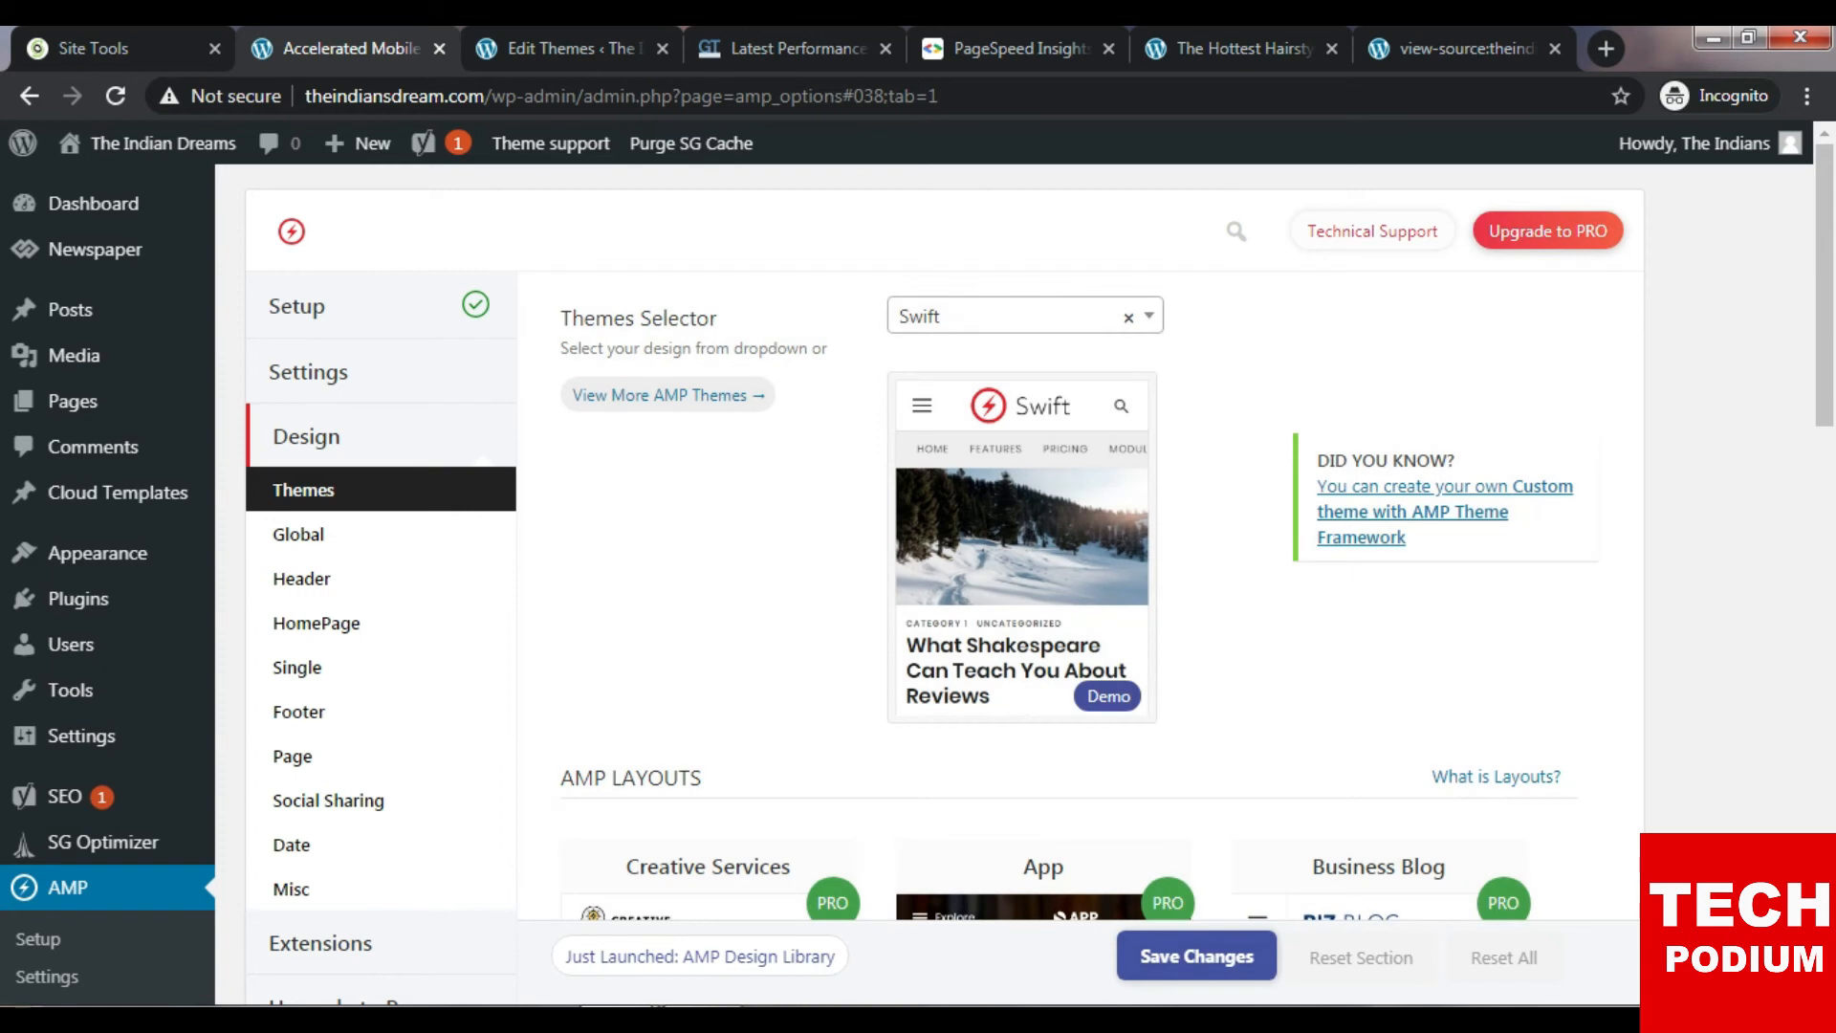
scroll(1023, 574, "down", 15)
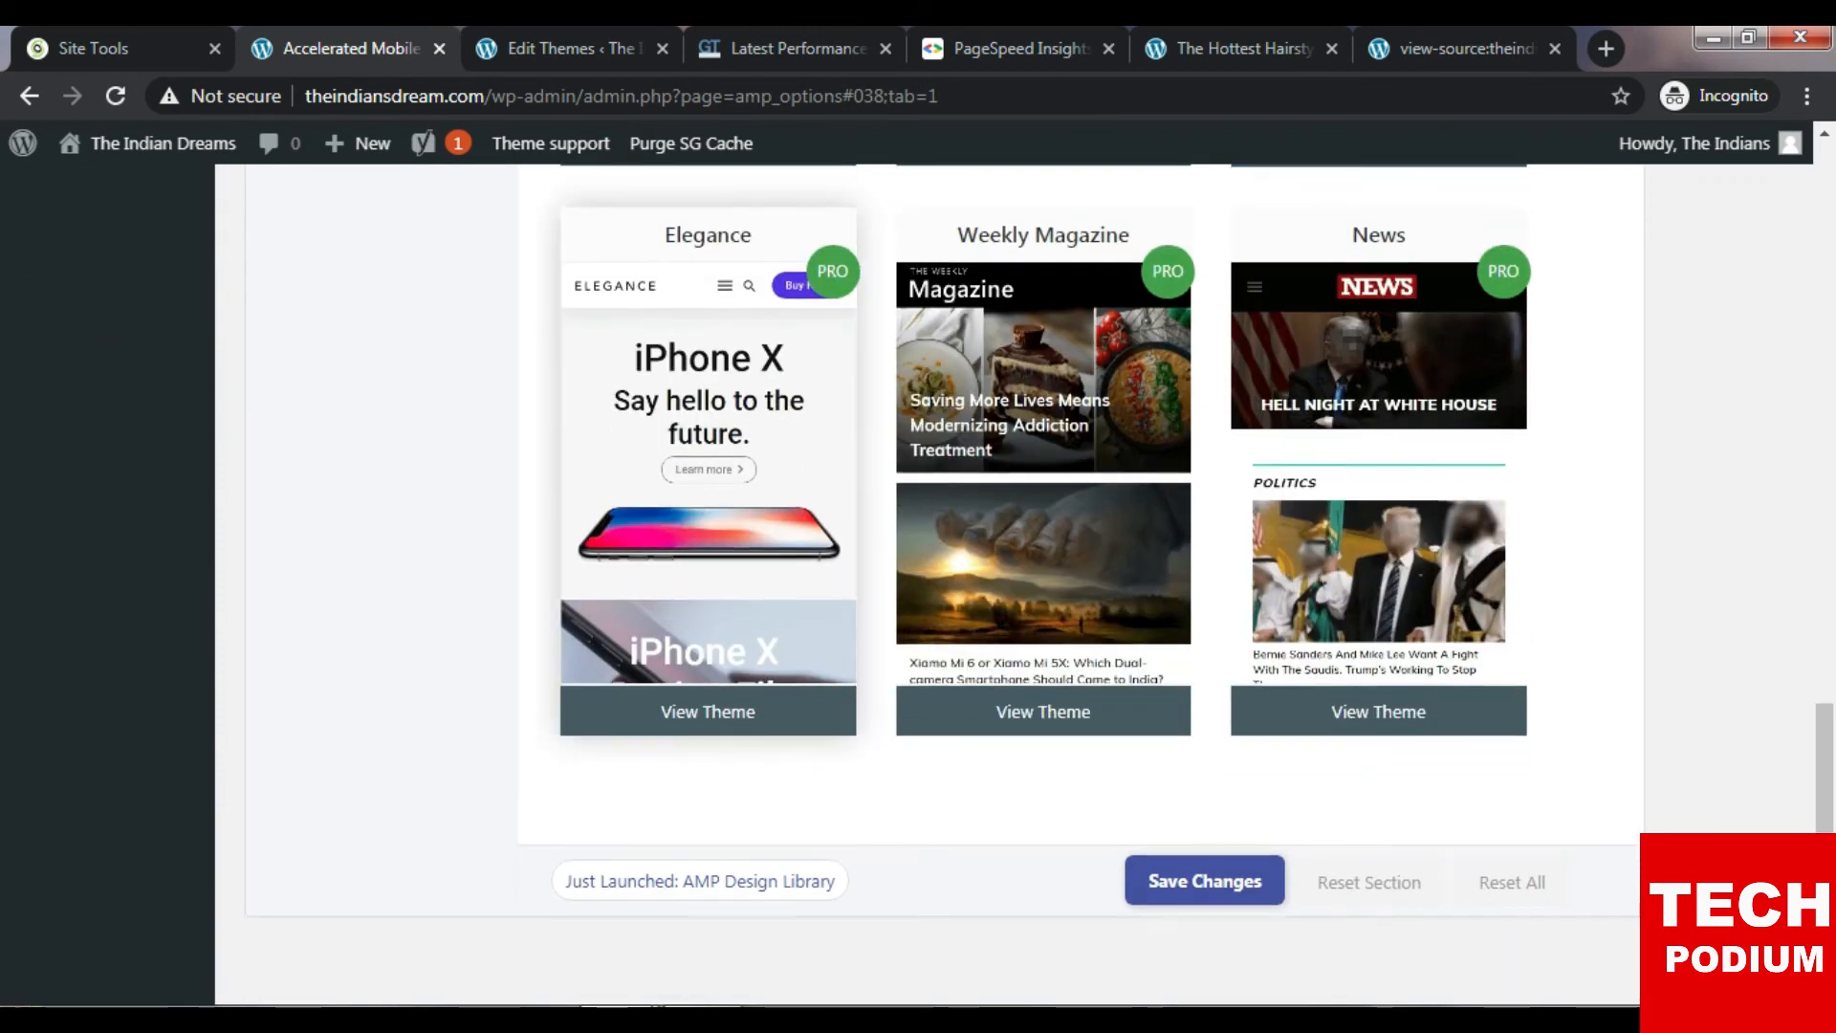
scroll(1042, 478, "up", 15)
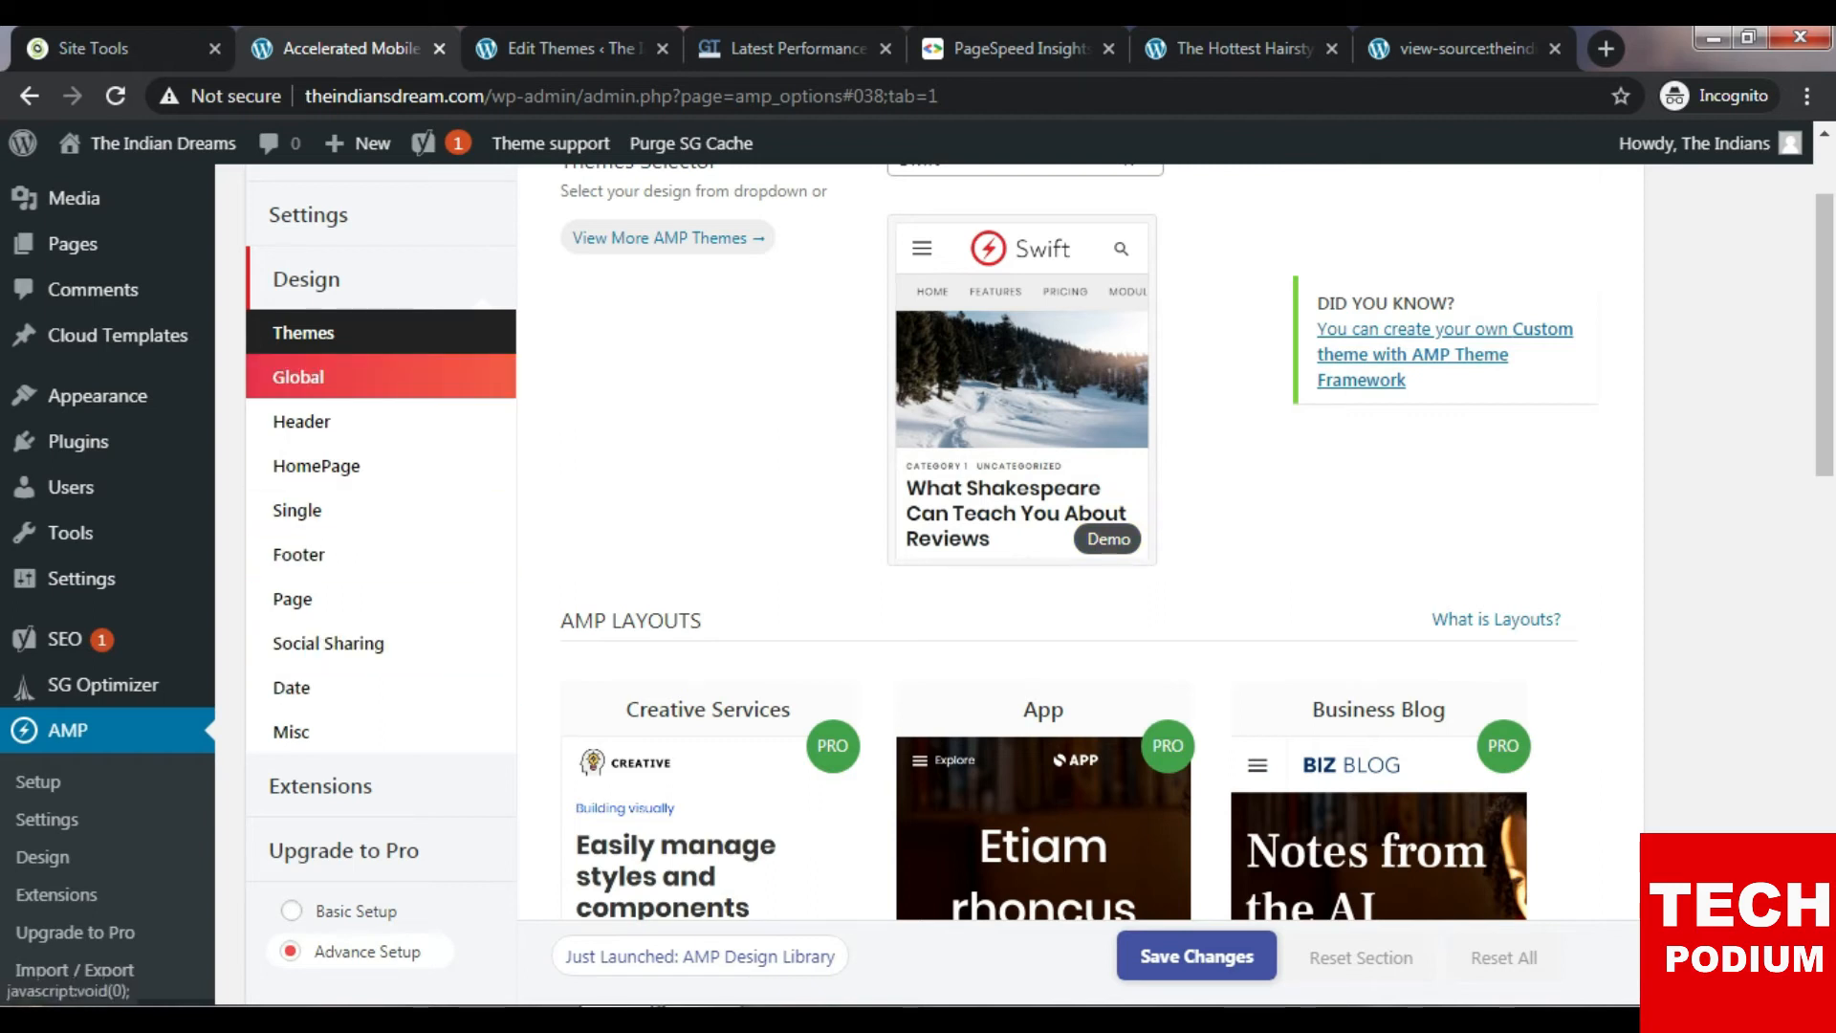
Open the Global design settings, review them from Color Scheme and Typography through Custom CSS, and save them.
left_click(298, 377)
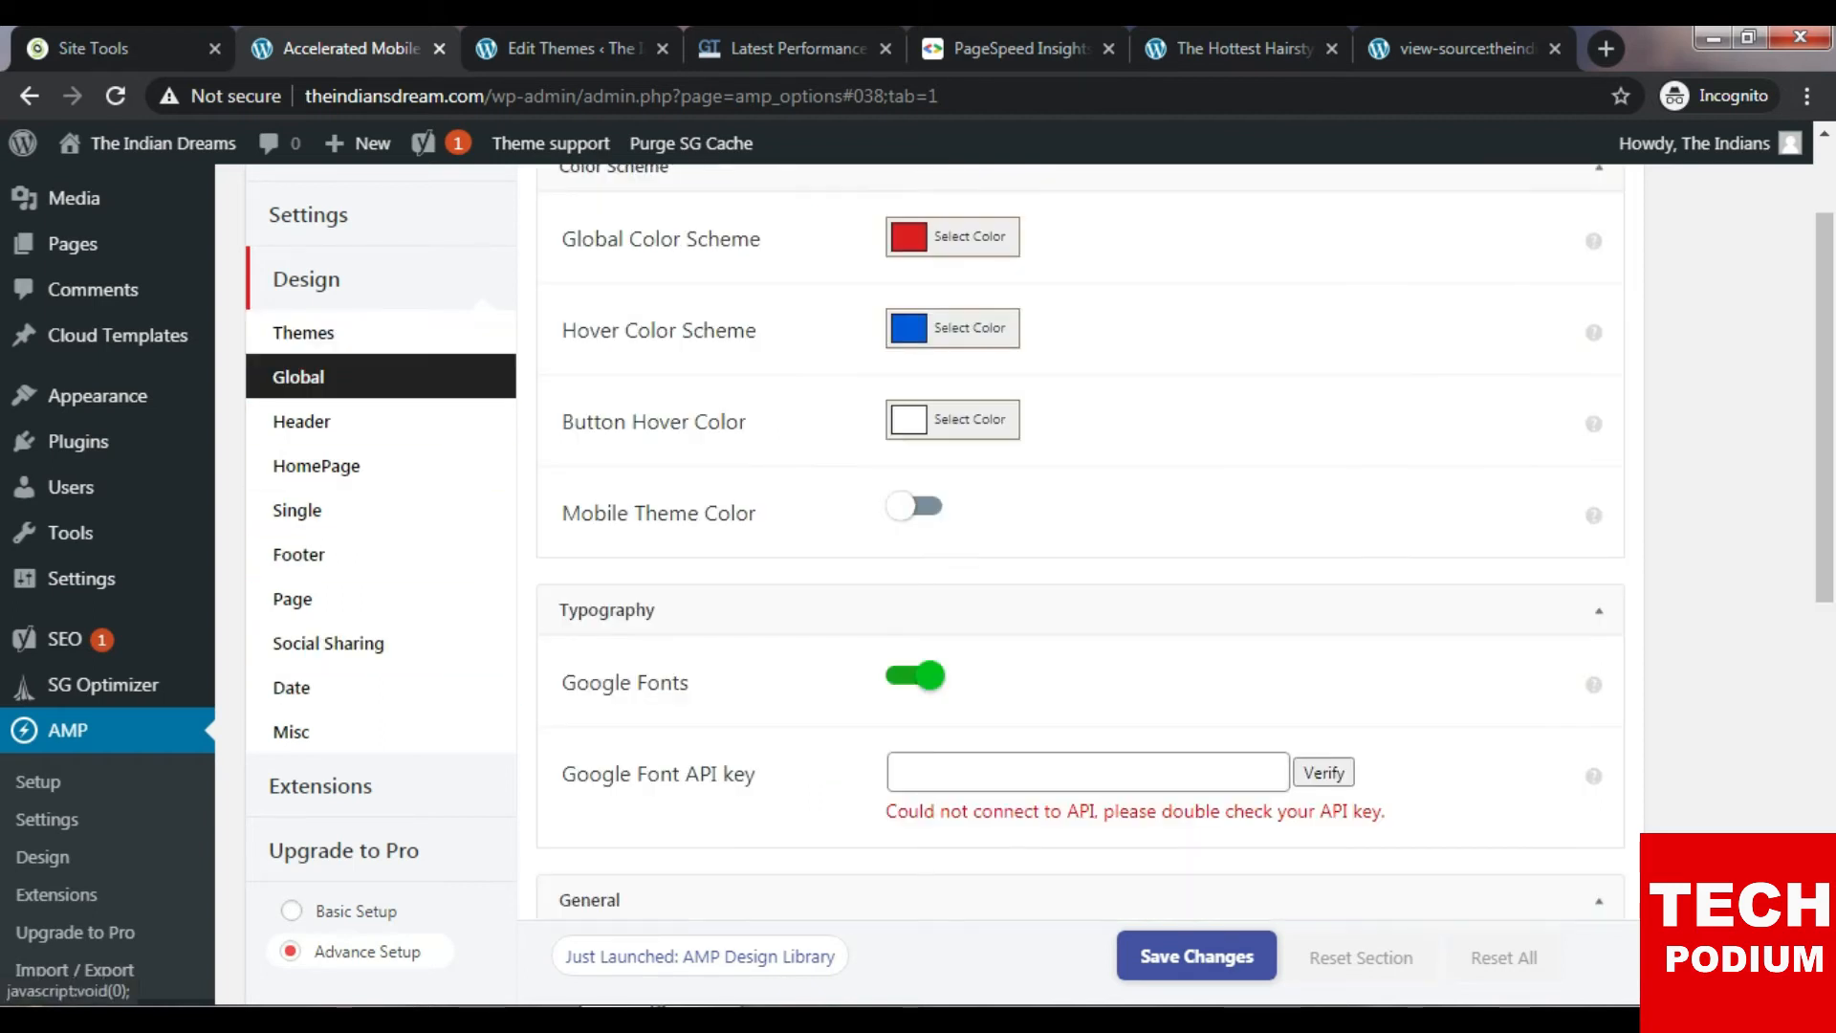
scroll(1081, 573, "up", 2)
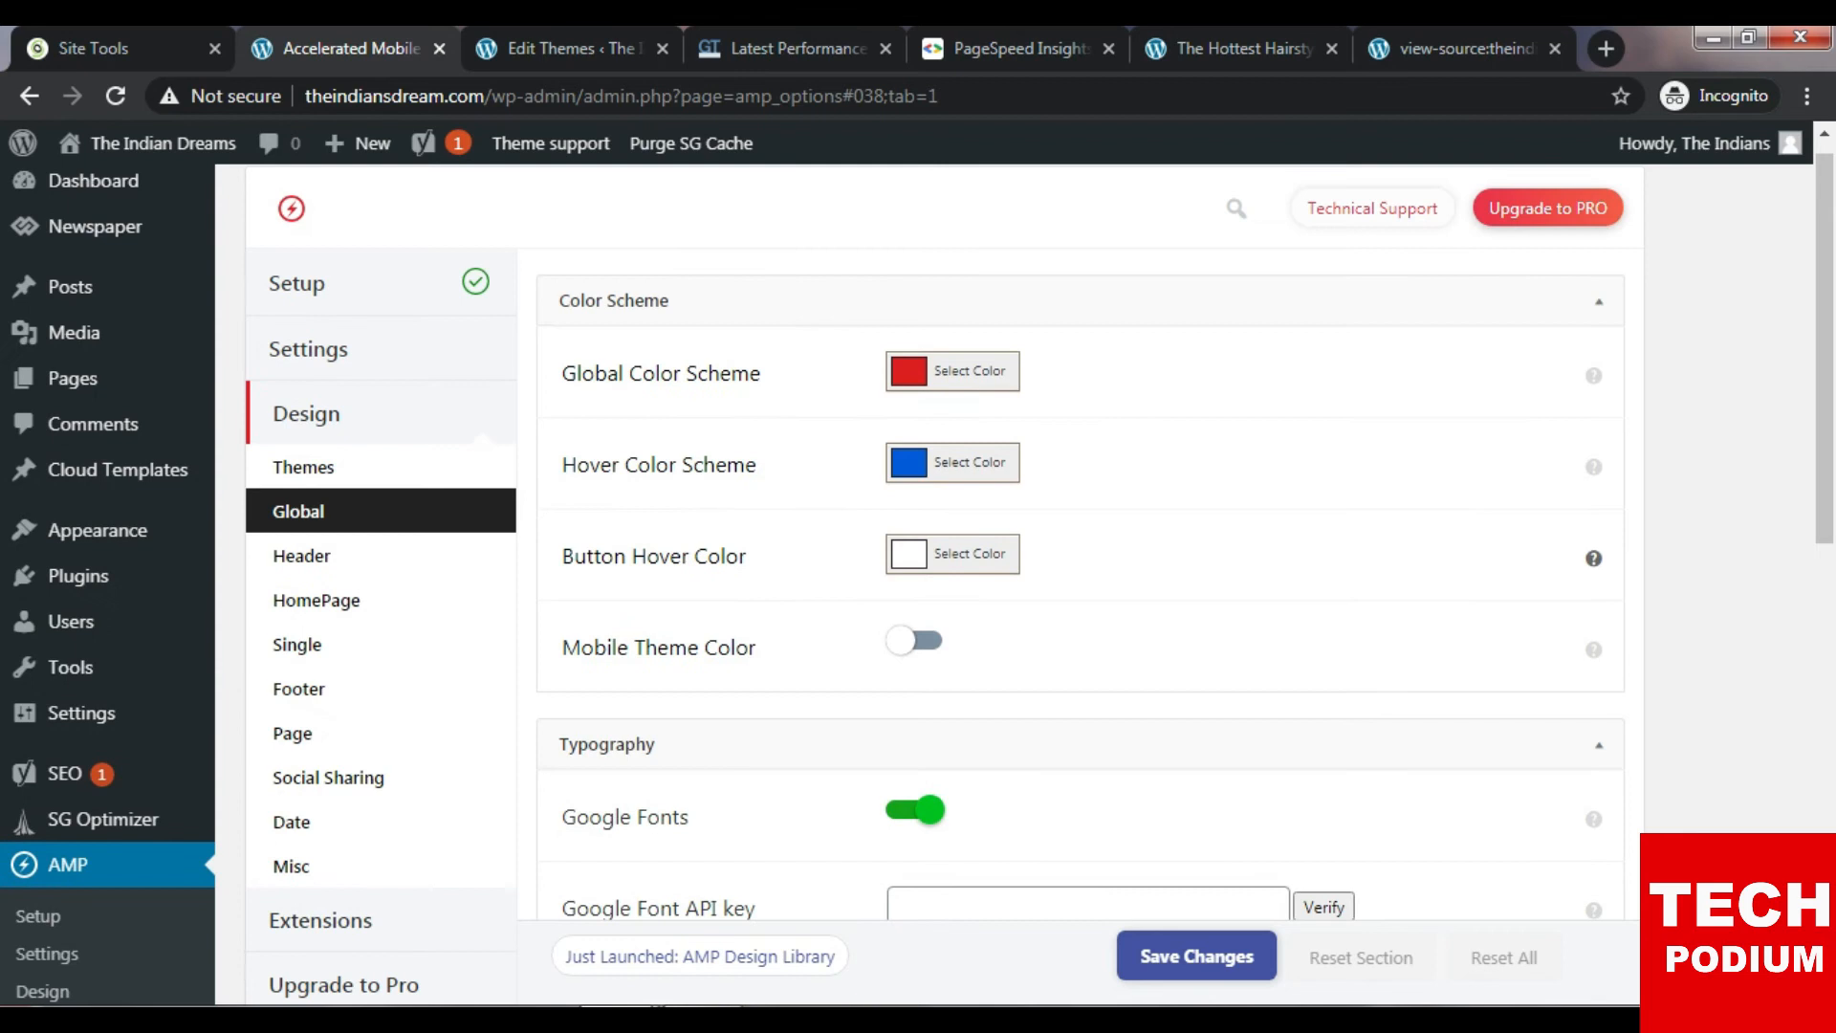
scroll(1594, 558, "up", 1)
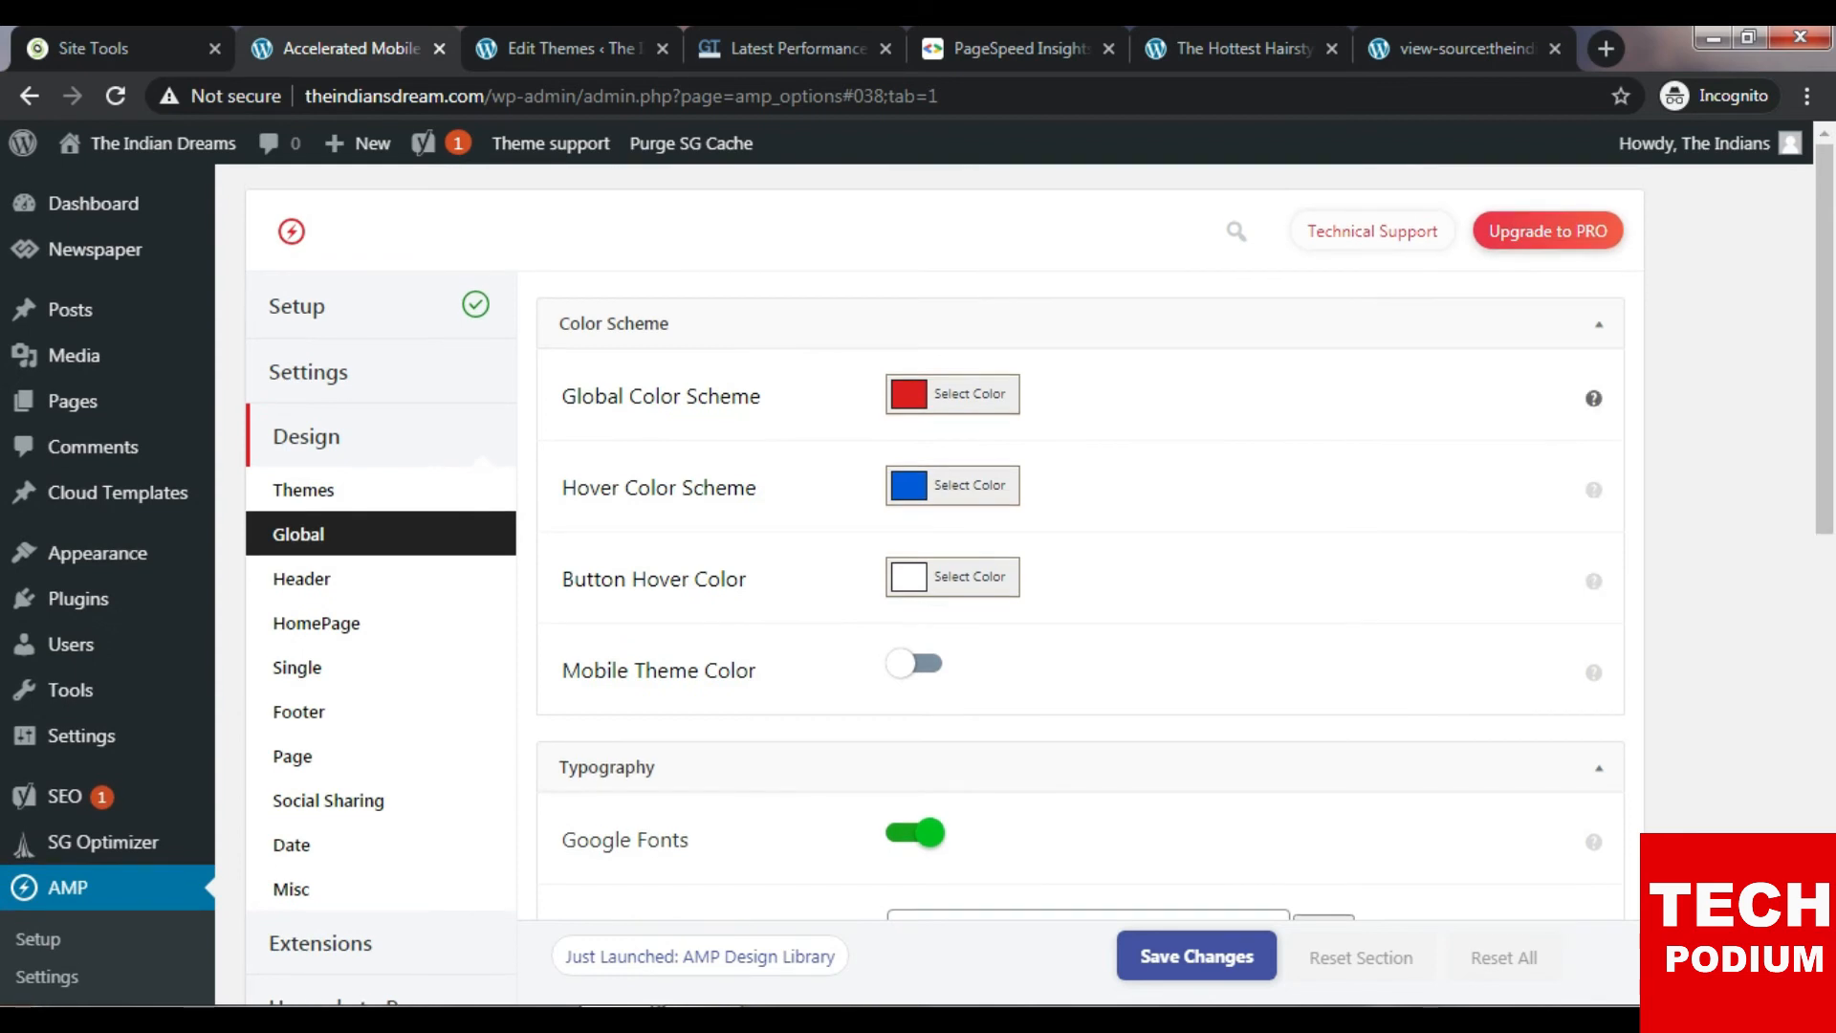
scroll(1593, 536, "down", 2)
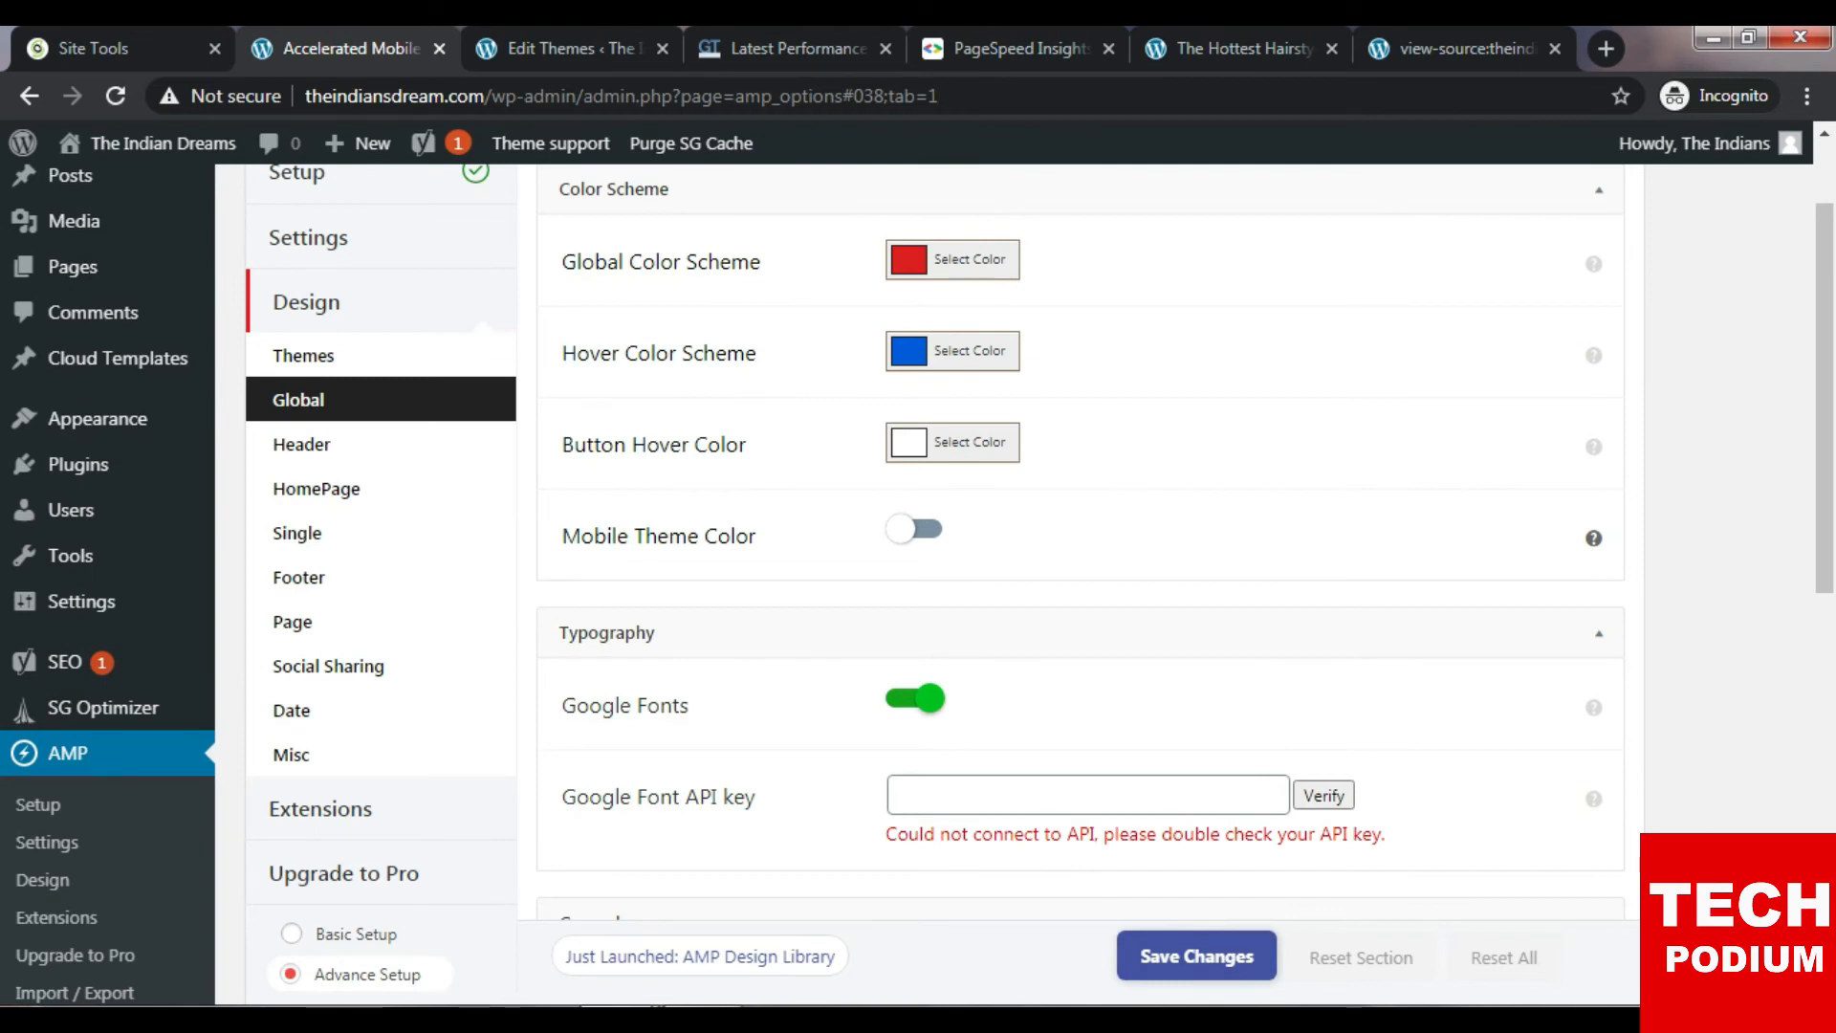
scroll(1594, 535, "down", 3)
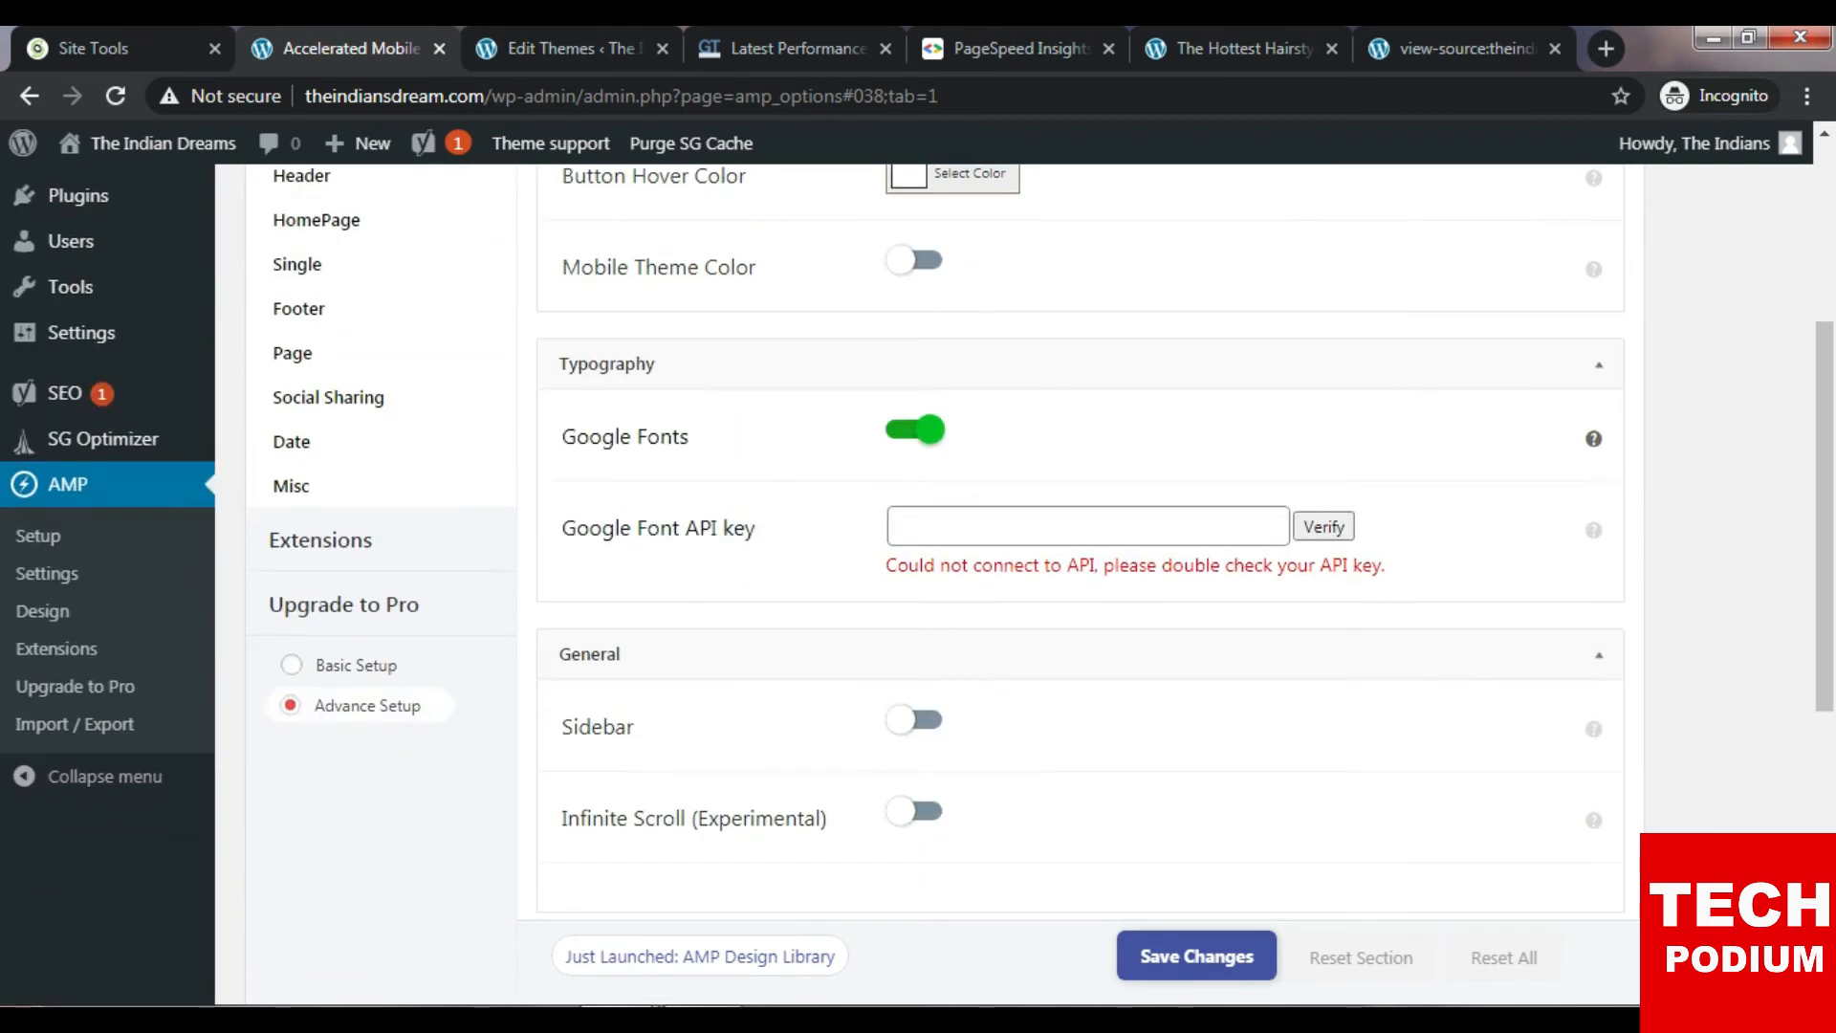
scroll(1593, 479, "down", 3)
scroll(1594, 479, "up", 3)
scroll(1594, 460, "down", 3)
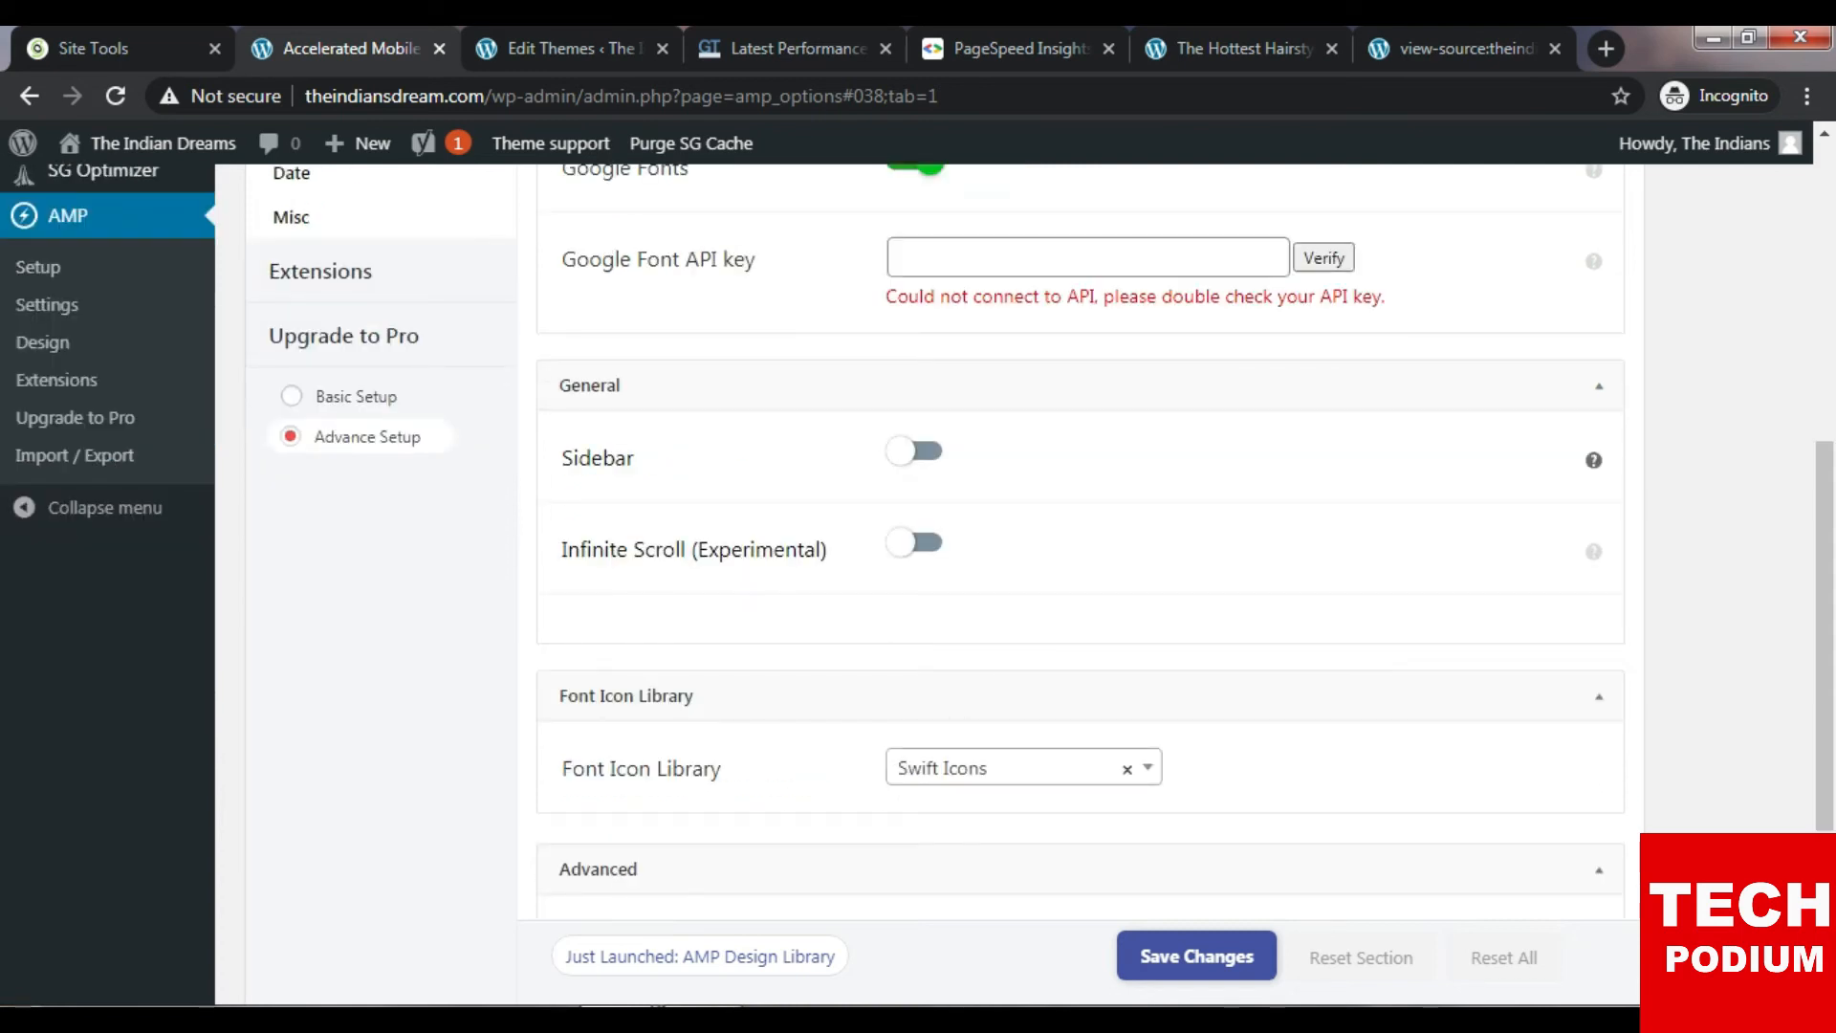
scroll(1593, 552, "down", 4)
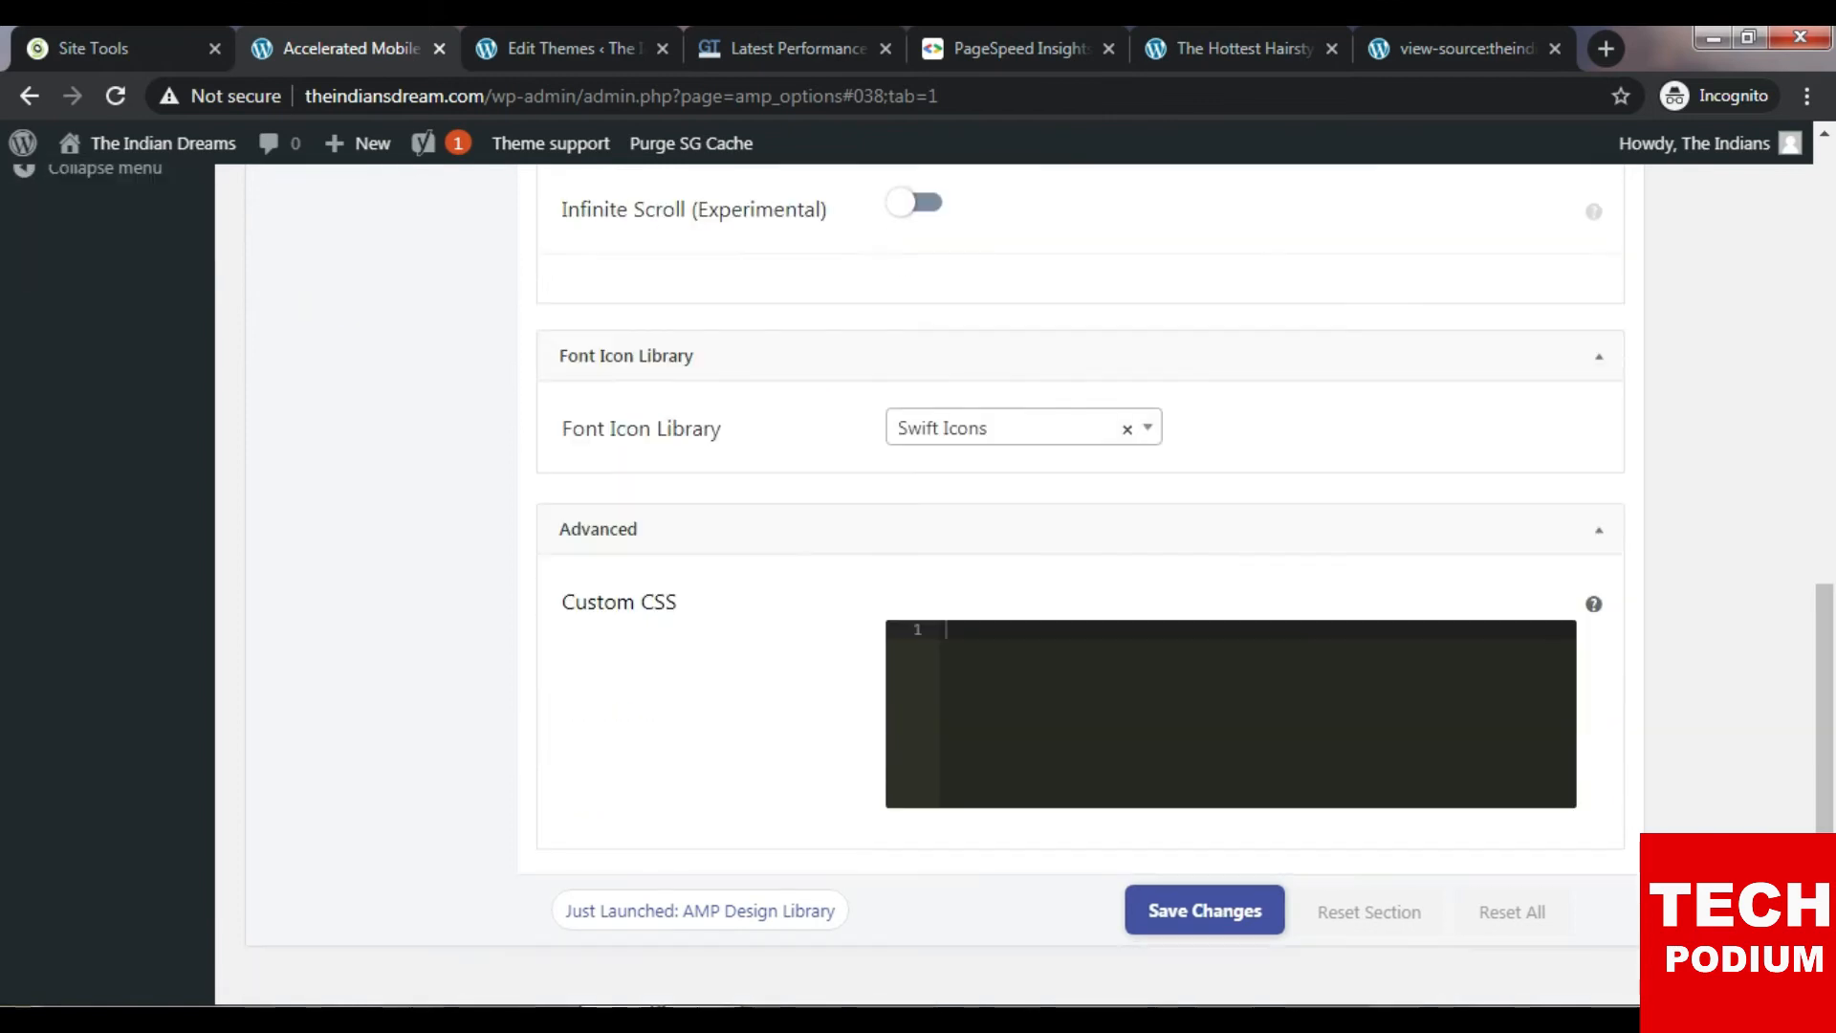
scroll(1594, 584, "down", 1)
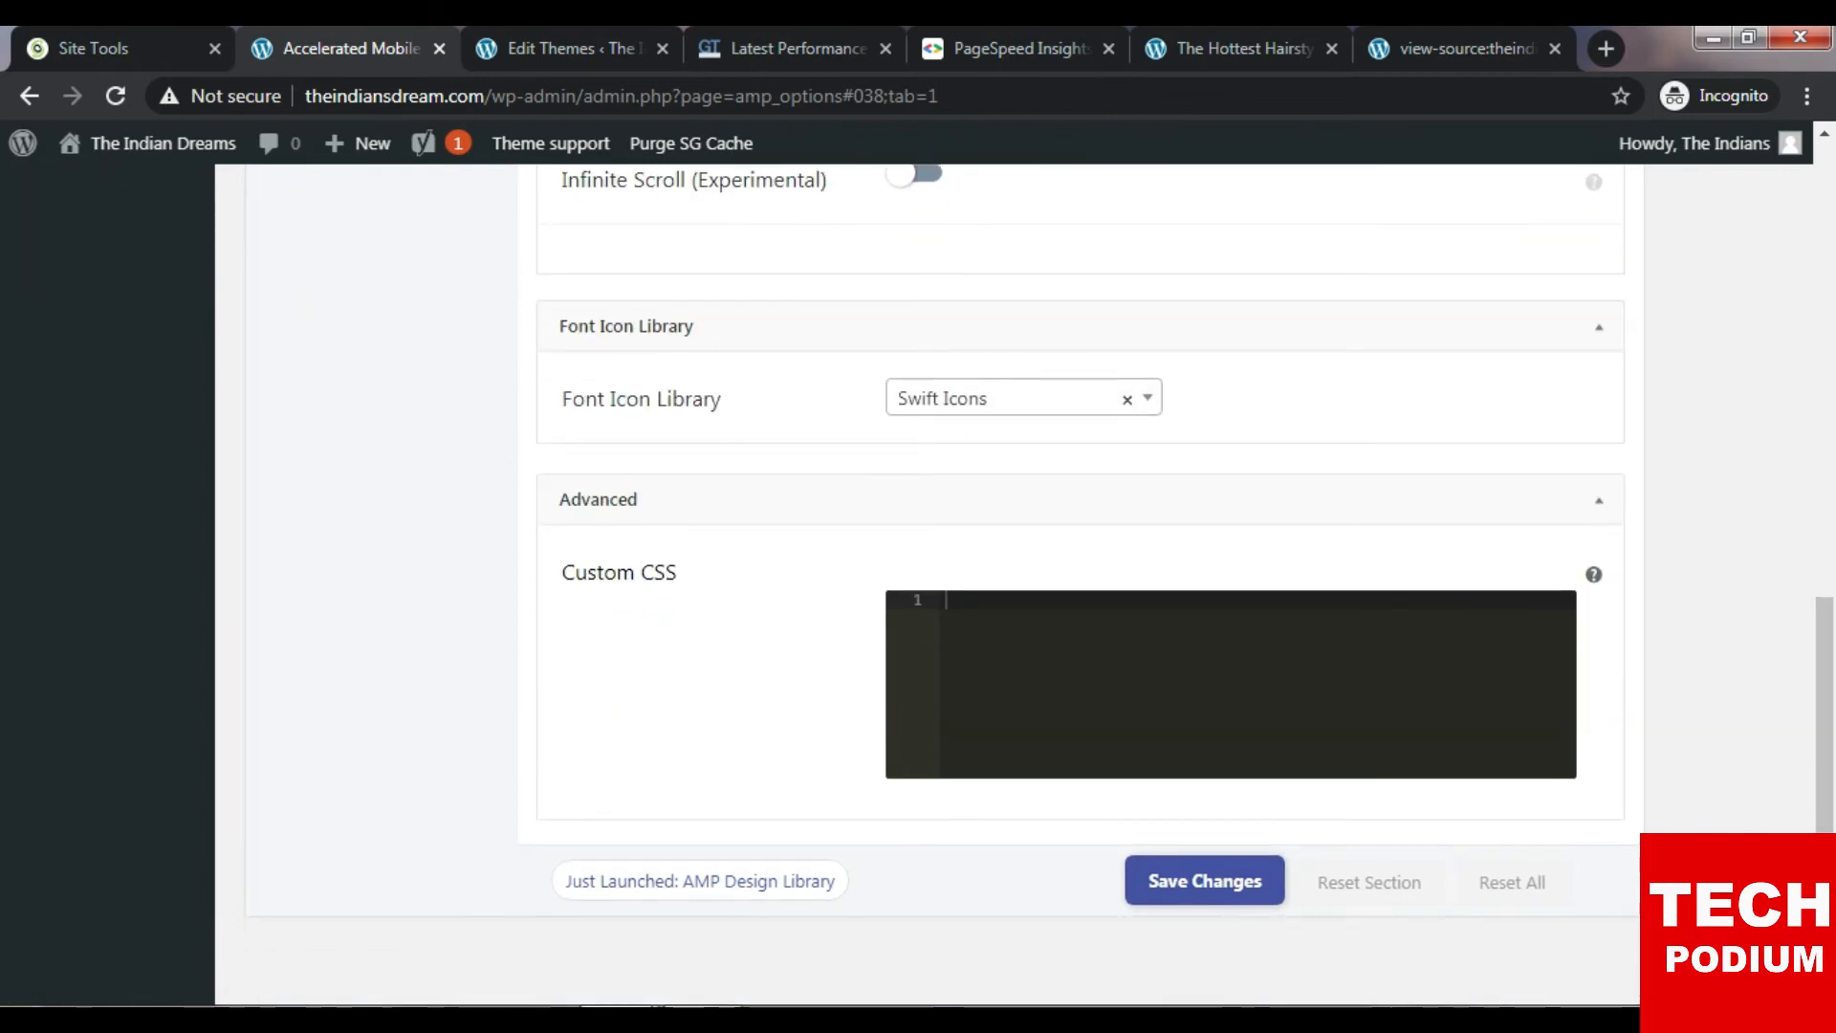
left_click(1204, 881)
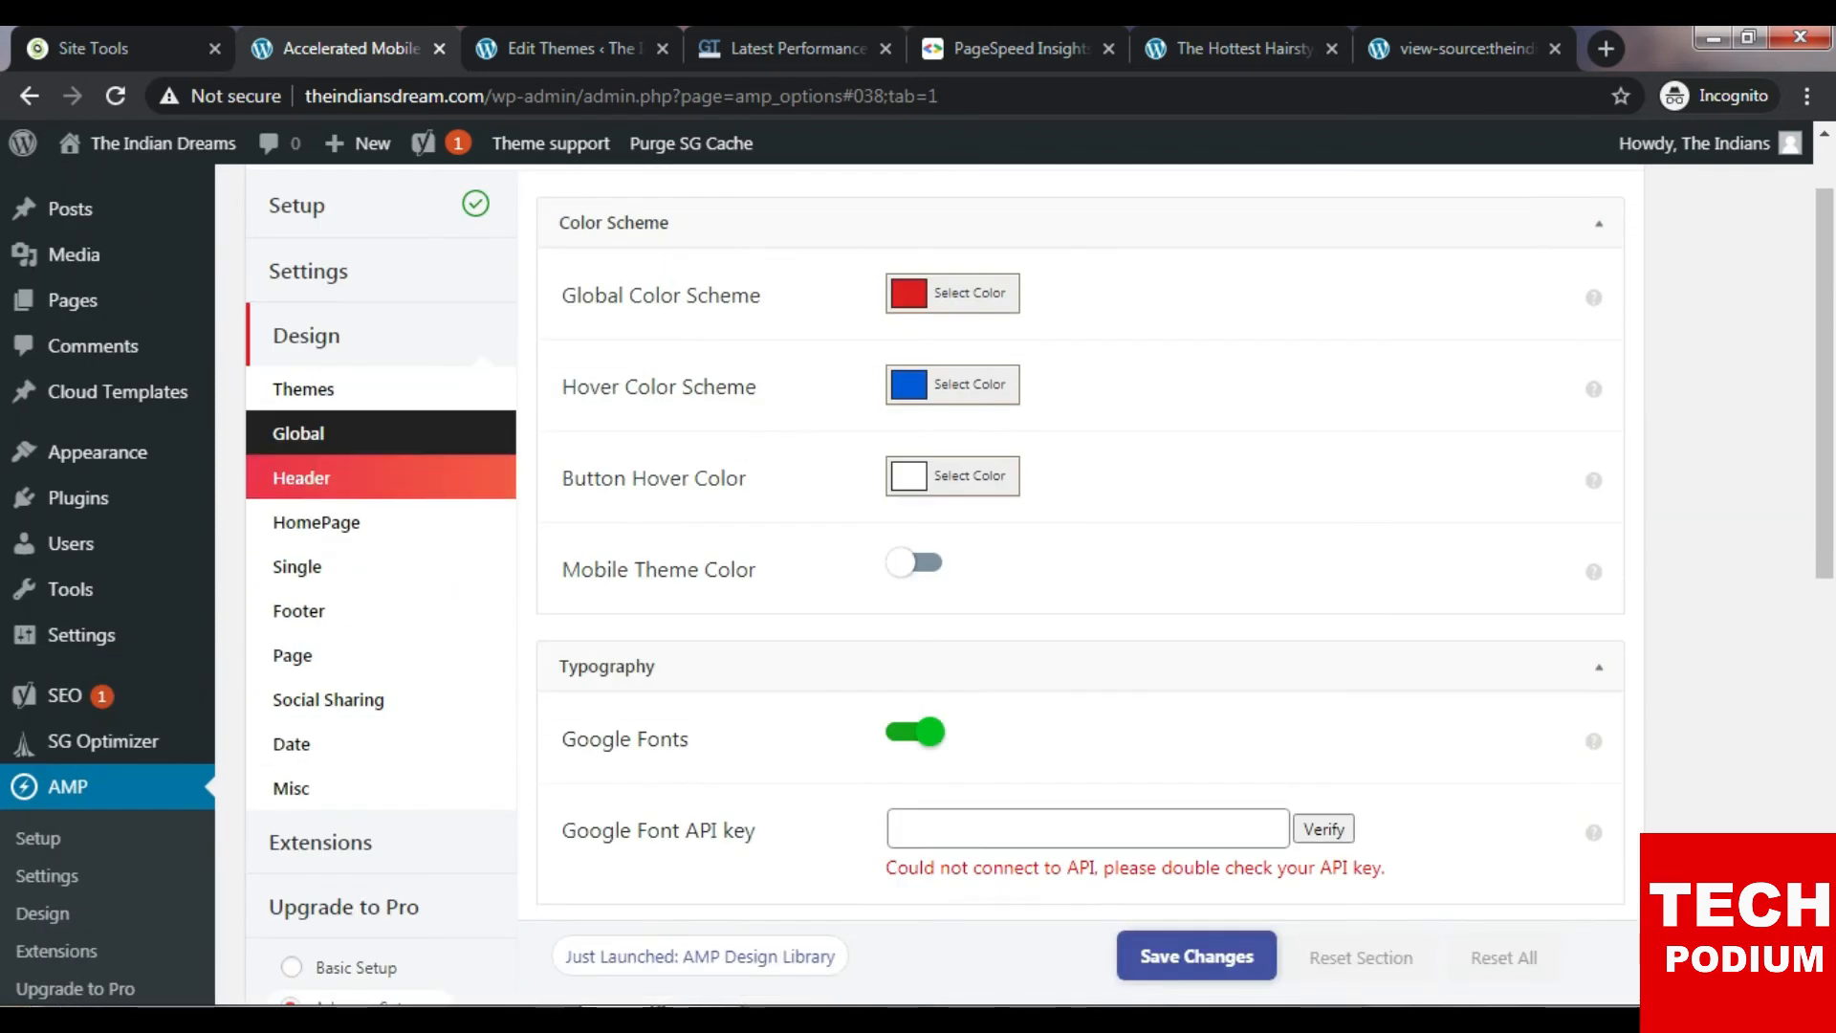
Open the Header design settings, try the second and third header types, and return to the first type with centred logo and search icon.
left_click(301, 477)
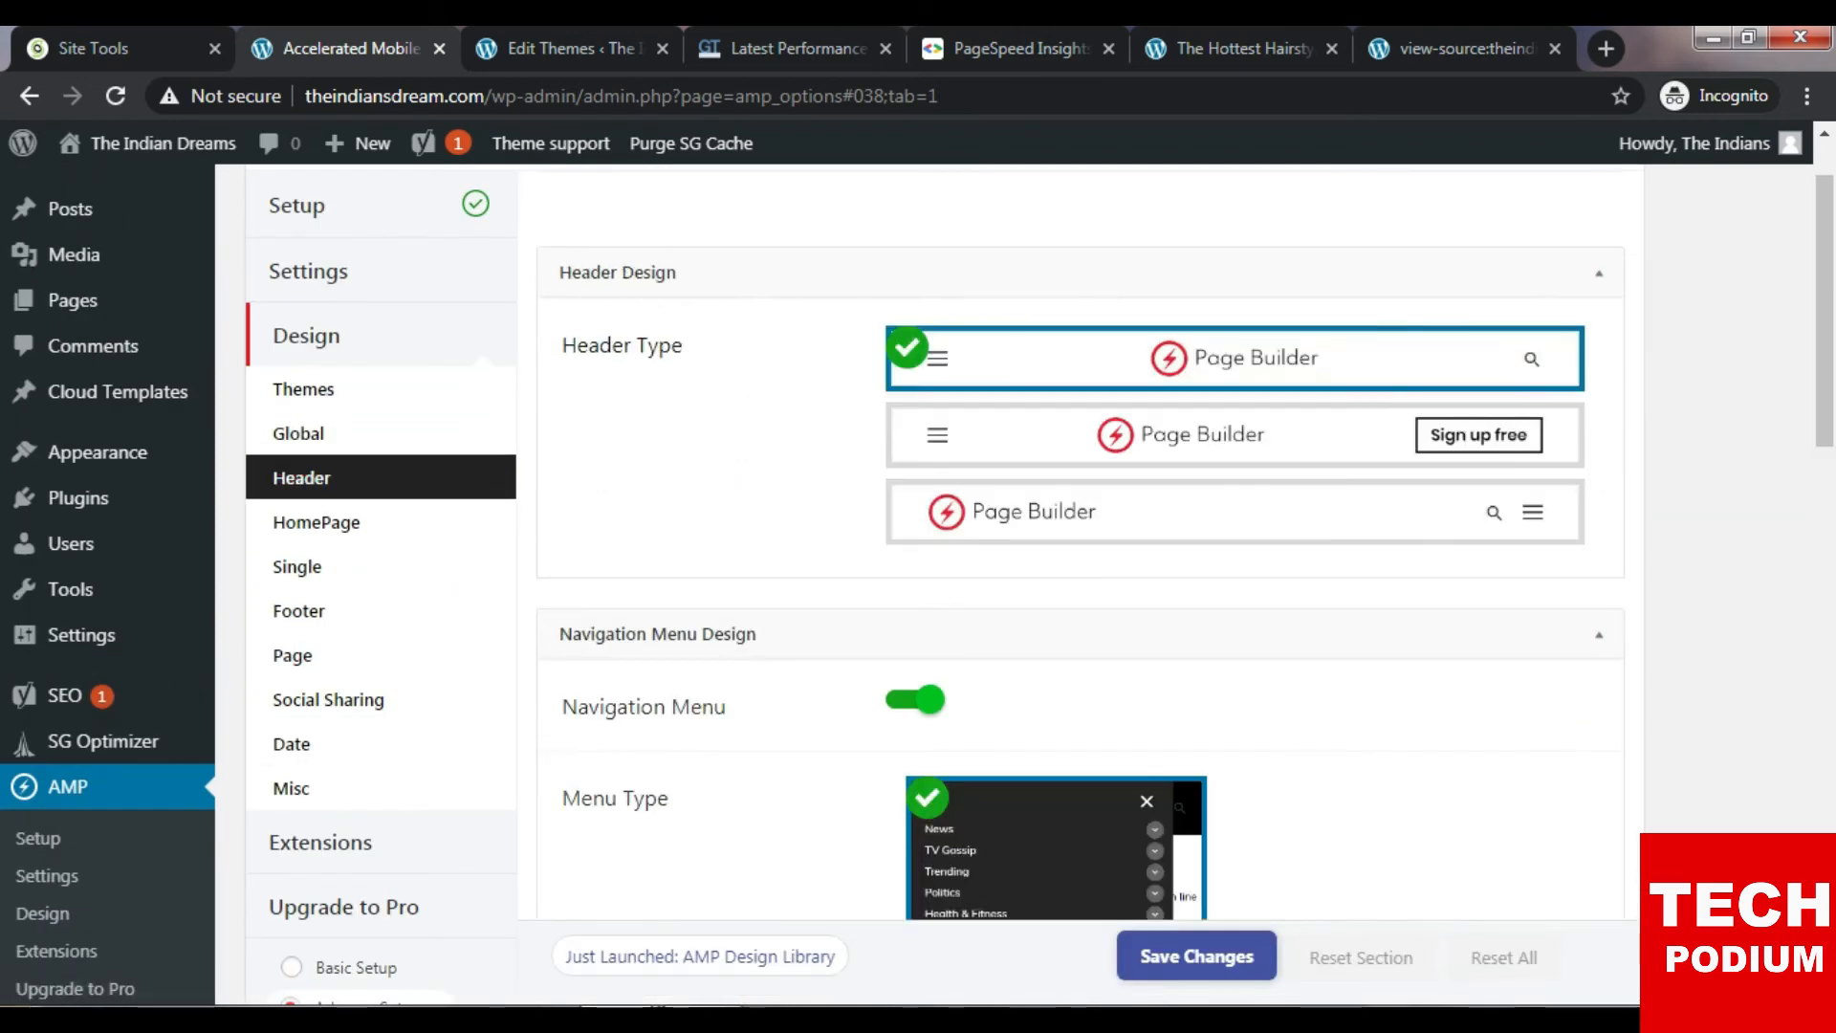
left_click(1235, 435)
left_click(1235, 512)
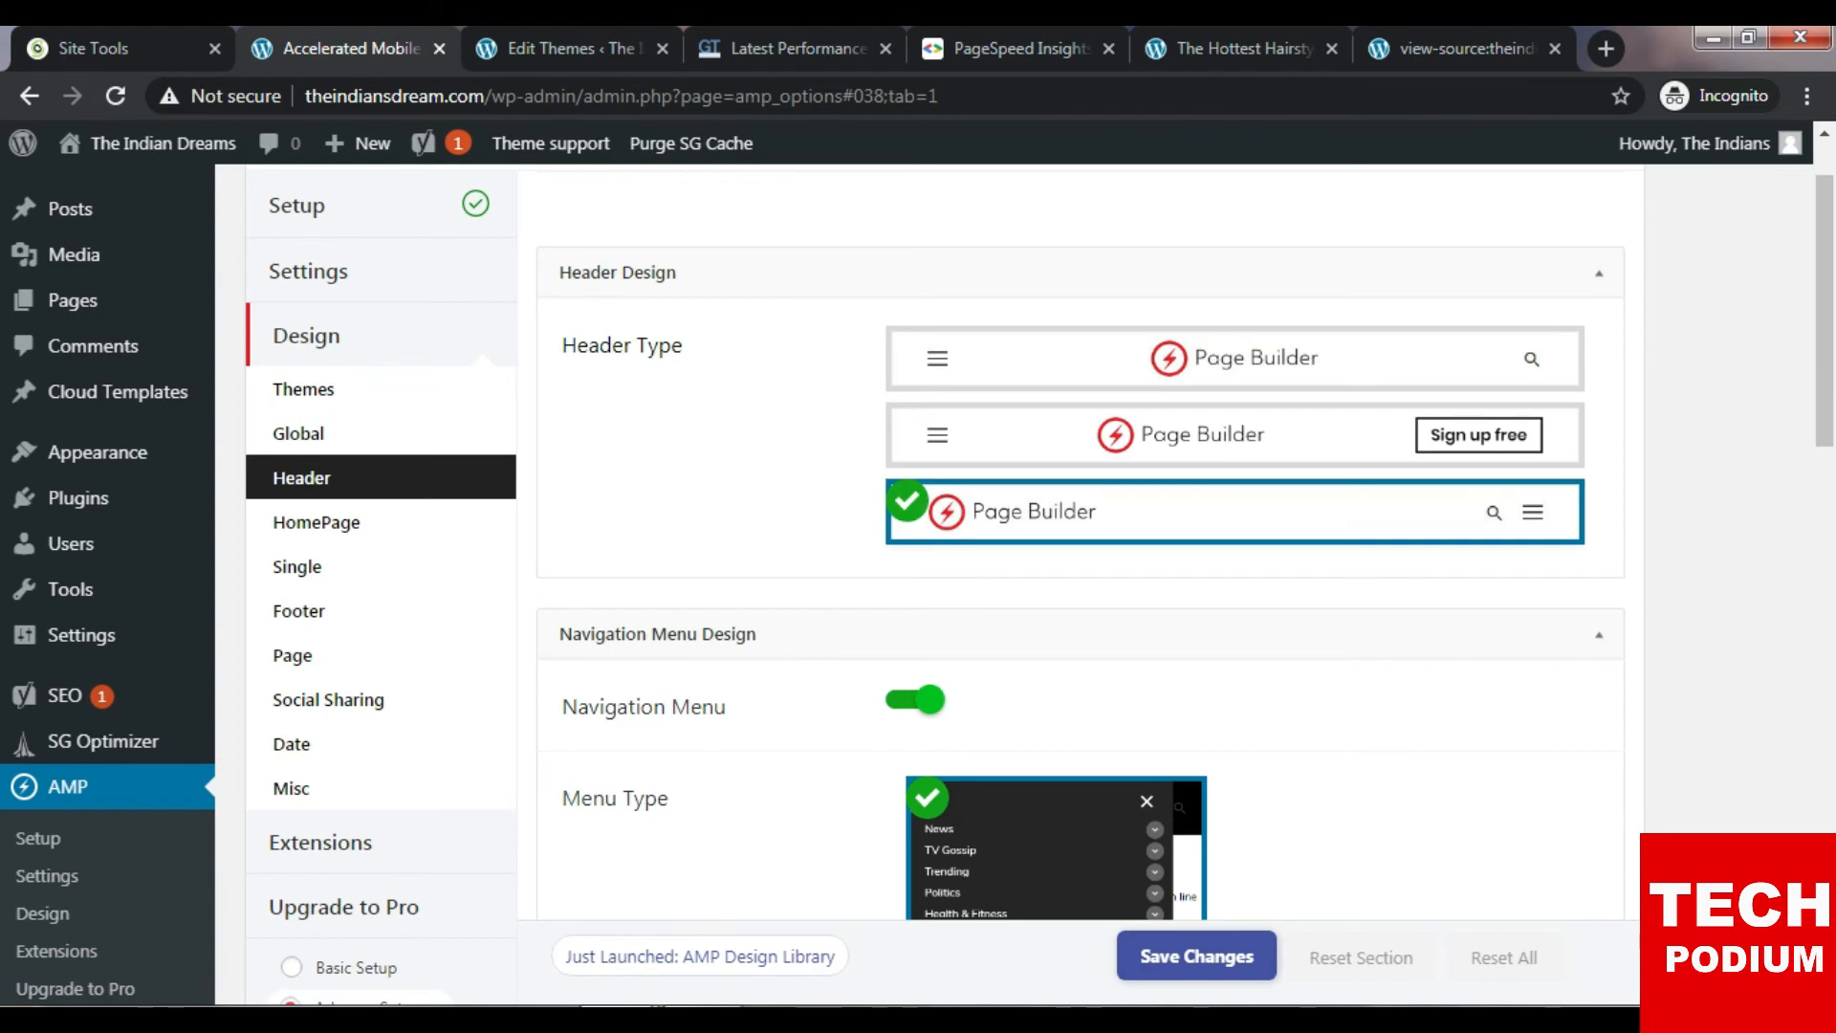
left_click(1235, 359)
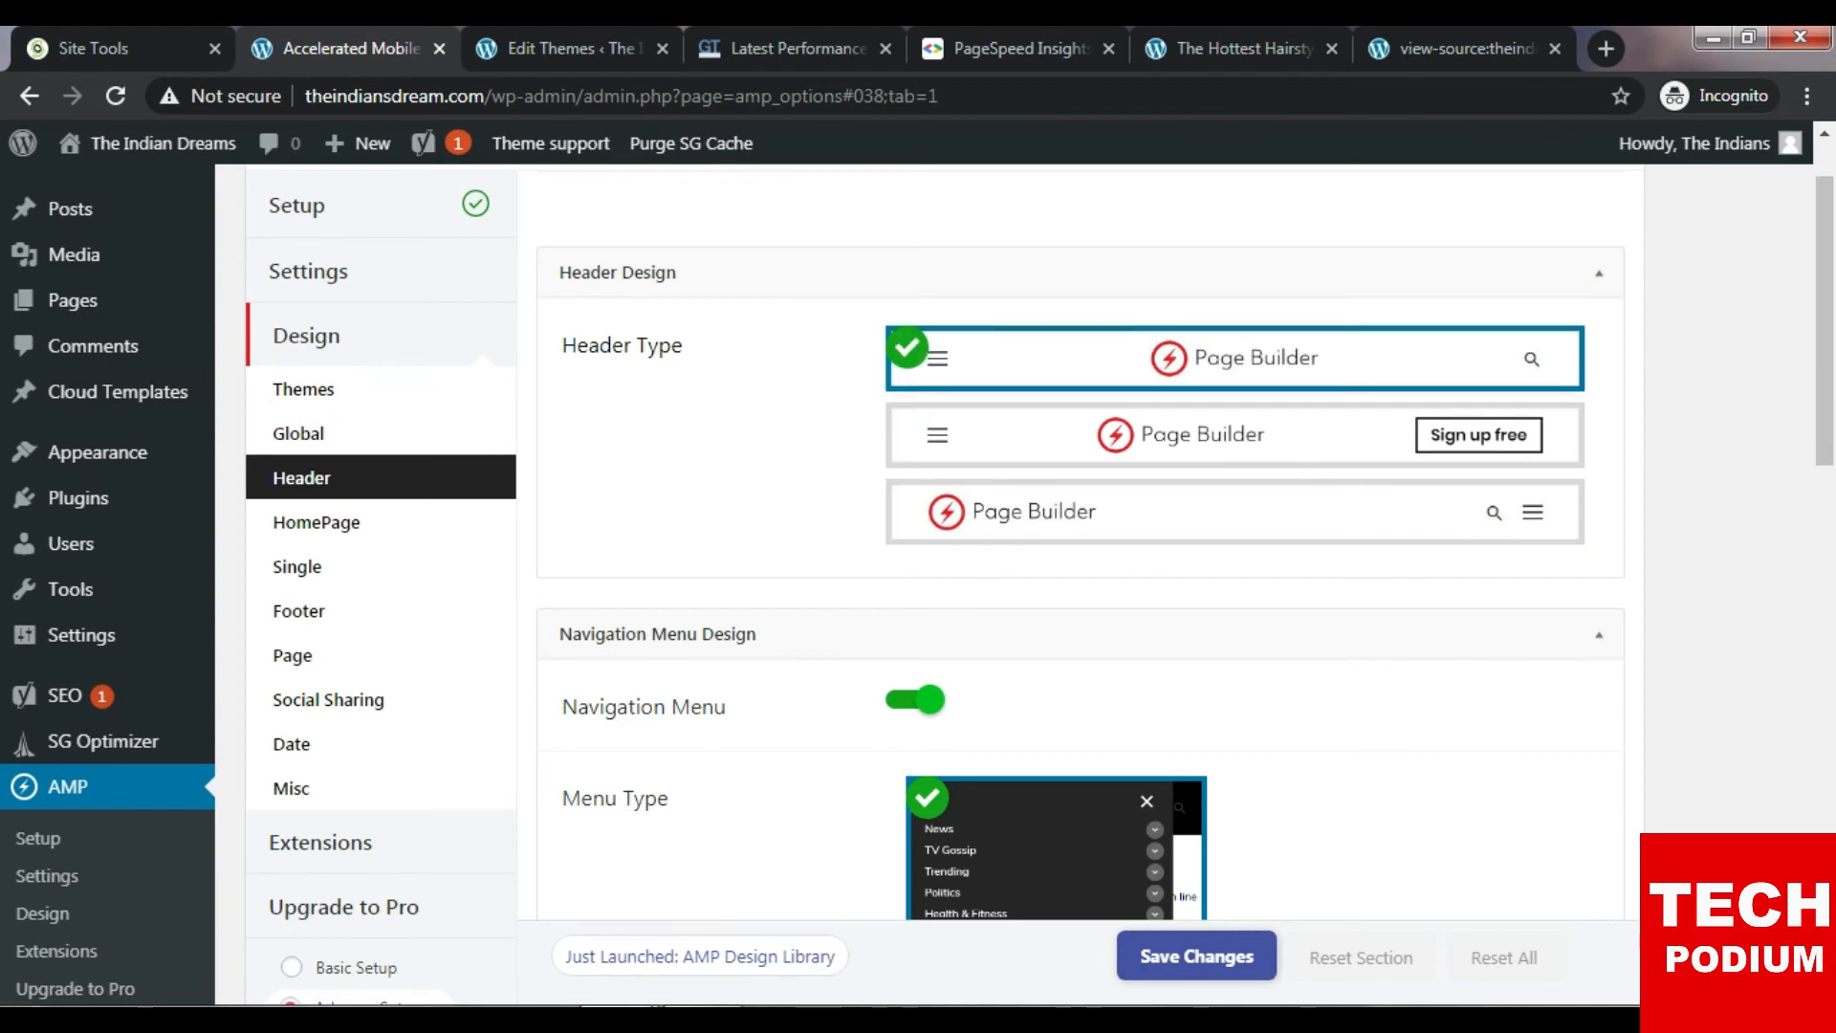
left_click(1235, 435)
left_click(1235, 511)
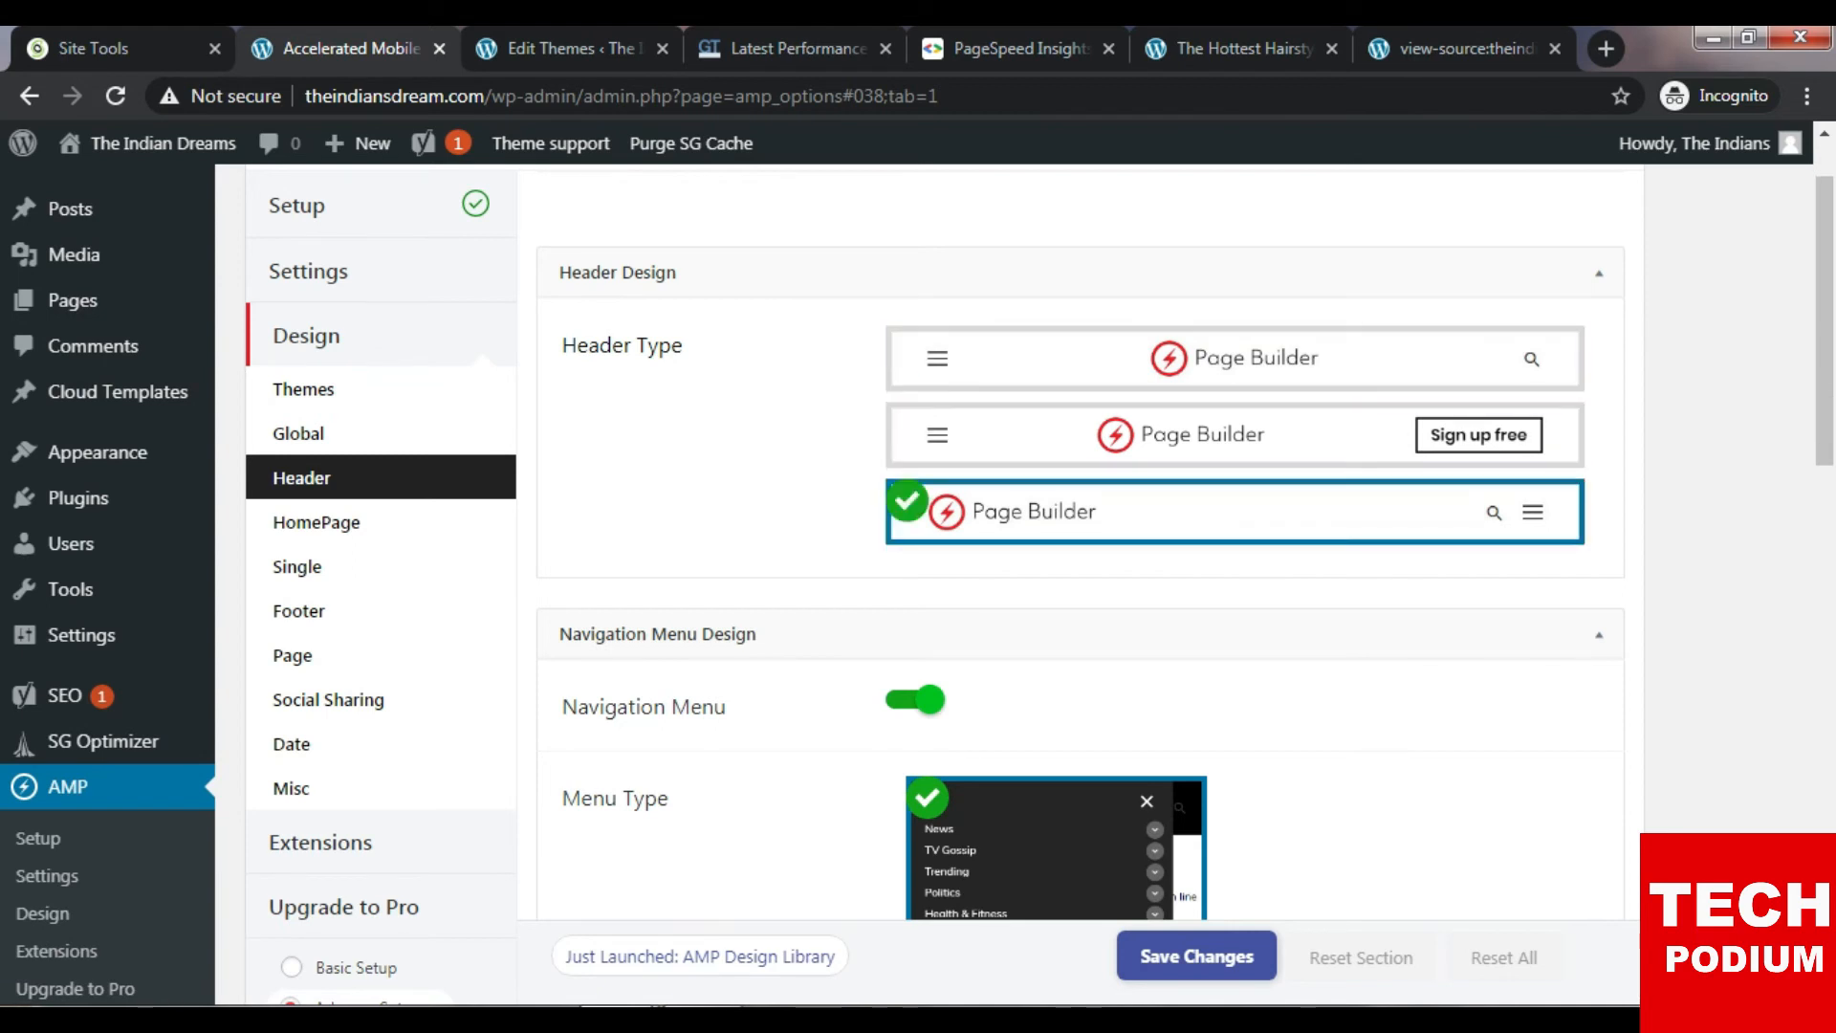
left_click(1235, 359)
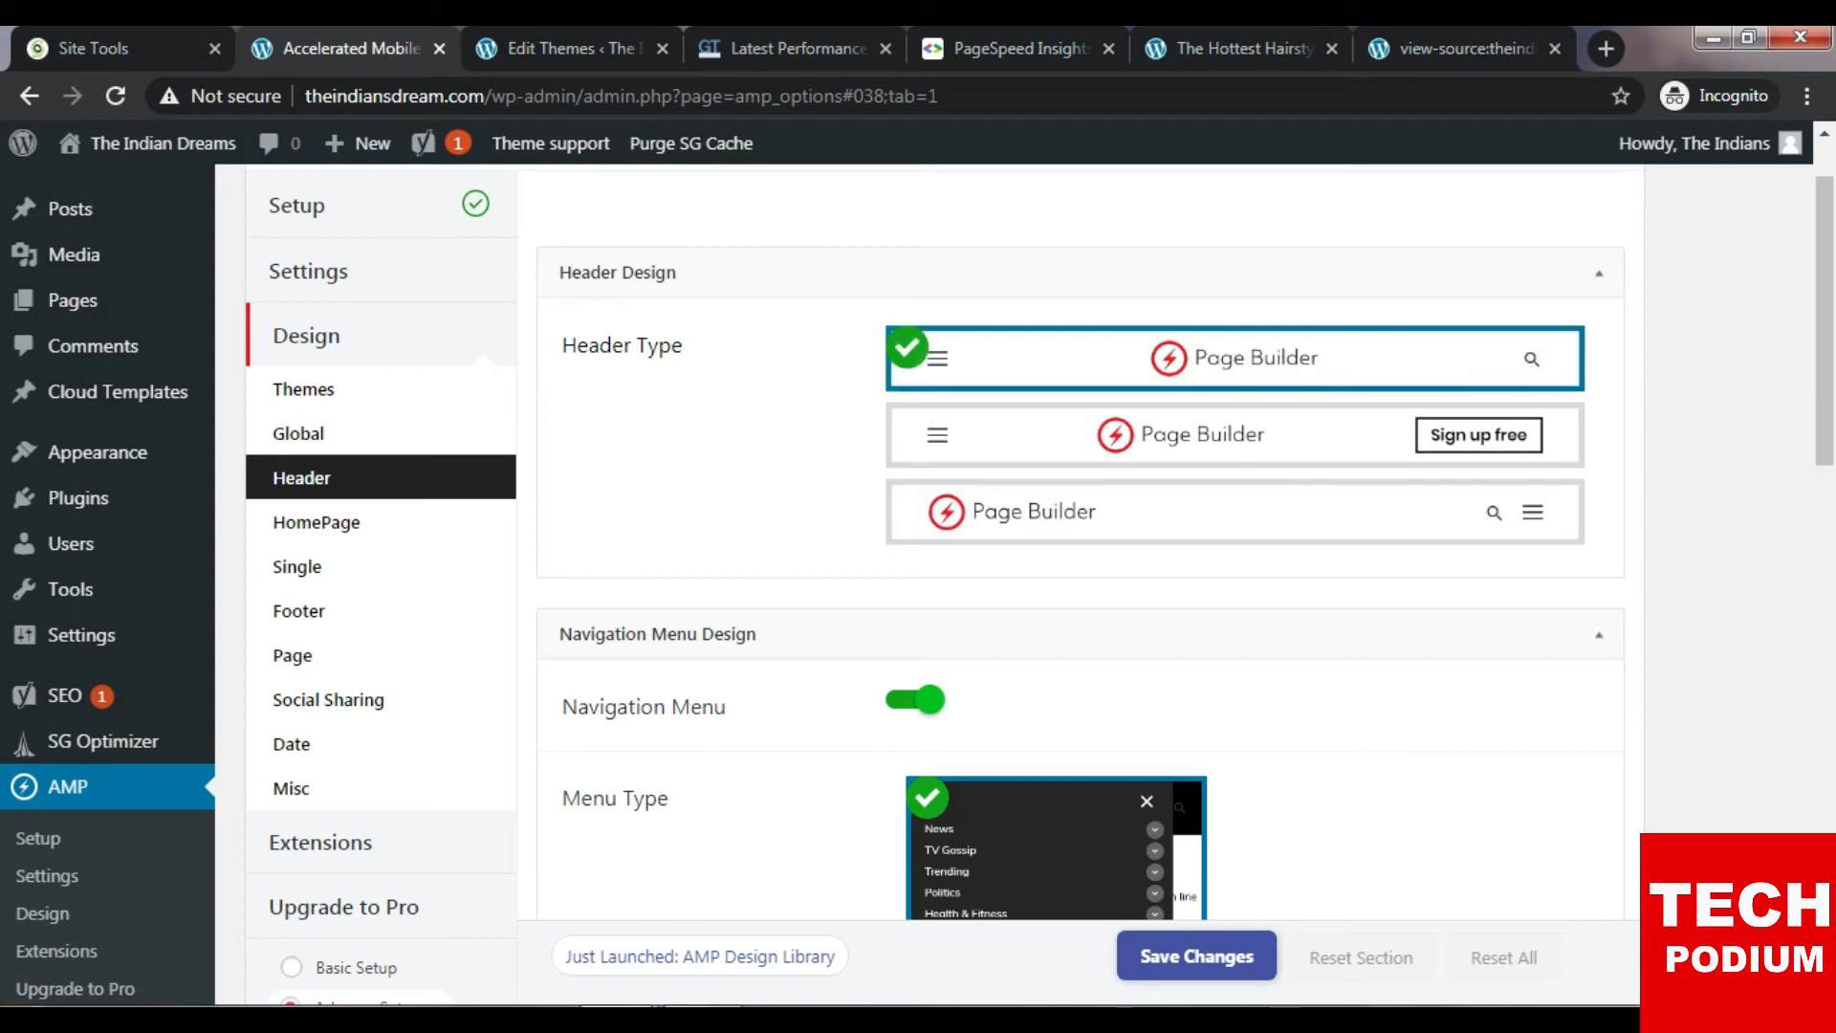
Review the navigation menu, alternative menu, header settings and advanced header options, and save the header configuration.
scroll(1235, 359, "down", 2)
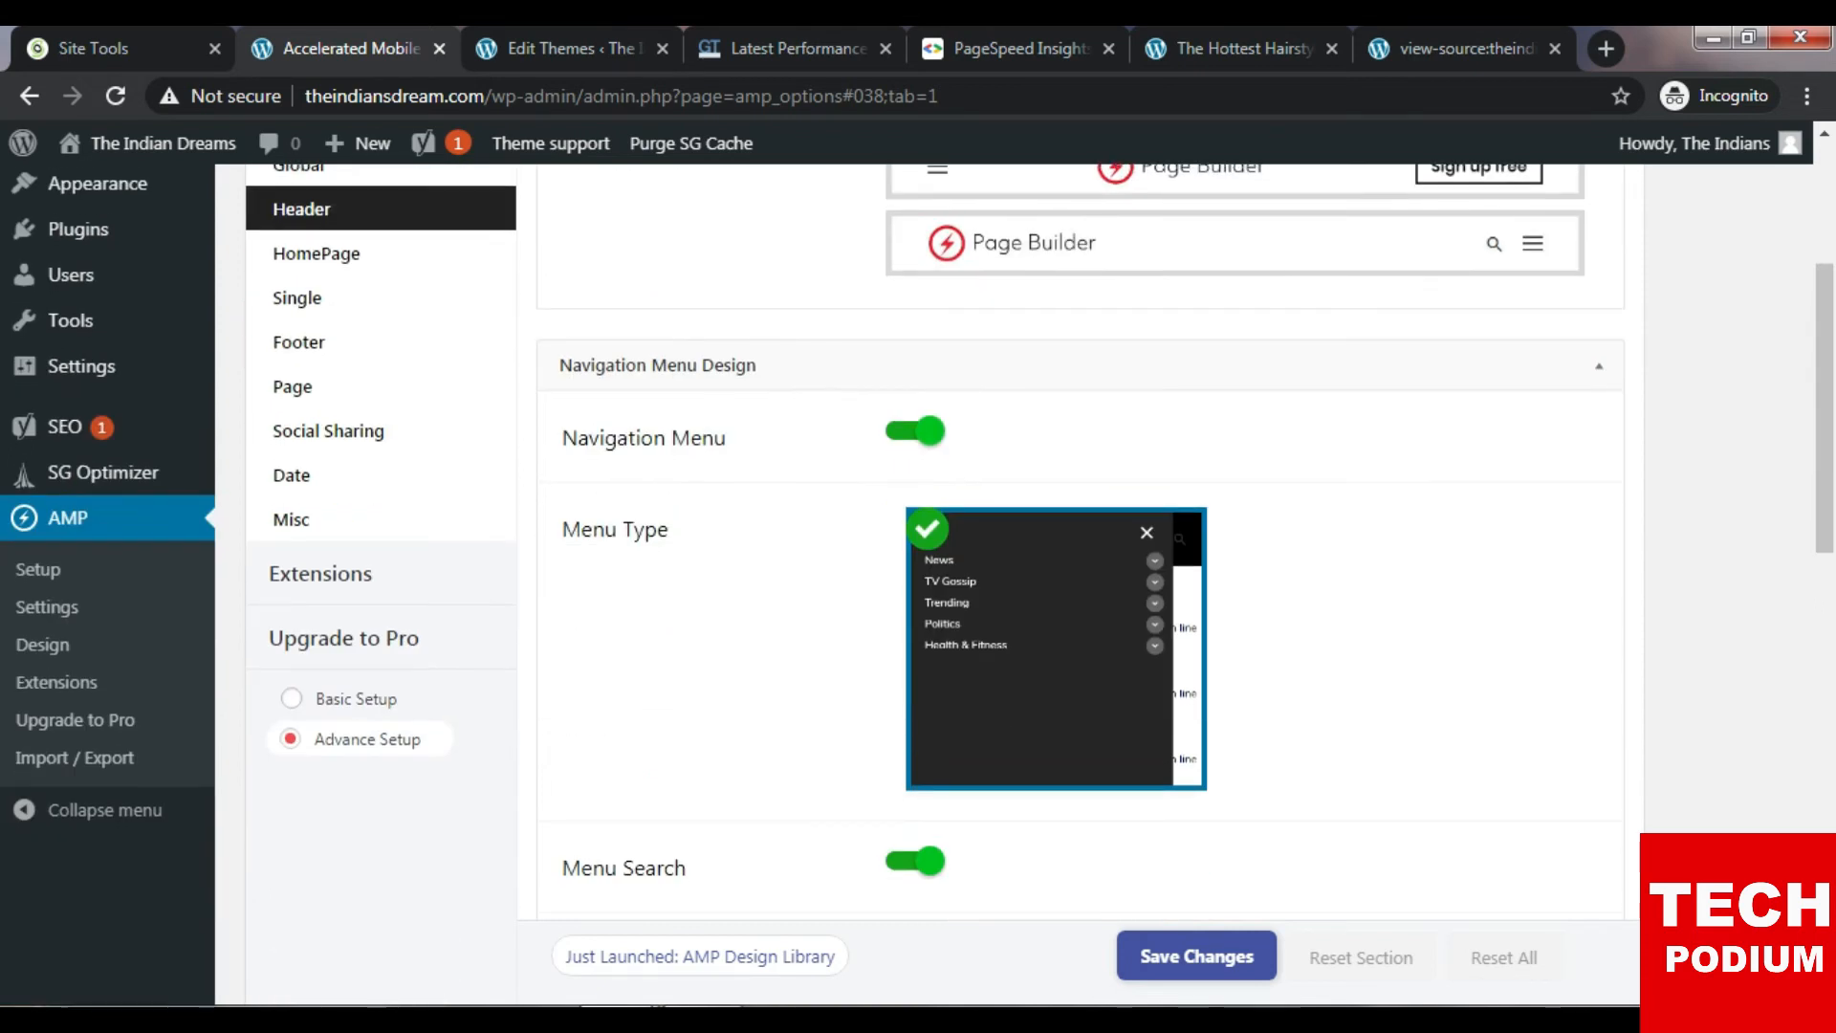
scroll(1081, 535, "down", 2)
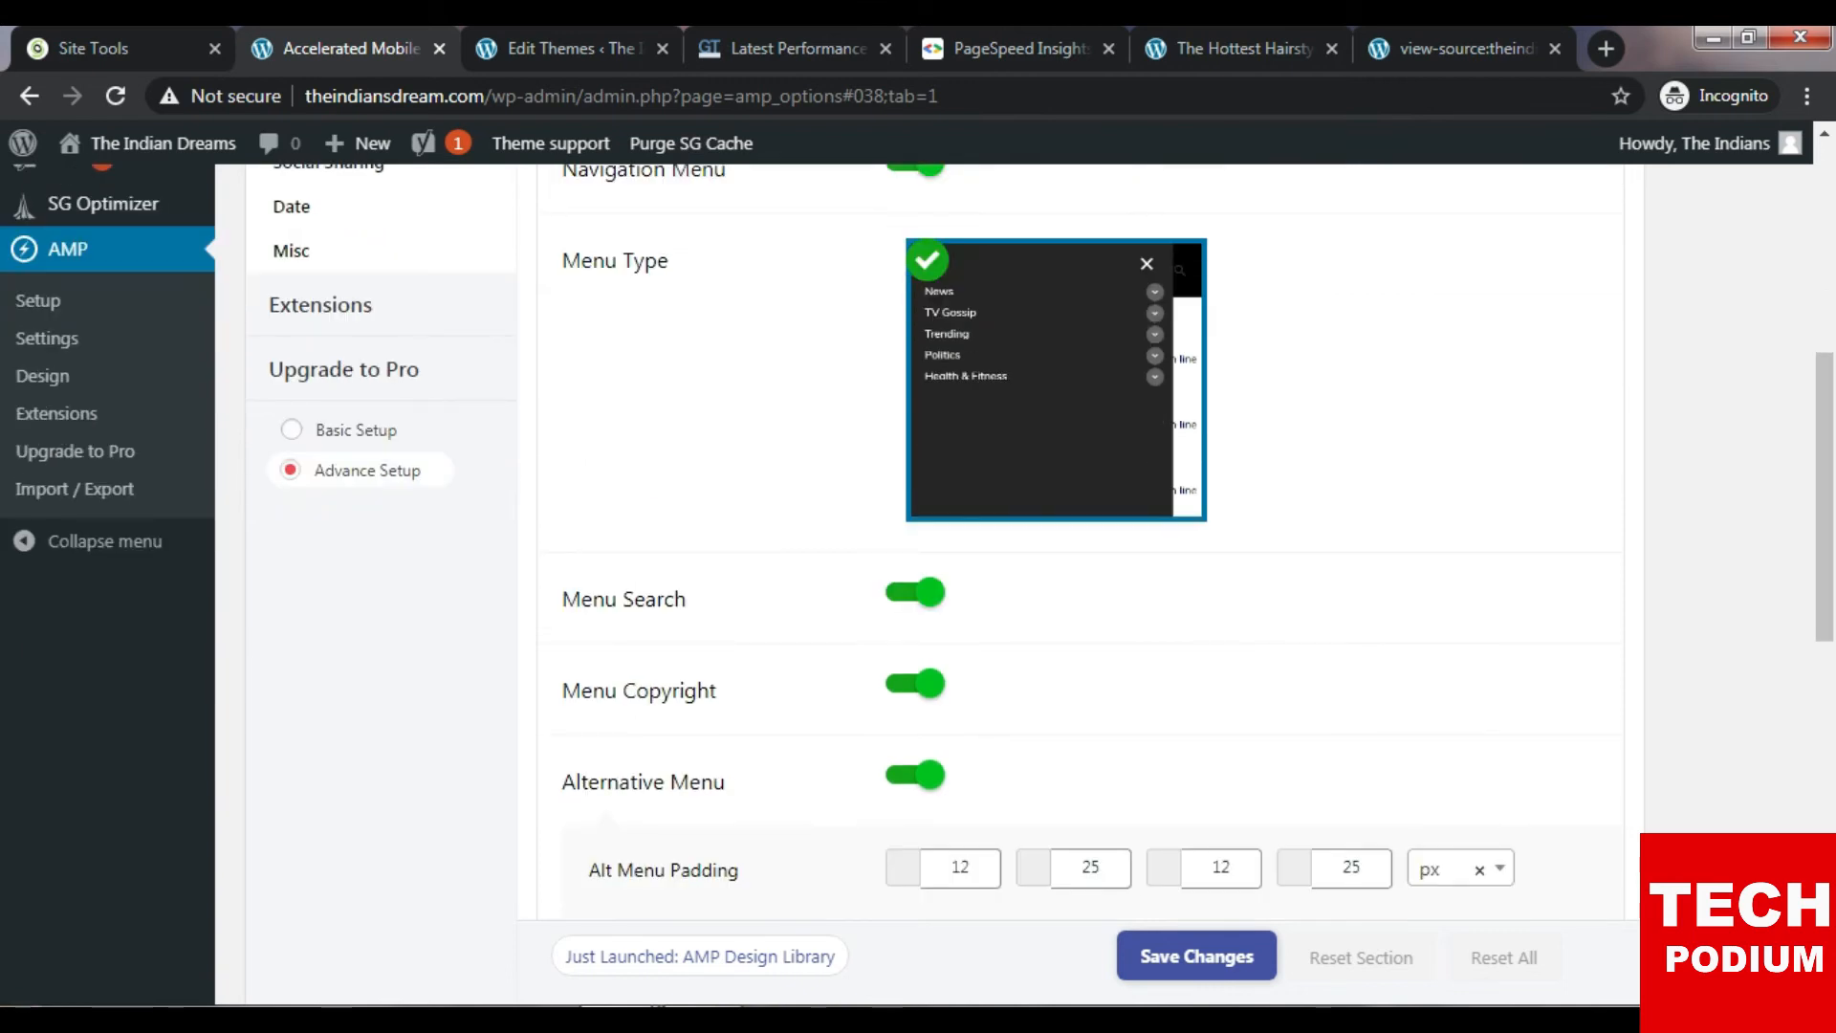
scroll(1081, 536, "down", 1)
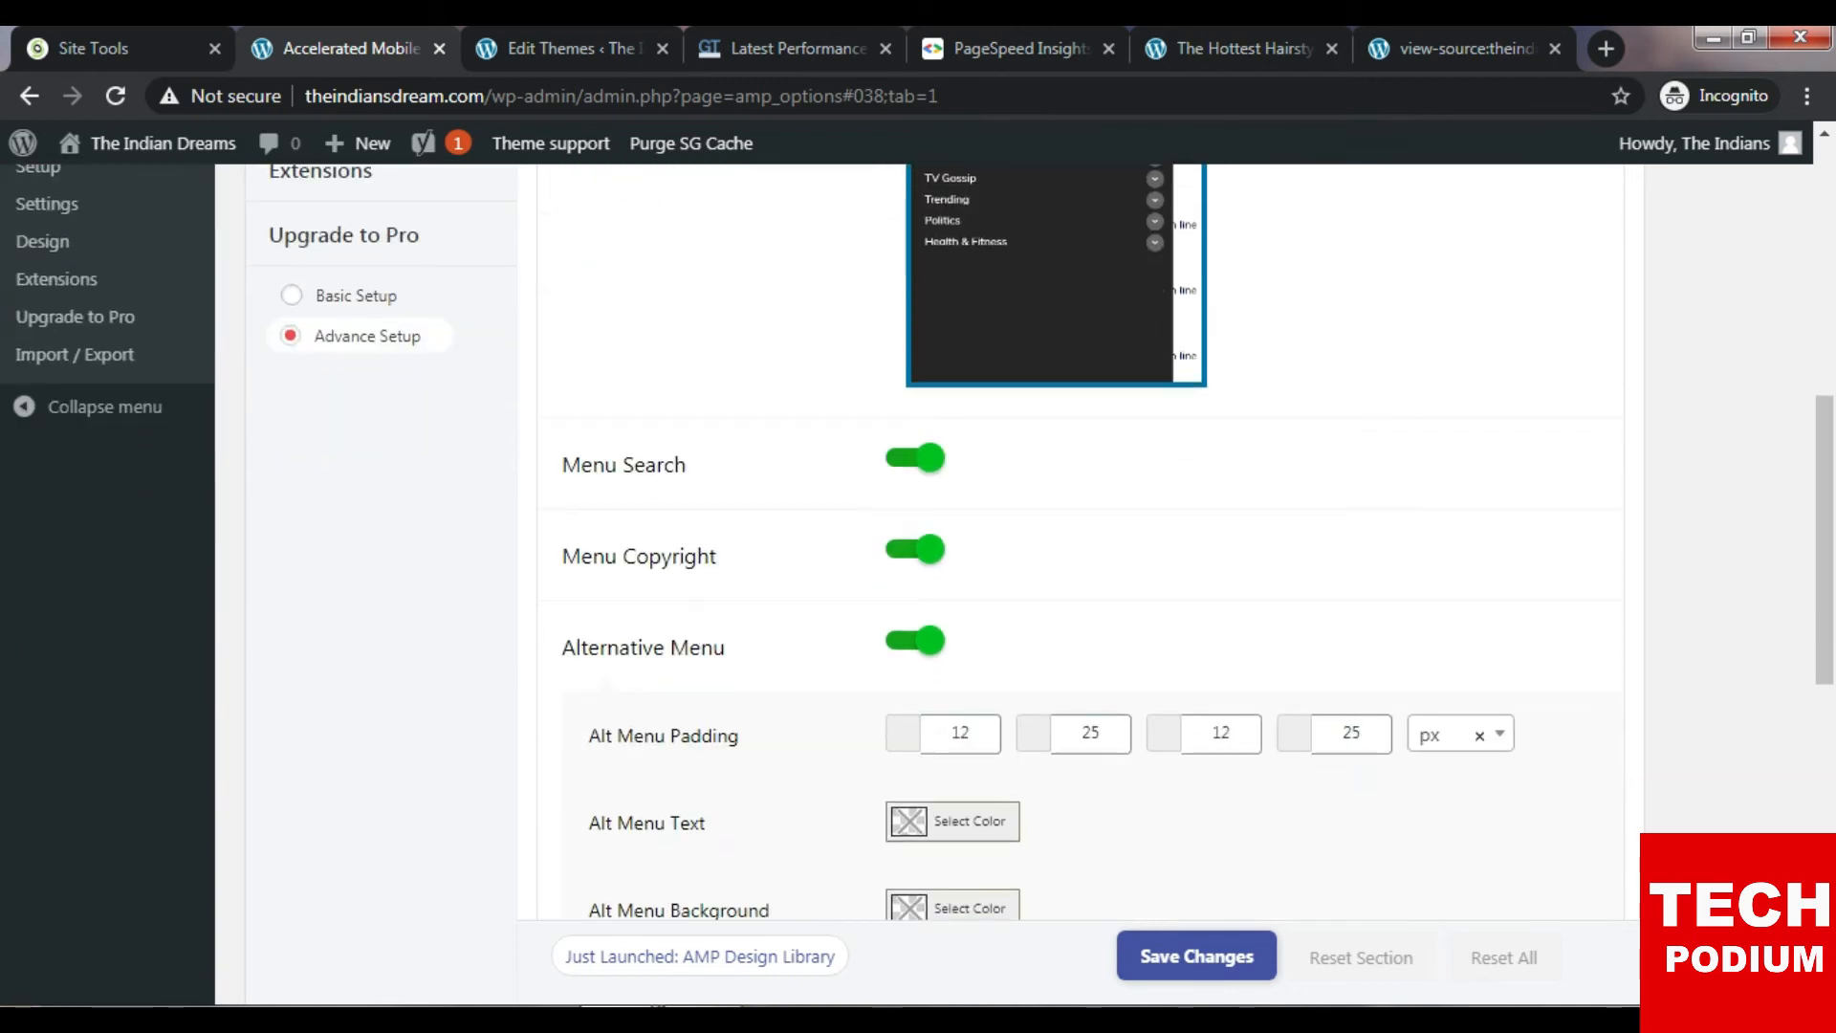
scroll(1081, 536, "down", 3)
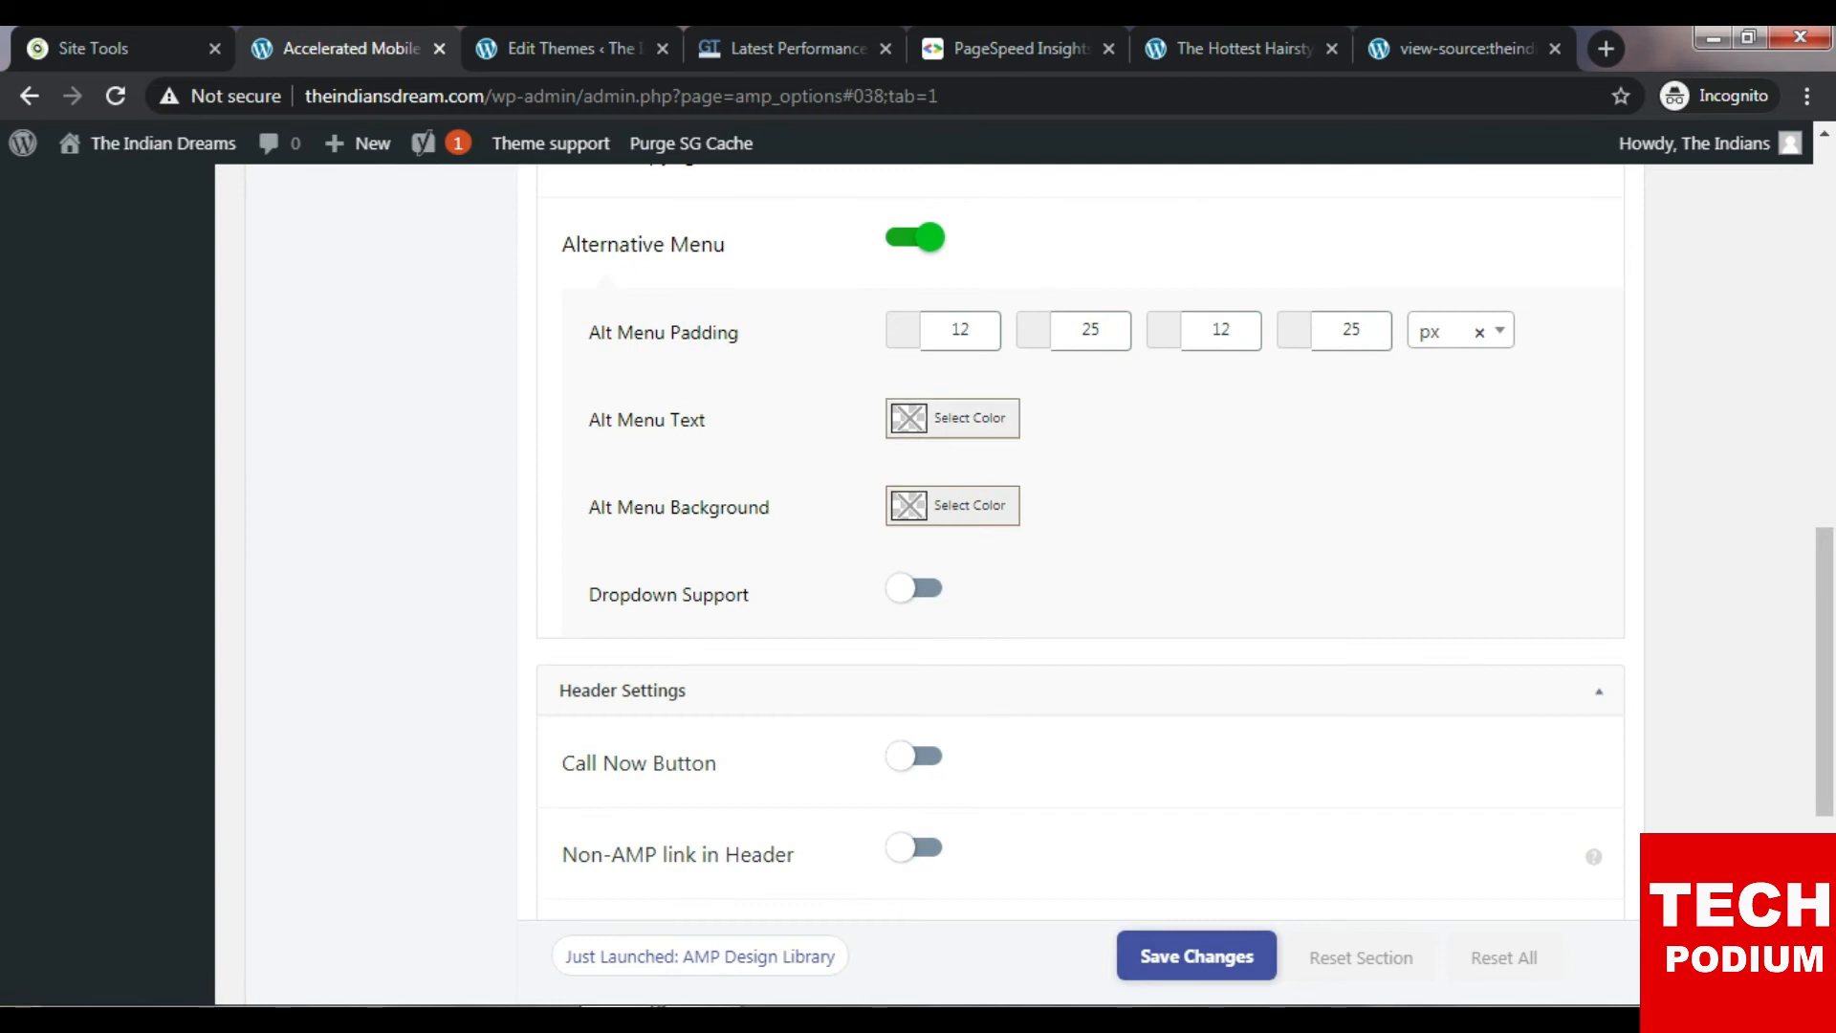
scroll(1081, 536, "down", 3)
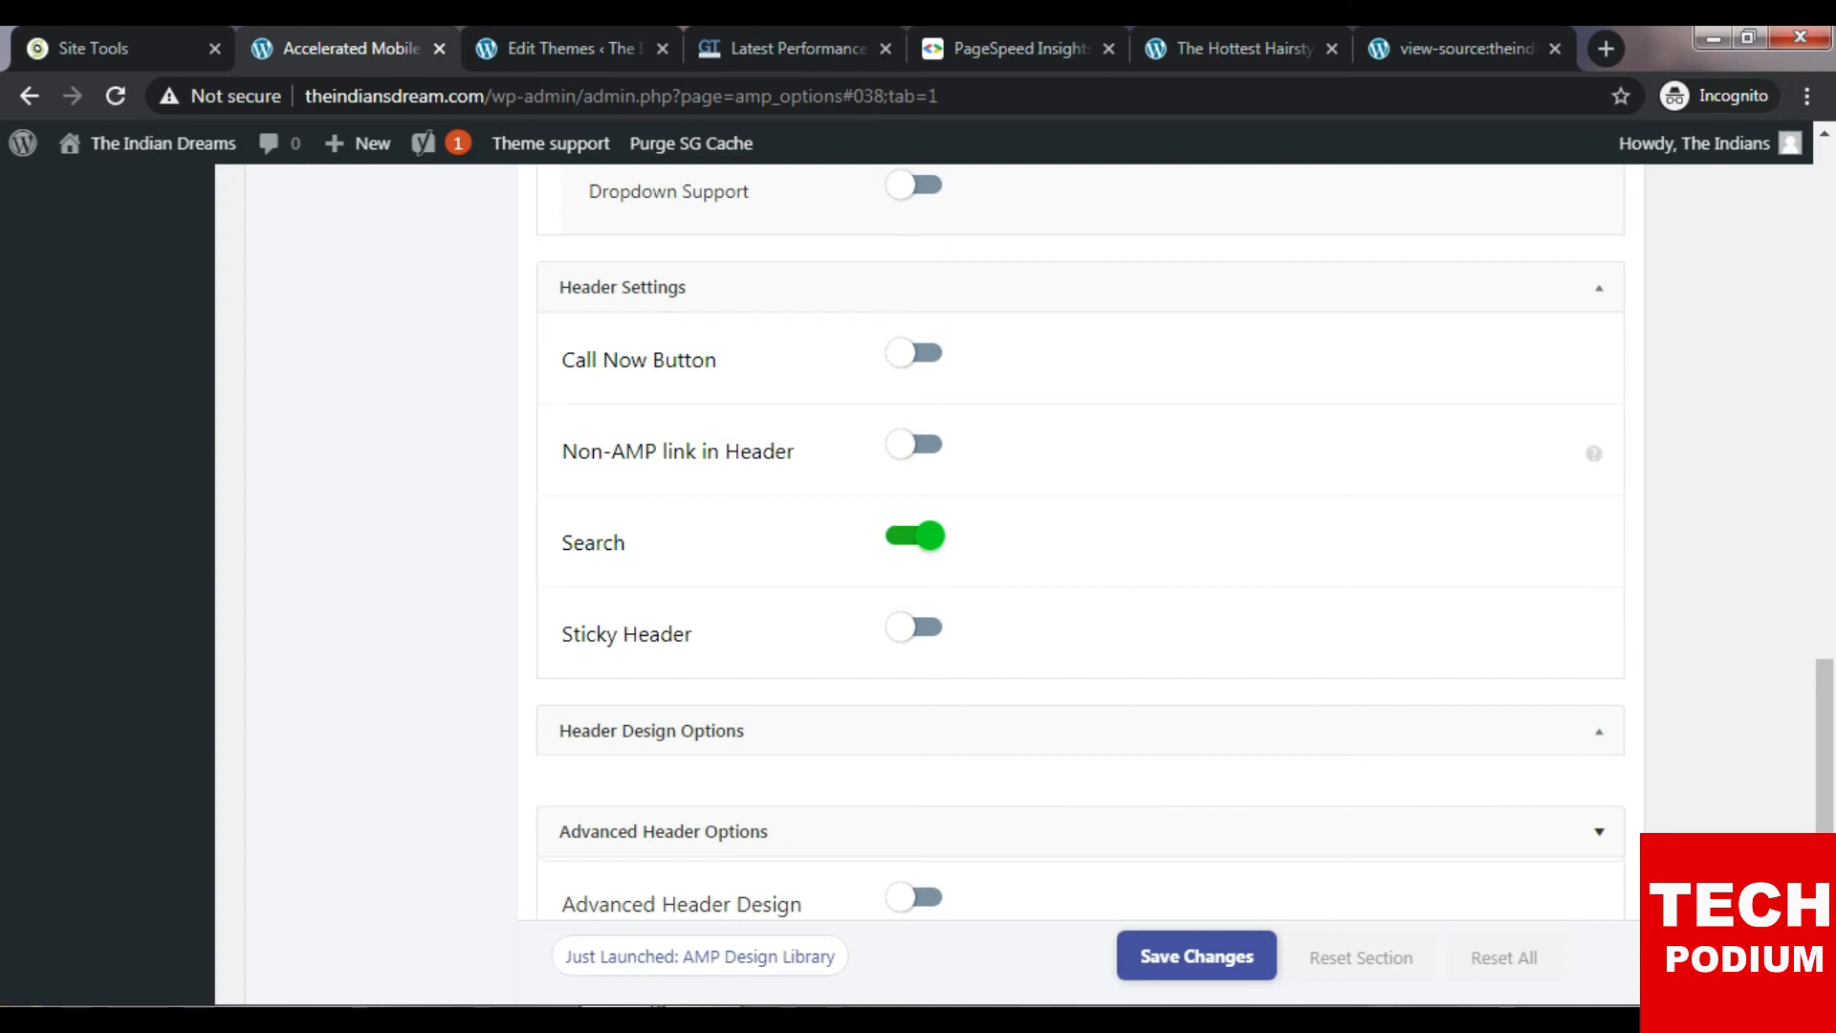
scroll(1080, 574, "down", 1)
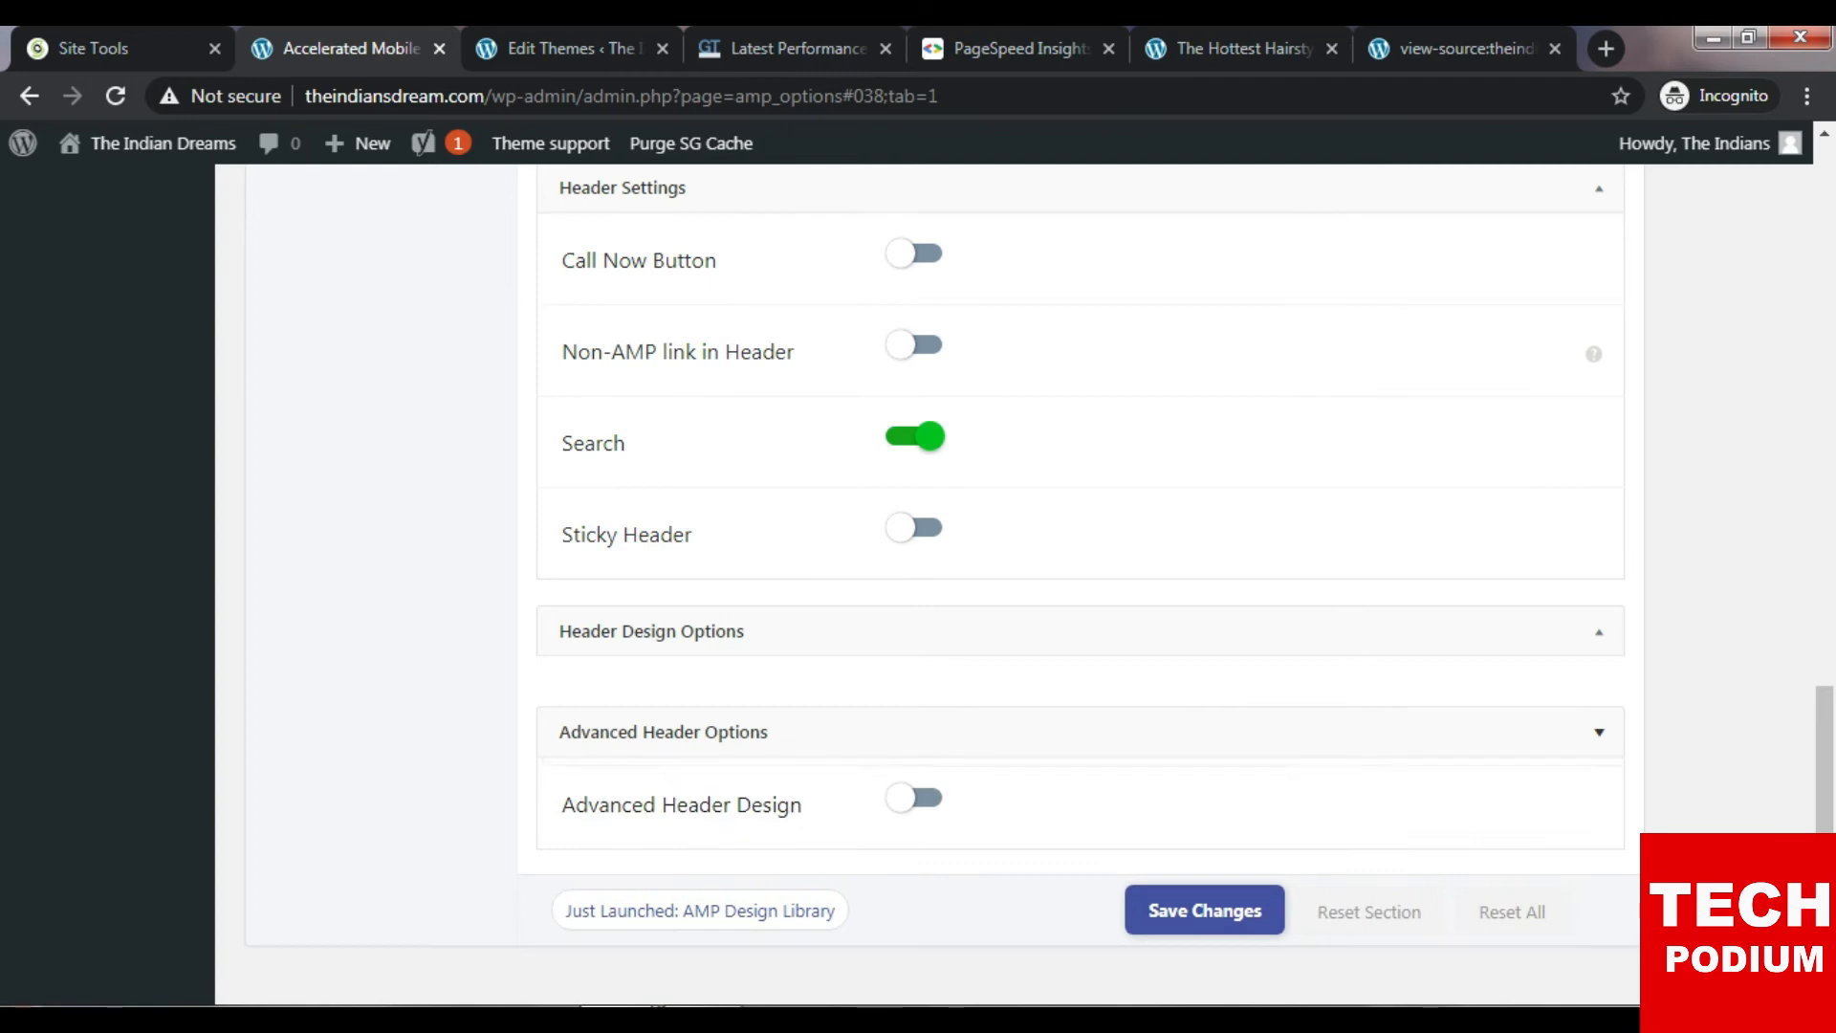
left_click(1204, 910)
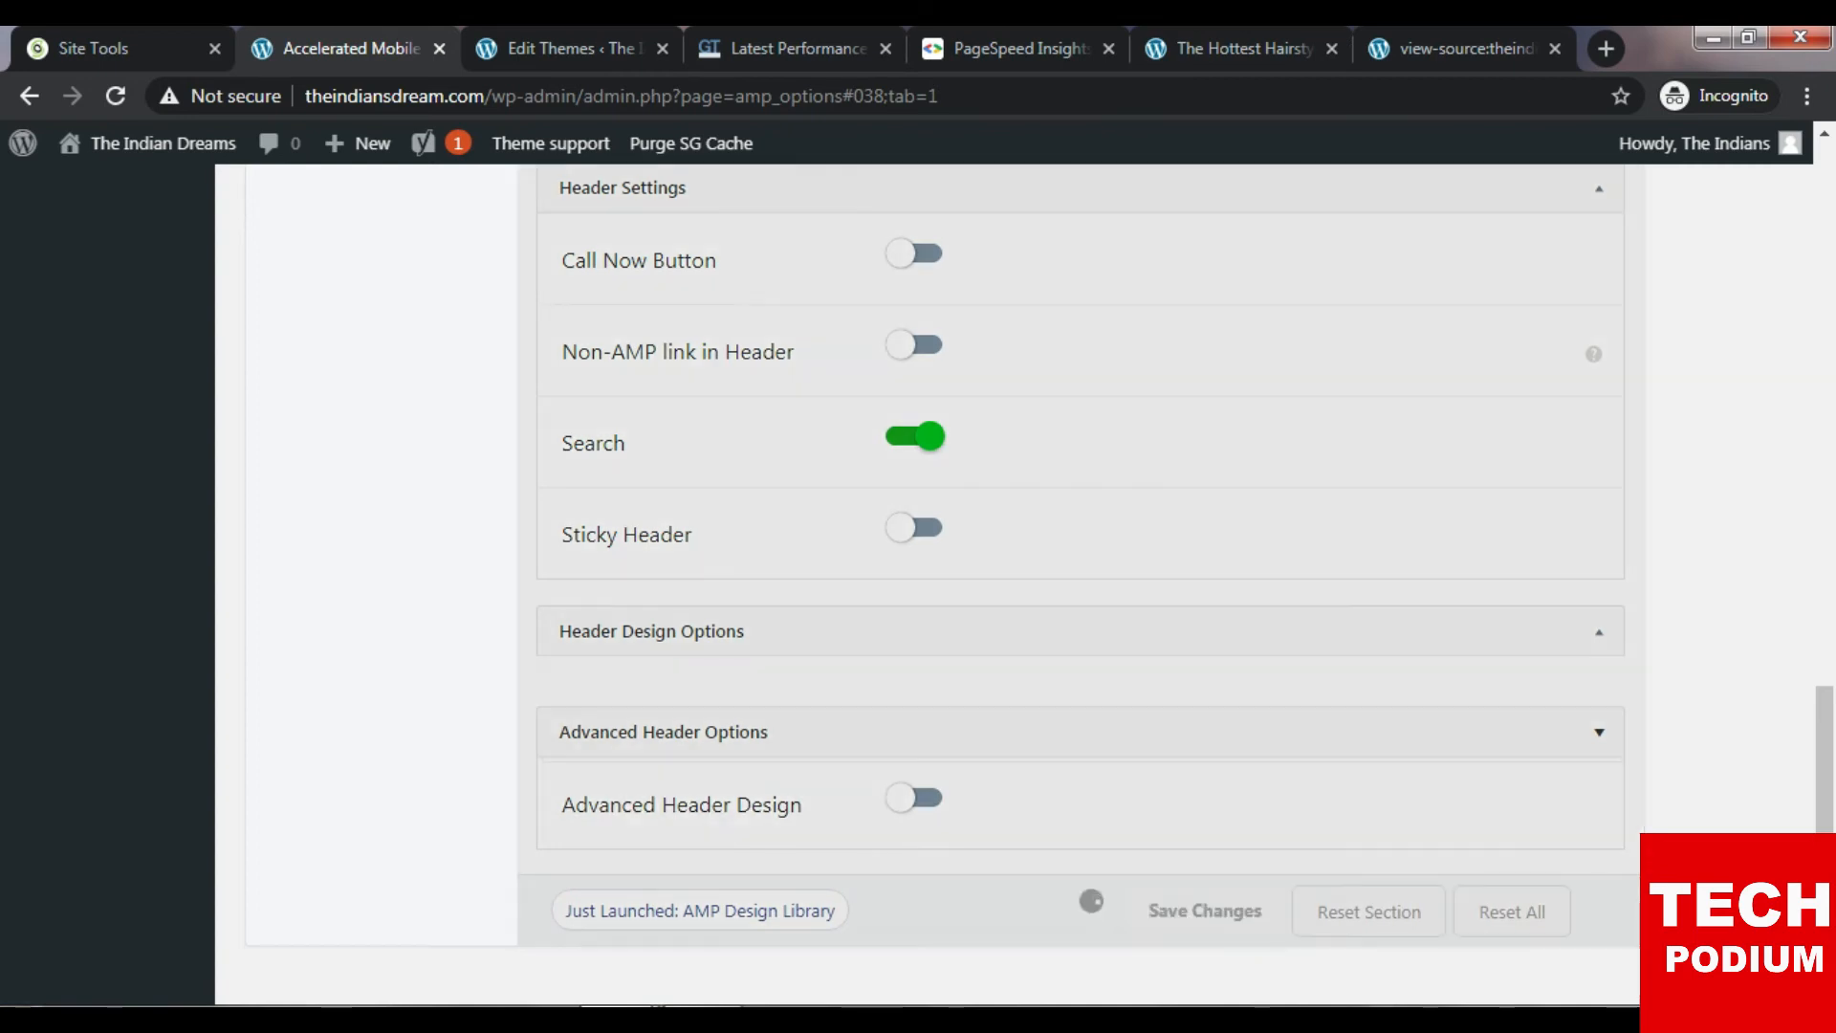
Open the HomePage design settings and examine the excerpt options and the Loop Display Controls.
scroll(1081, 574, "up", 11)
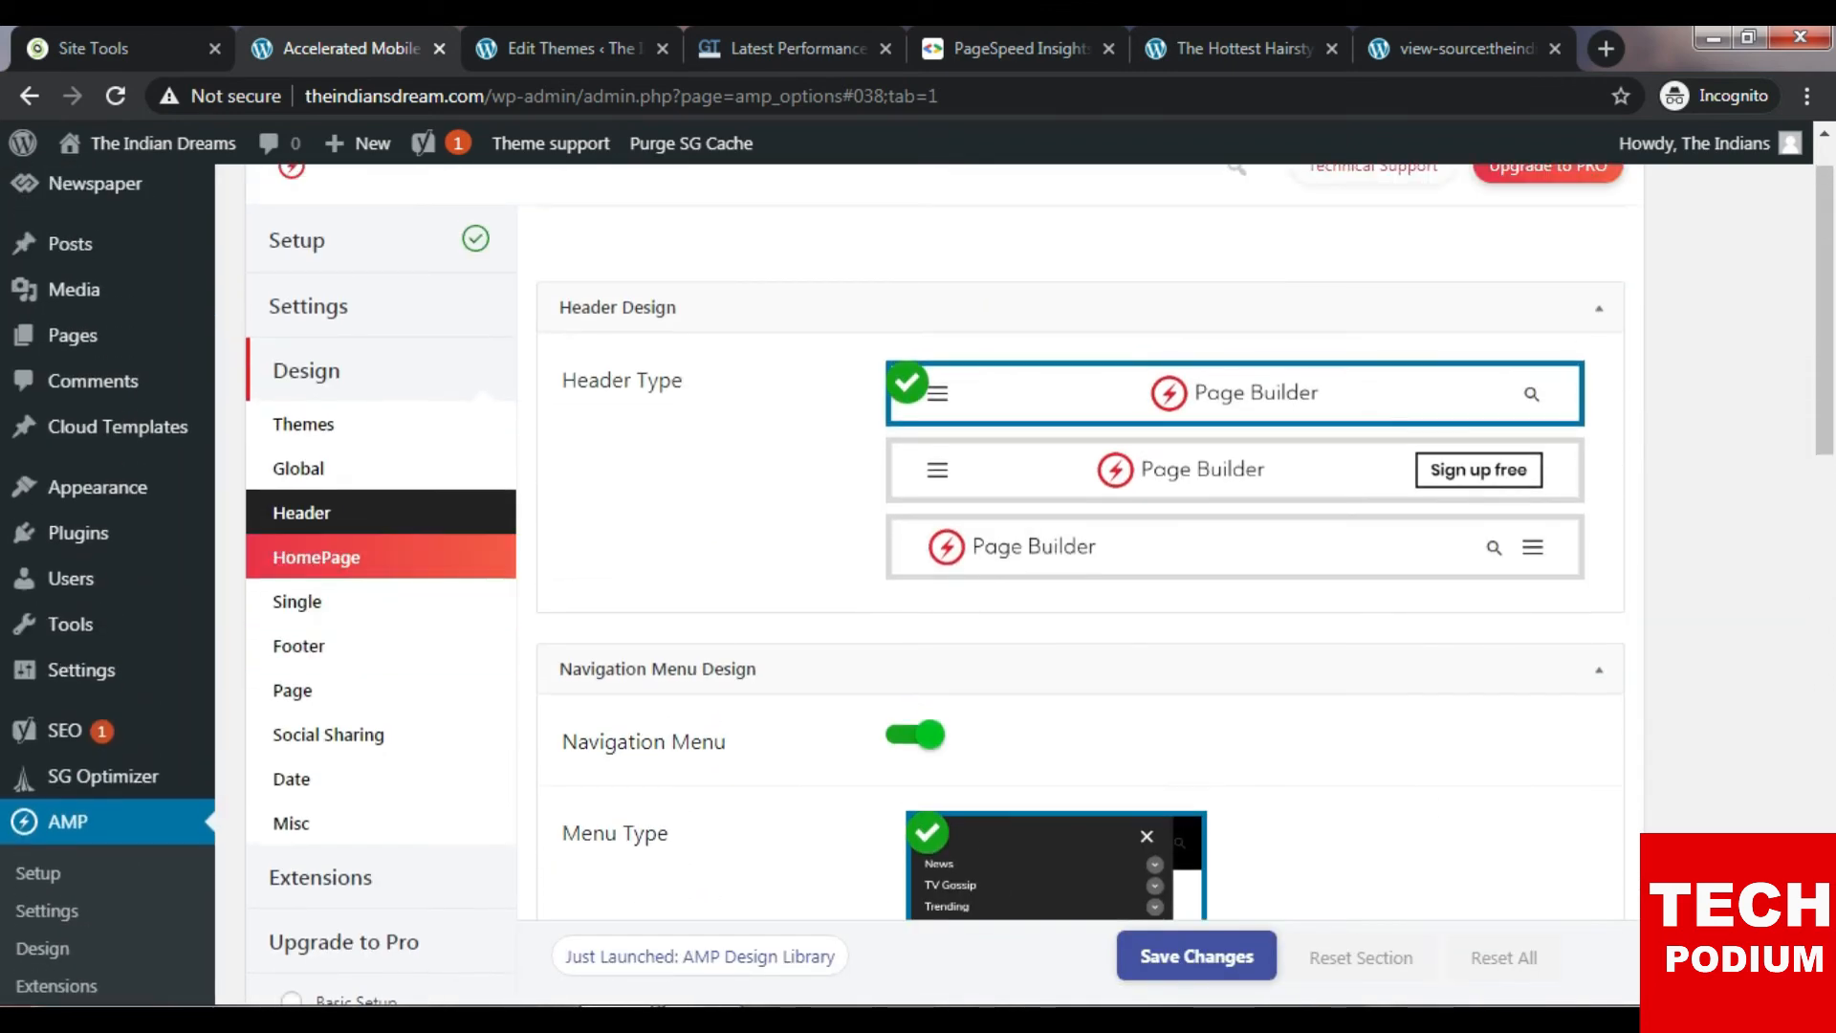
left_click(316, 557)
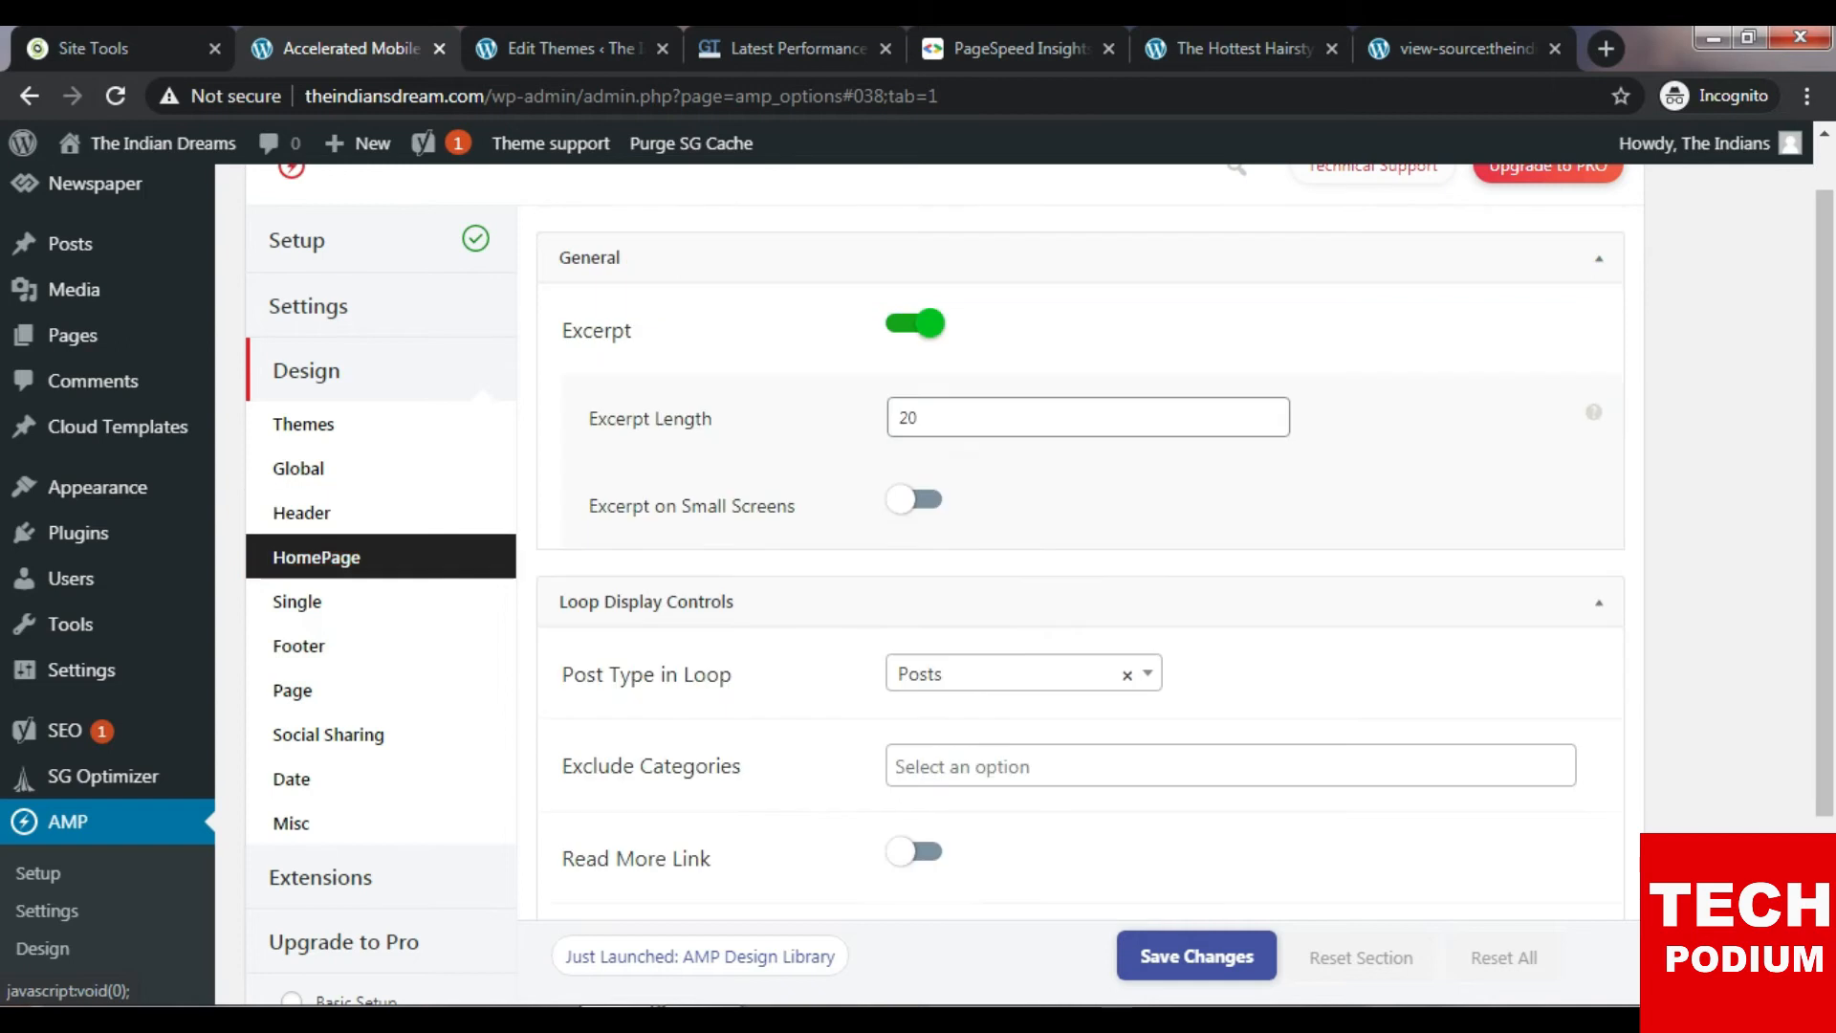
scroll(316, 557, "up", 1)
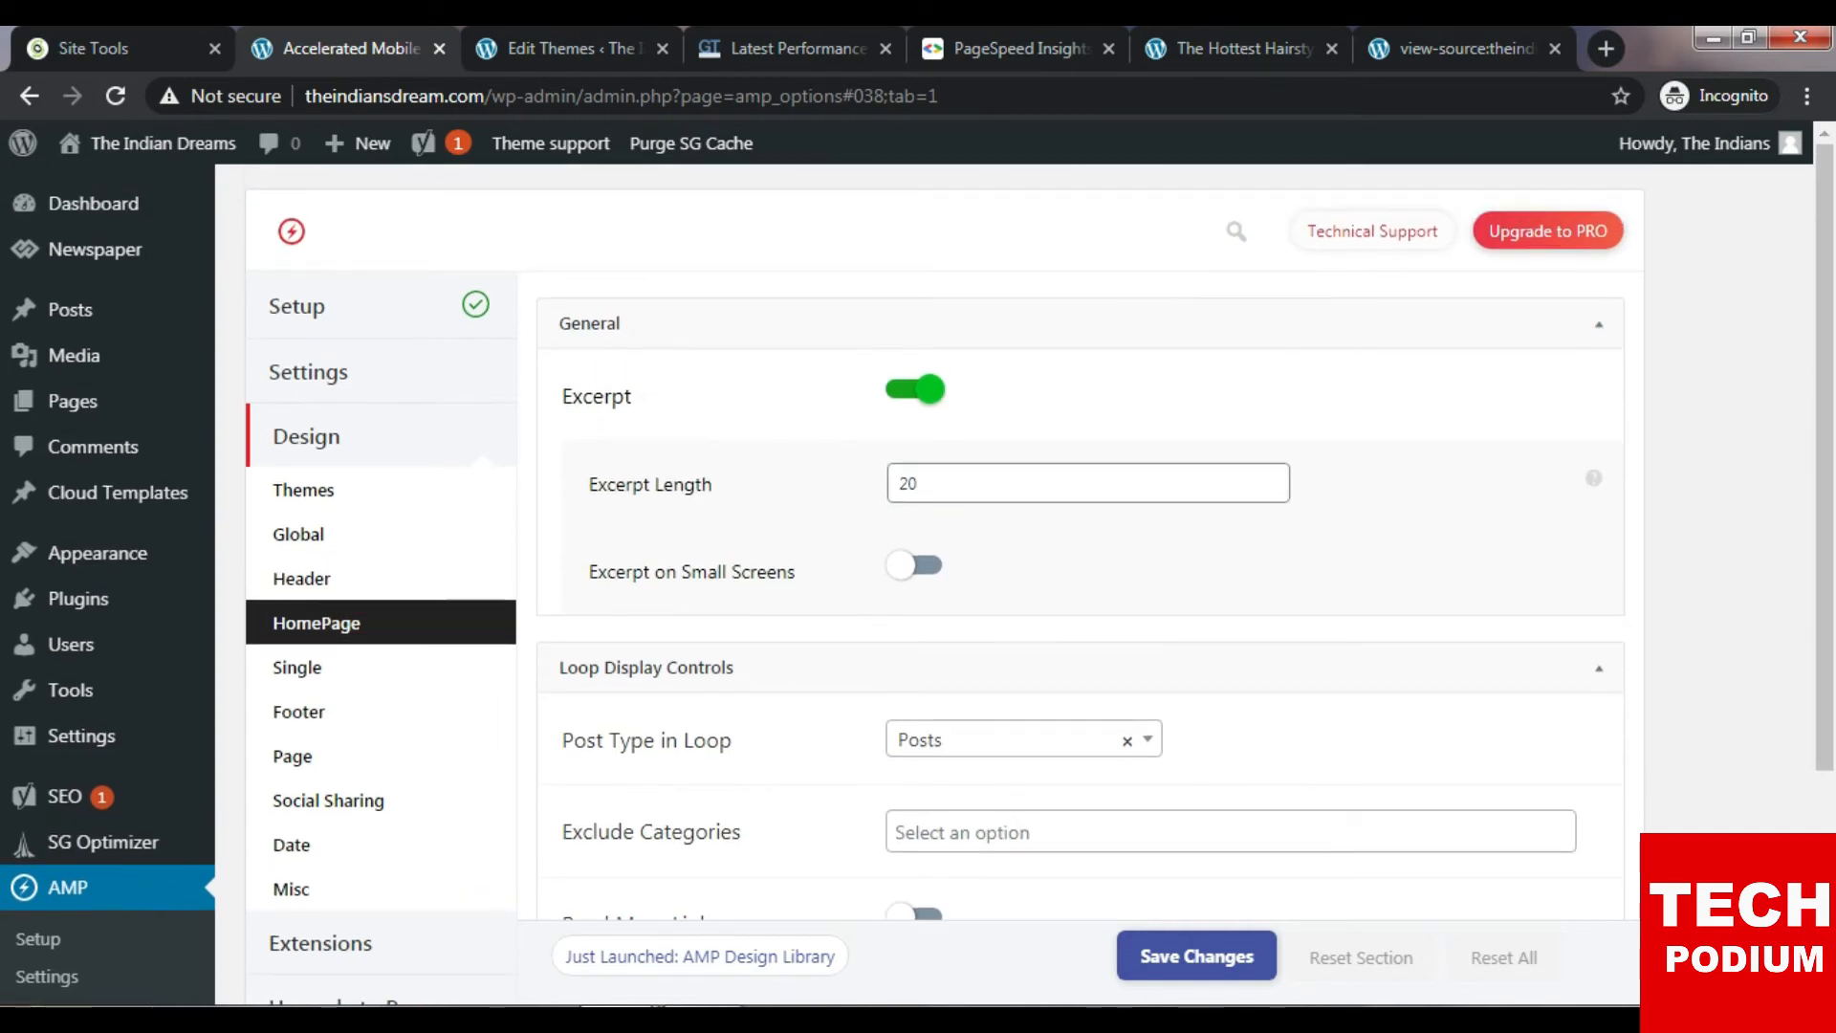
scroll(919, 574, "down", 1)
scroll(918, 574, "down", 1)
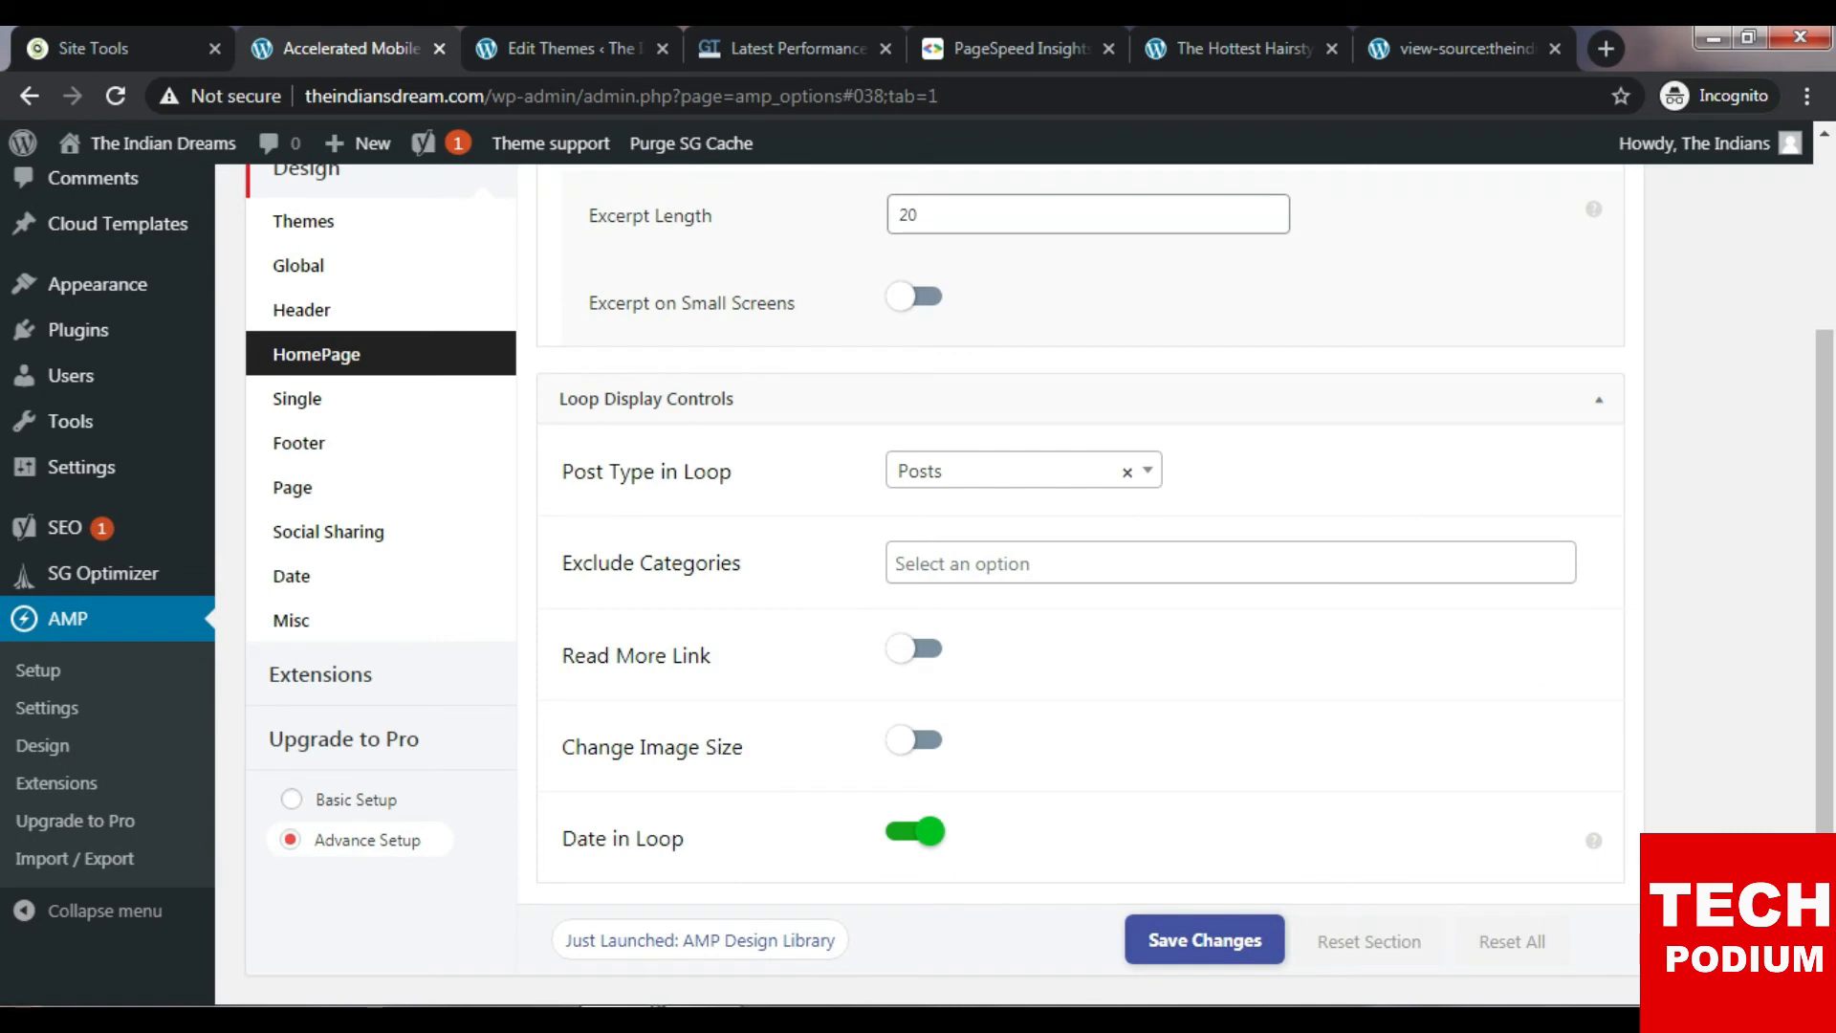
scroll(919, 574, "down", 1)
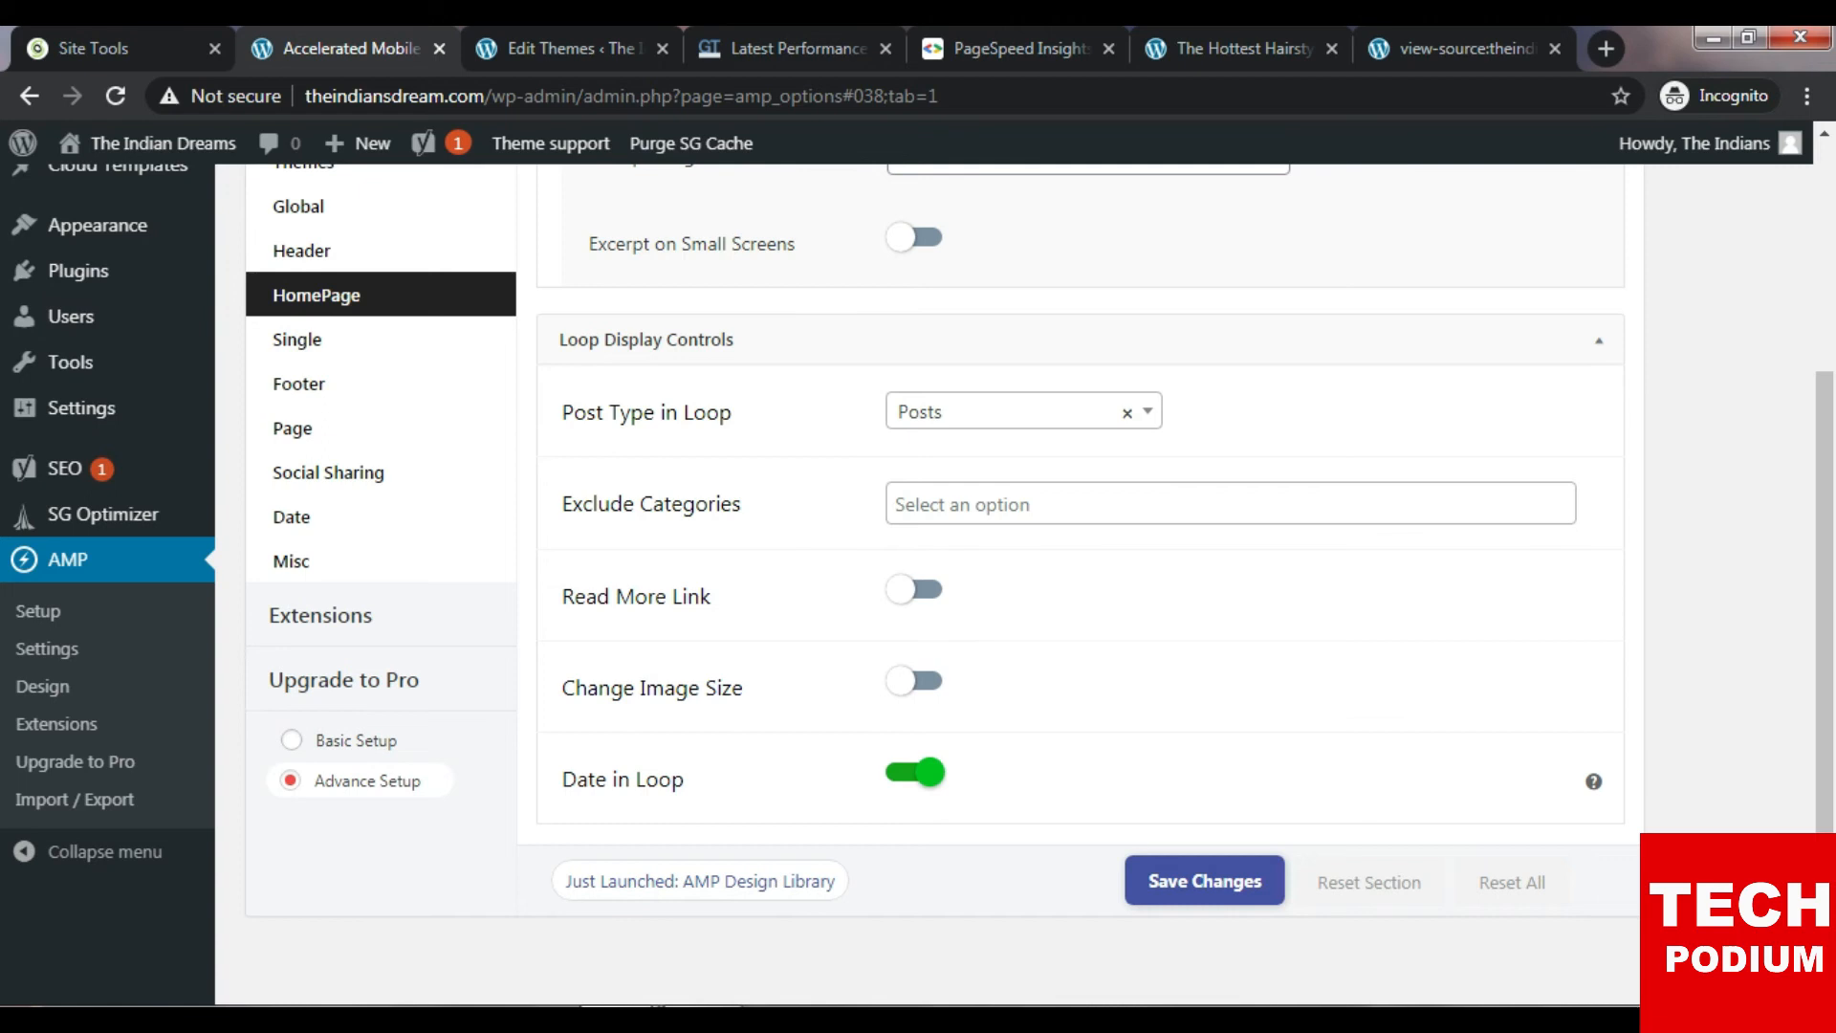
scroll(918, 574, "up", 3)
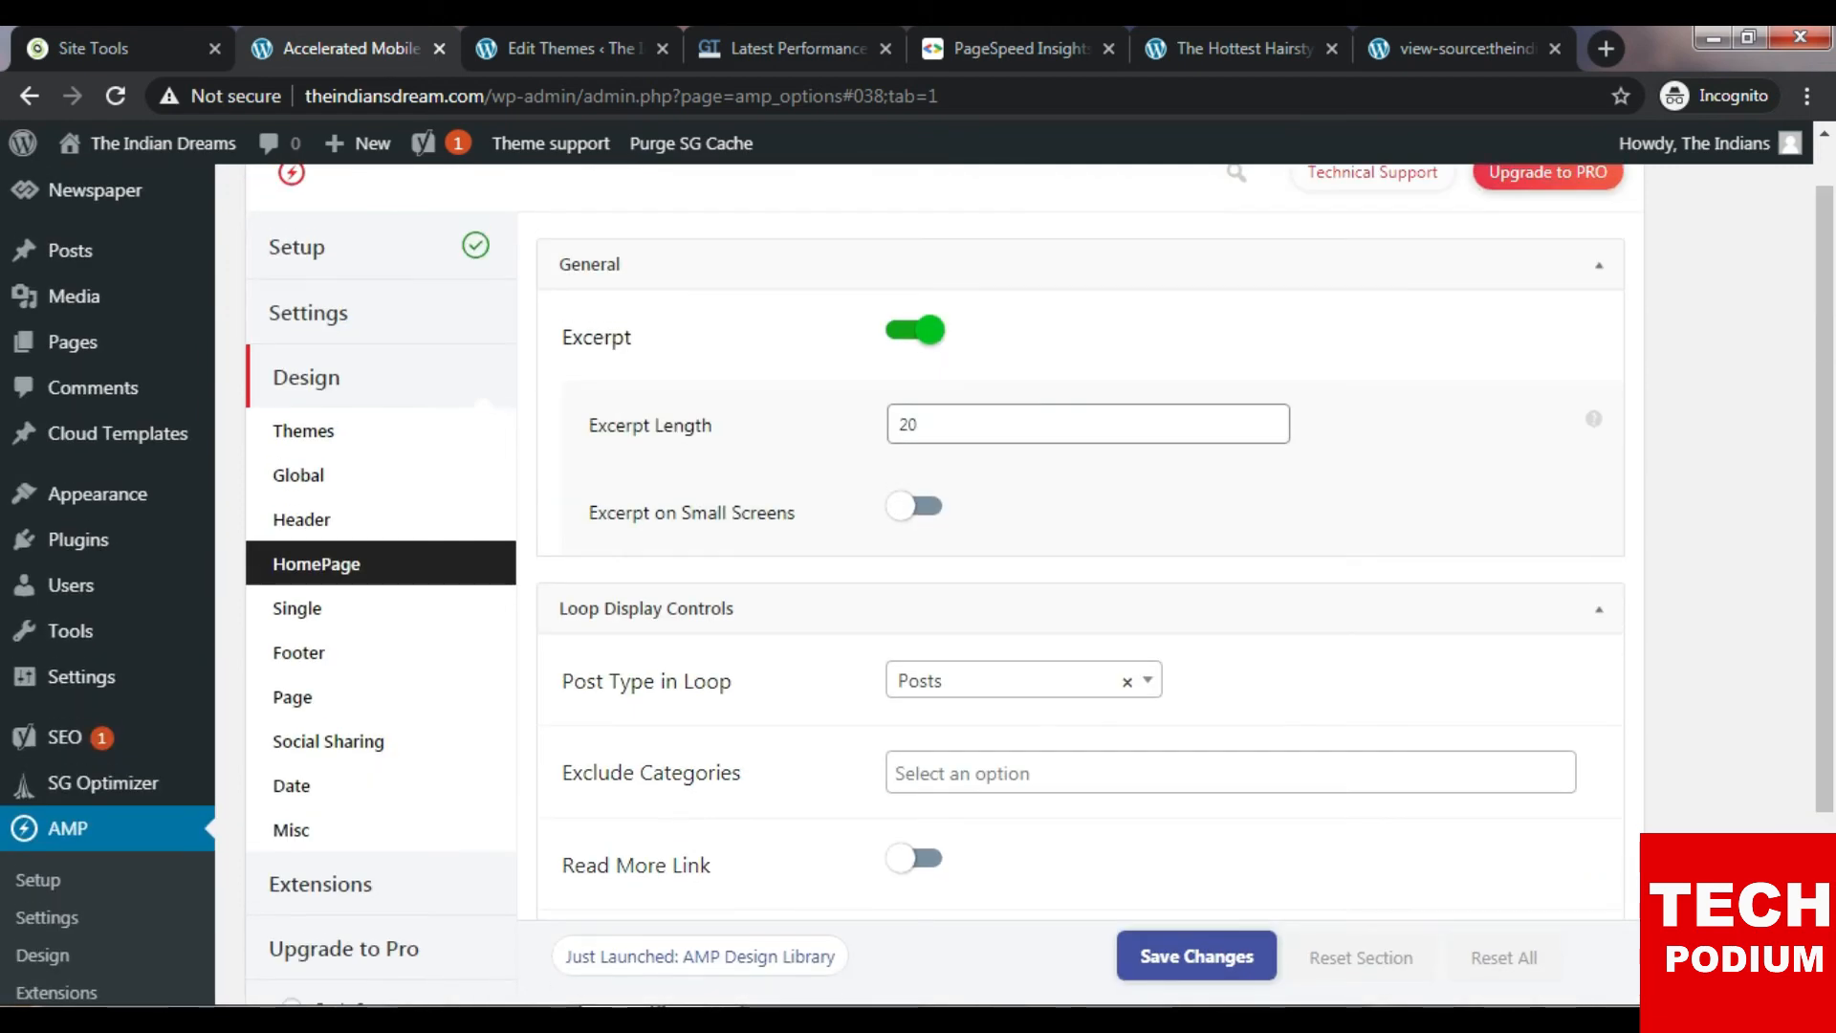
scroll(918, 574, "down", 3)
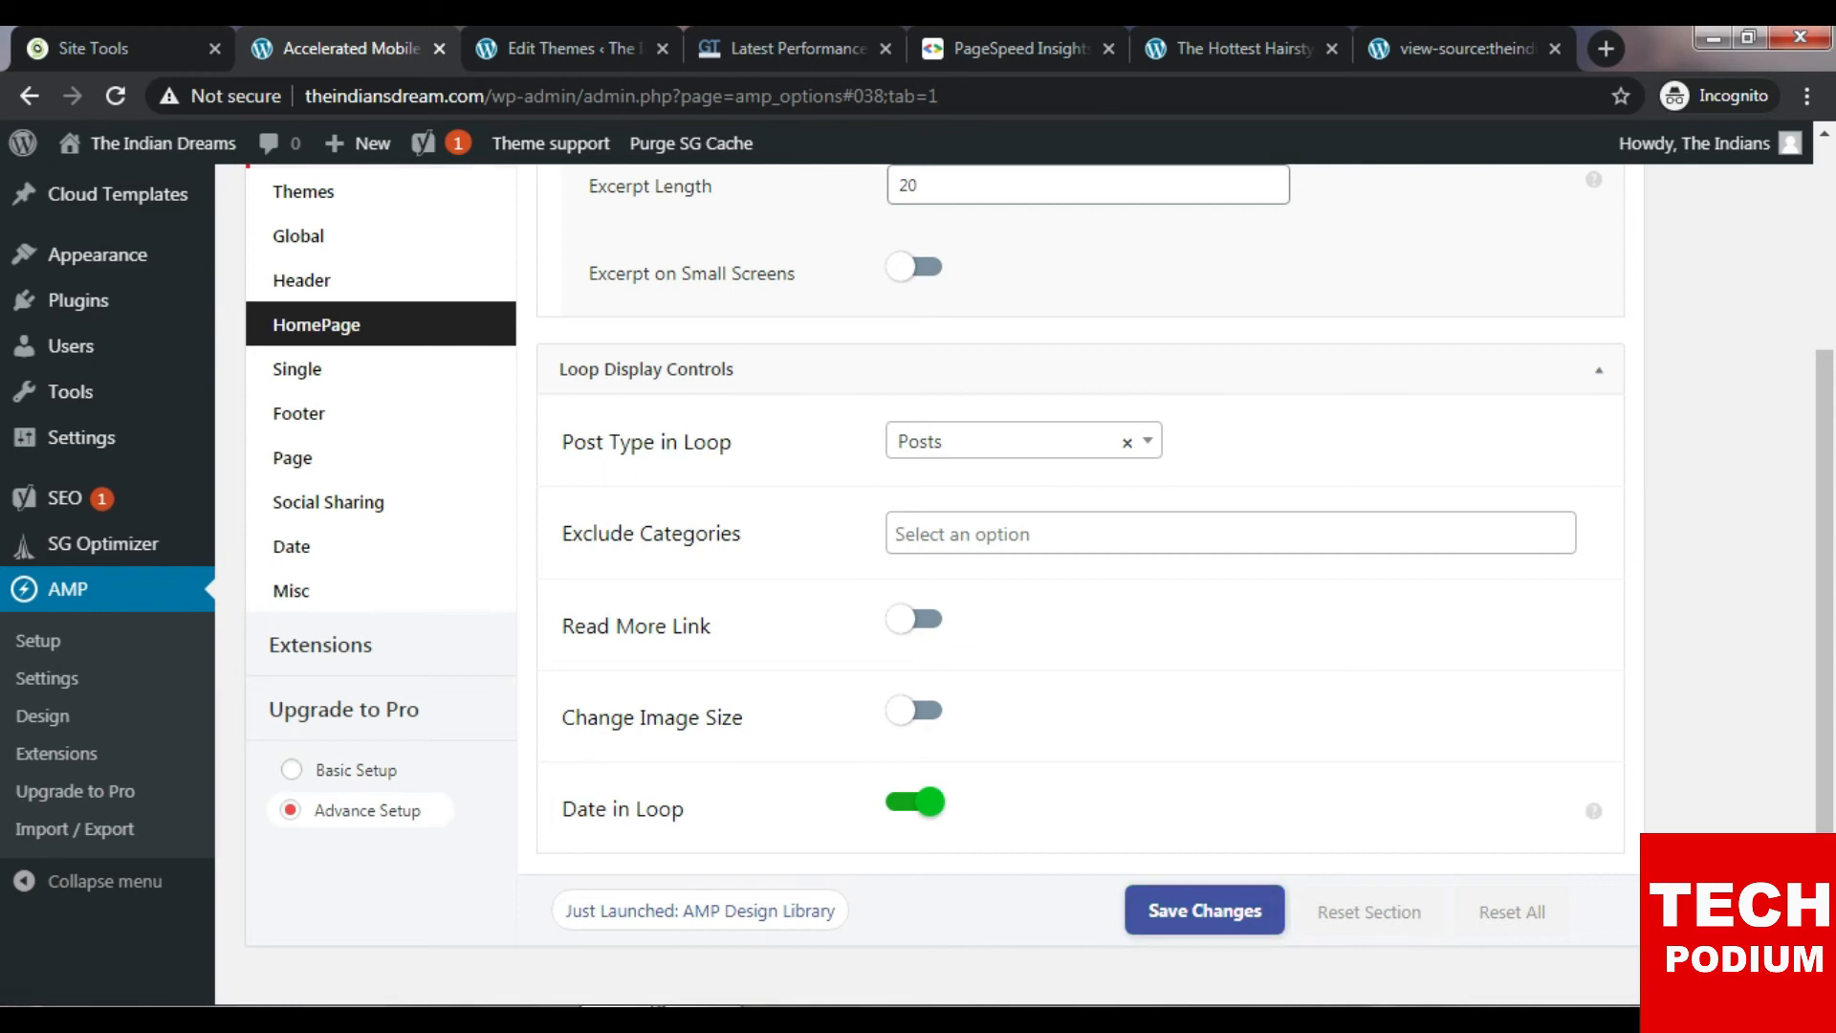
scroll(919, 574, "up", 3)
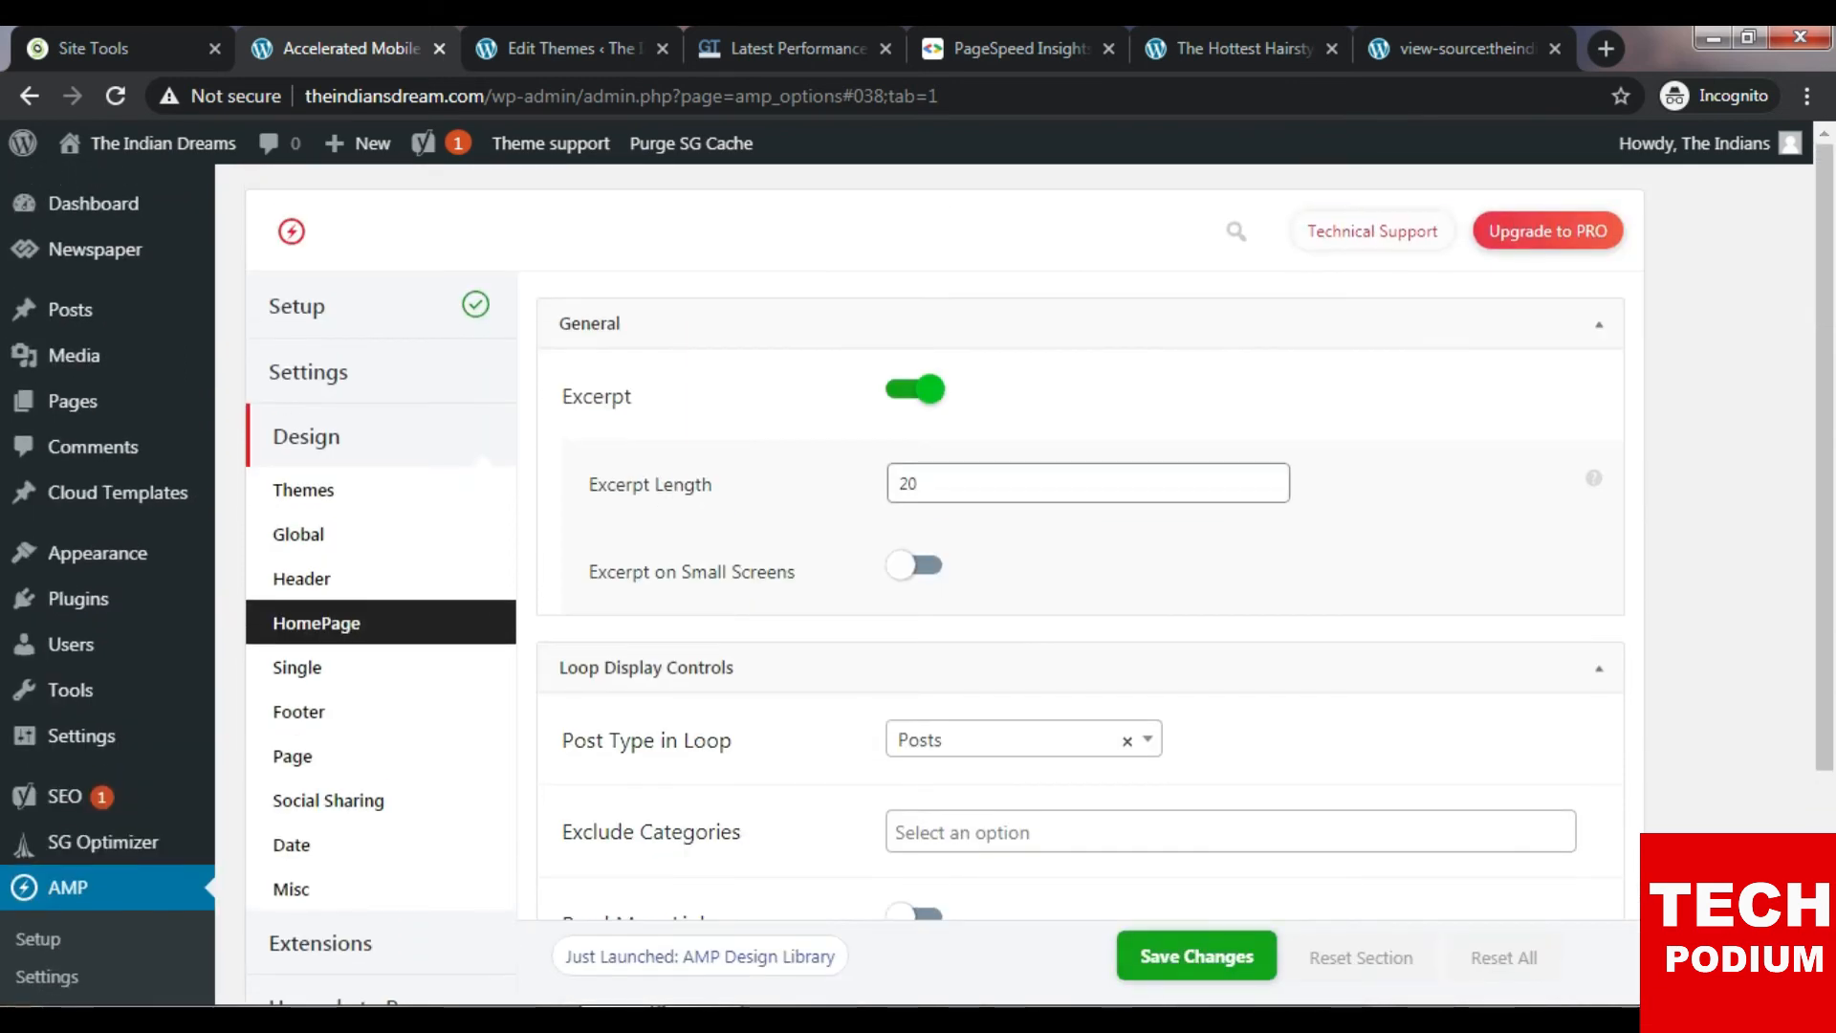
Save the HomePage design settings and preview the AMP homepage in the browser's mobile device view.
left_click(1197, 956)
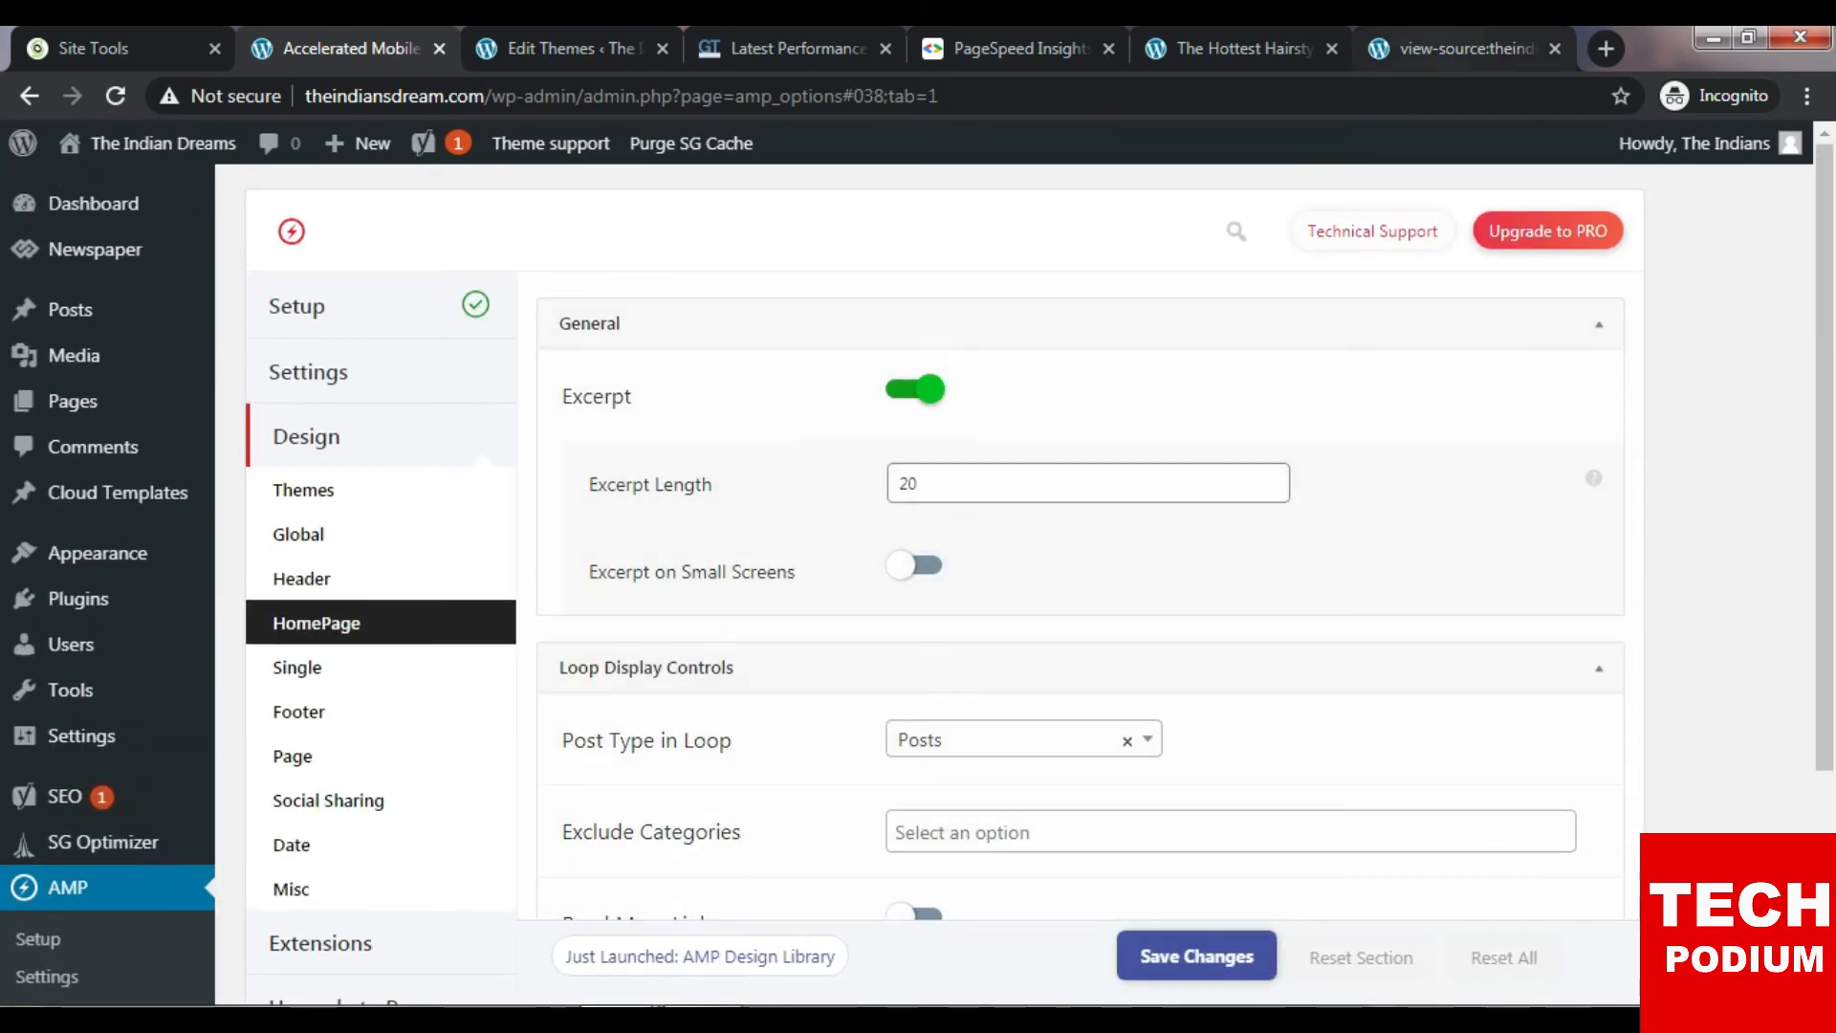
left_click(1467, 49)
left_click(1244, 49)
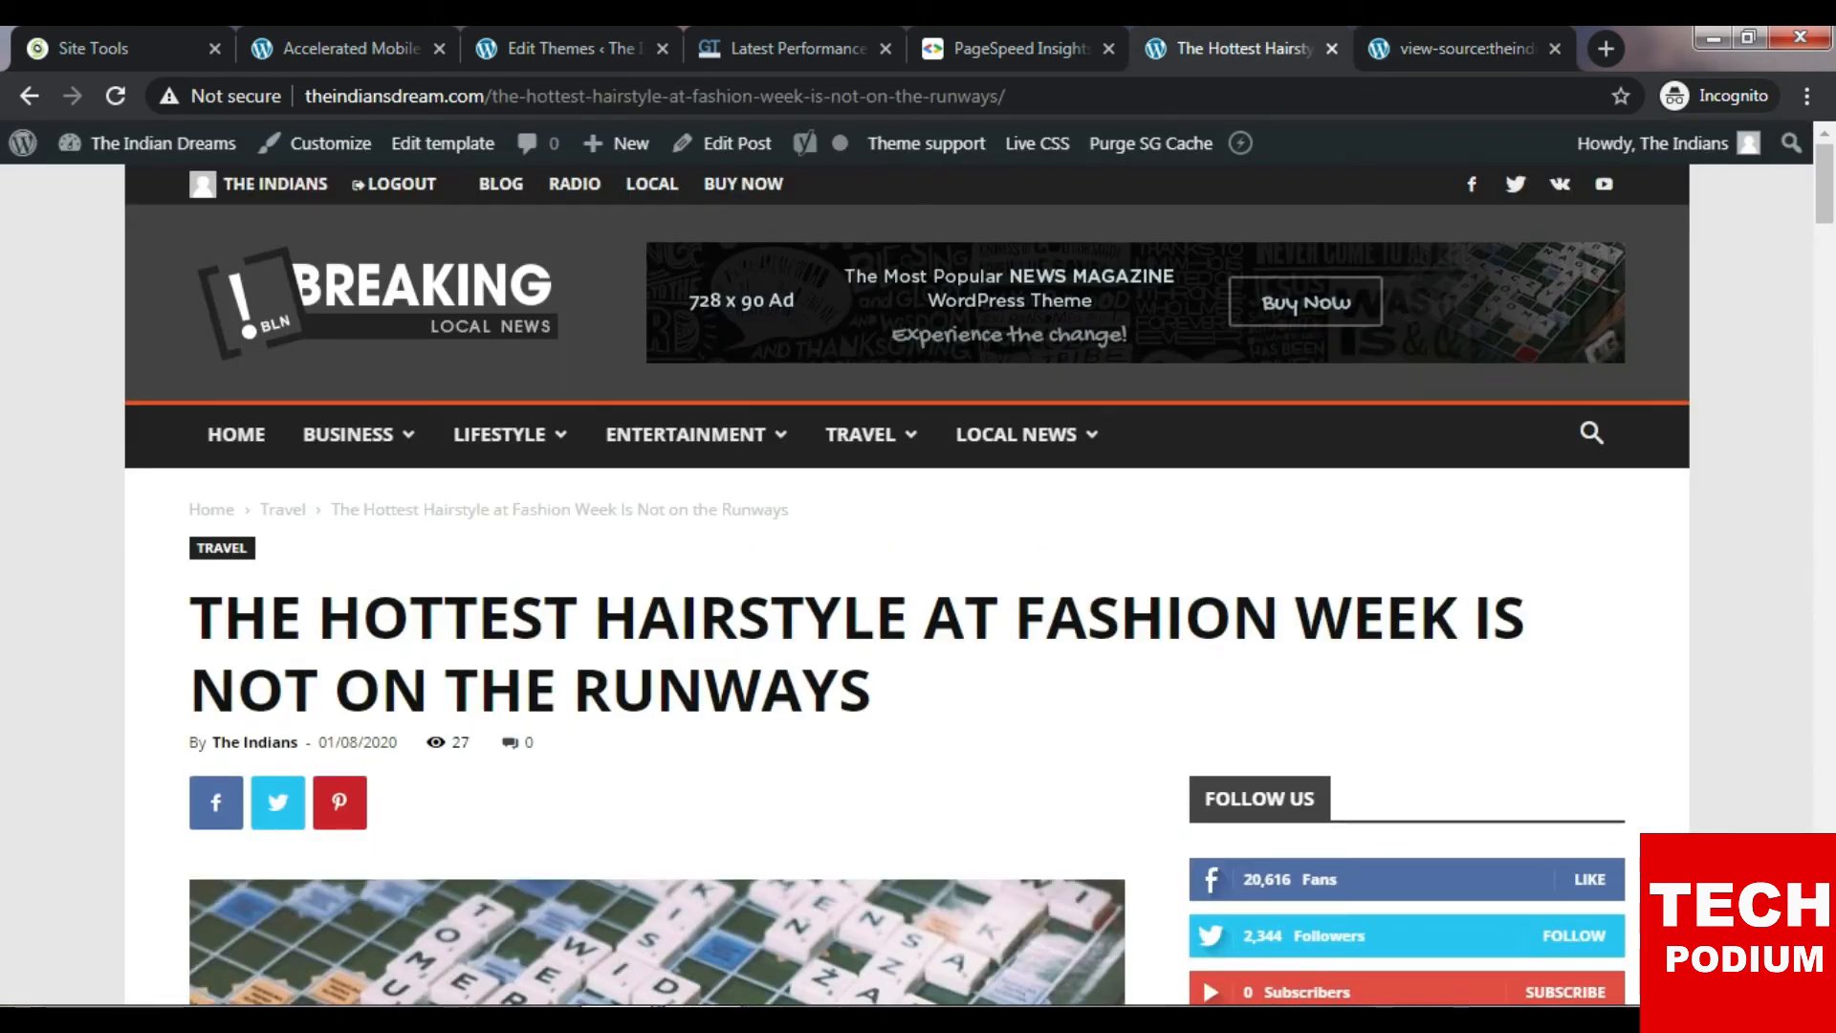
key("ctrl+shift+i")
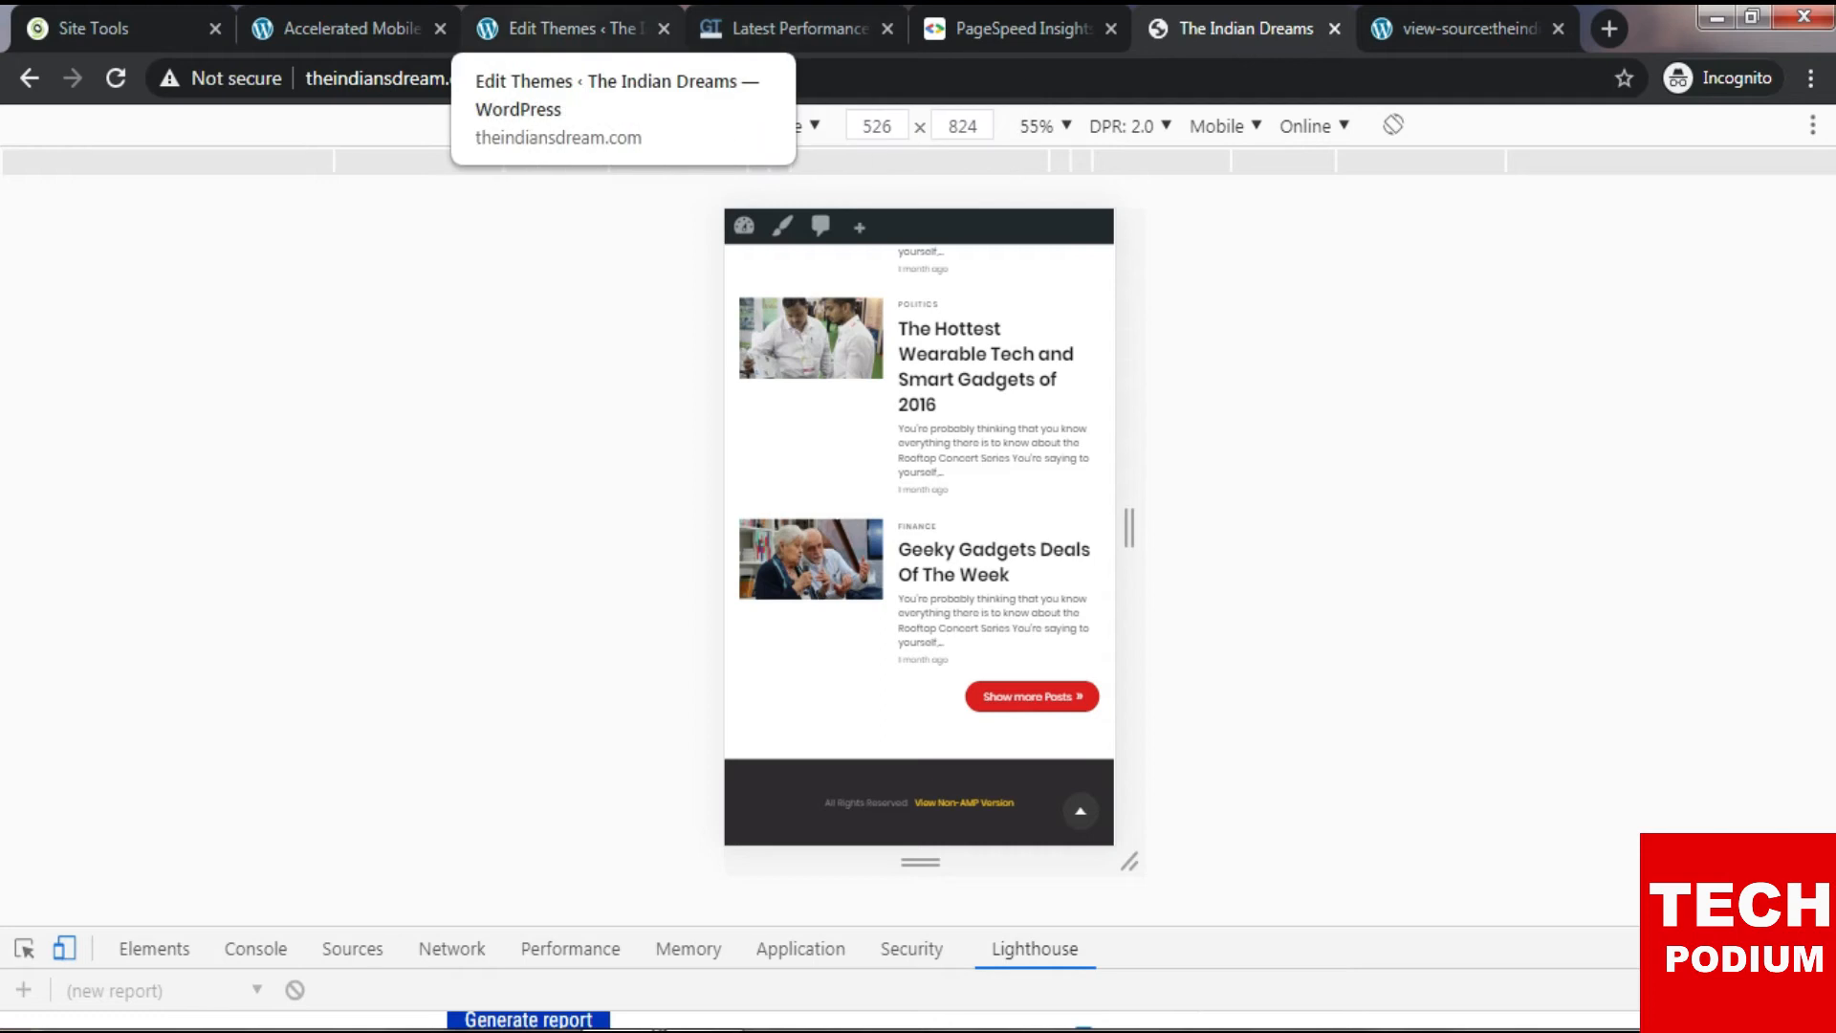
Return to the AMP options, open the Single design settings, and examine the Single Post Design and Featured Image options.
left_click(559, 28)
left_click(364, 28)
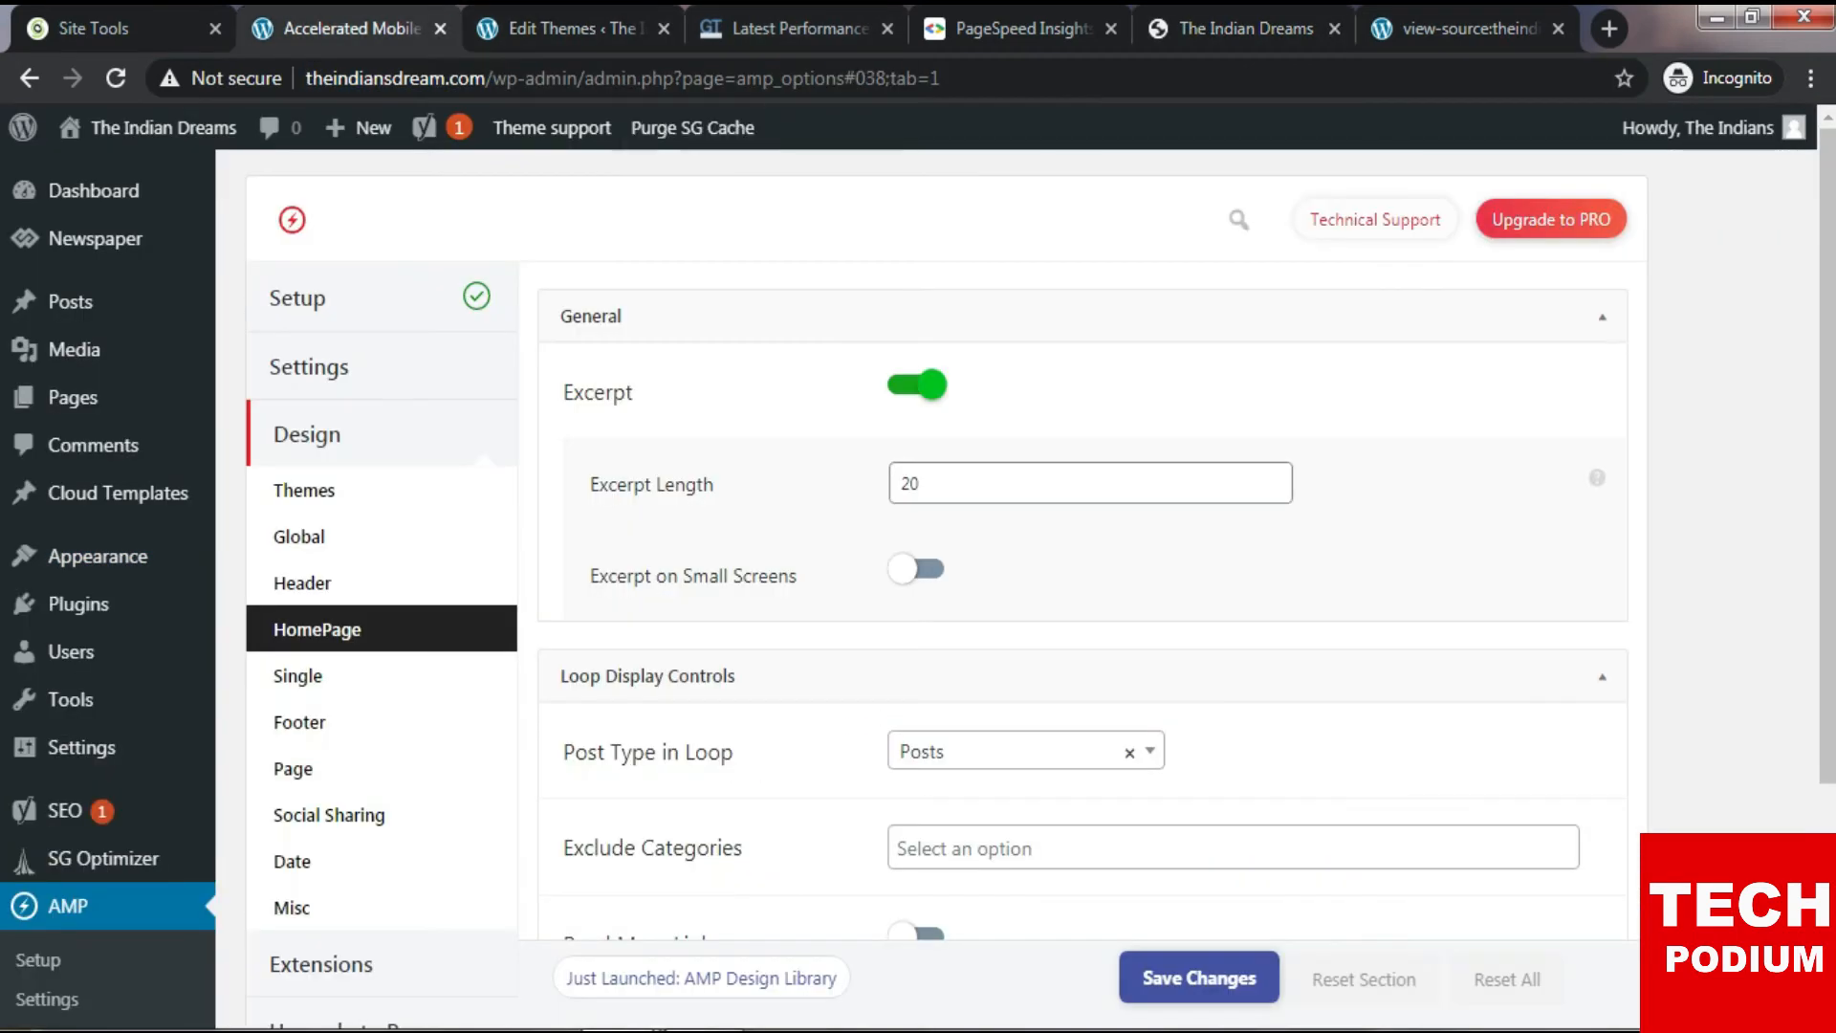
left_click(591, 316)
left_click(592, 317)
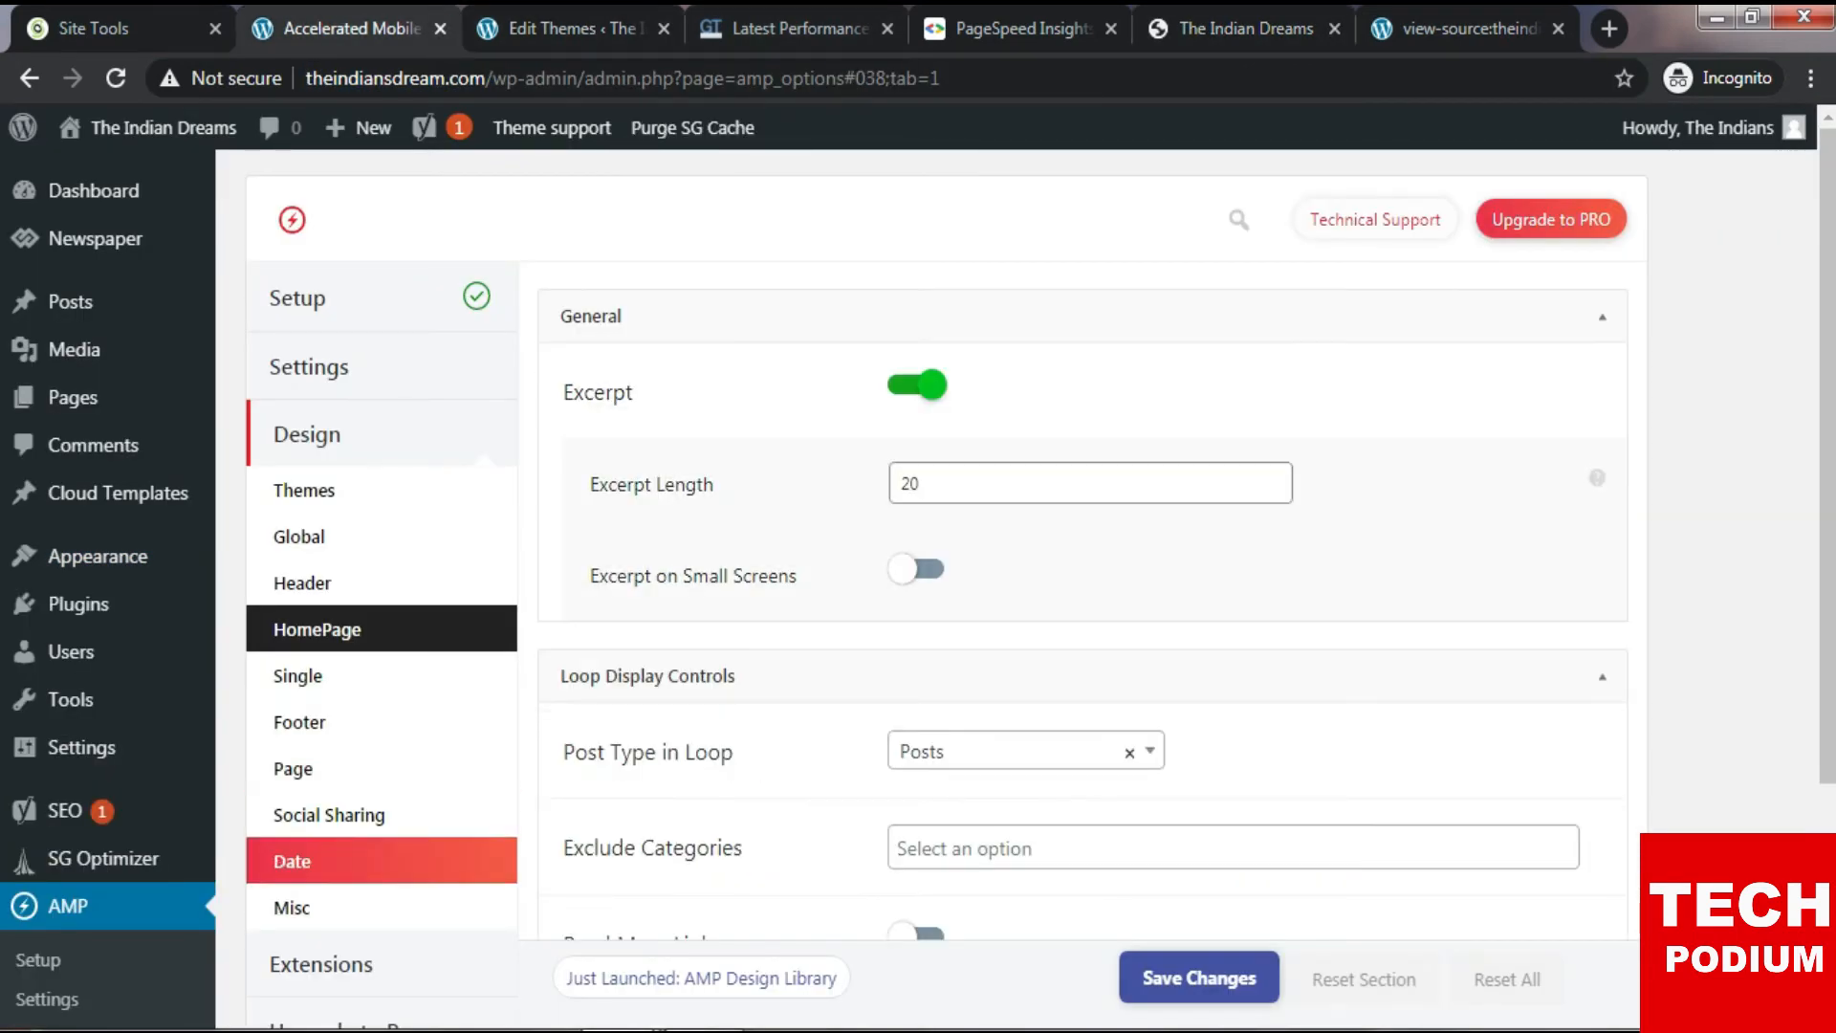
left_click(298, 675)
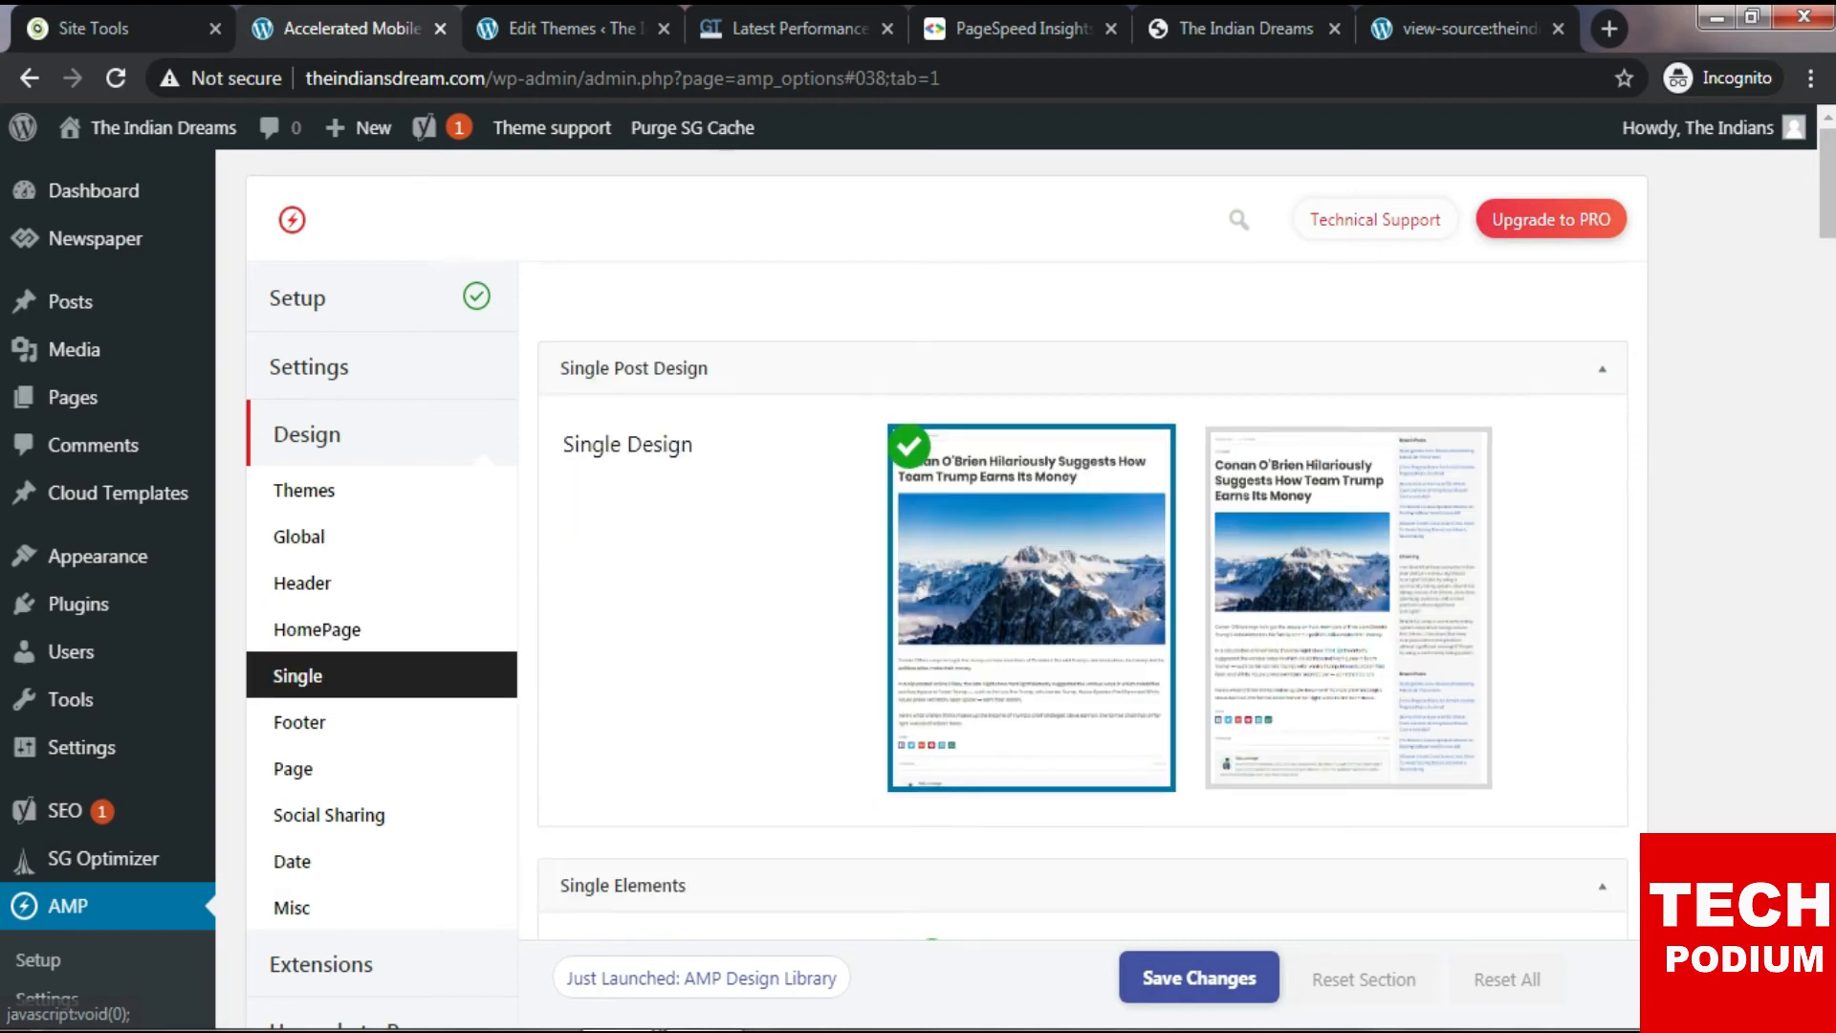
scroll(918, 574, "down", 2)
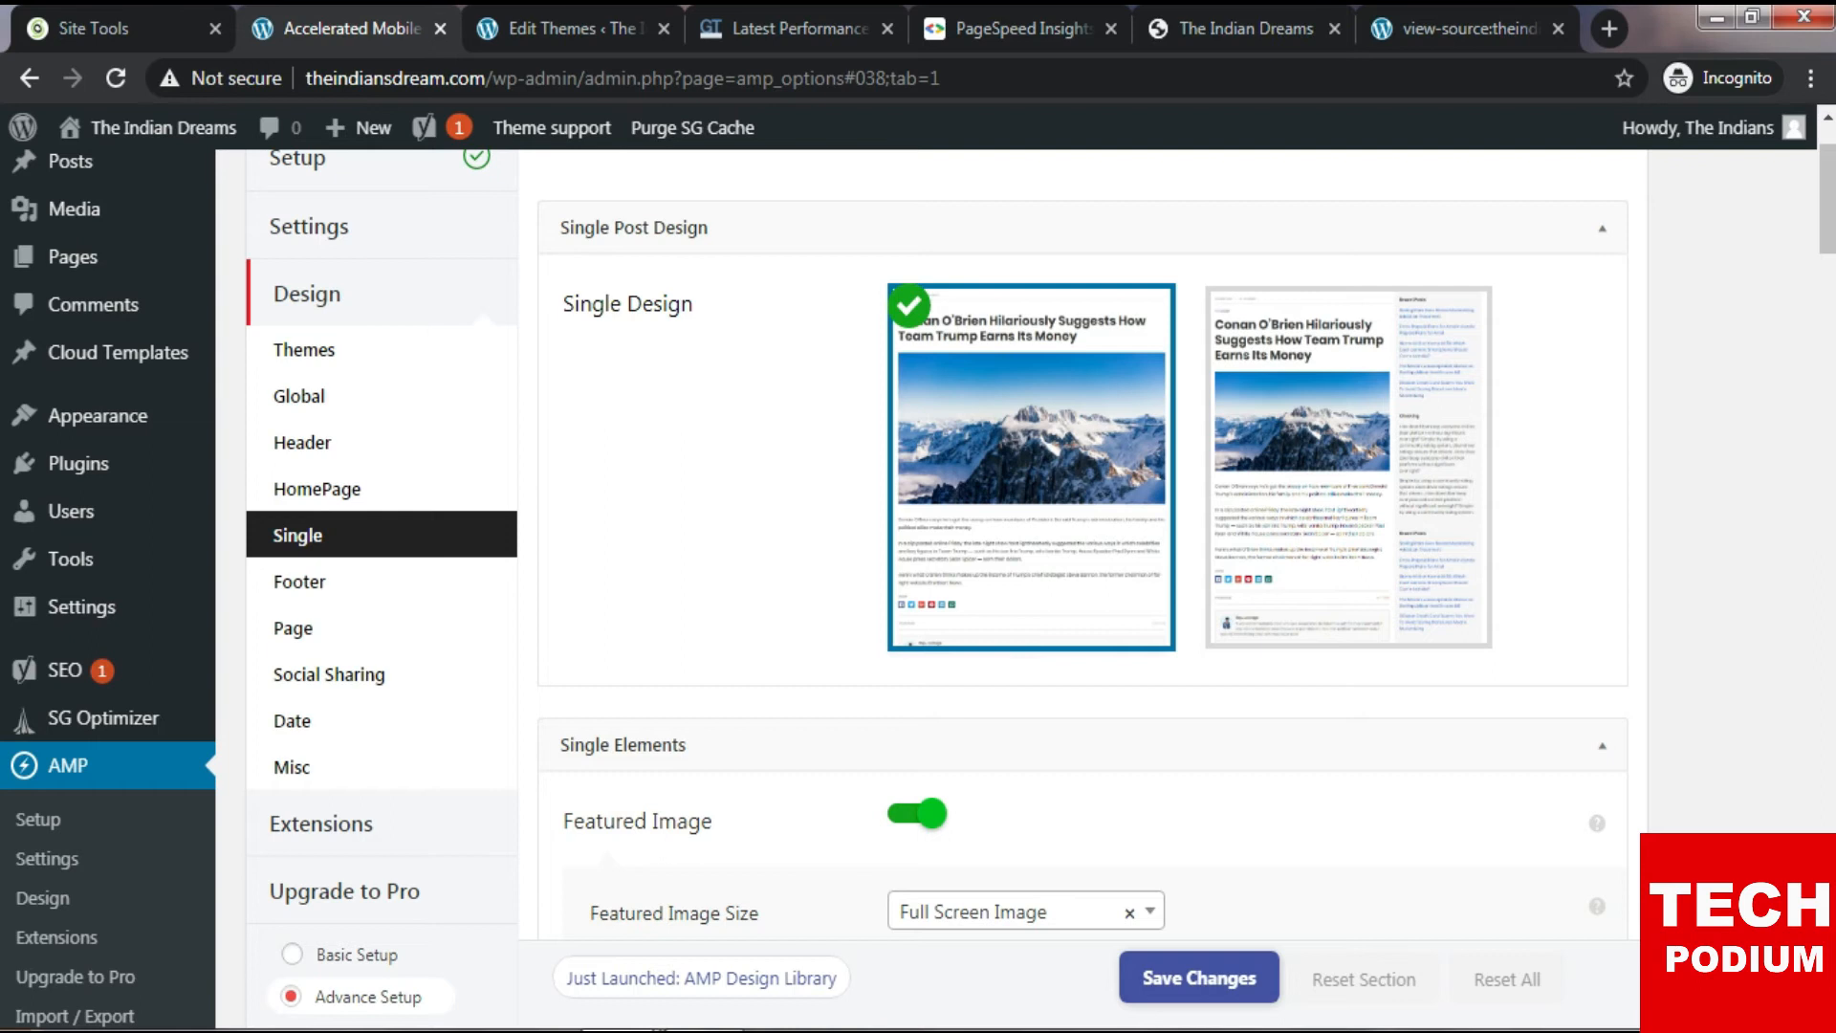
scroll(1081, 574, "down", 3)
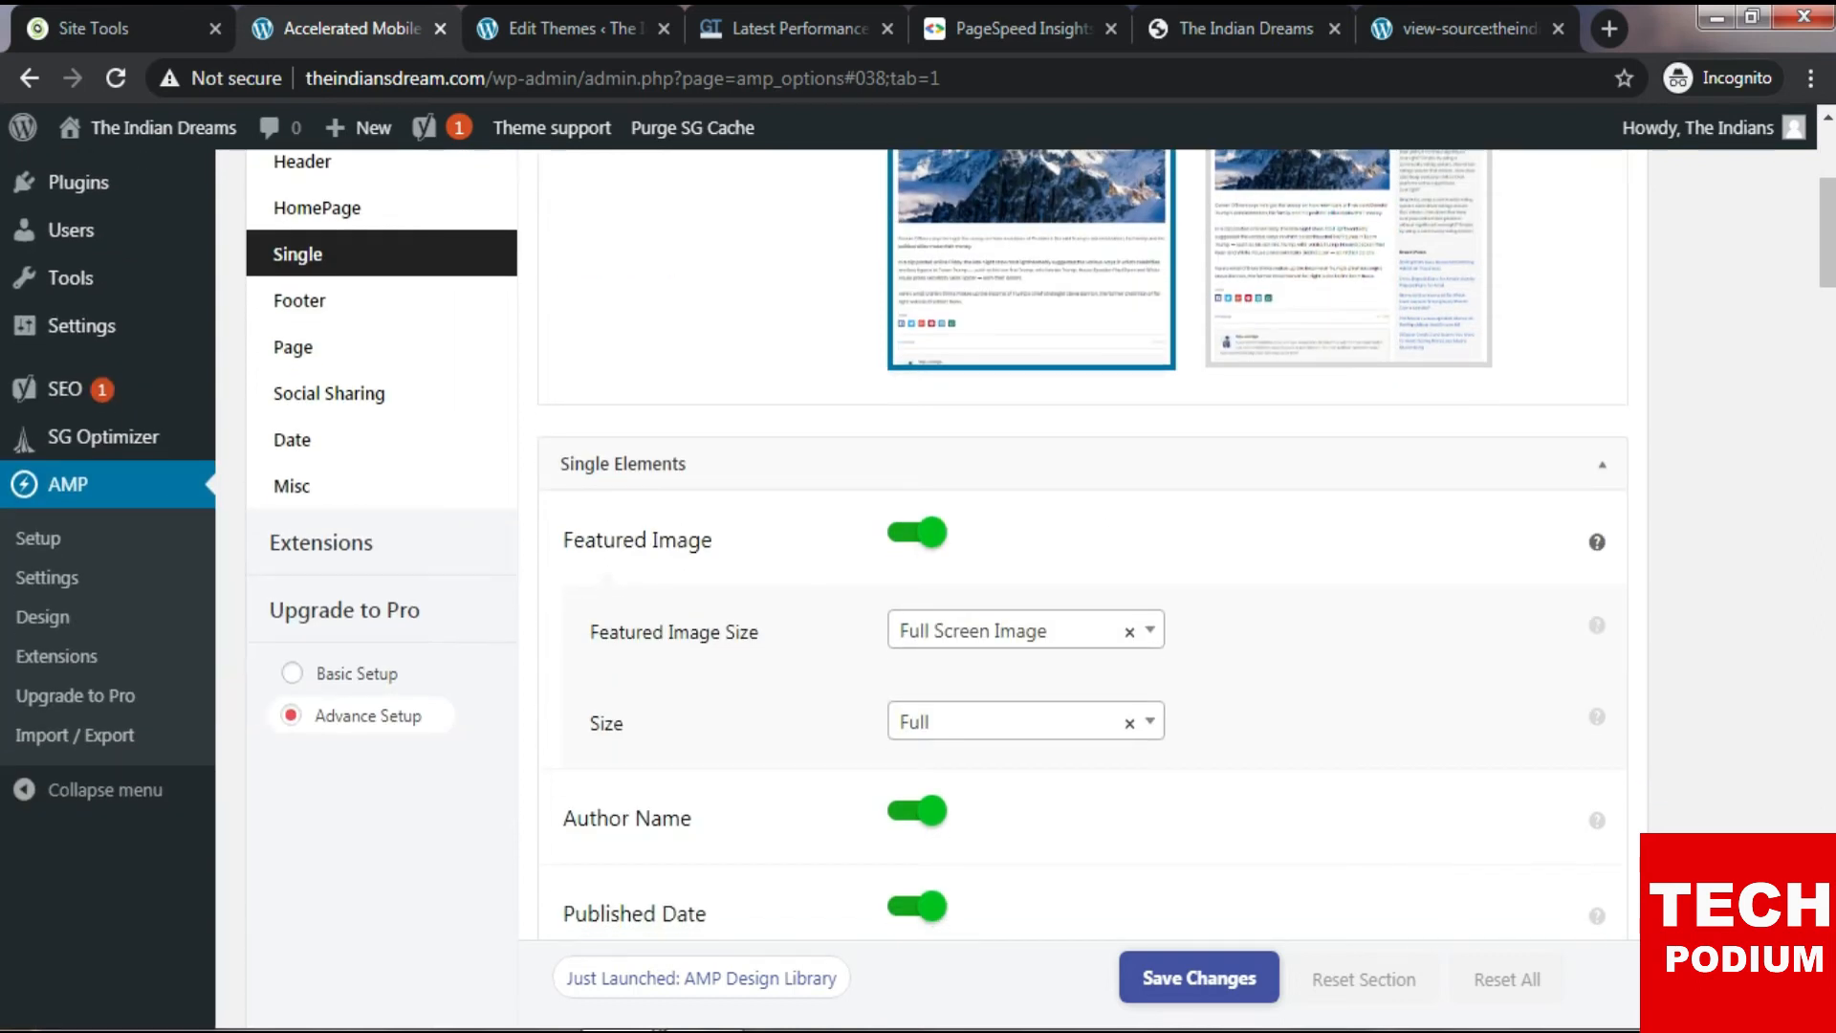
scroll(1081, 545, "down", 2)
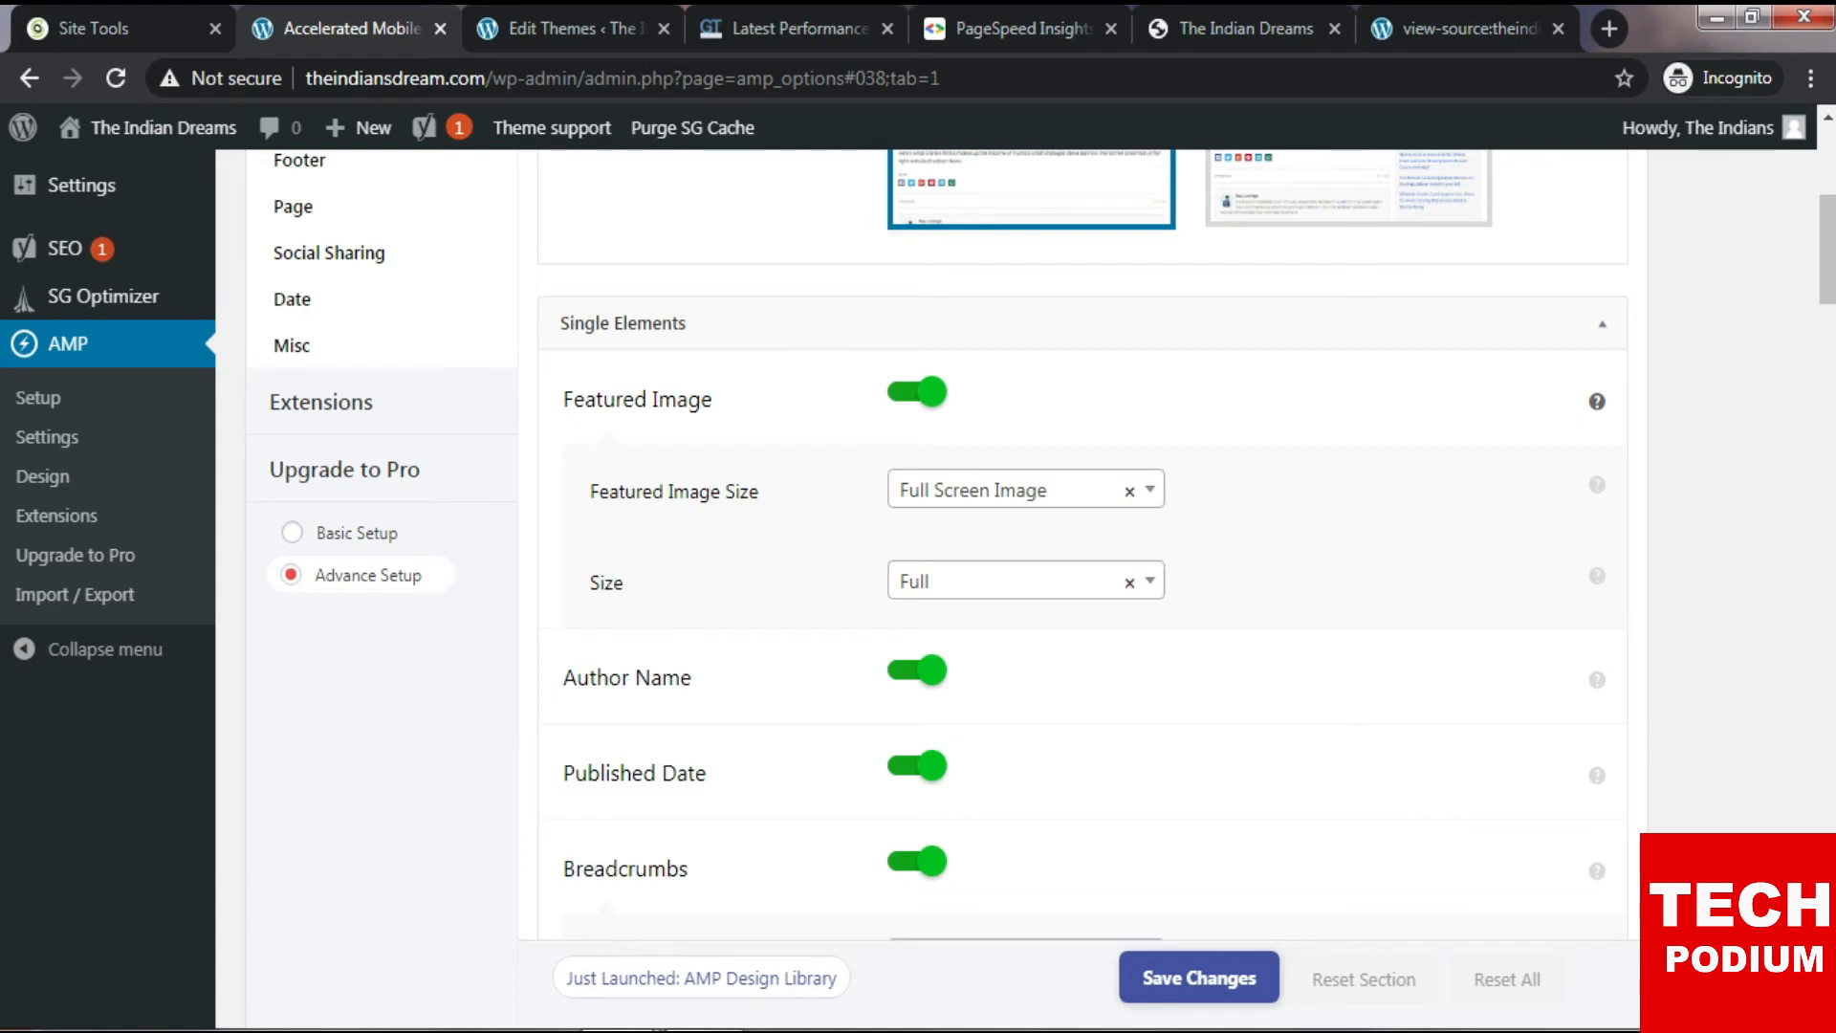
Review the remaining Single Elements options, from Author Name and Breadcrumbs through Author Bio, Post Pagination and Recent Posts below Related.
scroll(1597, 674, "down", 4)
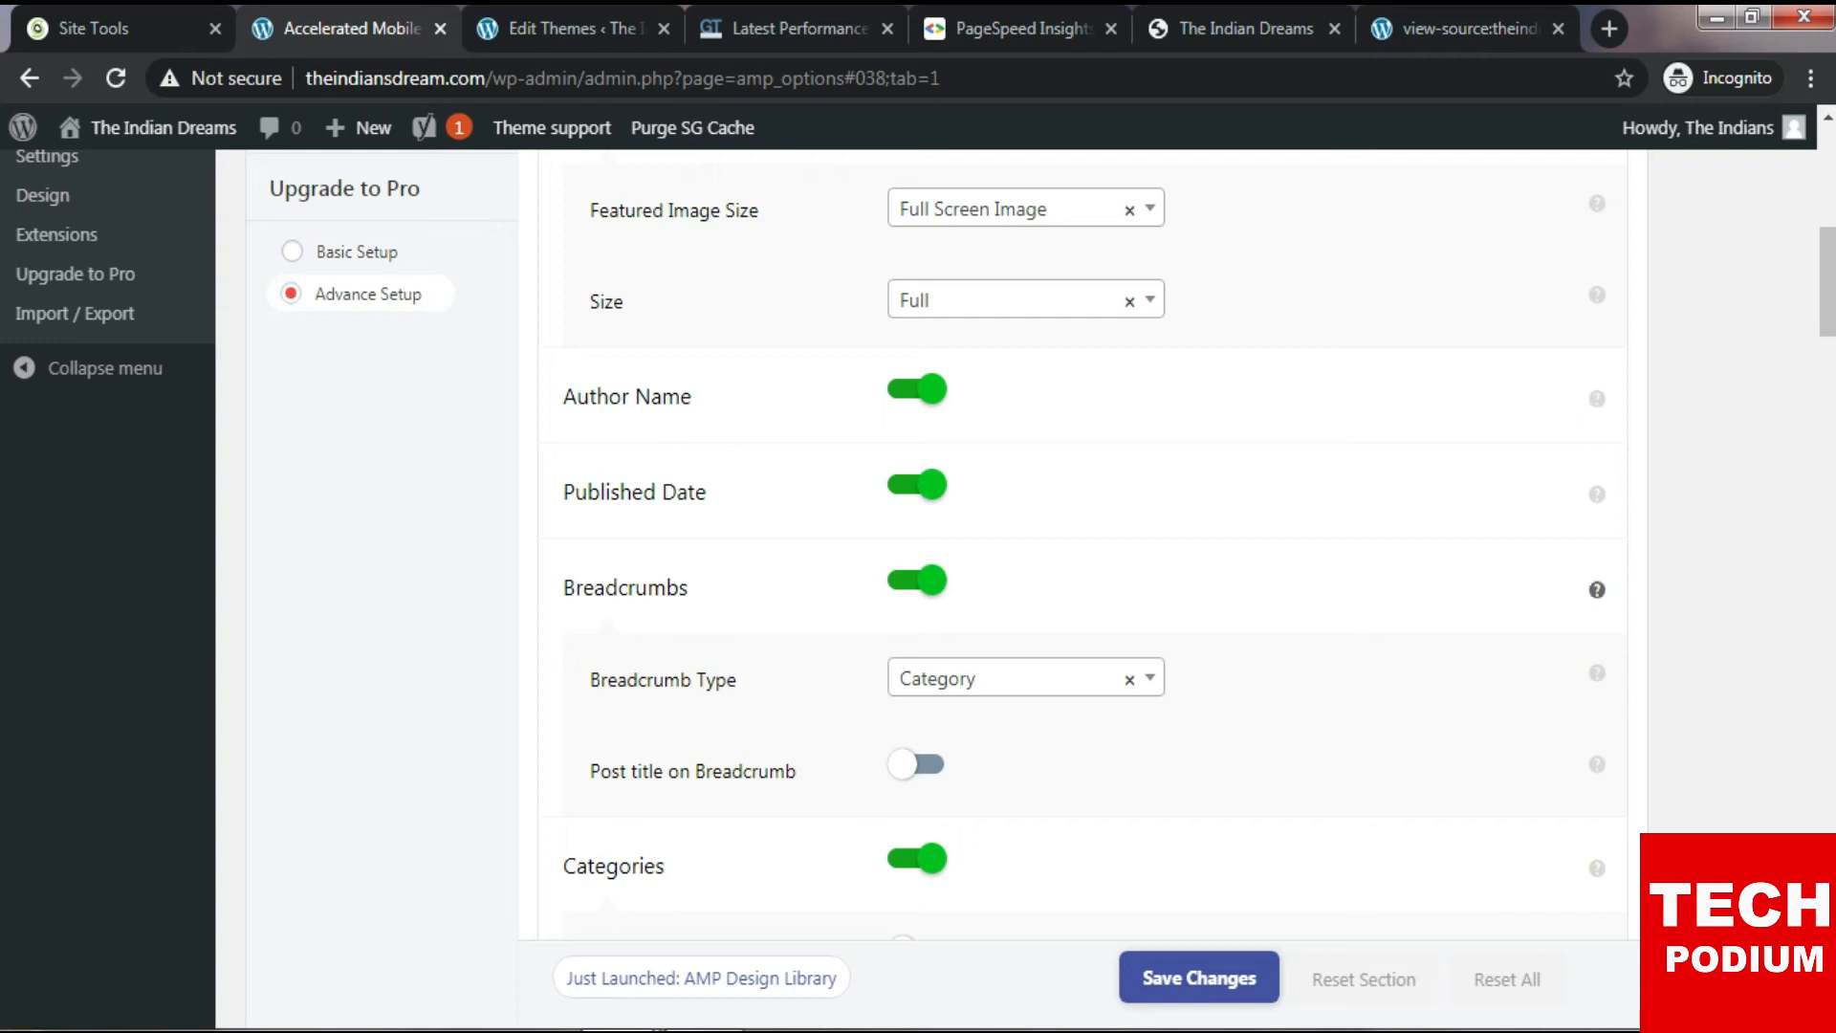
scroll(1081, 583, "down", 3)
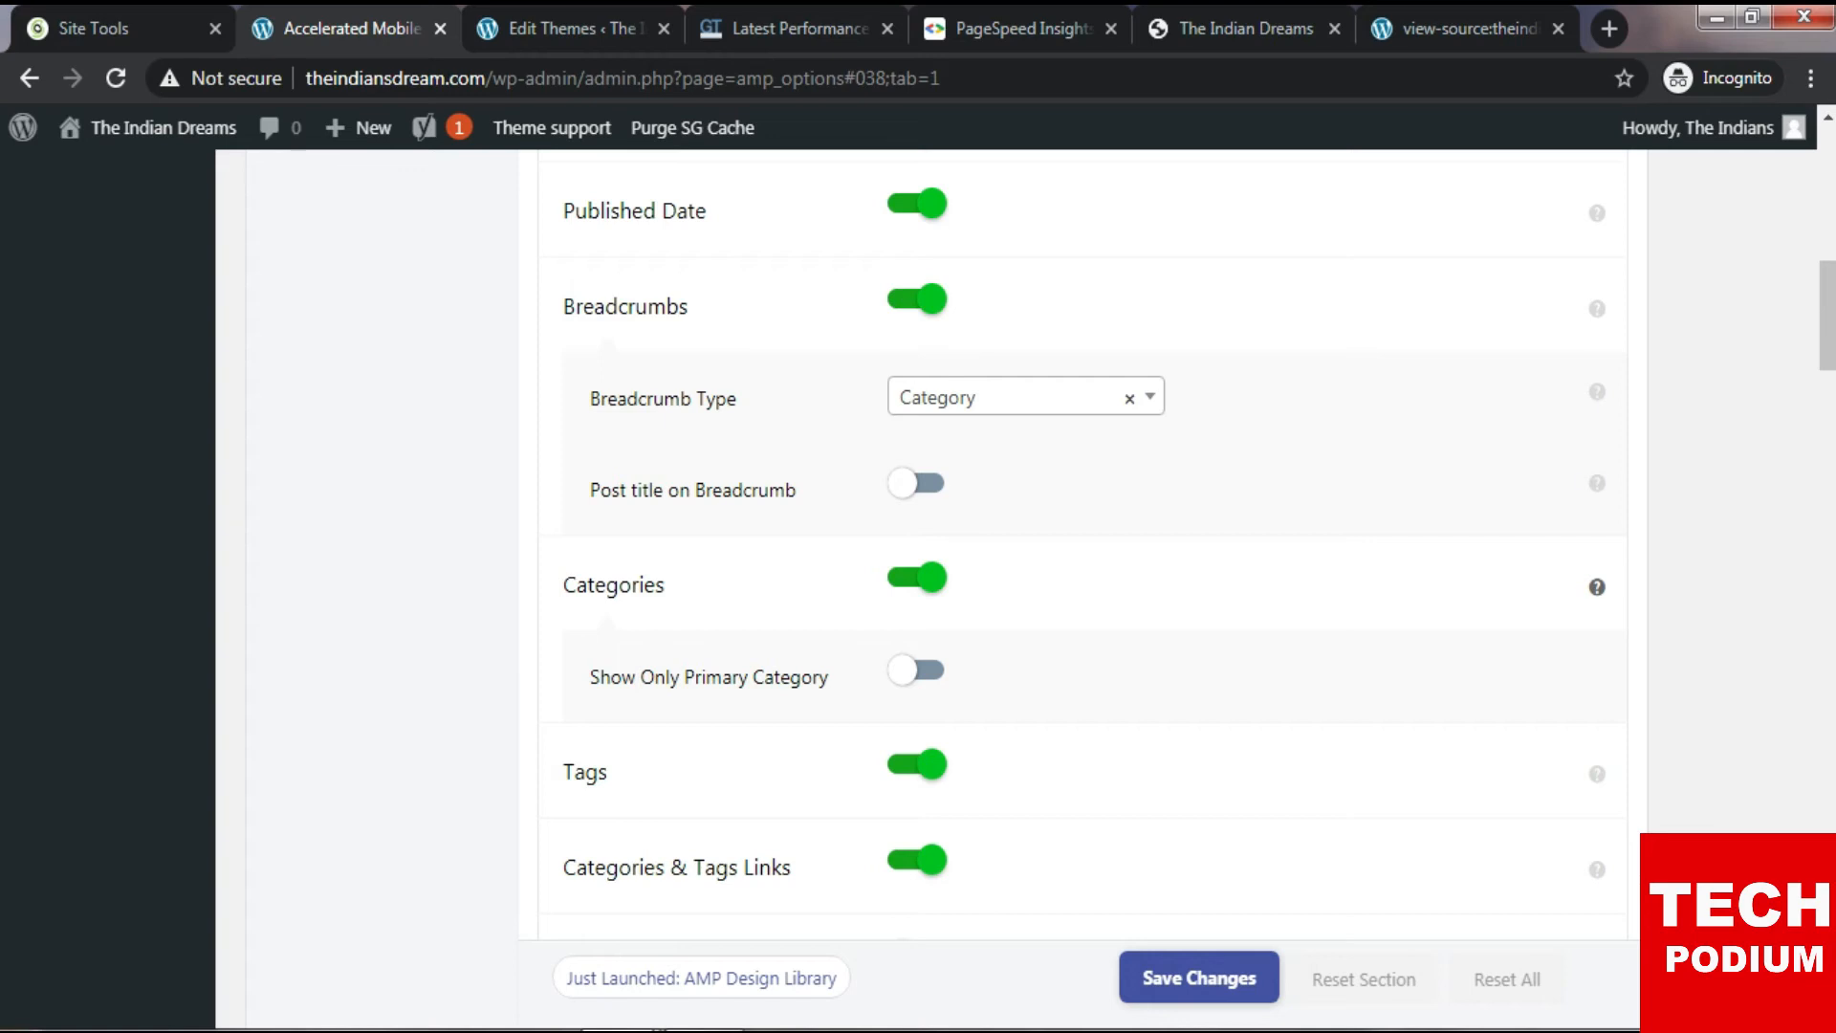
scroll(1080, 584, "down", 2)
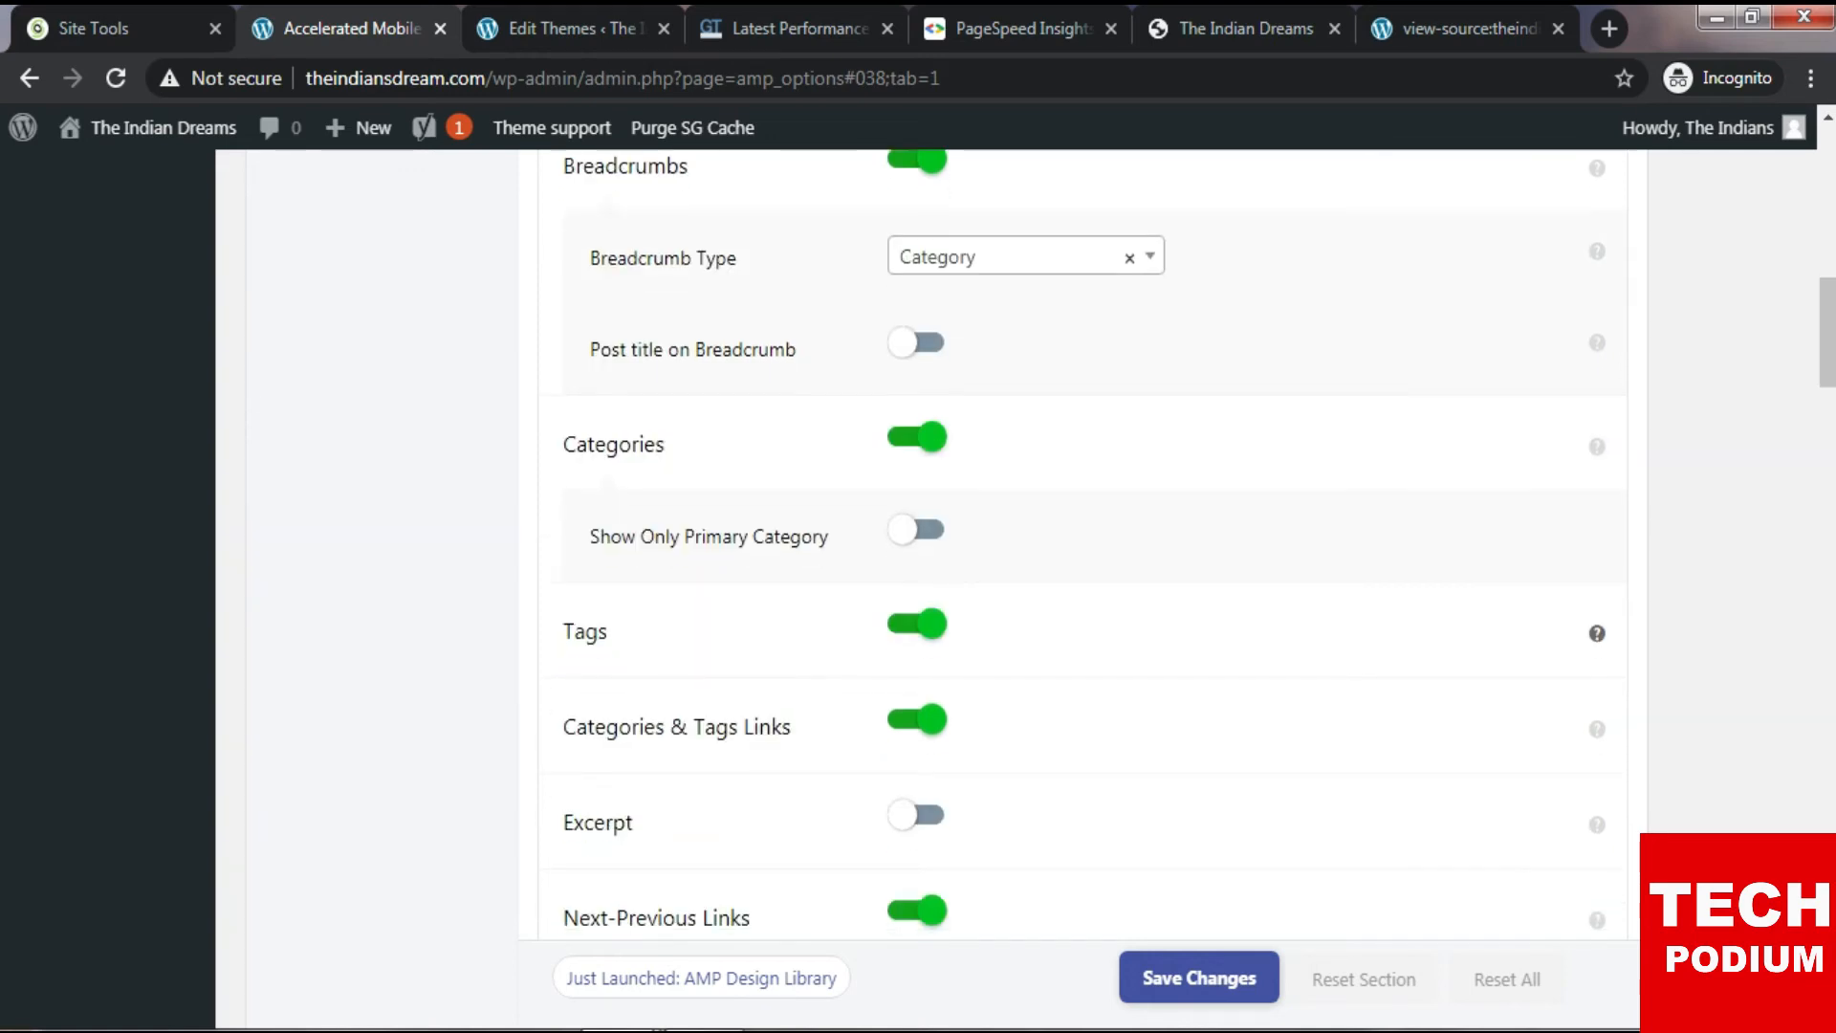
scroll(1081, 584, "down", 2)
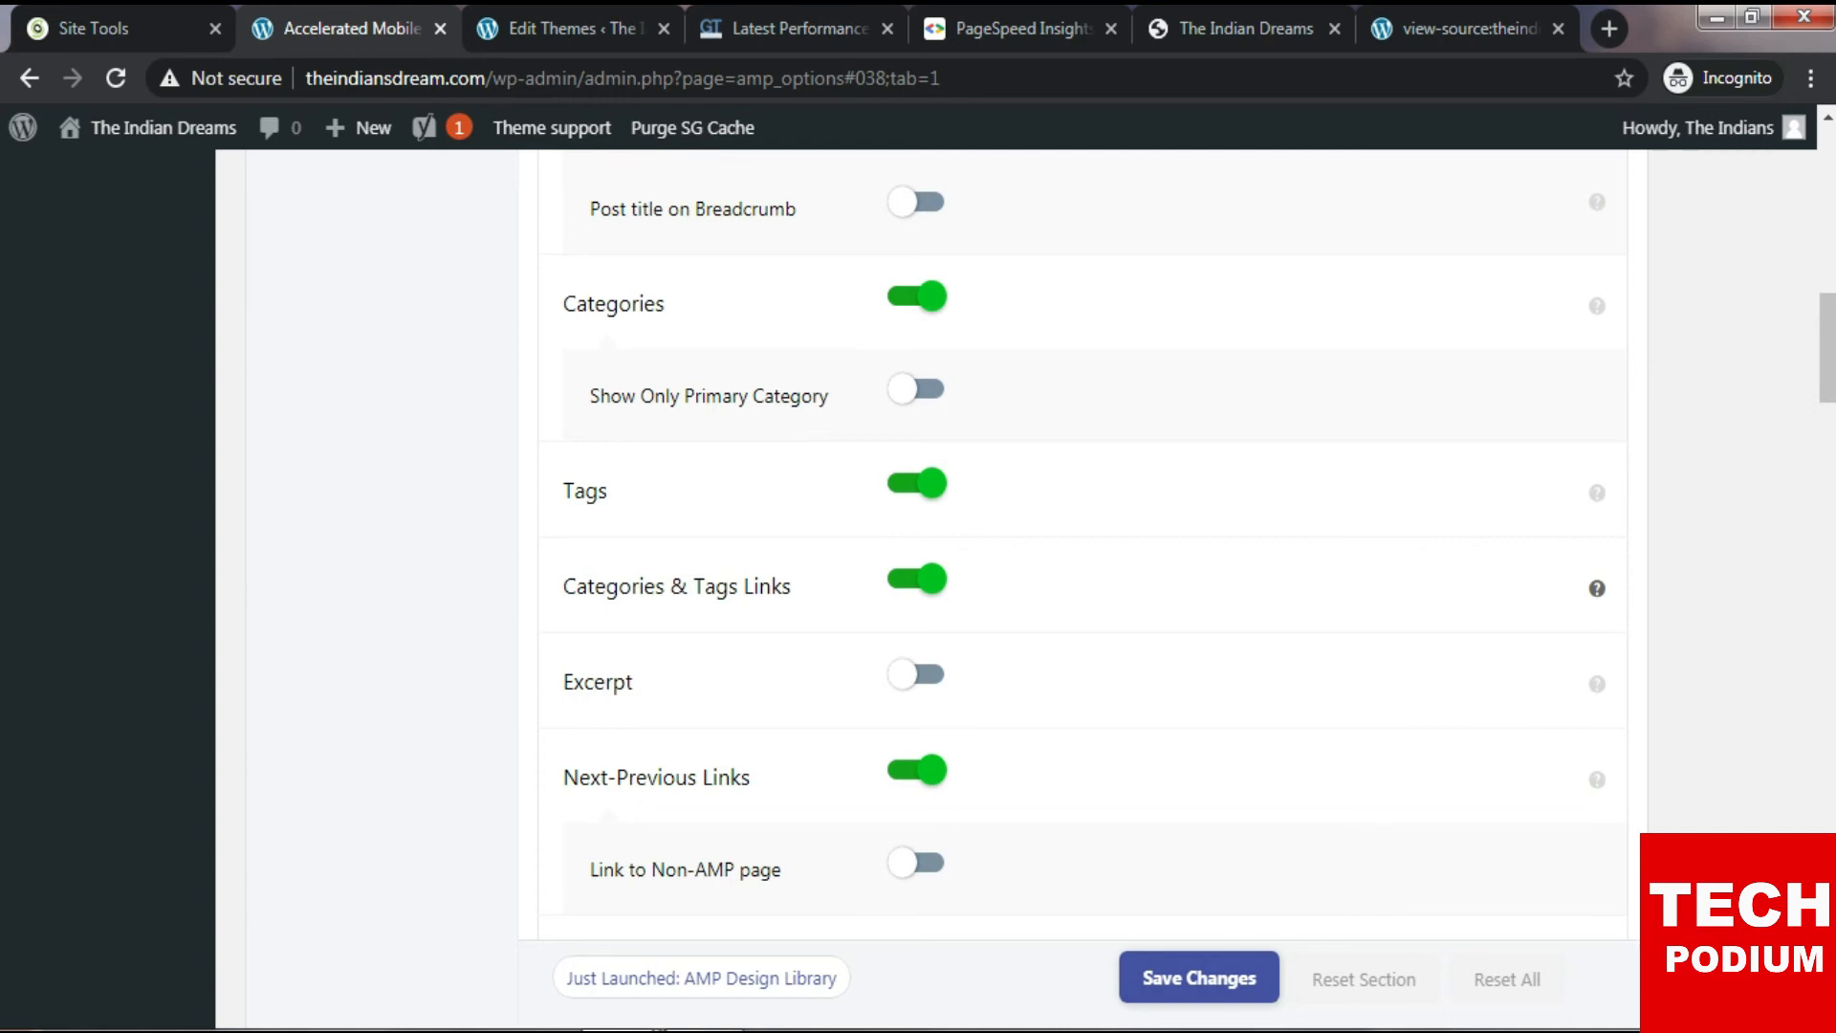
scroll(1597, 639, "down", 2)
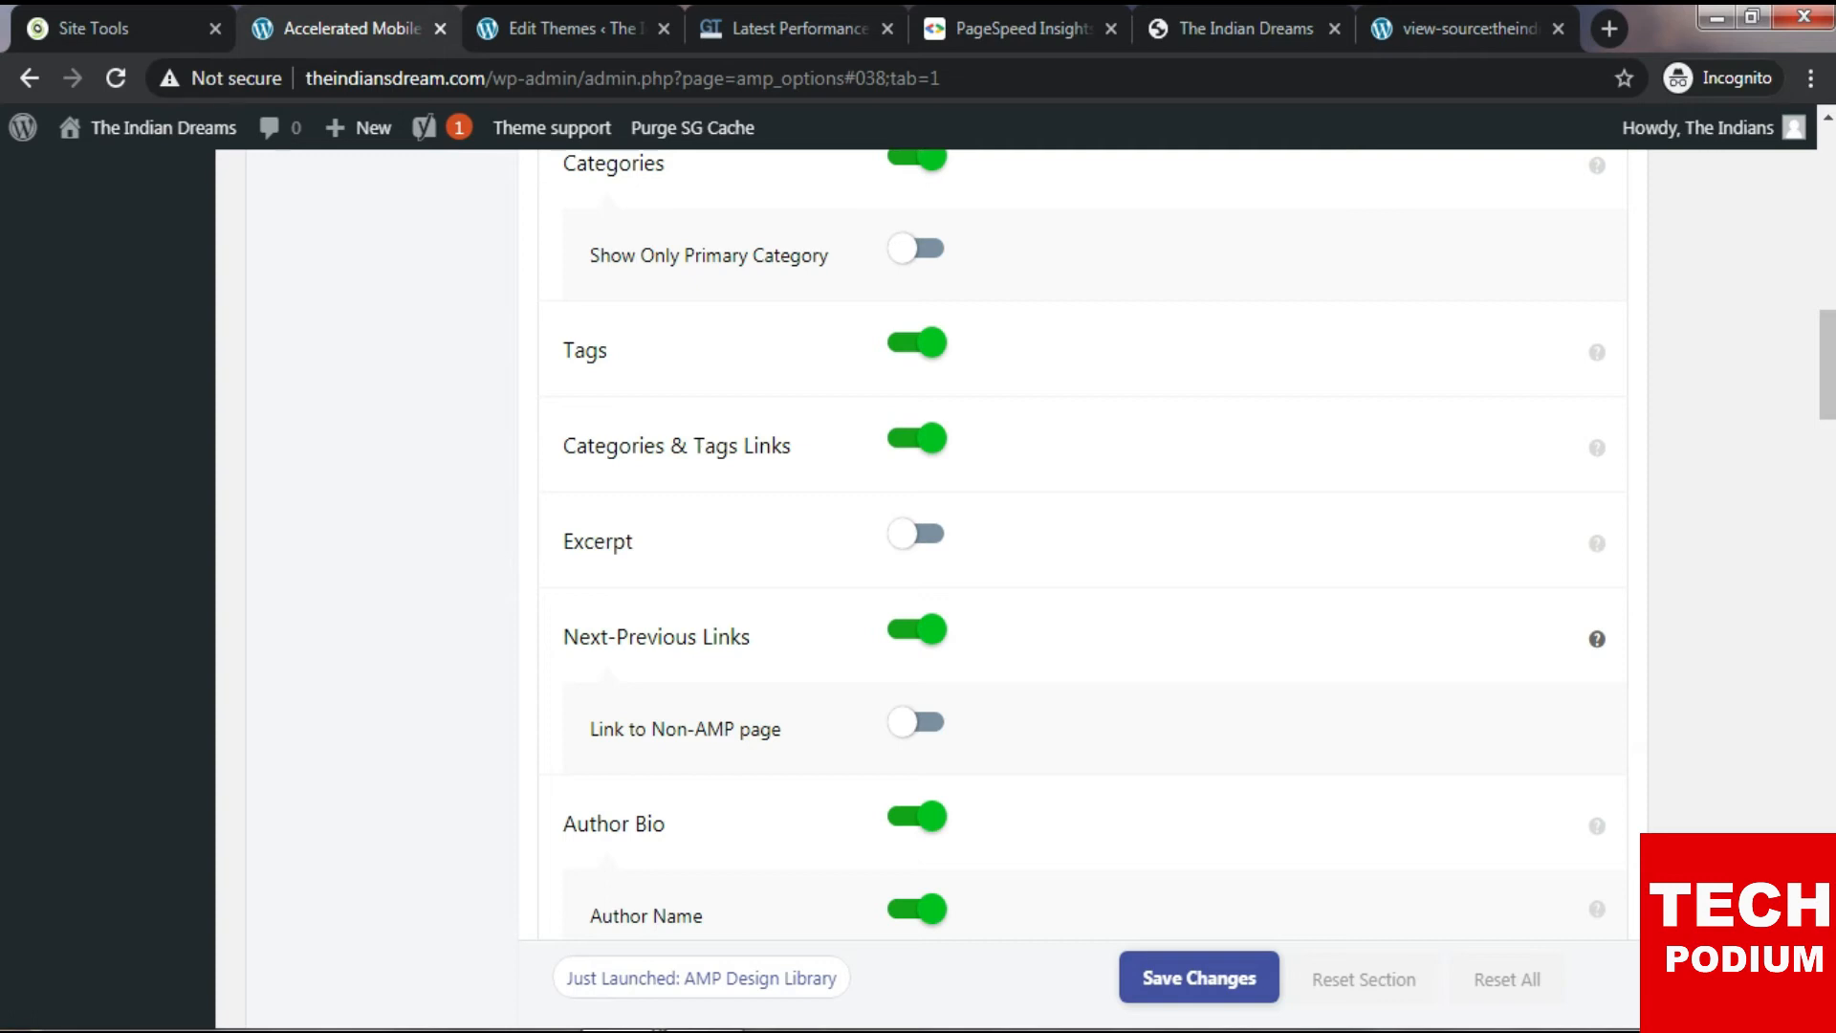
scroll(1597, 639, "down", 6)
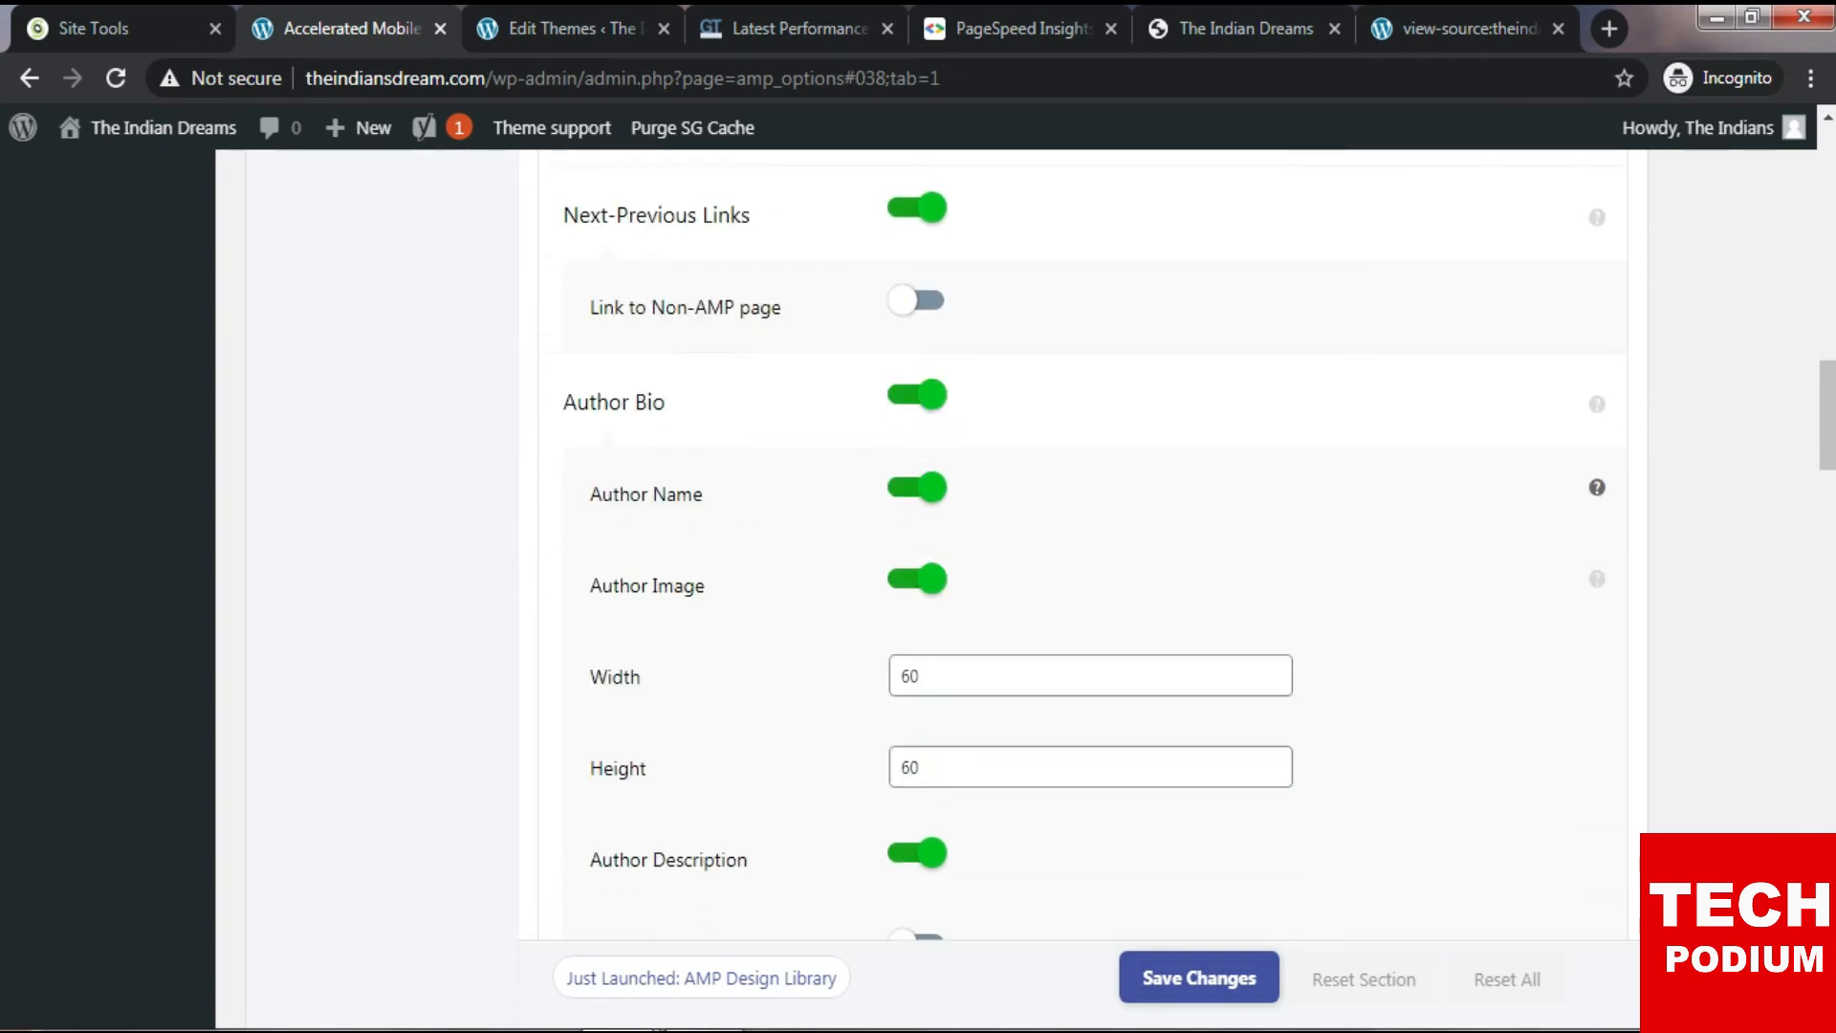
scroll(1597, 574, "down", 4)
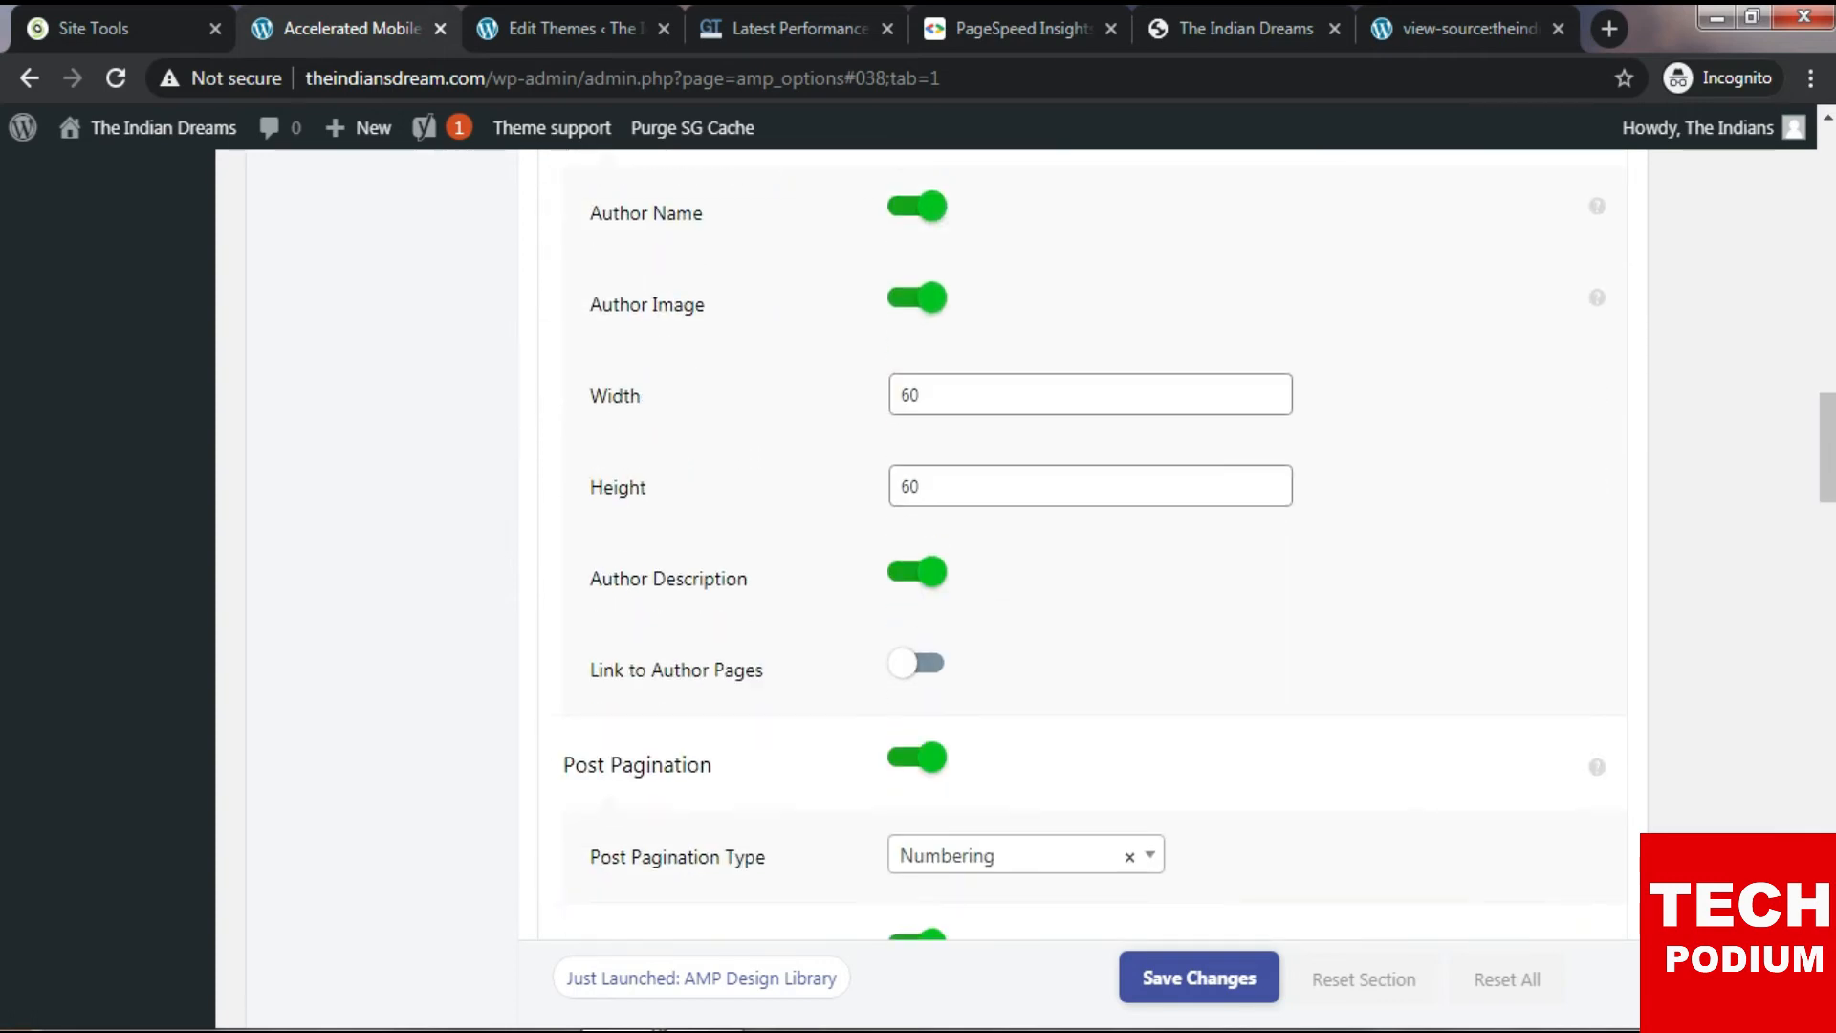
scroll(1597, 573, "down", 4)
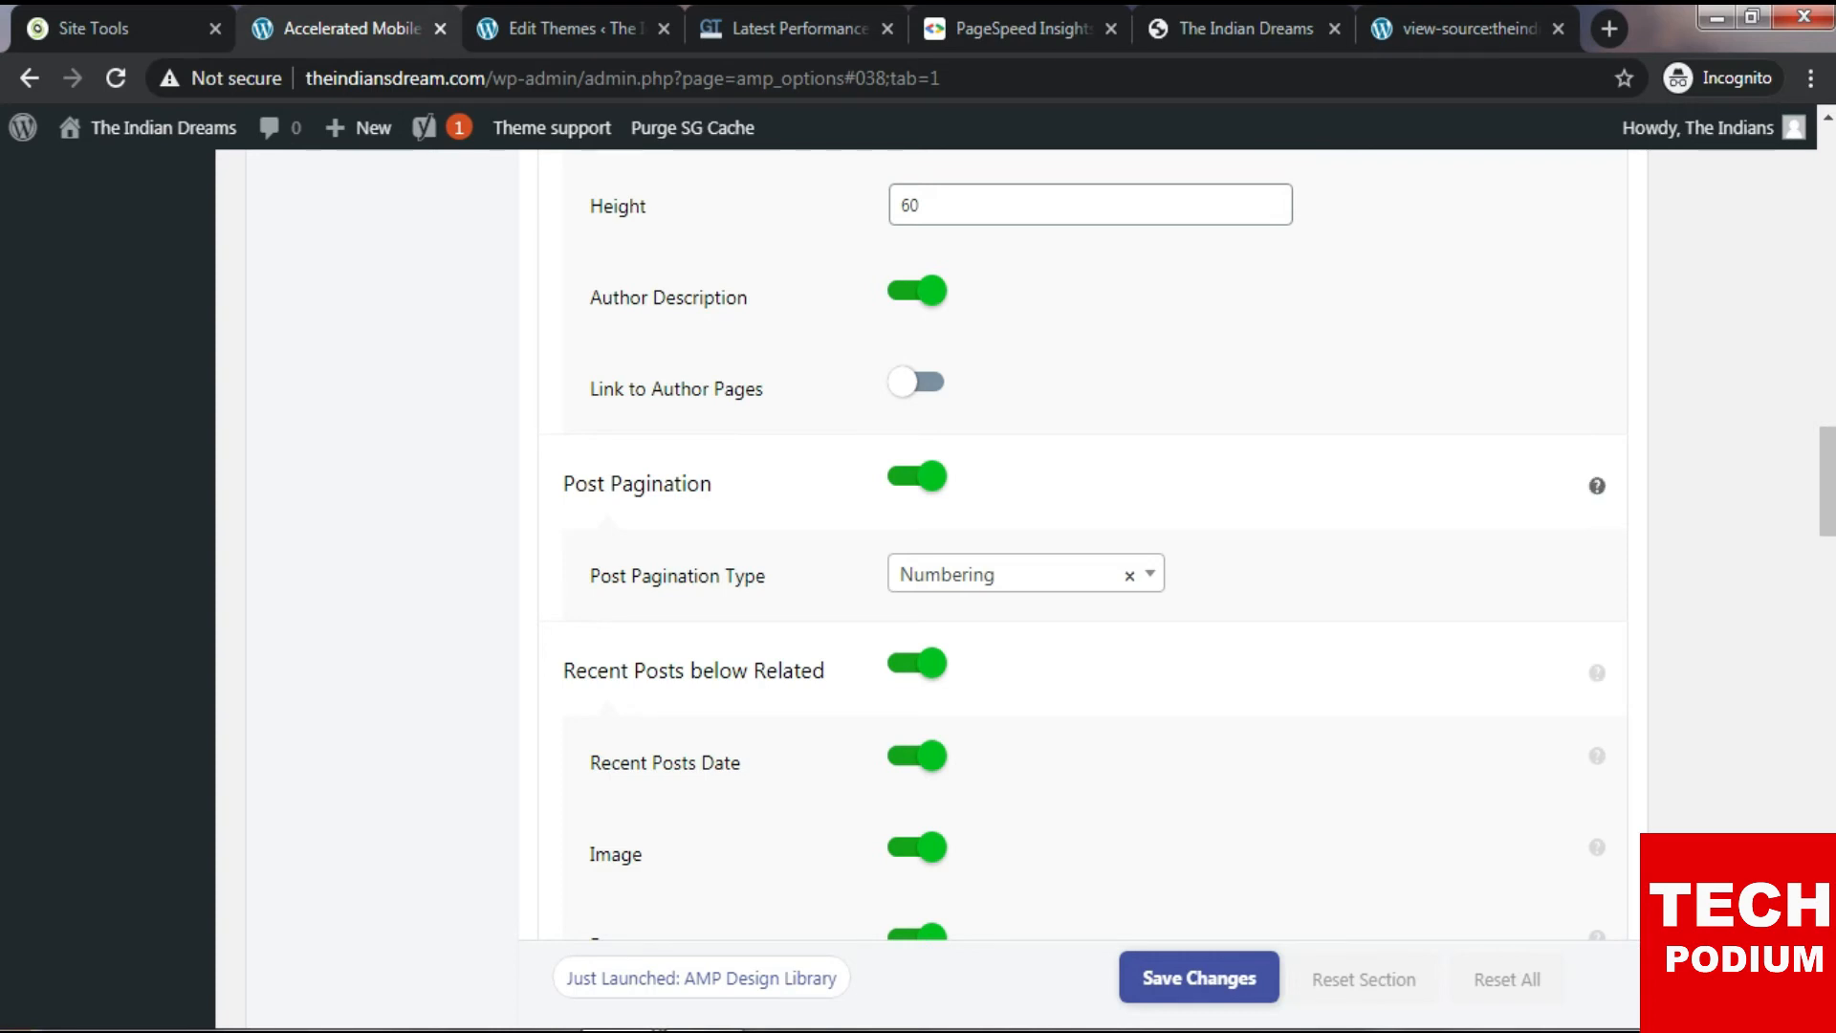
scroll(1598, 535, "down", 2)
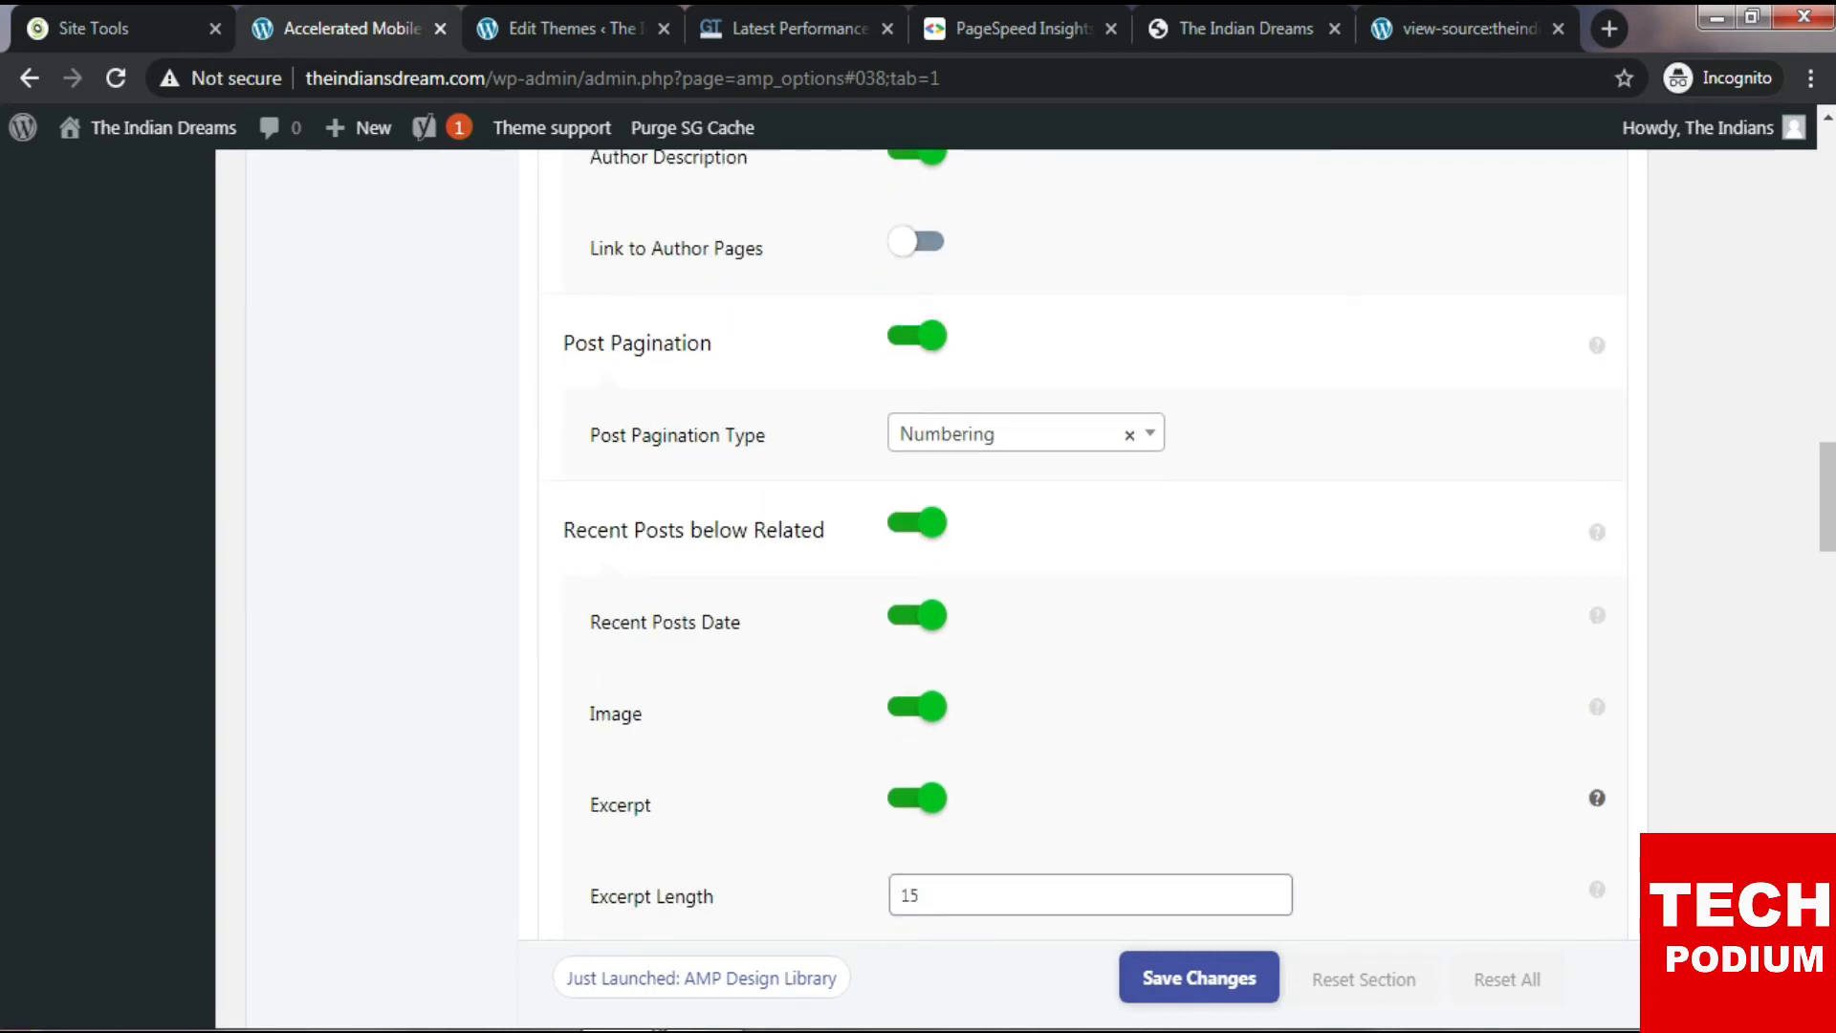
scroll(1243, 766, "down", 2)
scroll(1186, 545, "down", 5)
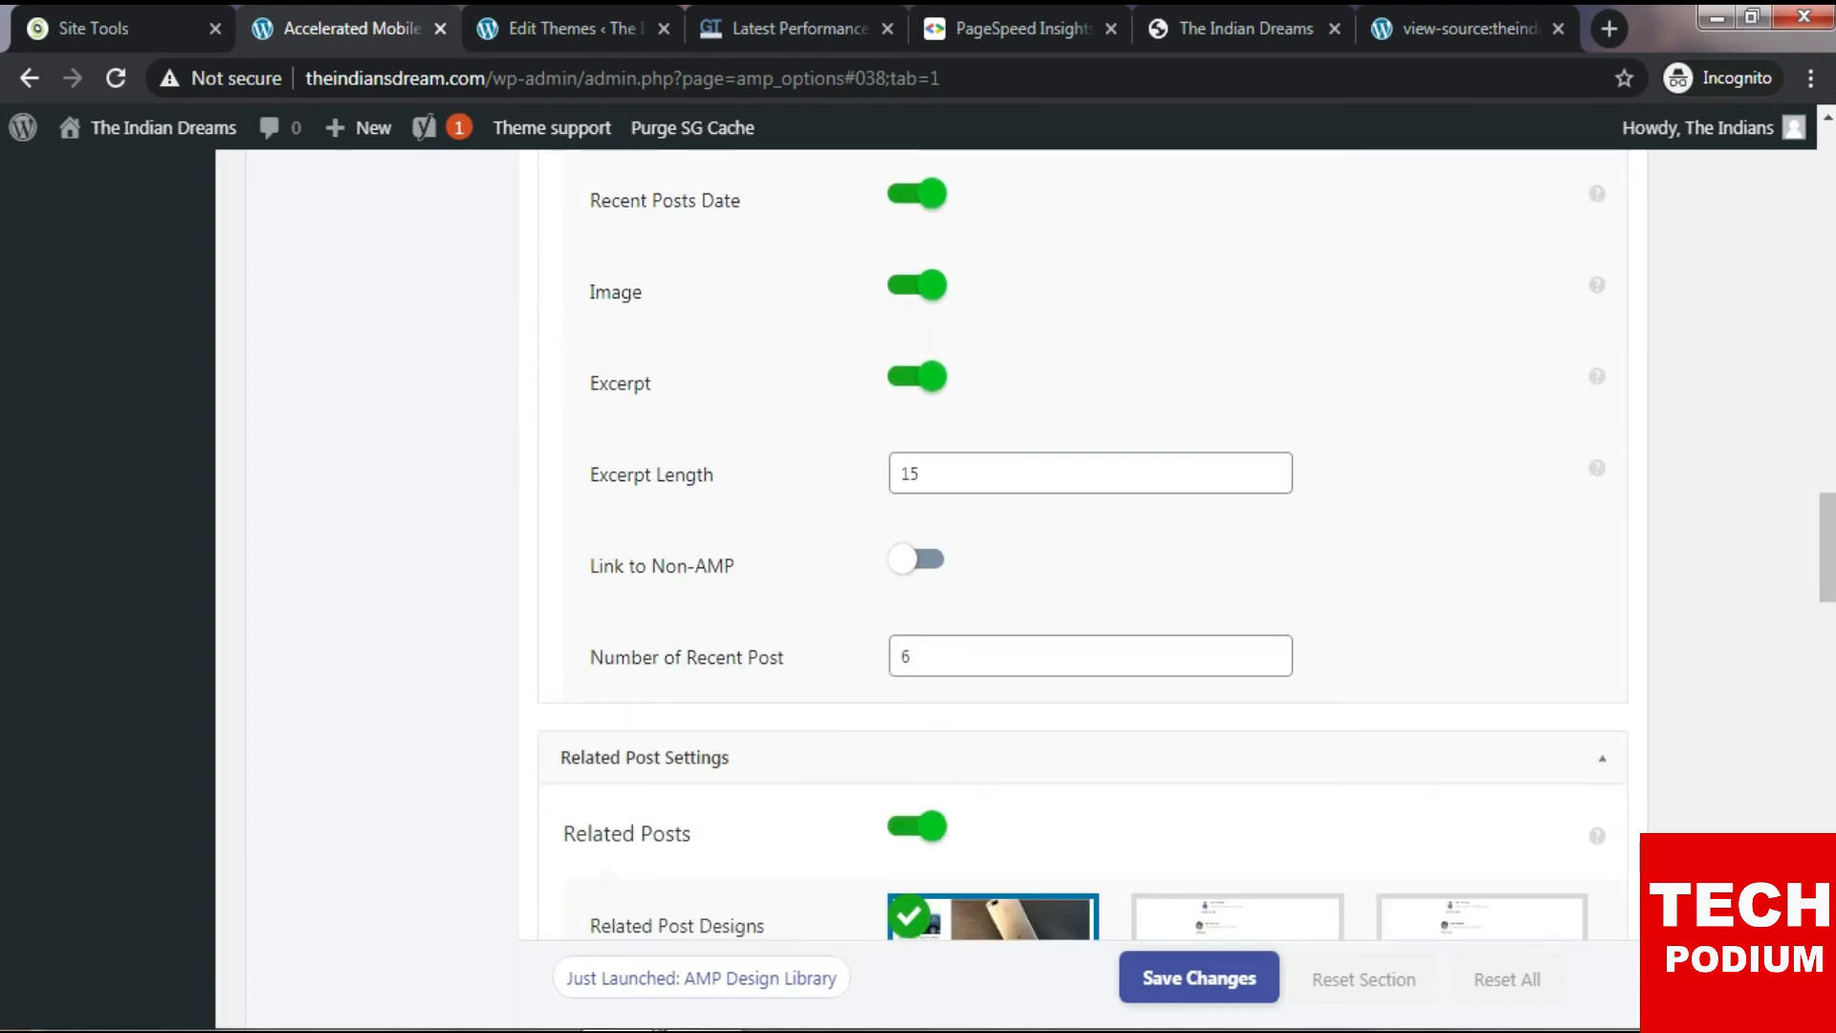
Examine the Related Post Settings, including the related post designs, the Related Post by criterion and the In-Content Related Post option.
scroll(1186, 545, "down", 2)
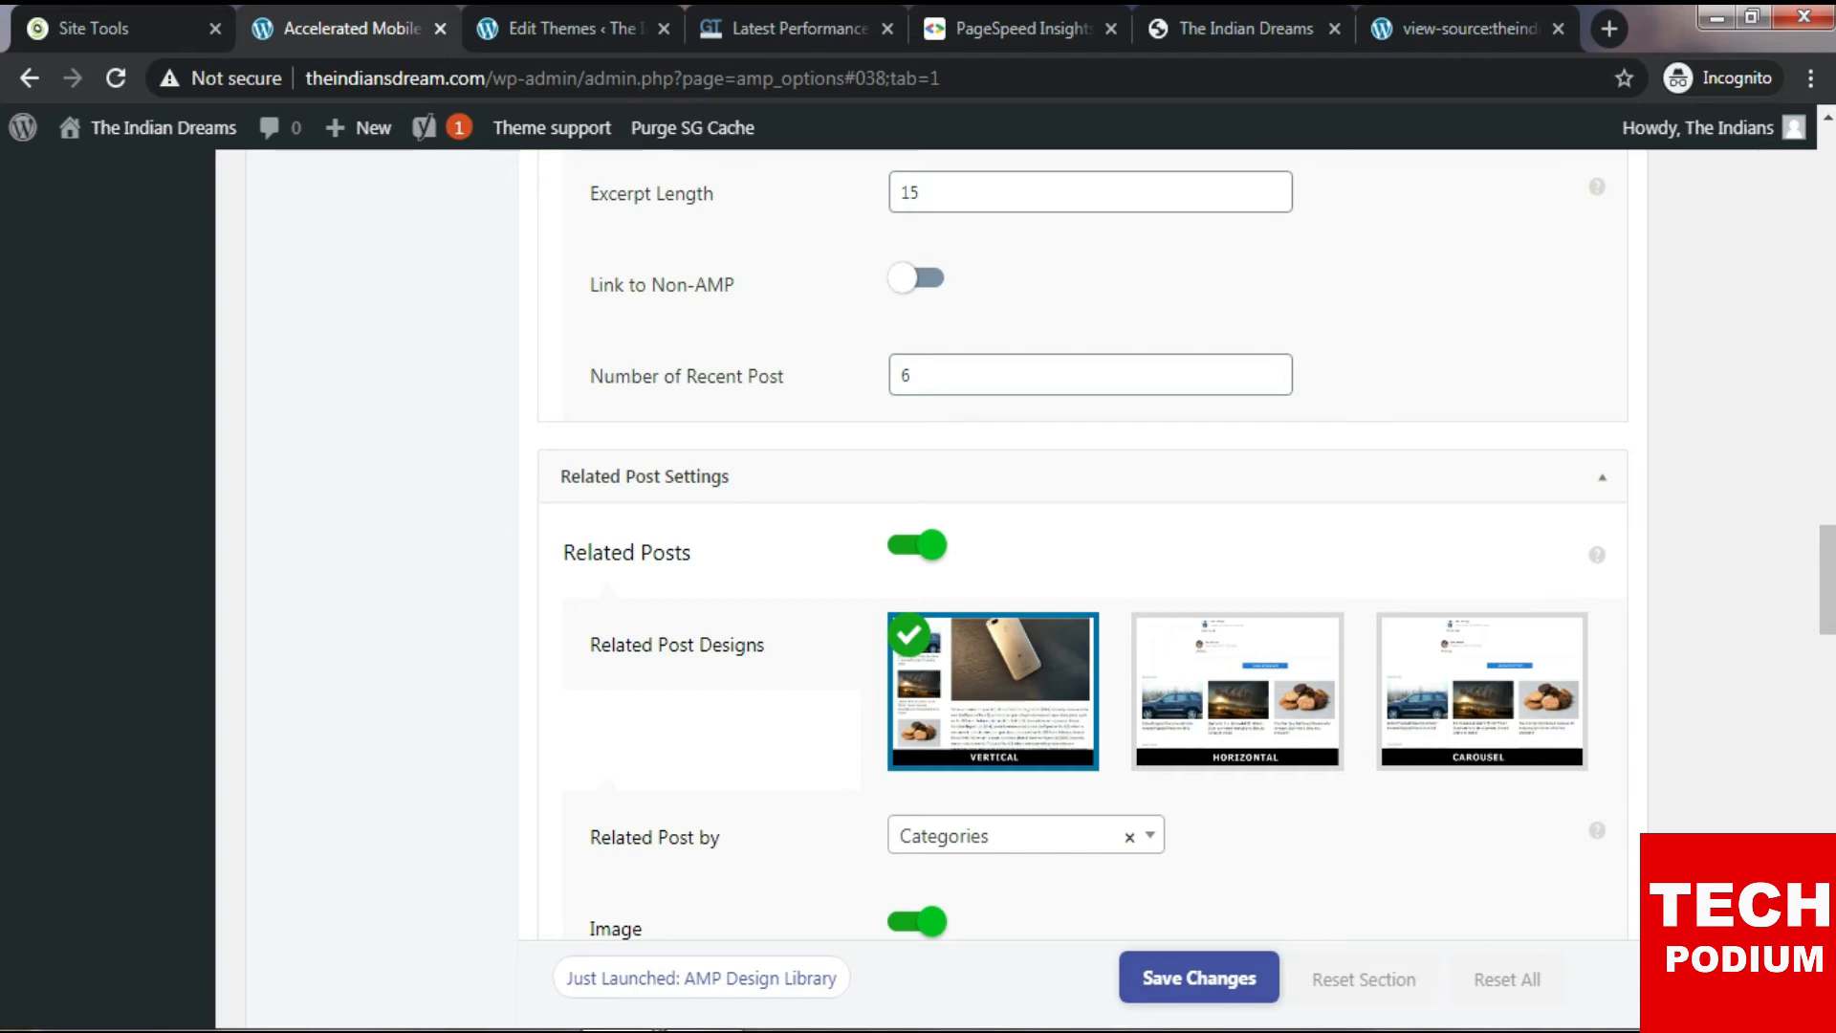
scroll(1081, 546, "up", 8)
scroll(1081, 545, "down", 10)
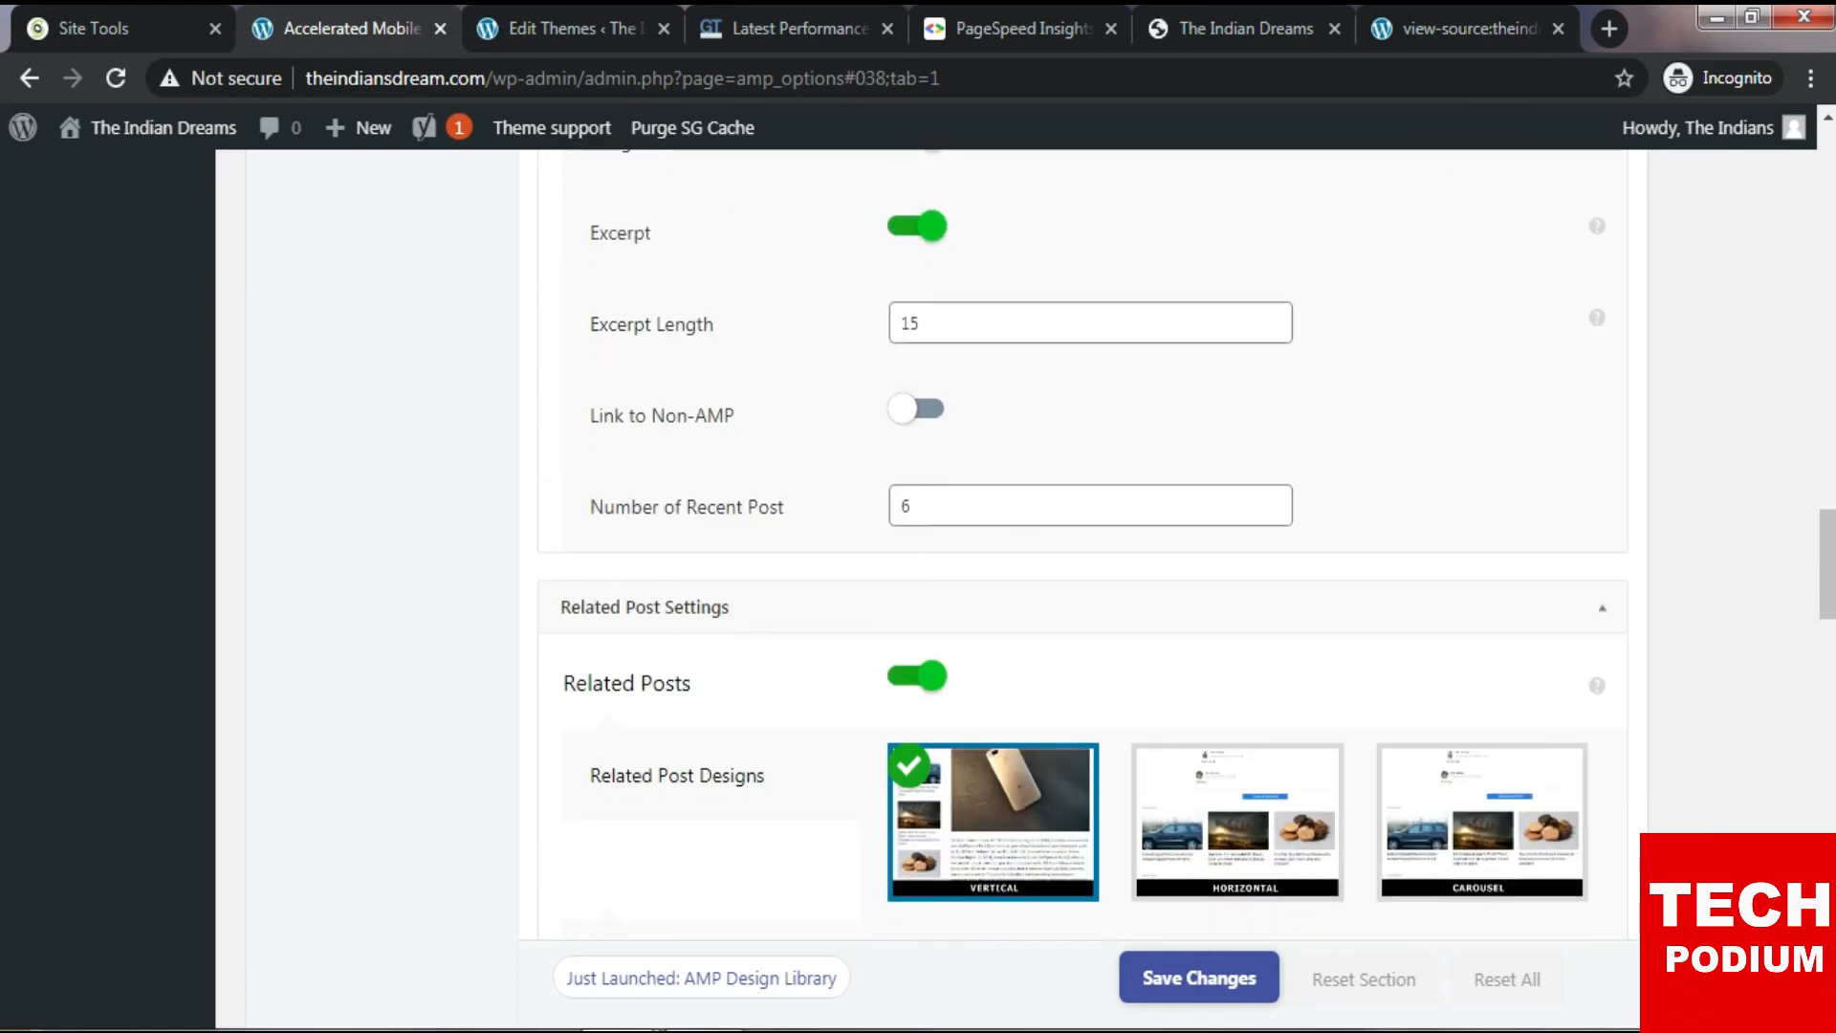
scroll(1081, 545, "down", 3)
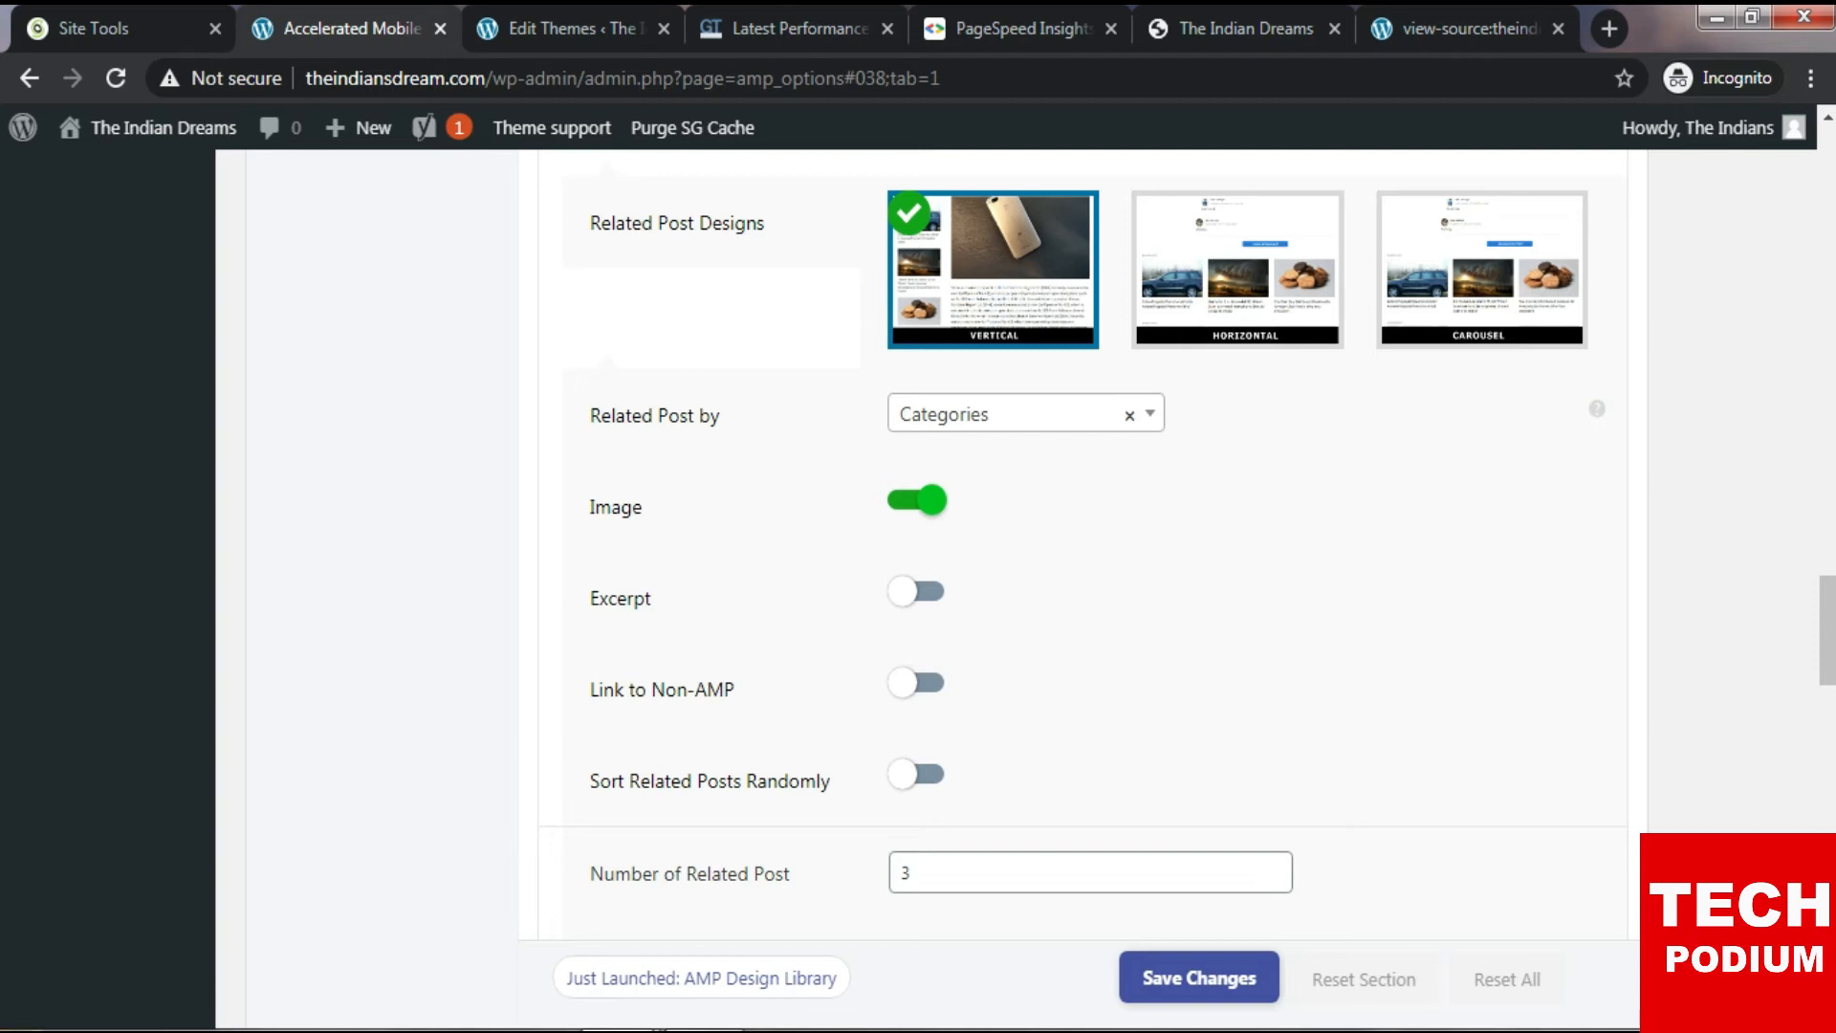
scroll(1081, 545, "down", 7)
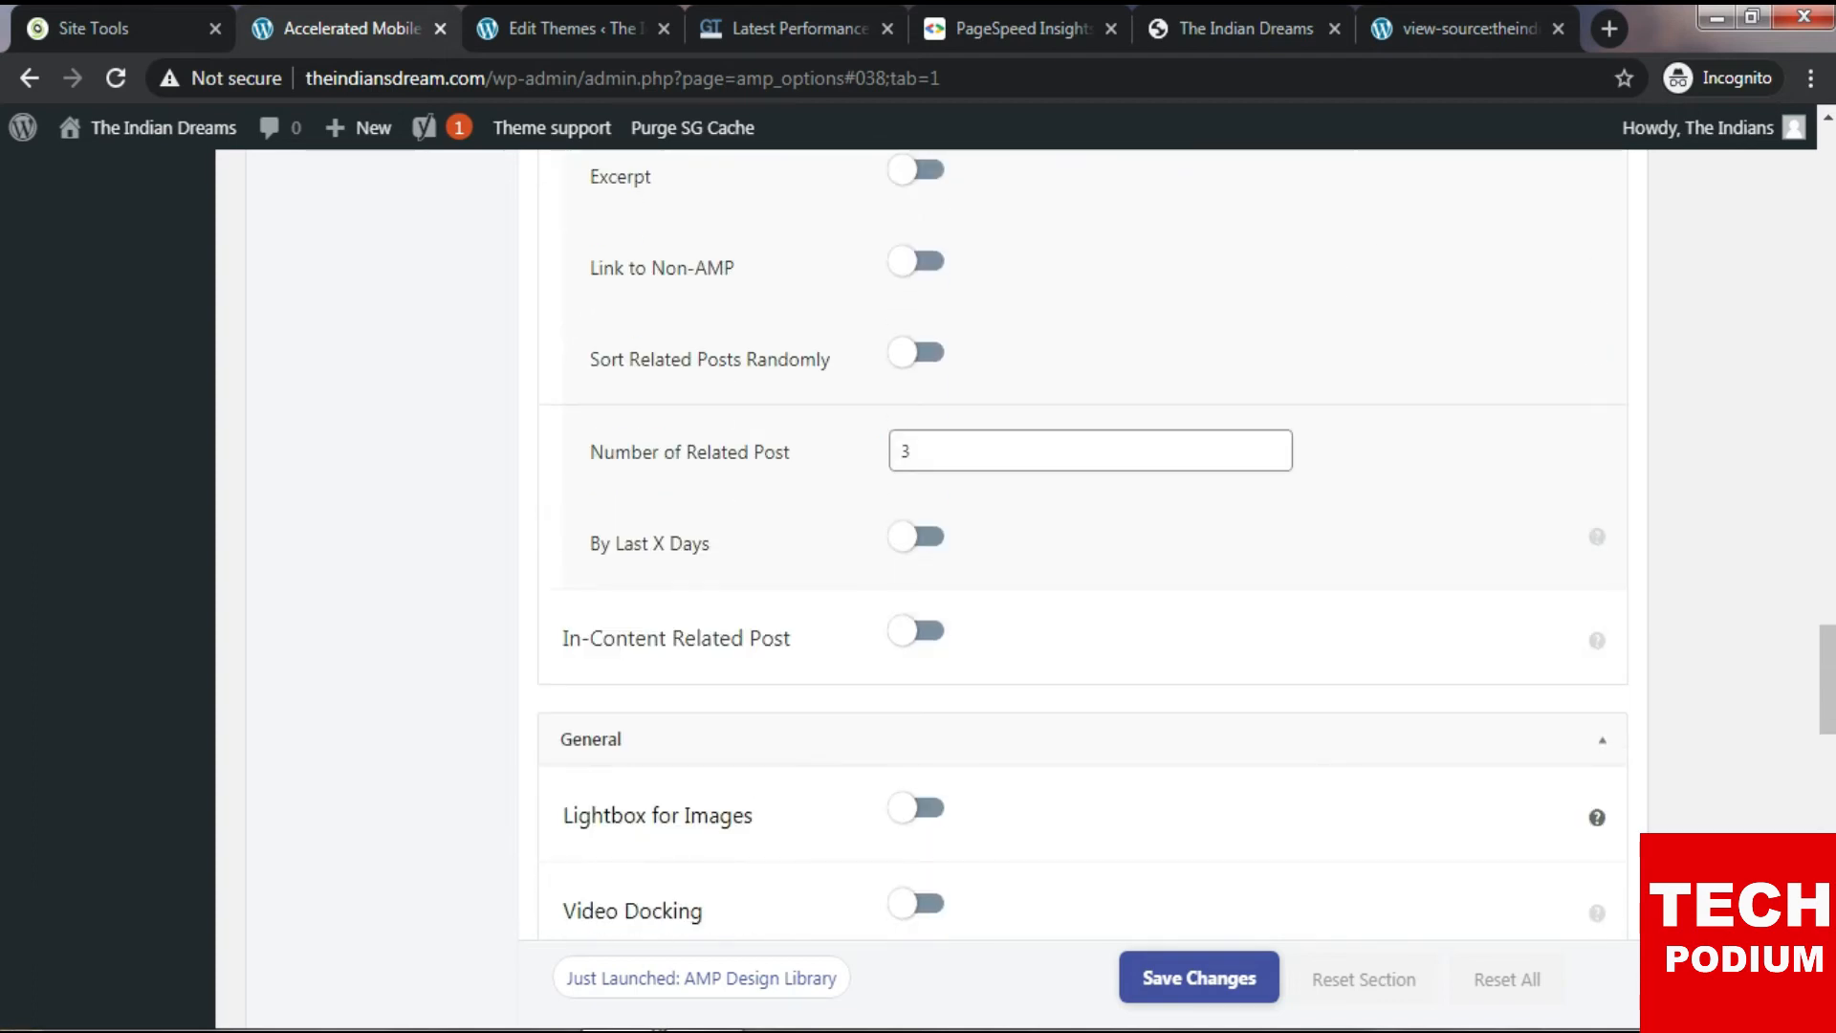
Review the Single page's General, WordPress Content Gallery and Content Sneak Peek options, and save the Single design settings.
scroll(1081, 545, "down", 4)
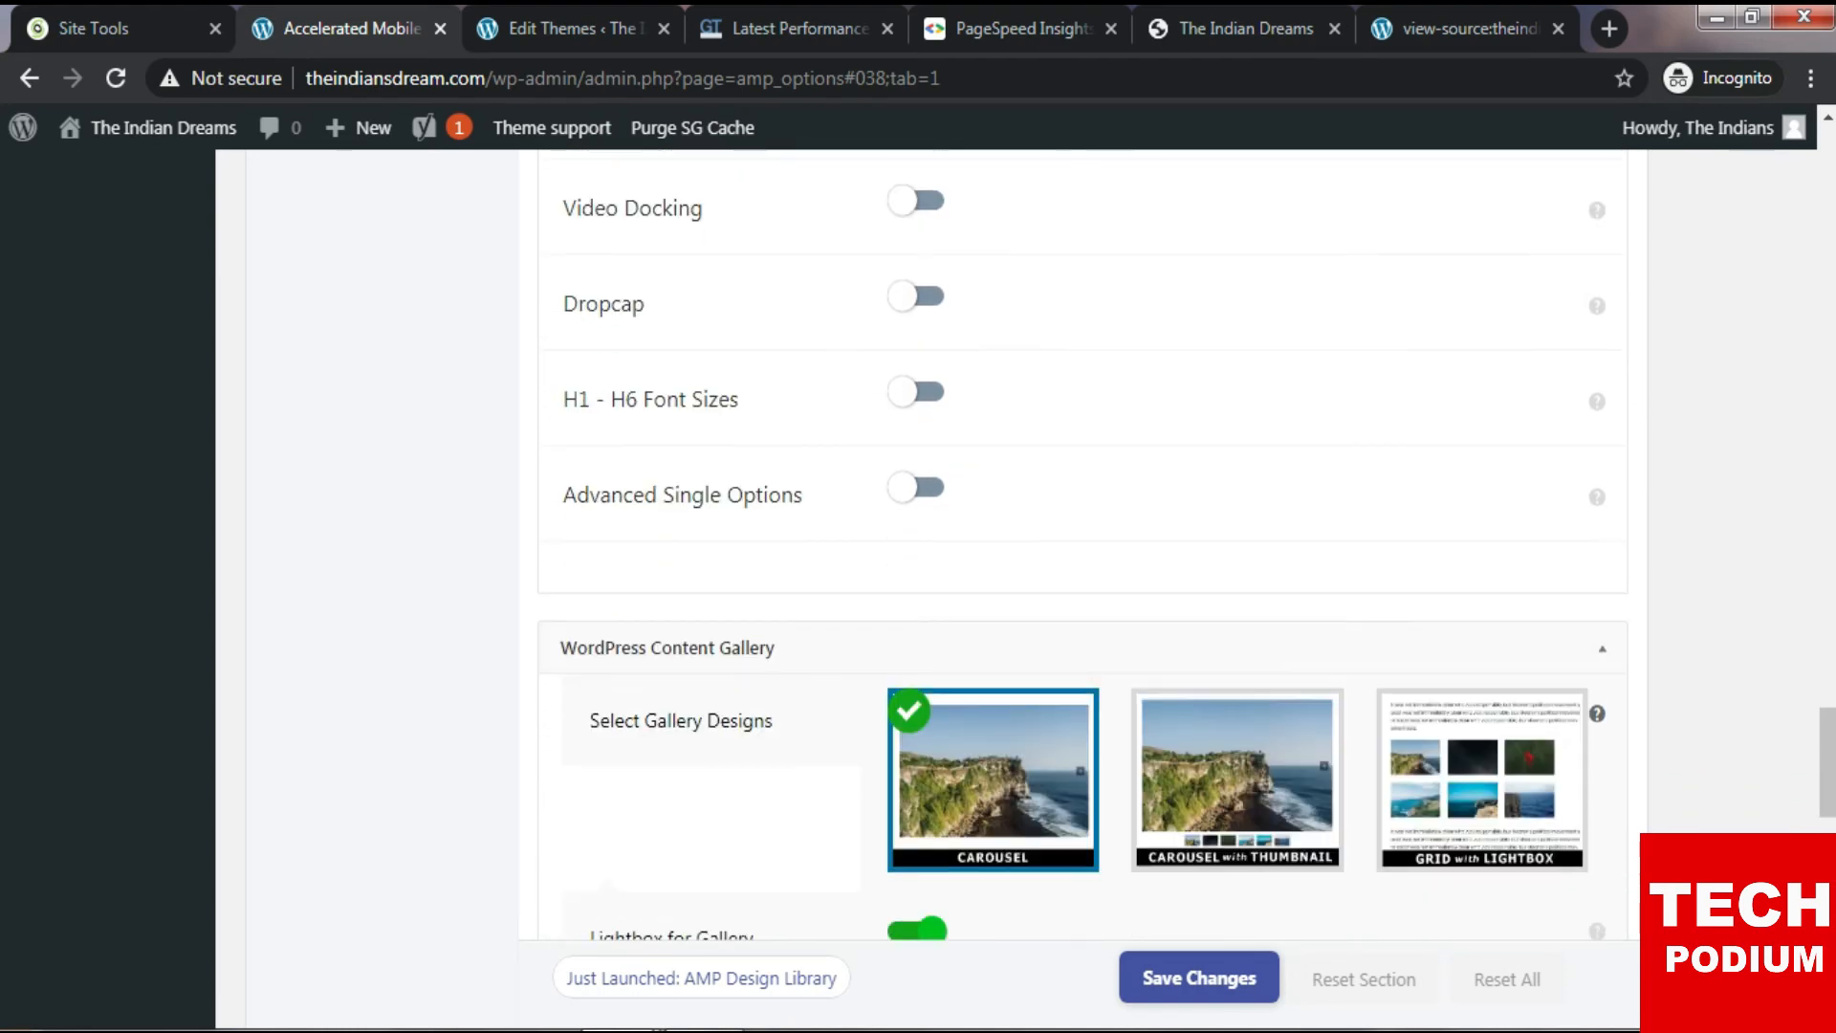
scroll(1081, 545, "down", 3)
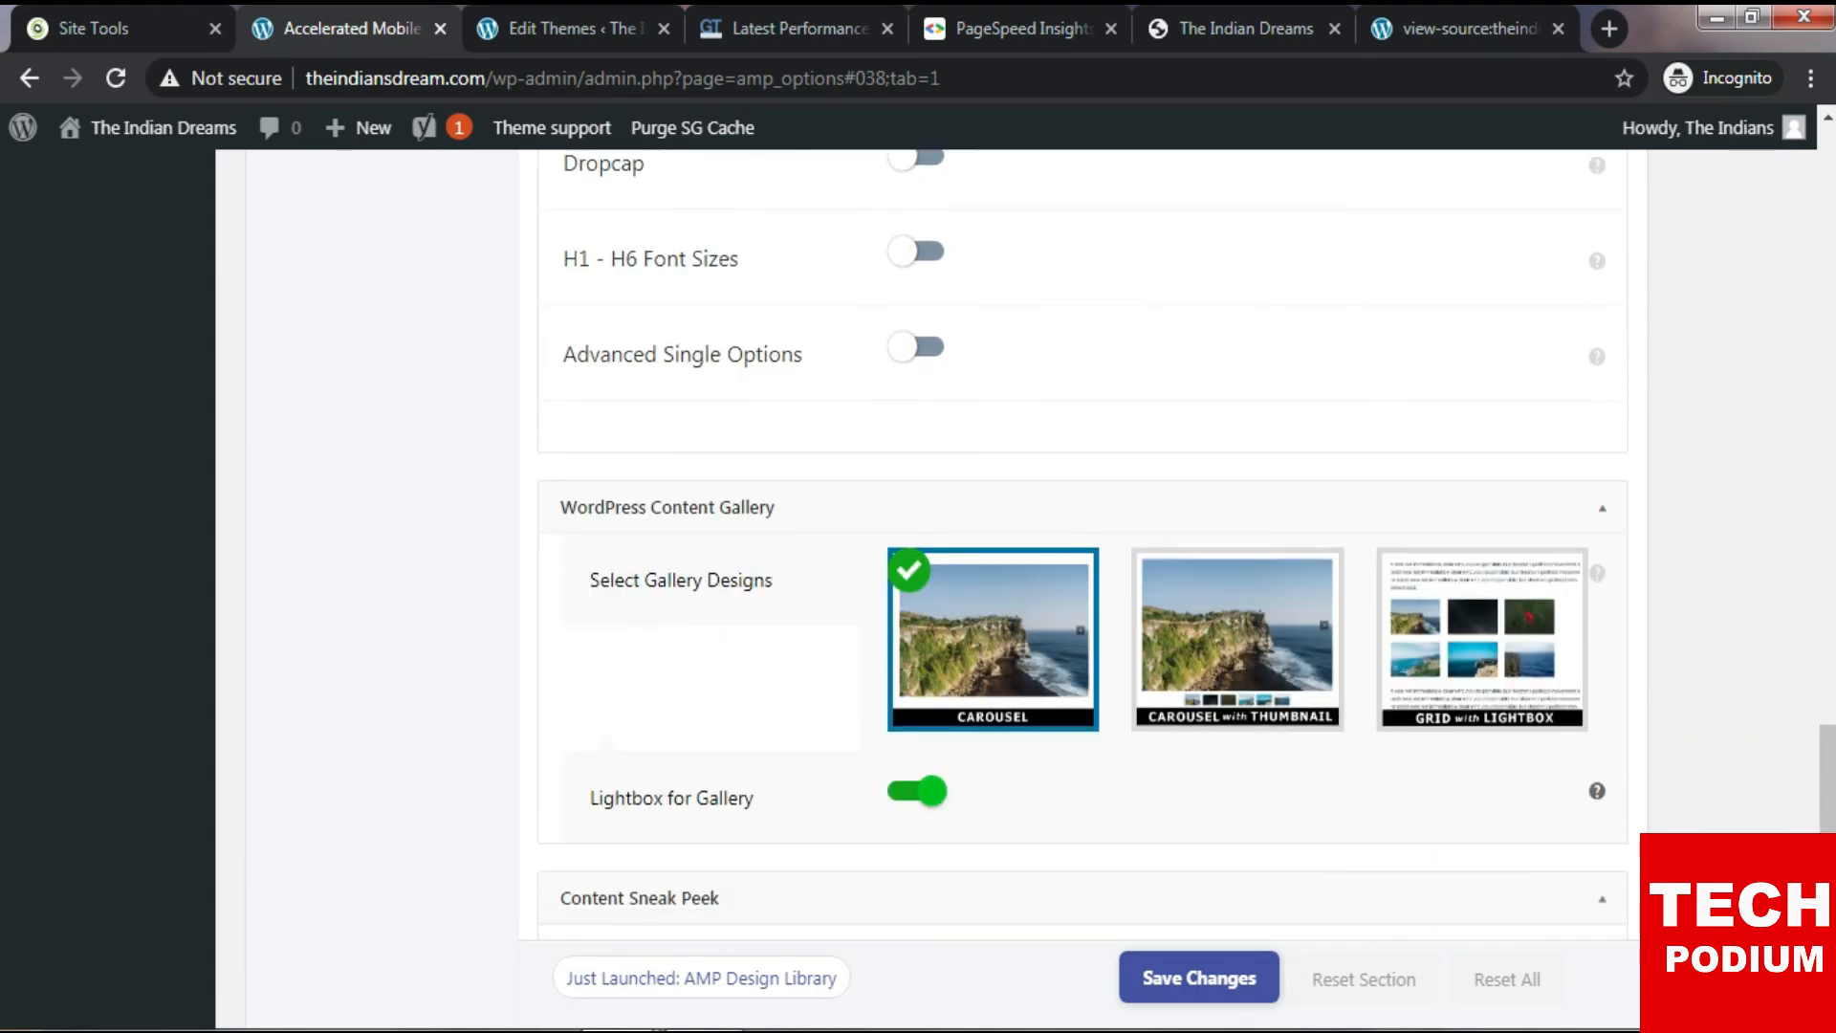
scroll(1081, 546, "down", 4)
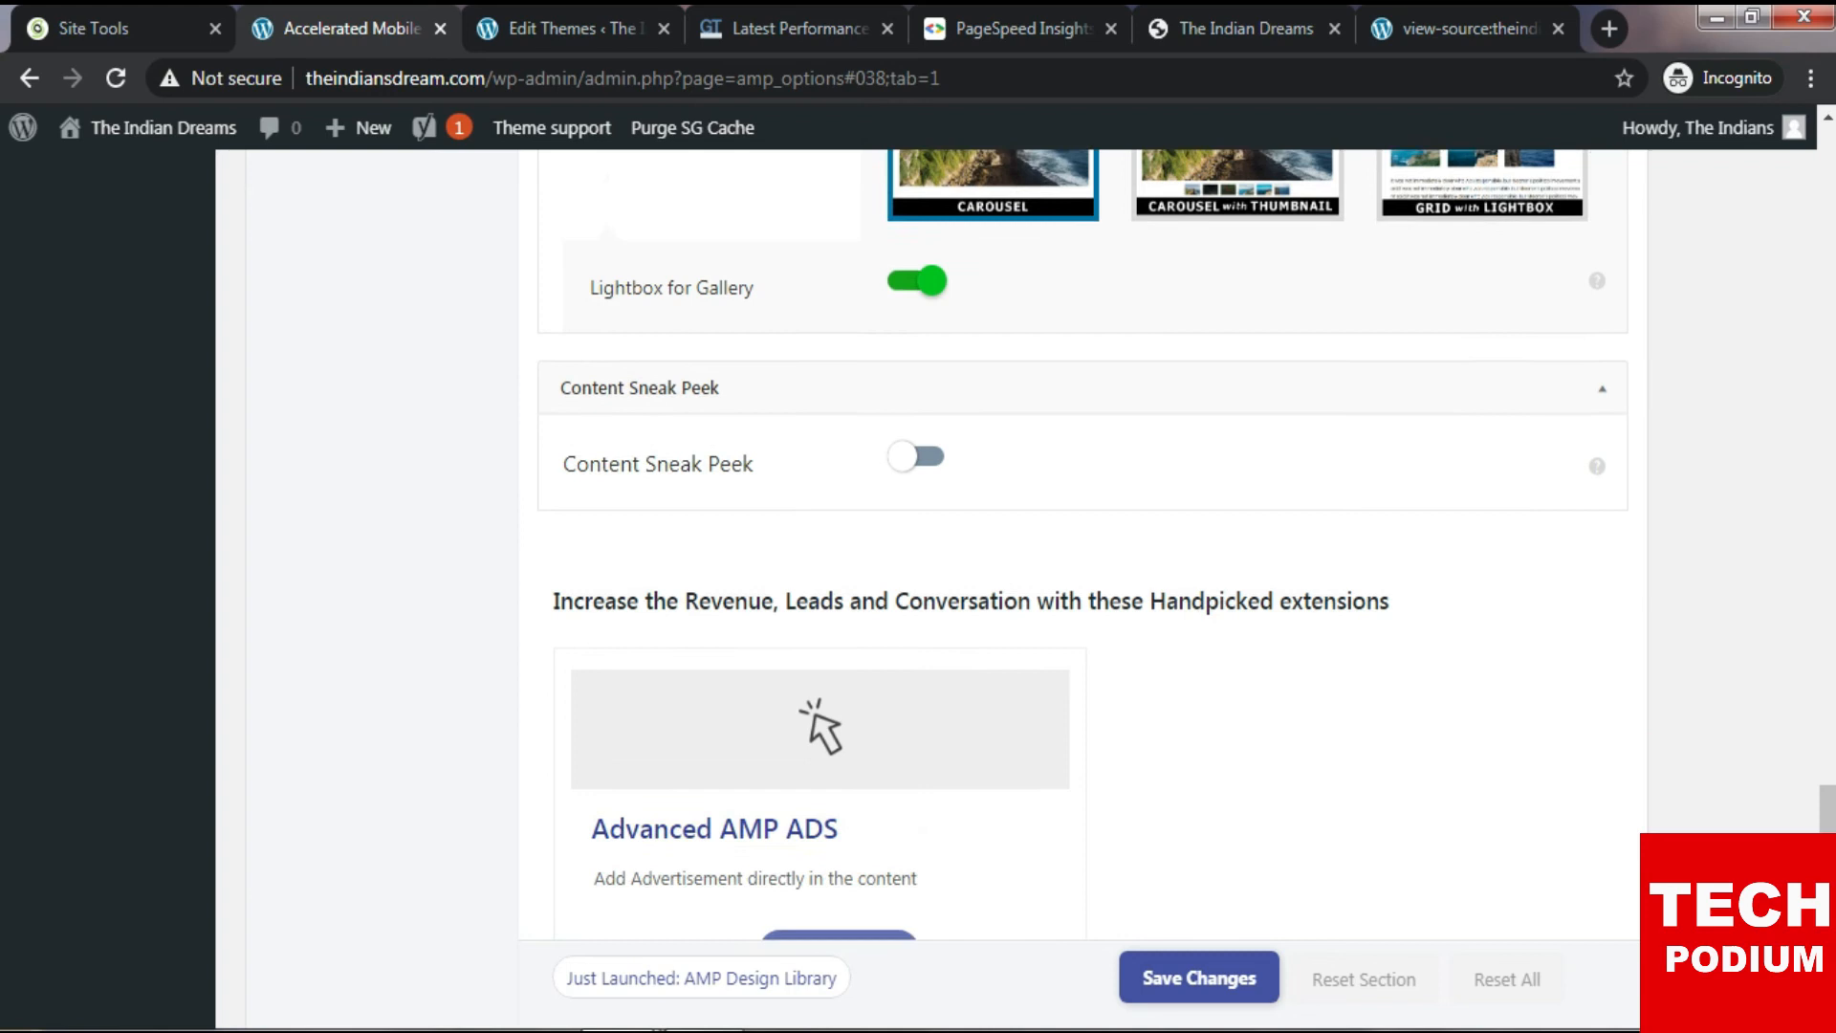
scroll(822, 669, "down", 10)
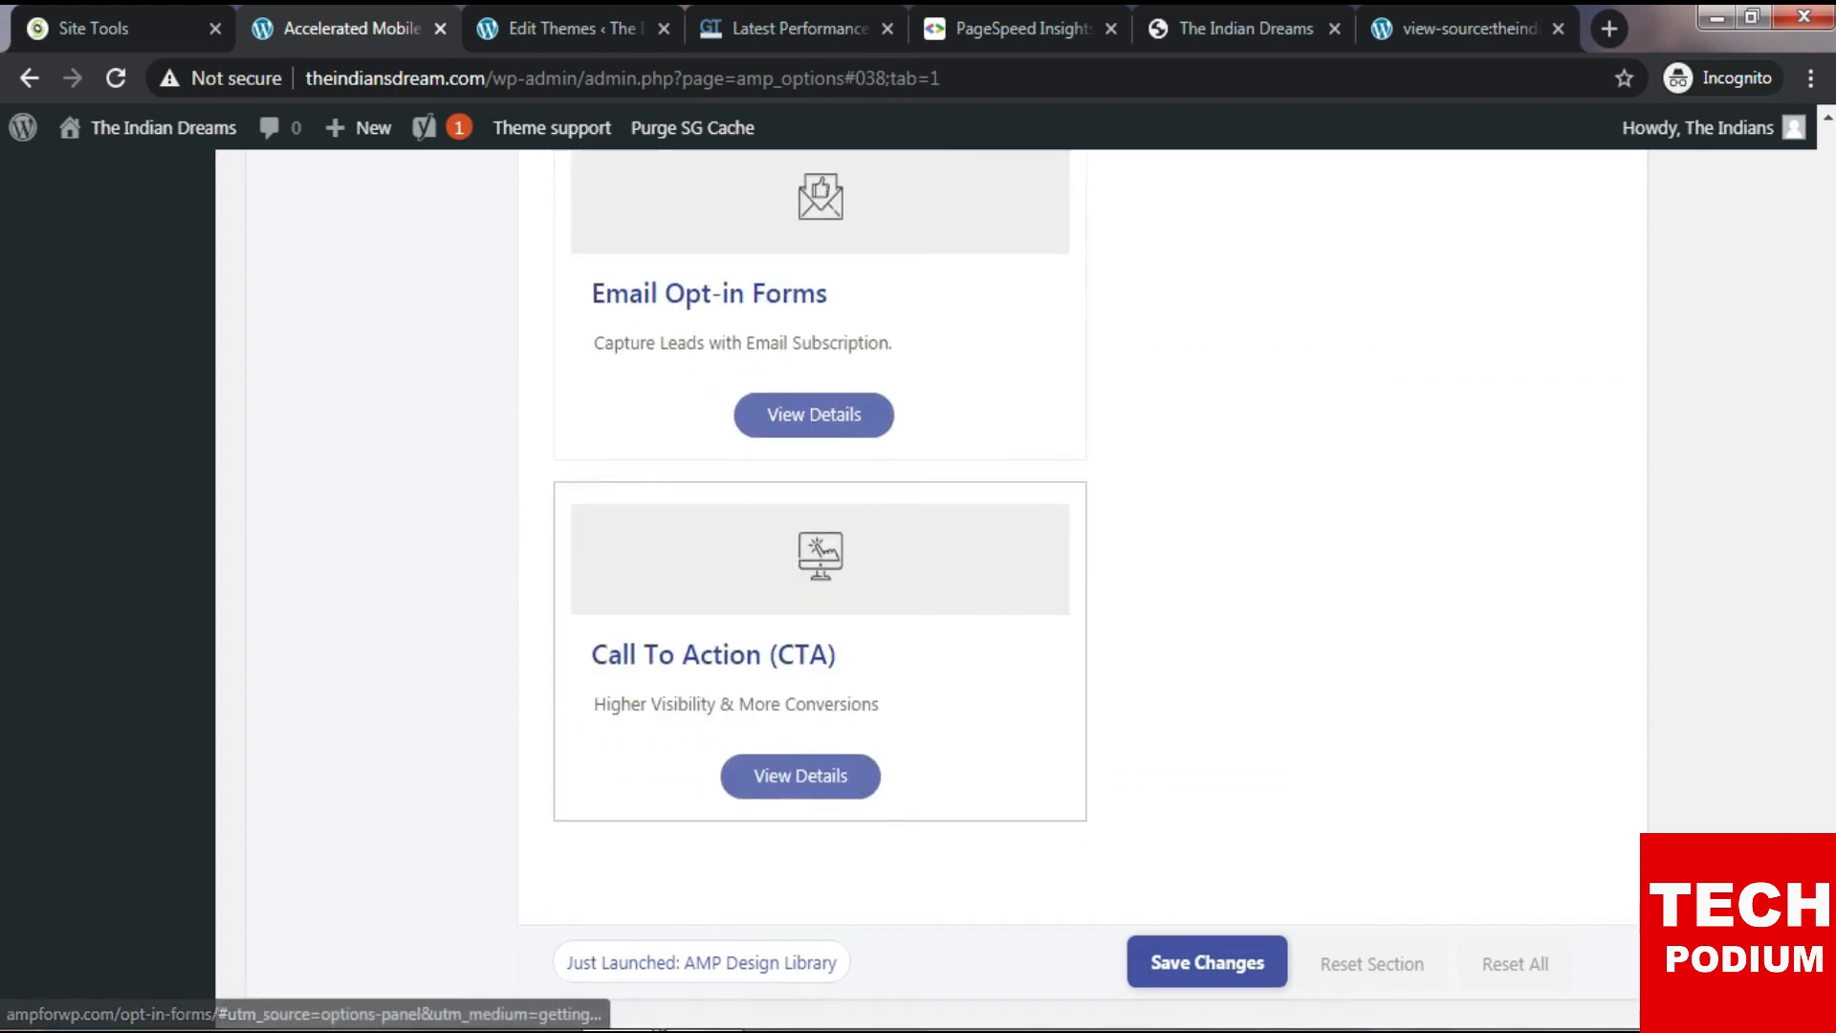
left_click(1207, 900)
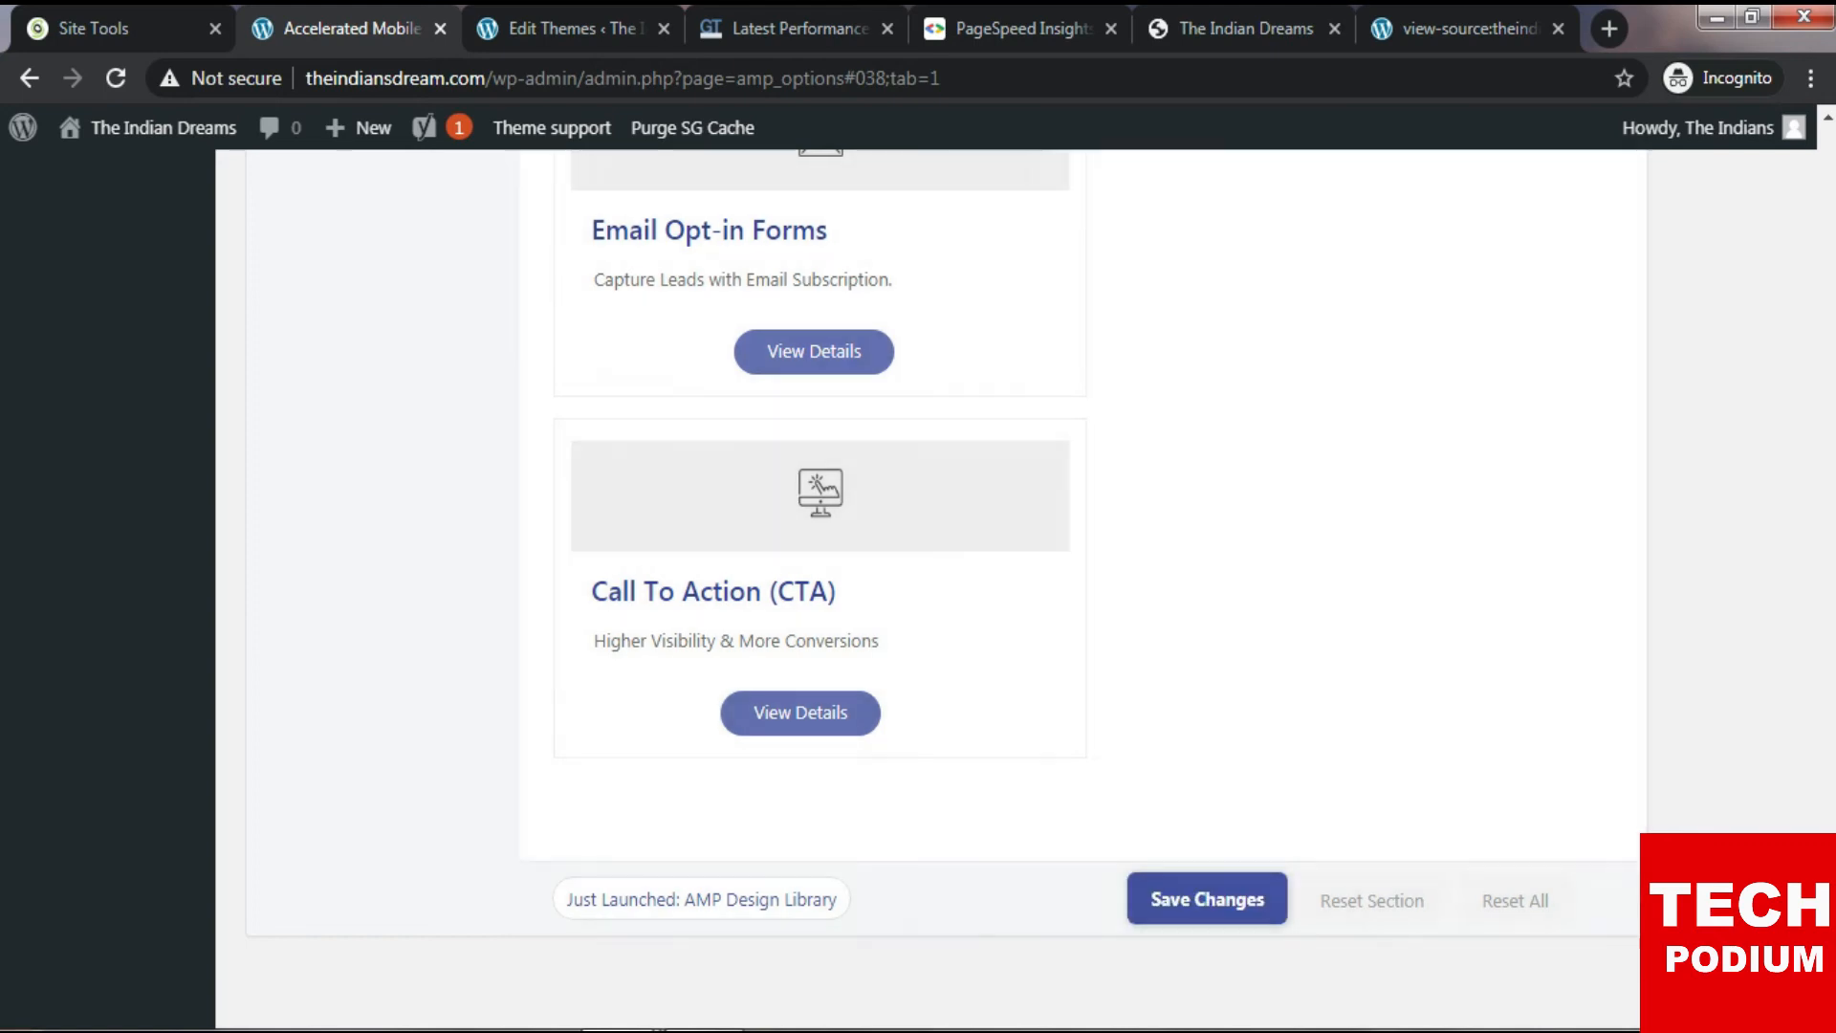
Look back over the Single design settings, from Content Sneak Peek and Related Post Settings up to the Single Post Design.
scroll(919, 574, "up", 11)
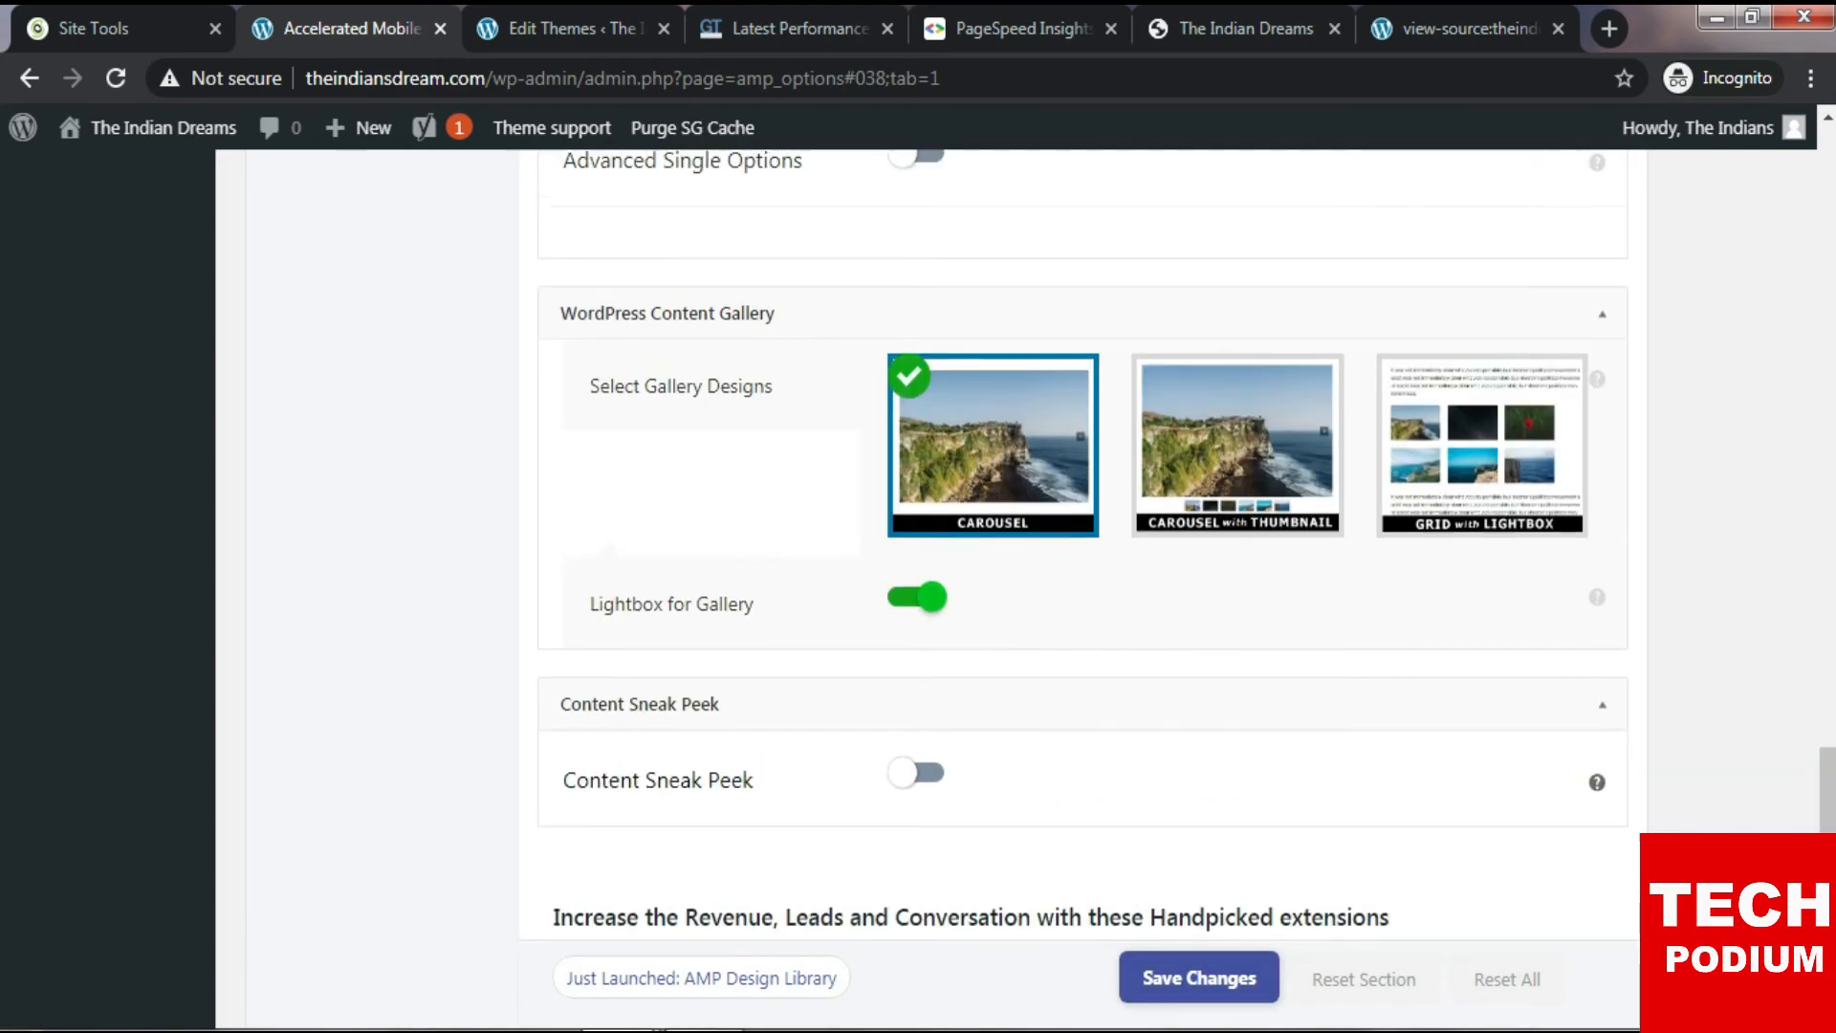
scroll(919, 574, "up", 1)
scroll(918, 574, "up", 3)
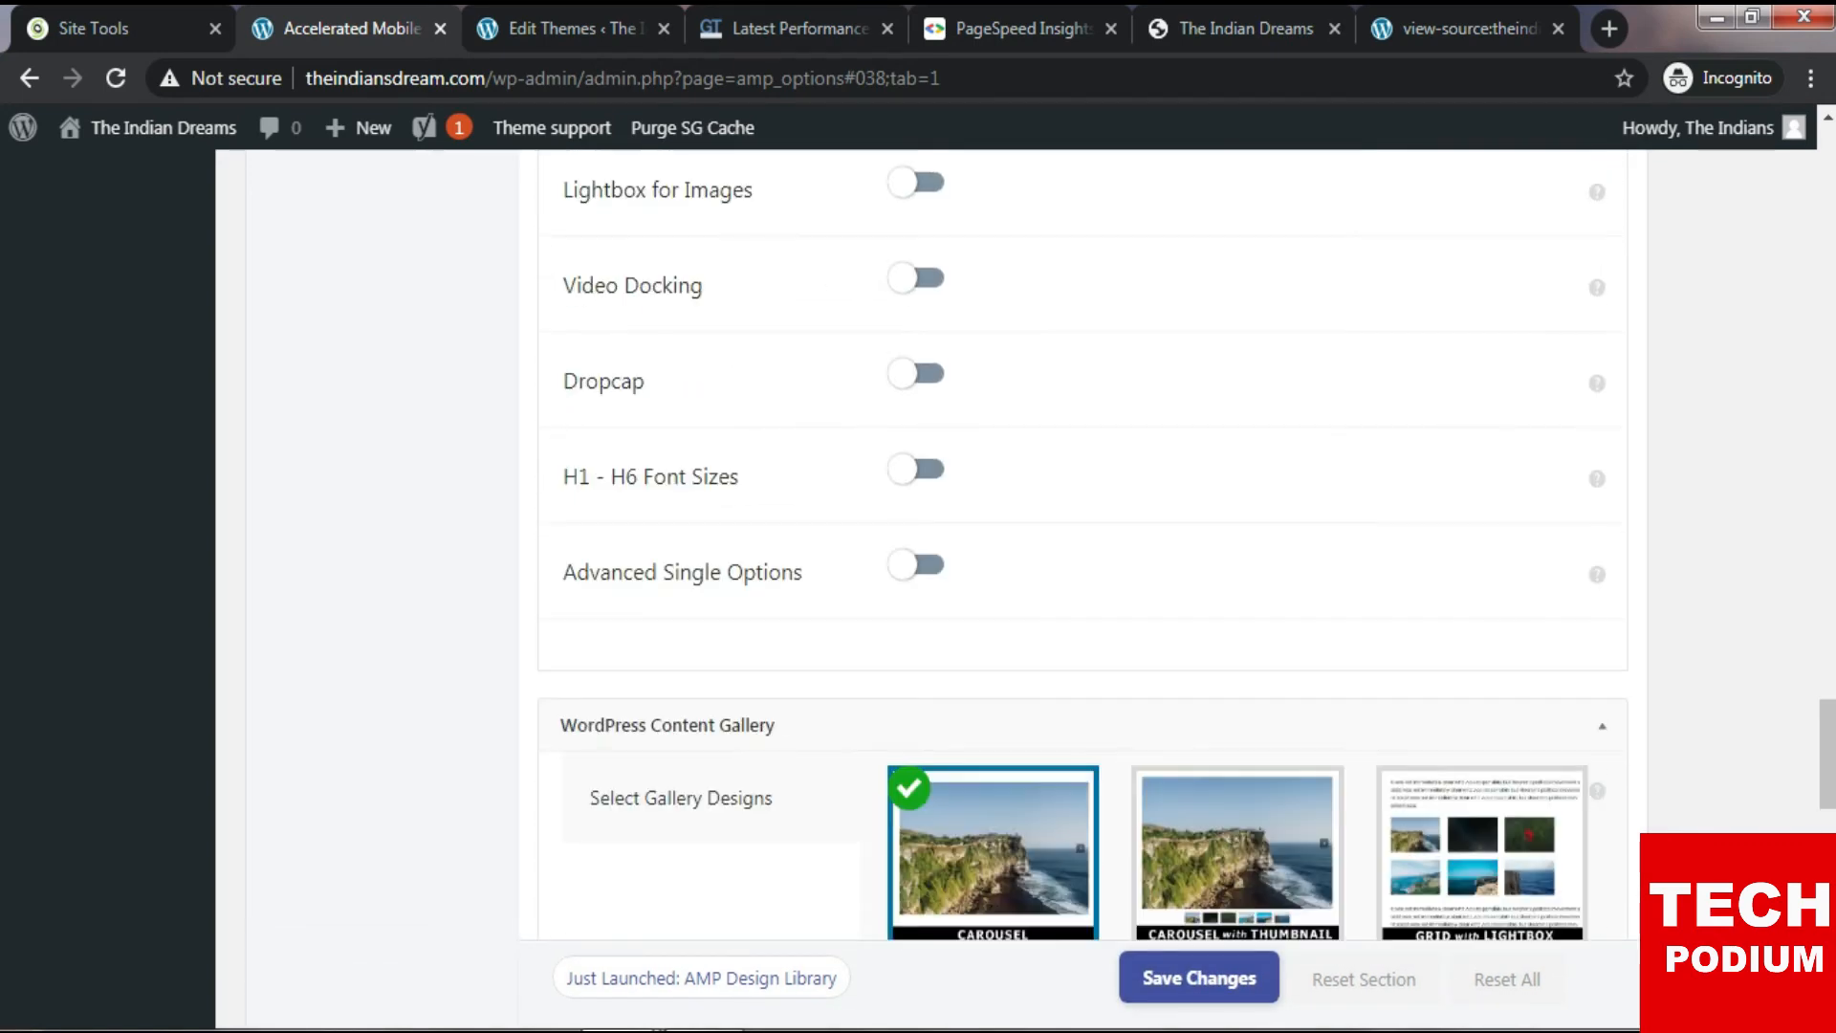
scroll(919, 574, "down", 3)
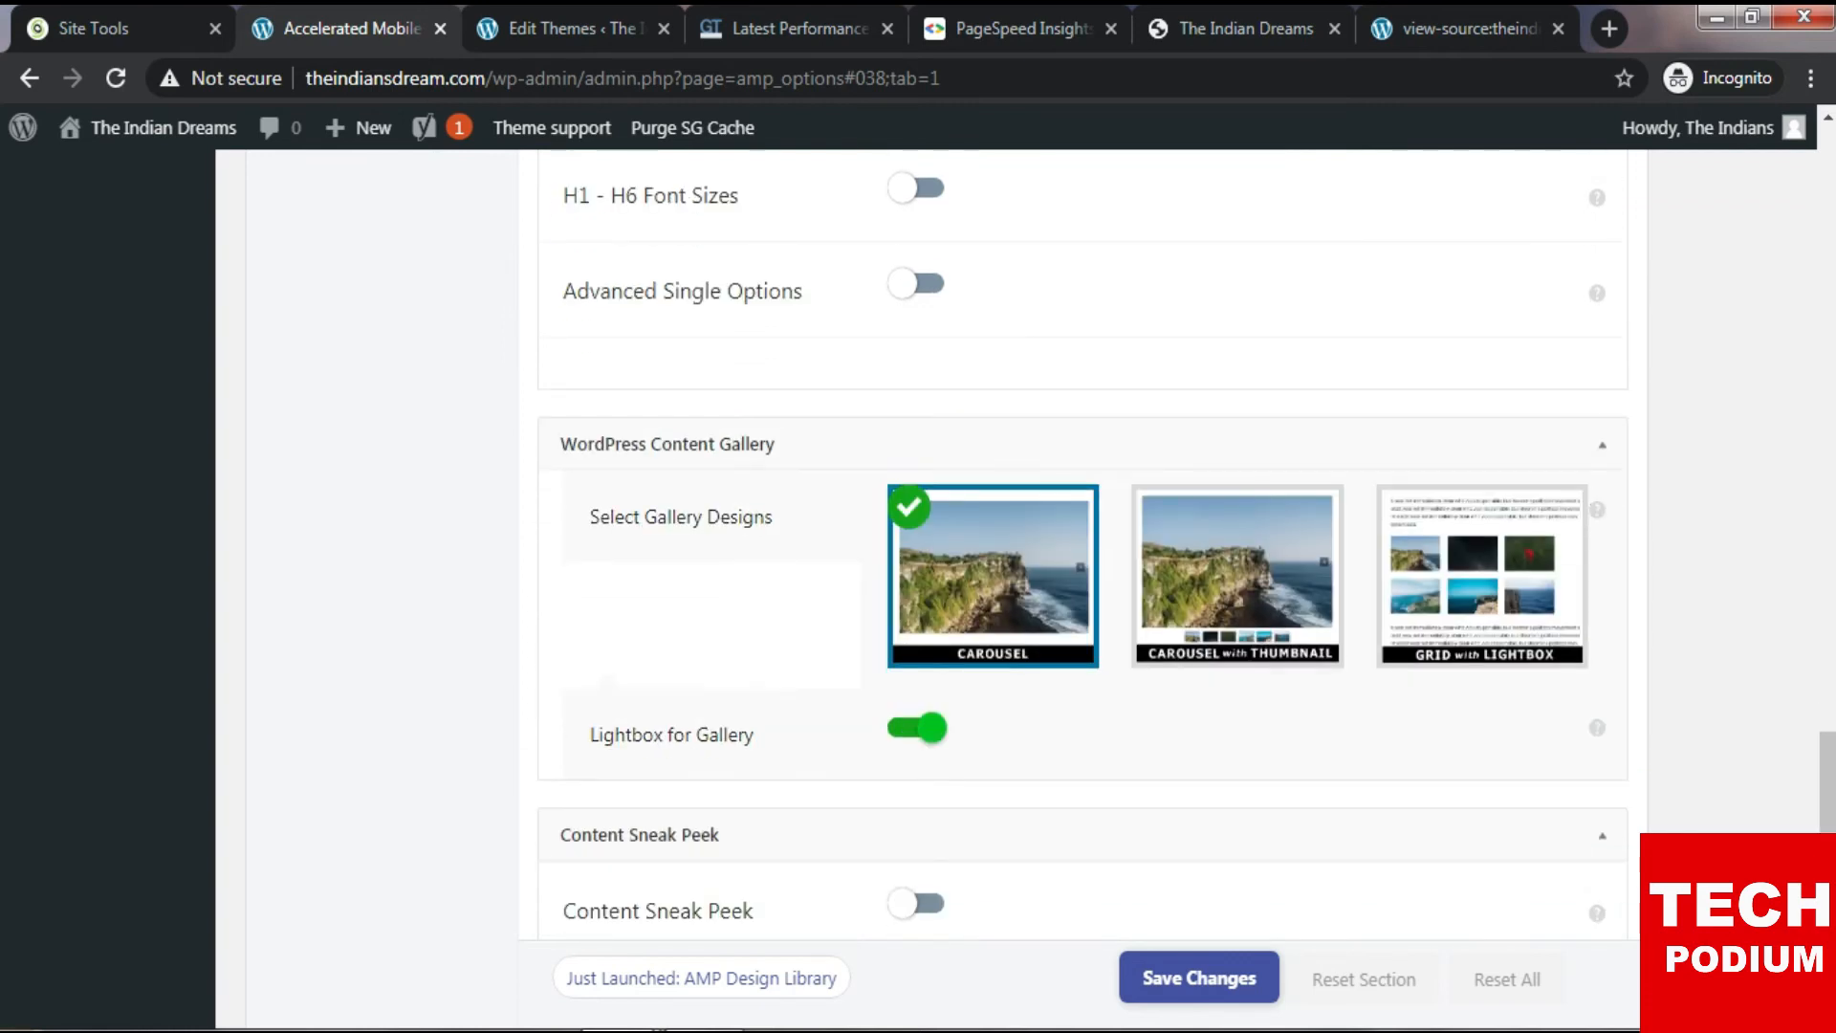
scroll(1081, 574, "up", 15)
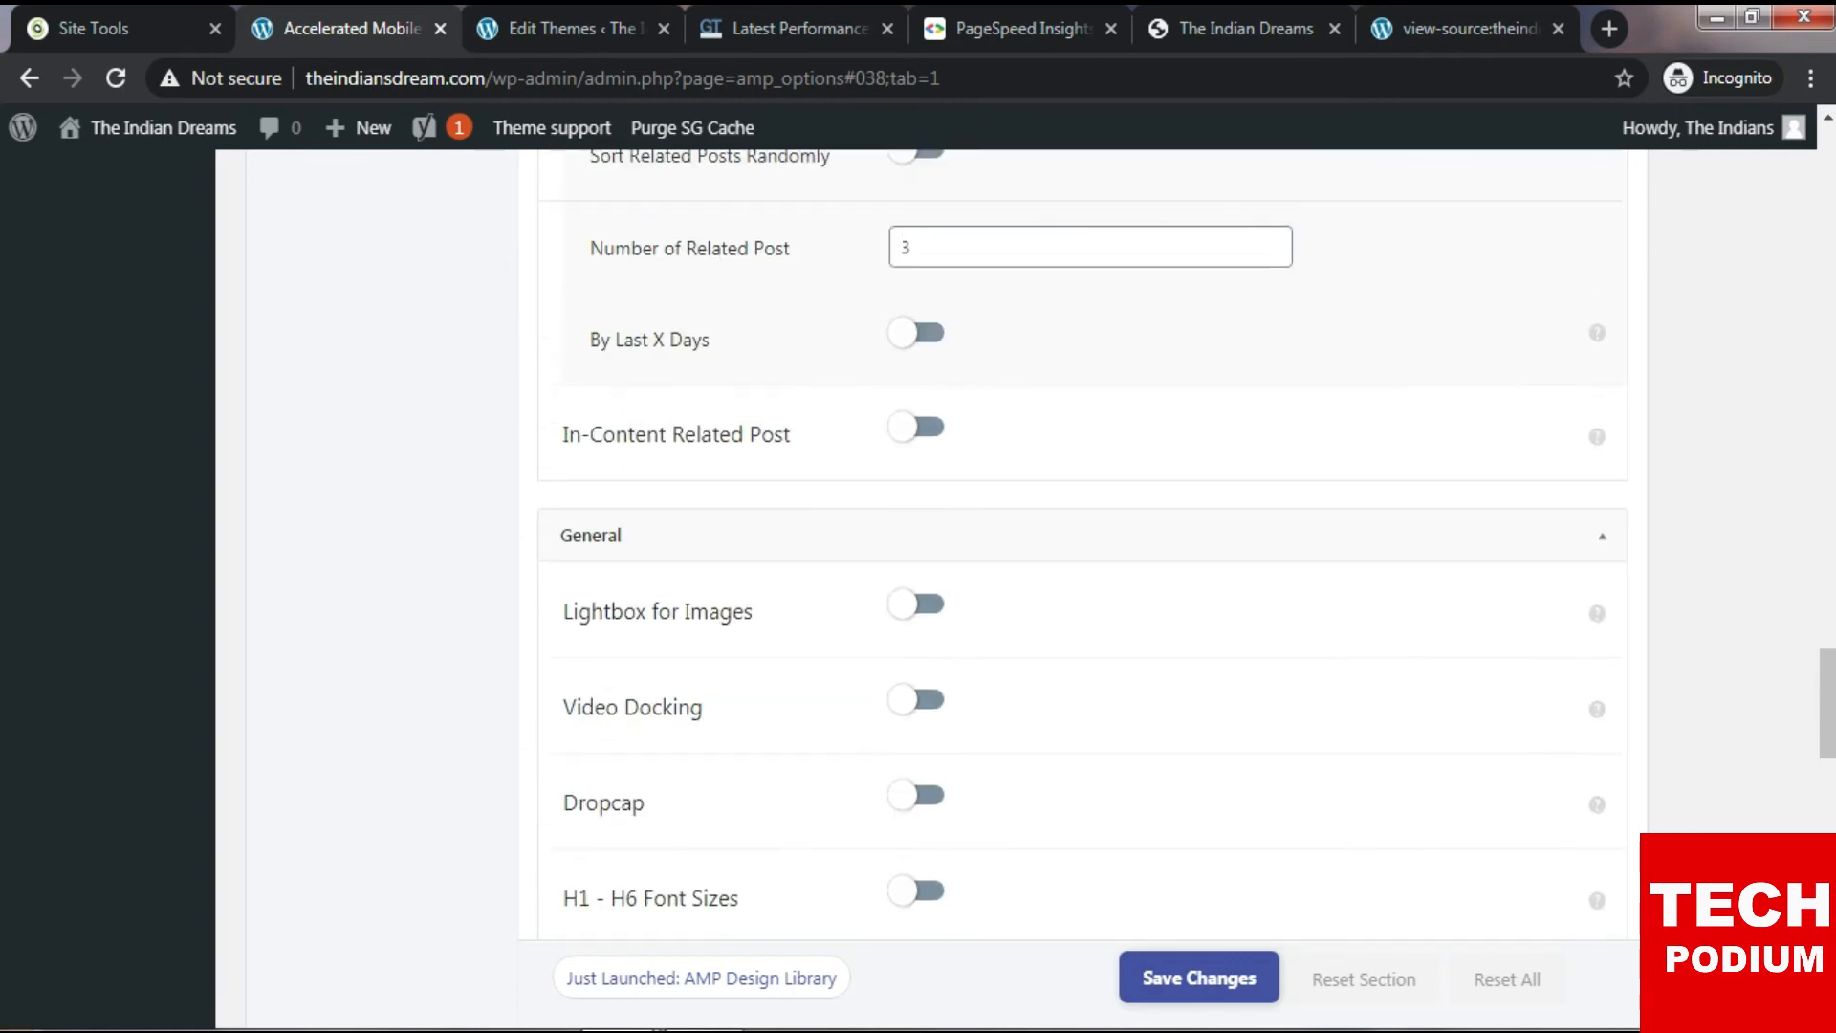
scroll(1081, 574, "up", 3)
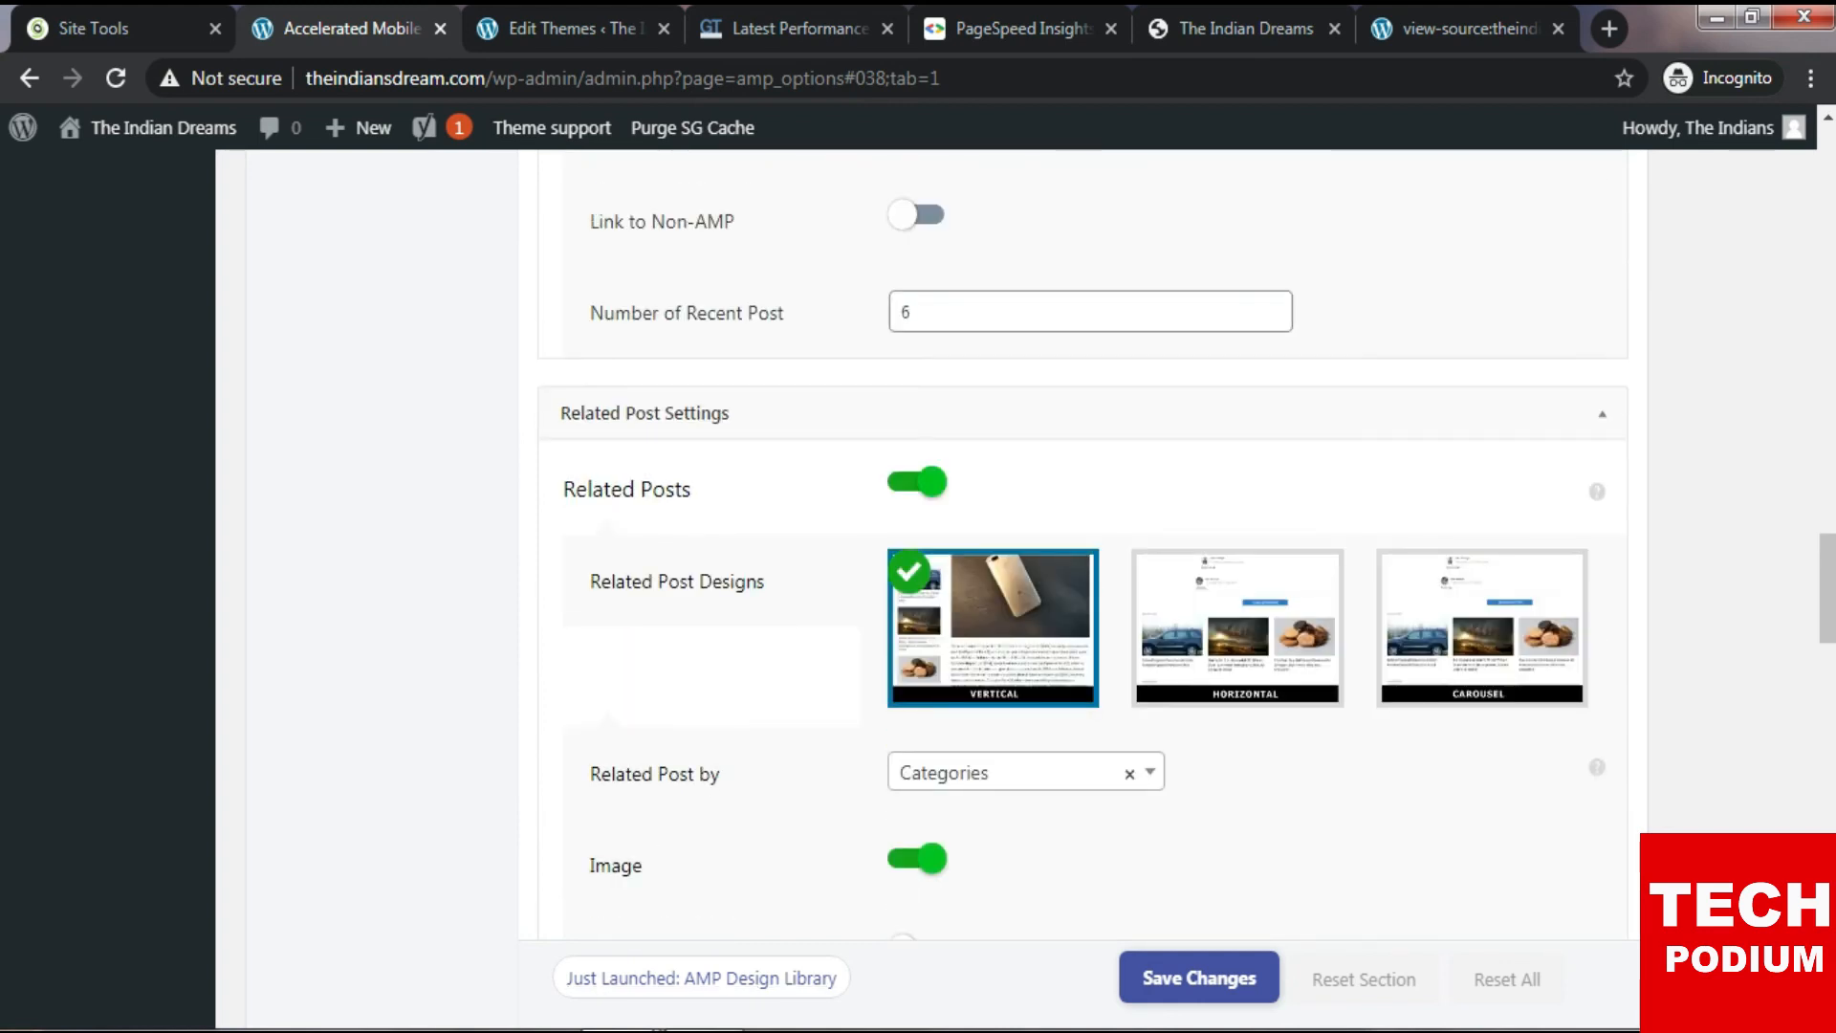
scroll(1597, 483, "up", 7)
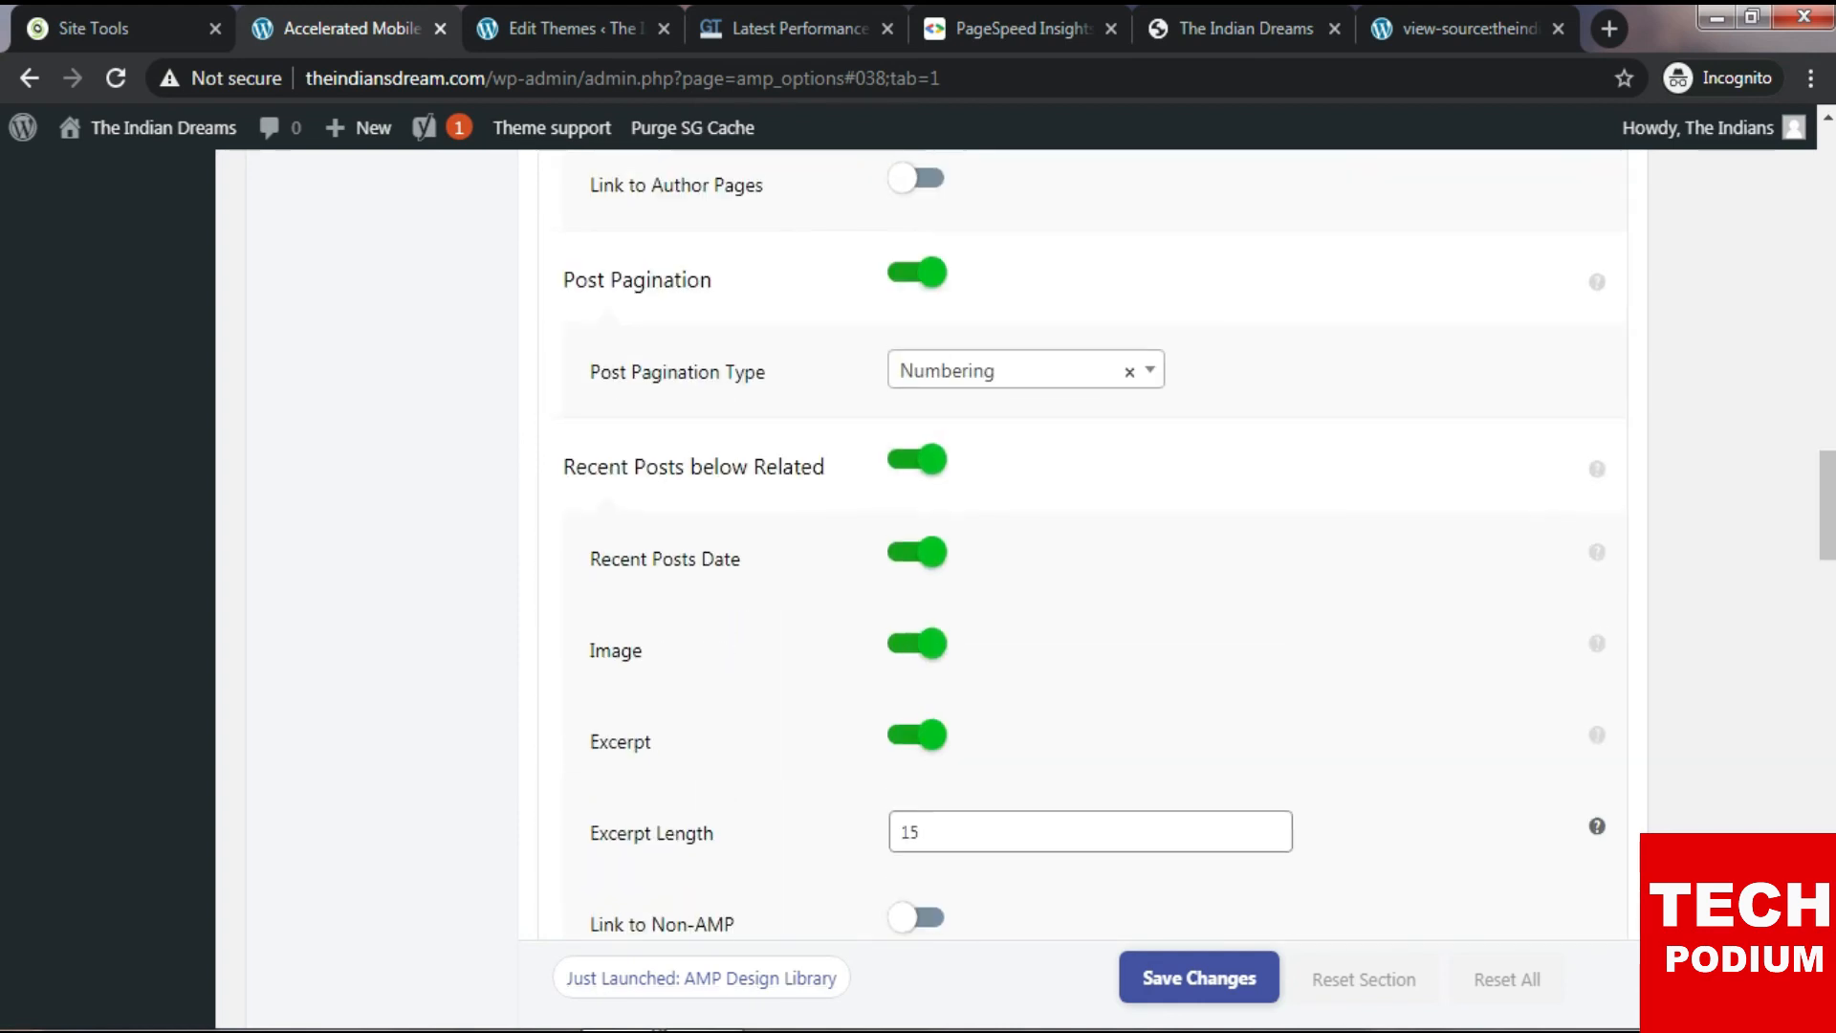
scroll(1598, 459, "up", 8)
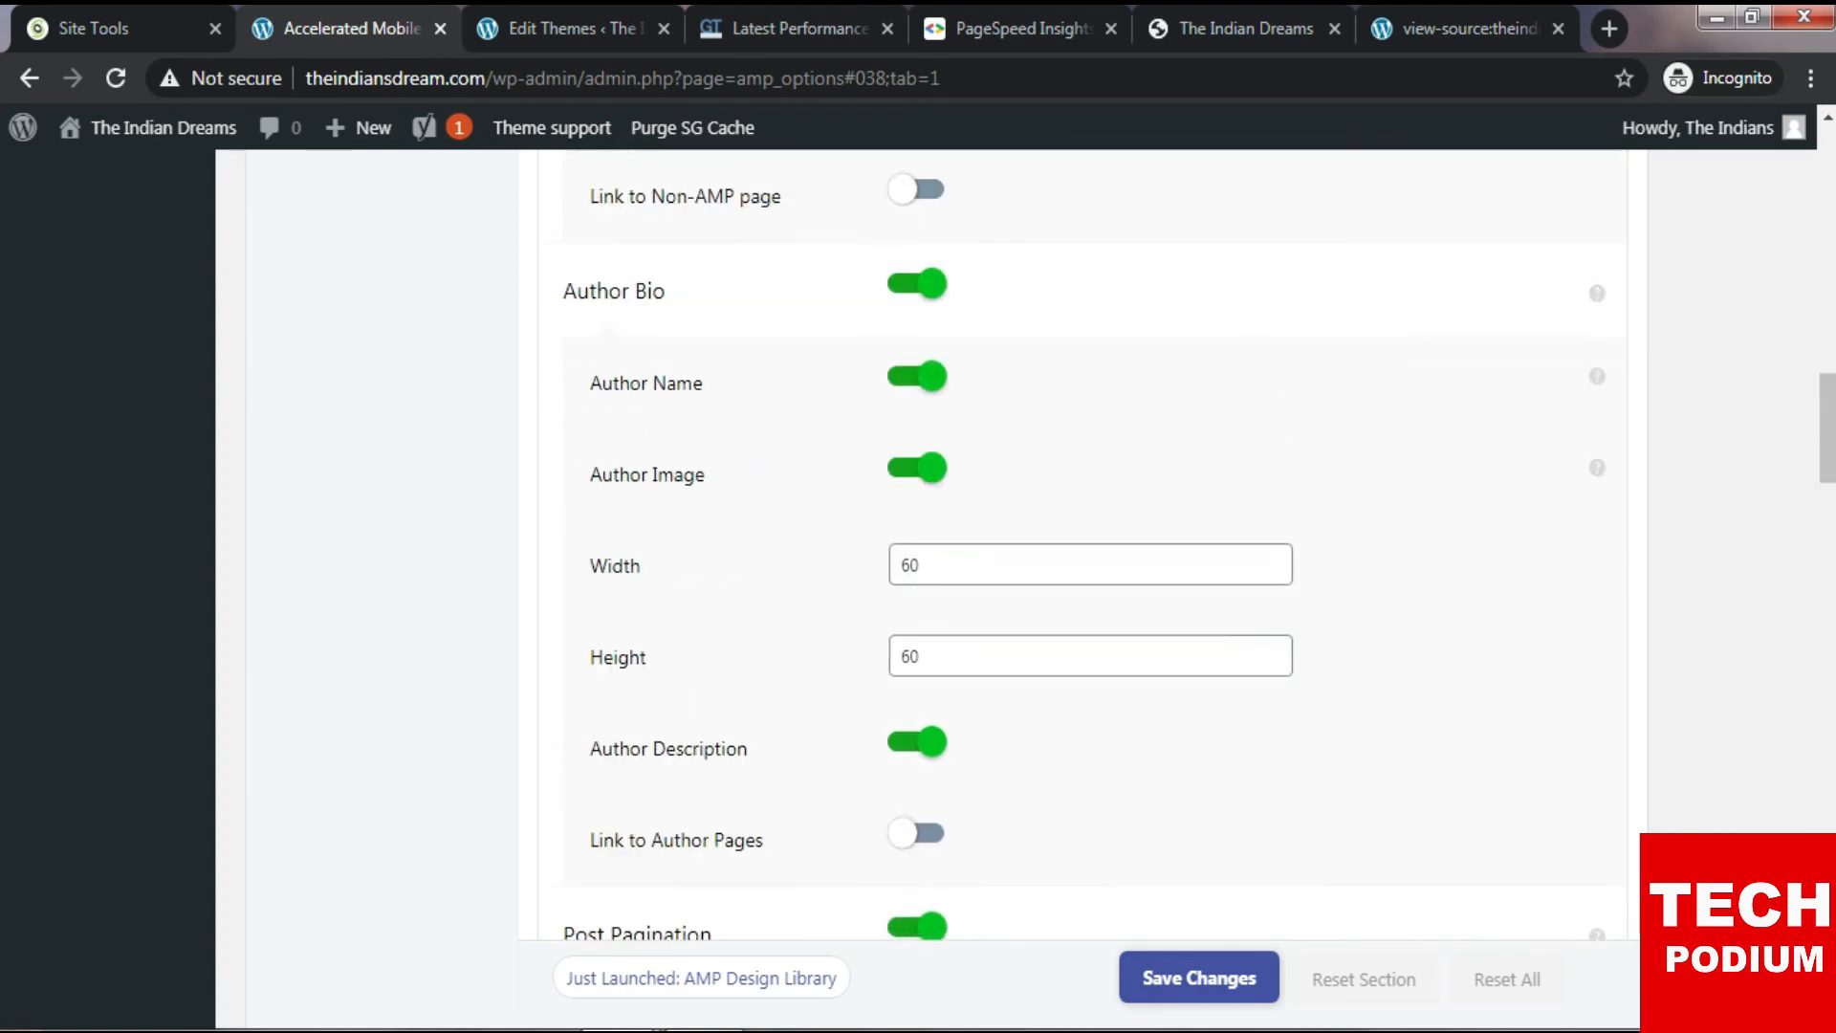
scroll(1598, 478, "up", 9)
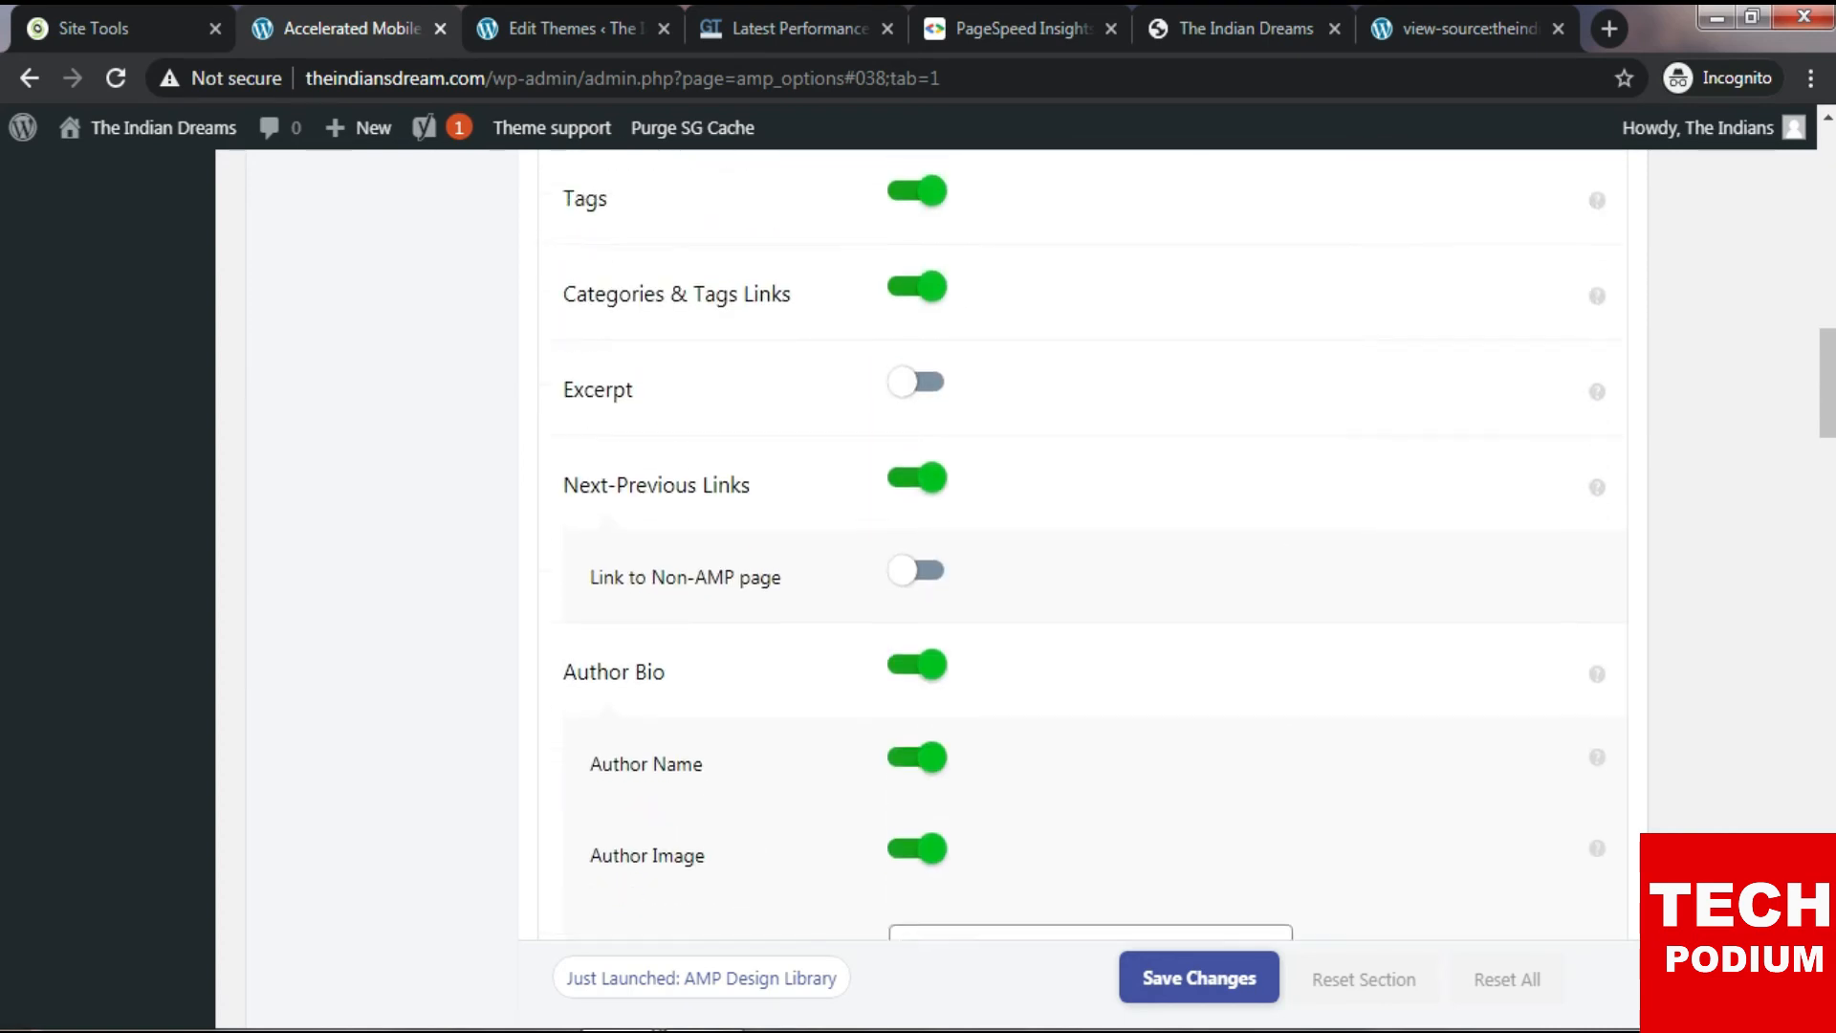
scroll(1598, 478, "up", 4)
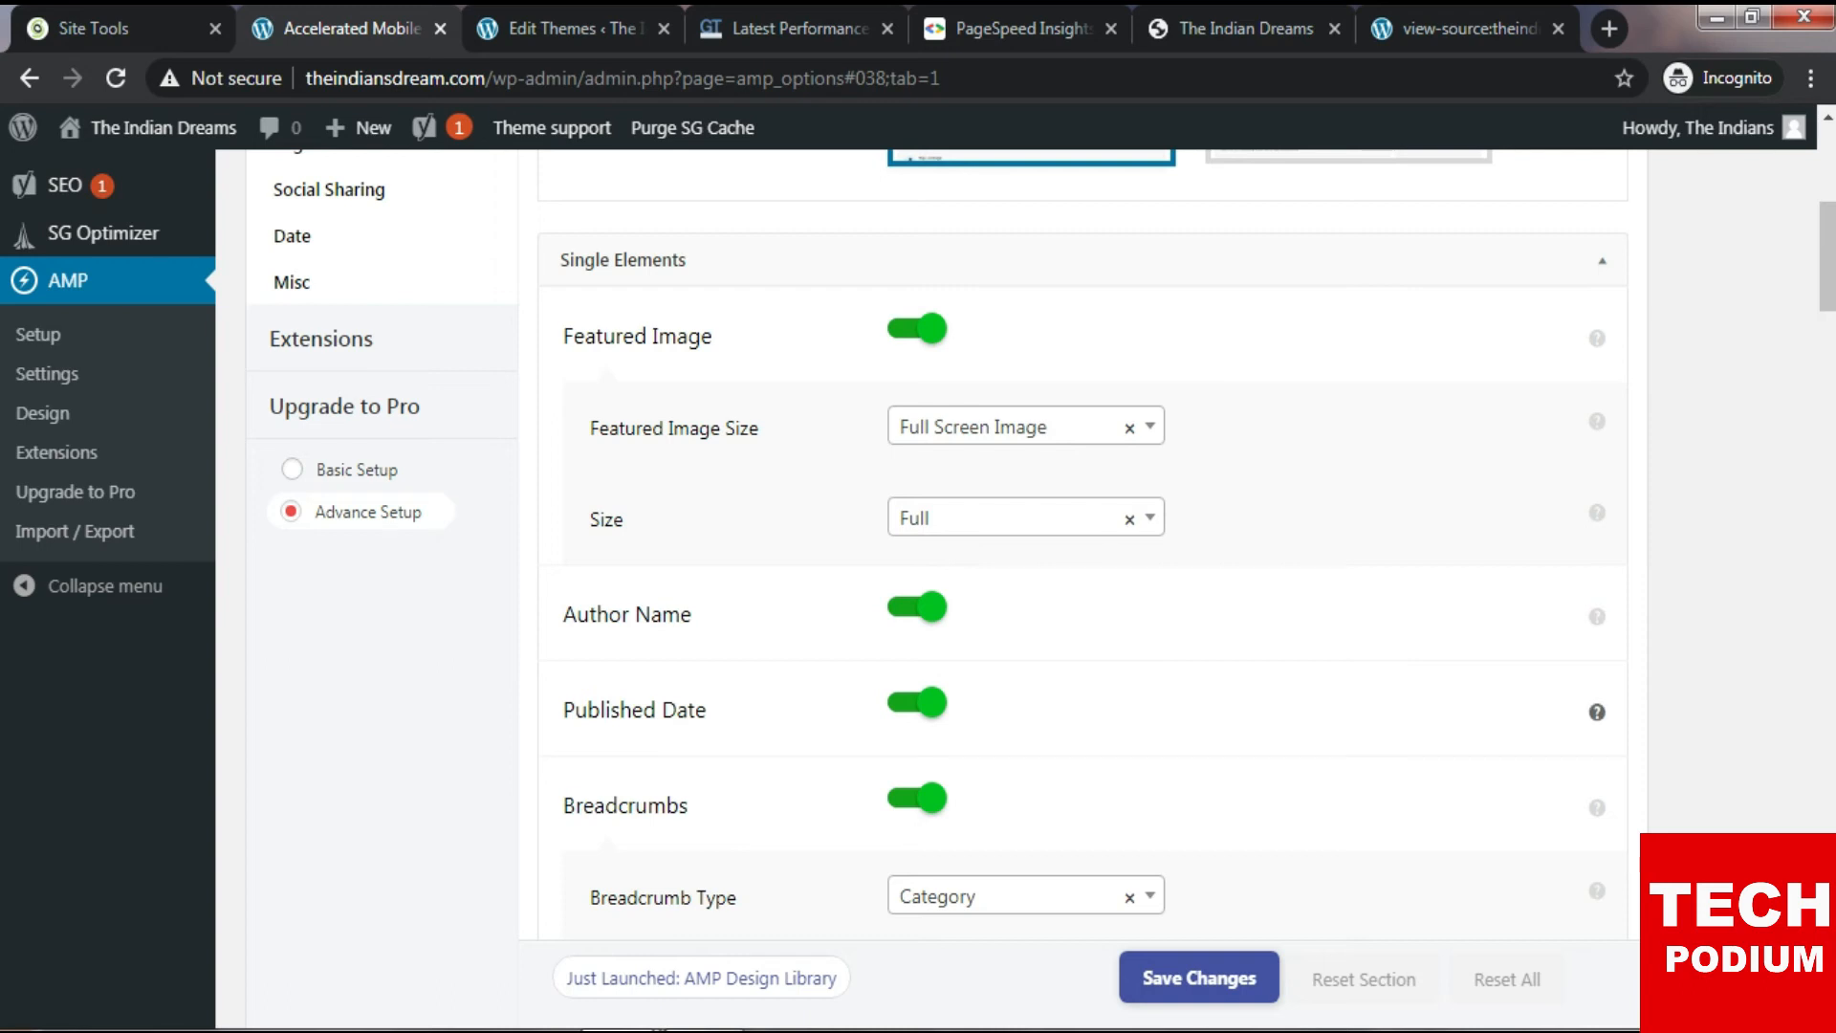
scroll(1597, 616, "up", 5)
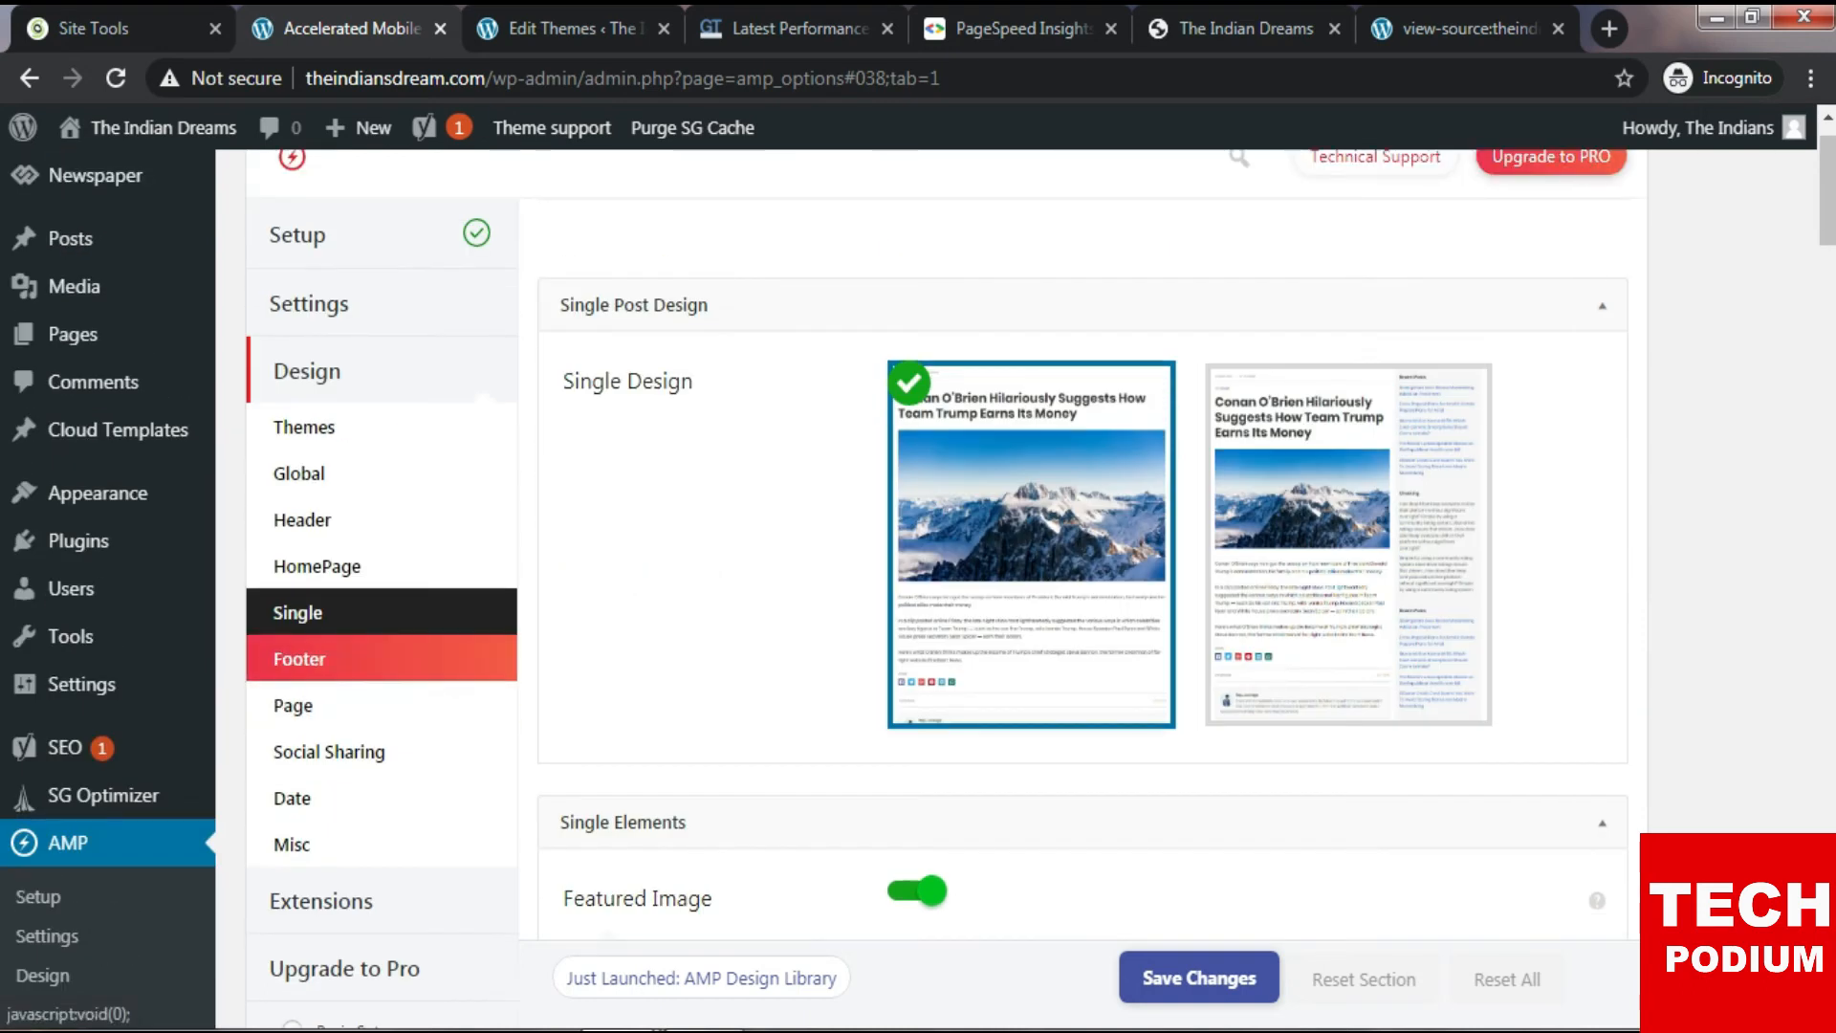
Open the Footer design settings and compare the Footer Type with the footer of the mobile AMP page.
left_click(299, 658)
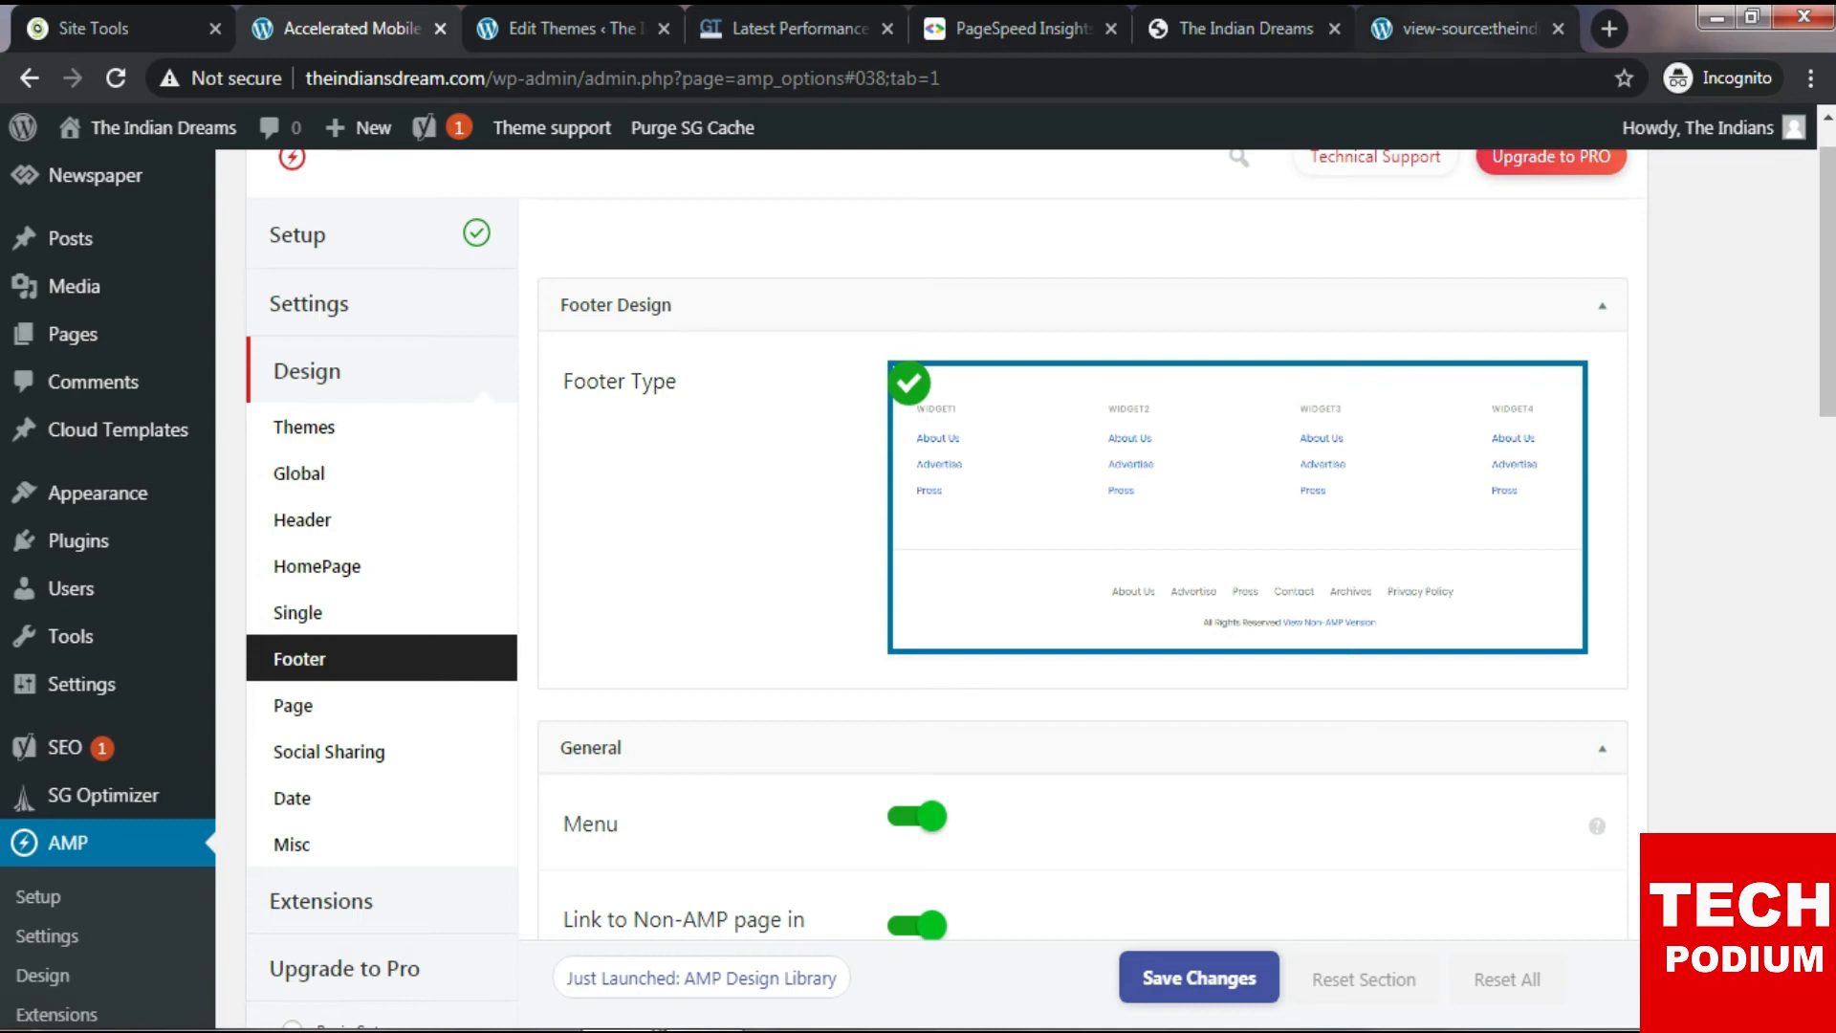
left_click(1469, 29)
left_click(1246, 28)
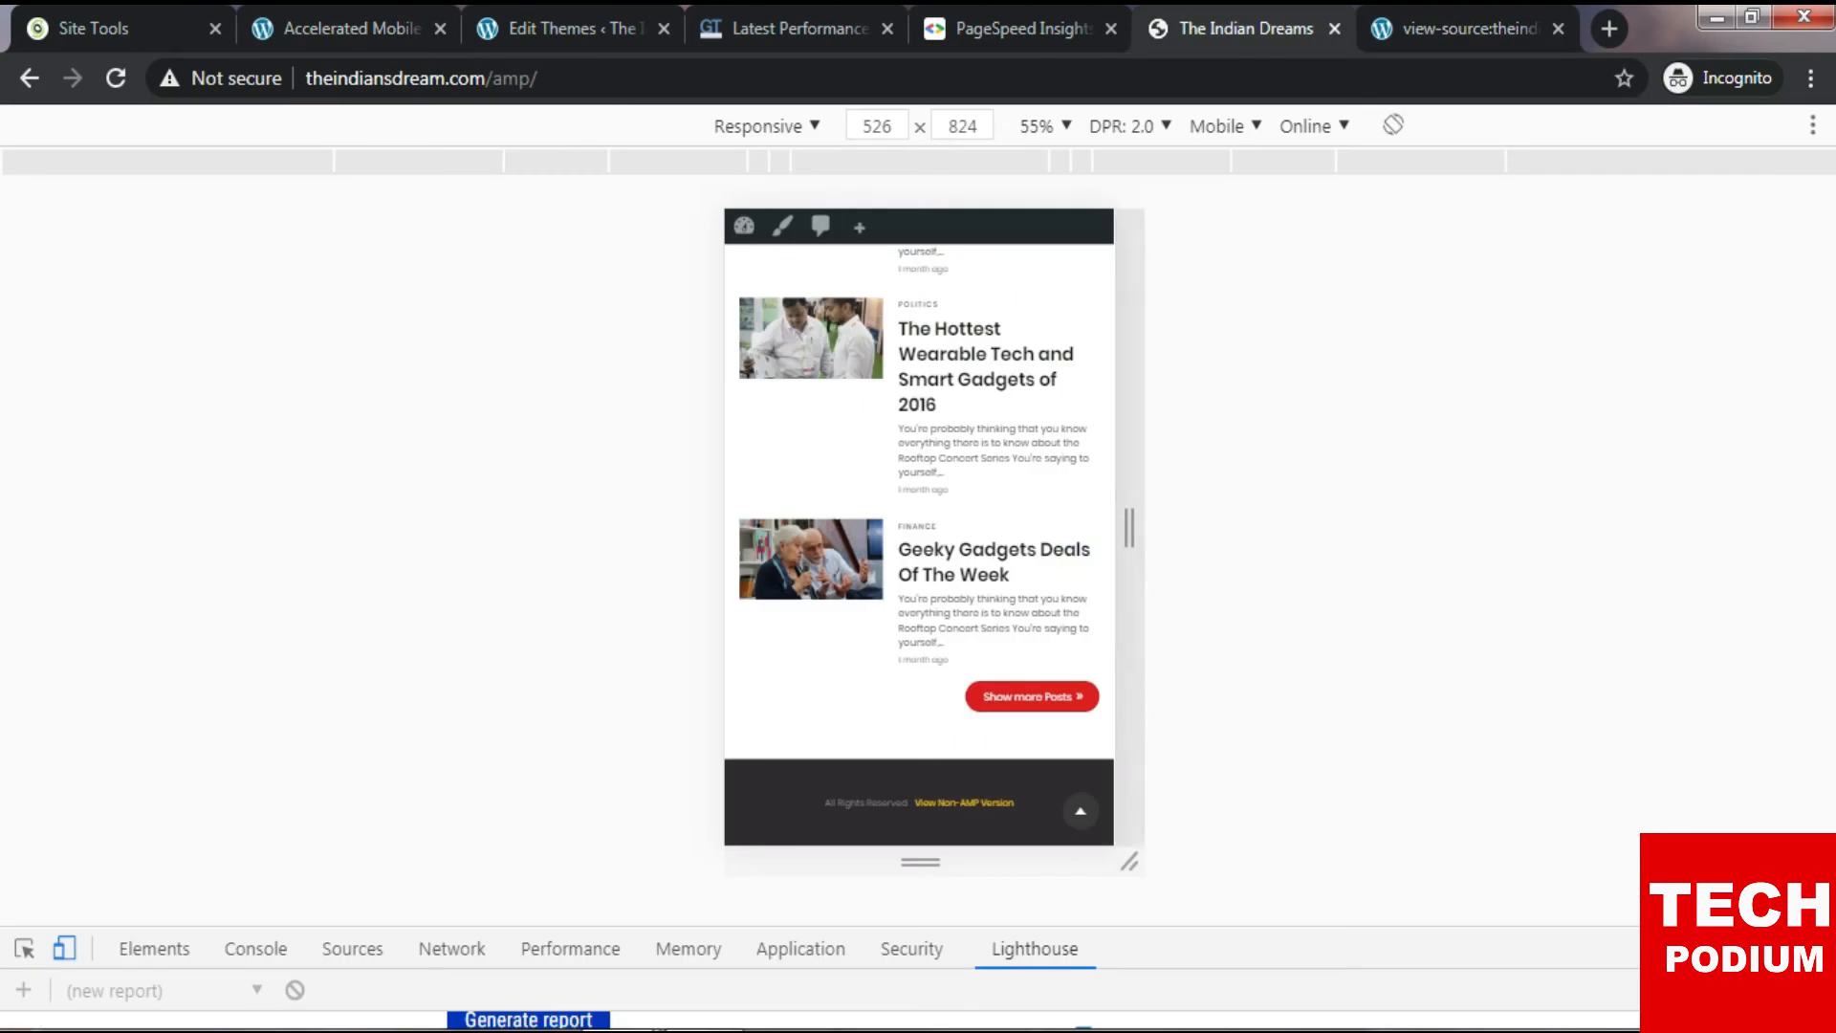
scroll(919, 545, "up", 1)
scroll(919, 545, "down", 1)
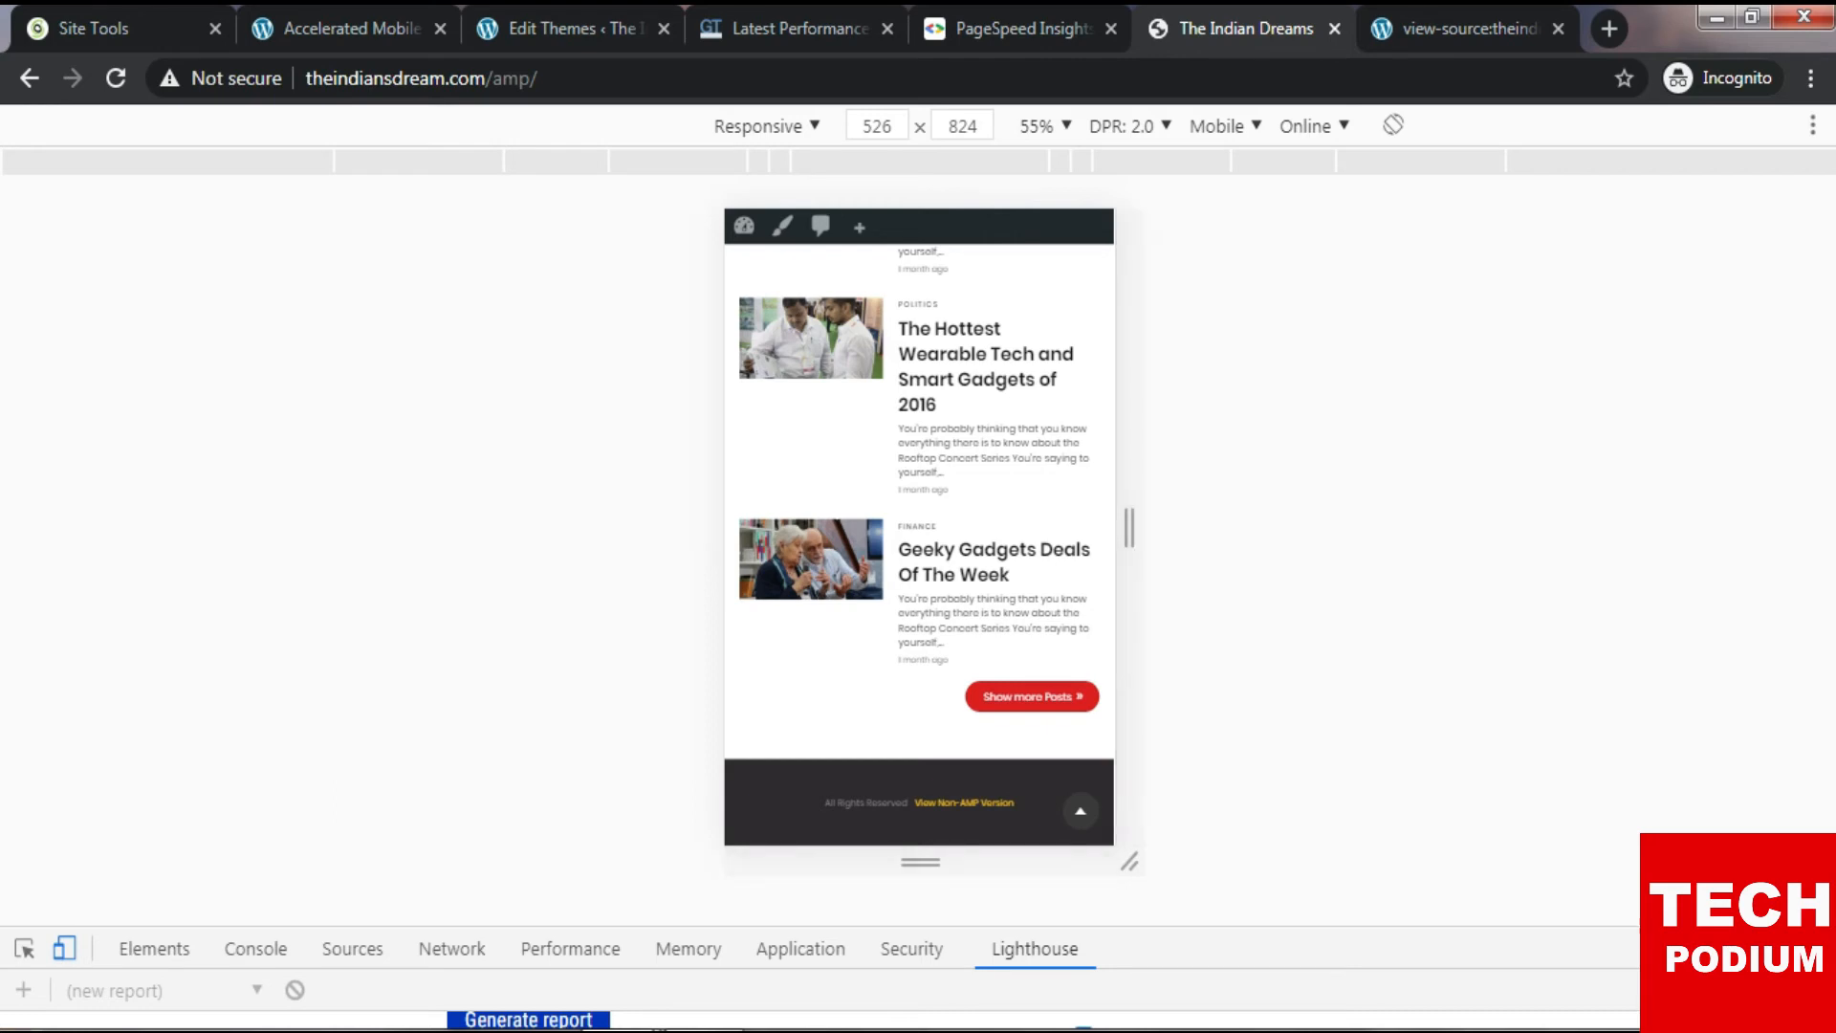
key("ctrl+shift+Tab")
key("ctrl+shift+Tab")
key("ctrl+shift+Tab")
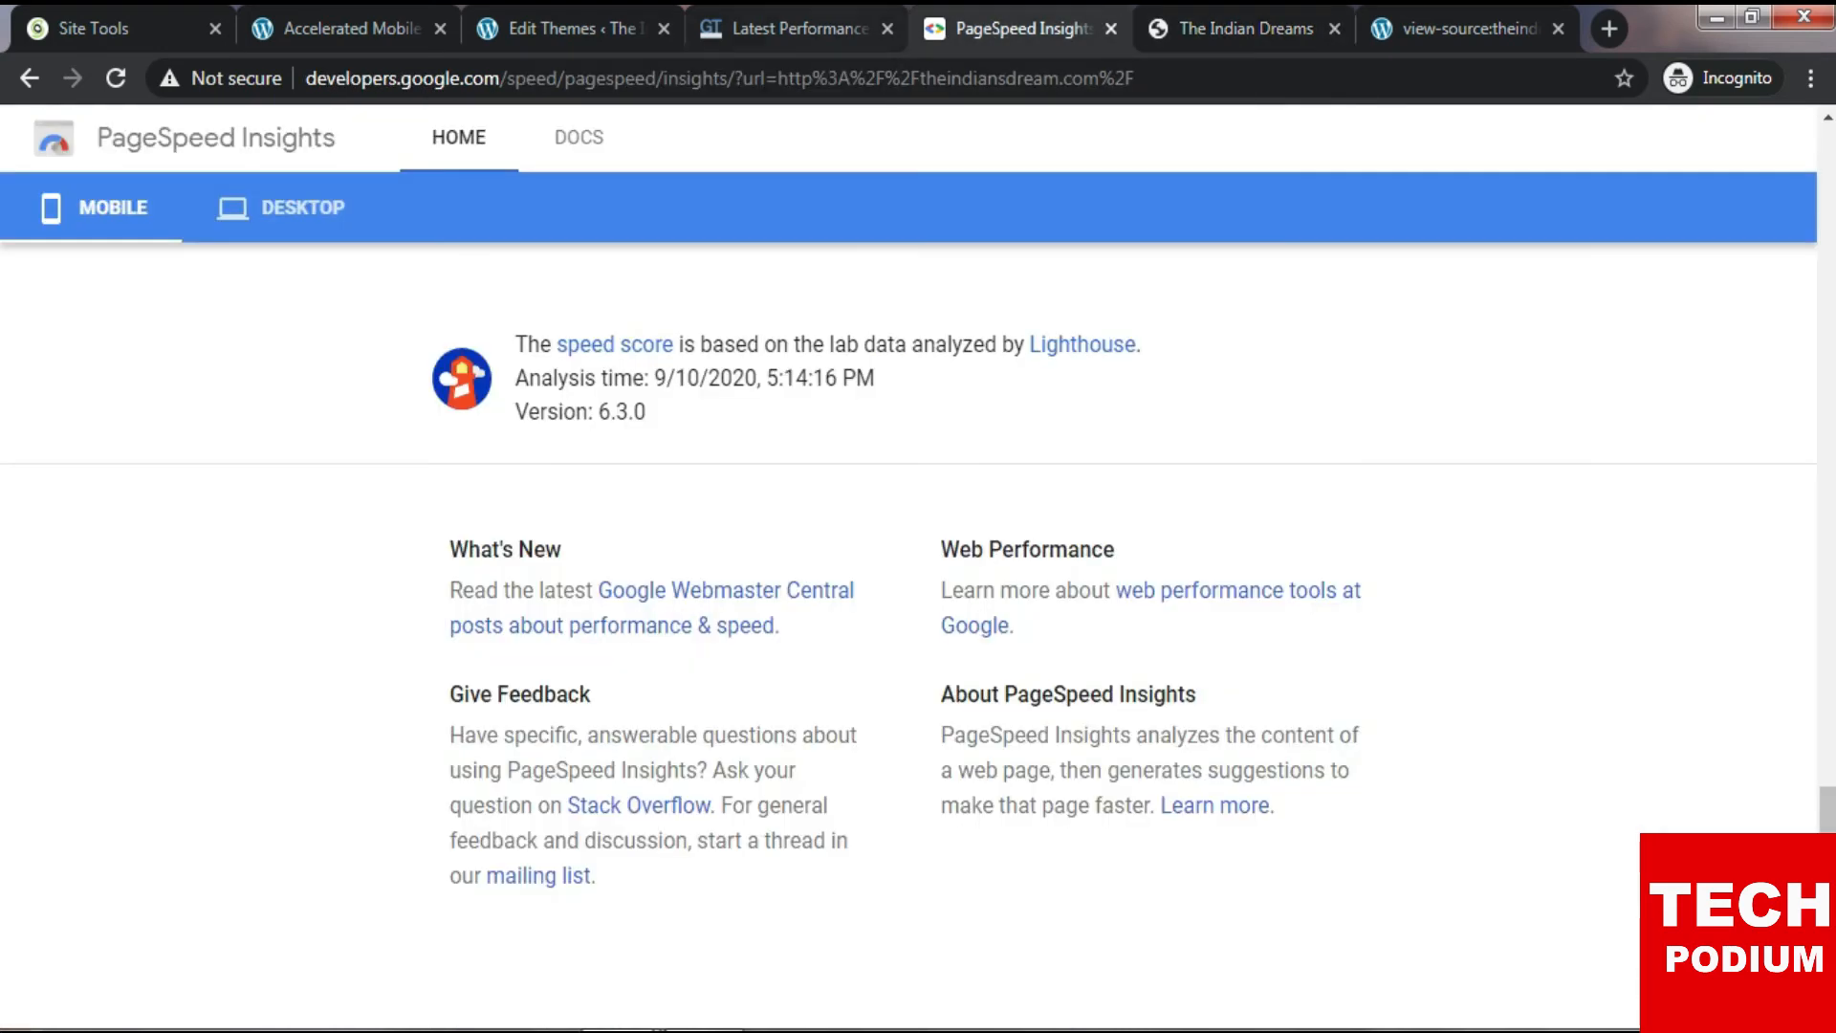
key("ctrl+shift+Tab")
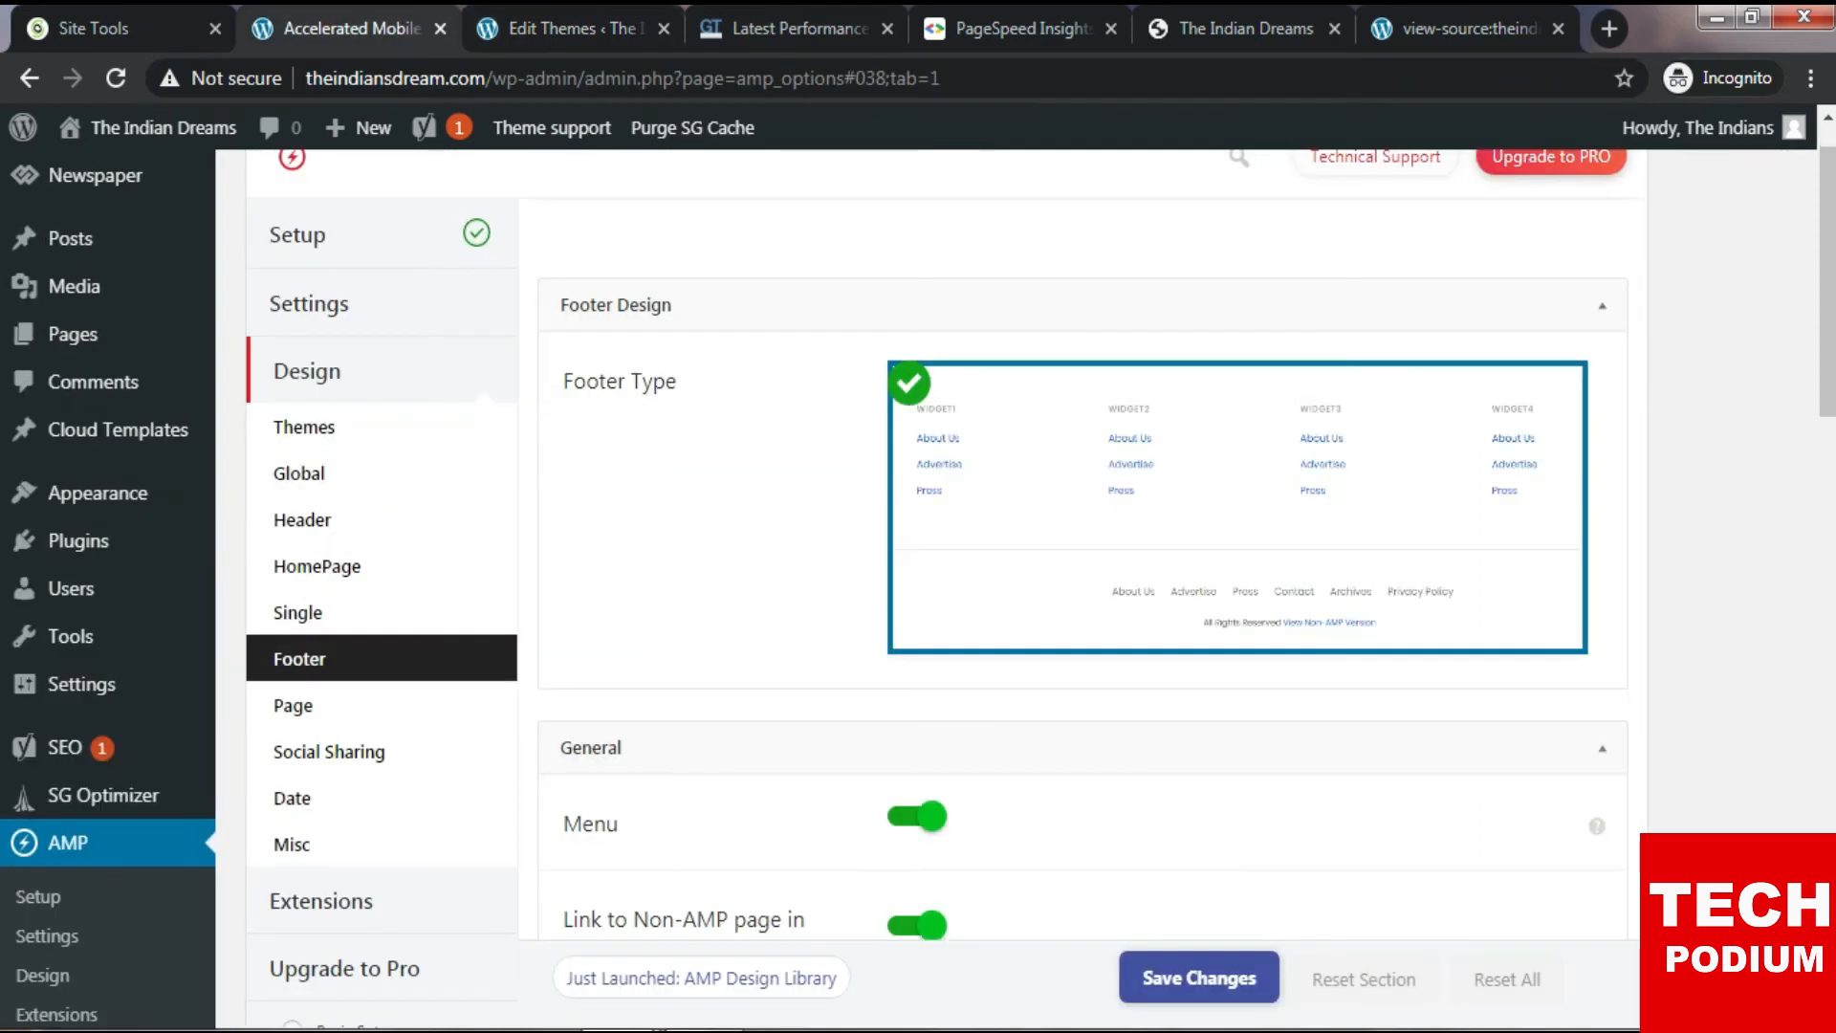
Review the Footer's General options against the AMP page's footer, and close the page-source tab.
scroll(1080, 574, "down", 6)
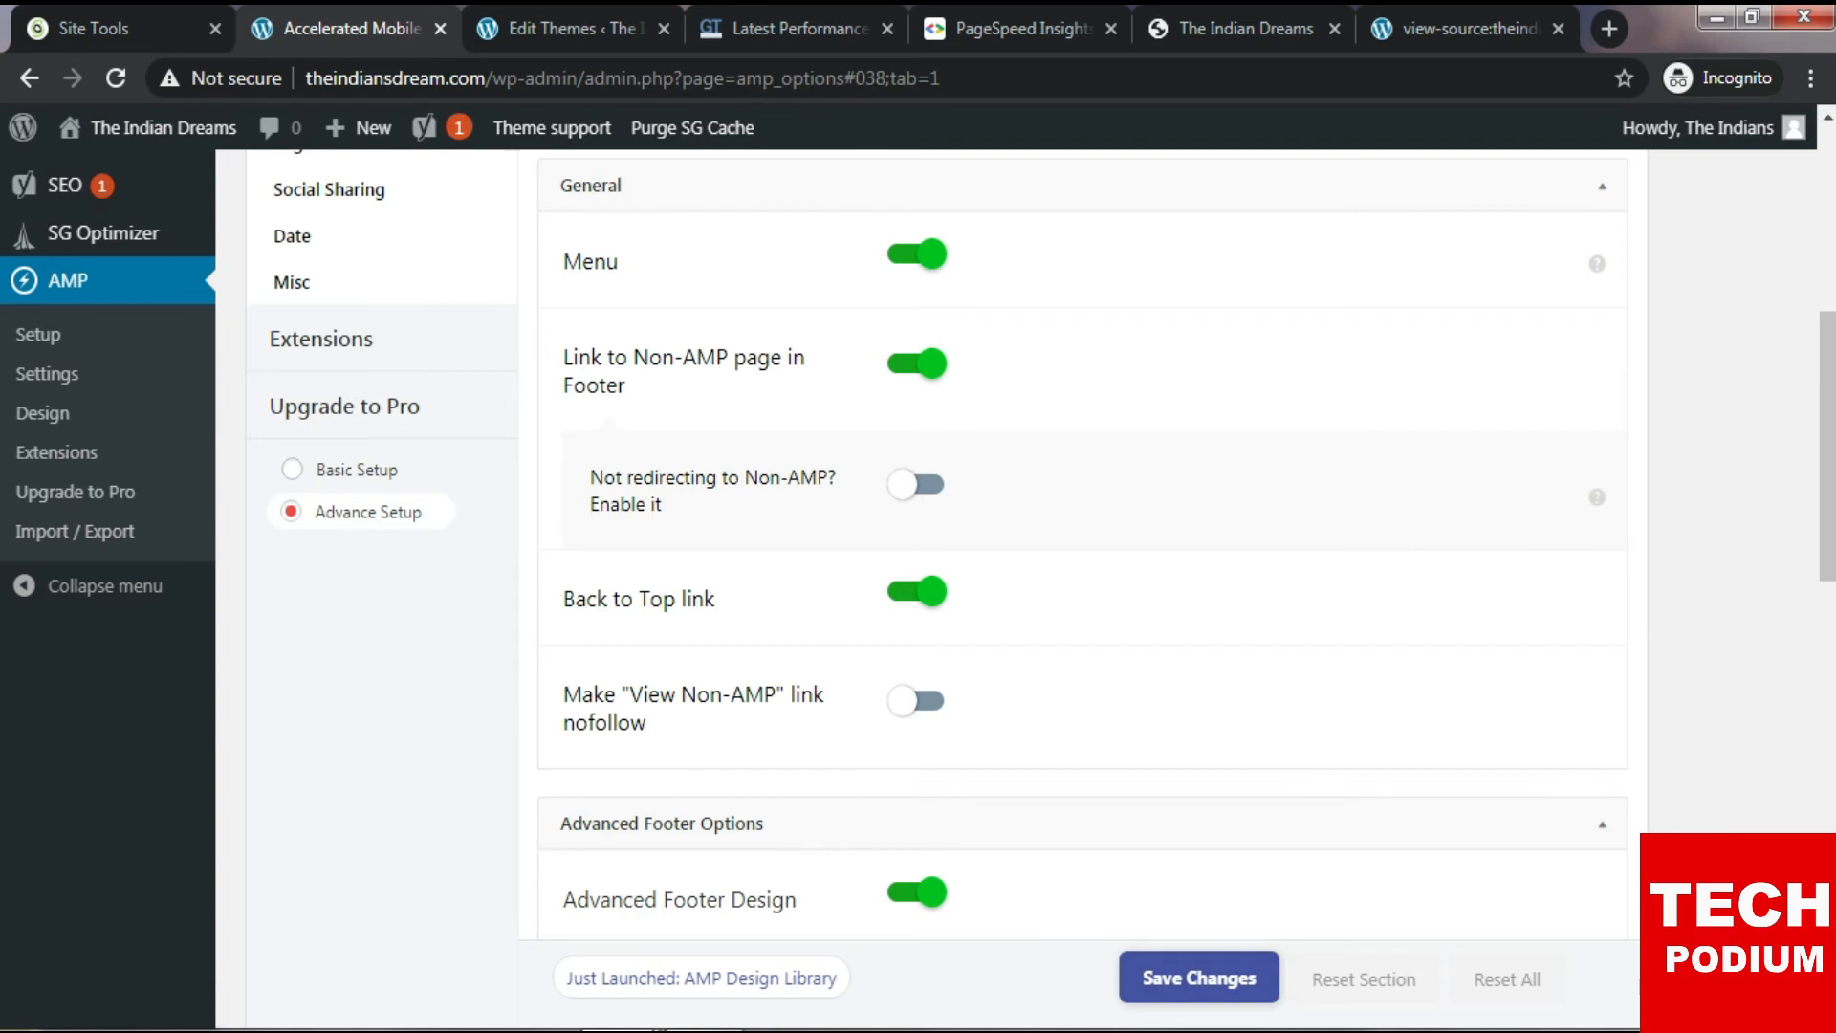
left_click(1243, 28)
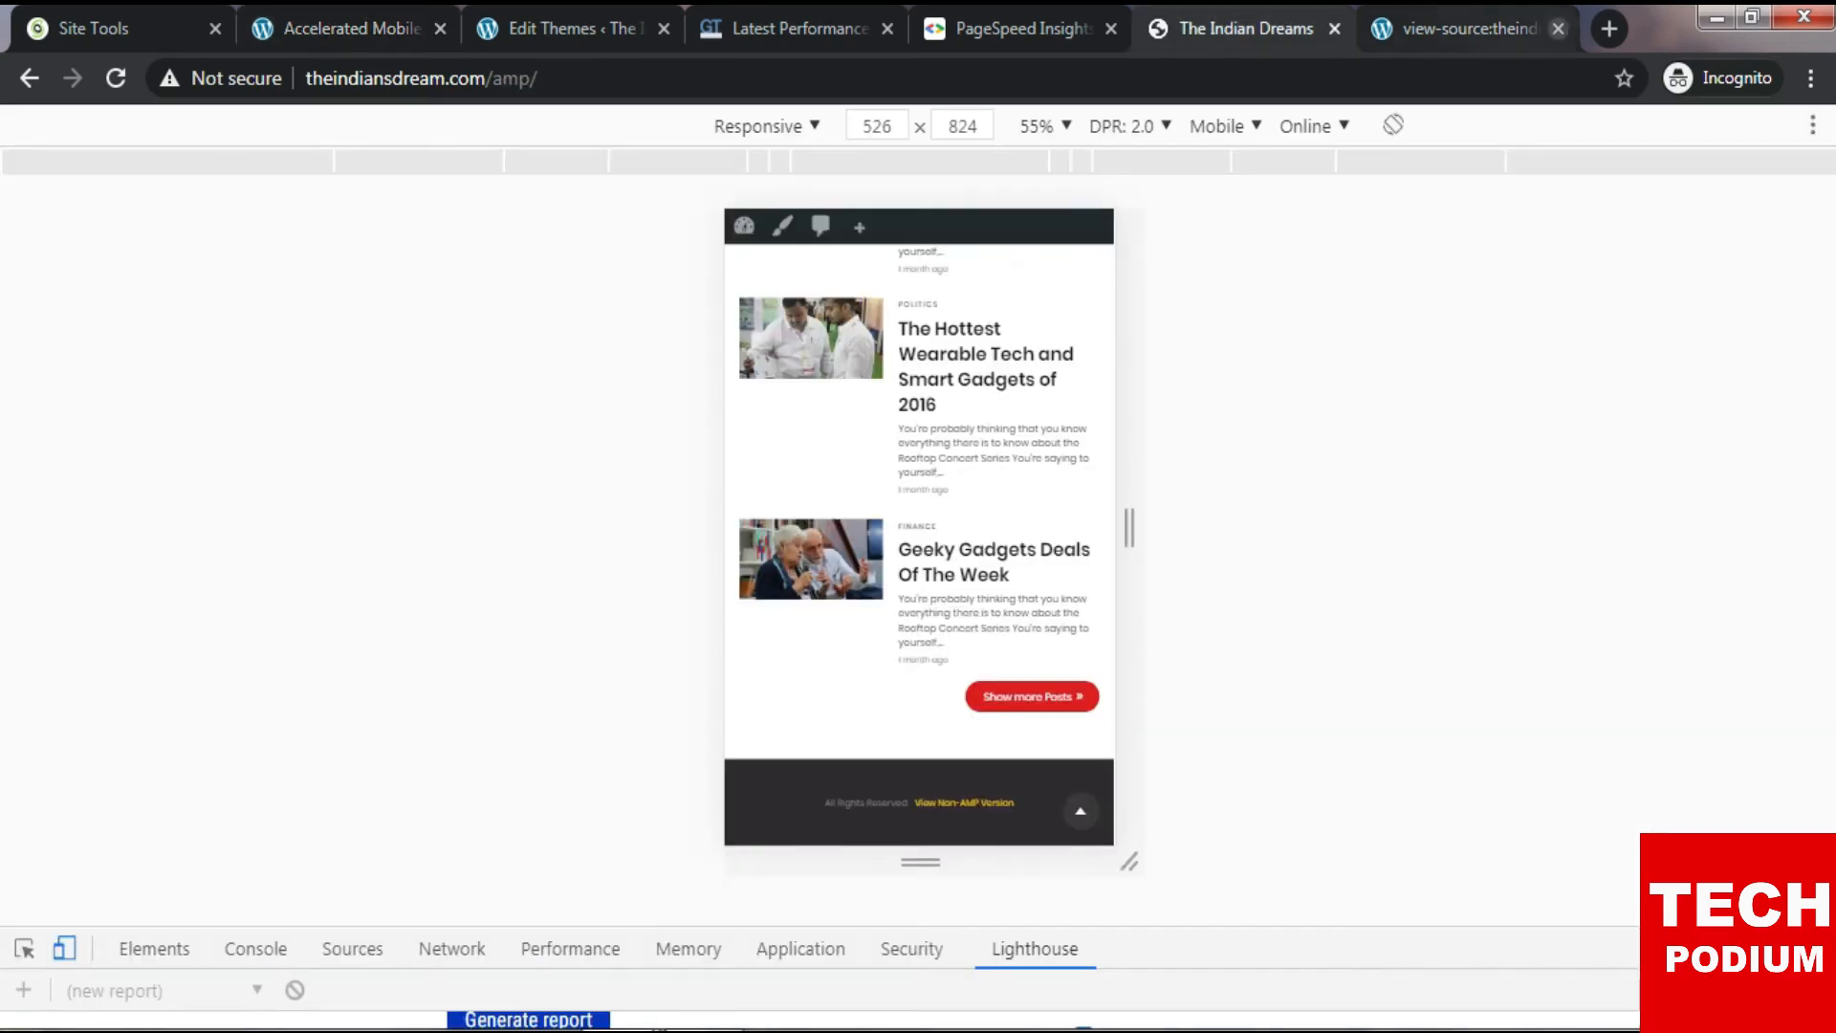
left_click(1558, 28)
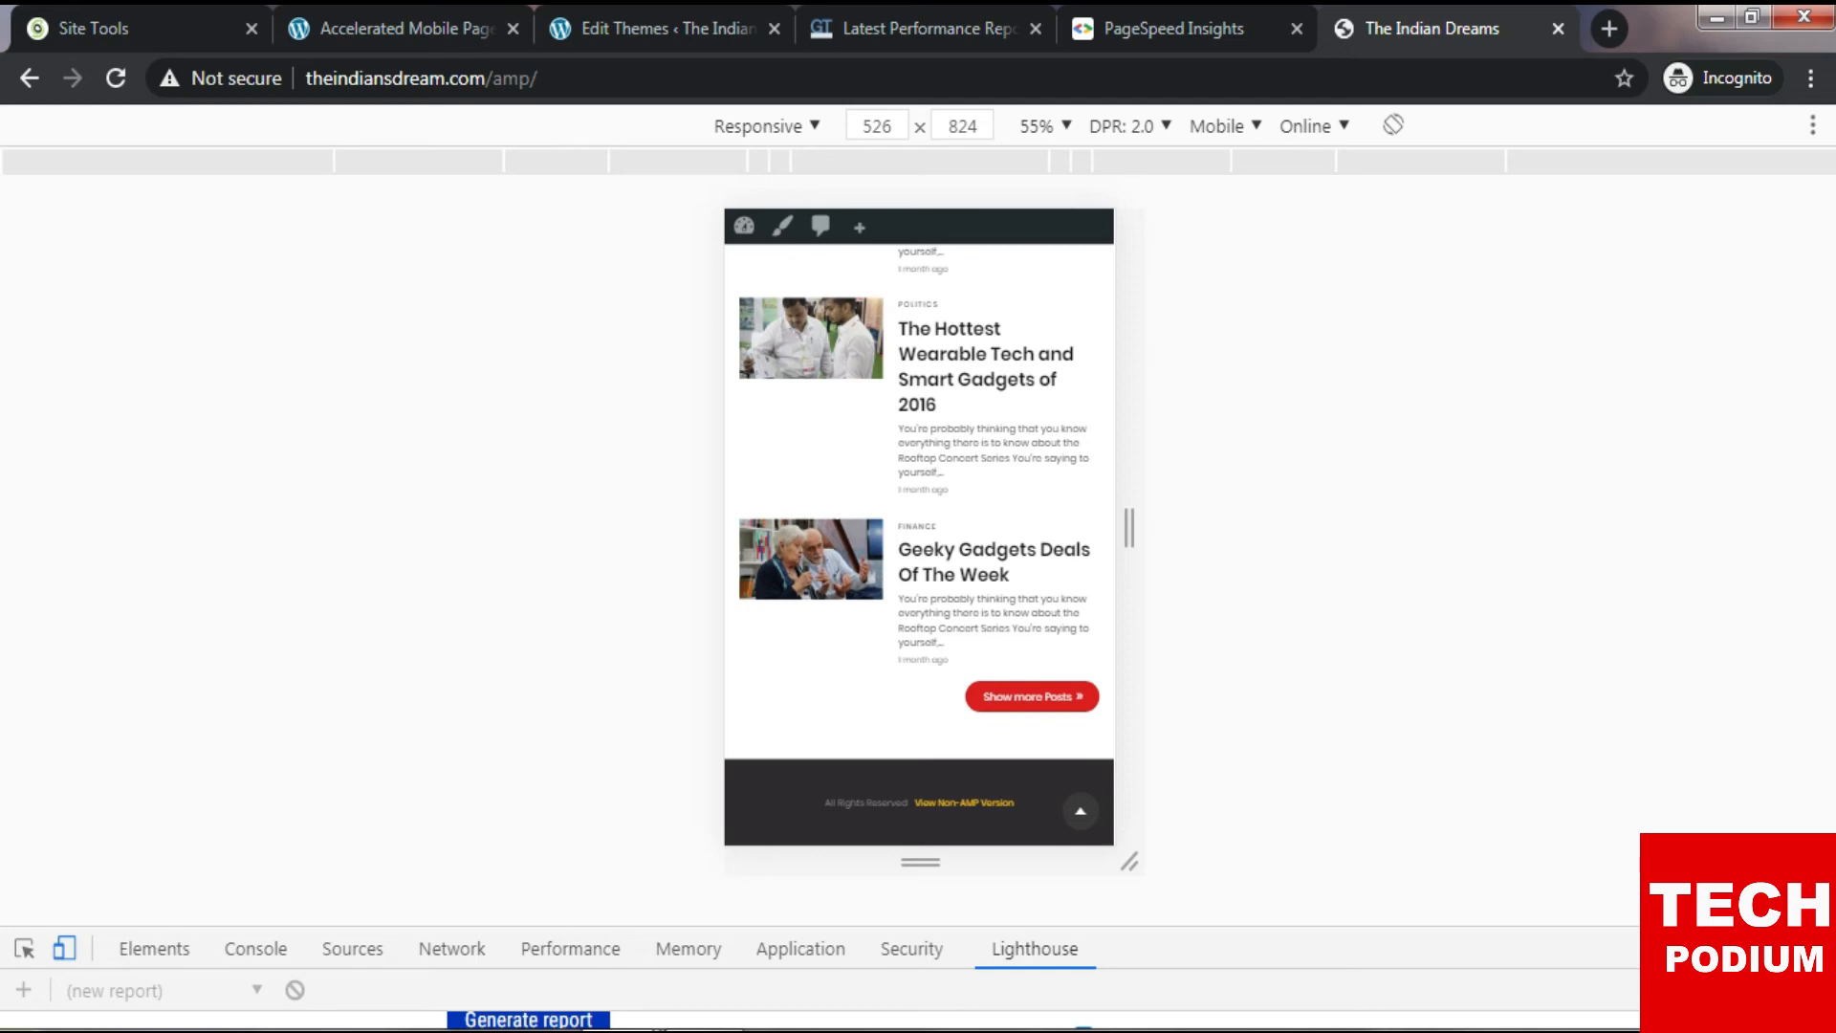
left_click(411, 28)
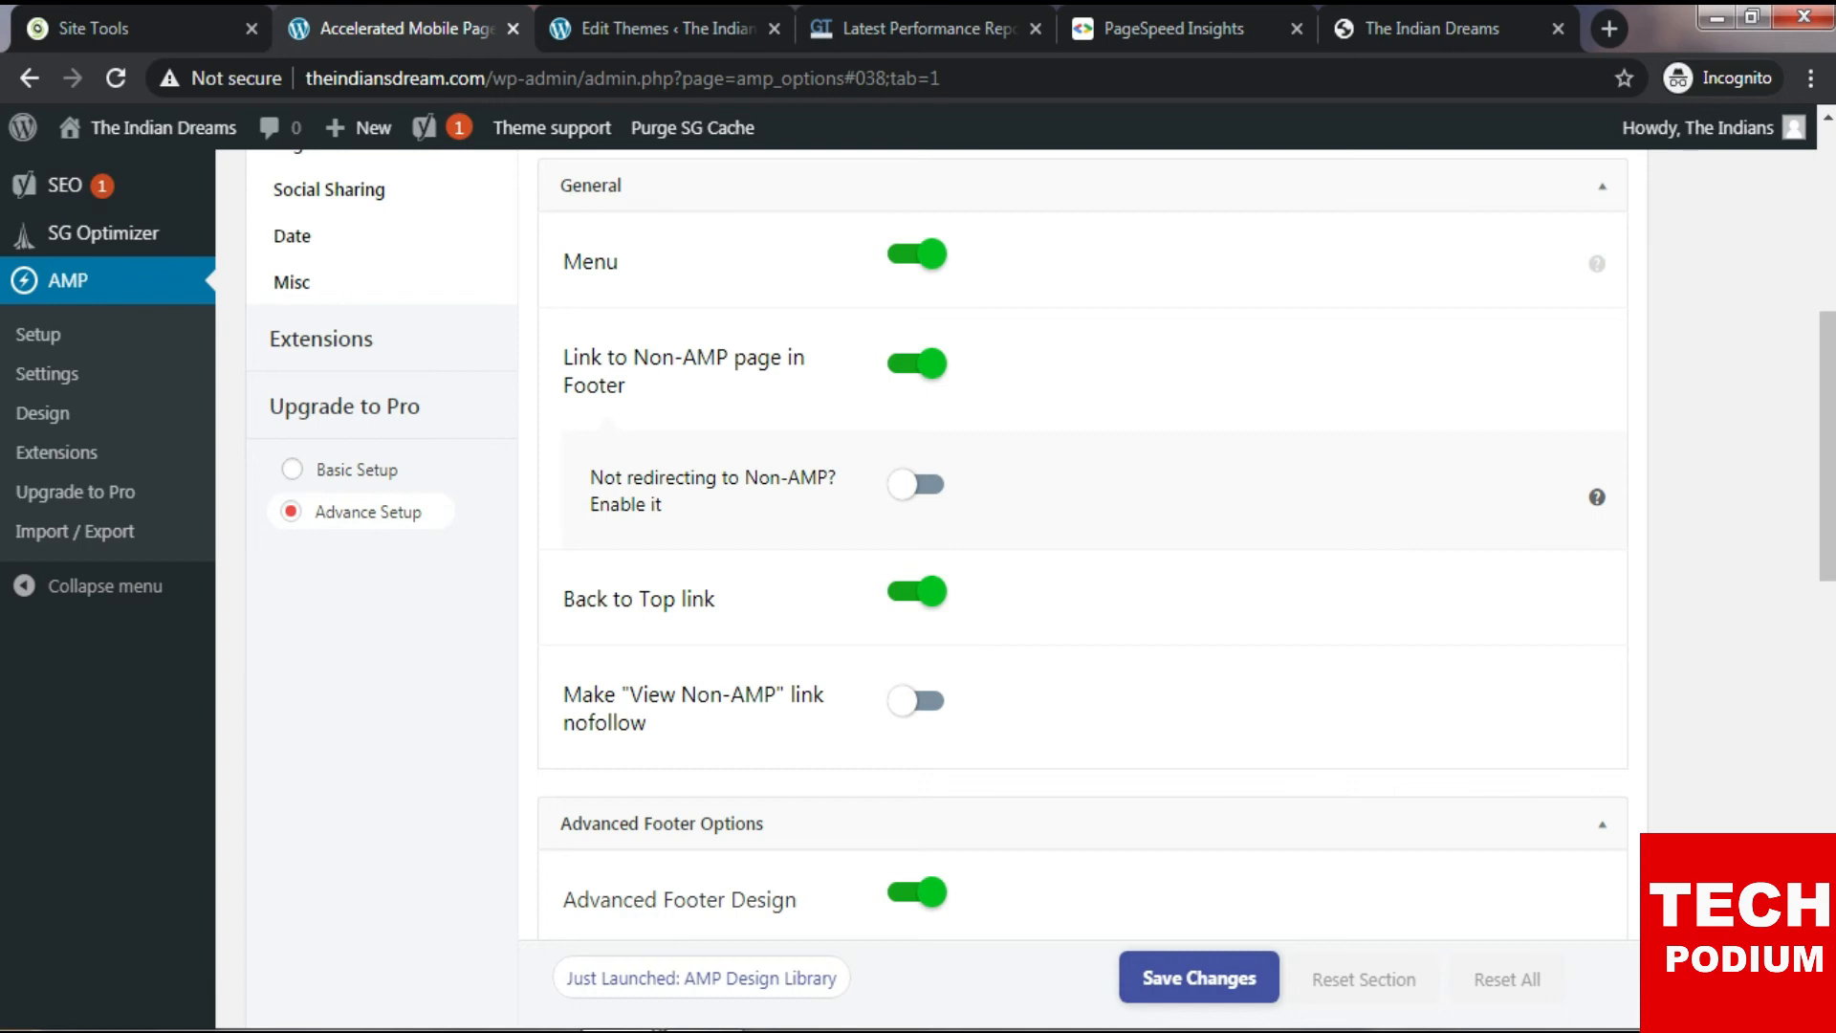
Review the Advanced Footer Options with Advanced Footer Design enabled, and save the footer settings.
scroll(1080, 536, "down", 3)
scroll(1081, 536, "down", 2)
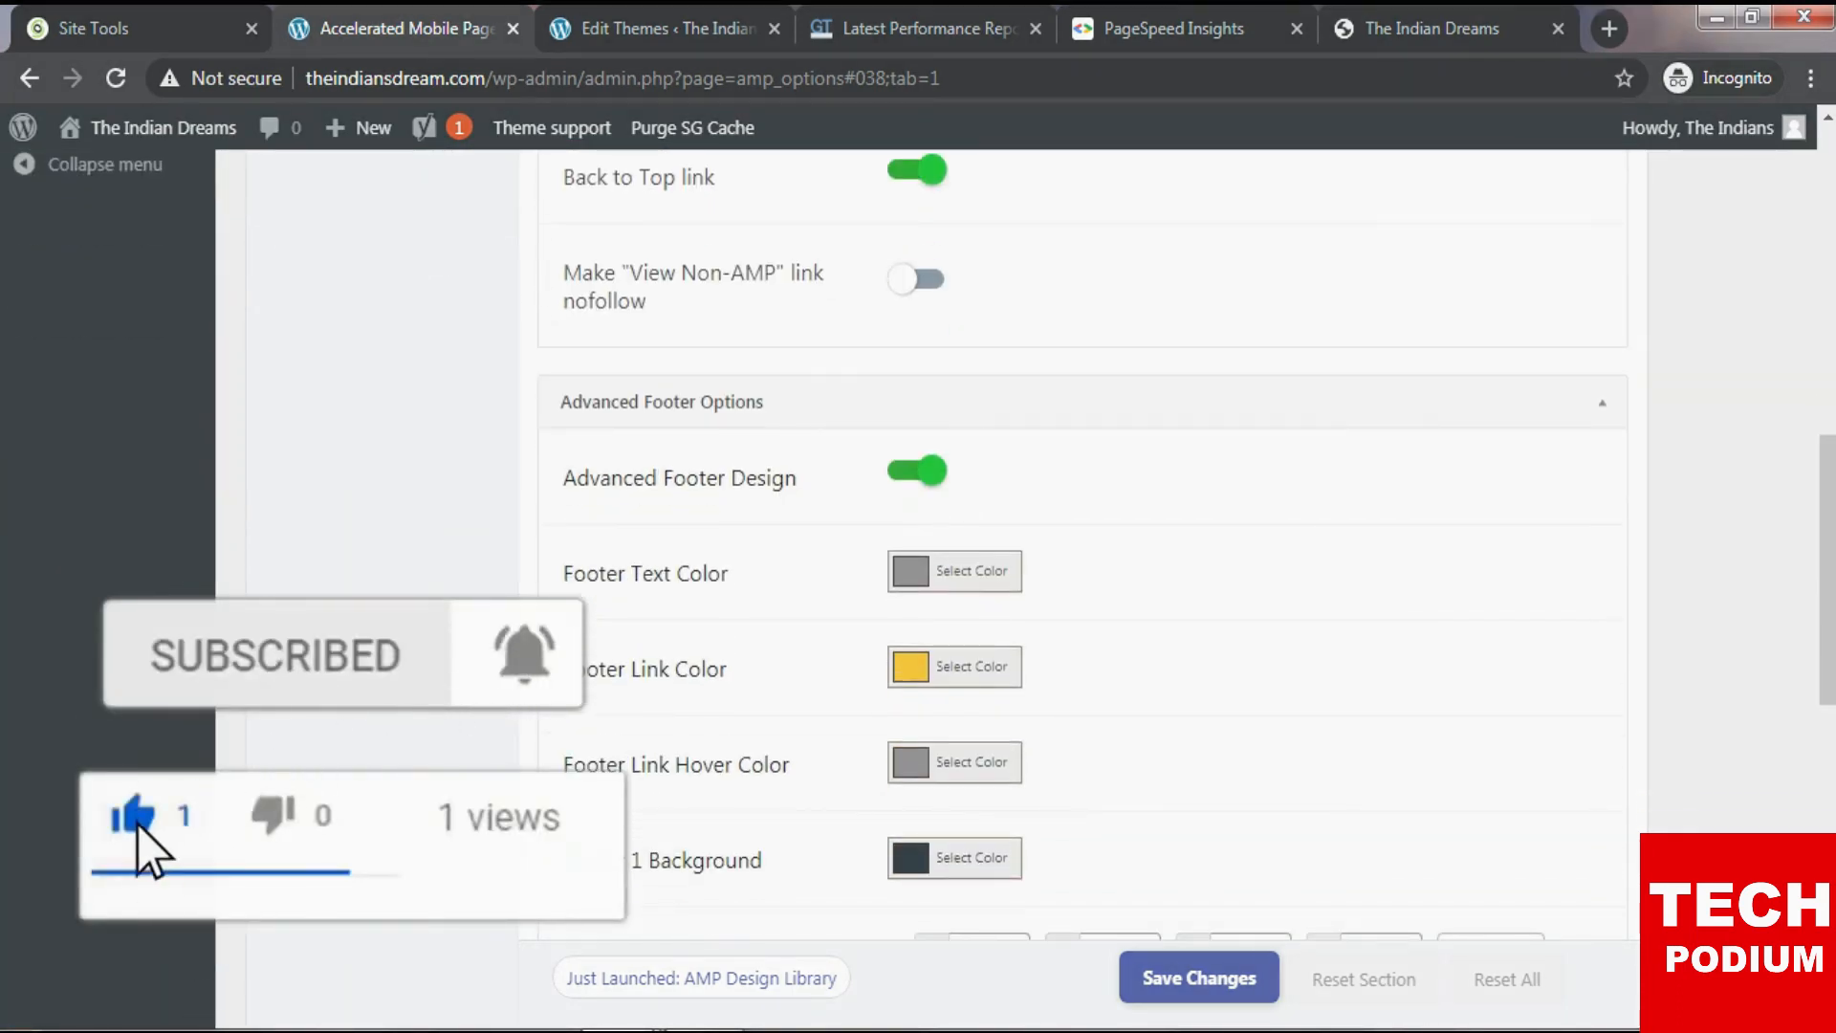
left_click(918, 471)
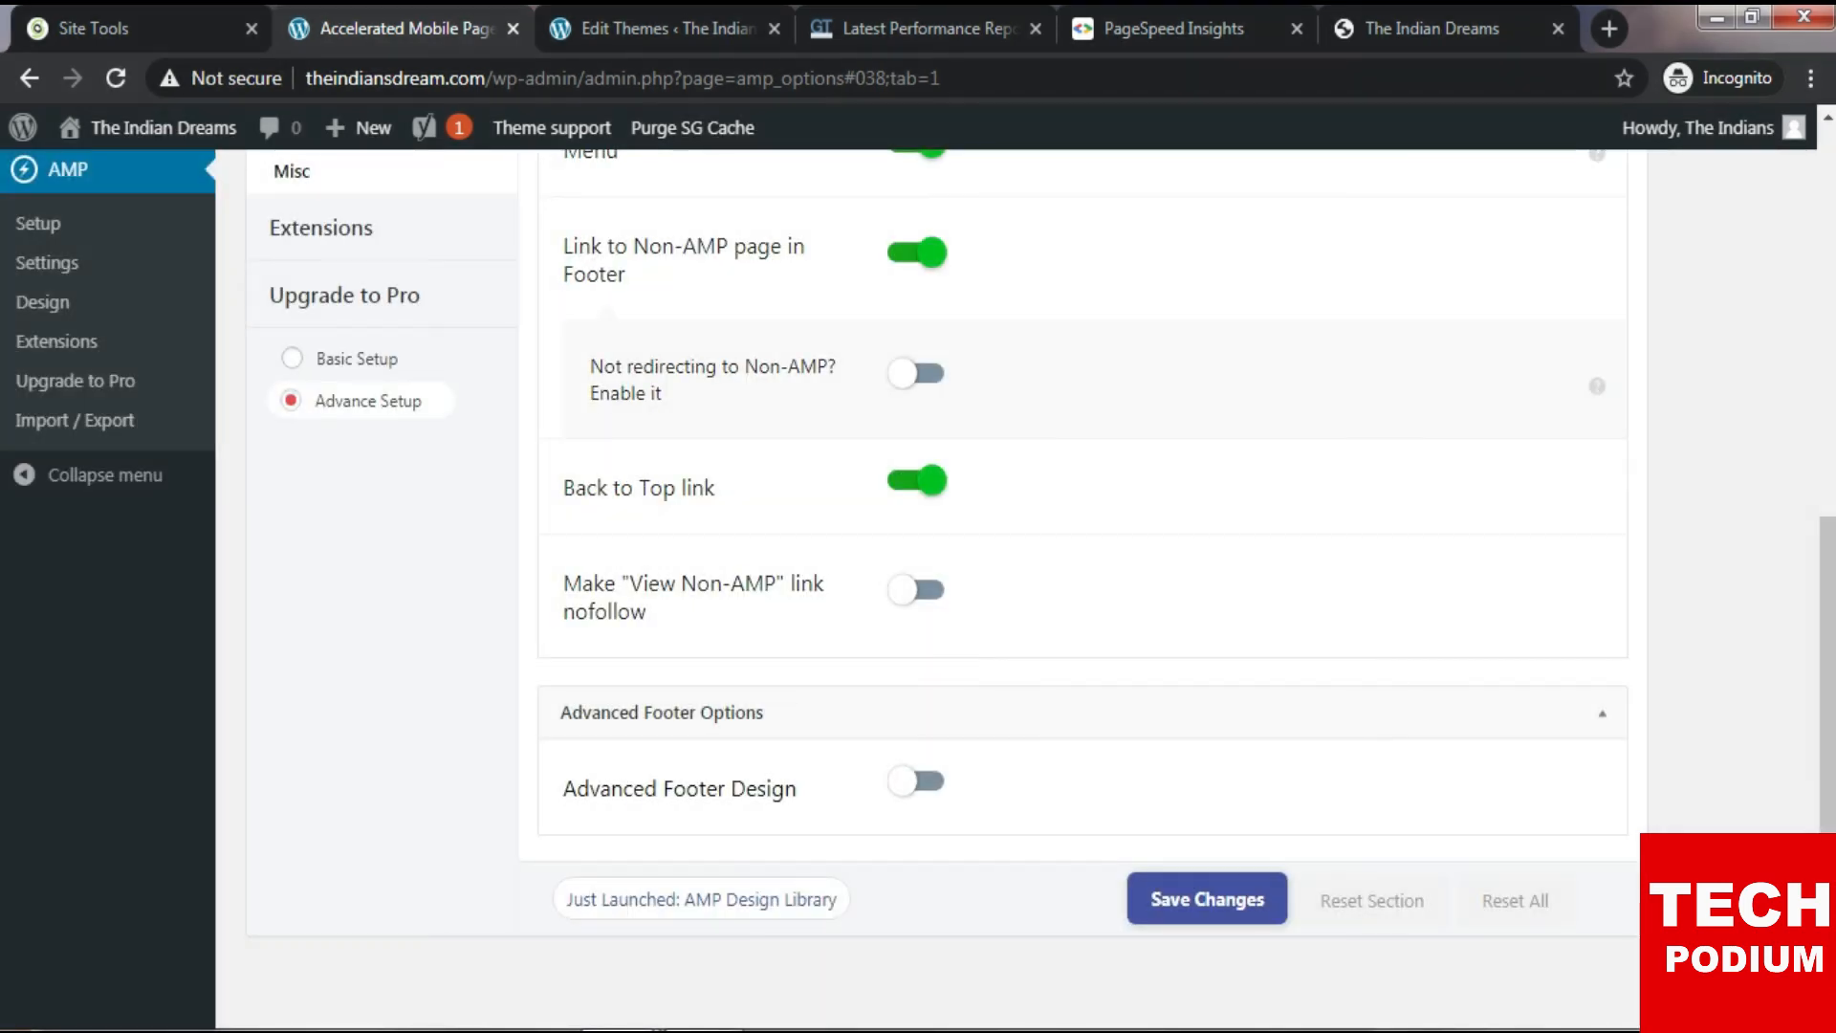
left_click(916, 781)
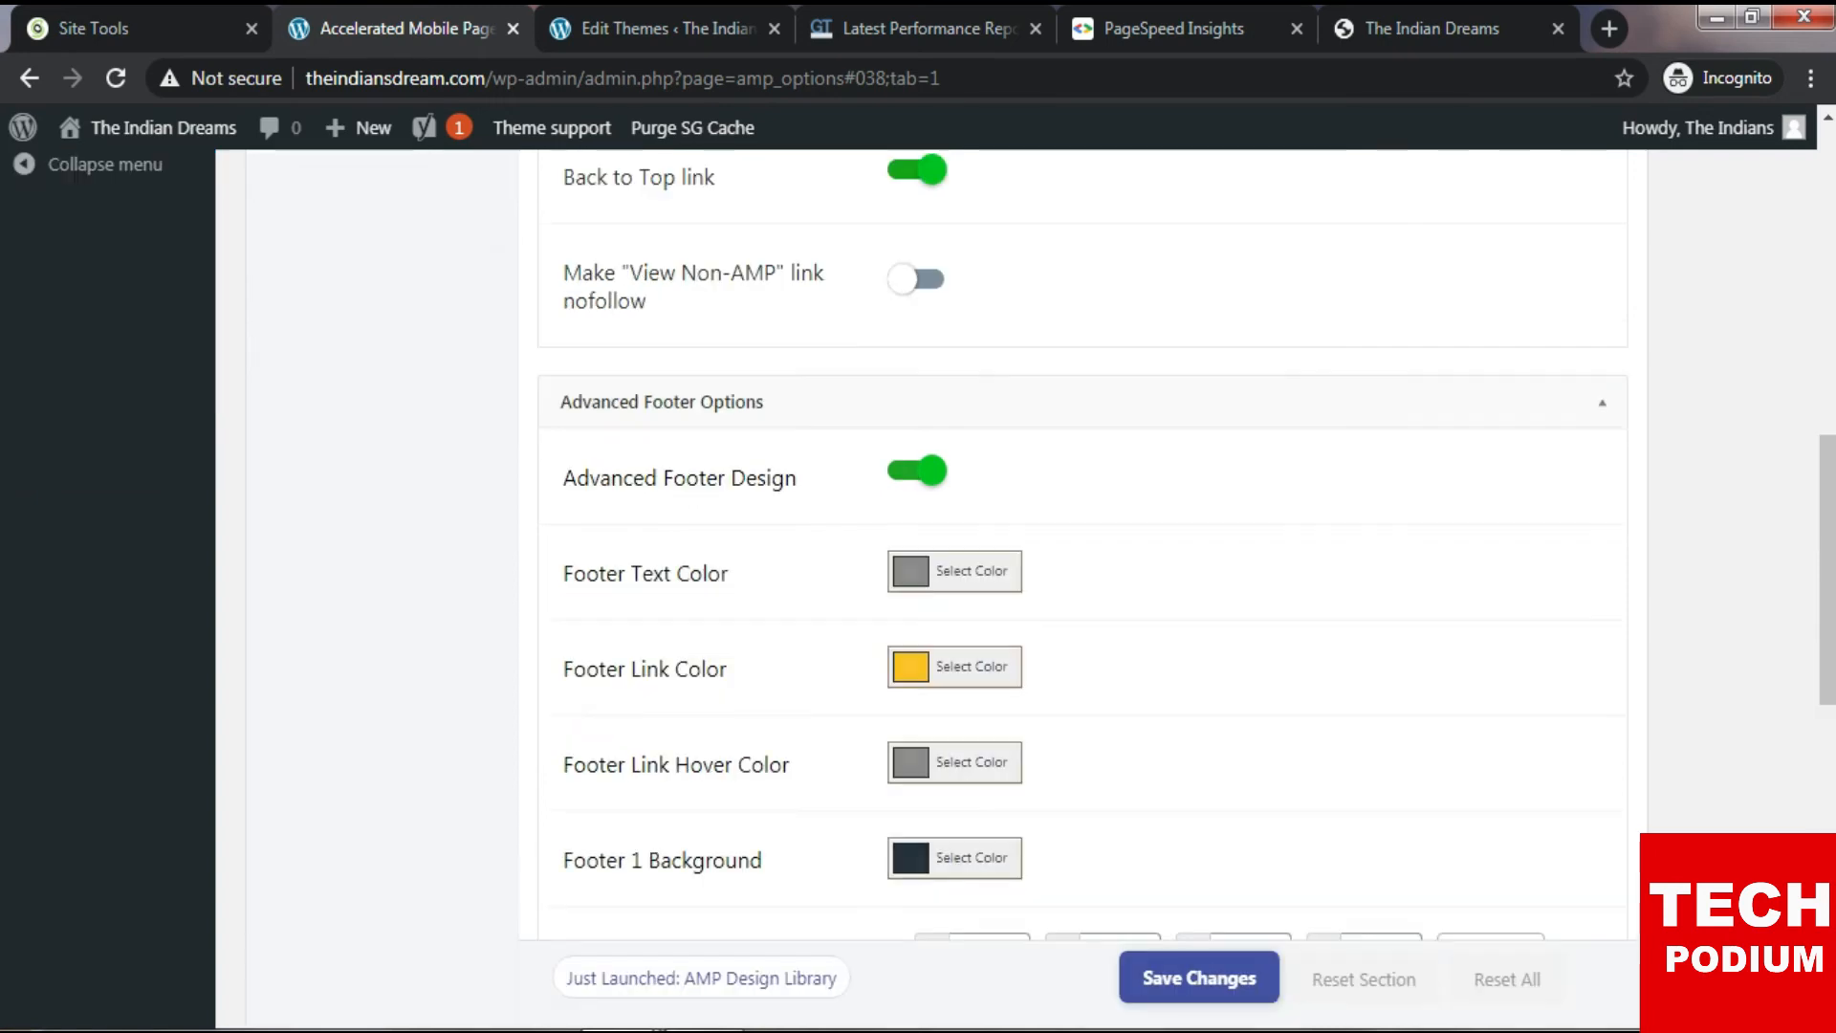
scroll(1081, 536, "down", 10)
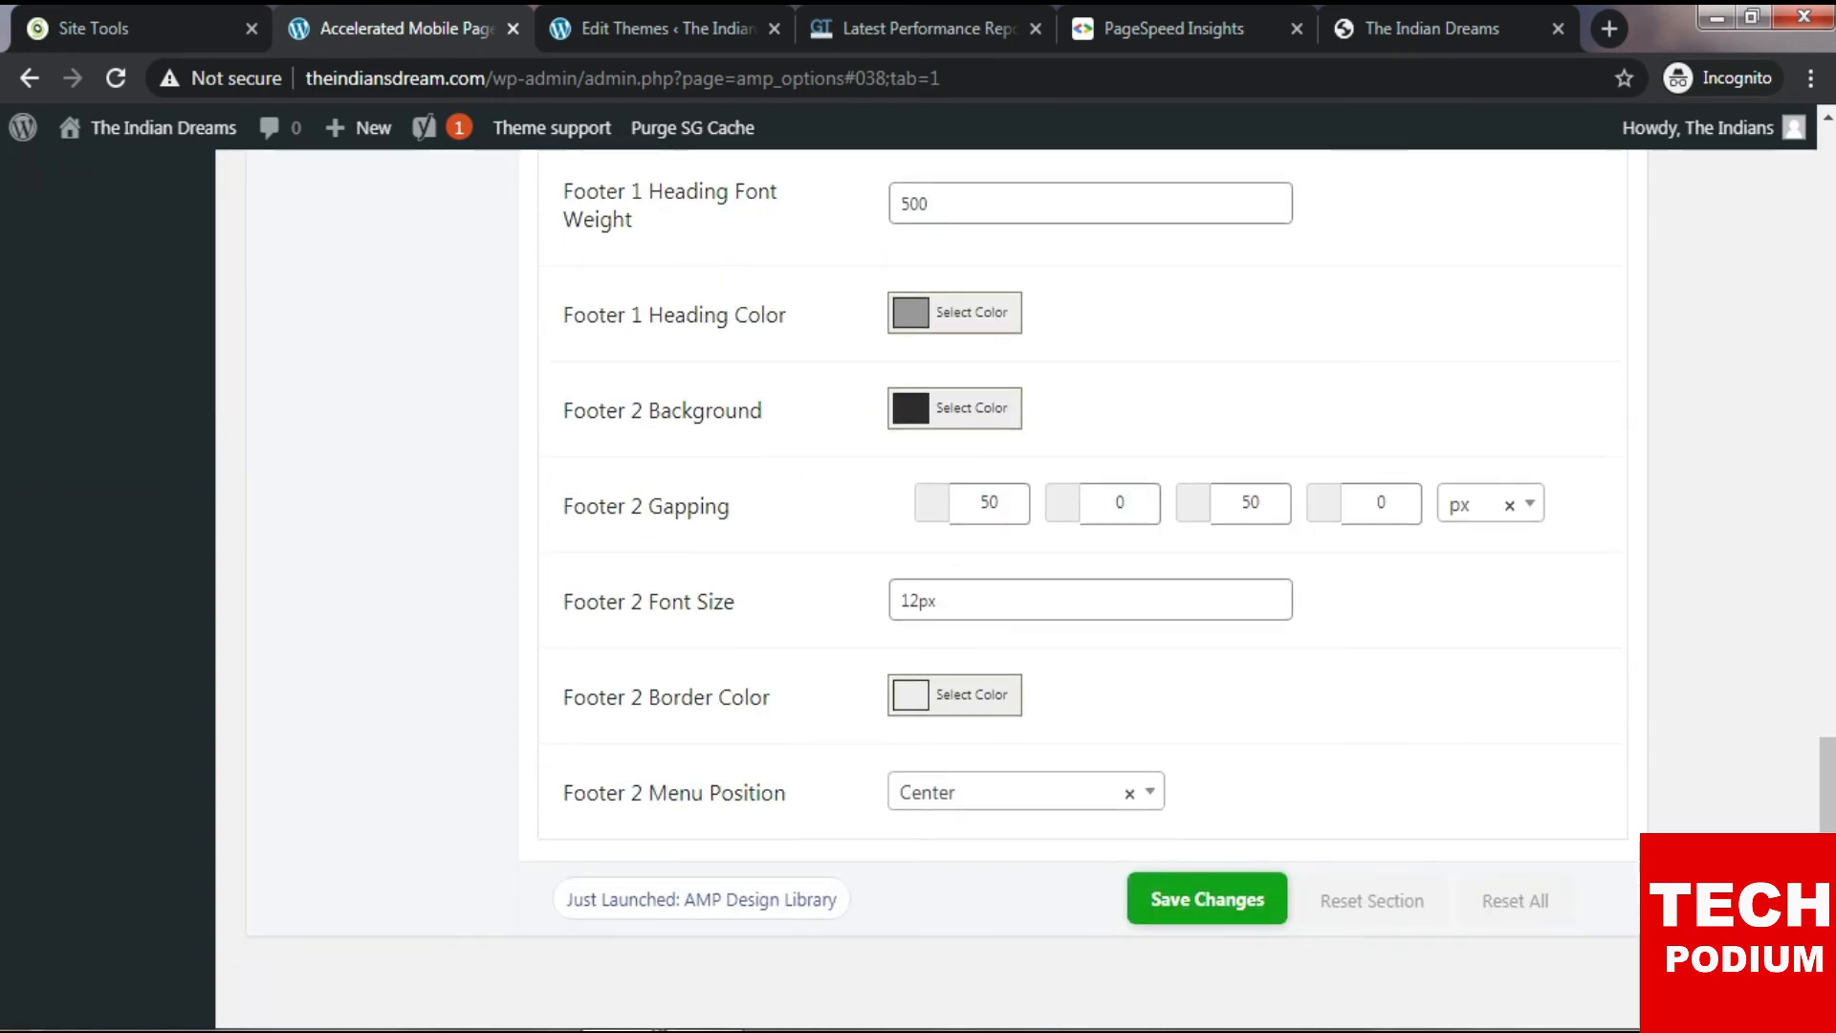
scroll(1081, 535, "up", 7)
scroll(1080, 536, "up", 3)
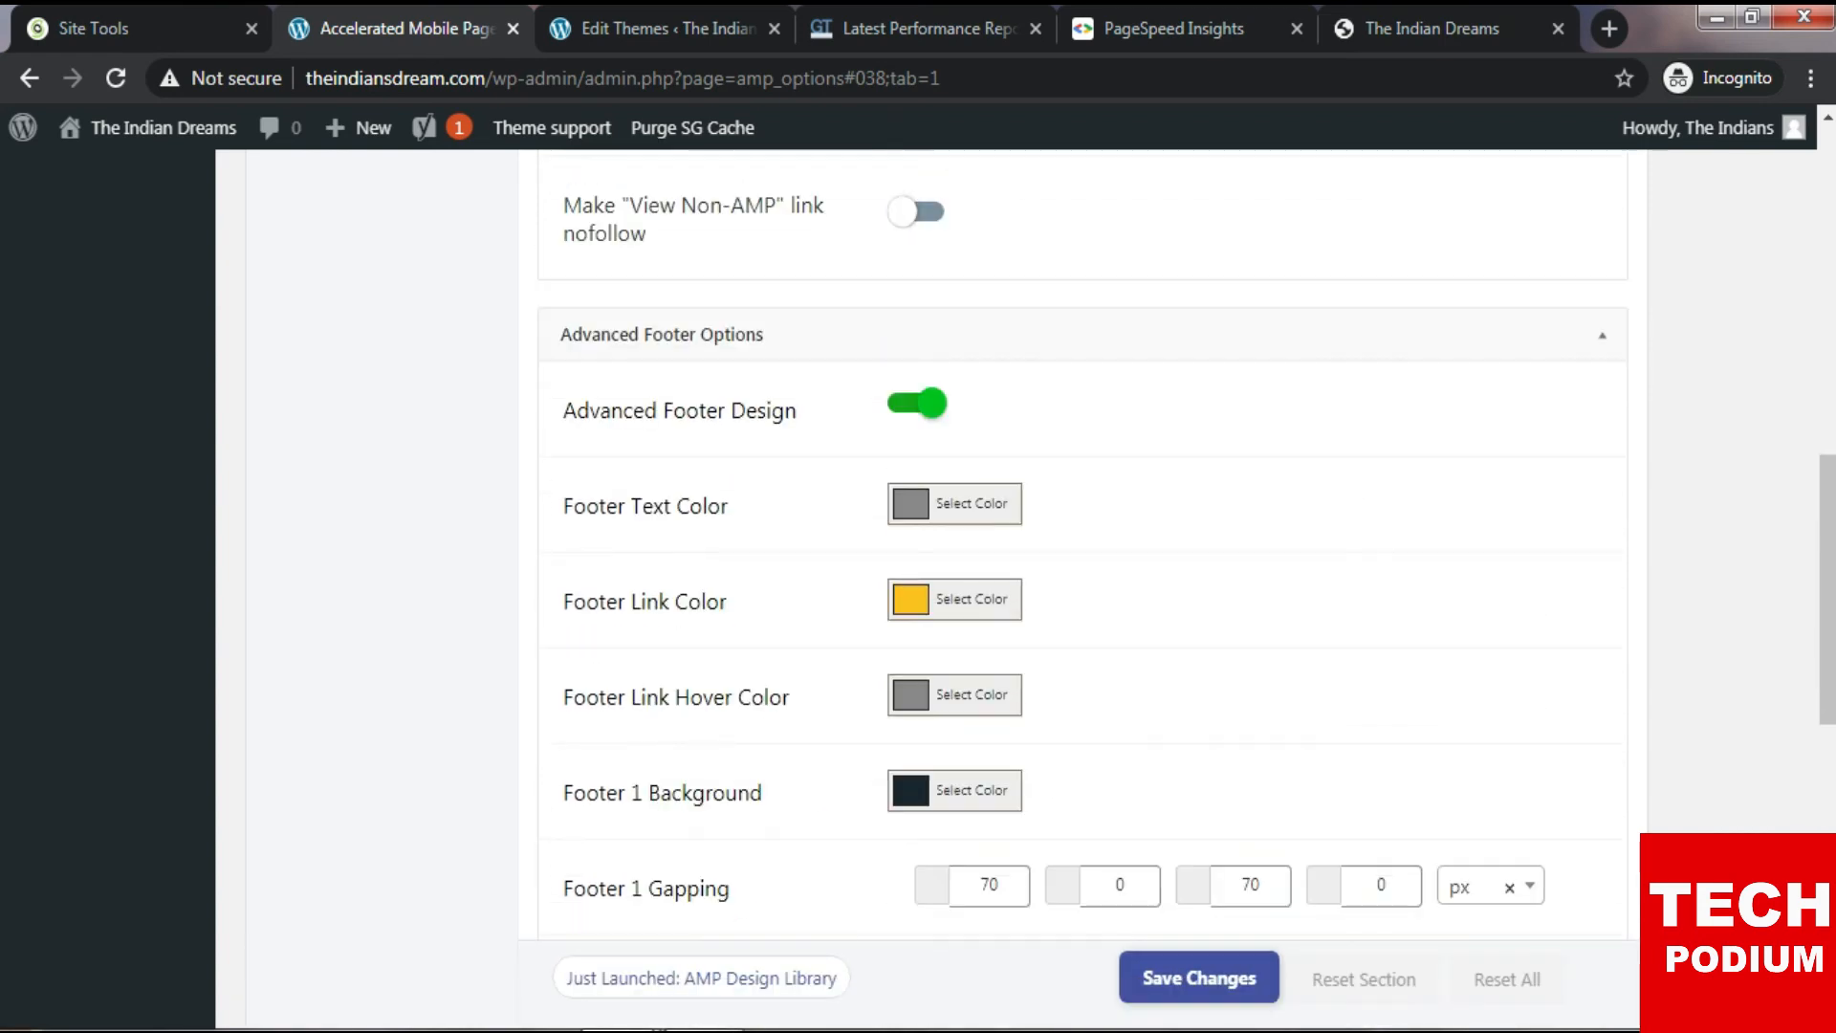
left_click(1199, 978)
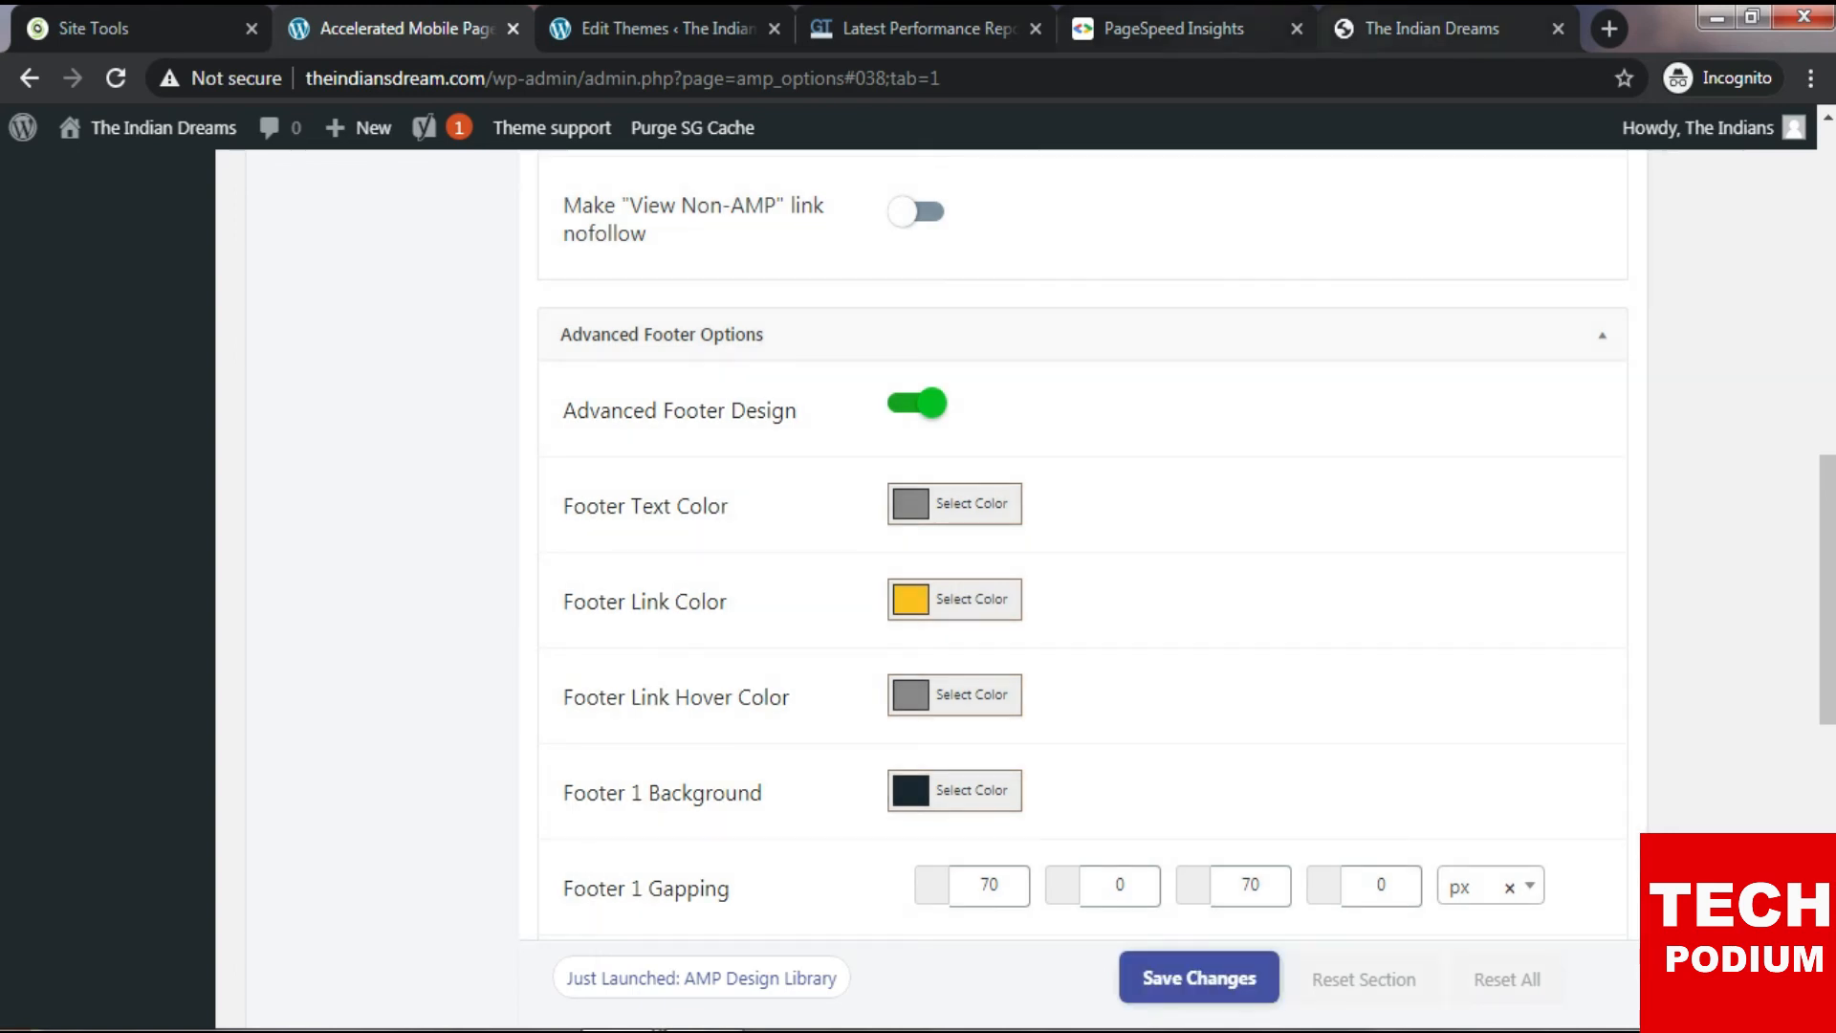
left_click(1432, 28)
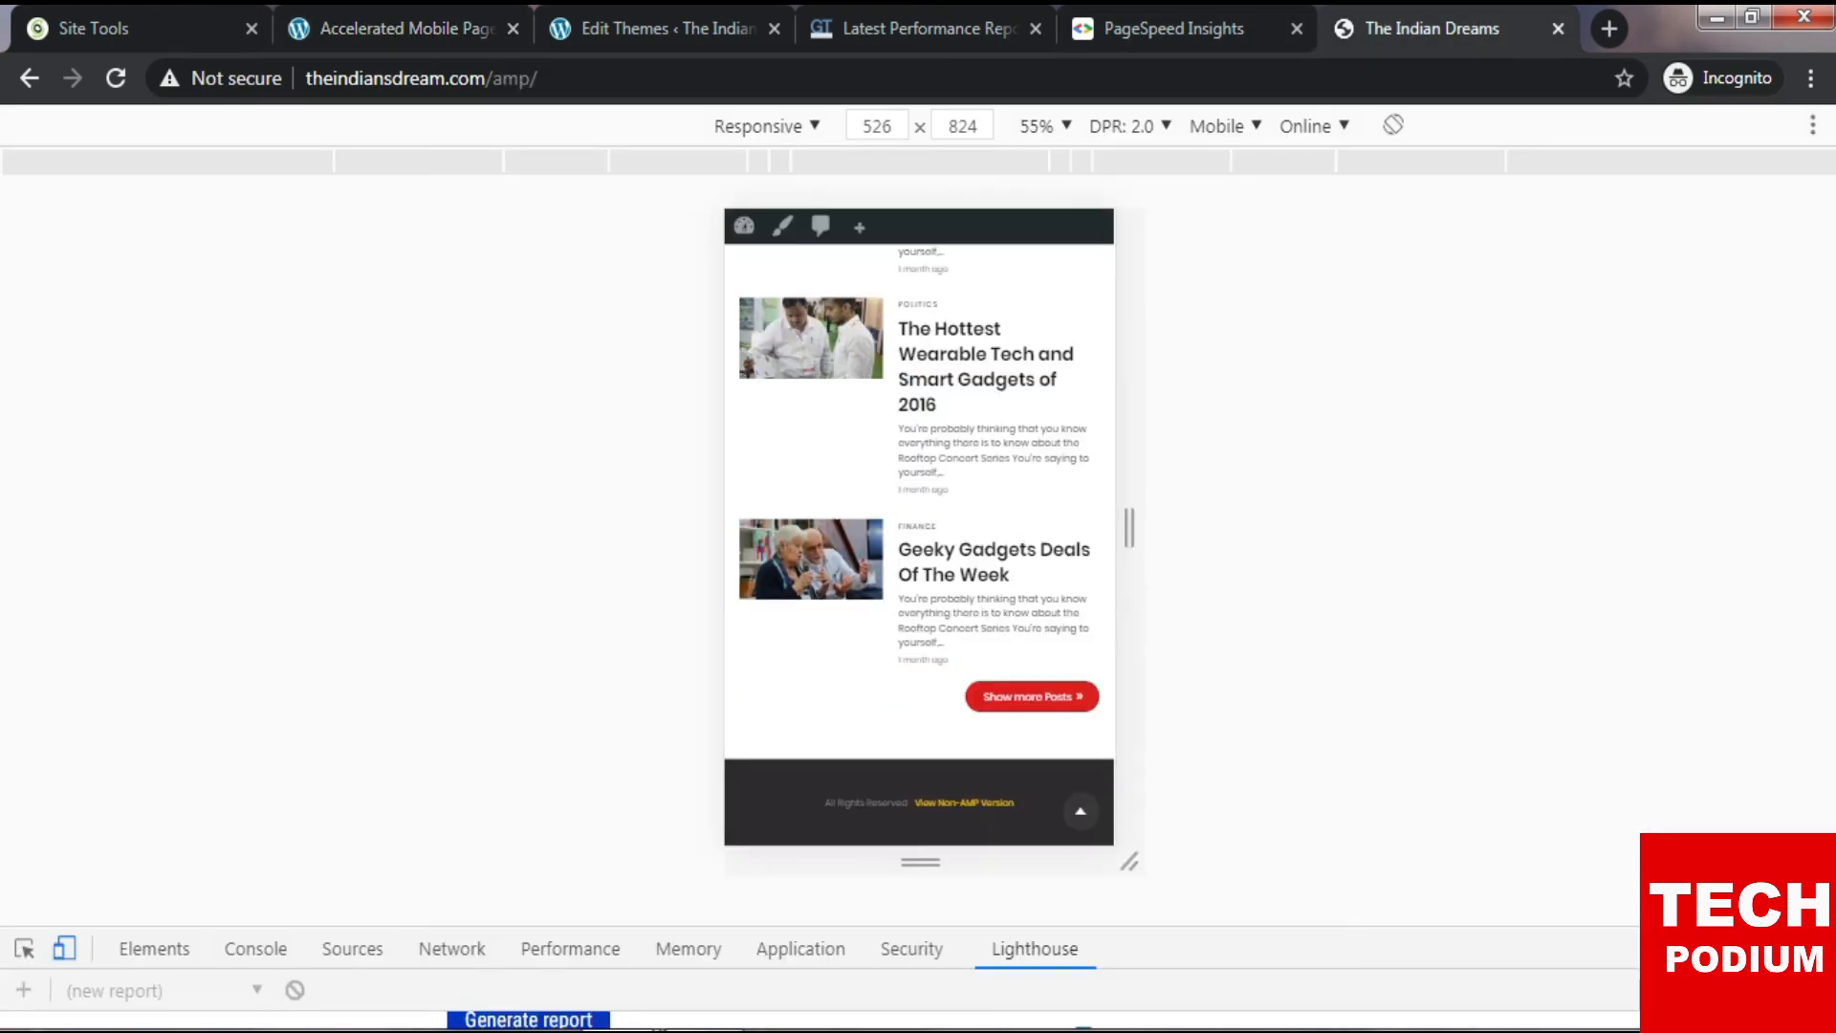
left_click(401, 28)
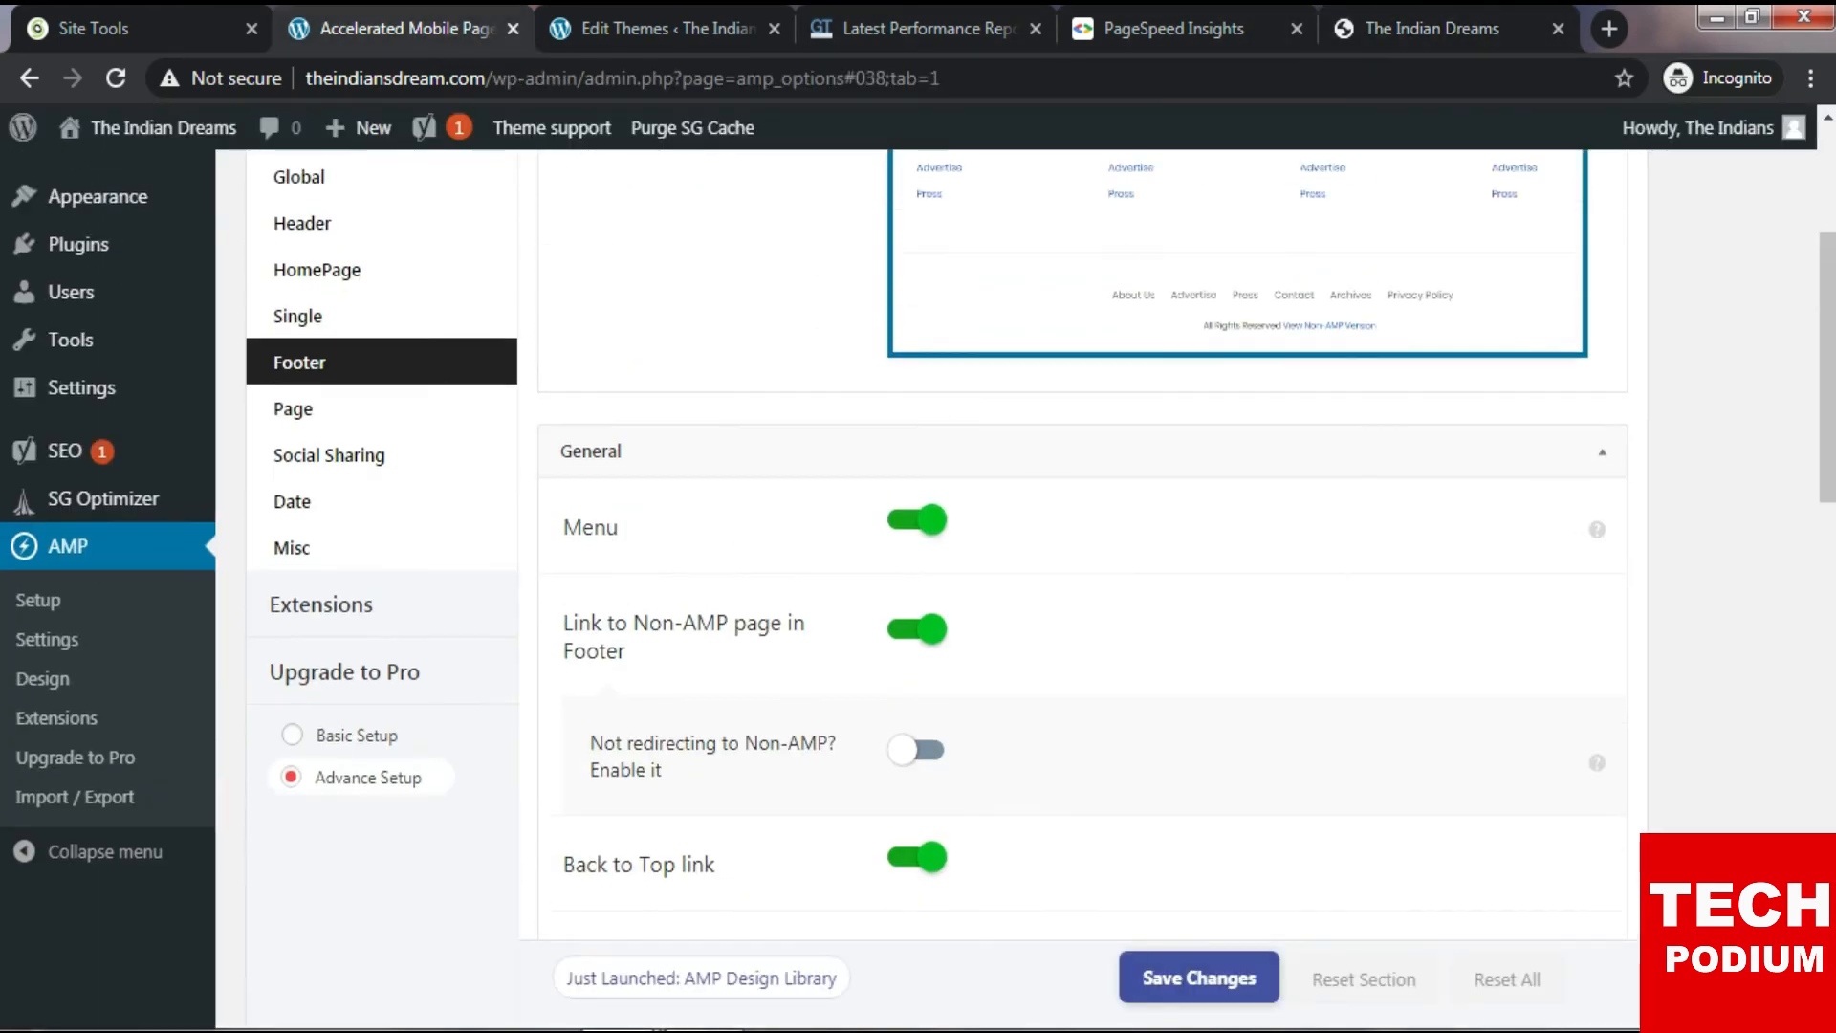
Open the Page design settings and review the General options, from Featured Image to Sticky Social Icons.
scroll(293, 478, "up", 1)
left_click(293, 499)
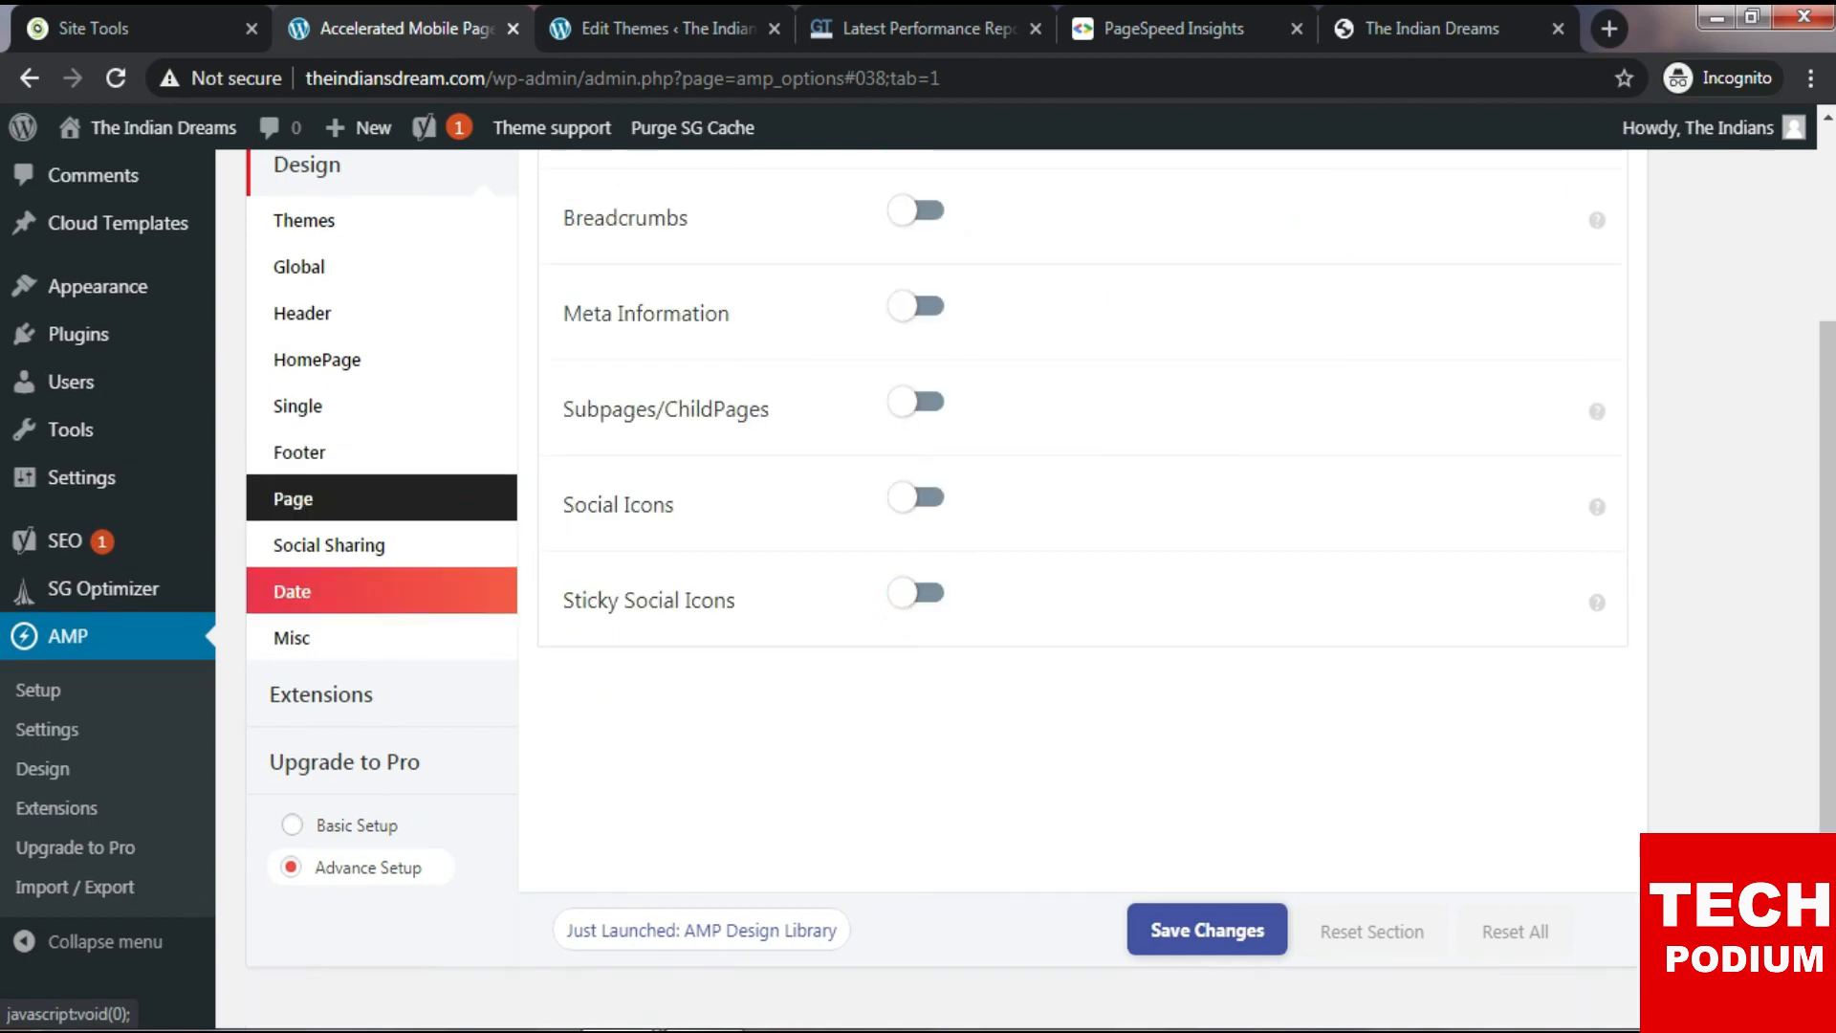
scroll(292, 592, "up", 3)
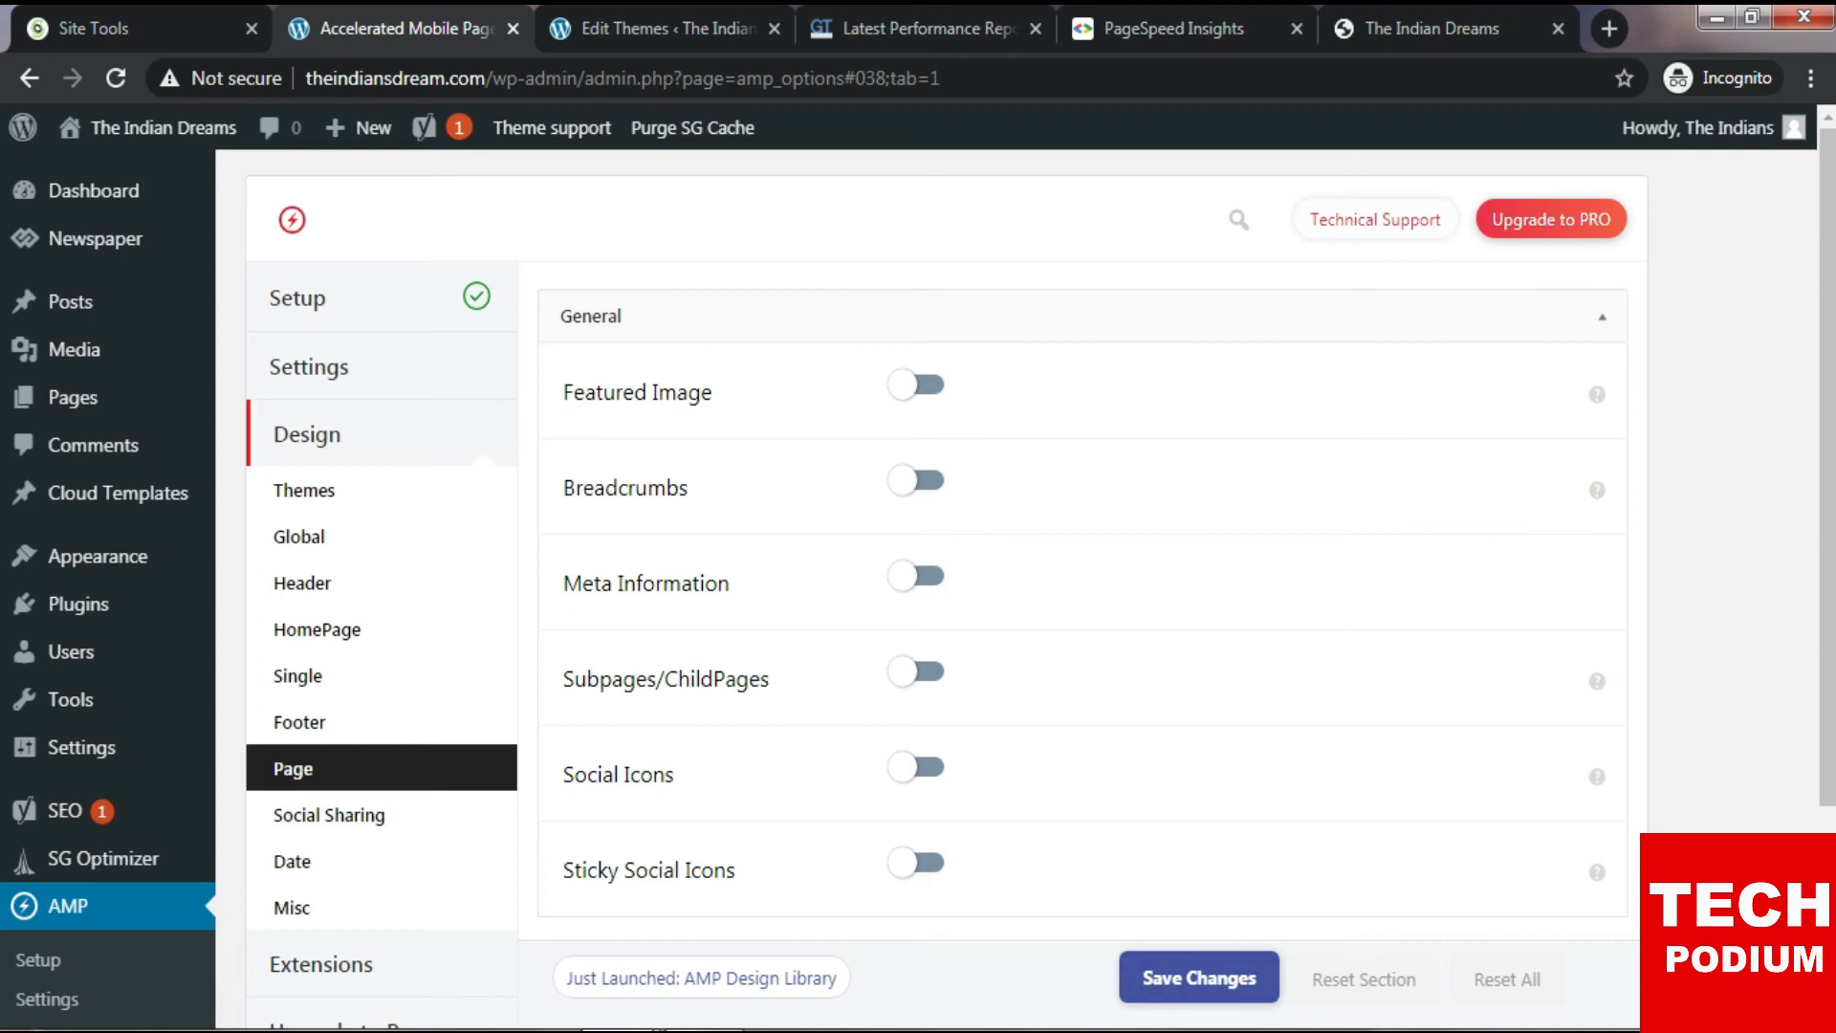
scroll(1597, 756, "down", 2)
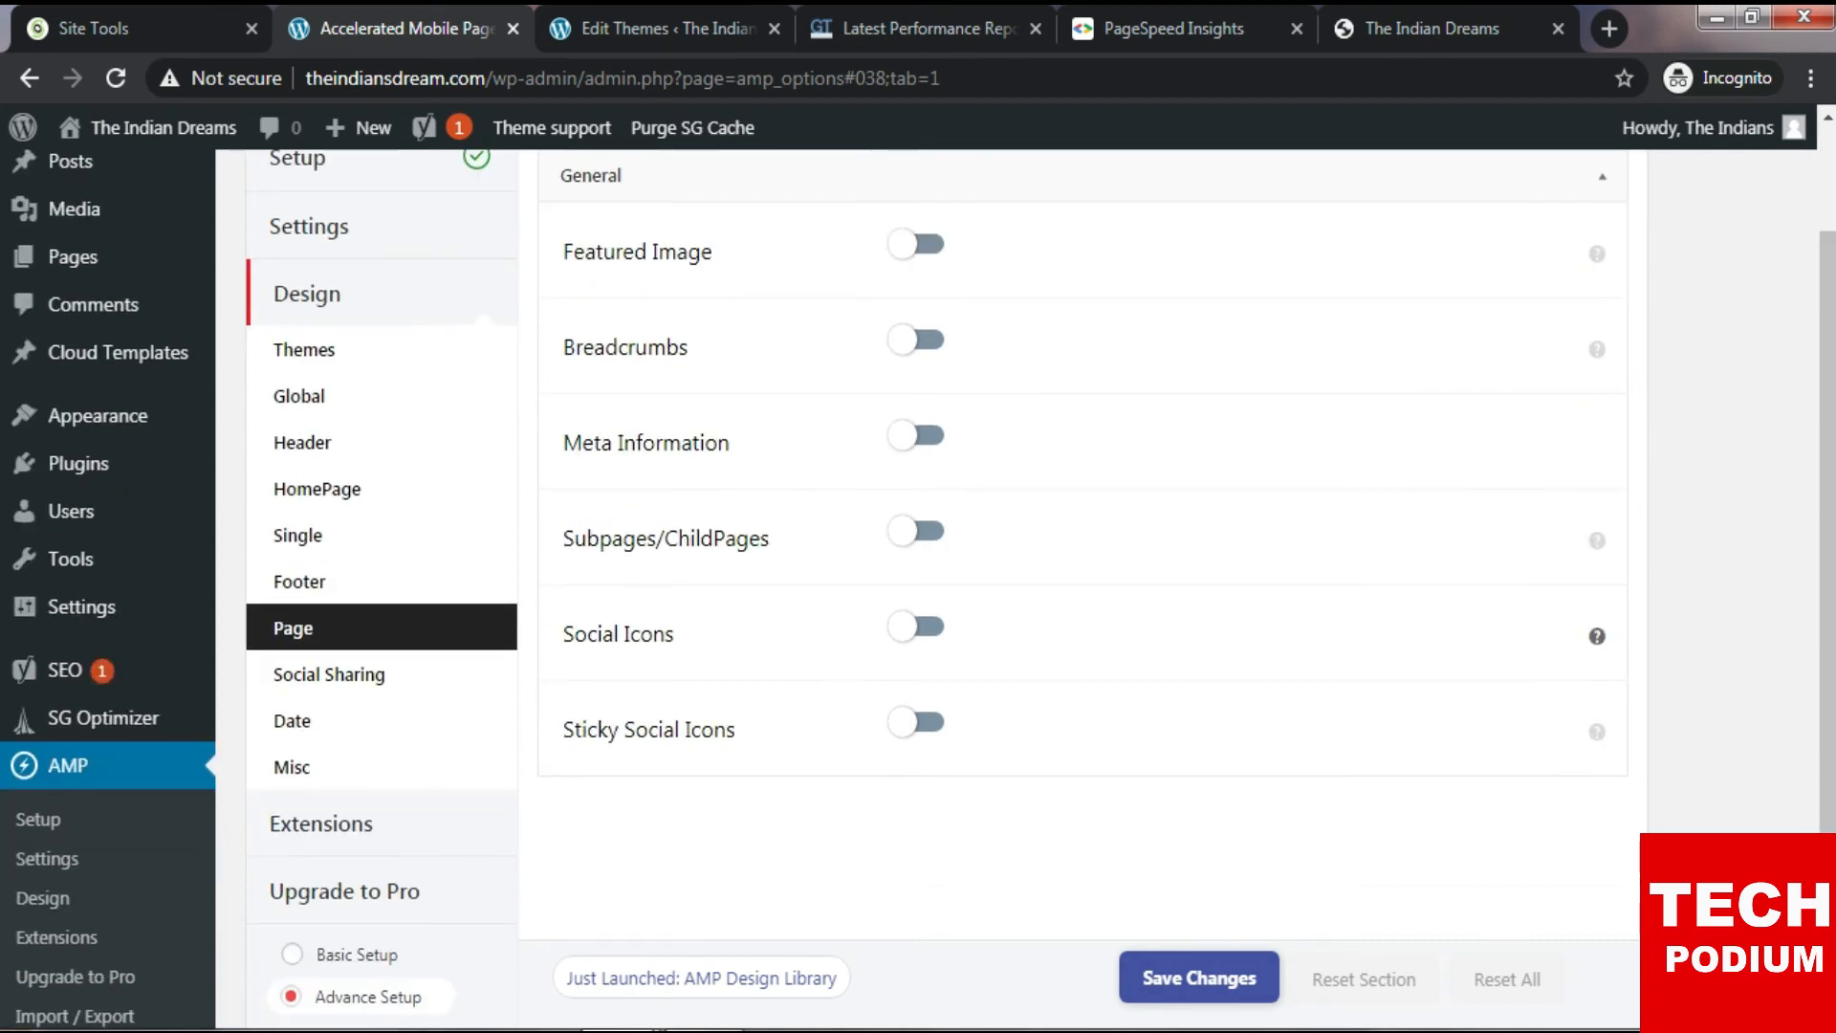
scroll(1597, 732, "up", 2)
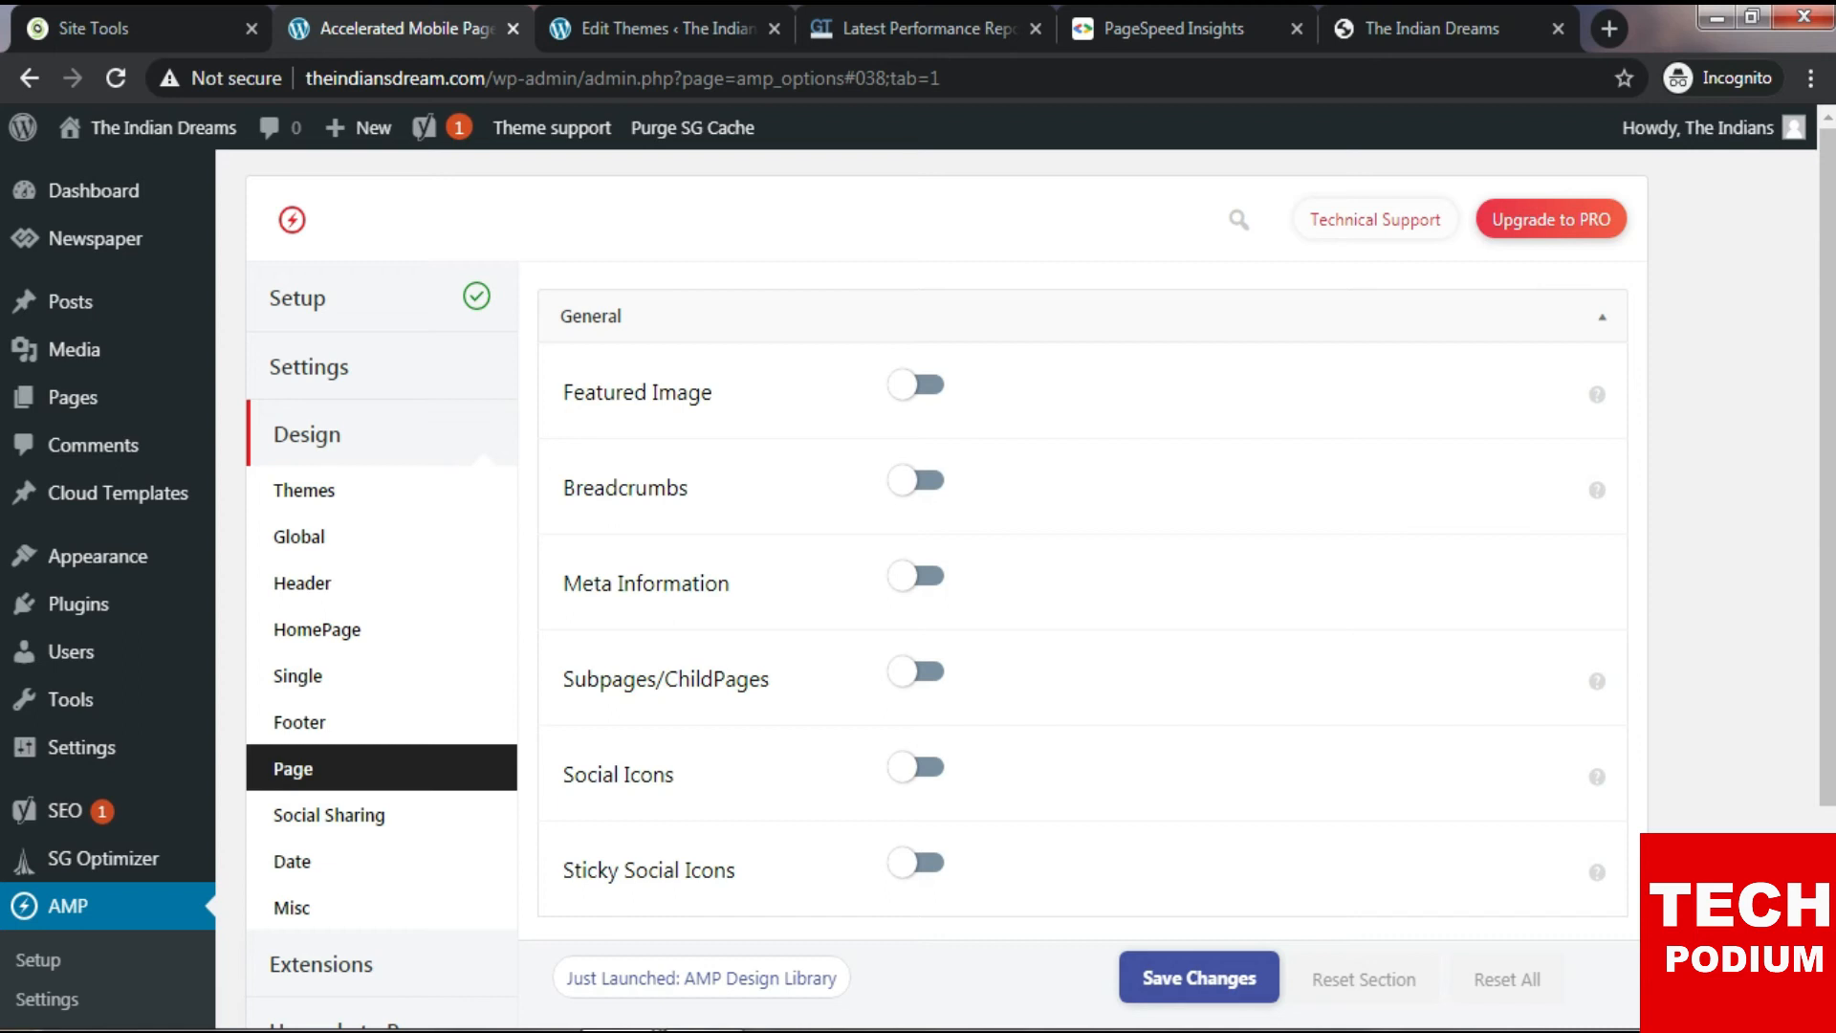
scroll(1598, 636, "down", 1)
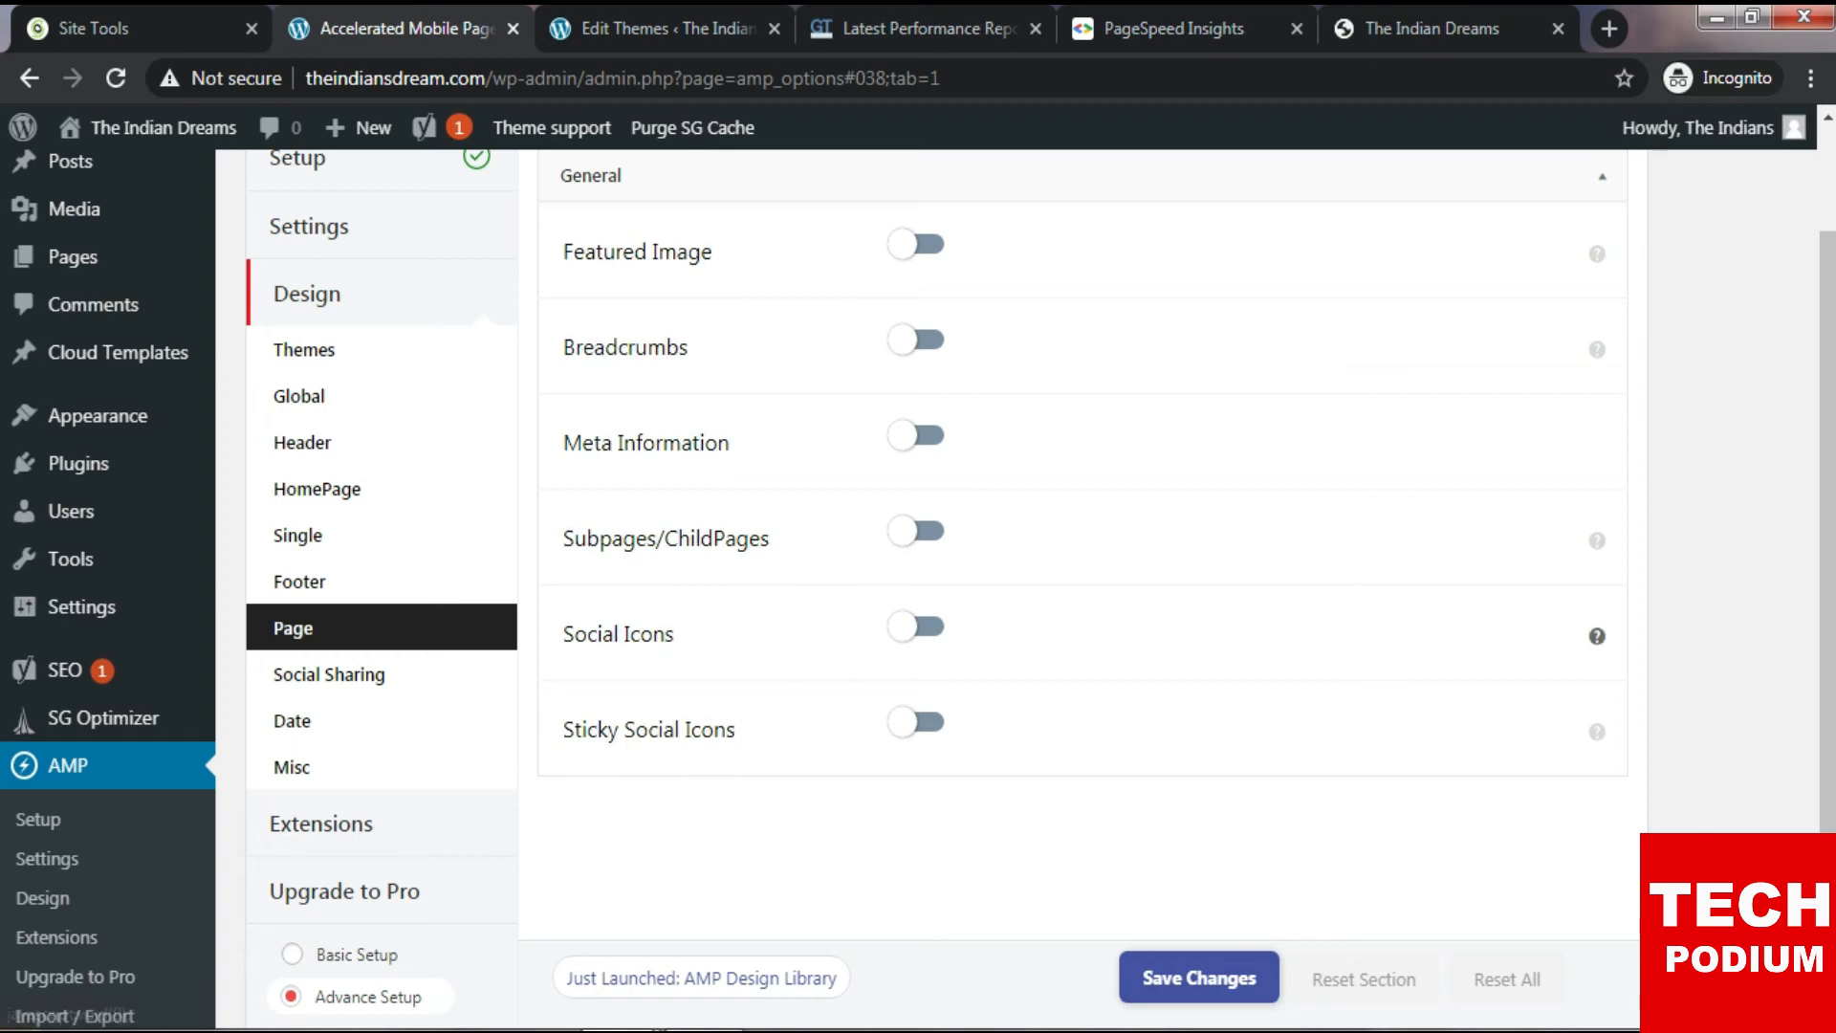
Open the Social Sharing design settings and turn off Social Share.
left_click(329, 674)
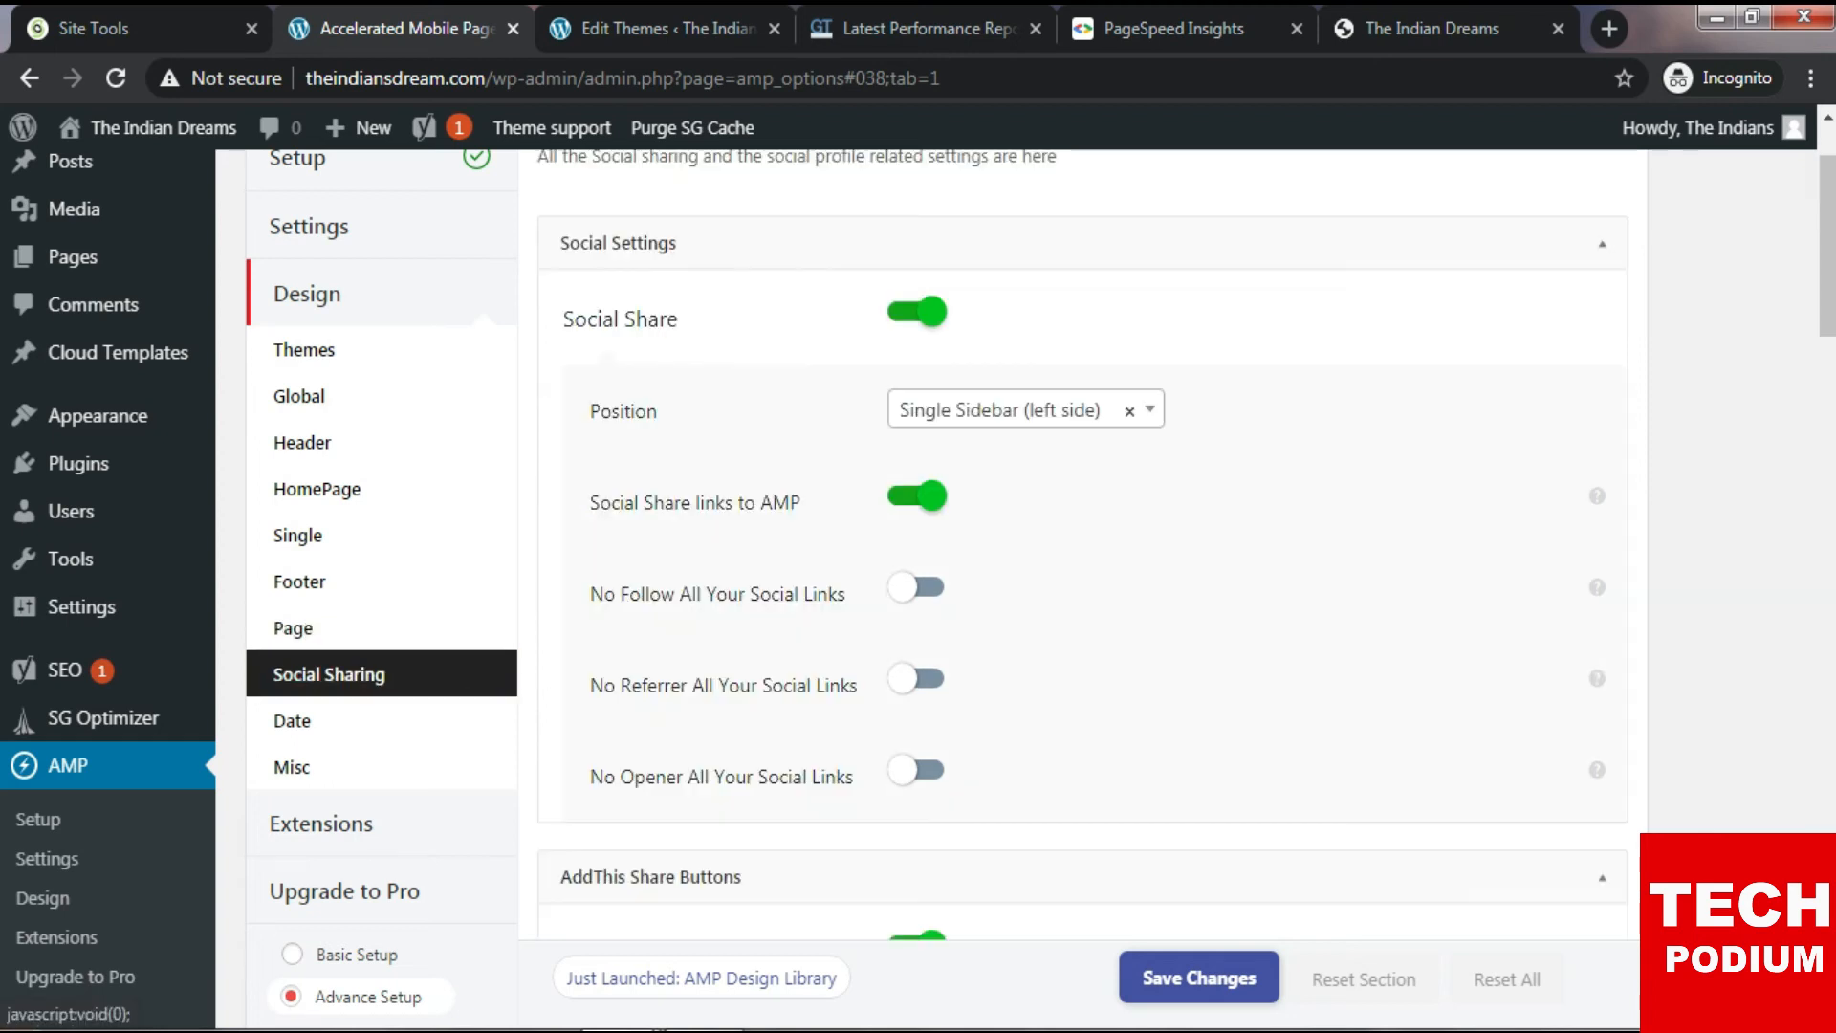
scroll(329, 674, "up", 2)
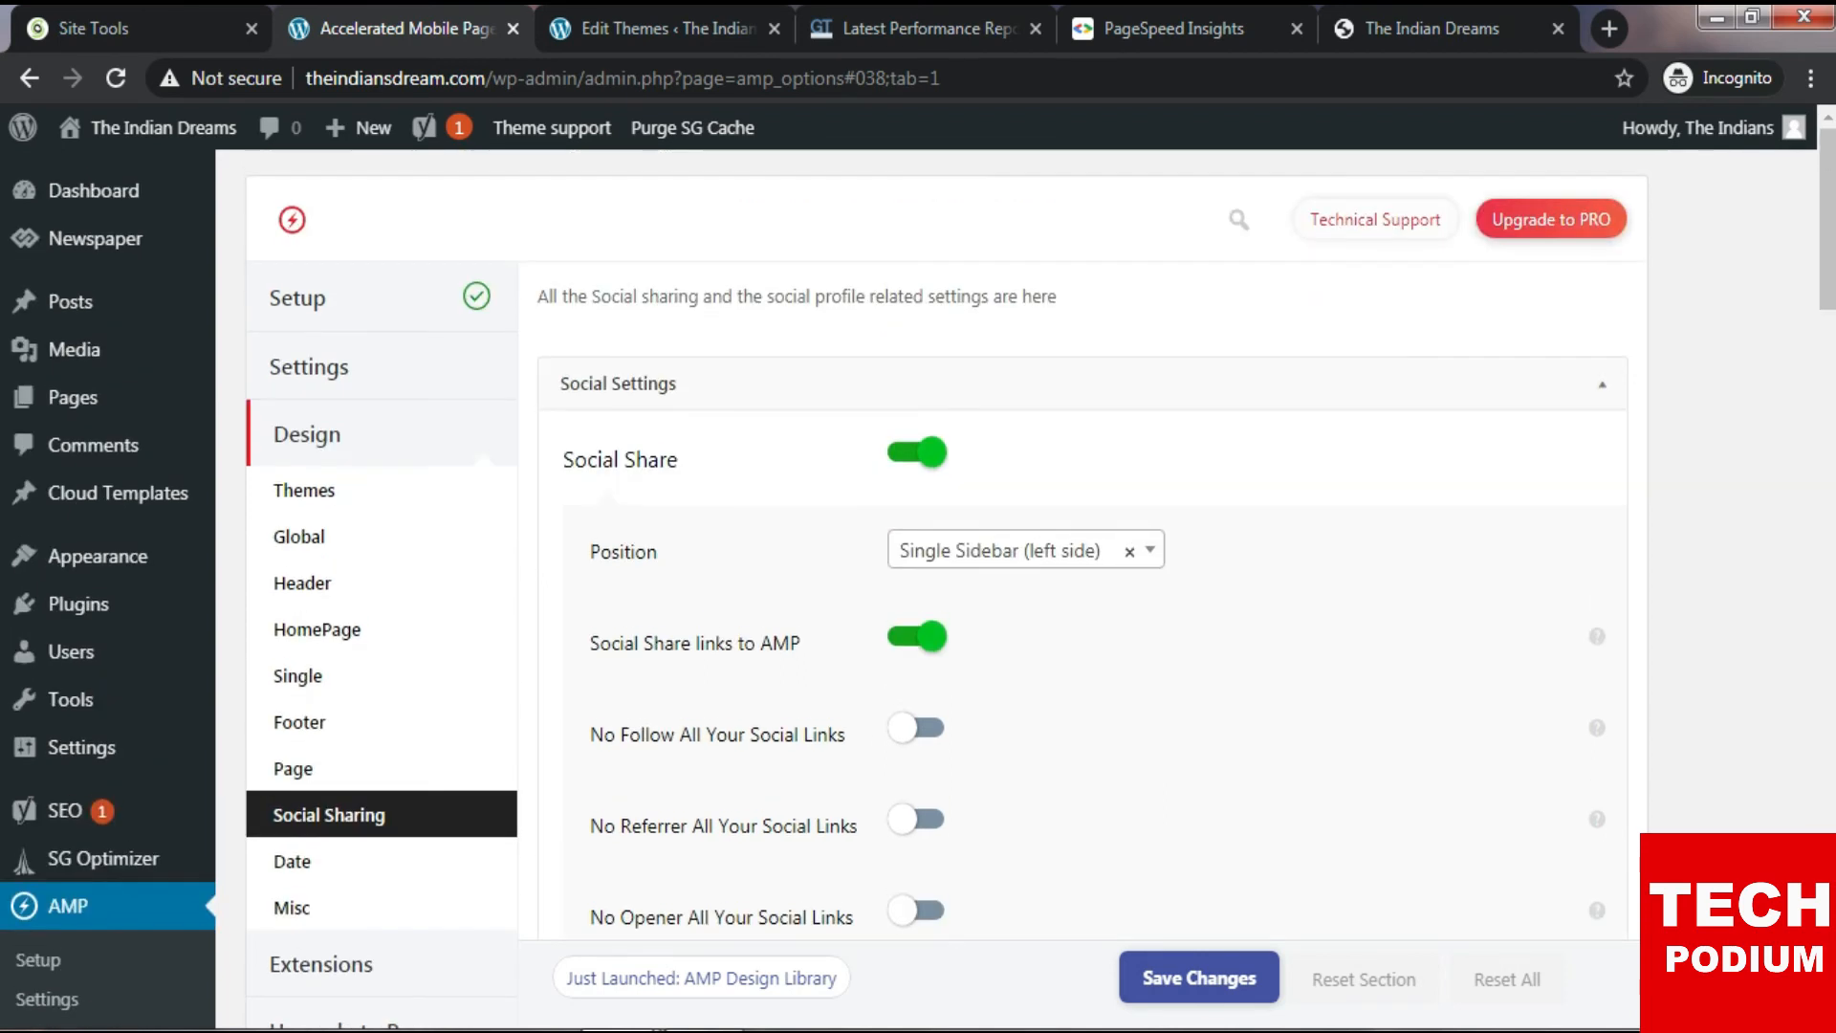
left_click(916, 452)
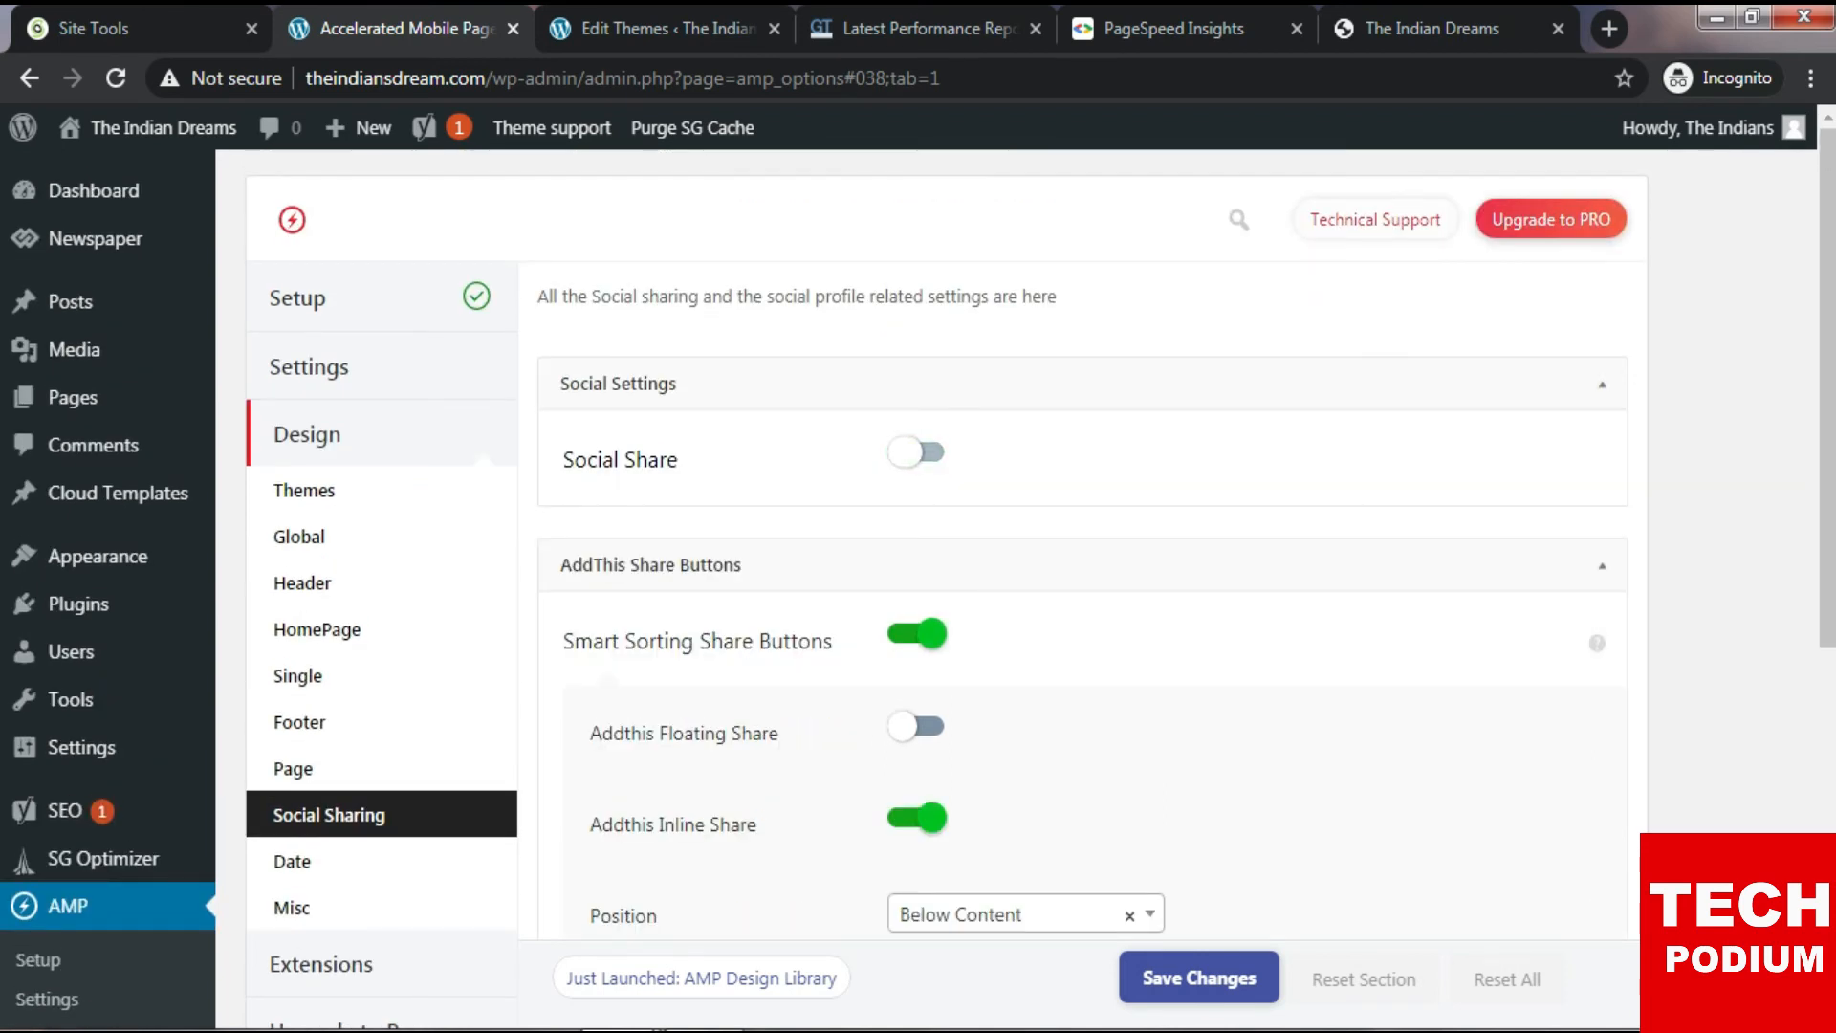
Turn Social Share back on and set its position to Single Sidebar (left side).
left_click(917, 452)
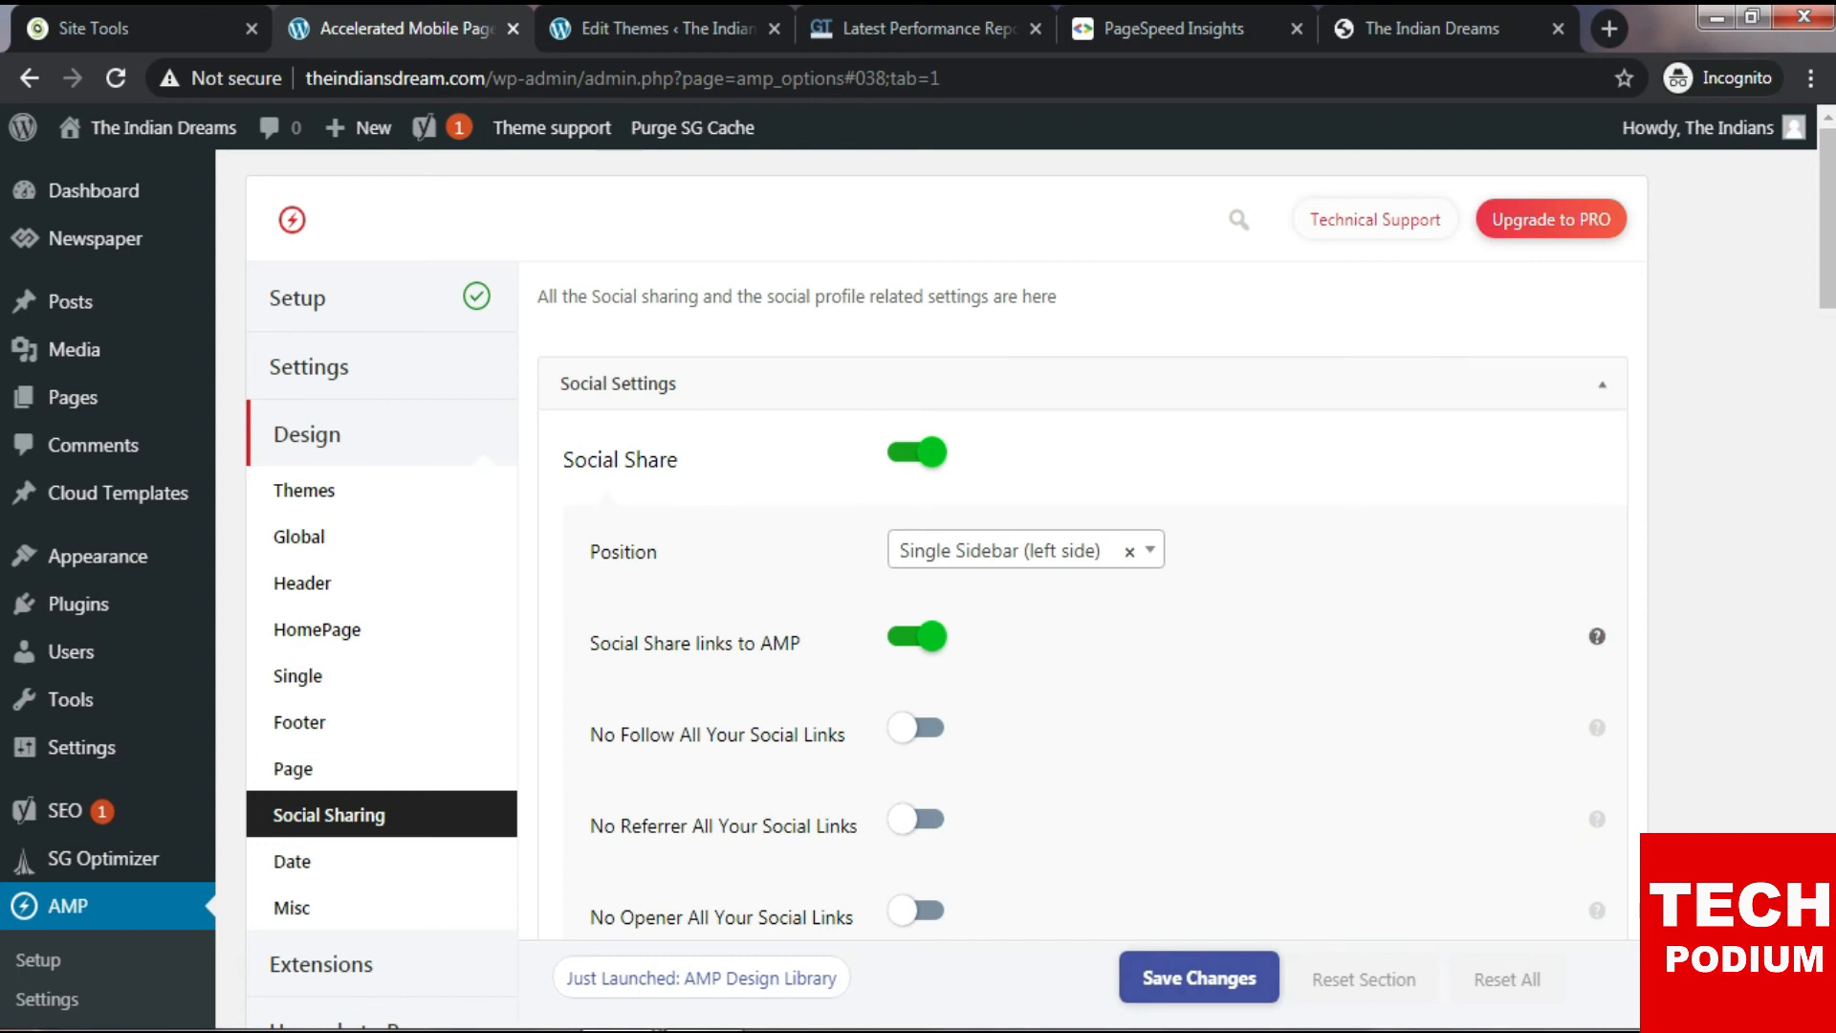
scroll(1024, 612, "down", 1)
left_click(1016, 411)
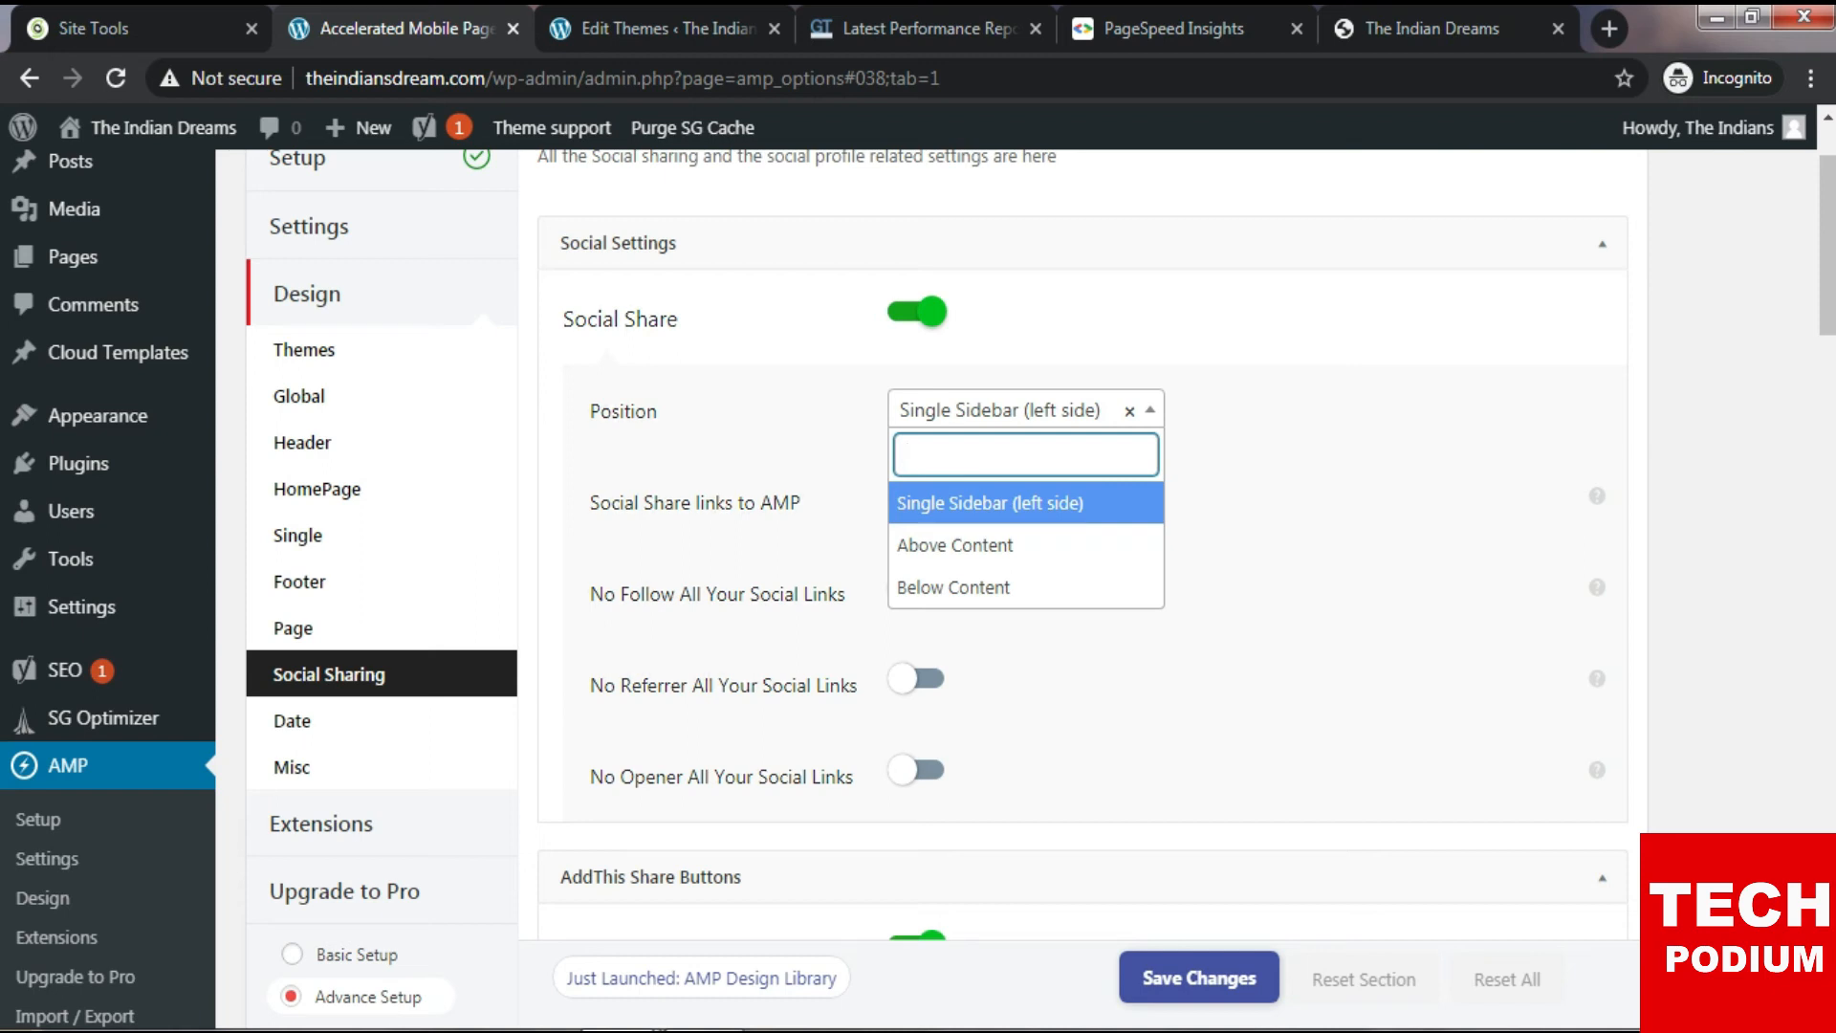
left_click(990, 503)
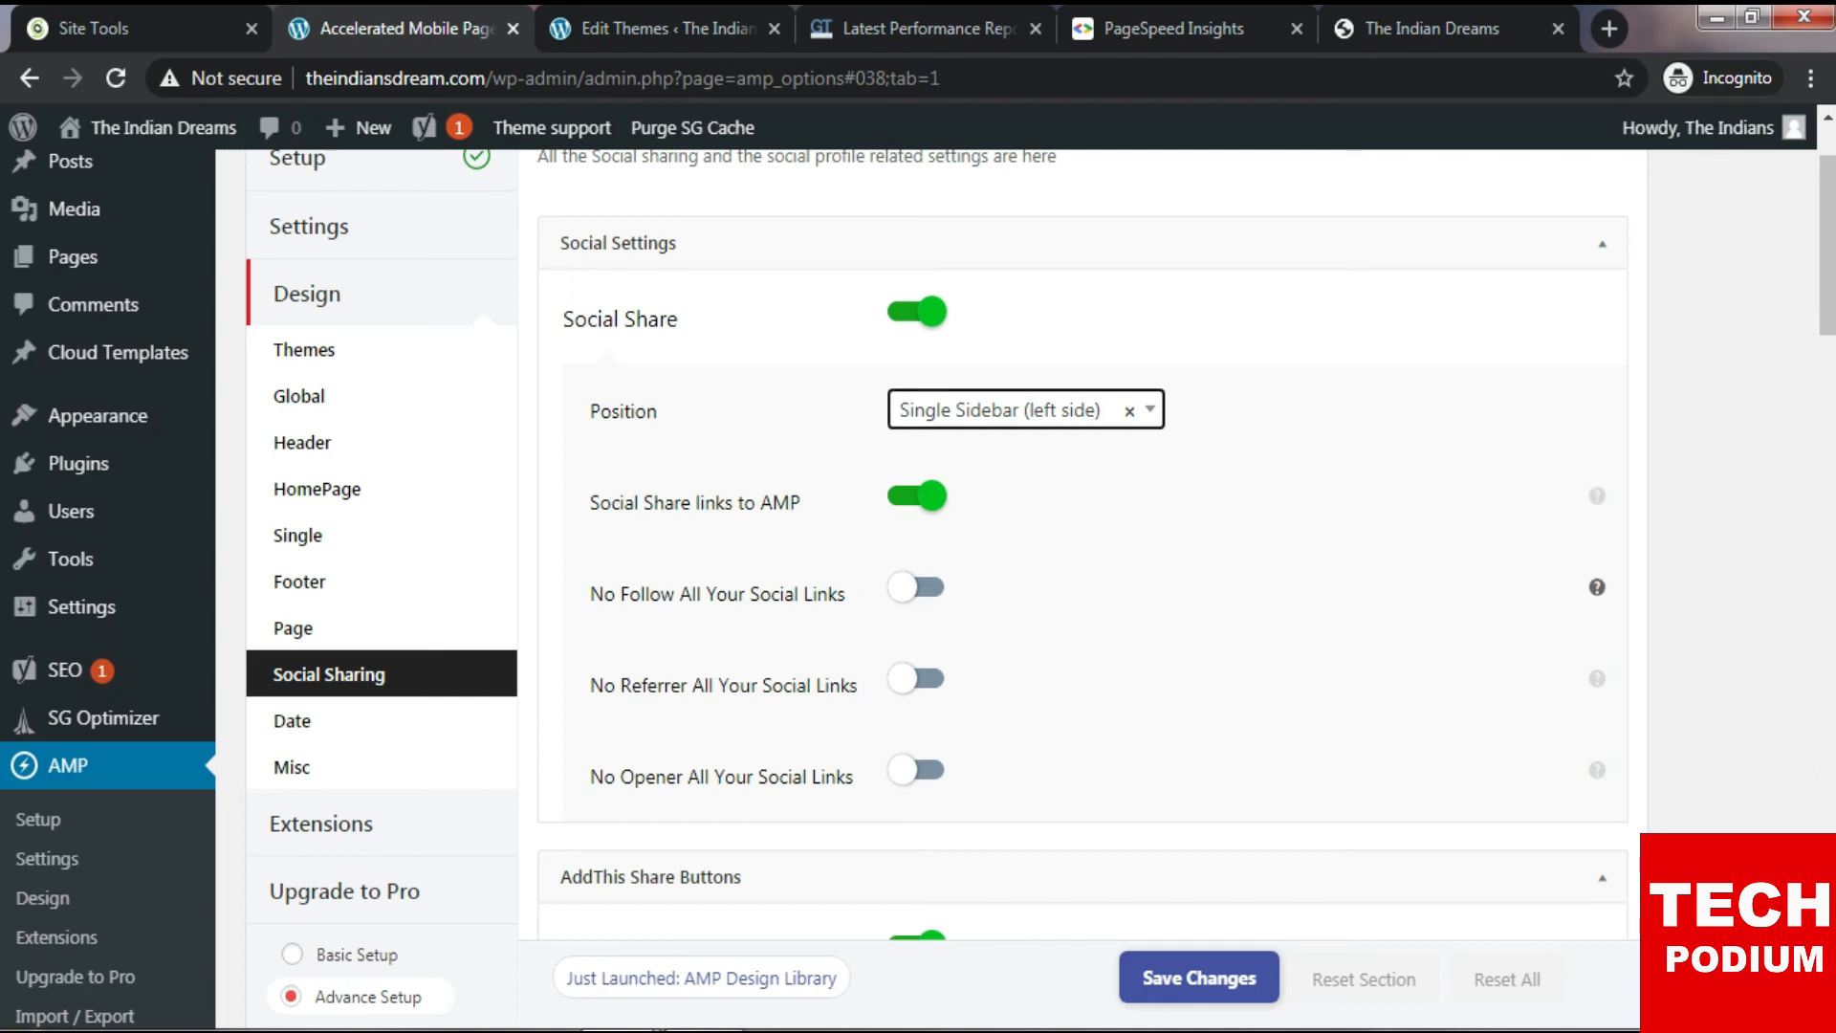
Review the remaining Social Share options, AddThis Share Buttons and Sticky Social settings, and save the changes.
scroll(1597, 678, "down", 3)
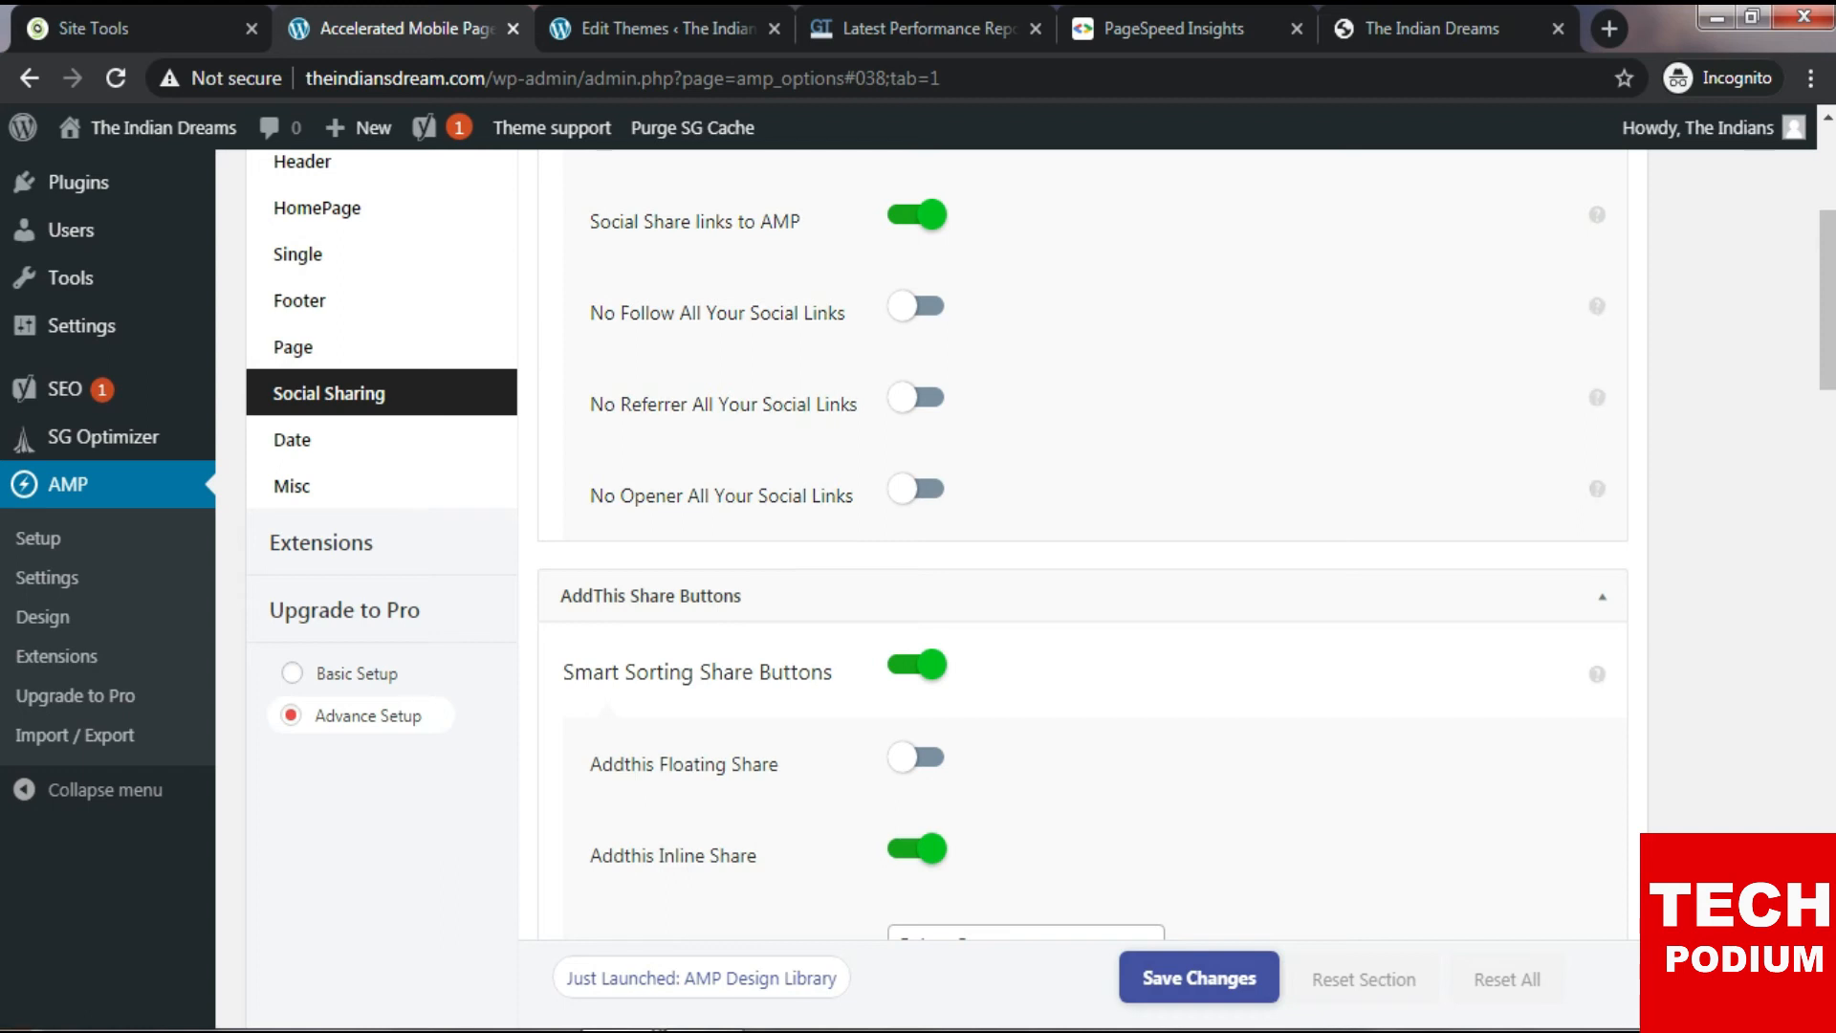
scroll(1598, 393, "down", 3)
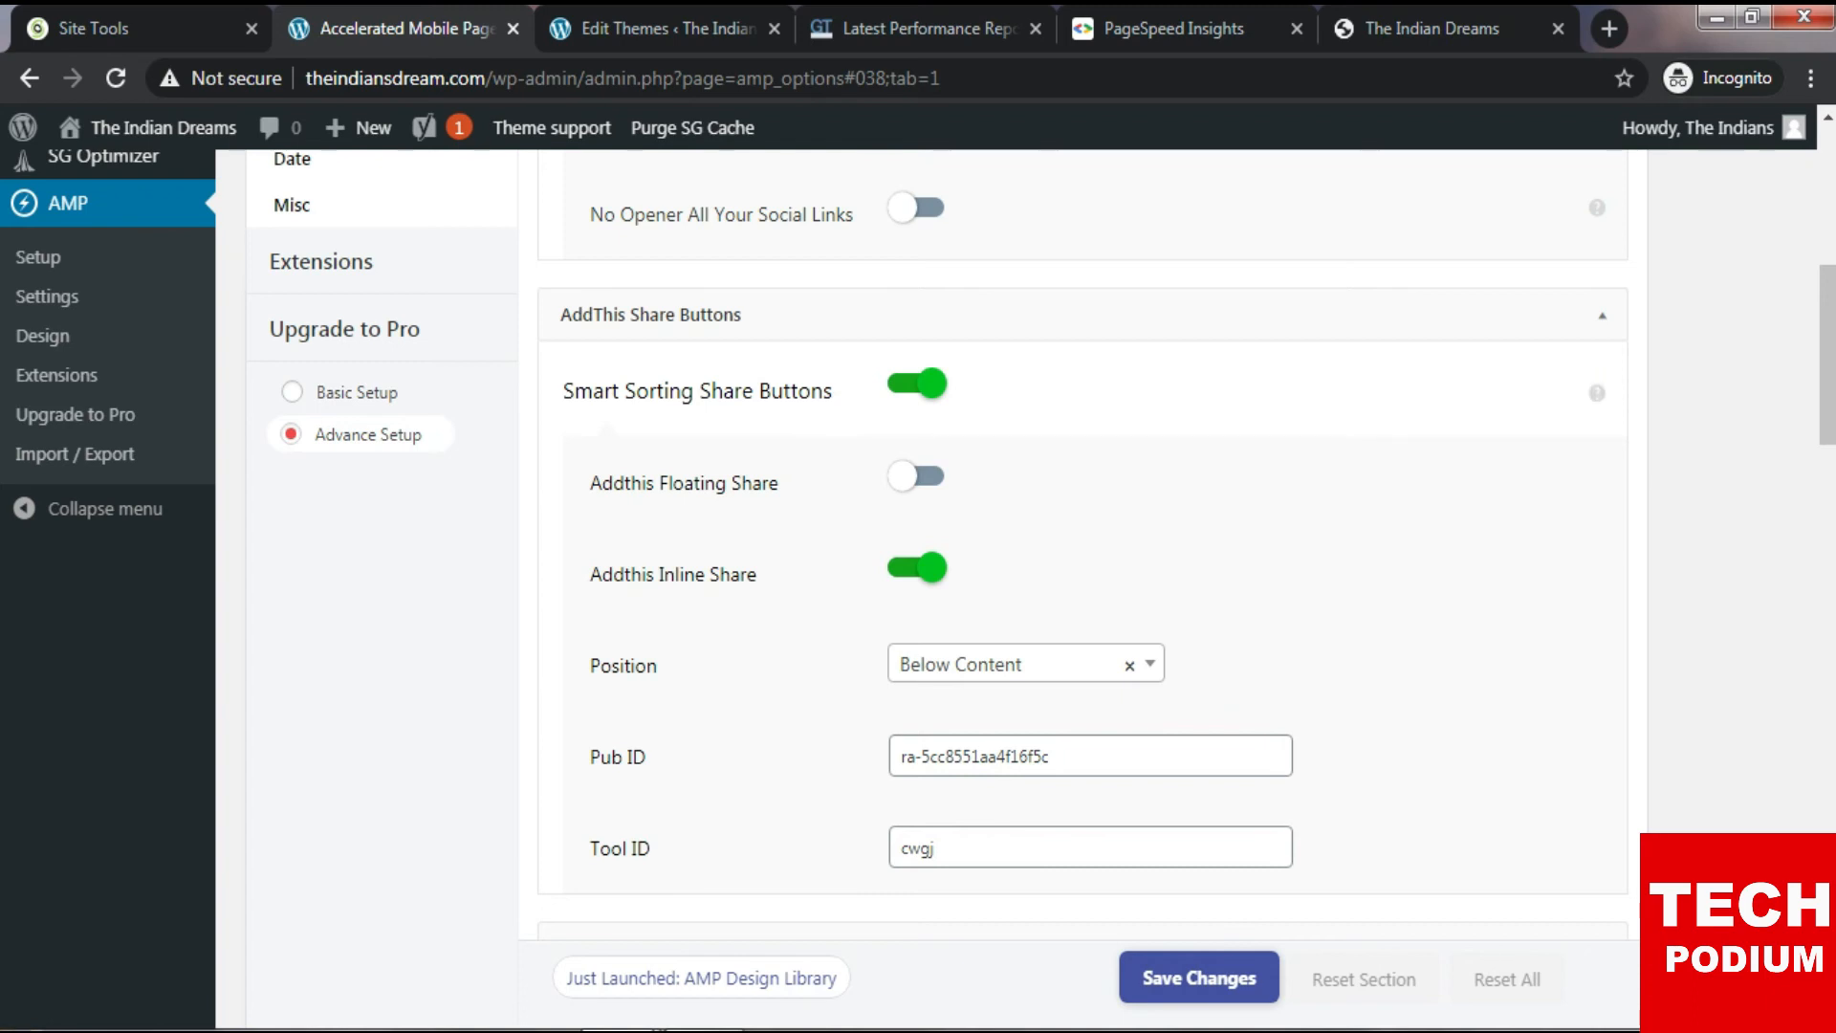
scroll(1081, 544, "down", 5)
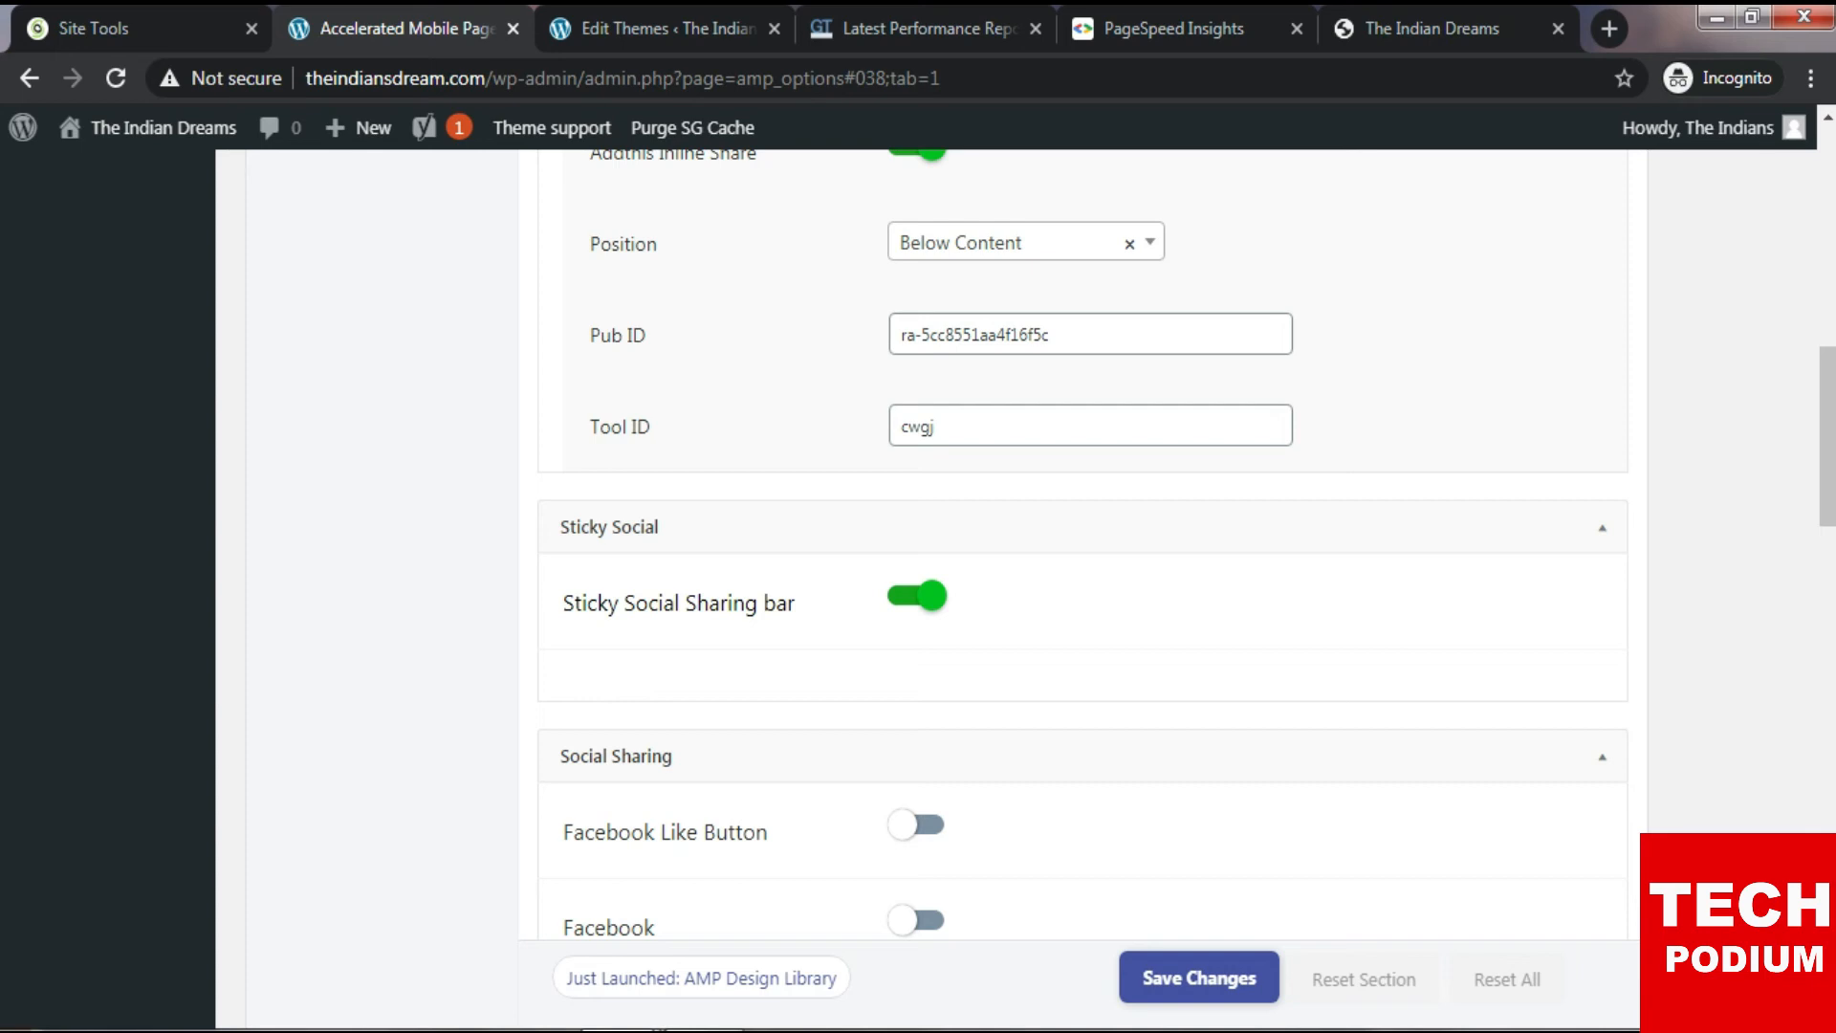
left_click(1199, 976)
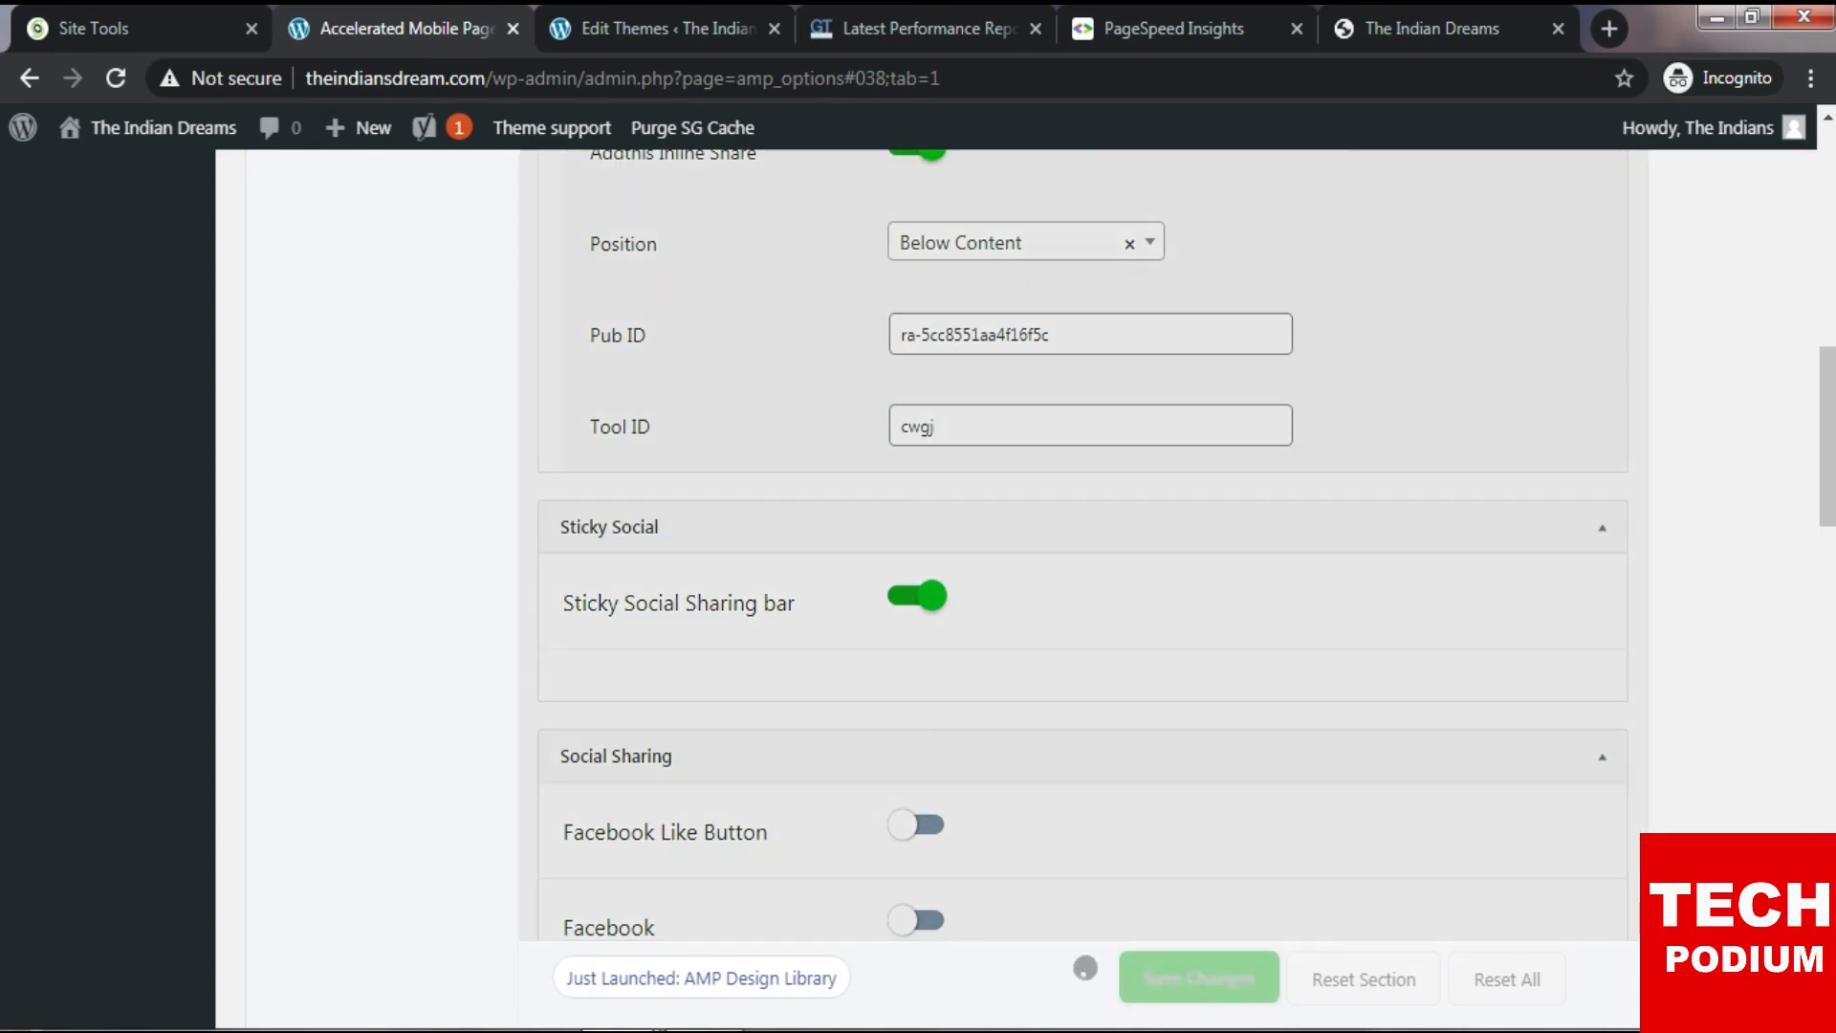
Switch to the site's AMP homepage, reload it and look it over from the footer up to the header.
left_click(1175, 28)
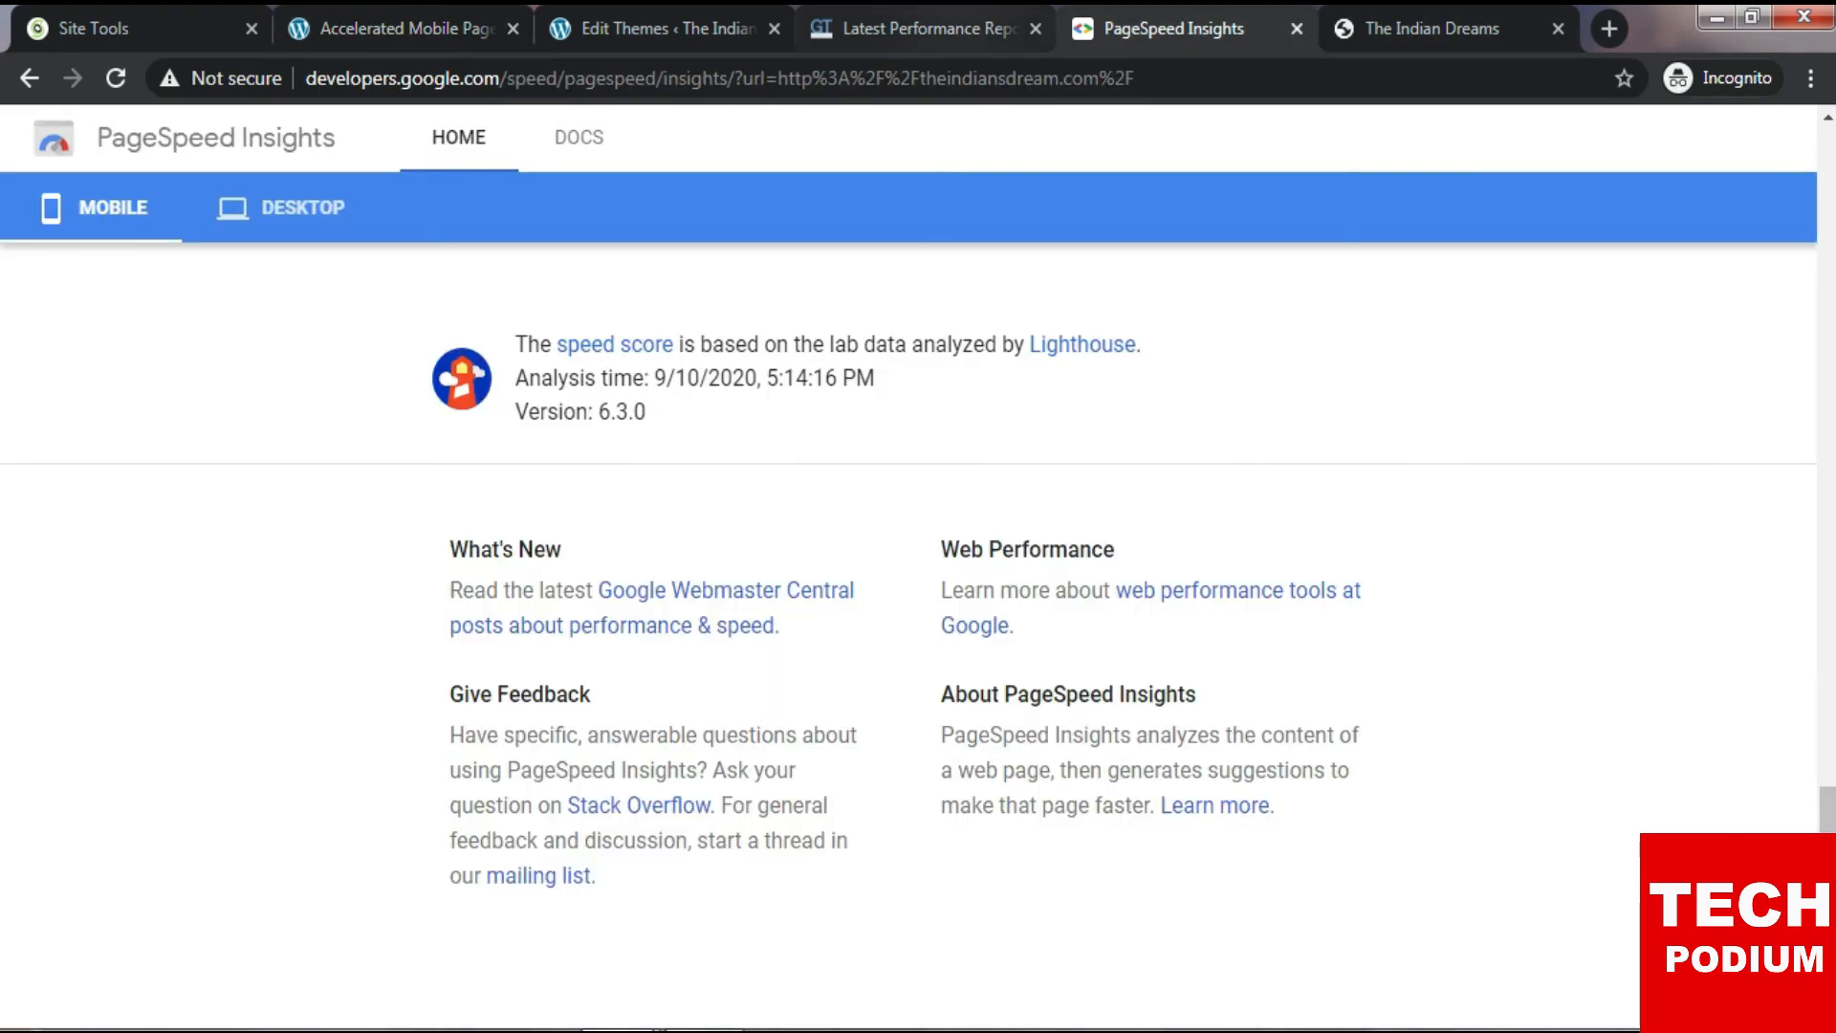
left_click(1431, 28)
left_click(1080, 811)
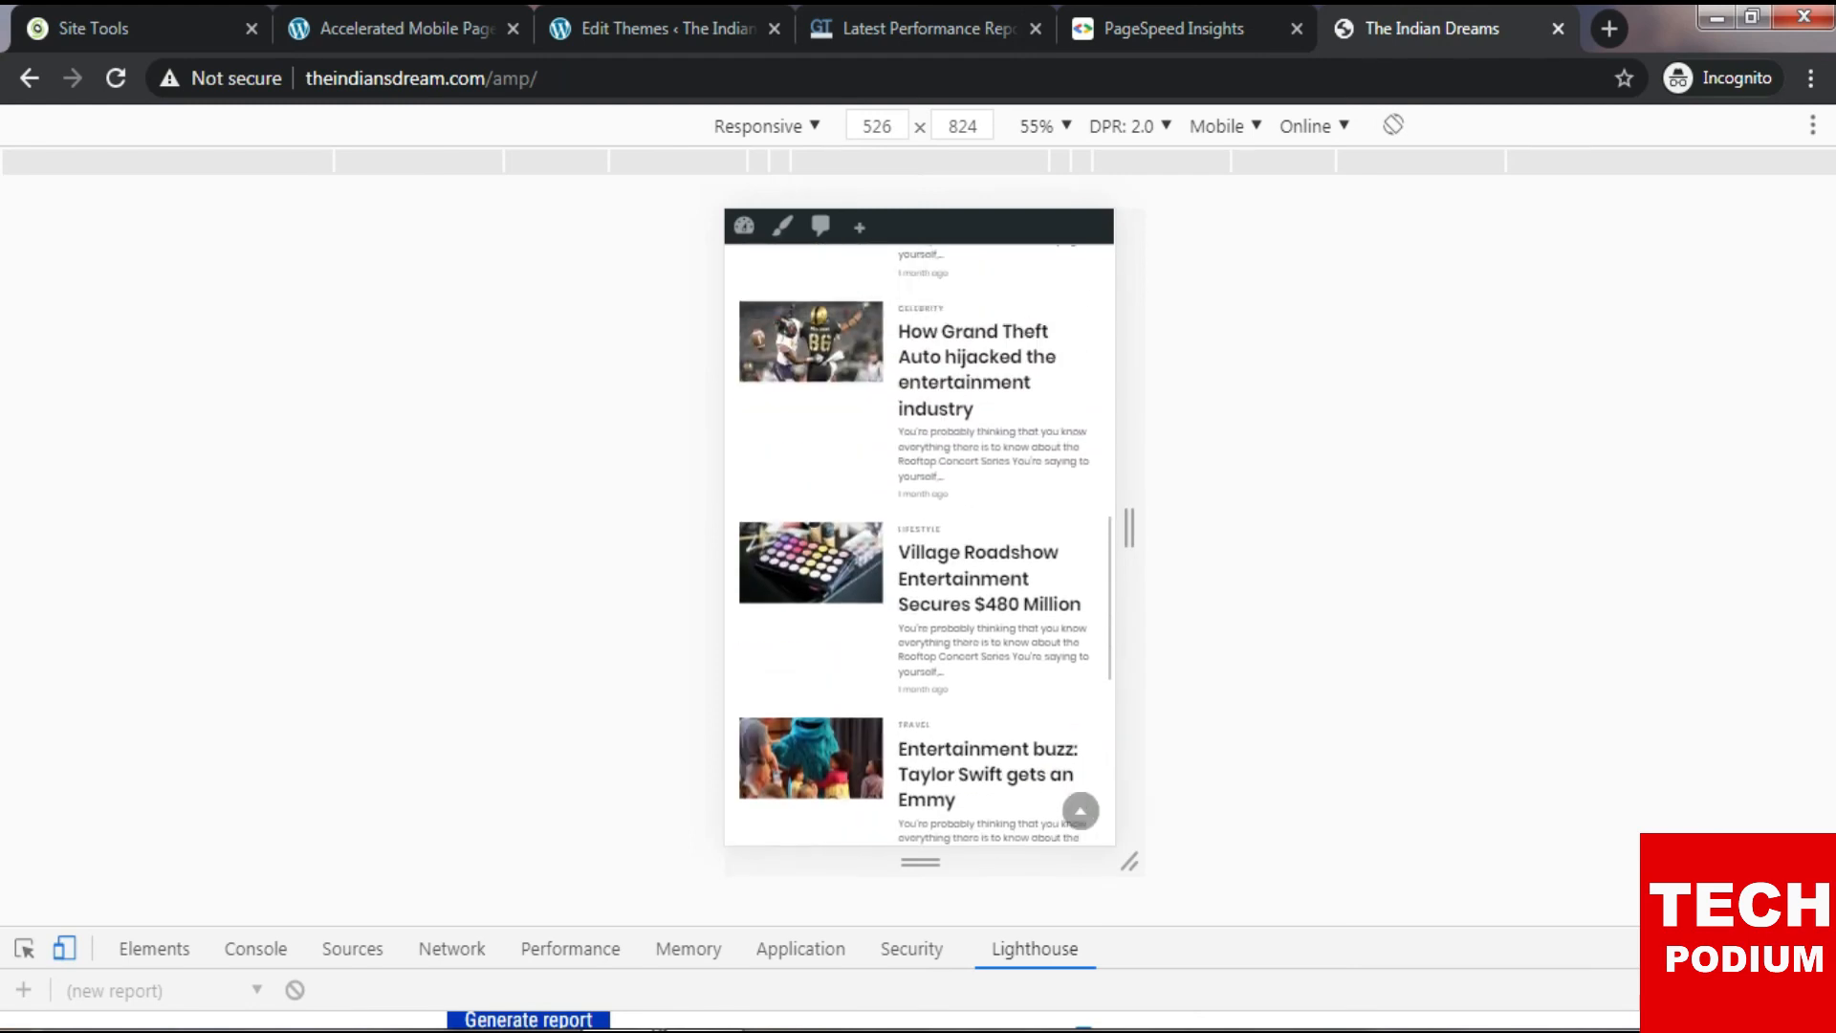
scroll(1081, 811, "down", 15)
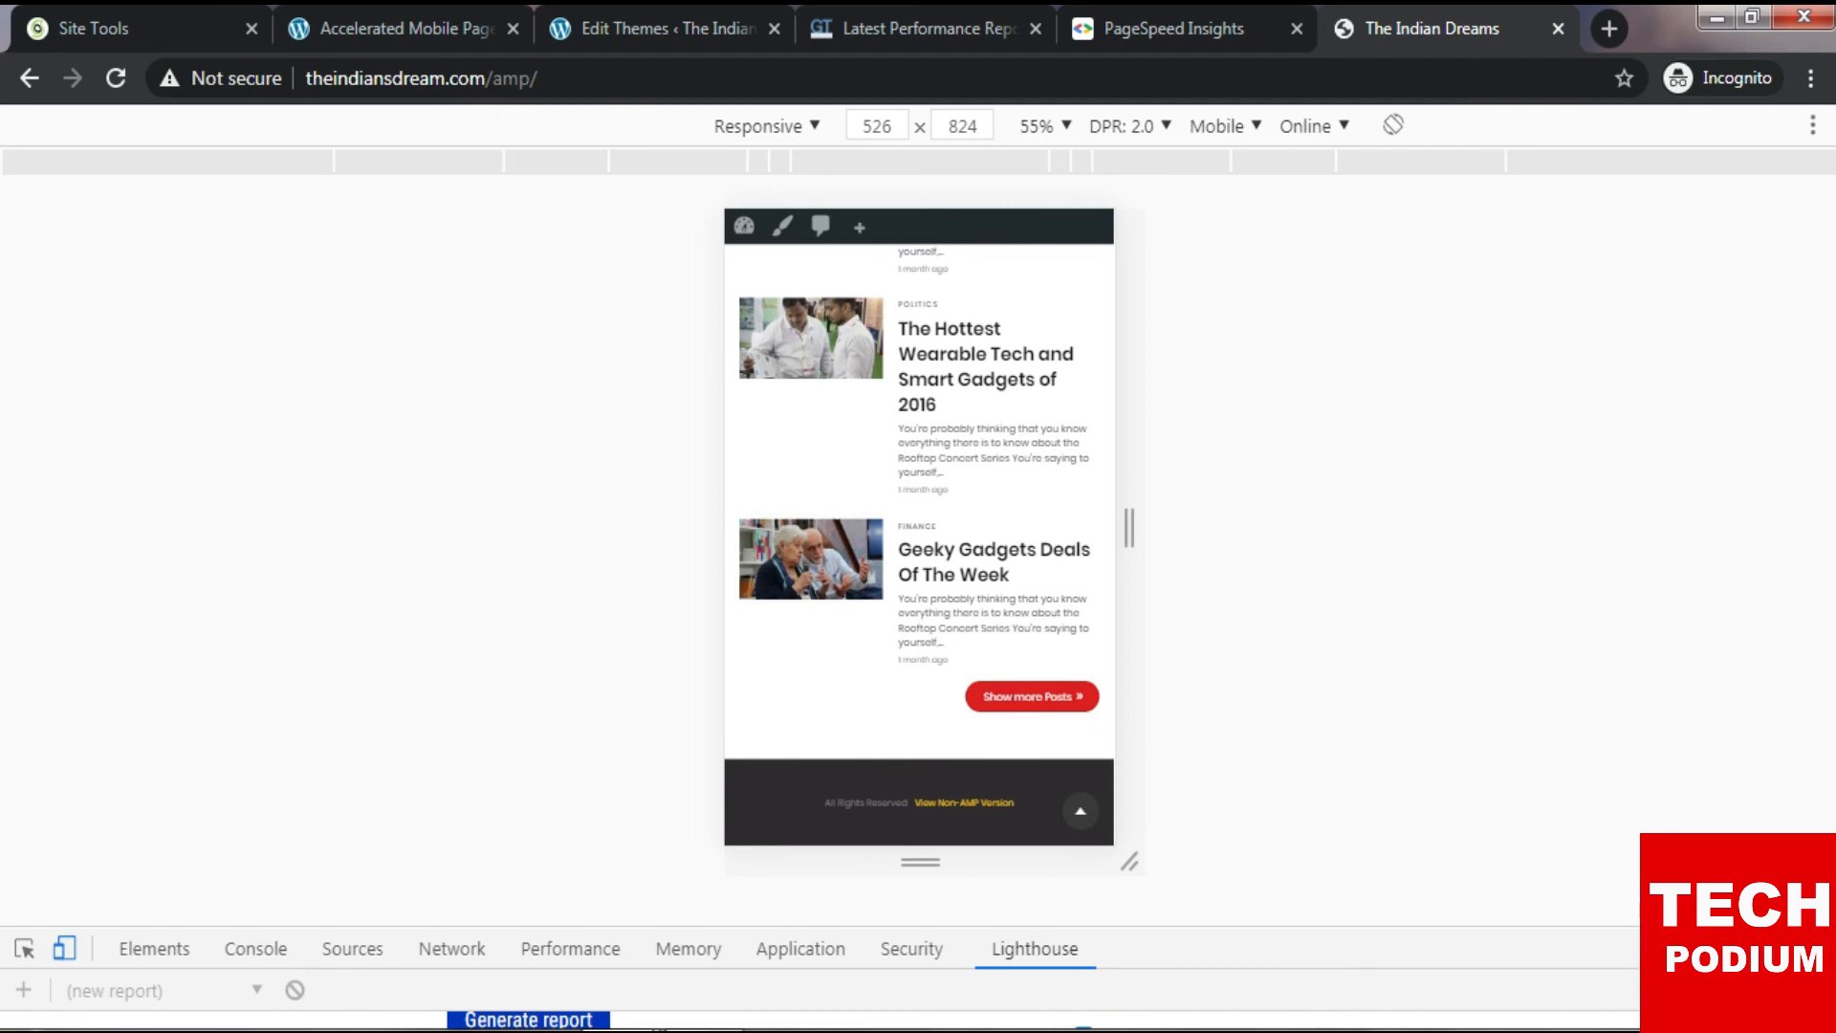
key("F5")
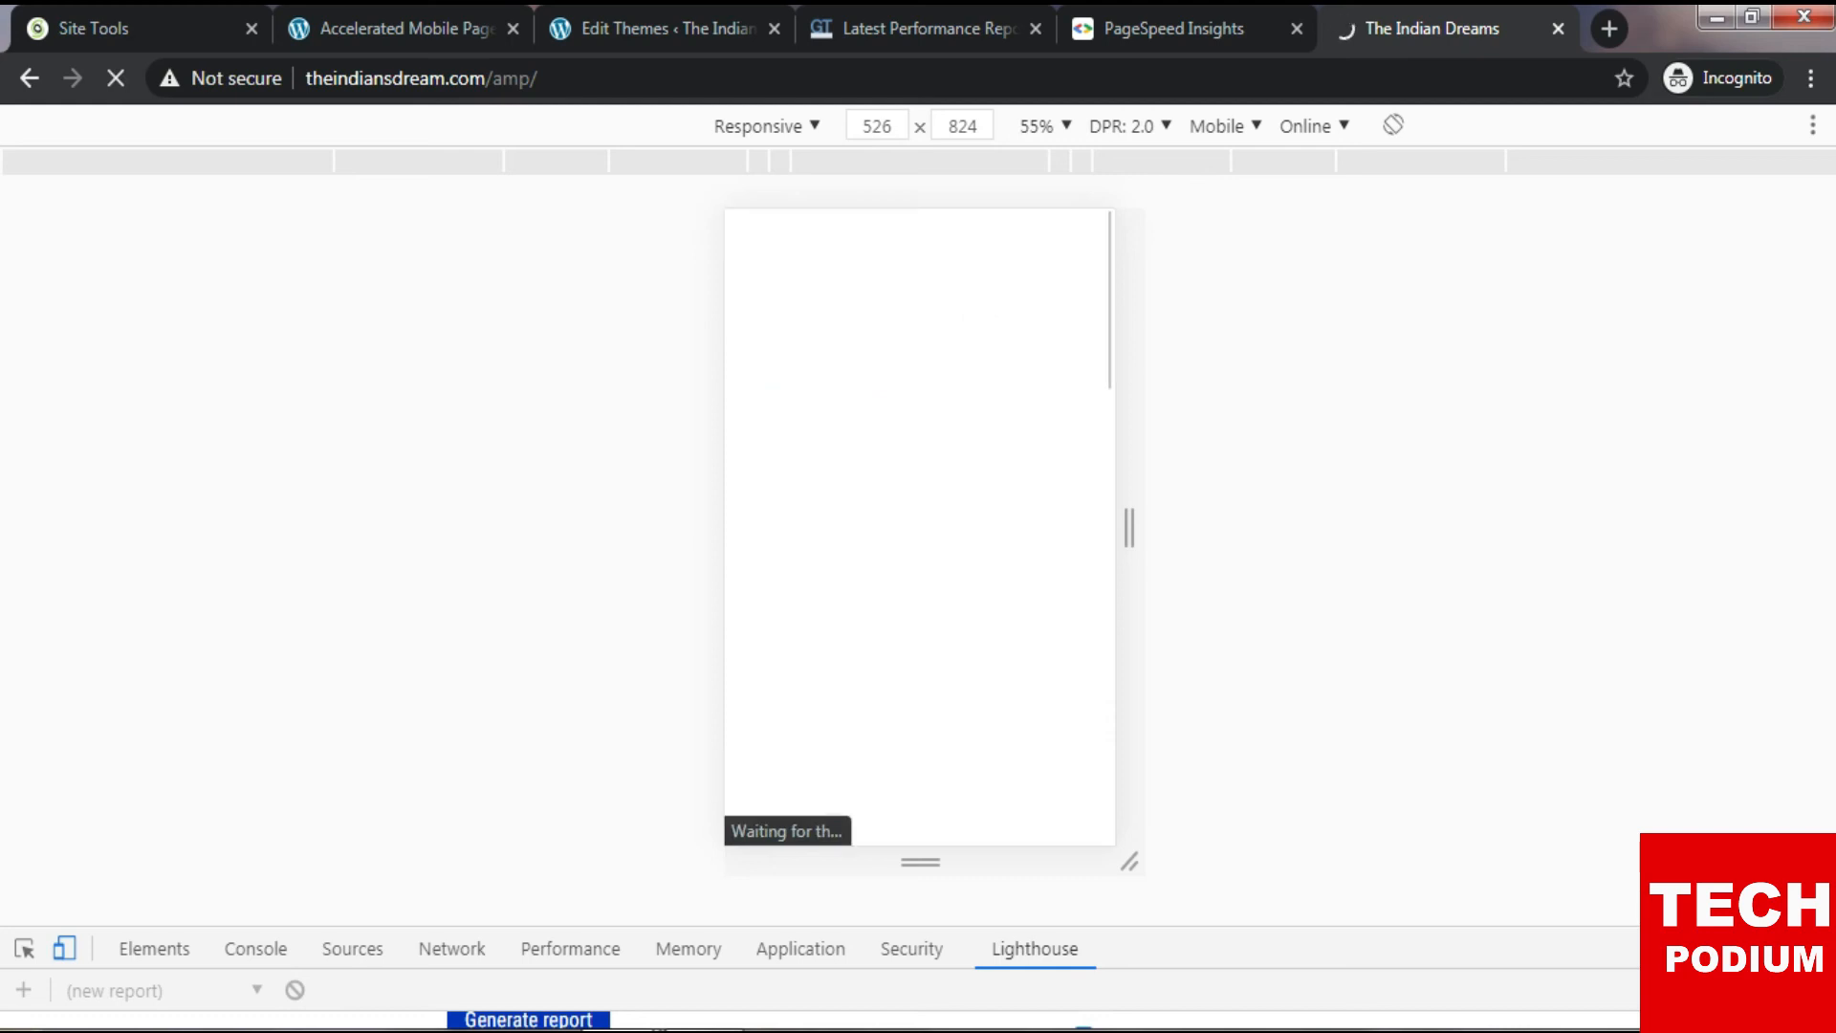
scroll(920, 527, "up", 8)
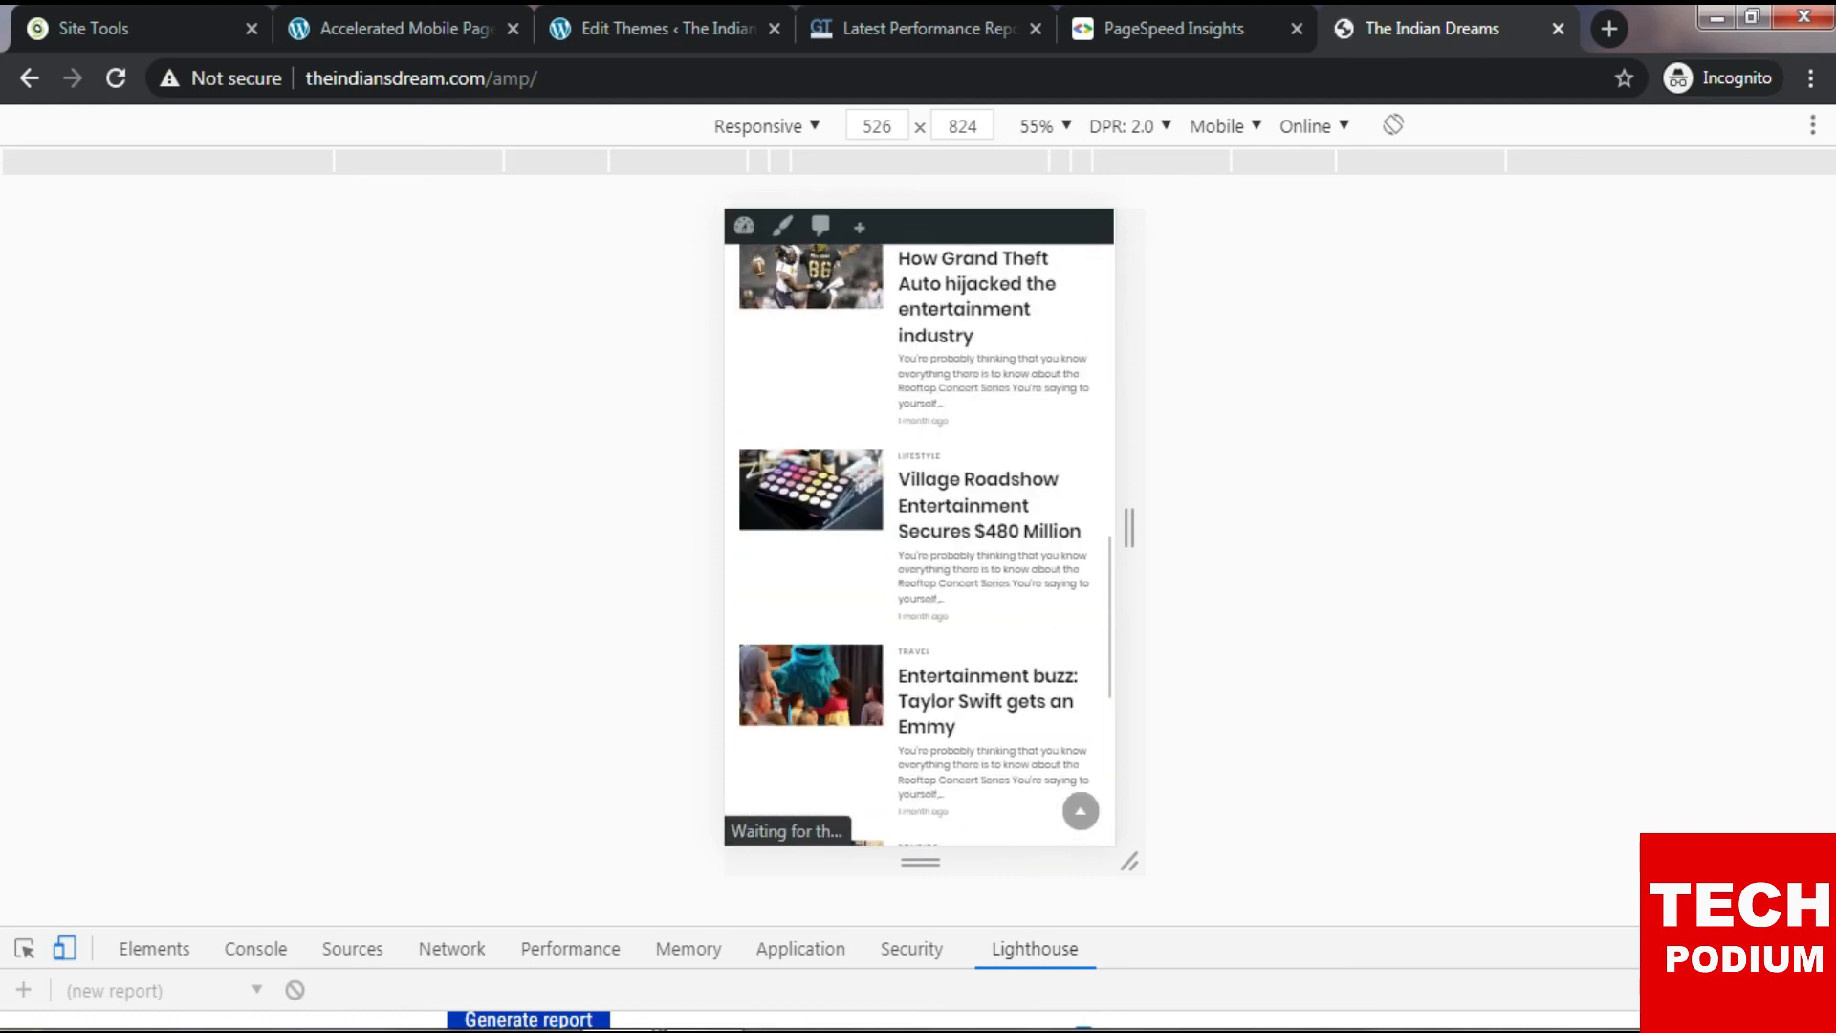
scroll(919, 535, "up", 10)
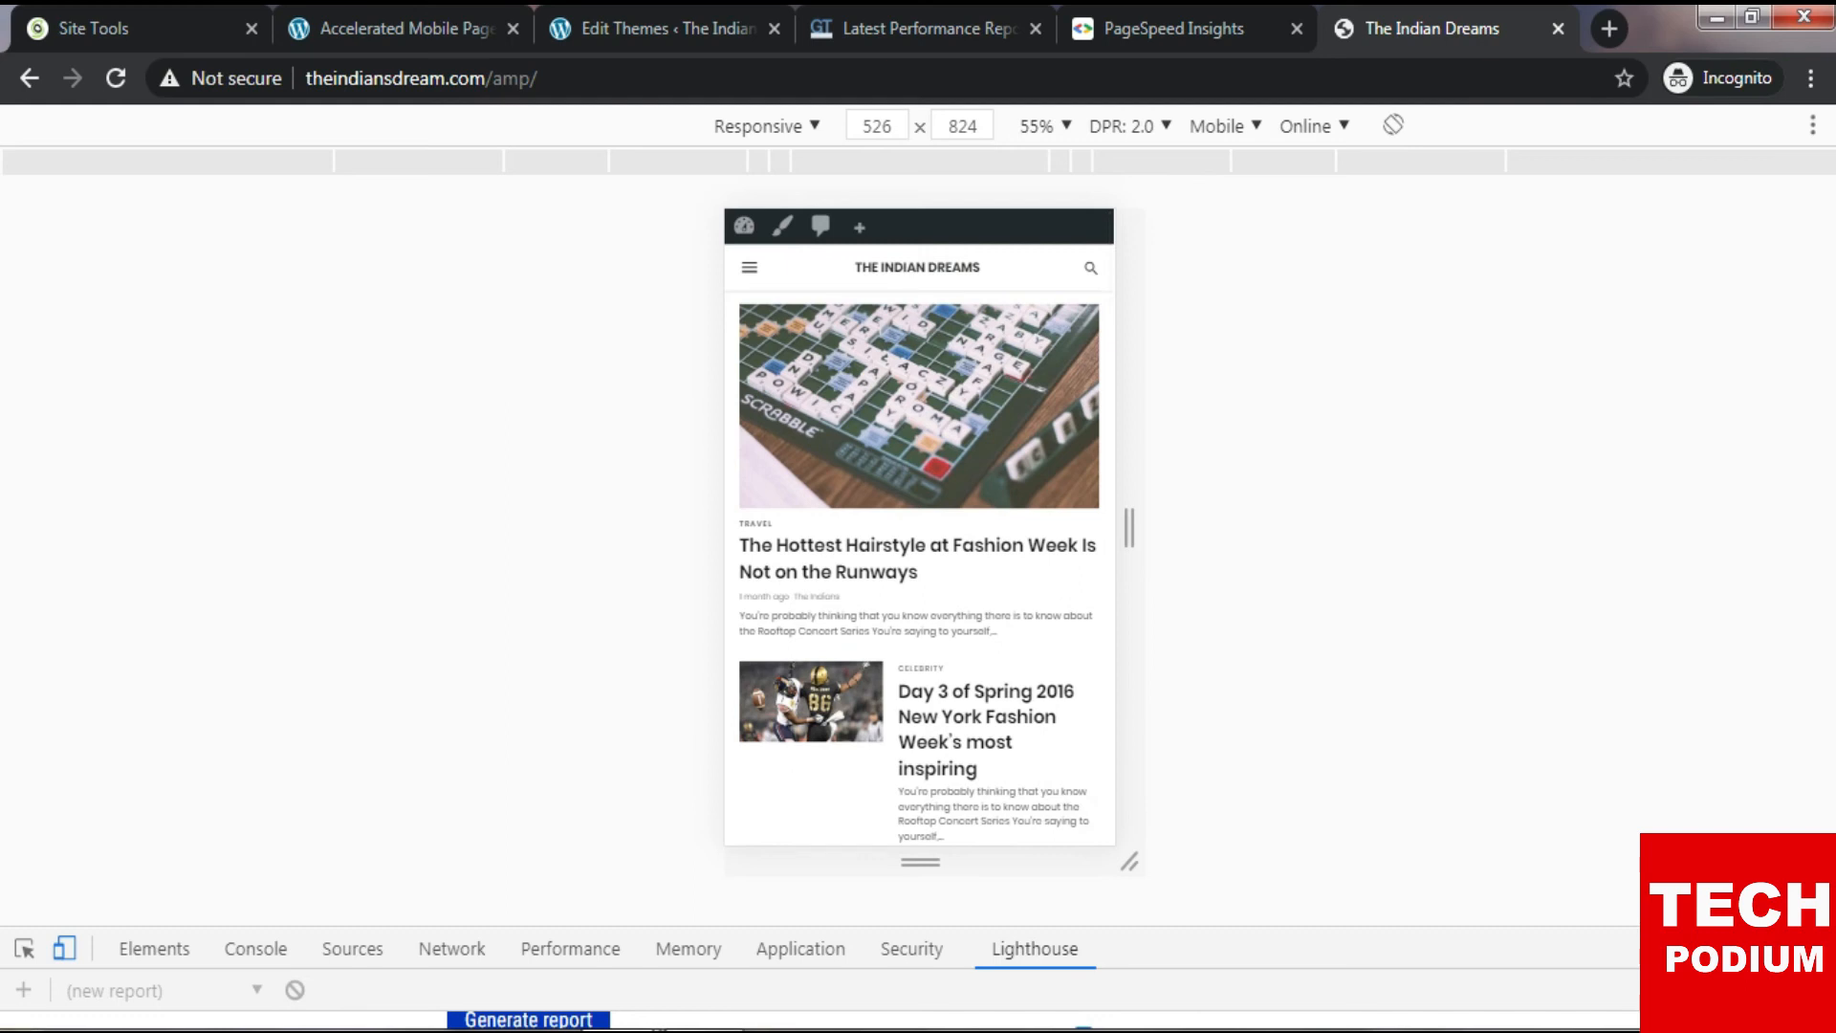
Open the AMP article "Day 3 of Spring 2016 New York Fashion Week's most inspiring" and examine its sharing bar, content and recent posts.
left_click(985, 729)
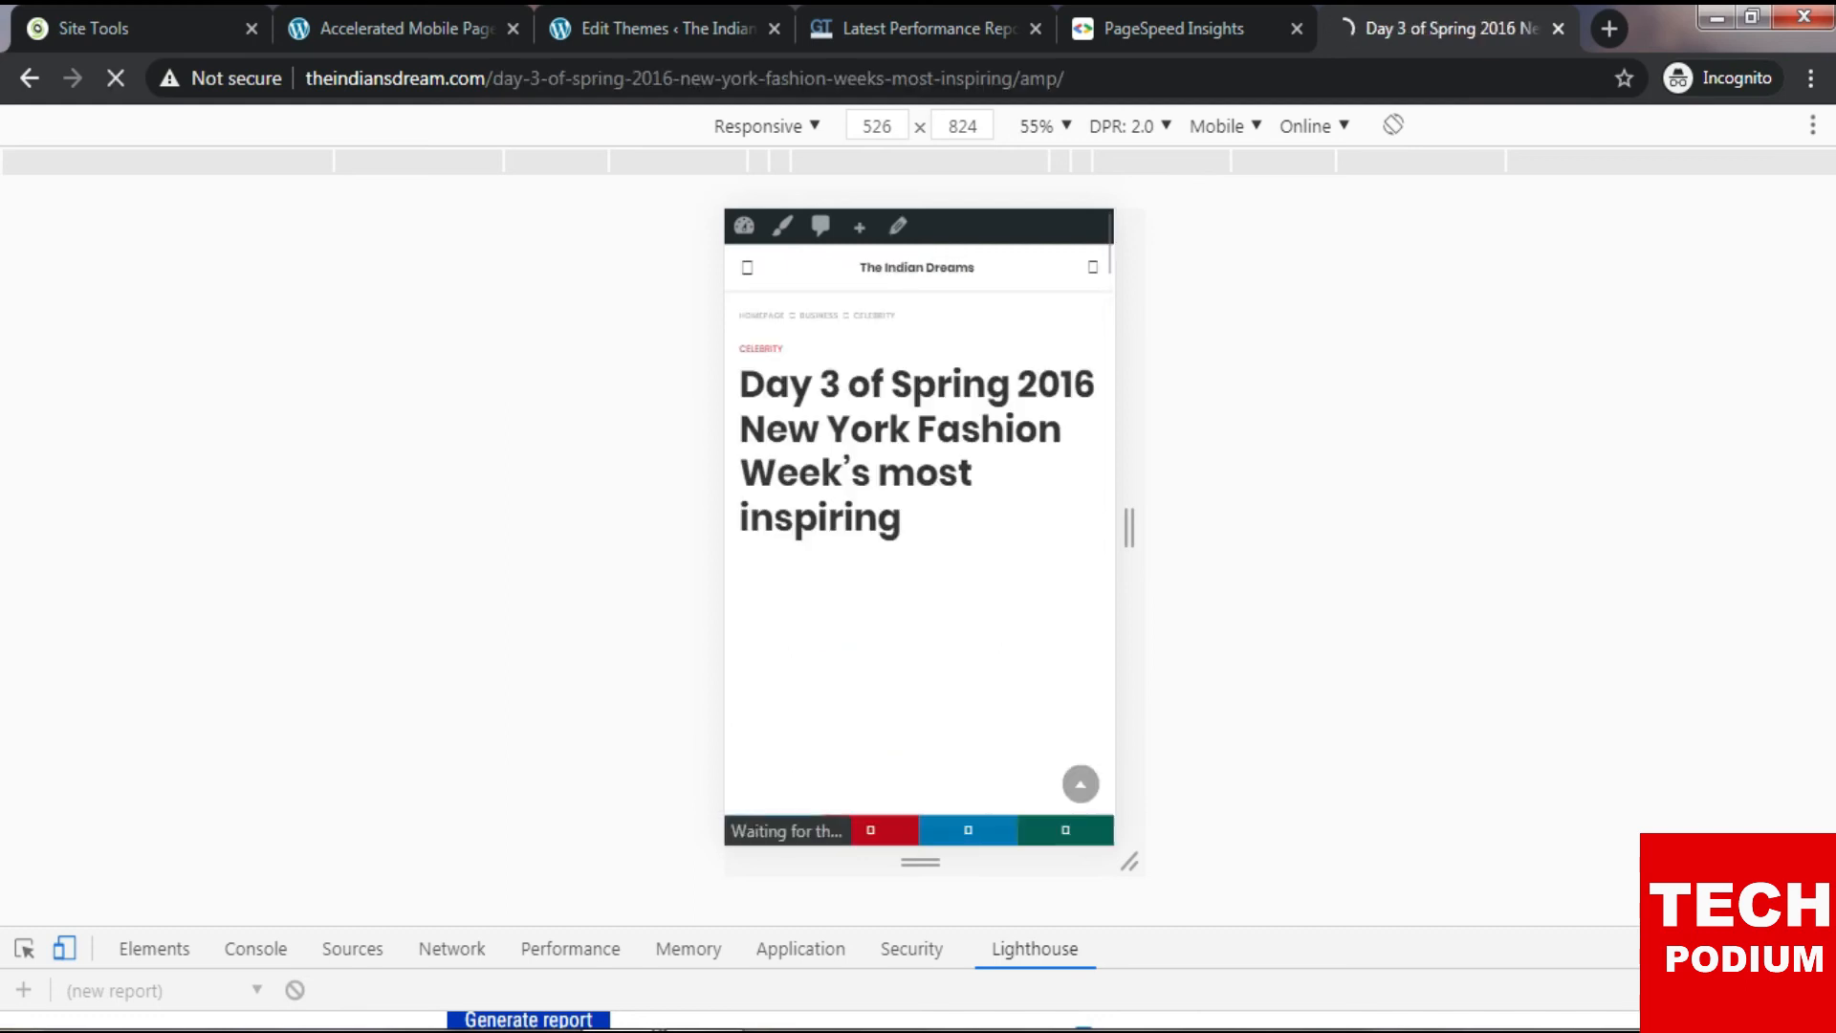
scroll(919, 527, "down", 3)
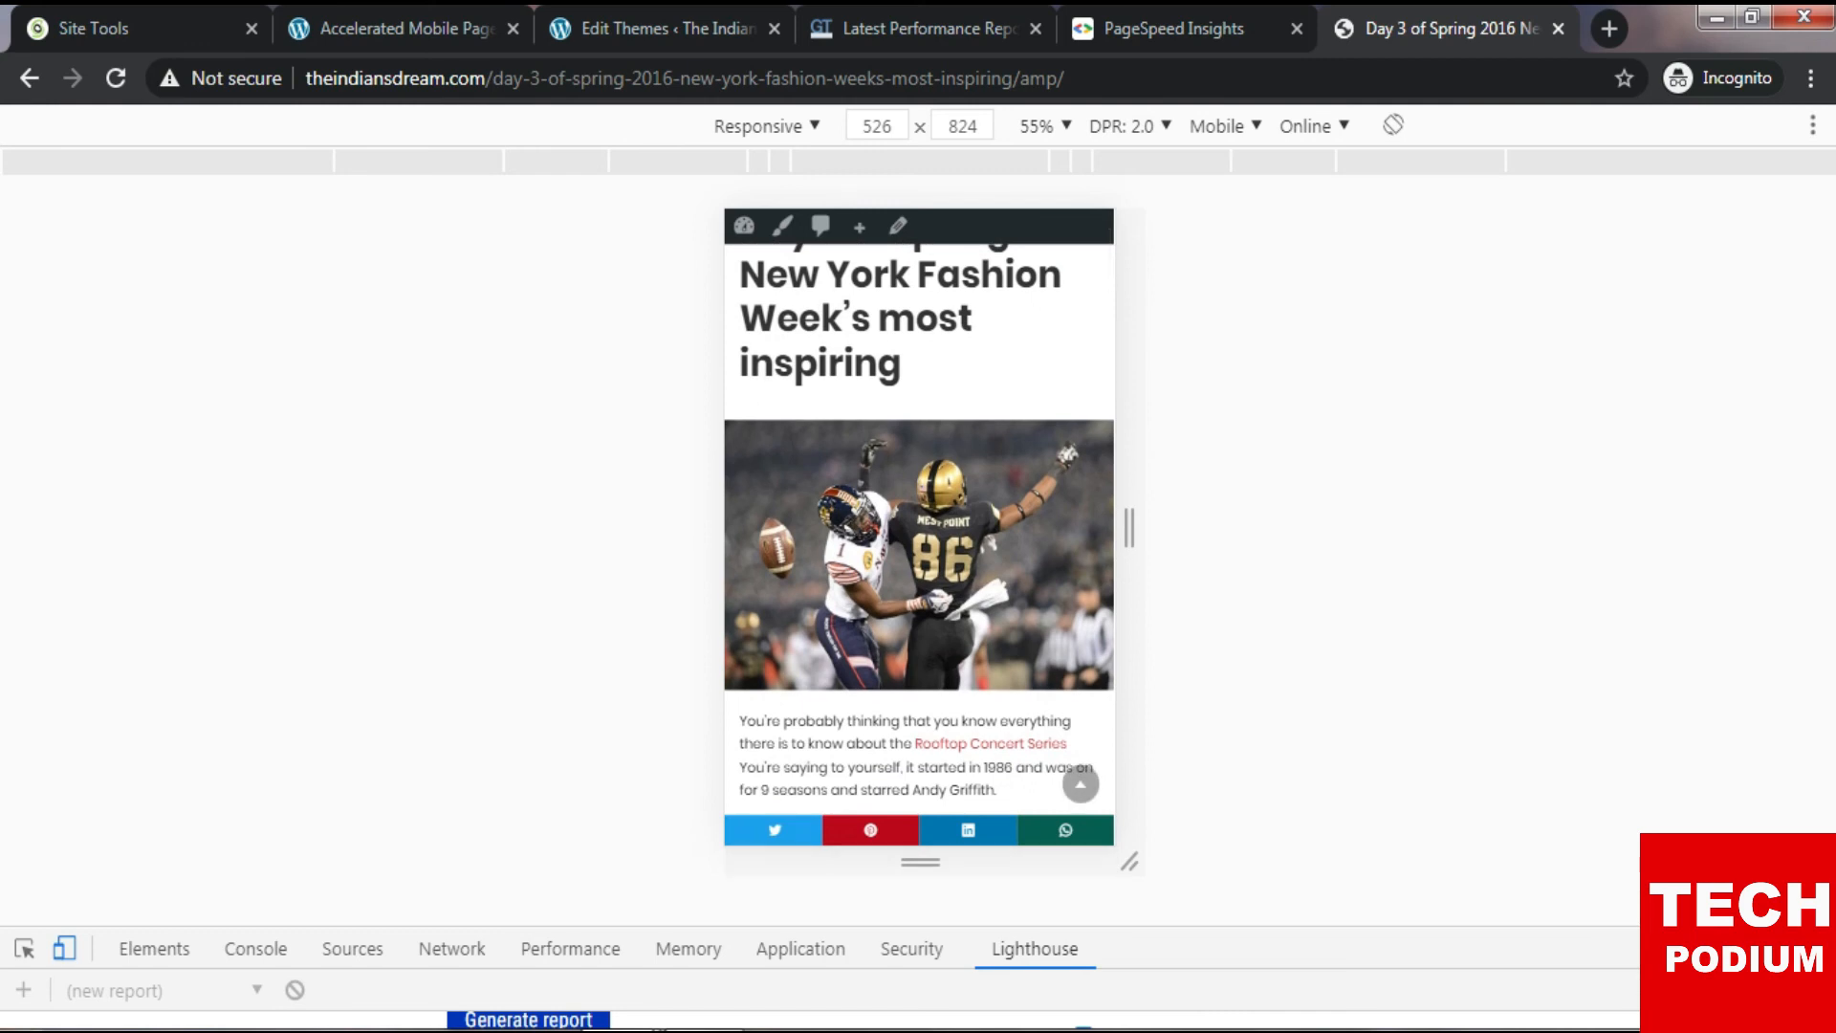
scroll(919, 528, "down", 15)
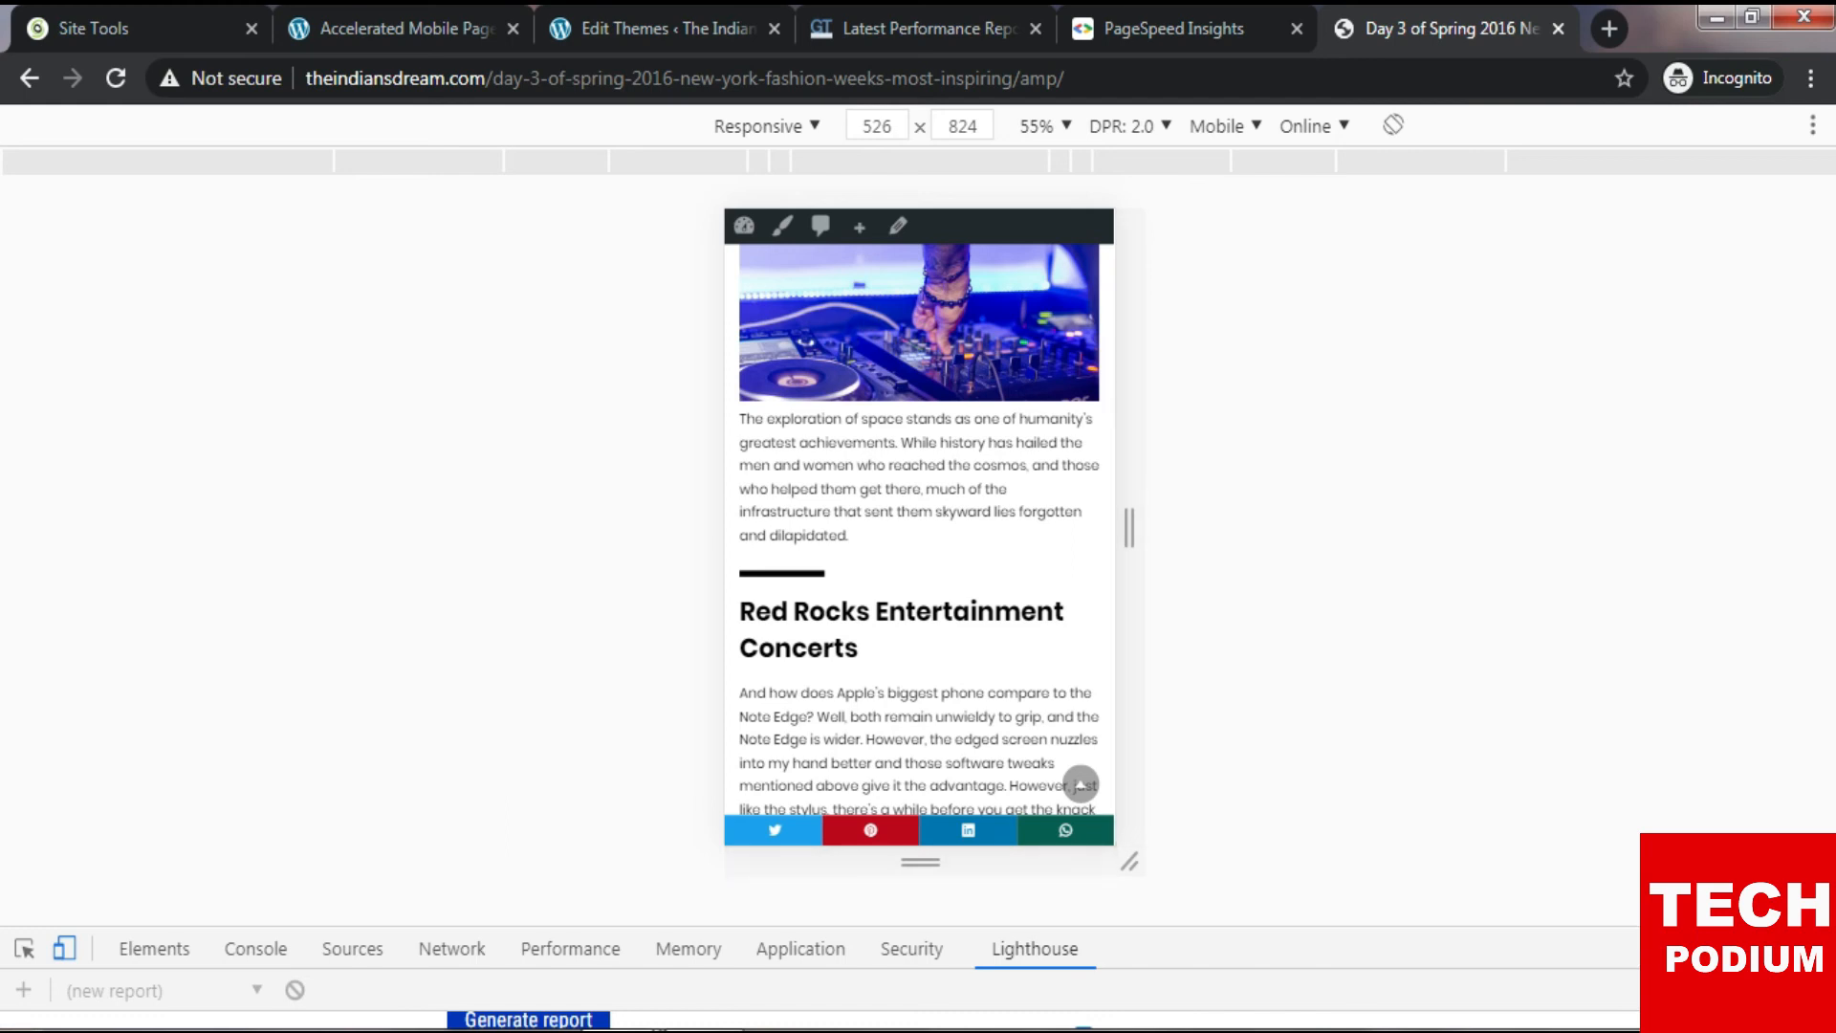
scroll(920, 528, "down", 5)
scroll(919, 528, "down", 3)
scroll(919, 528, "down", 10)
scroll(919, 528, "down", 10)
scroll(919, 528, "up", 2)
scroll(919, 528, "down", 2)
scroll(920, 528, "up", 4)
scroll(919, 528, "up", 10)
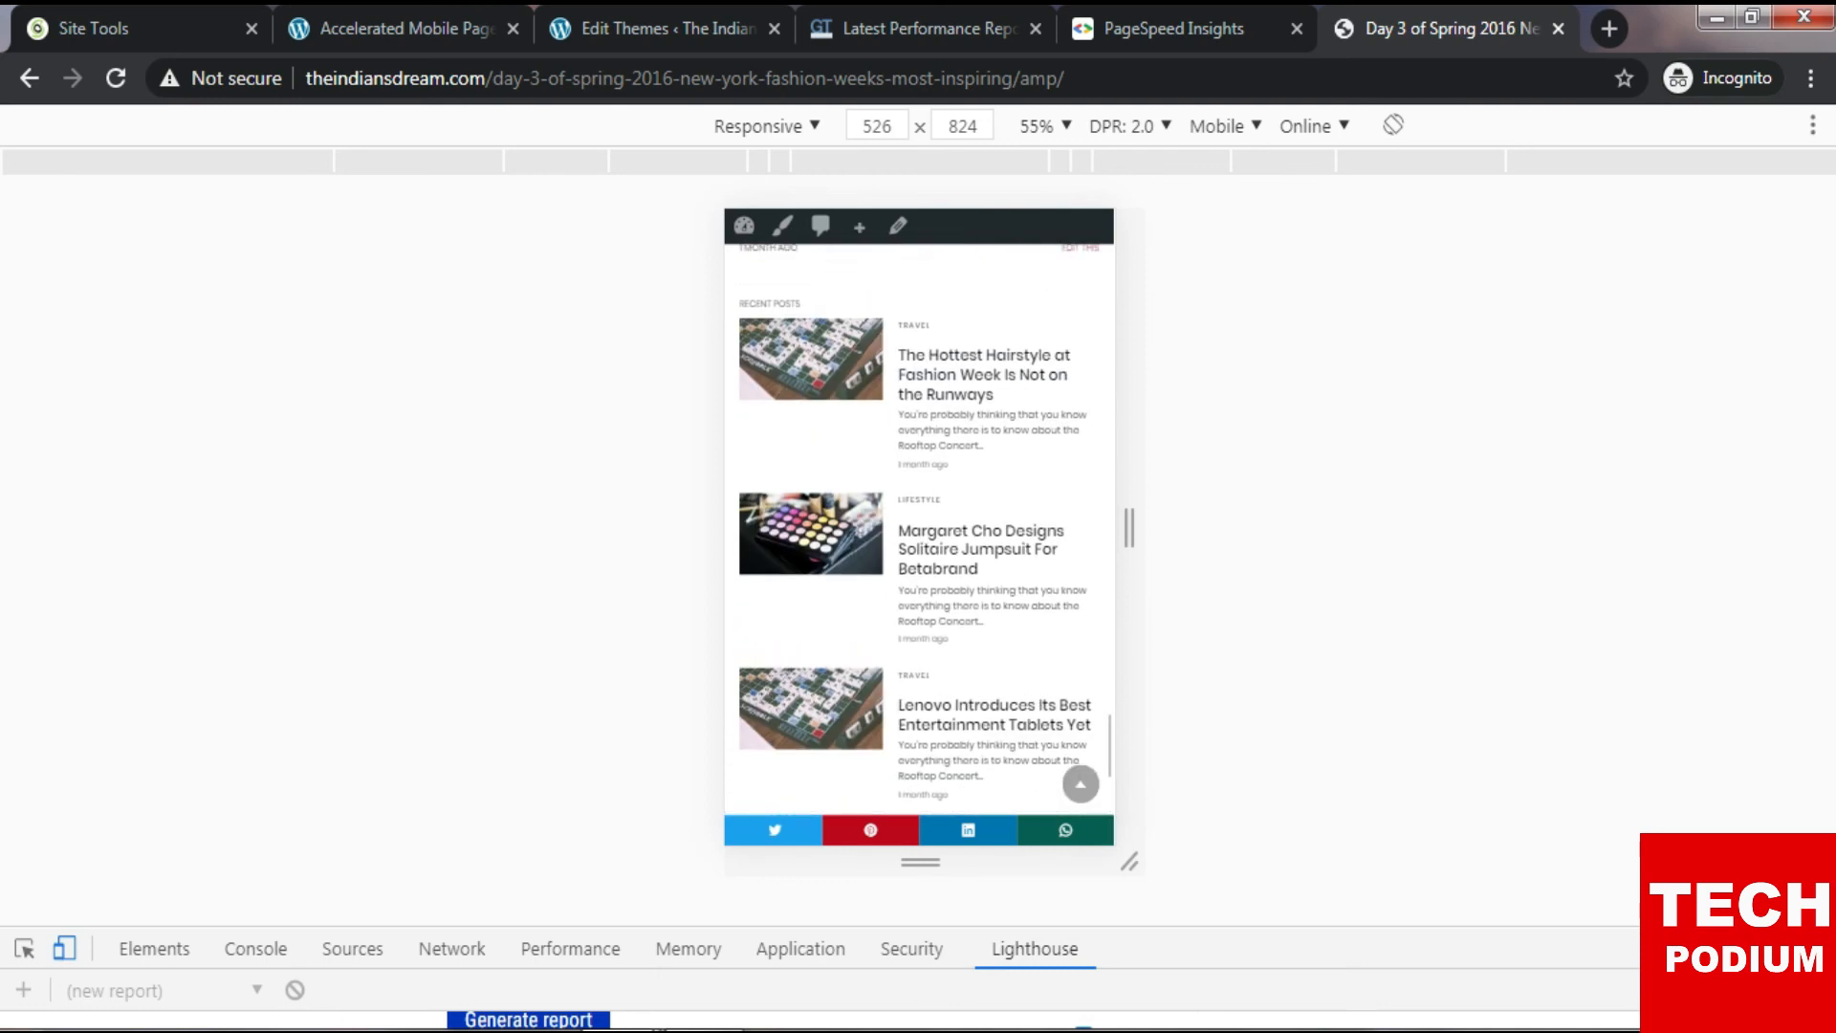
Turn on Facebook in the AMP plugin's Social Sharing networks, save the changes, and reload the AMP article to check its sticky bar.
left_click(405, 29)
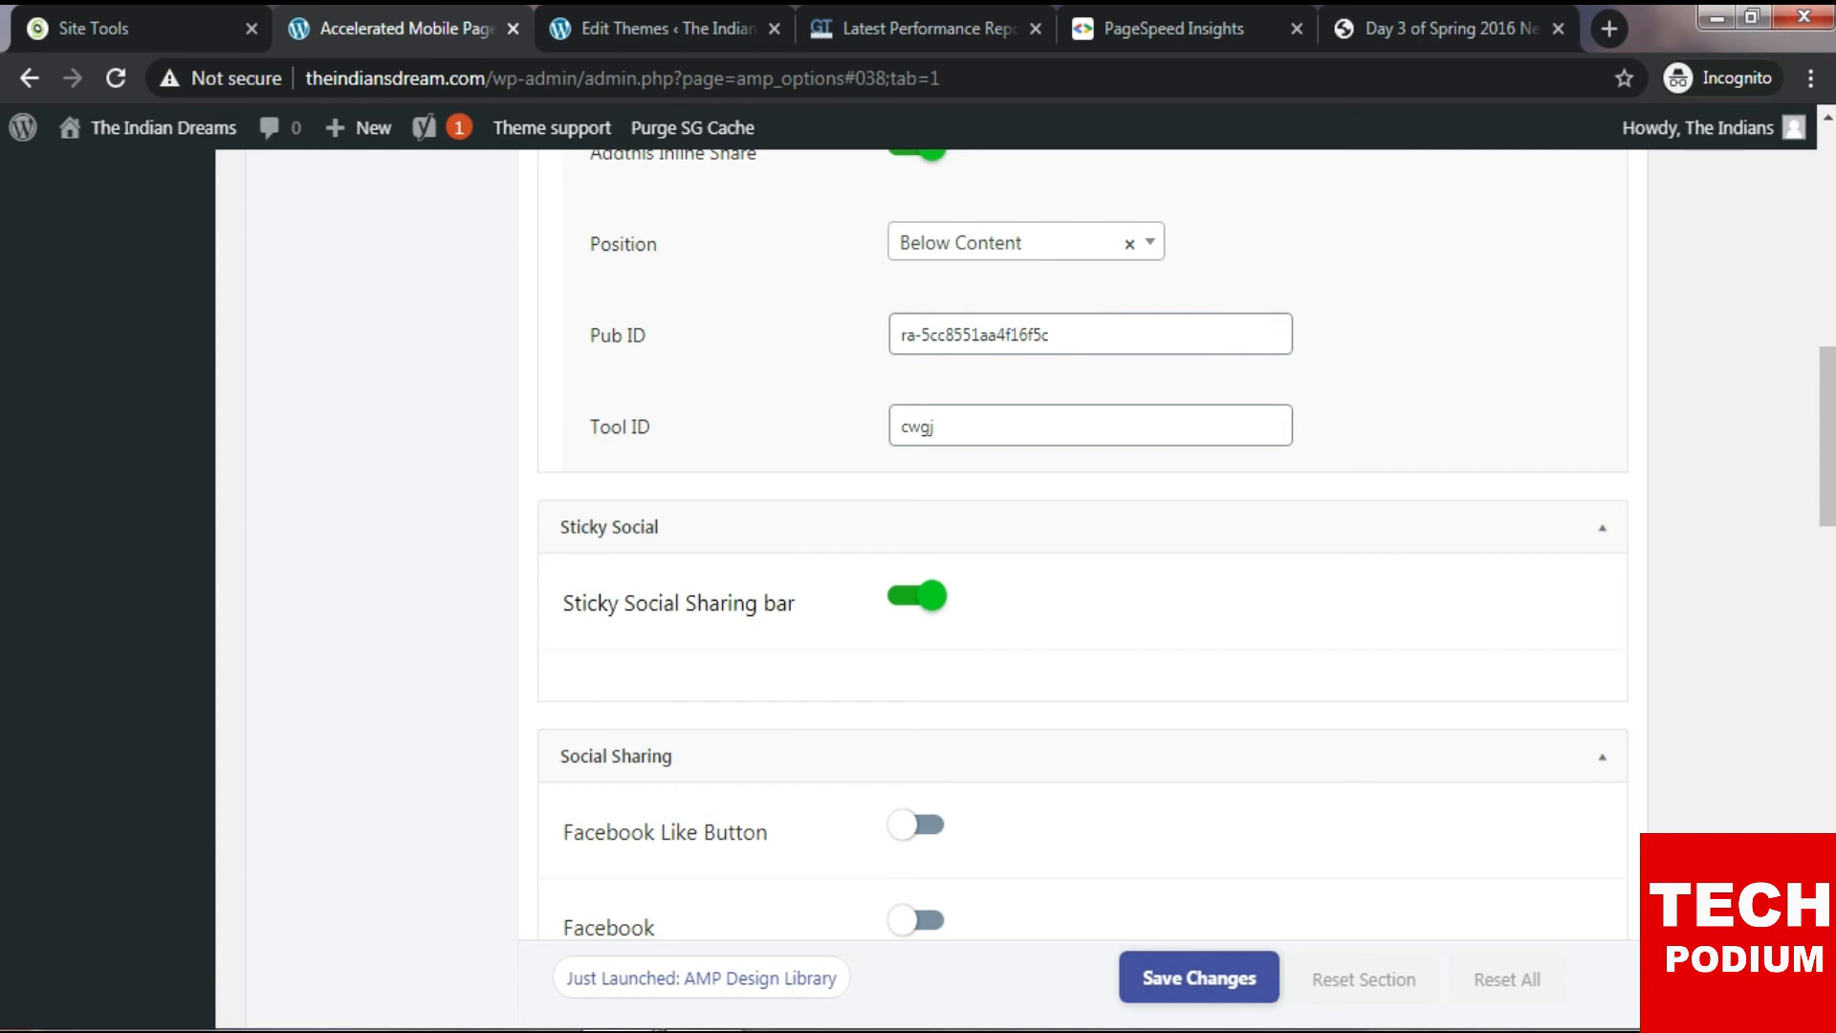
scroll(1081, 545, "up", 1)
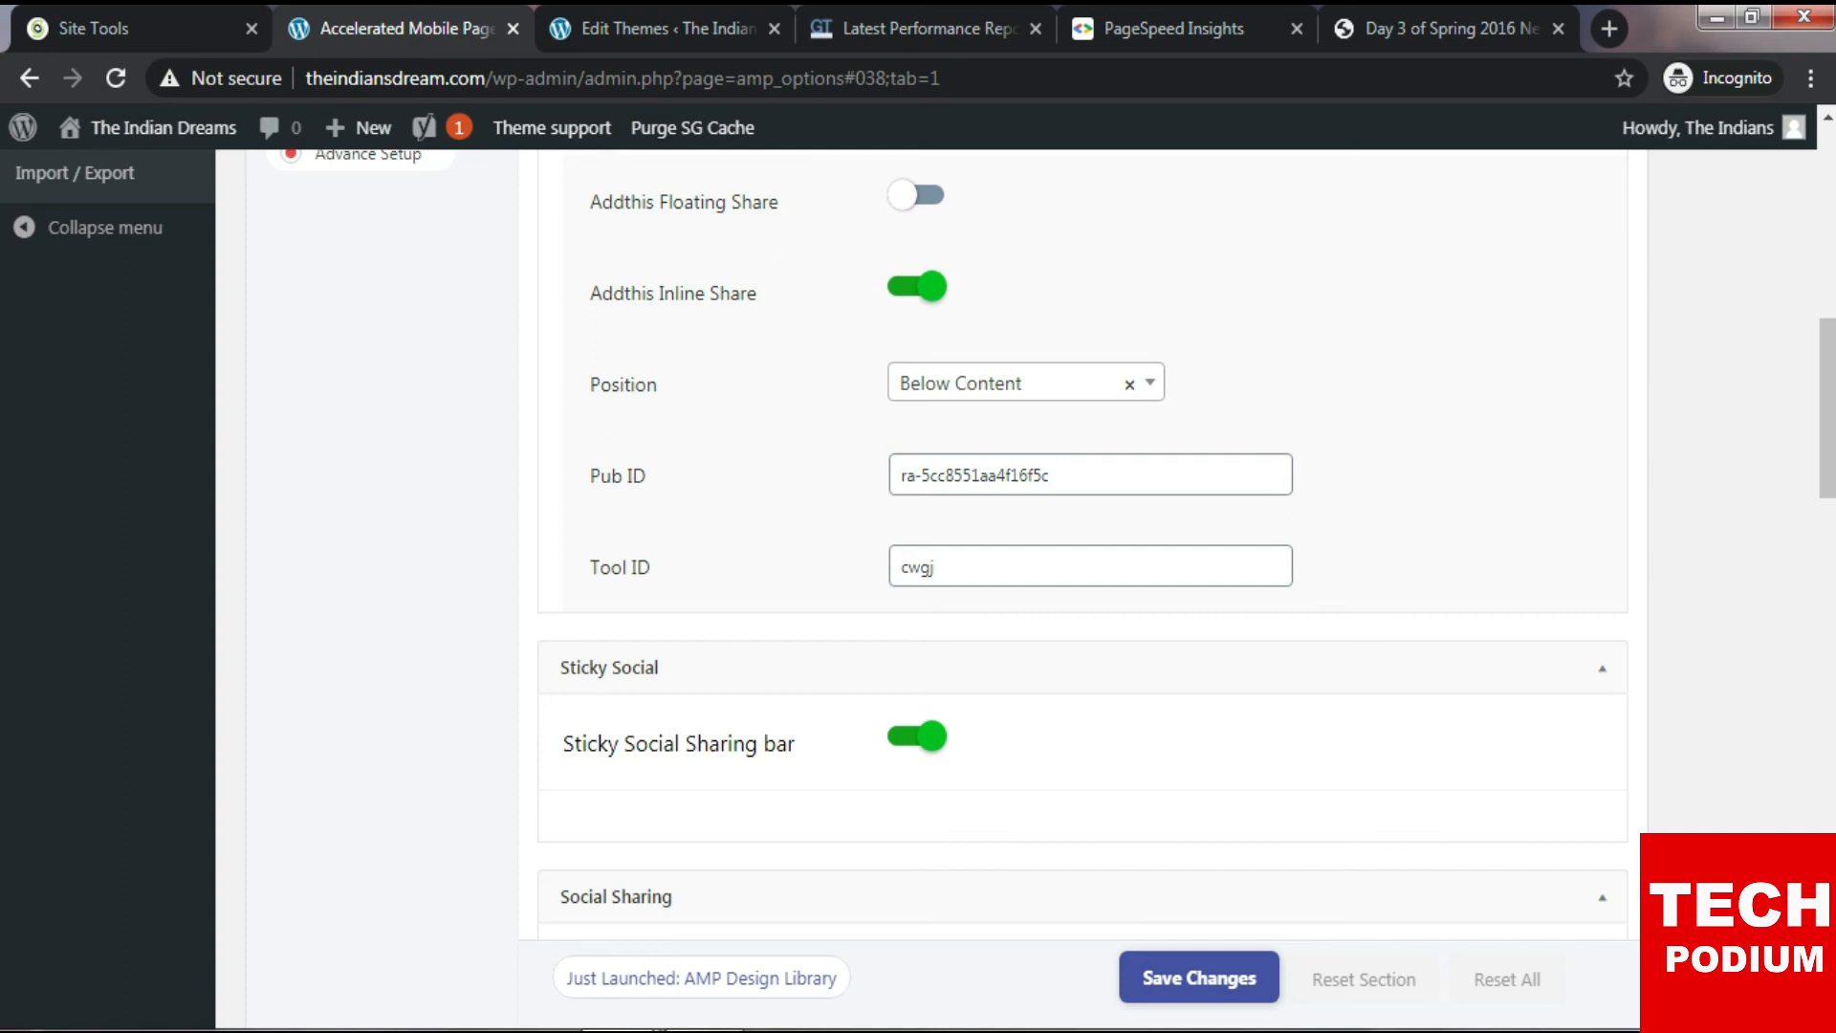
scroll(1081, 545, "up", 1)
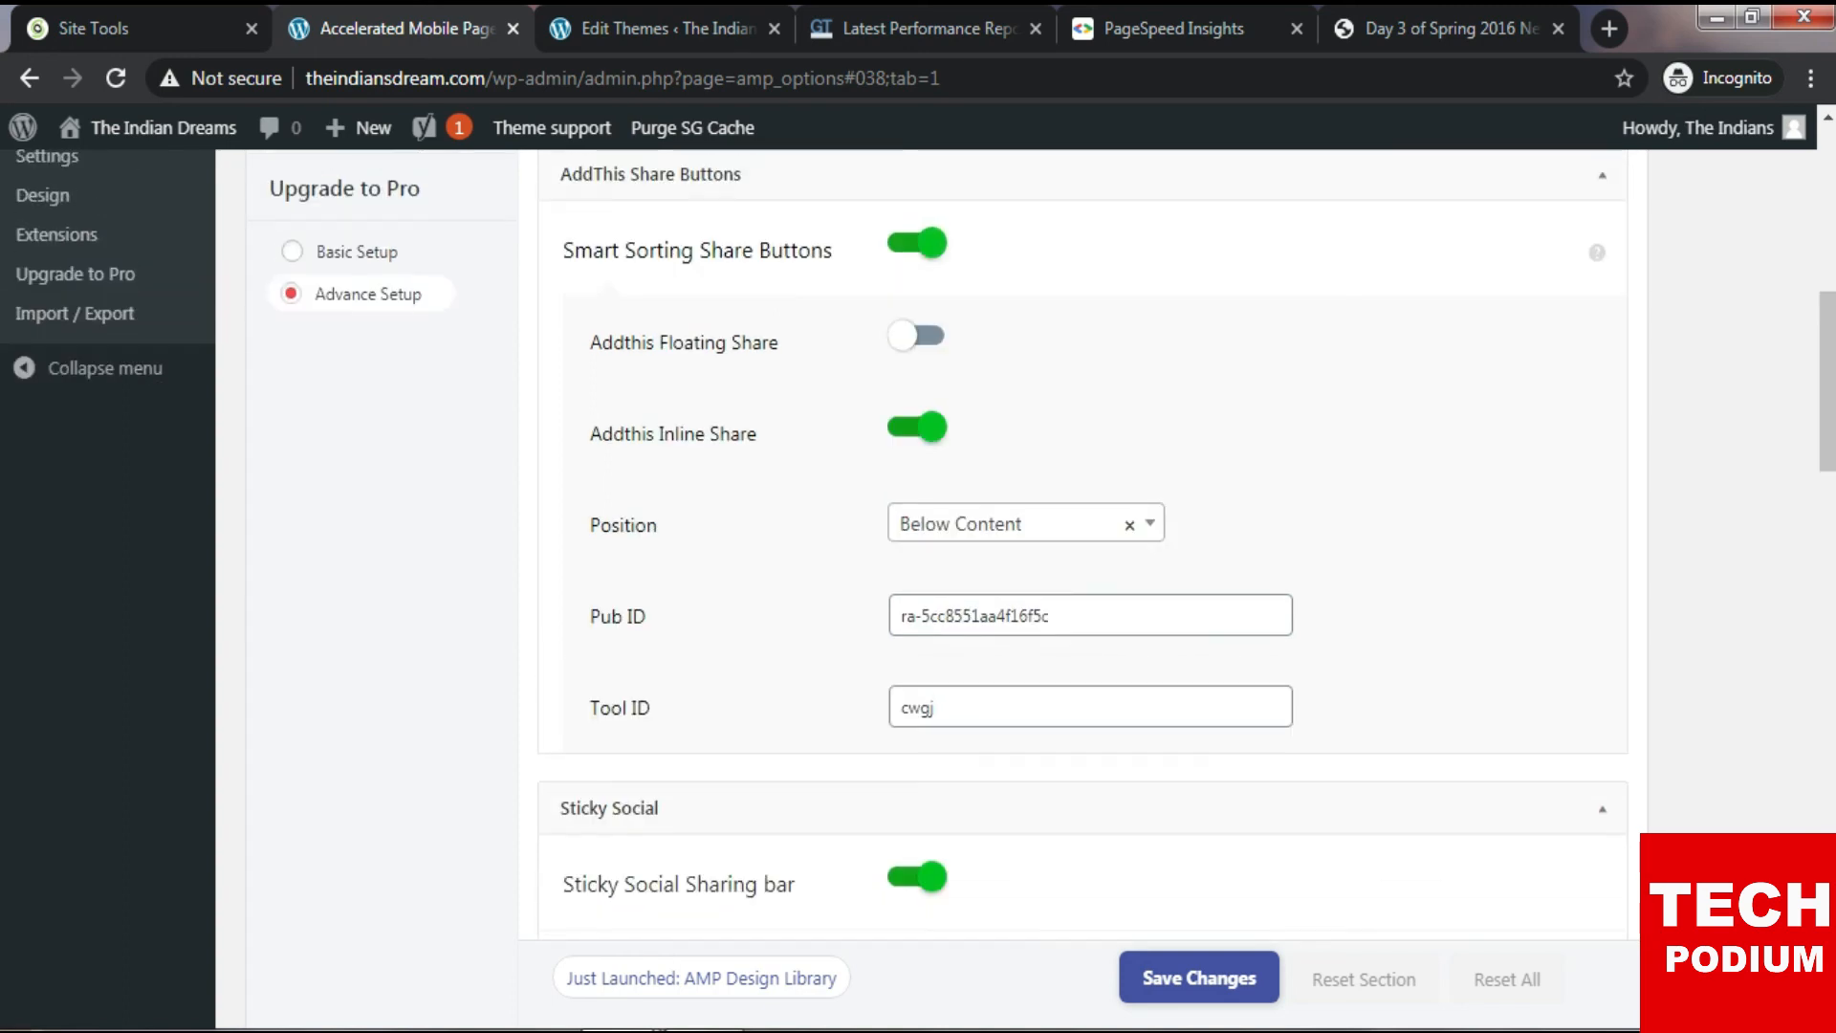
scroll(1081, 545, "down", 4)
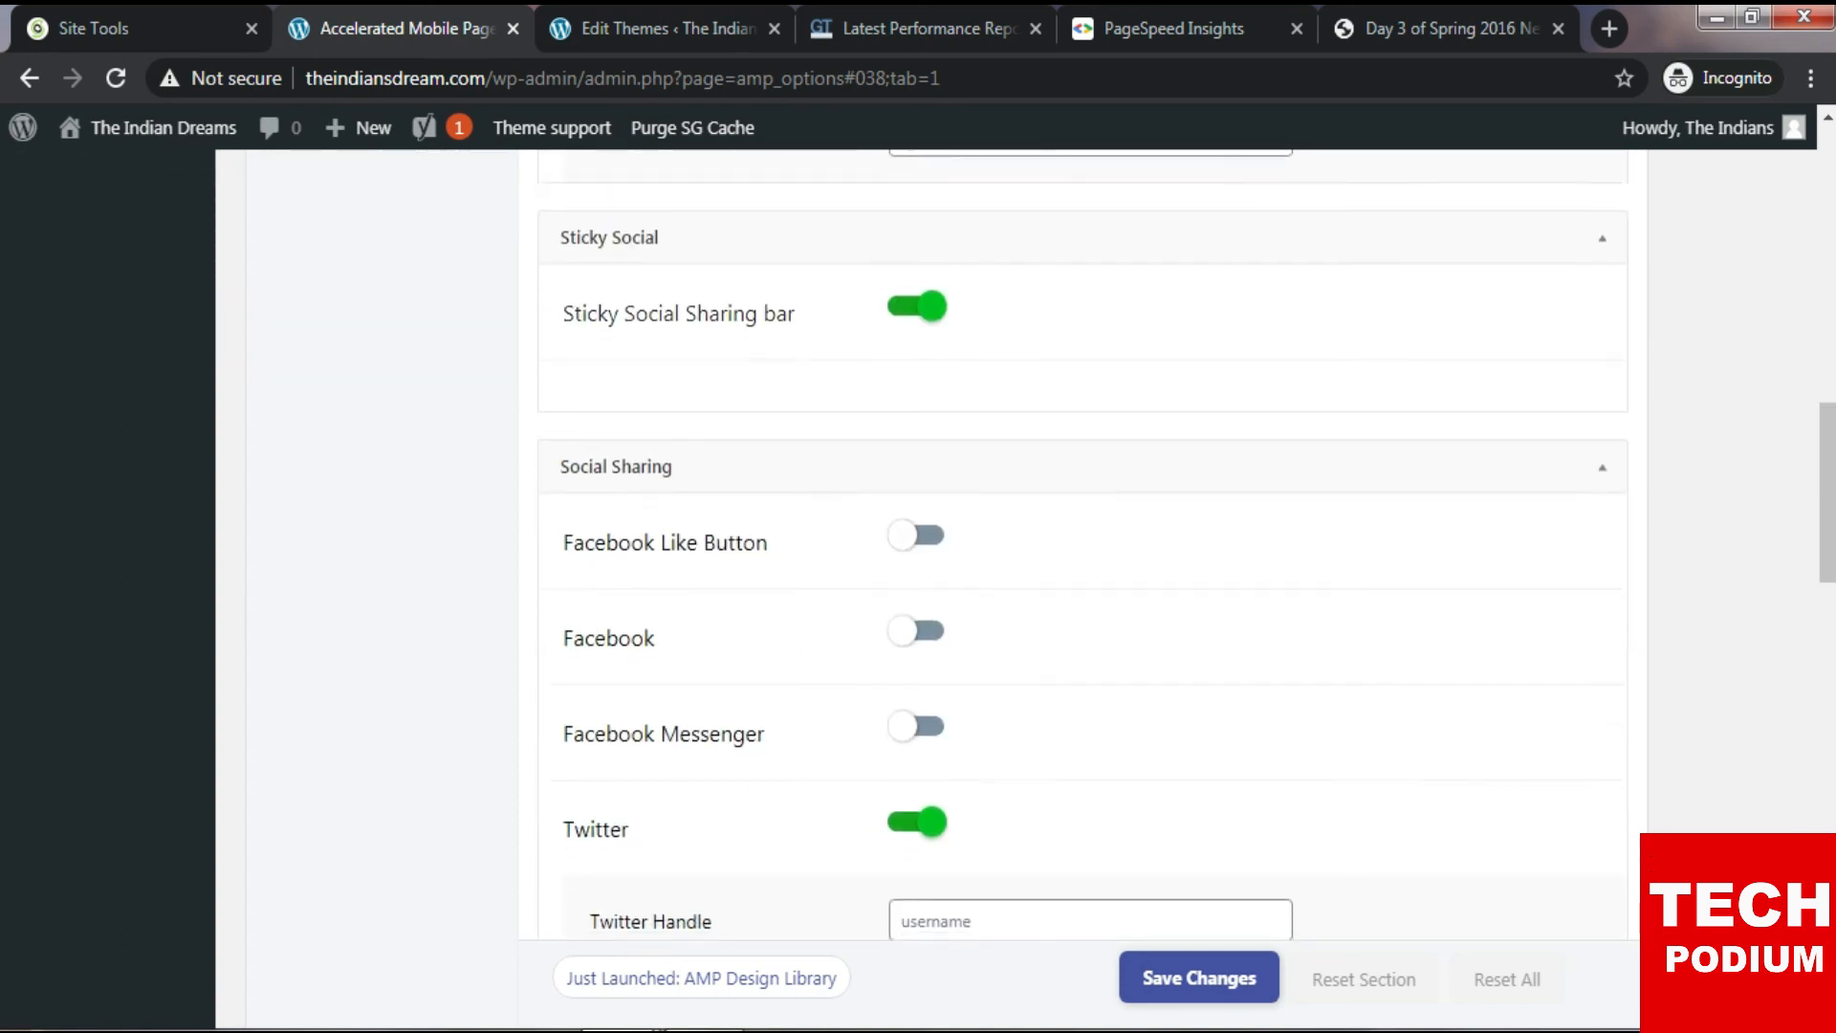
scroll(1081, 546, "down", 1)
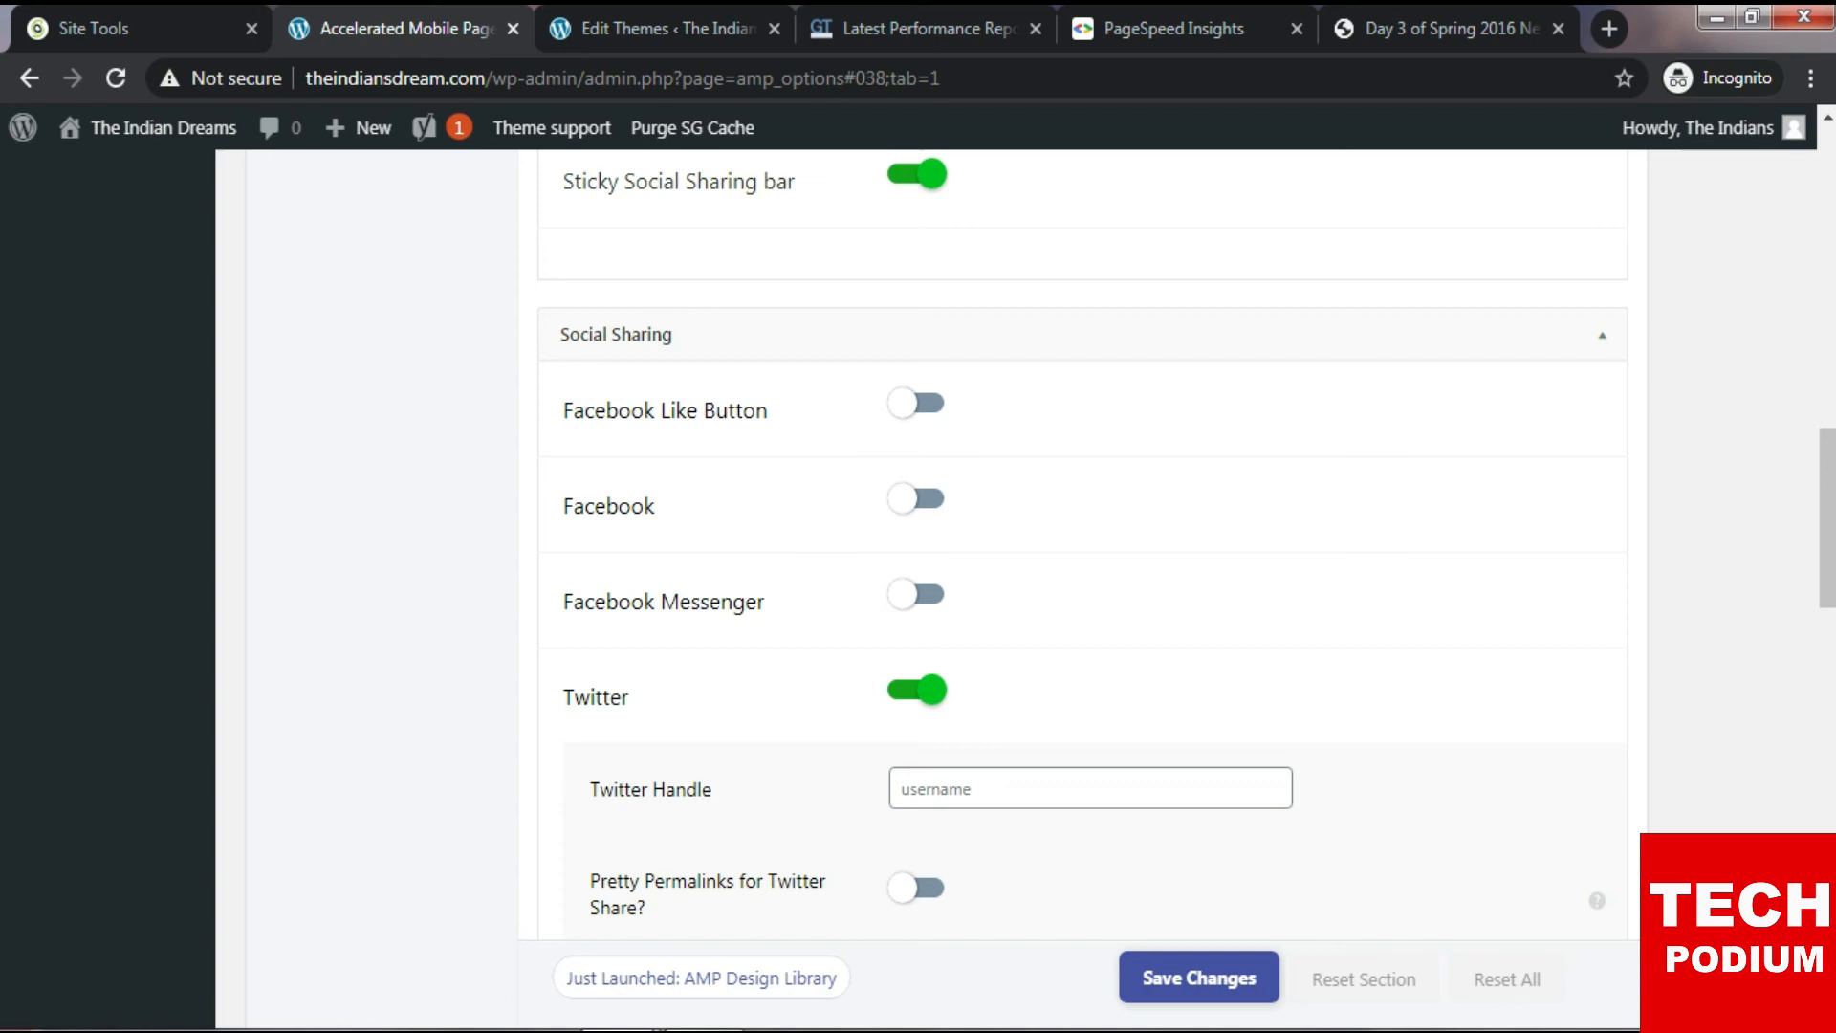
left_click(916, 498)
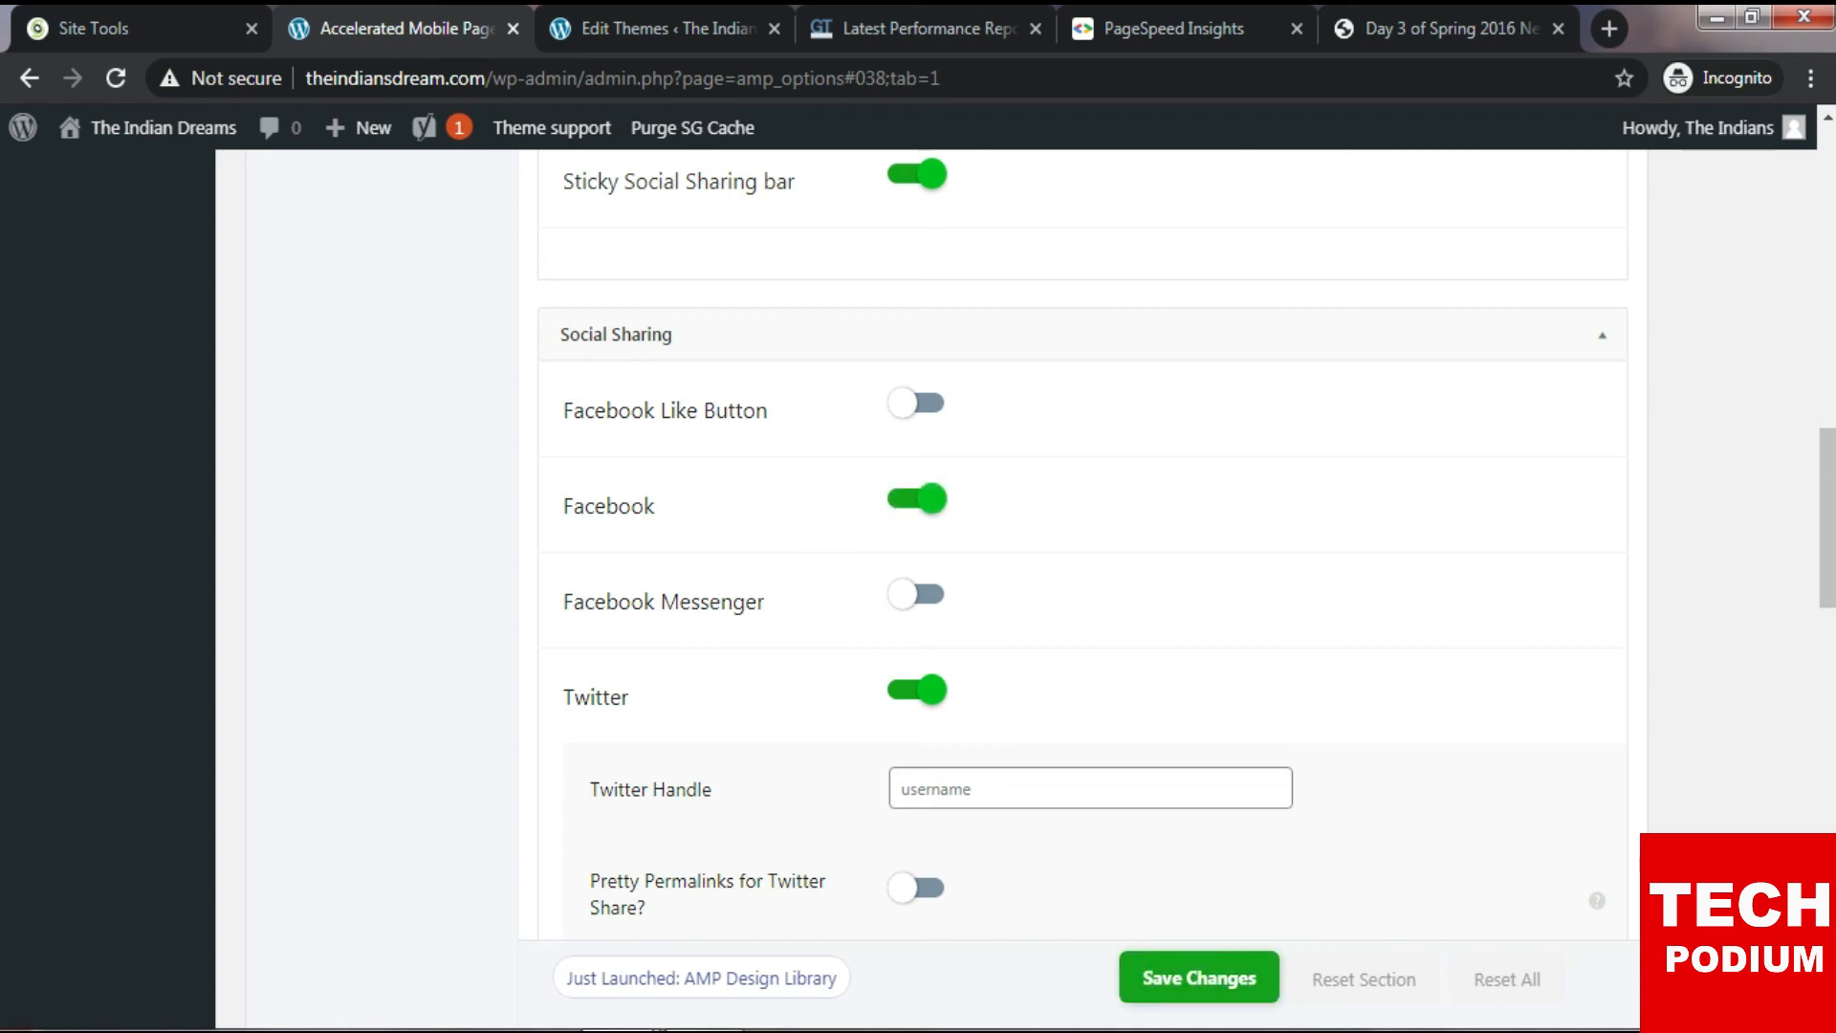
left_click(1199, 978)
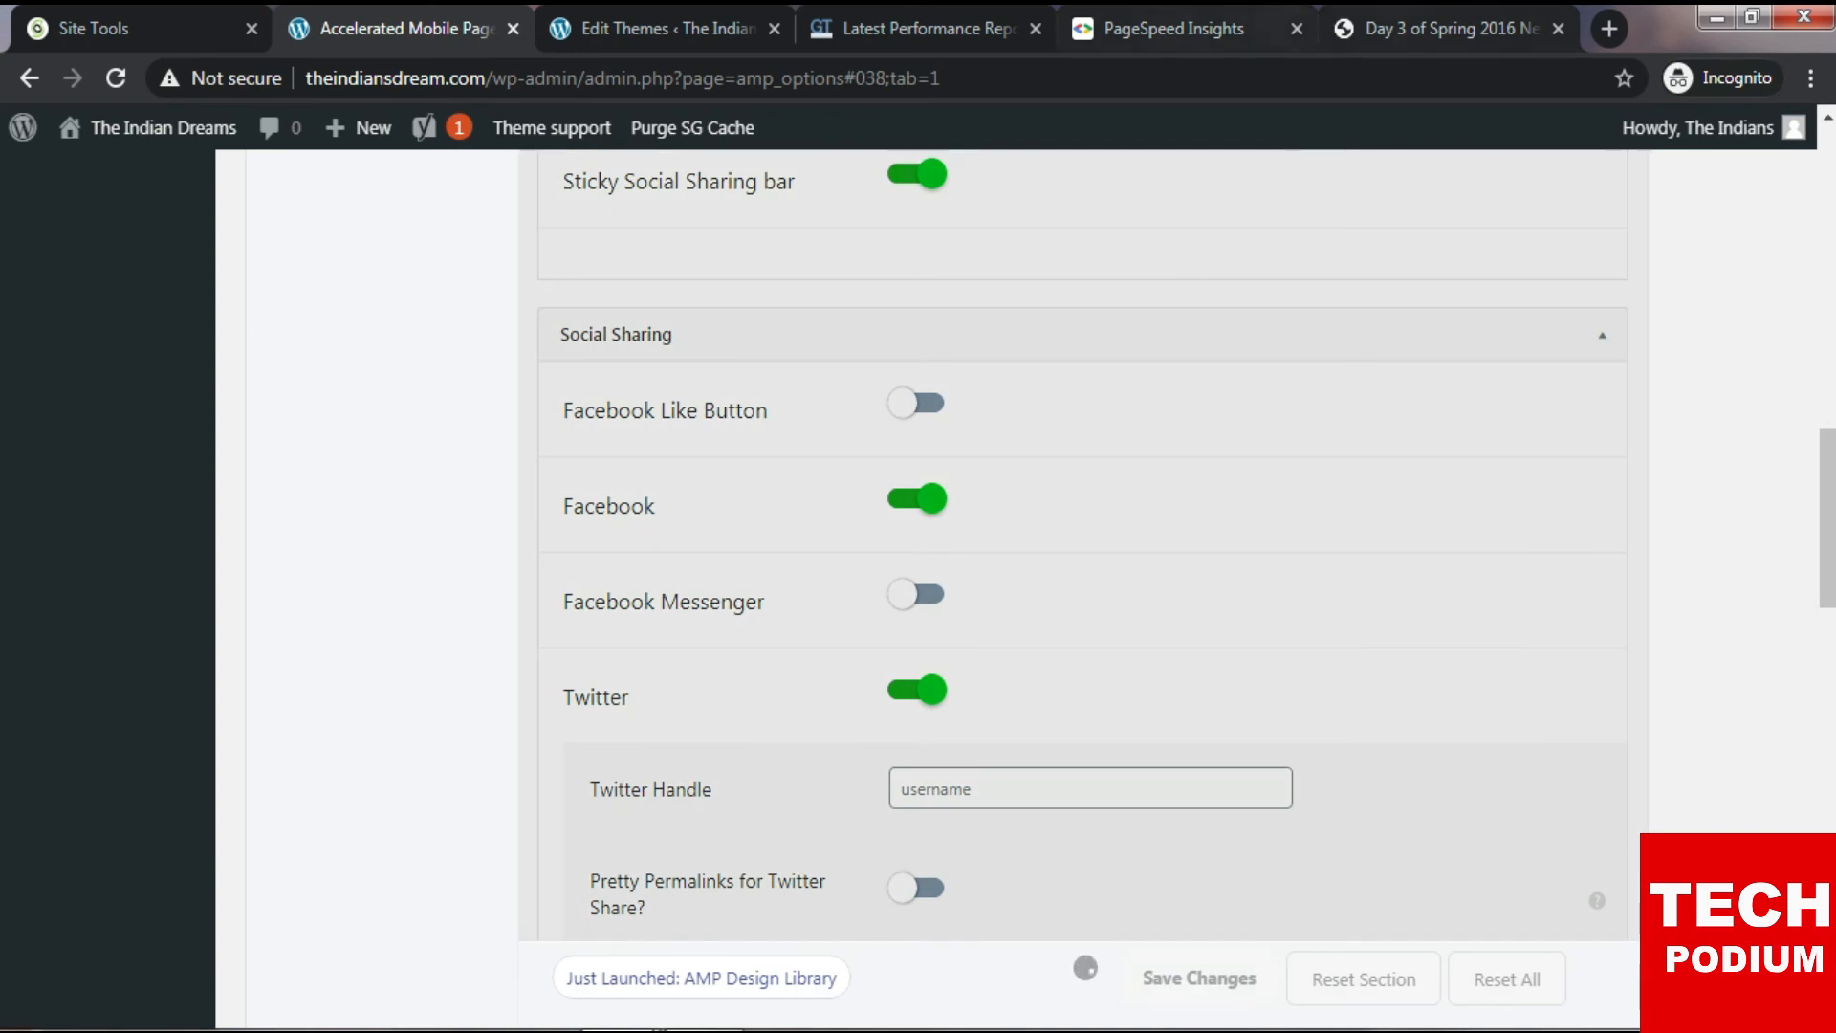
left_click(1446, 28)
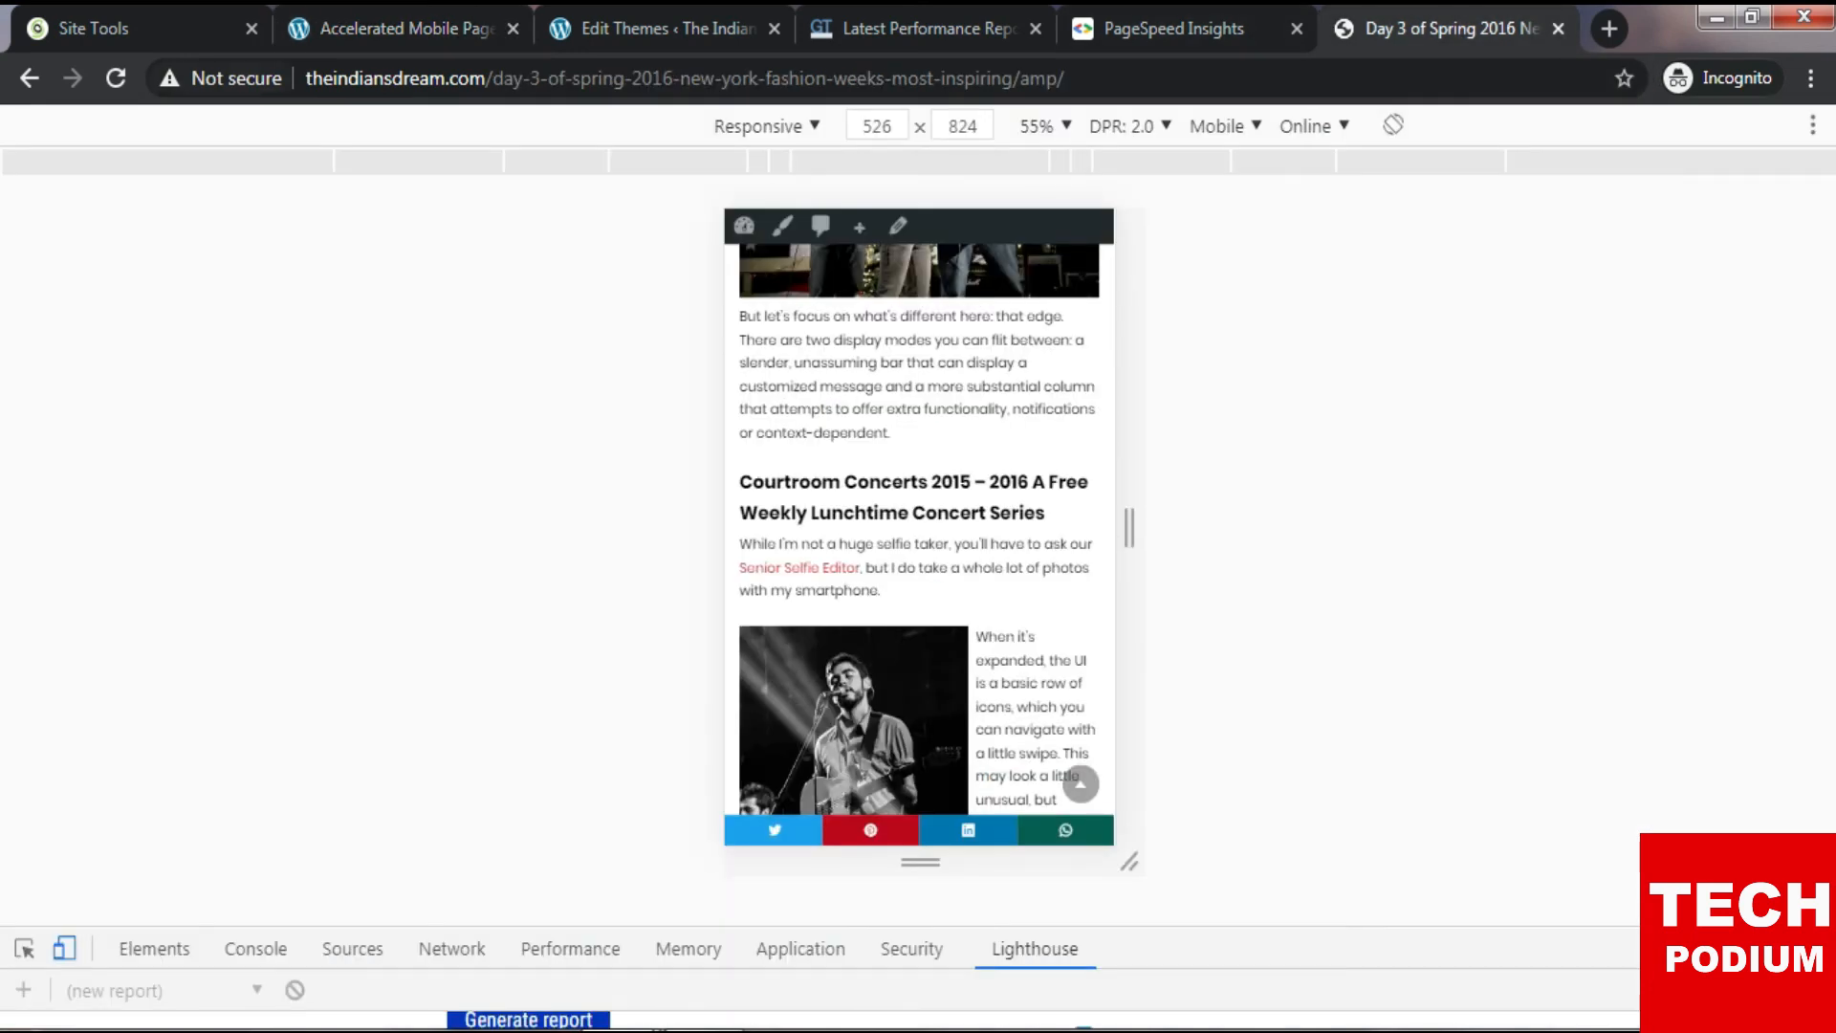
key("ctrl+r")
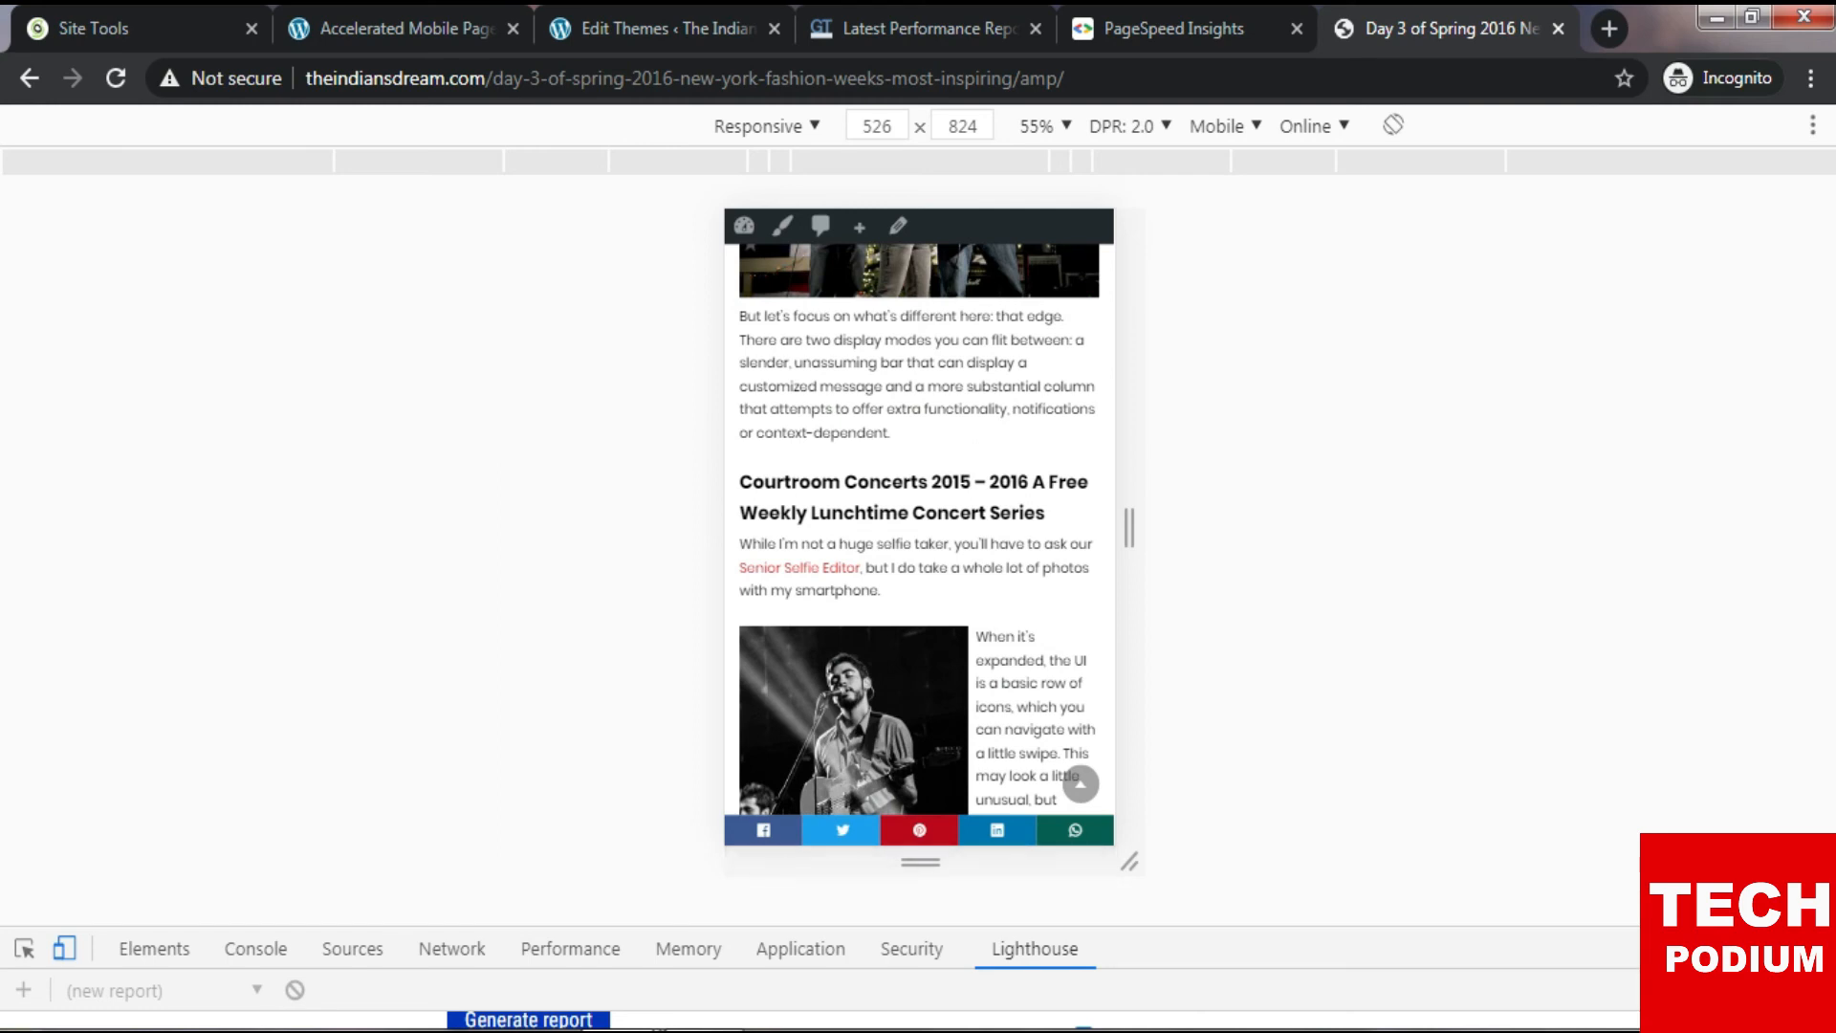
Review the remaining Social Sharing networks down to Flipboard, and turn on Menu Social Profile under Social Media Profile Links.
left_click(421, 28)
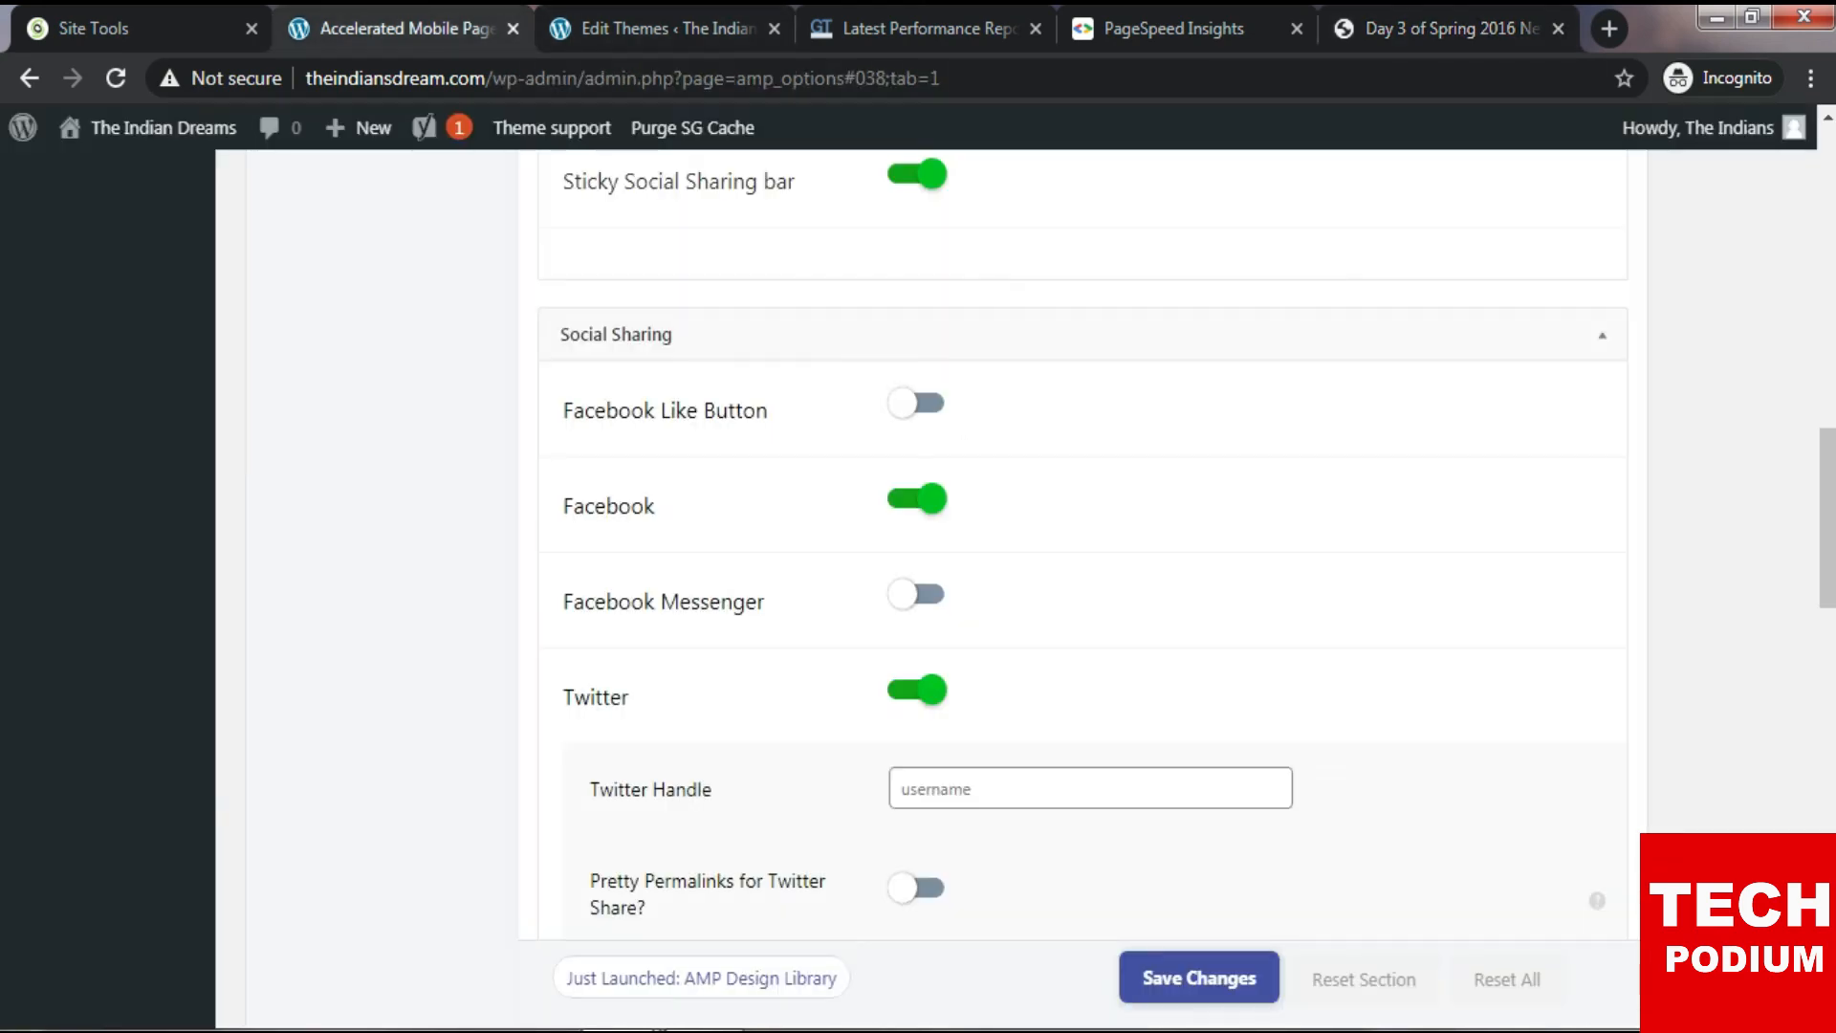
scroll(1081, 535, "down", 4)
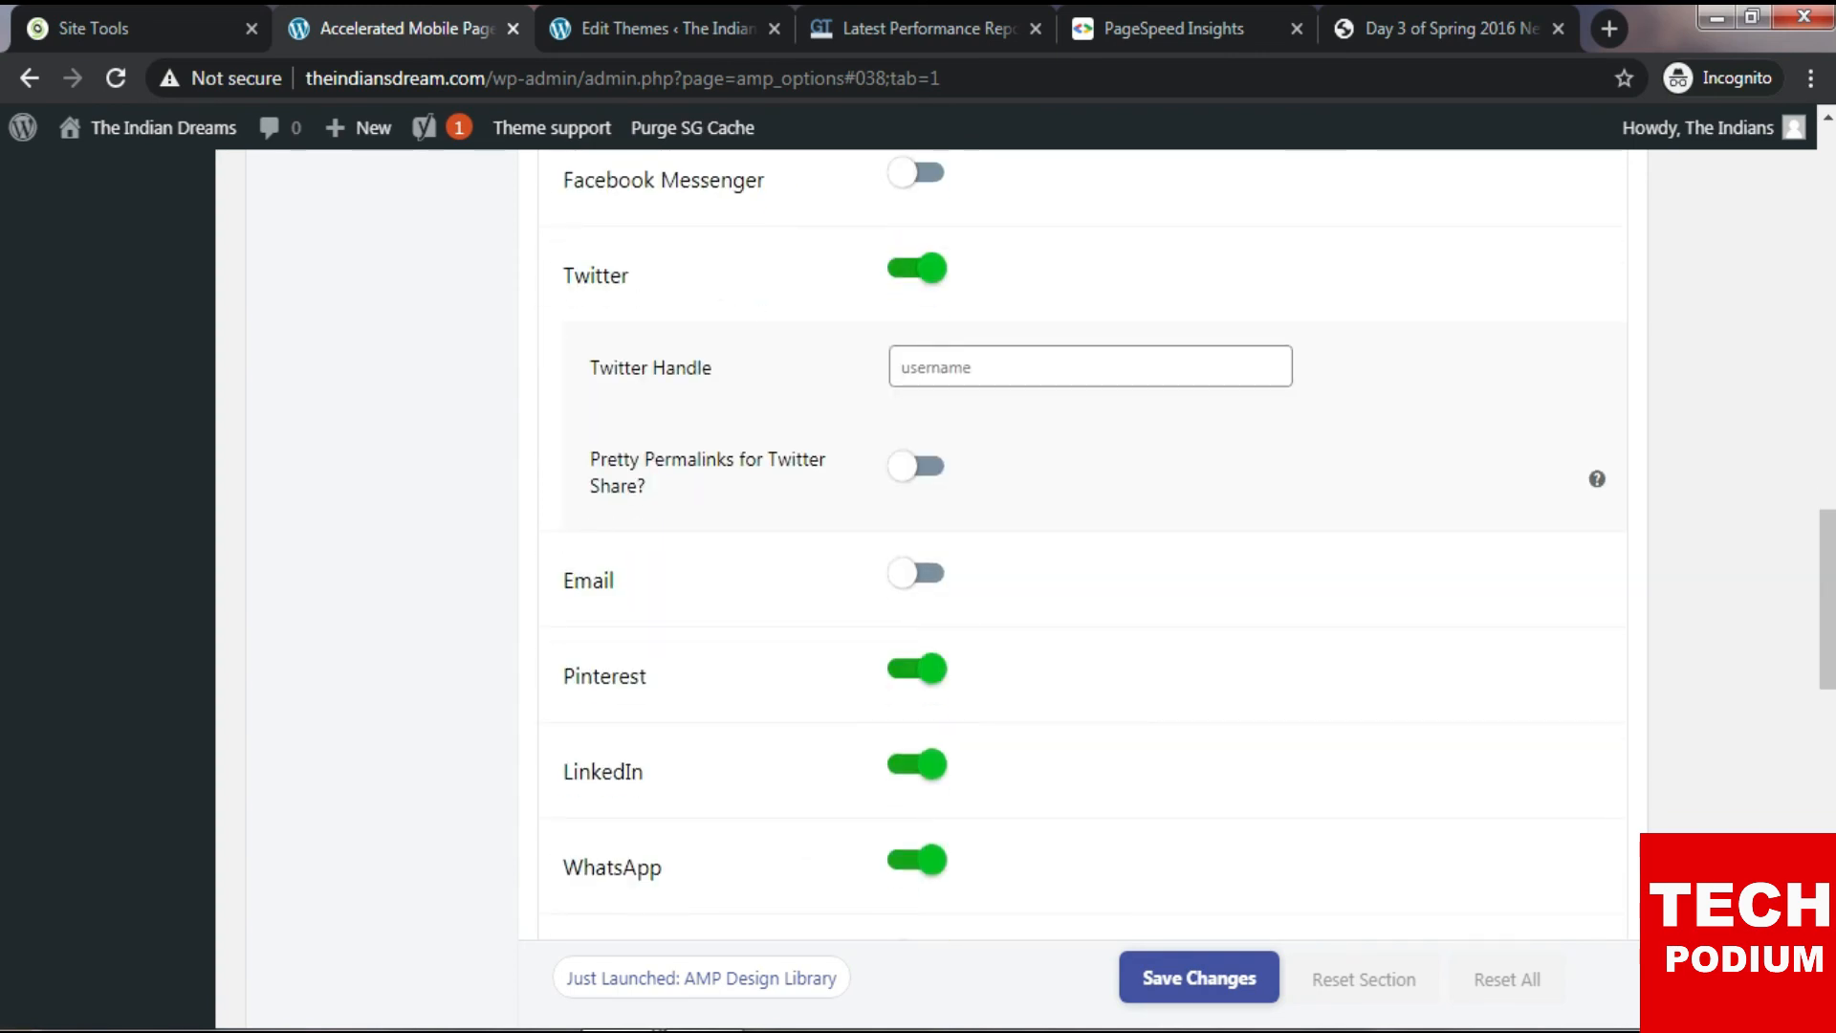
scroll(1081, 536, "down", 3)
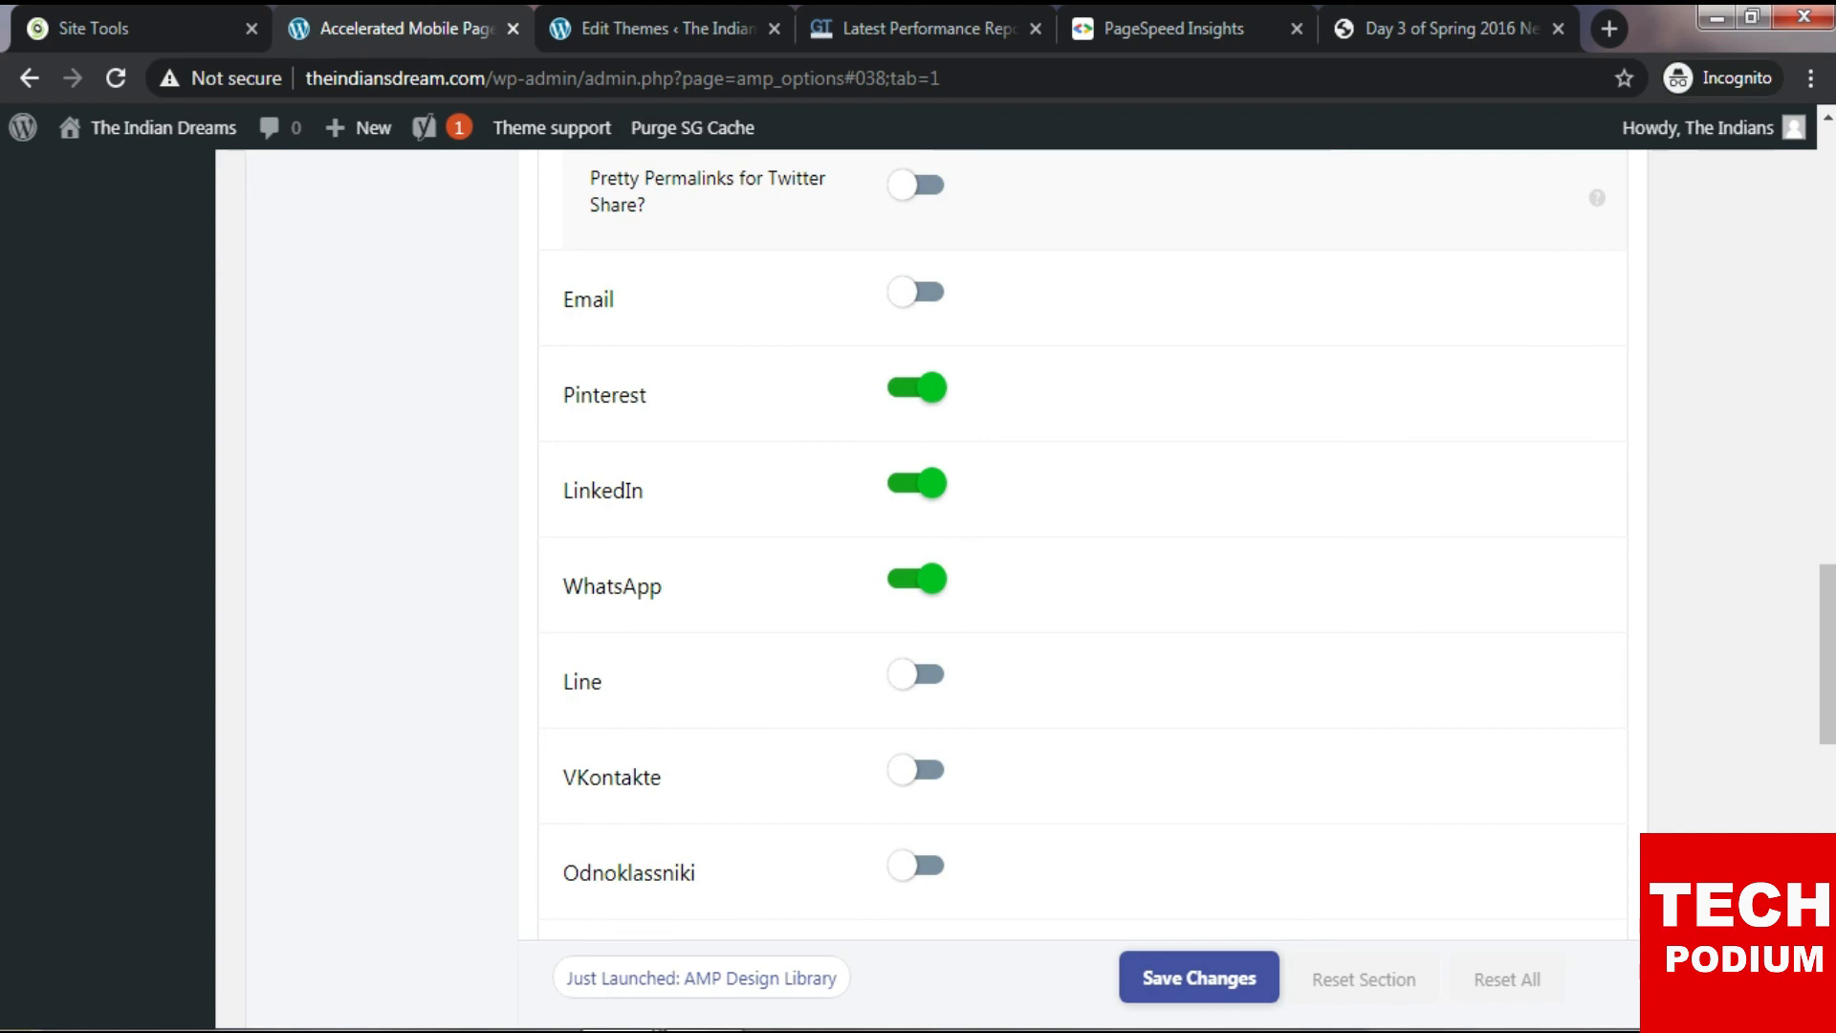
scroll(1081, 536, "down", 2)
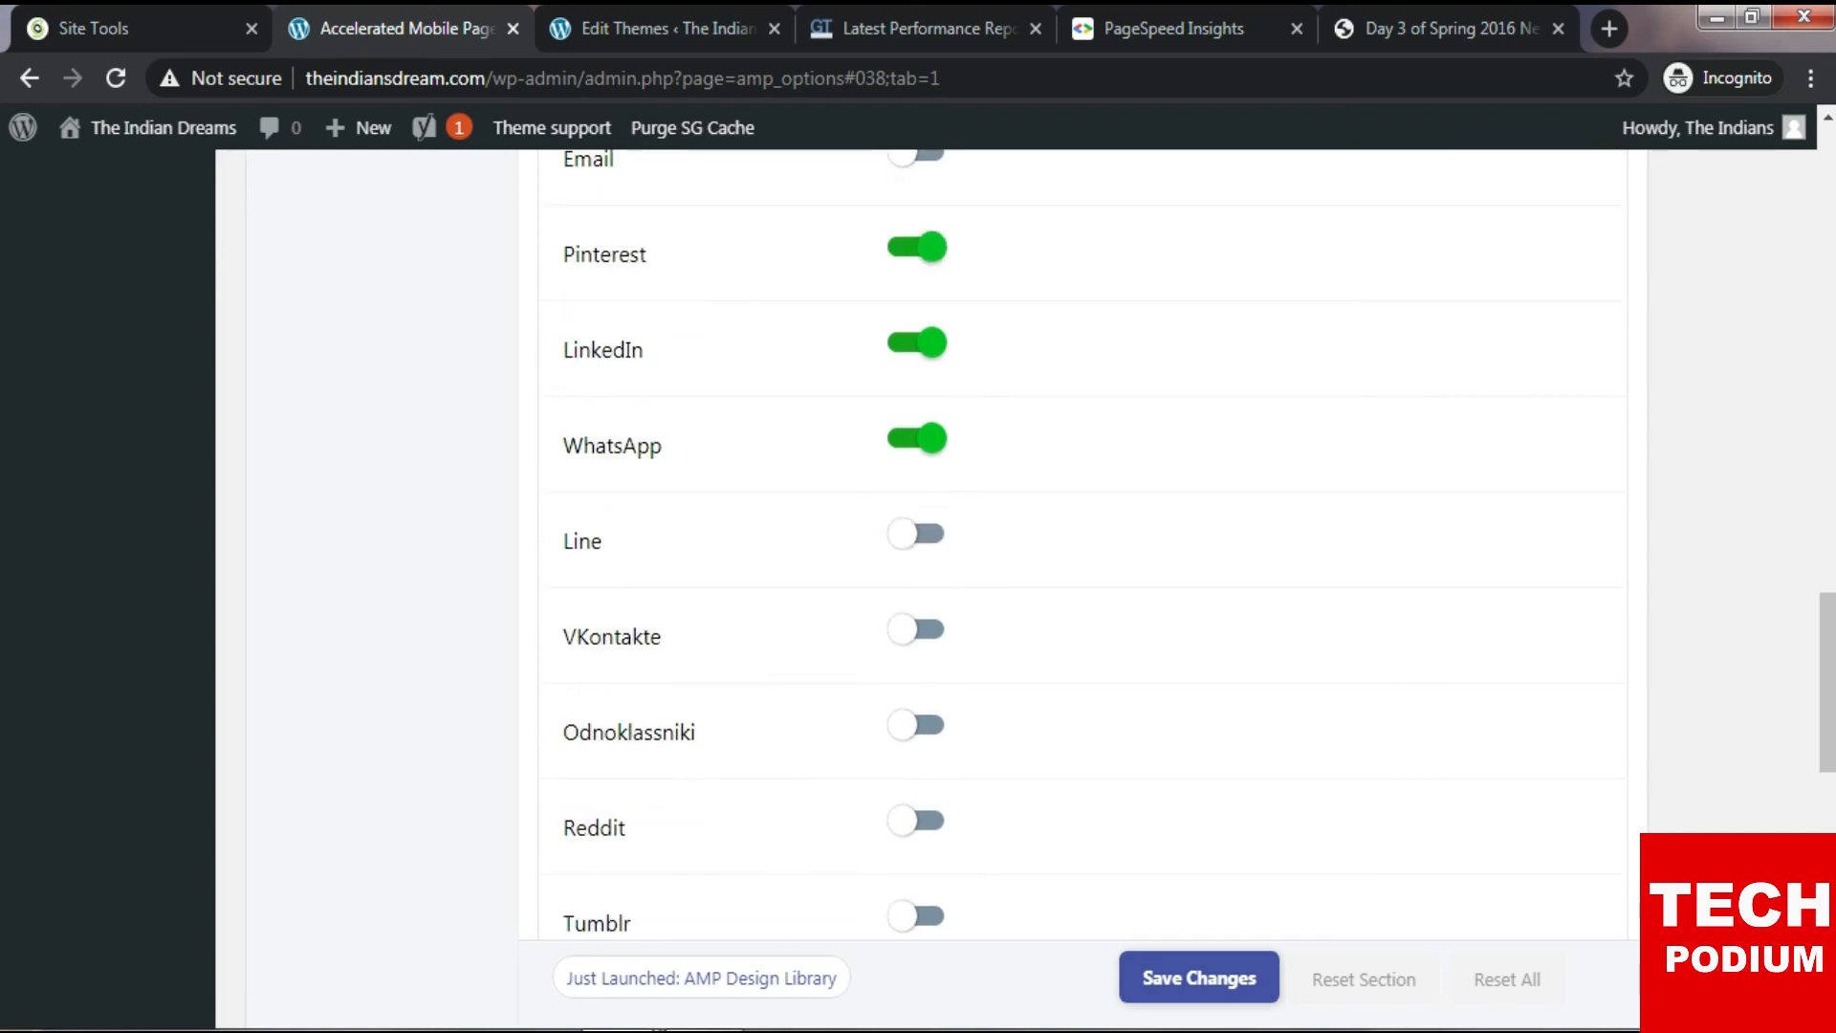
scroll(1081, 536, "down", 4)
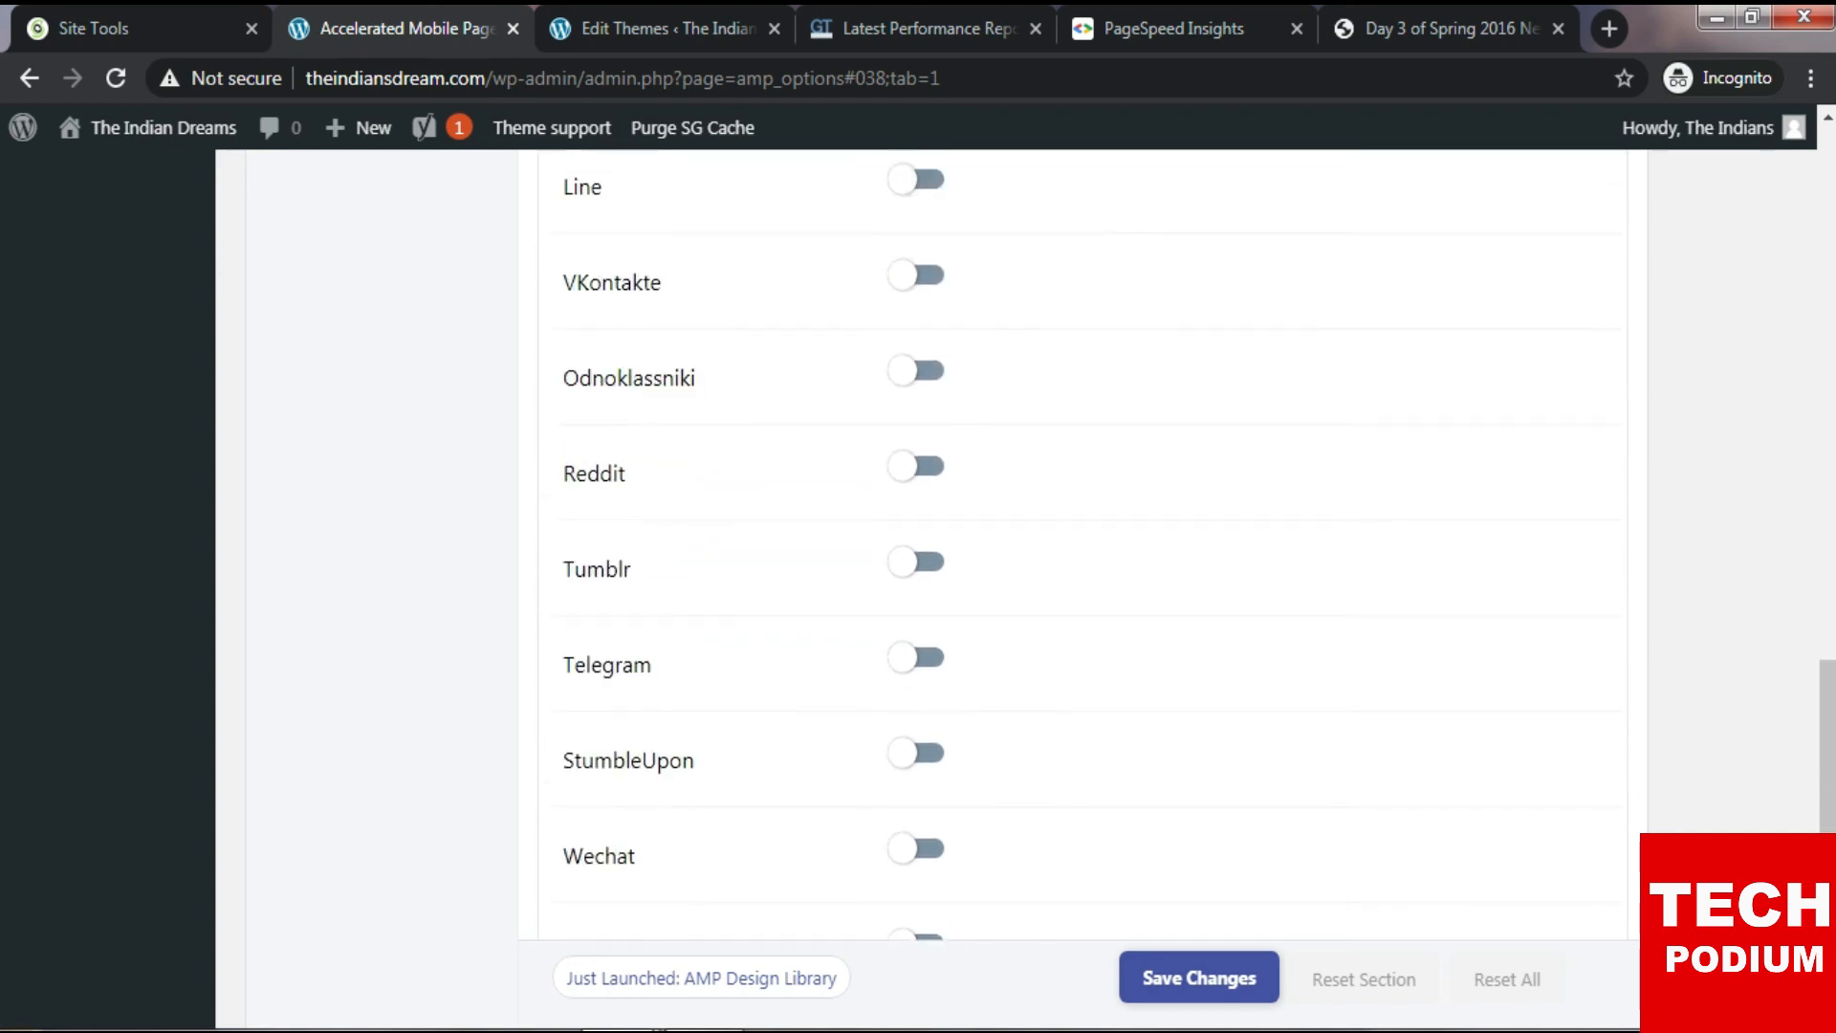
scroll(1081, 535, "down", 3)
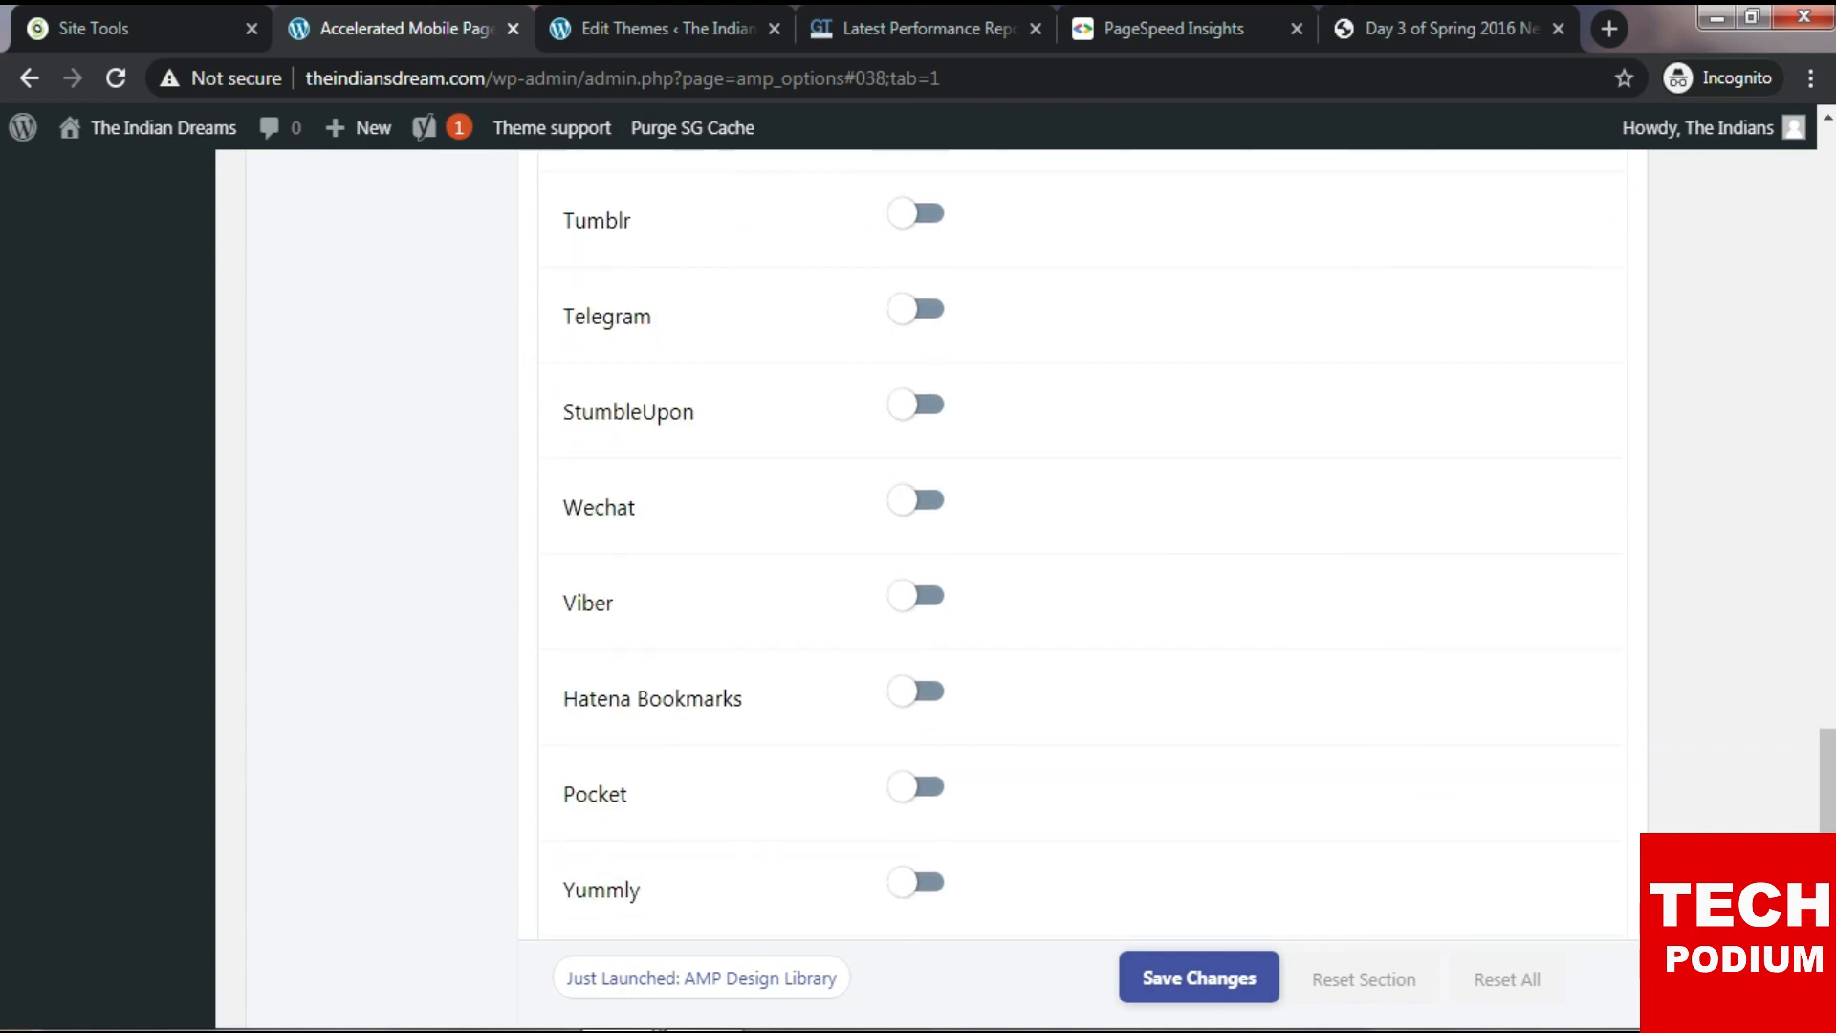
scroll(1081, 536, "down", 5)
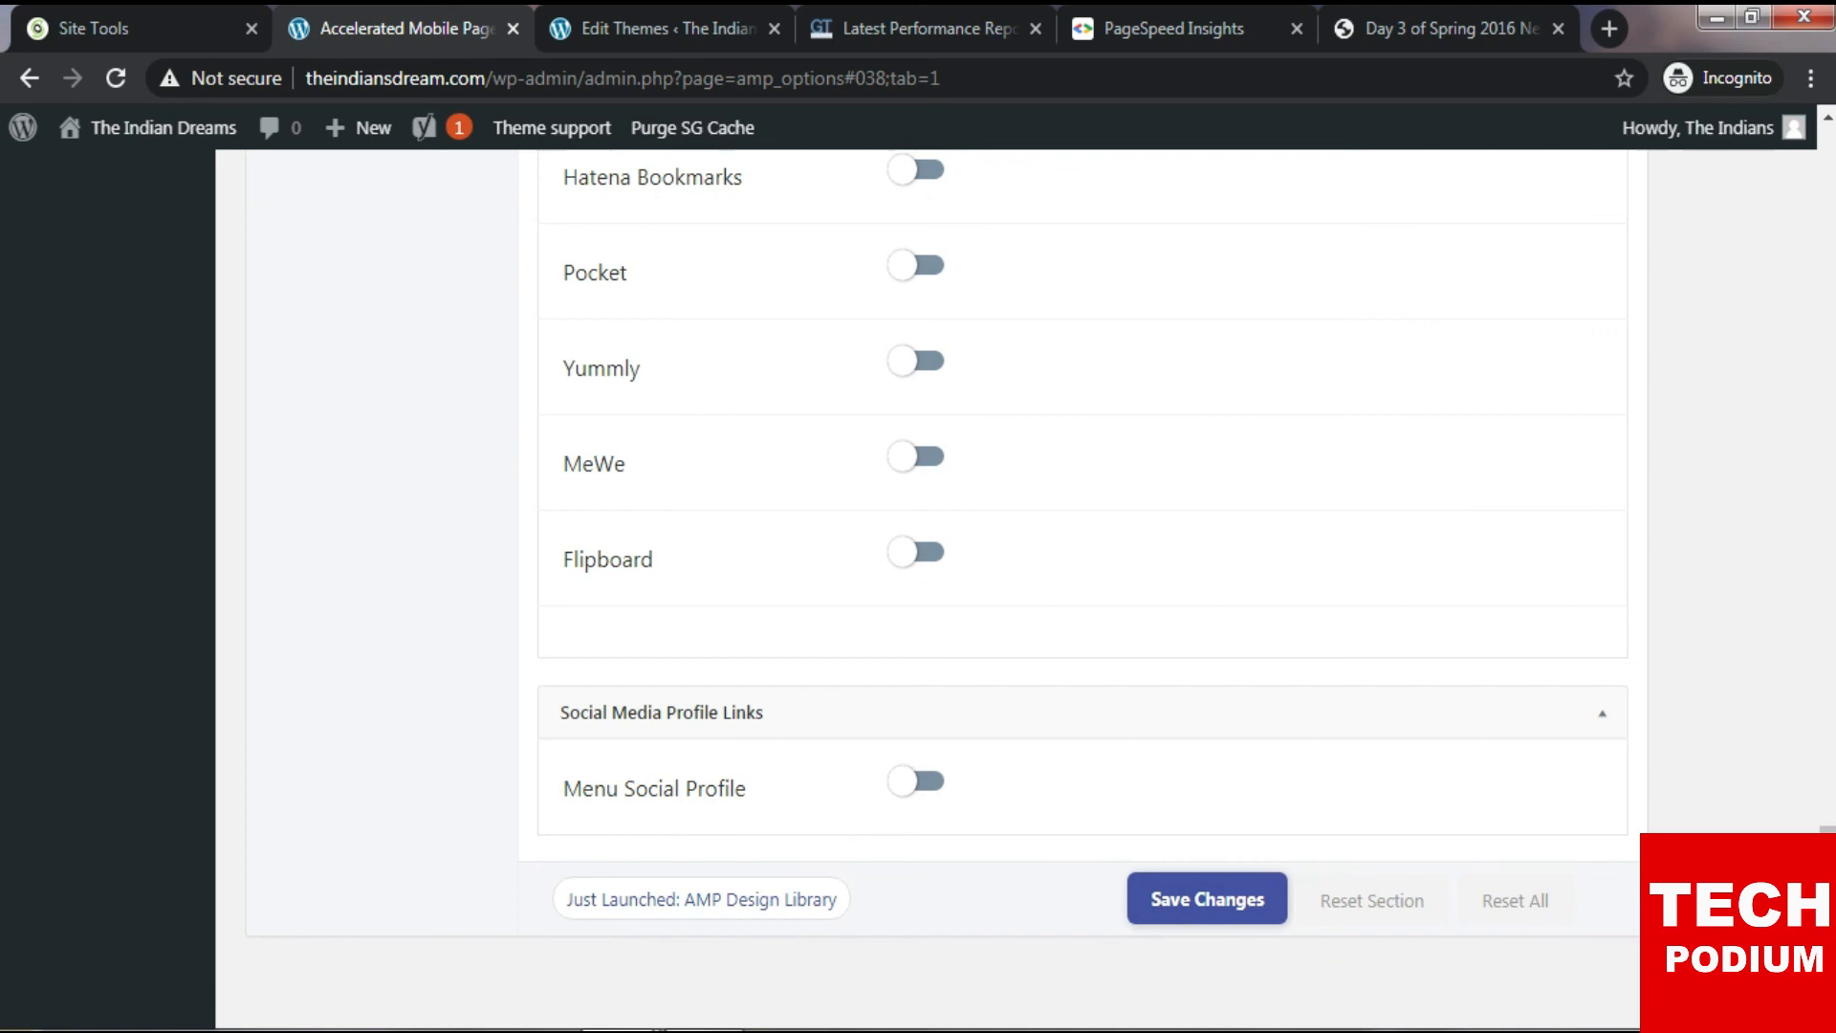
left_click(916, 781)
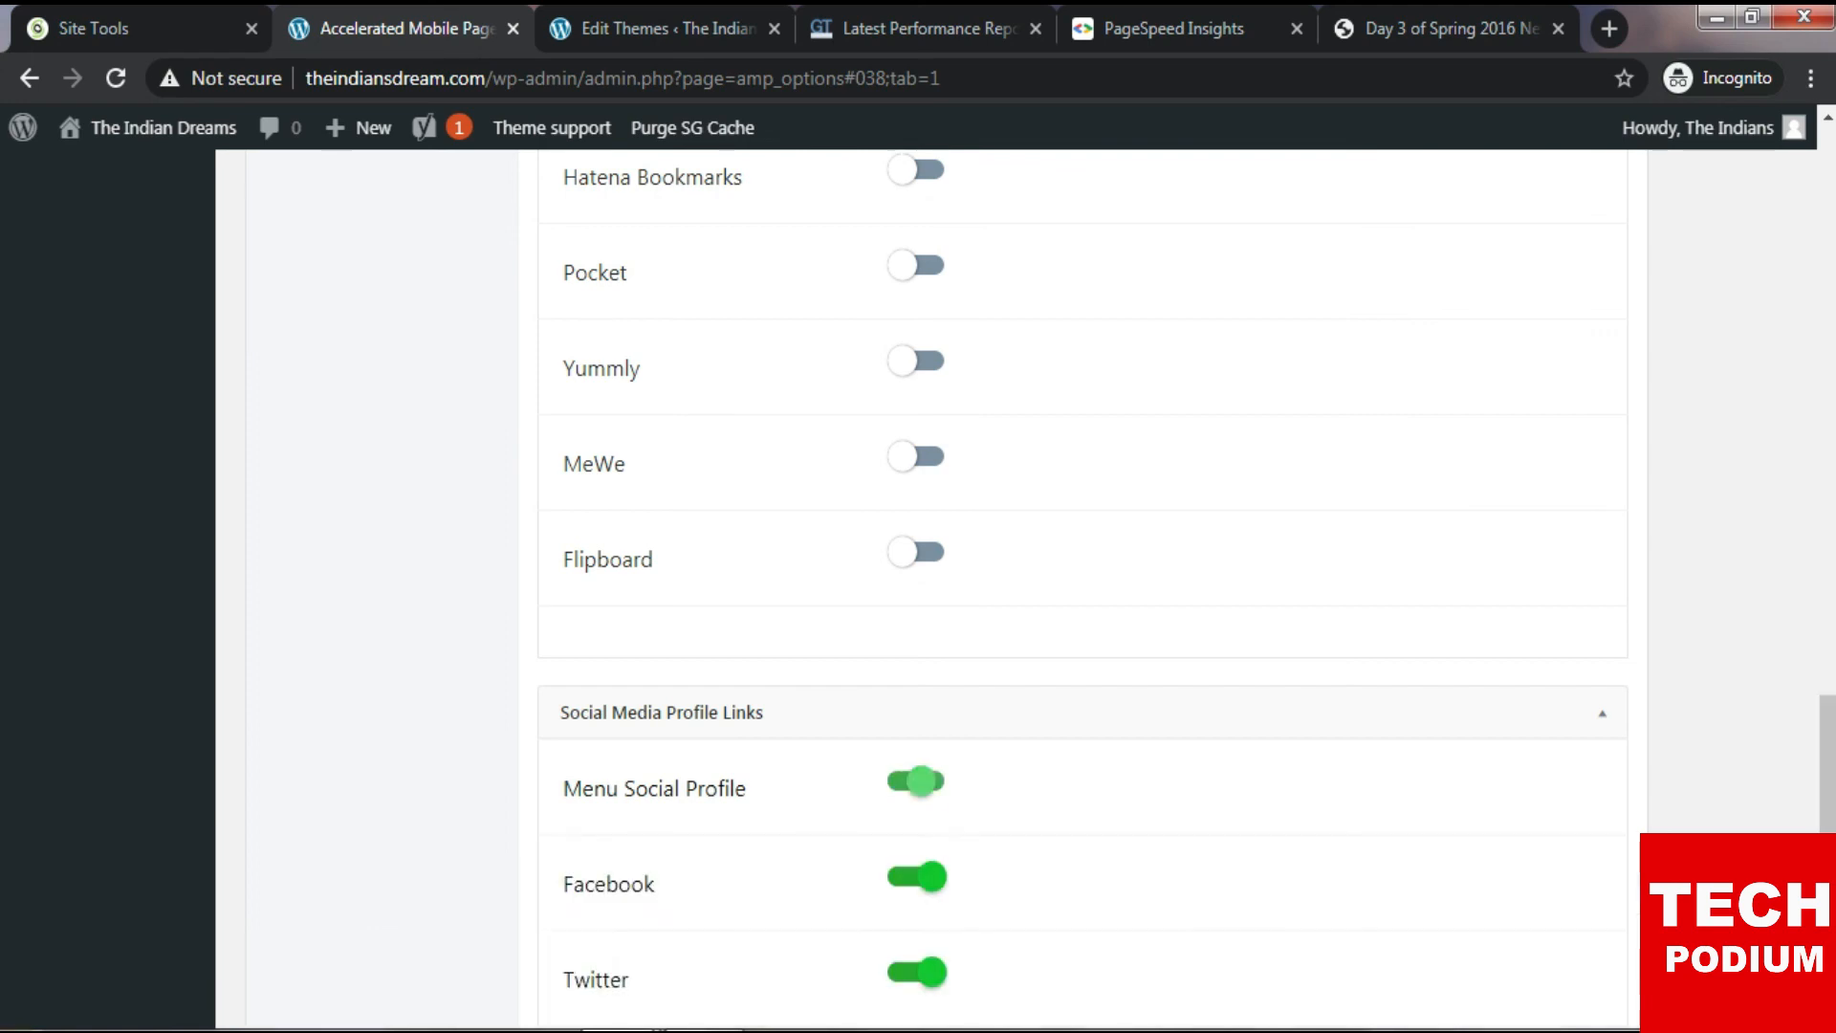
scroll(915, 782, "down", 3)
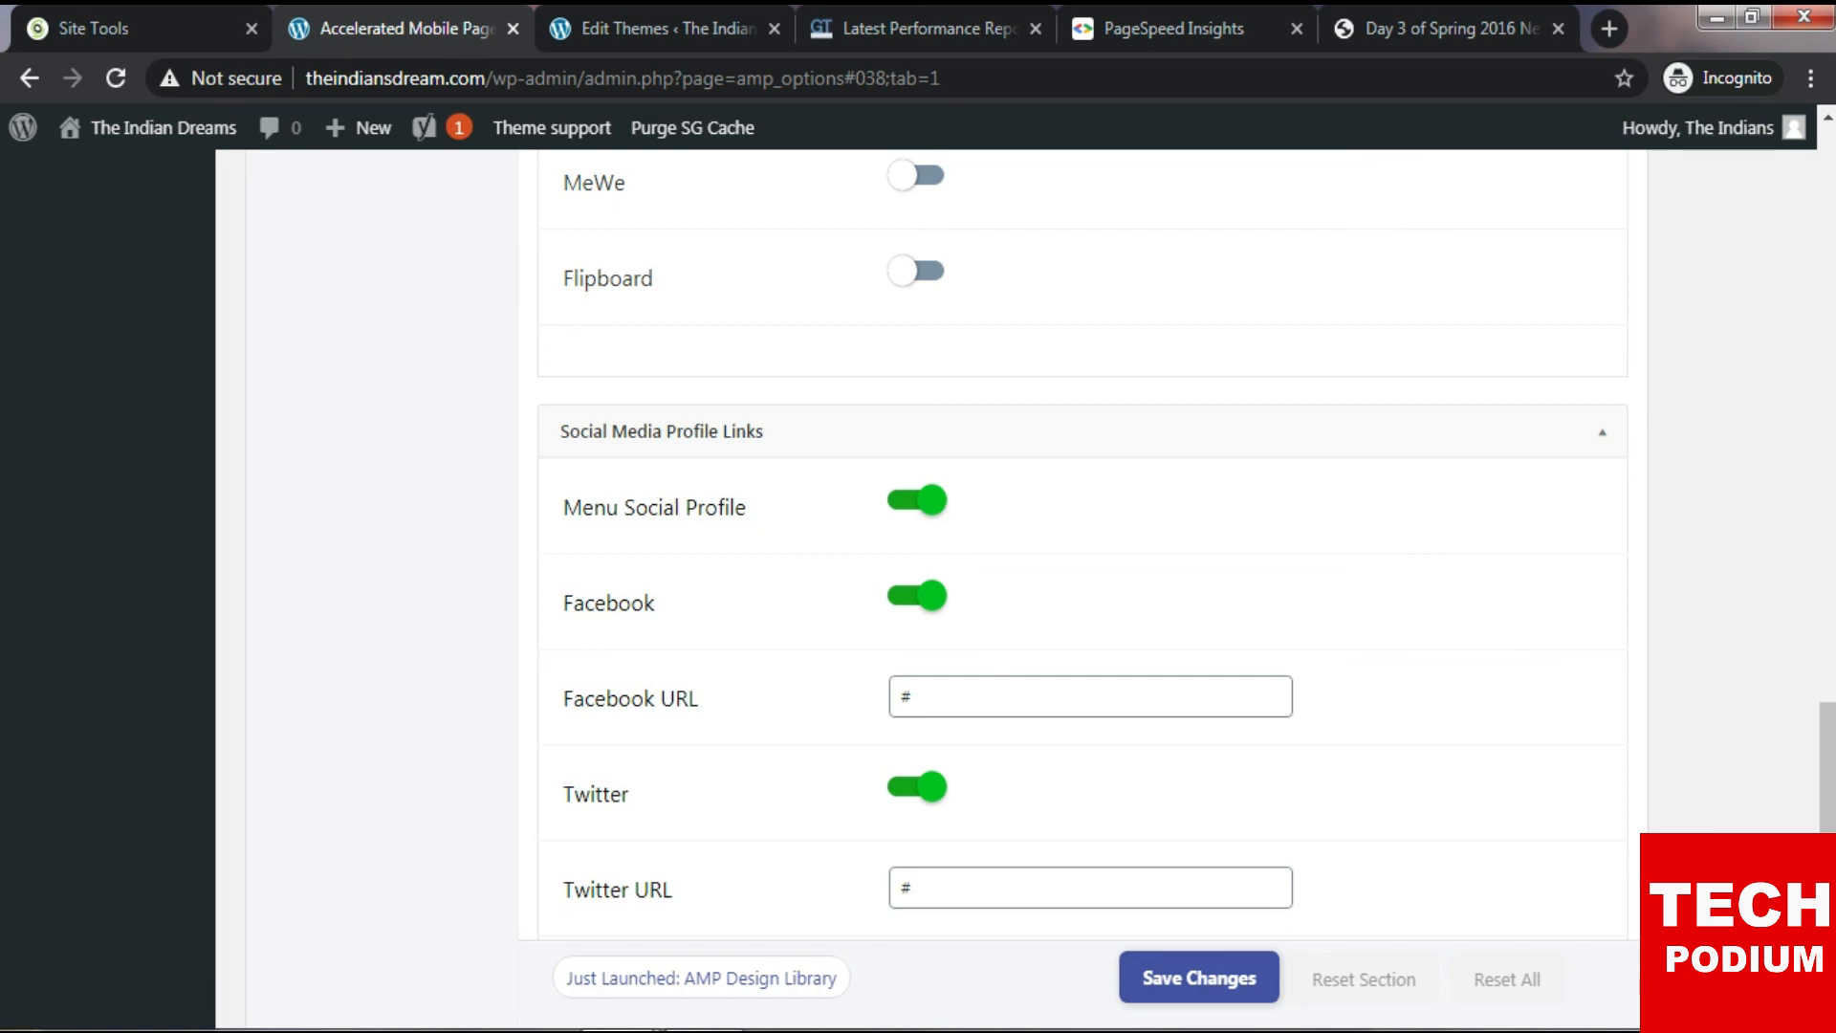
Turn off Menu Social Profile under Social Media Profile Links and save the changes.
left_click(917, 500)
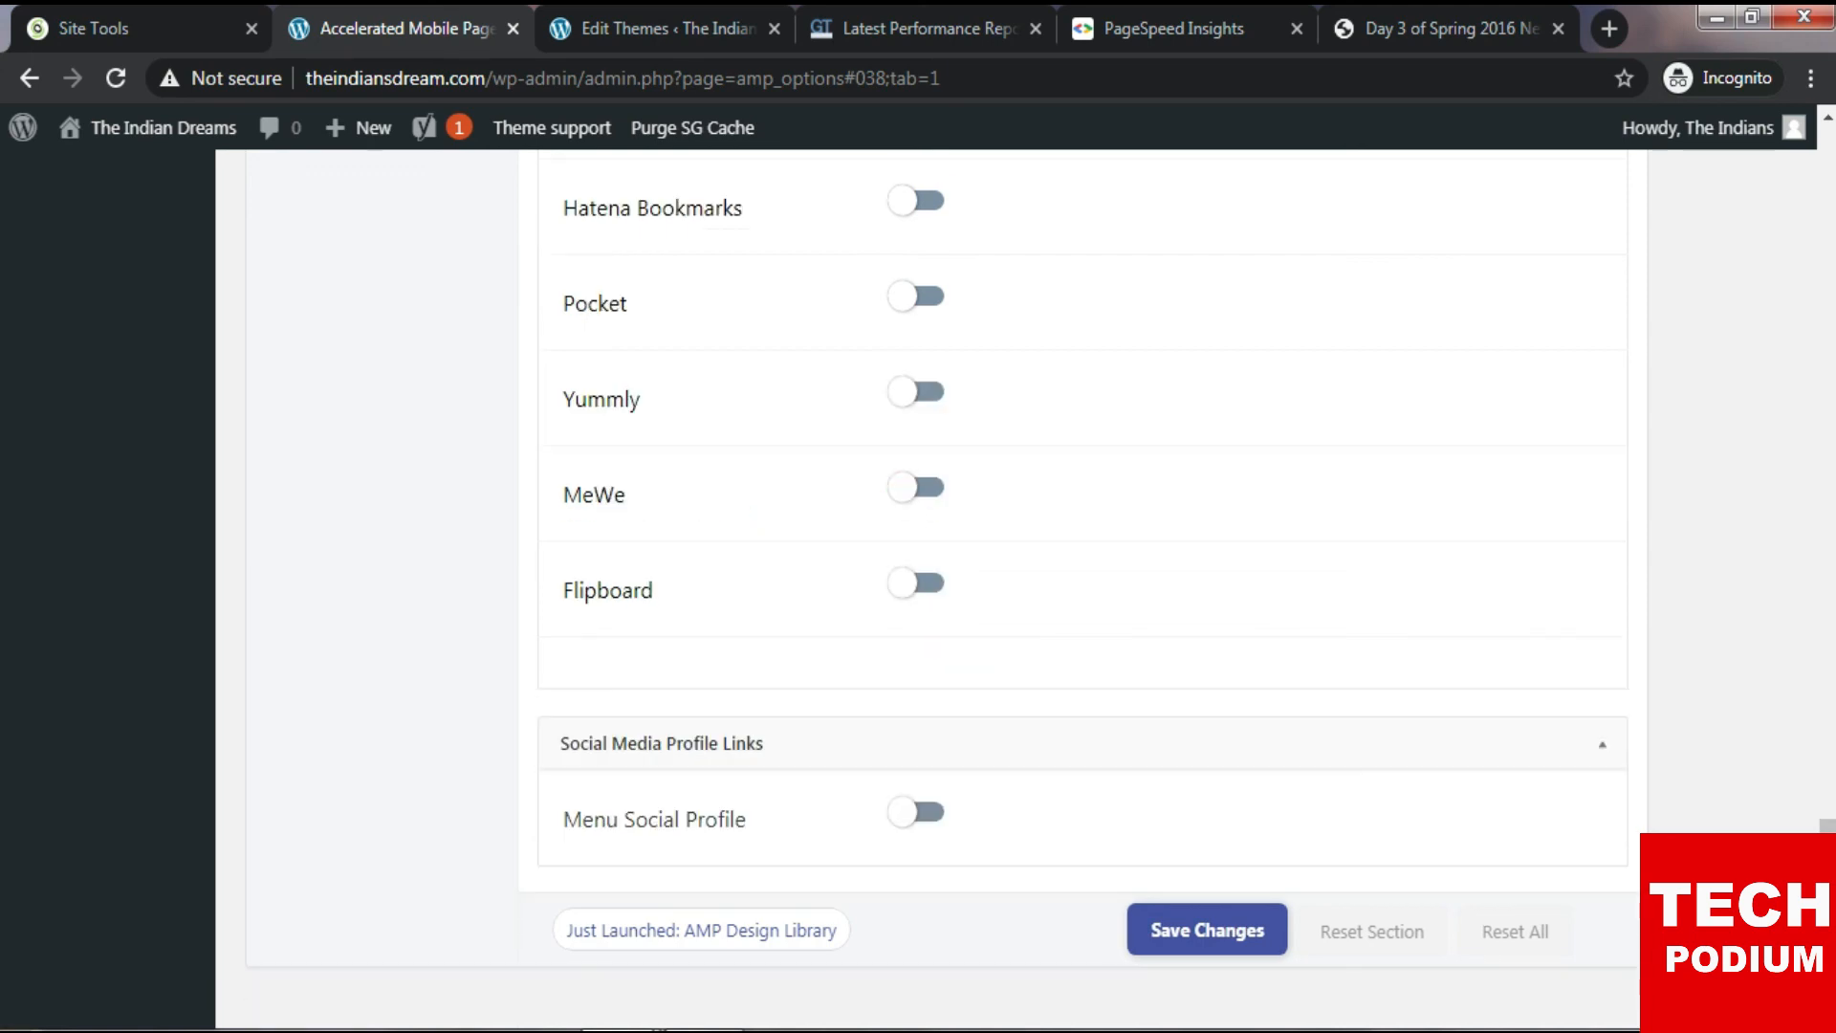
left_click(916, 812)
scroll(1081, 574, "down", 3)
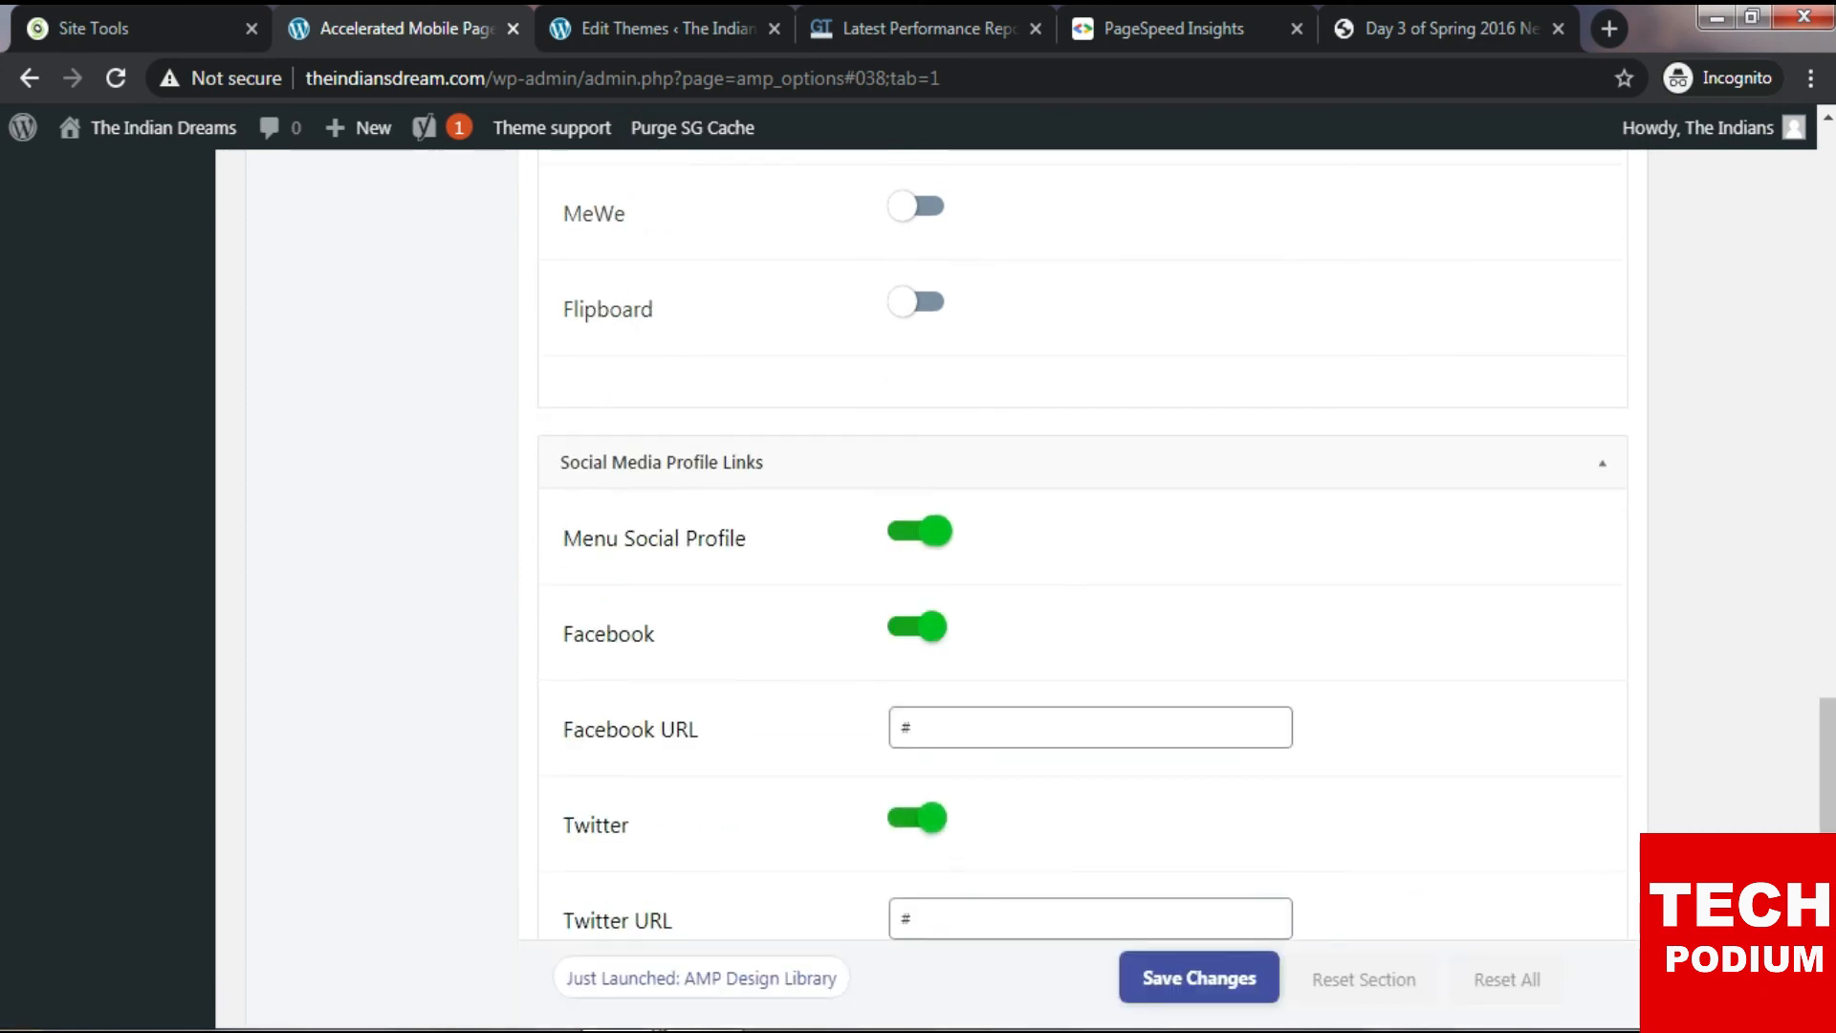
left_click(918, 530)
scroll(1081, 545, "up", 7)
scroll(1081, 545, "down", 6)
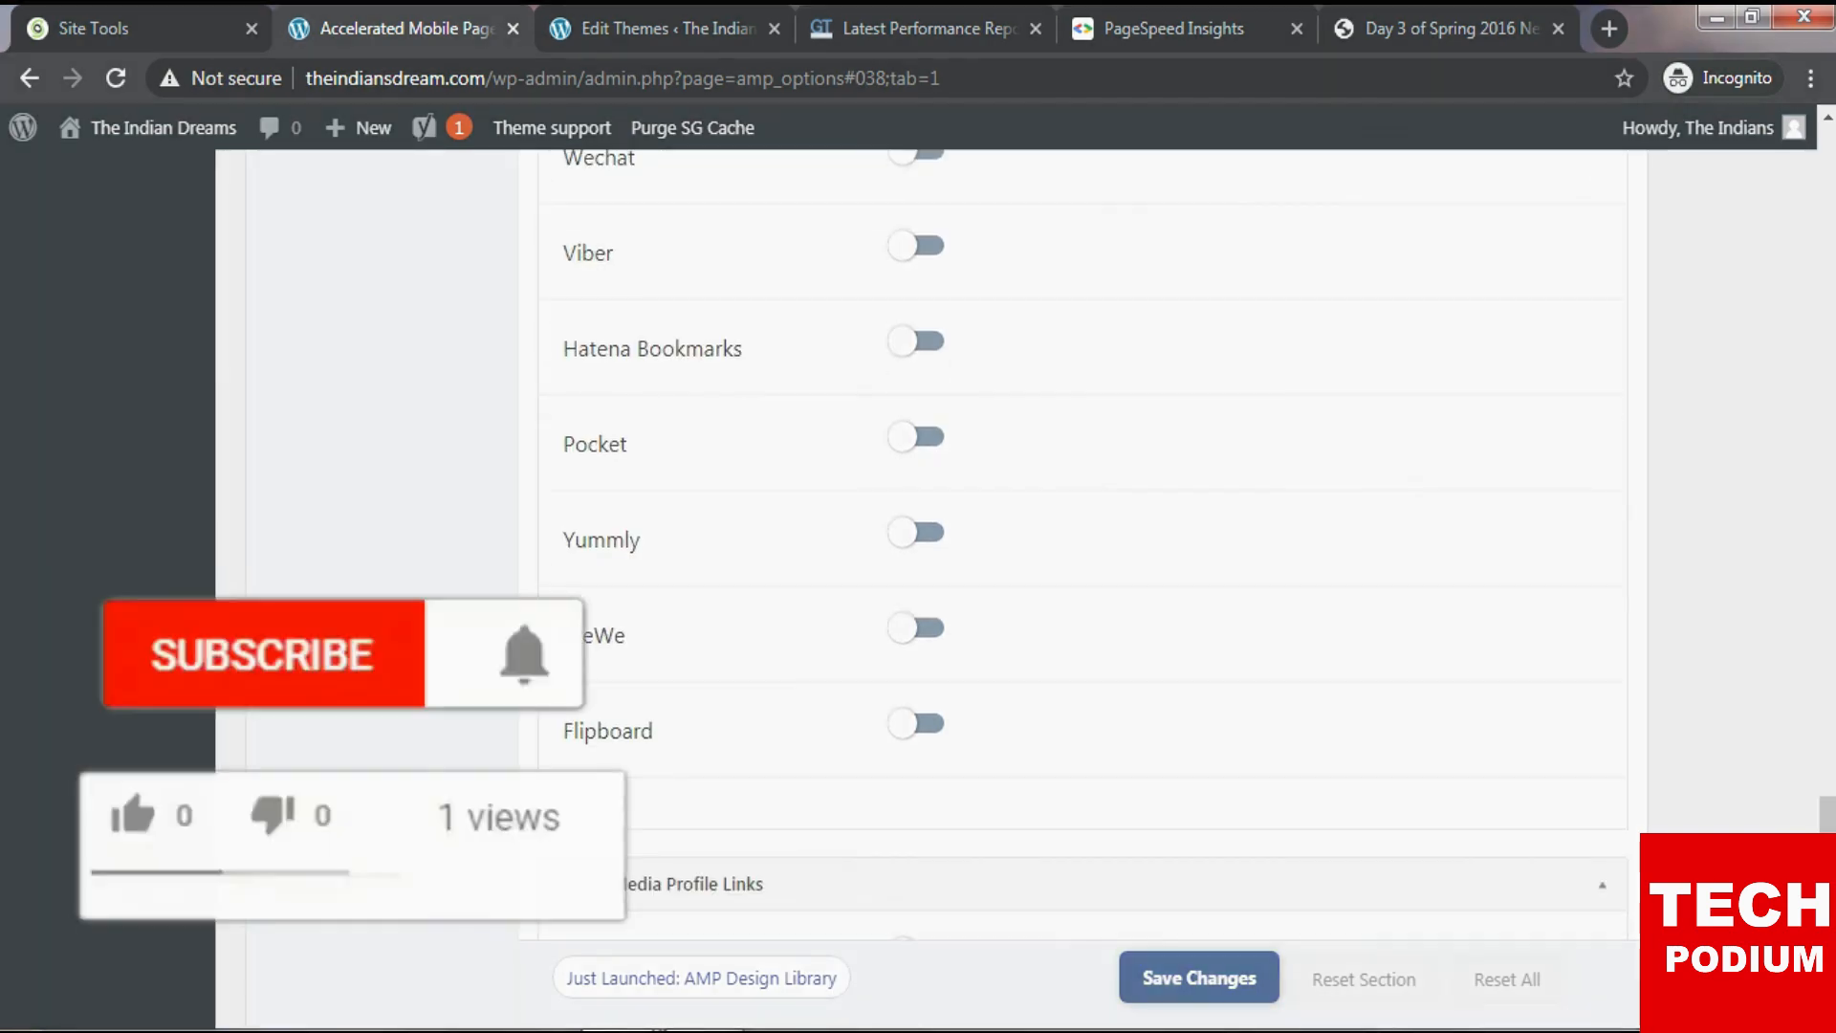
left_click(1199, 977)
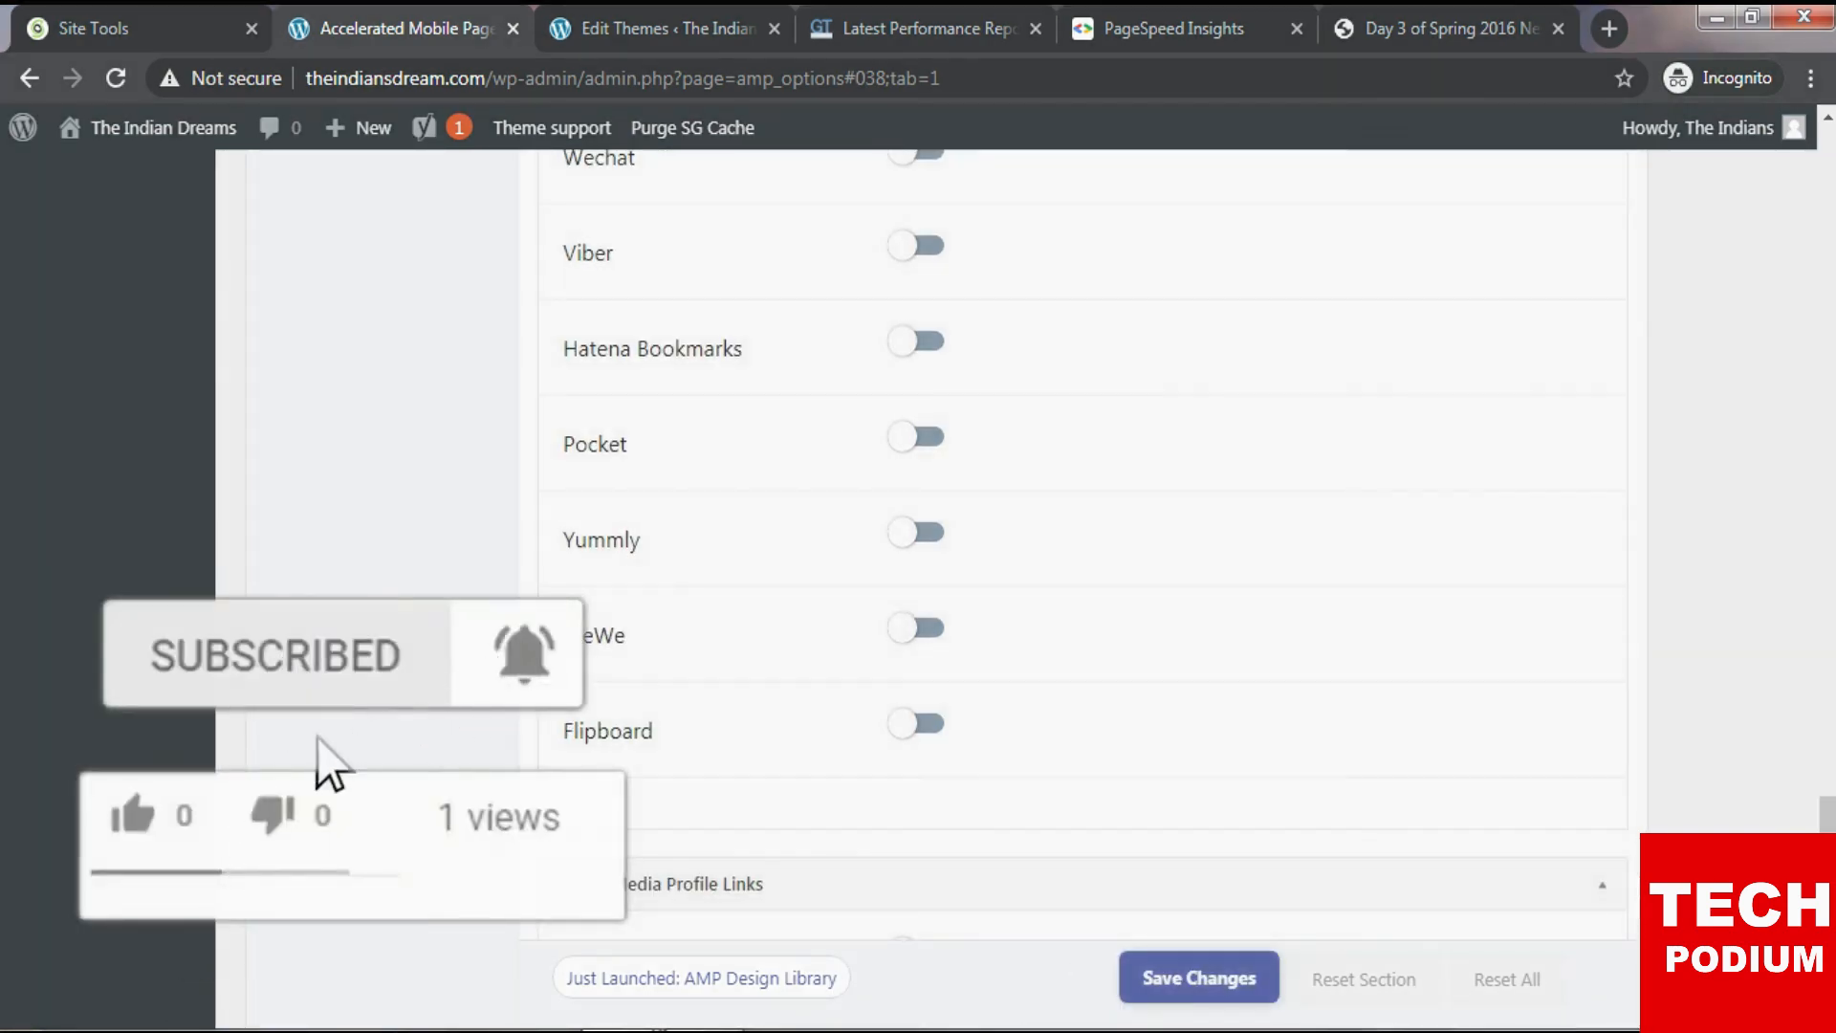
Test the Facebook share link in the AMP article's sticky bar and close the Facebook page it opens.
left_click(1387, 28)
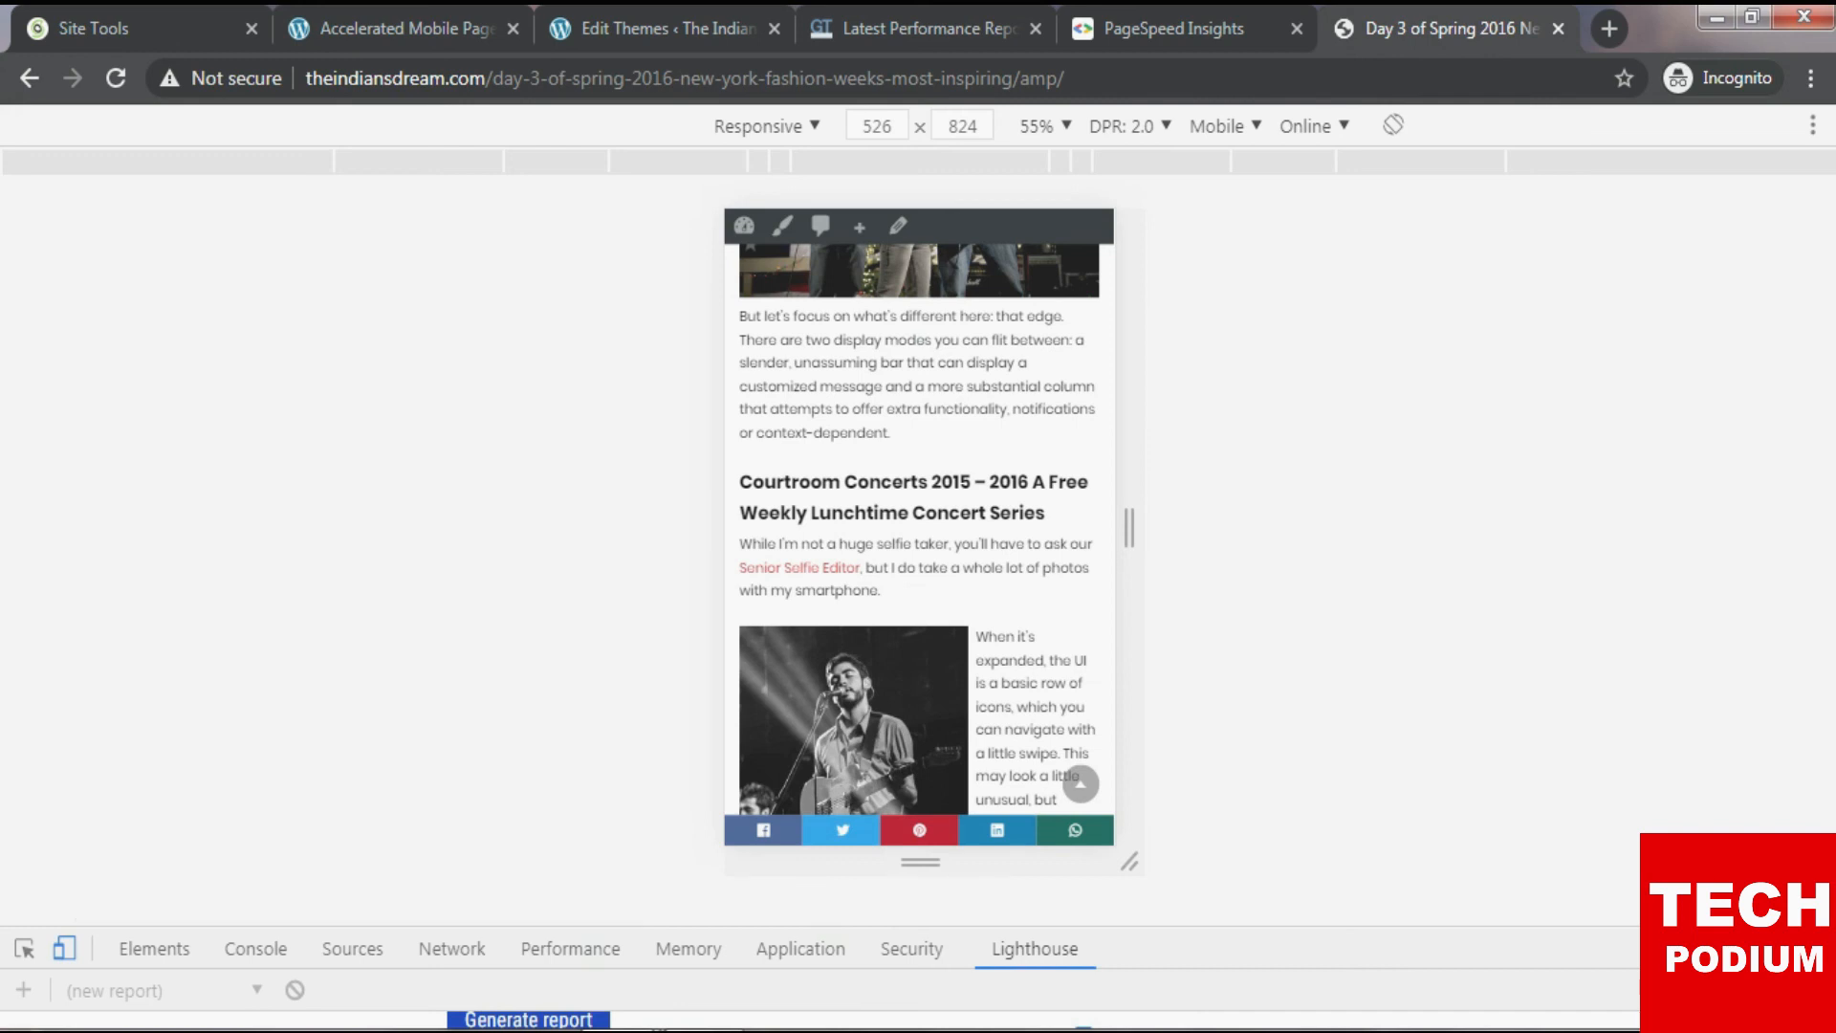
left_click(763, 830)
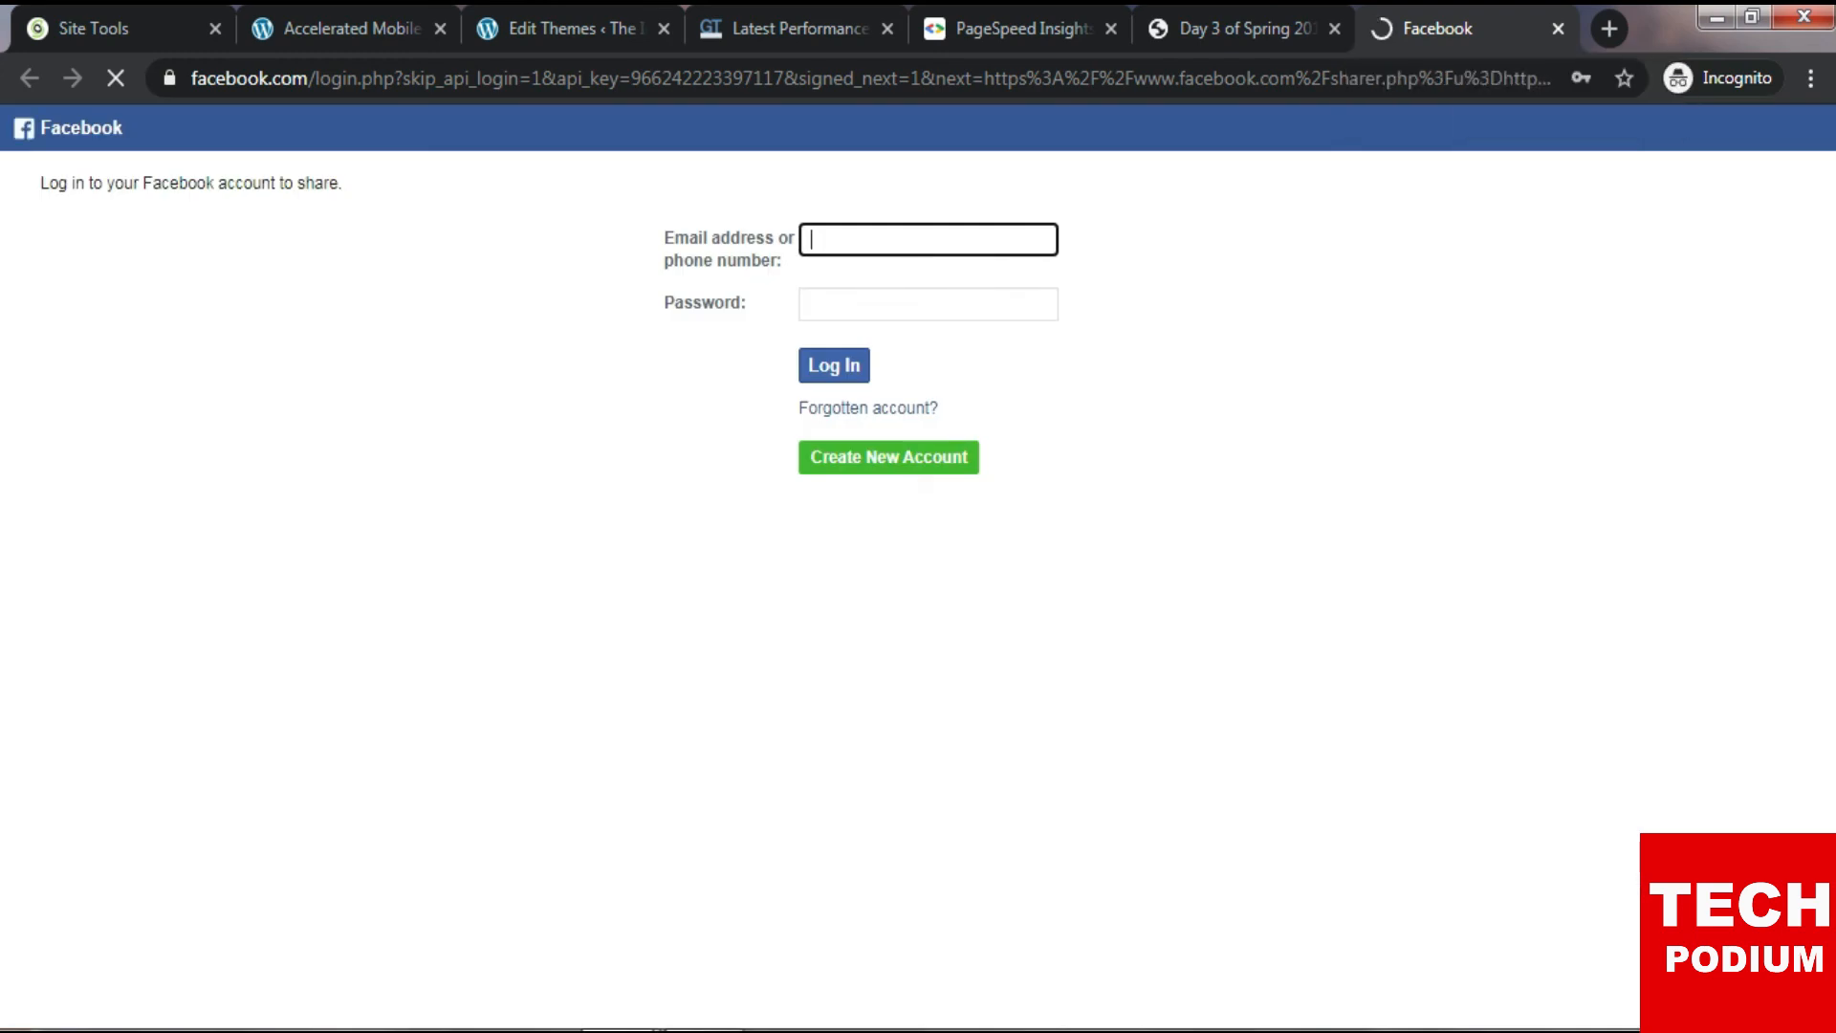
left_click(1558, 29)
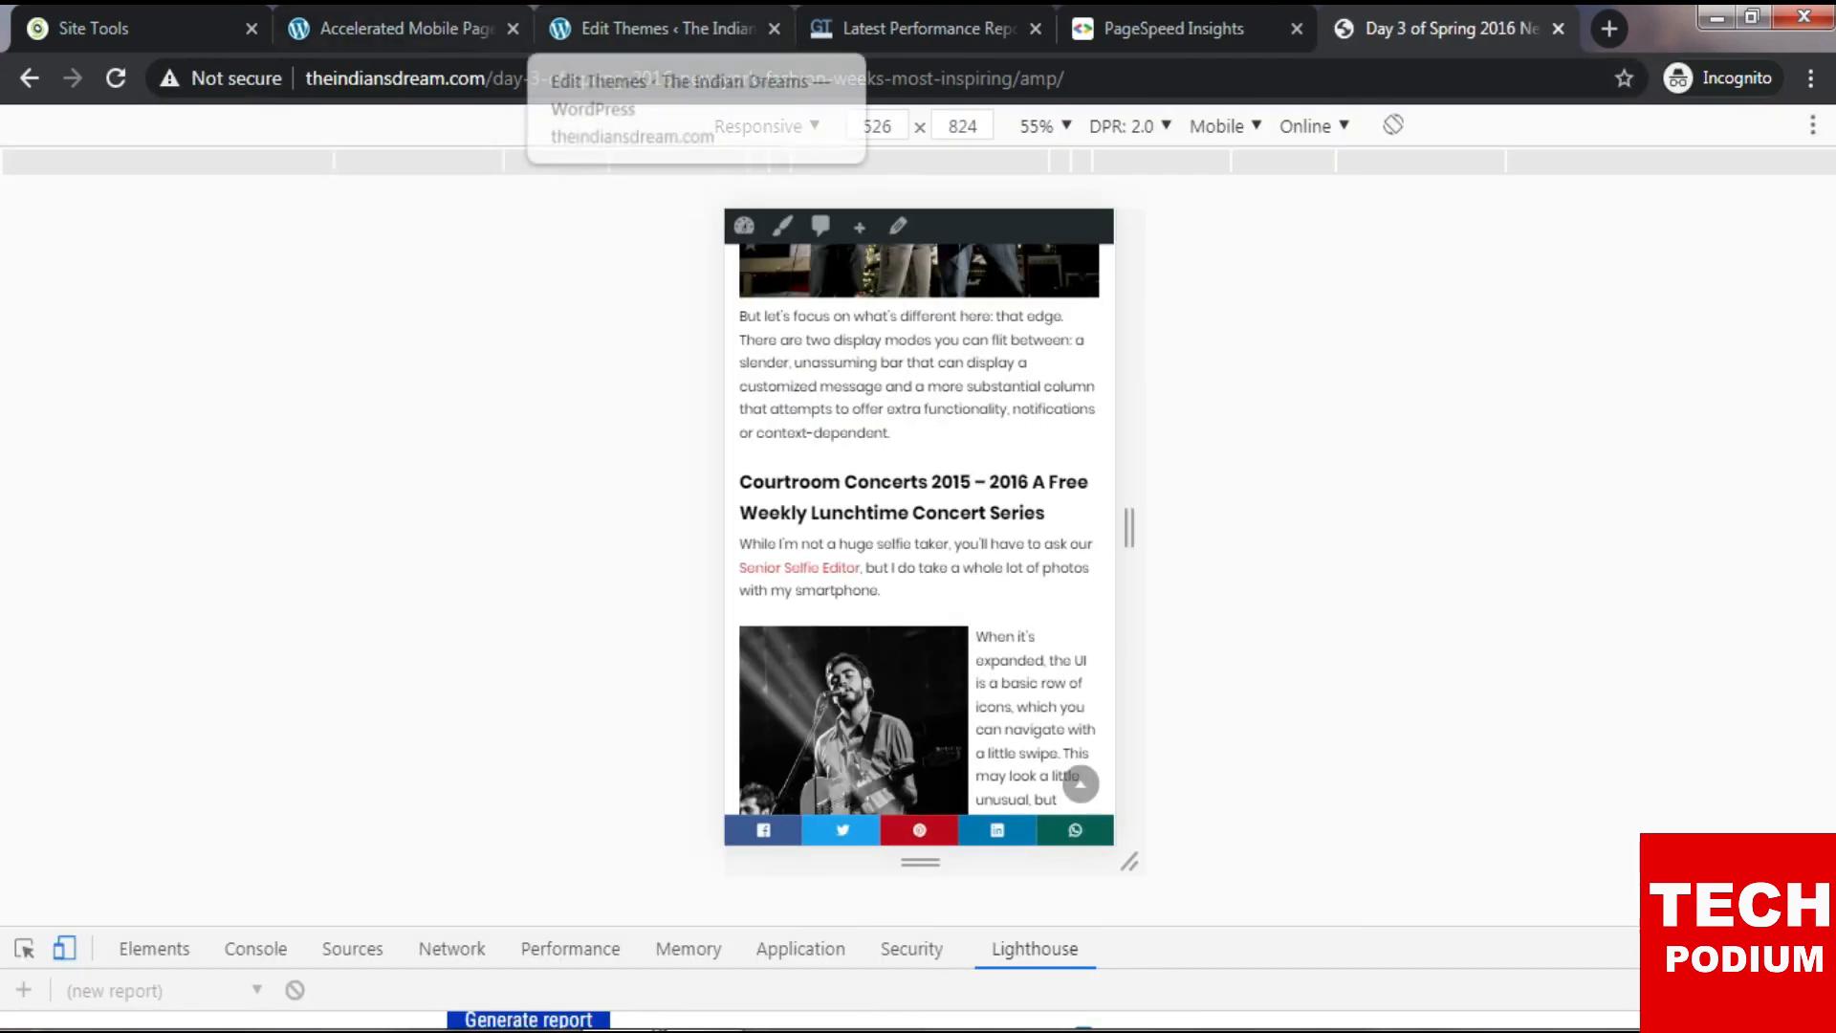
Turn on Menu Social Profile in the AMP settings and review the Facebook, Twitter and Google URL fields.
left_click(397, 26)
scroll(1081, 536, "down", 1)
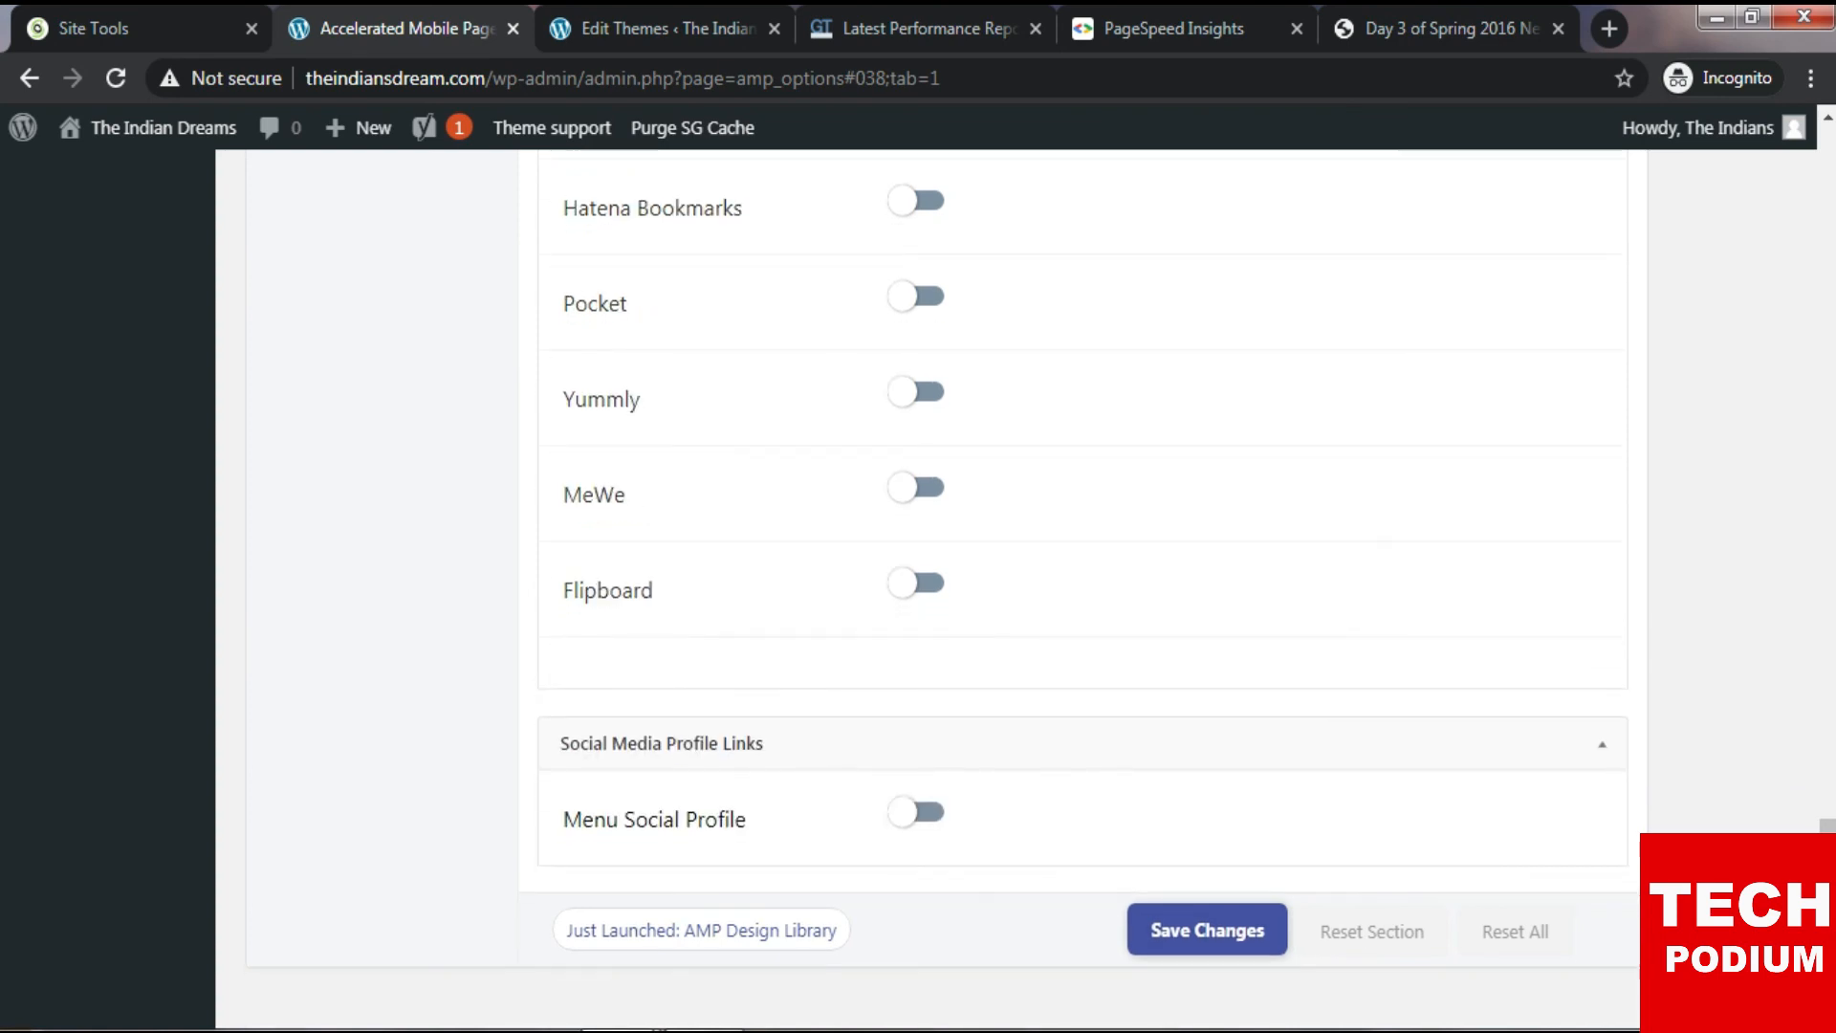
left_click(916, 812)
scroll(915, 812, "down", 4)
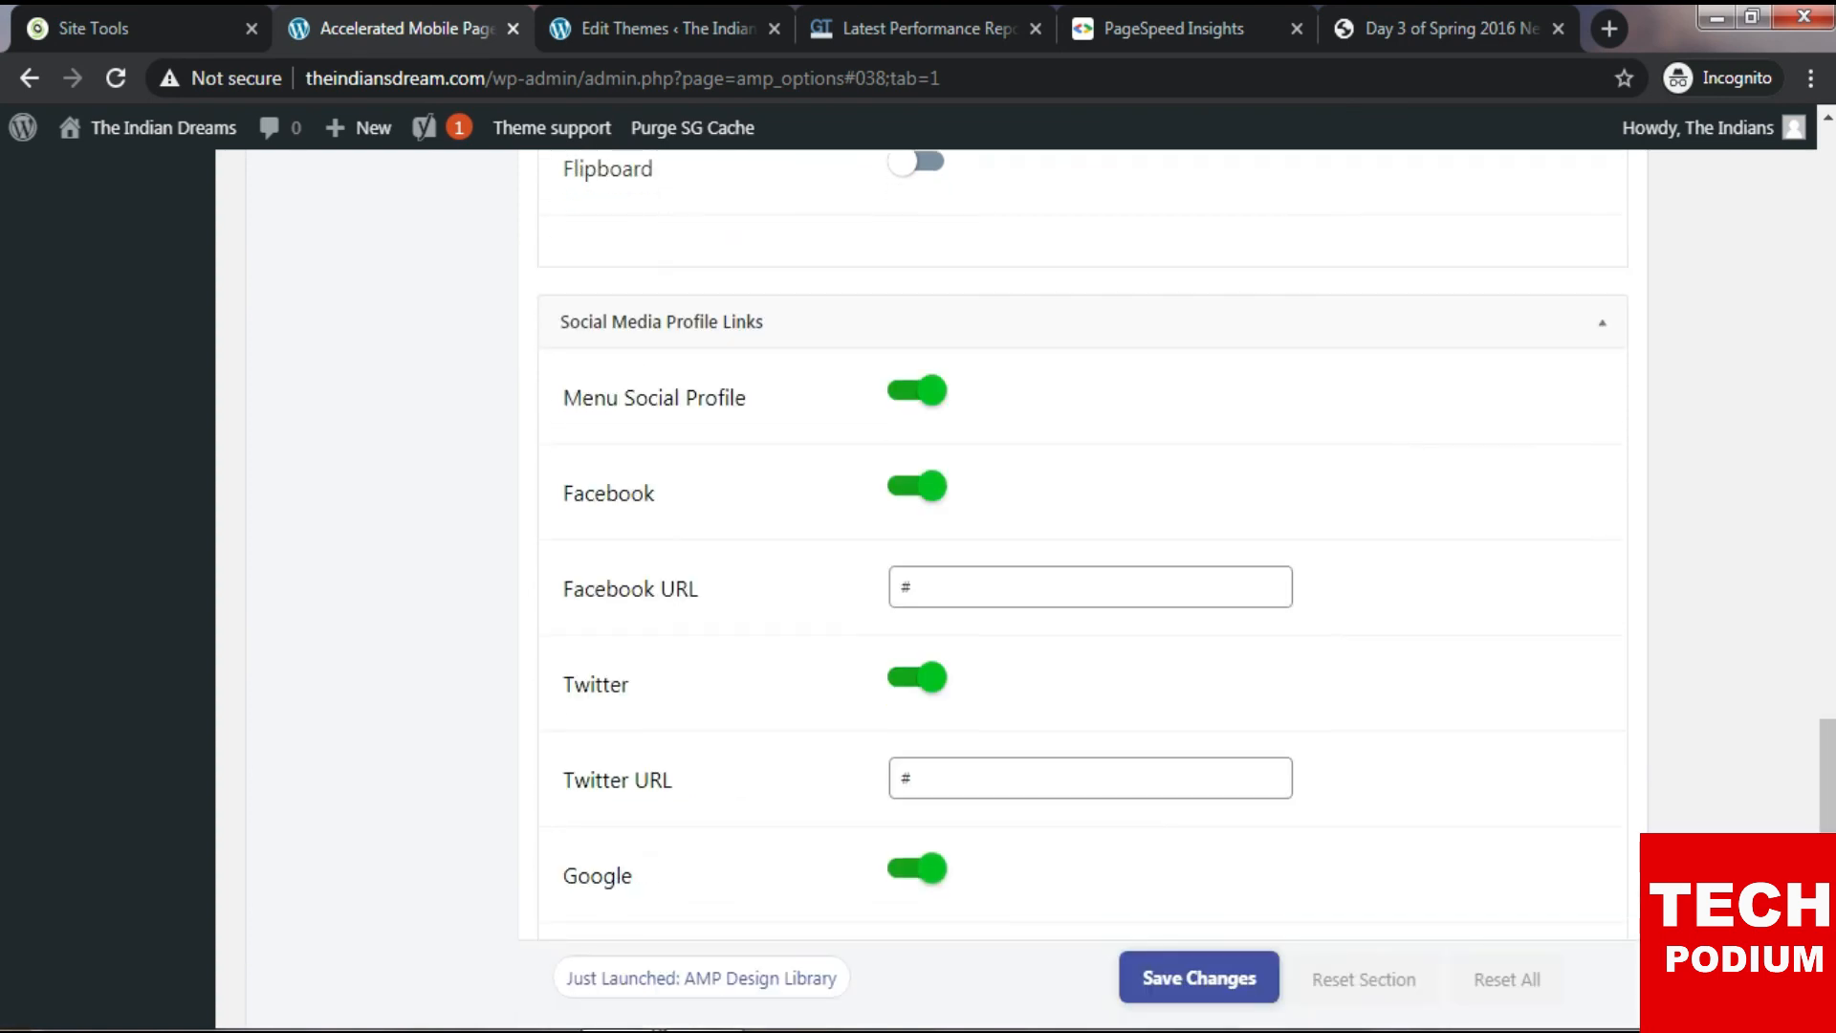
left_click(975, 586)
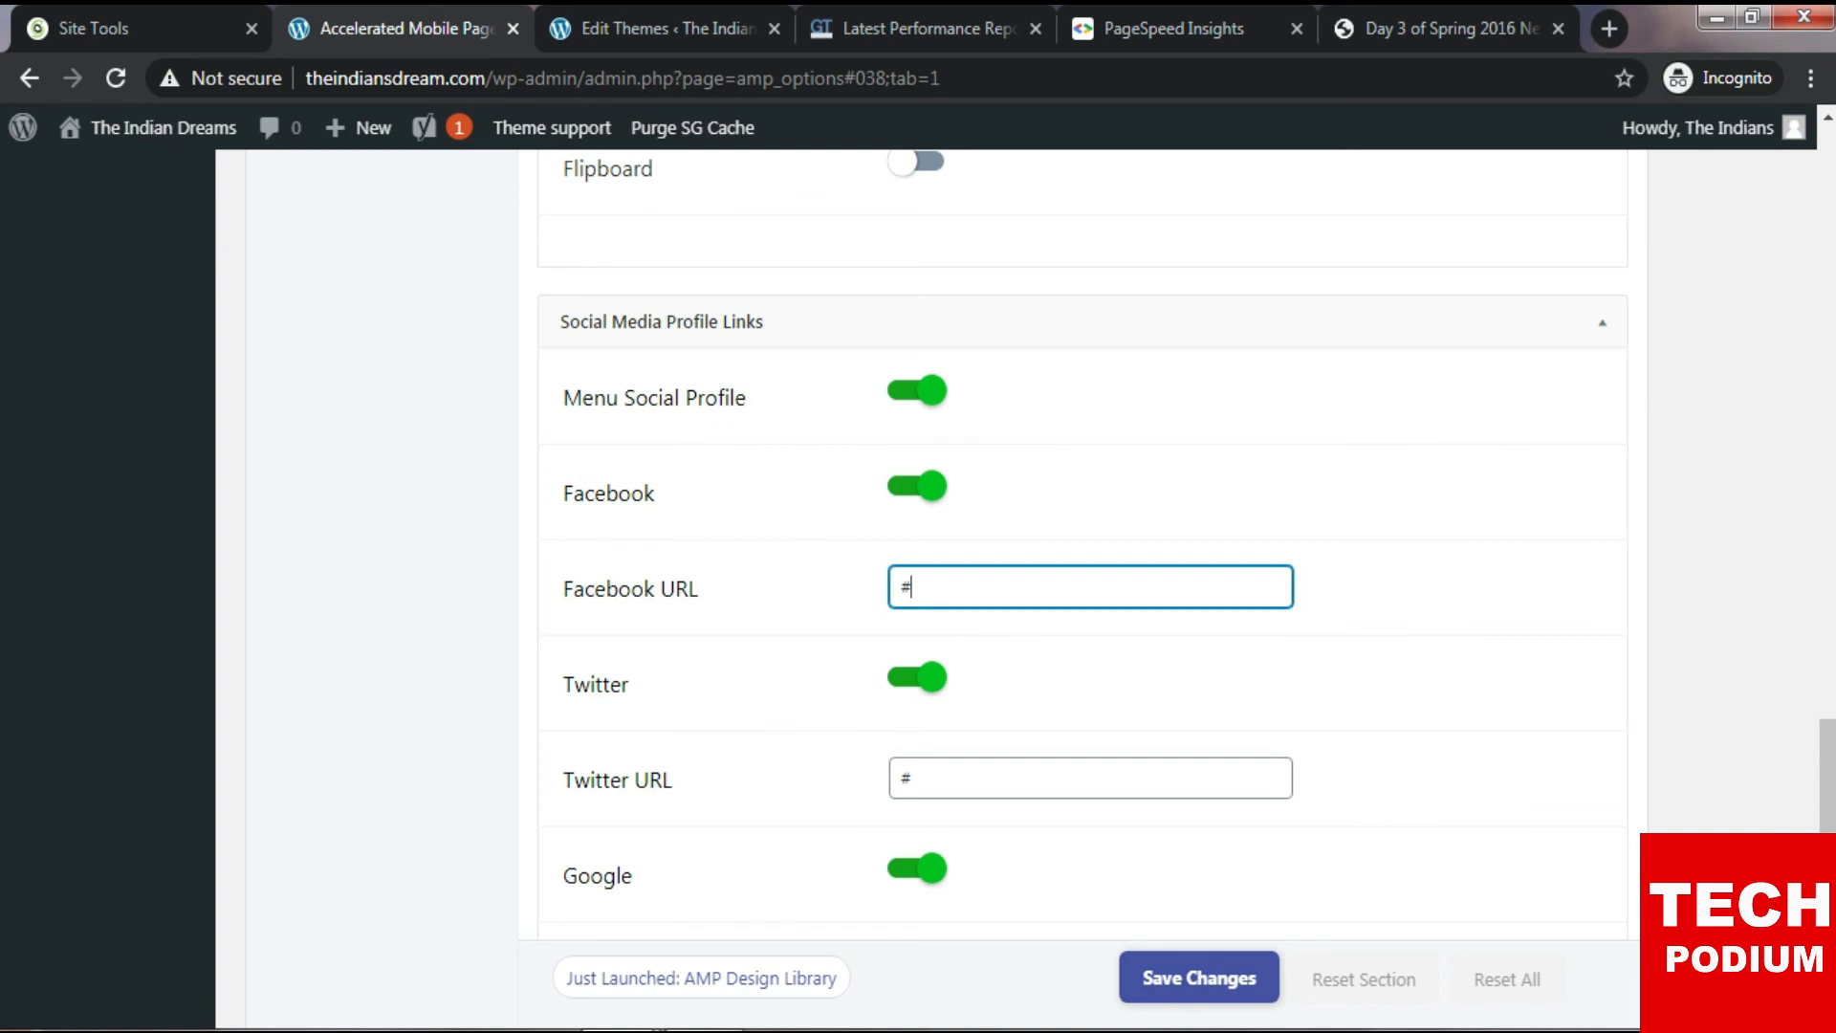
key("ctrl+a")
scroll(1080, 536, "down", 3)
key("Tab")
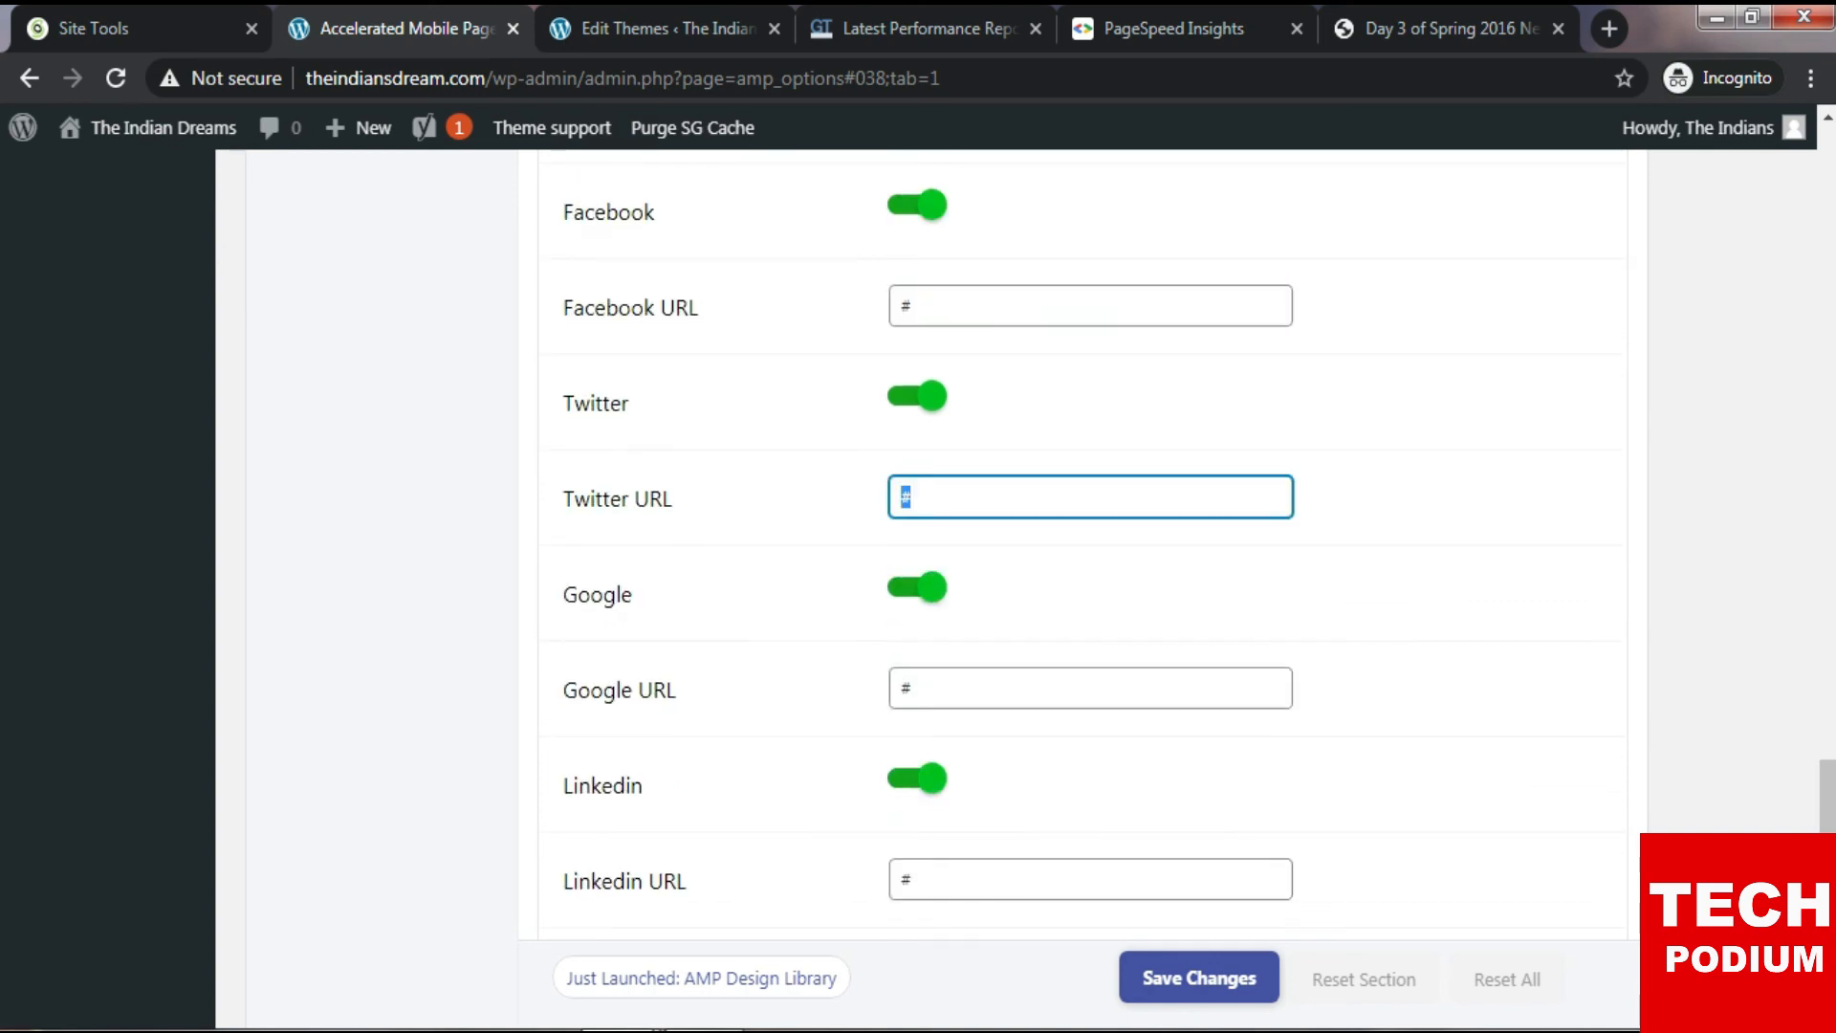
key("Tab")
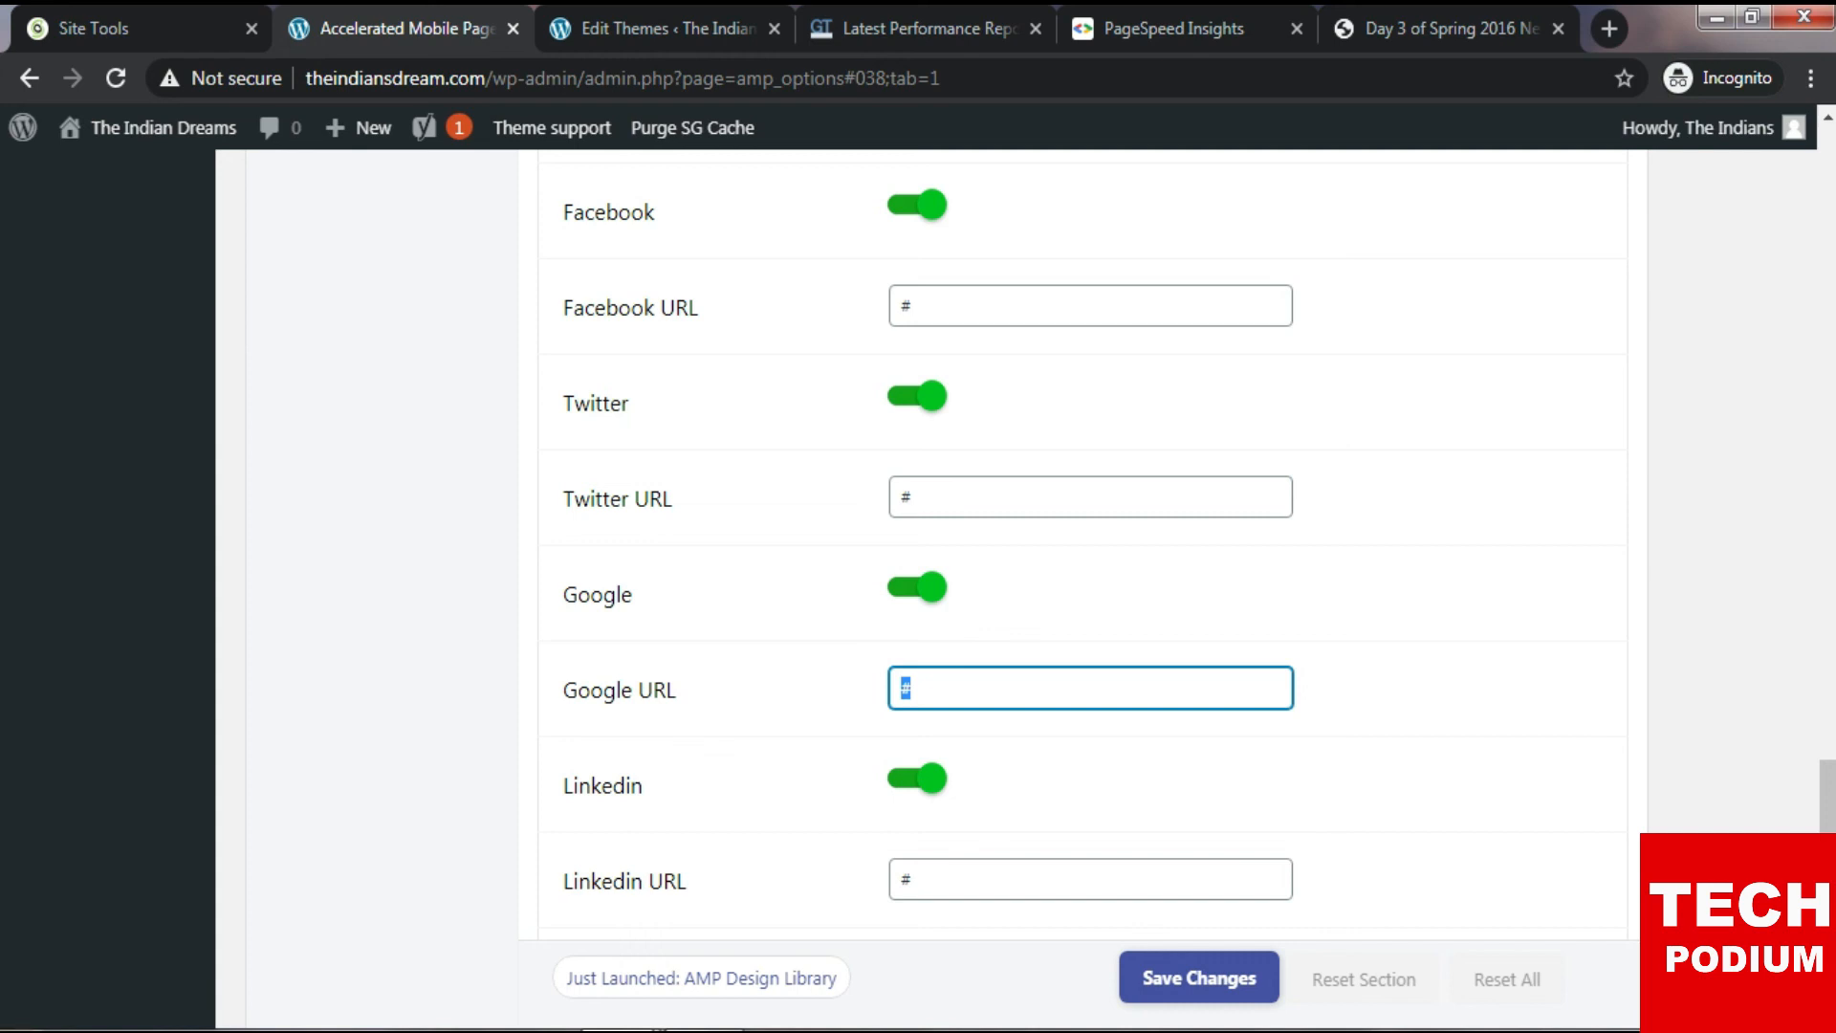
Review the remaining profile networks down to Reddit, switch Menu Social Profile back off and save the changes.
scroll(1081, 546, "down", 5)
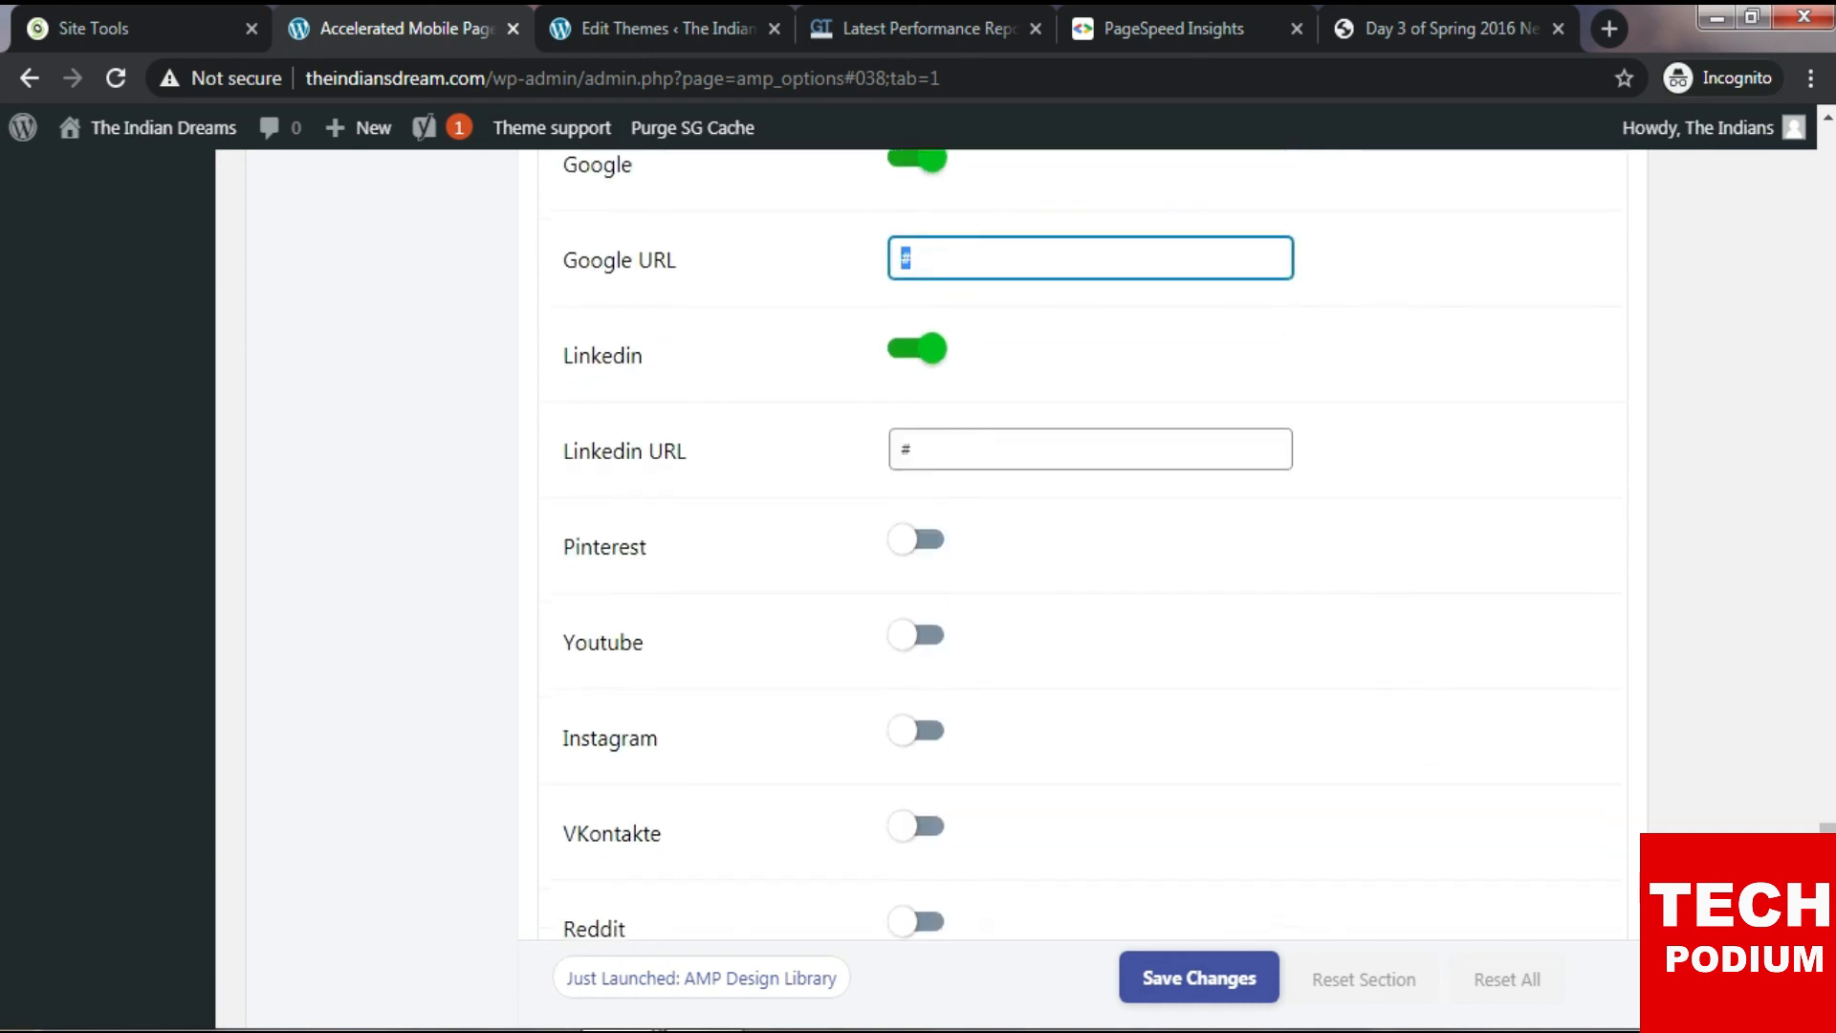
scroll(1081, 545, "up", 4)
scroll(1080, 545, "up", 4)
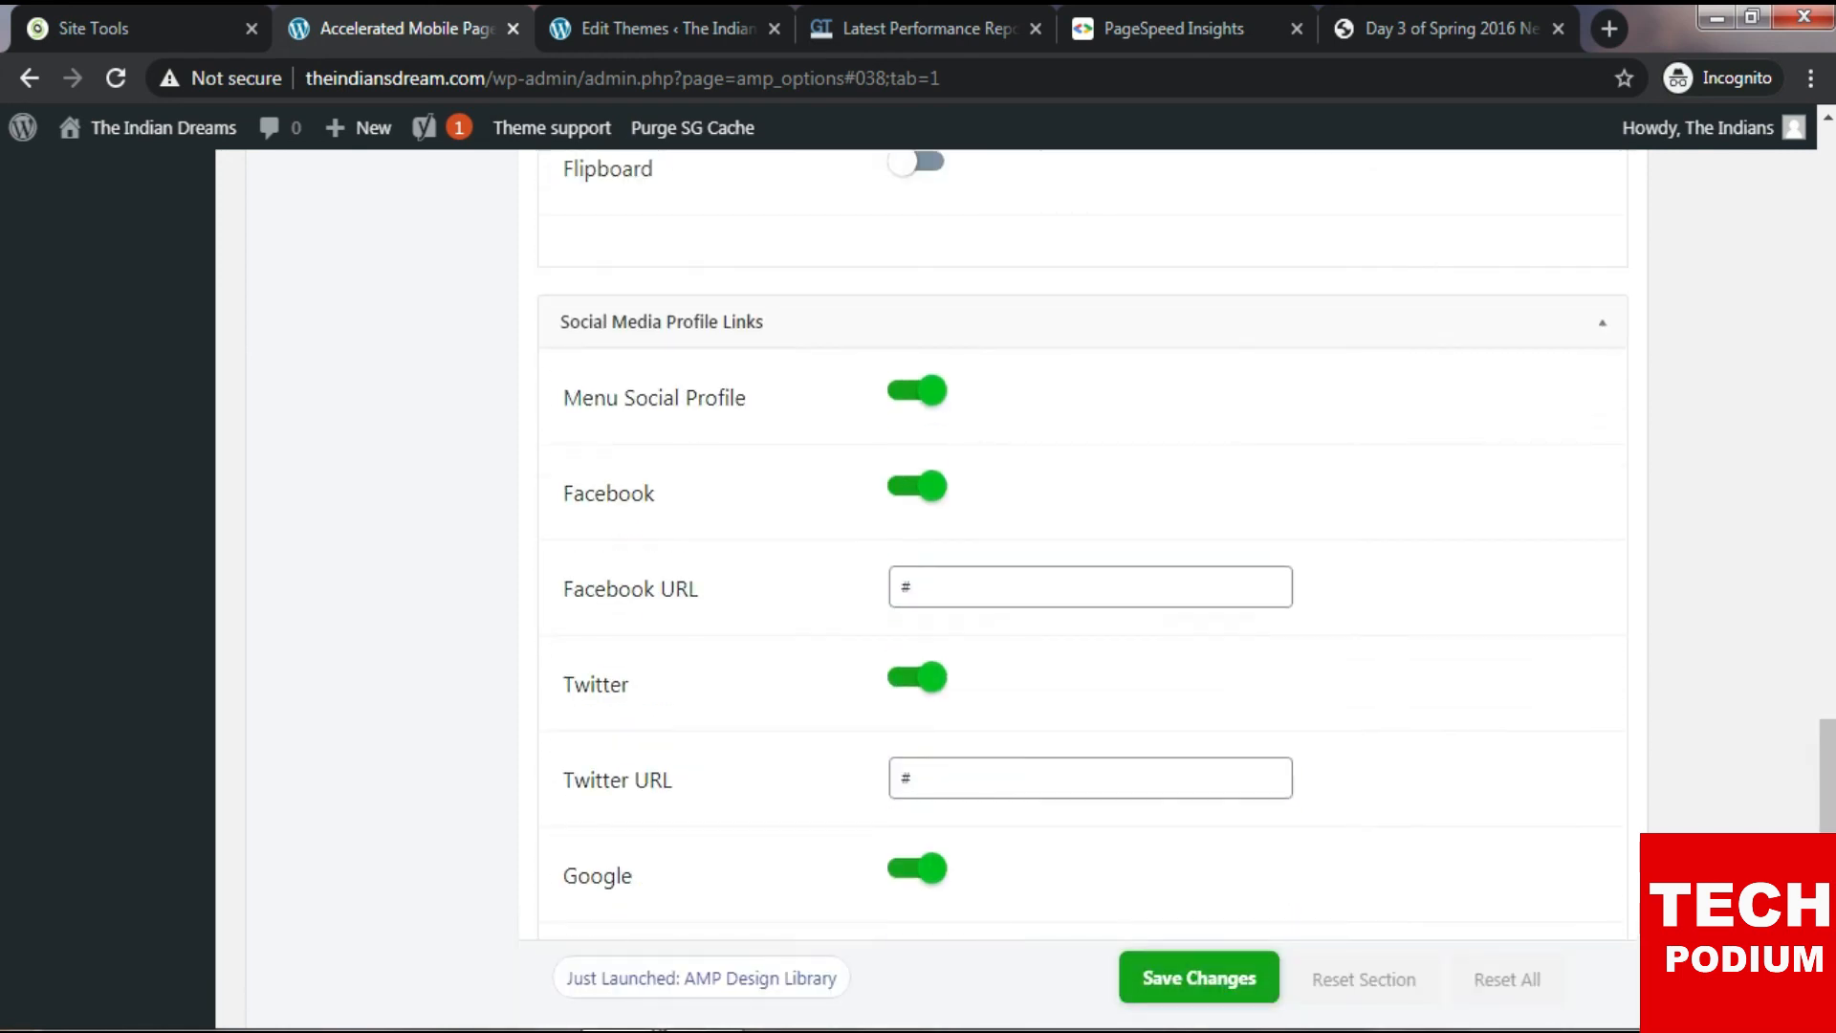
left_click(919, 390)
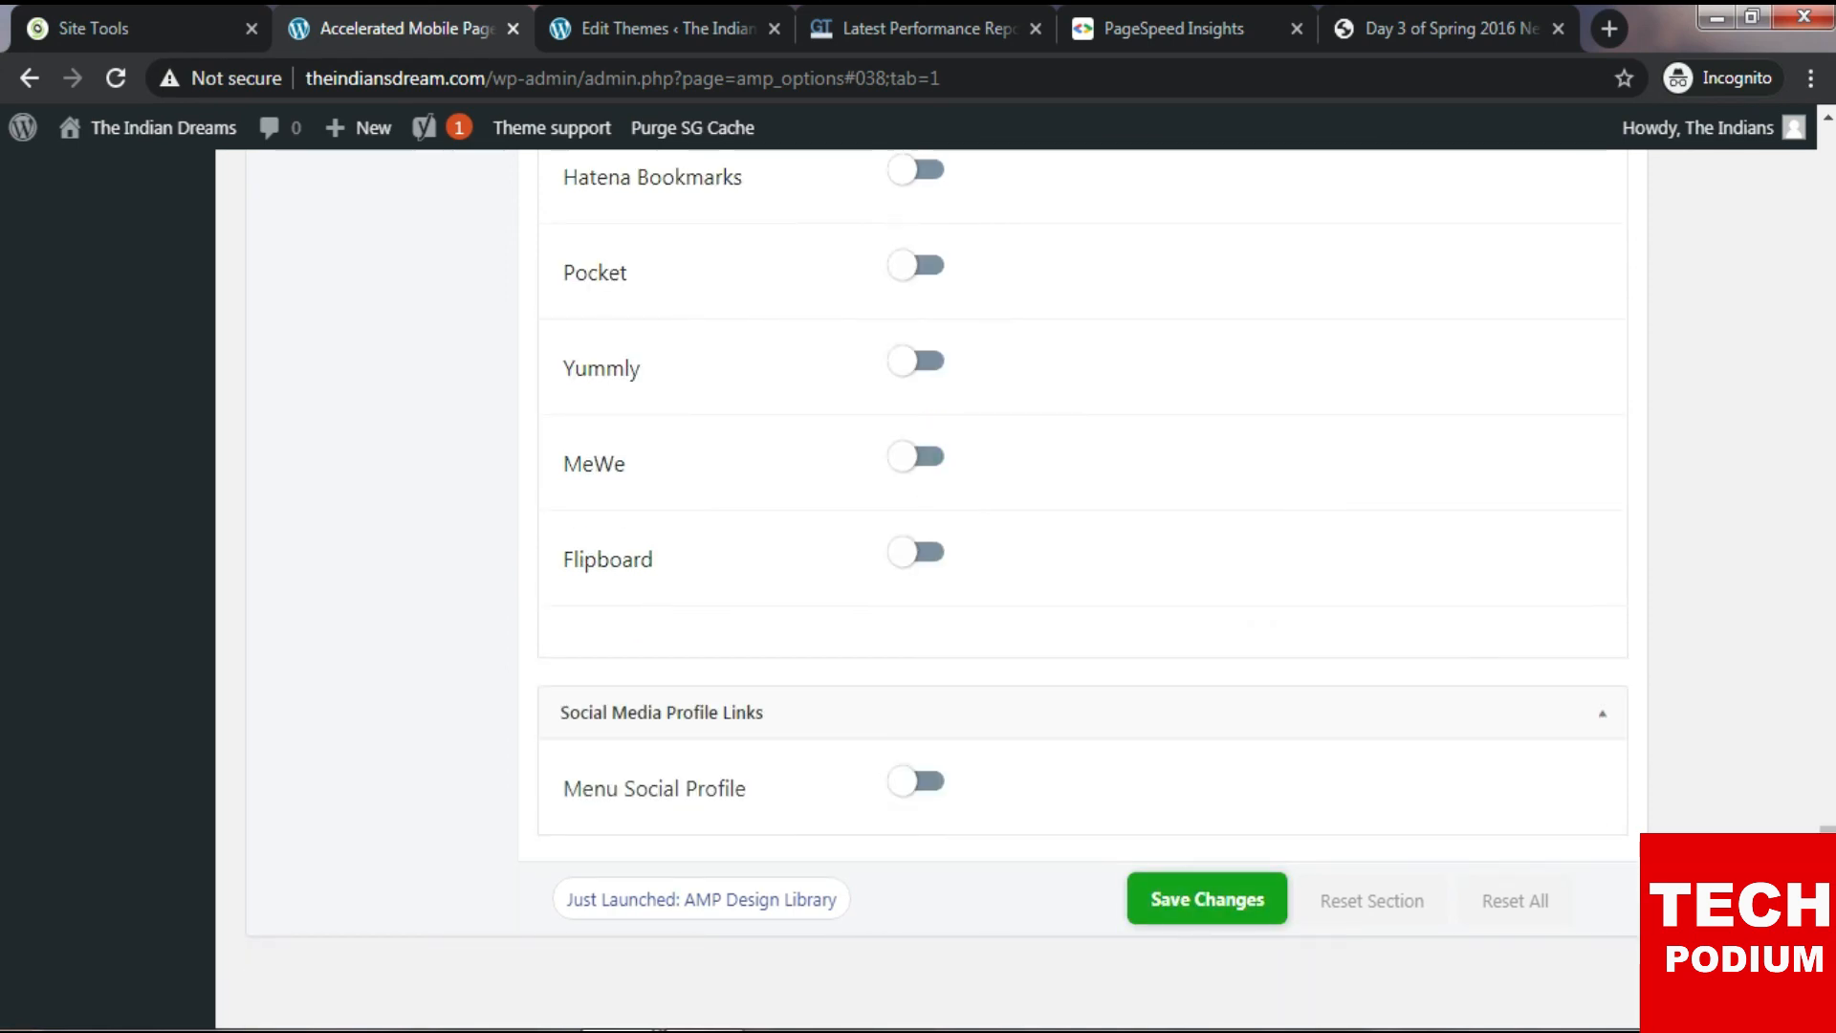
left_click(1207, 899)
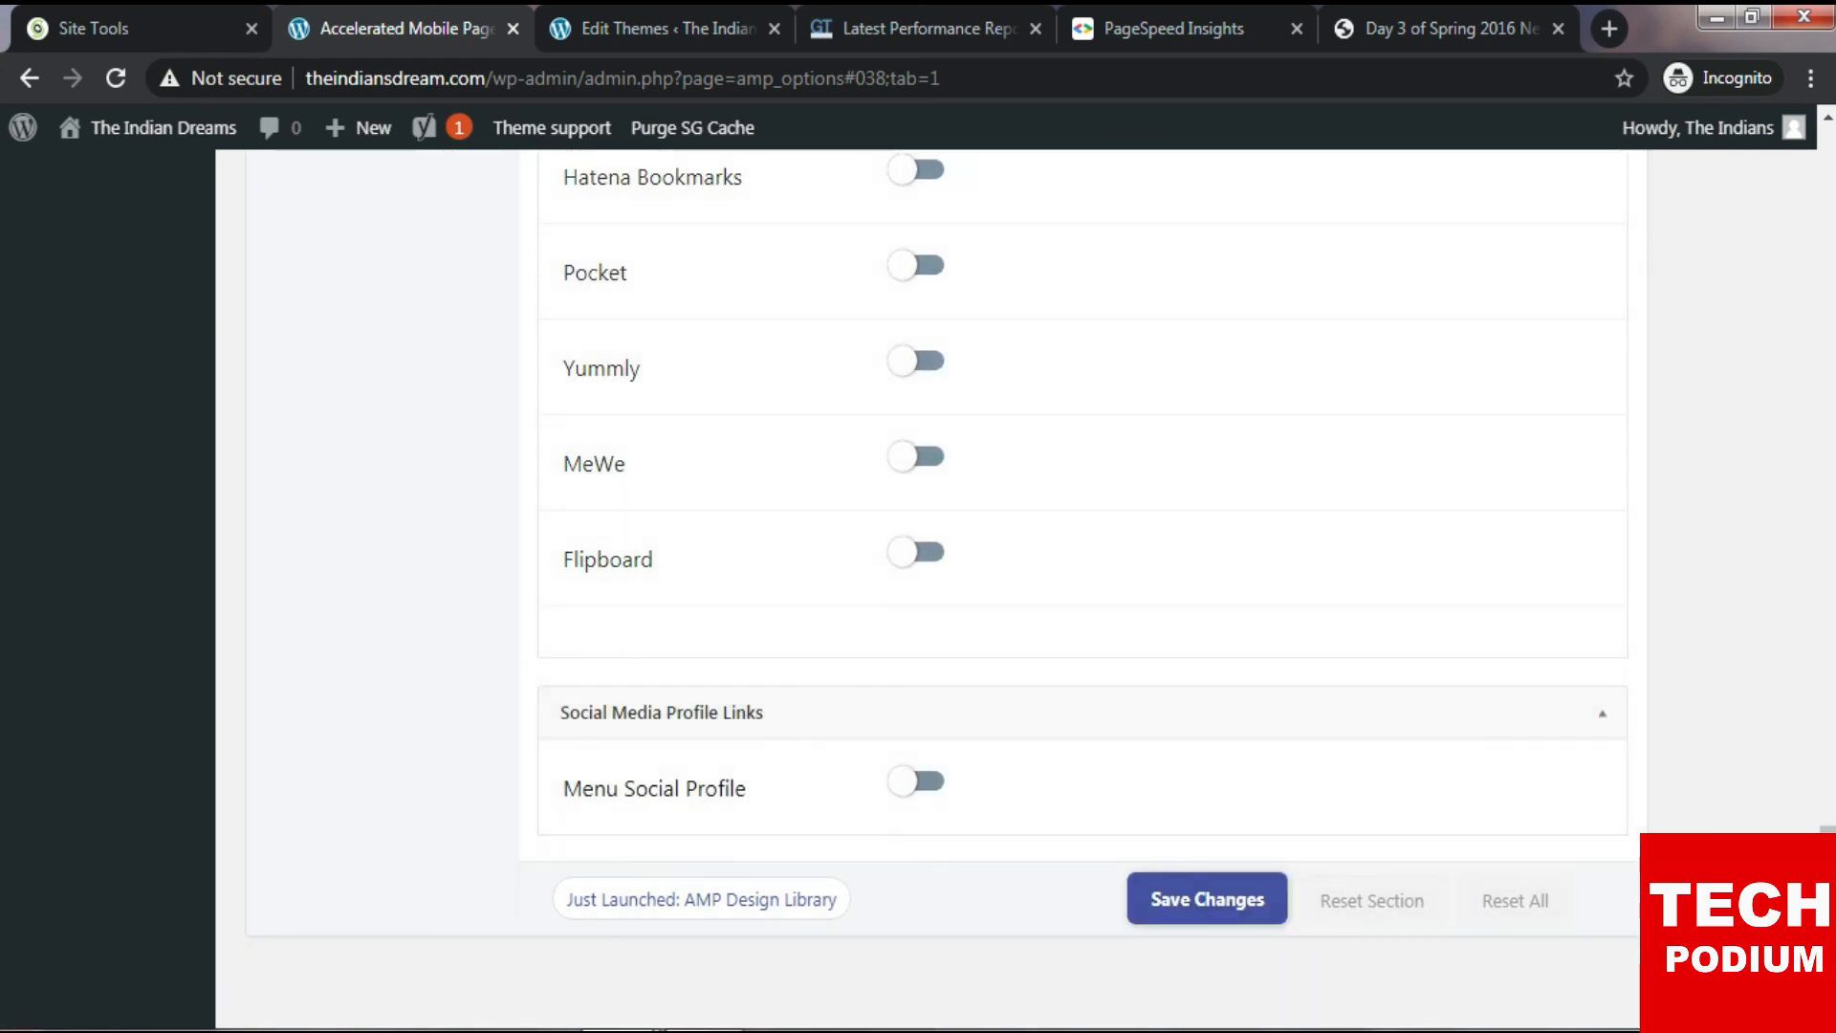
Open the AMP Date design settings and examine the Date Format choices, keeping Ago.
scroll(1081, 545, "up", 20)
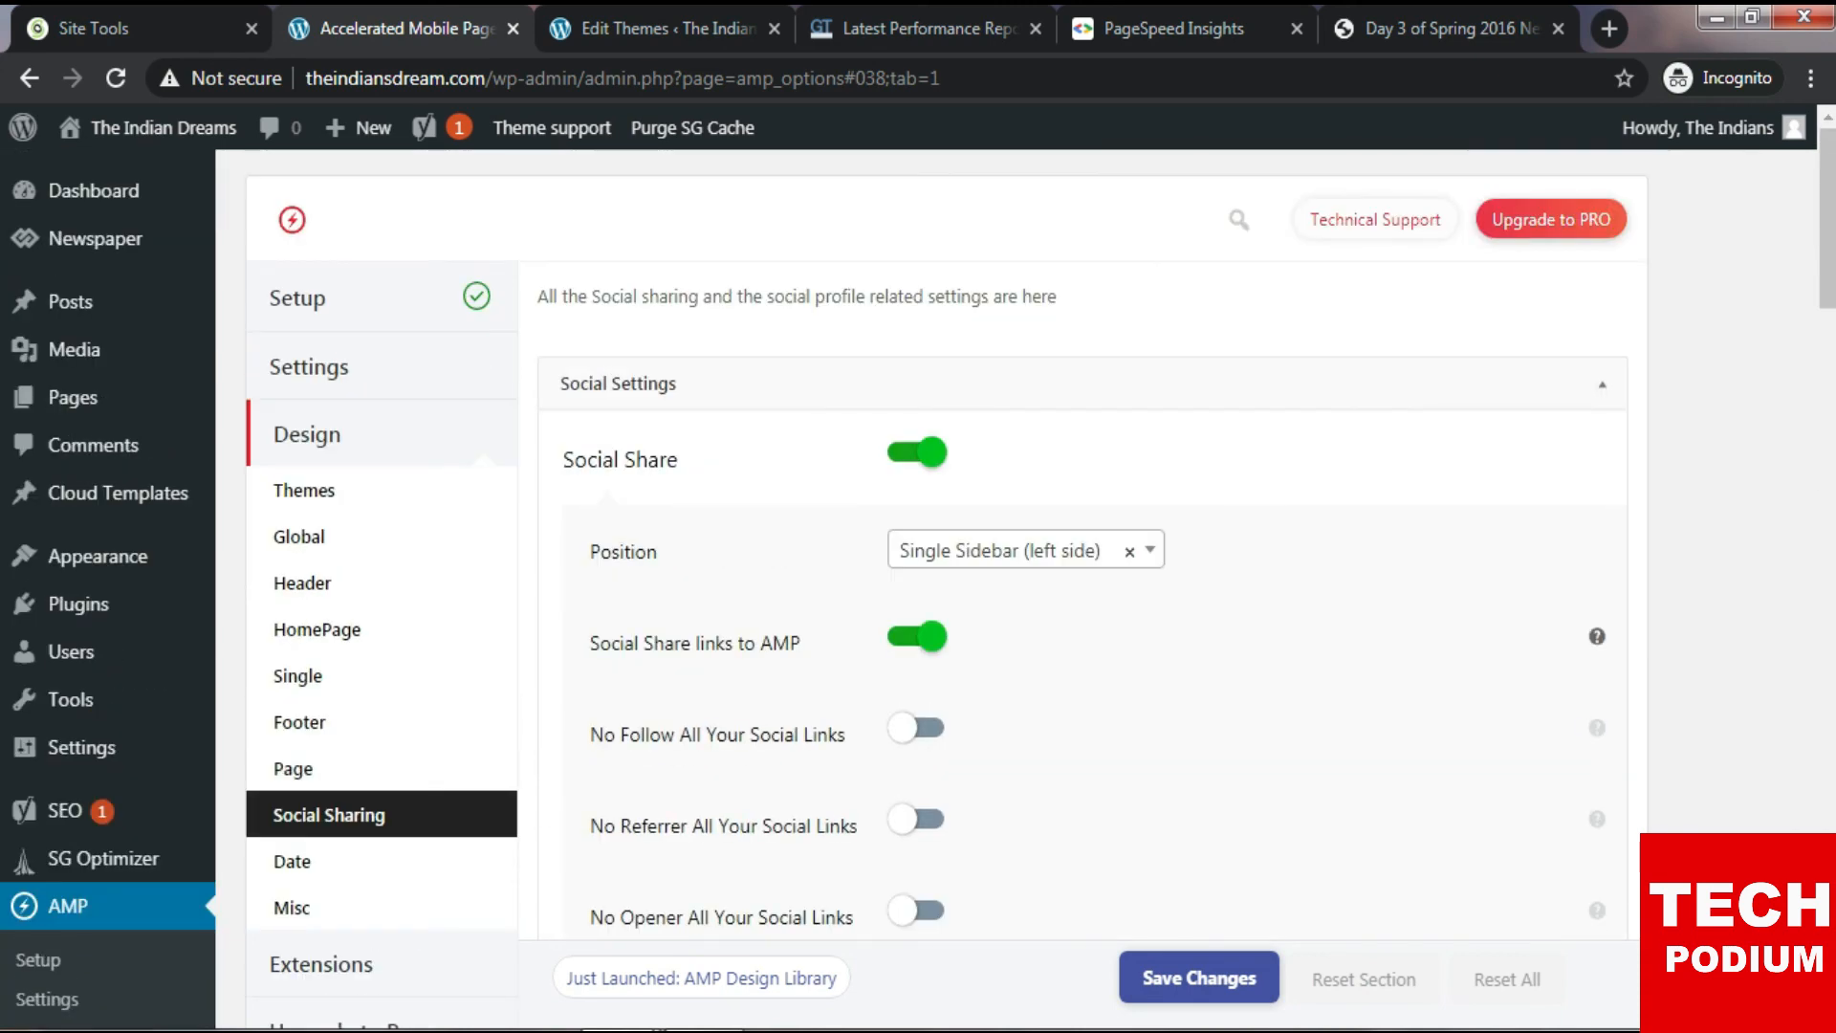
scroll(383, 574, "down", 3)
left_click(291, 580)
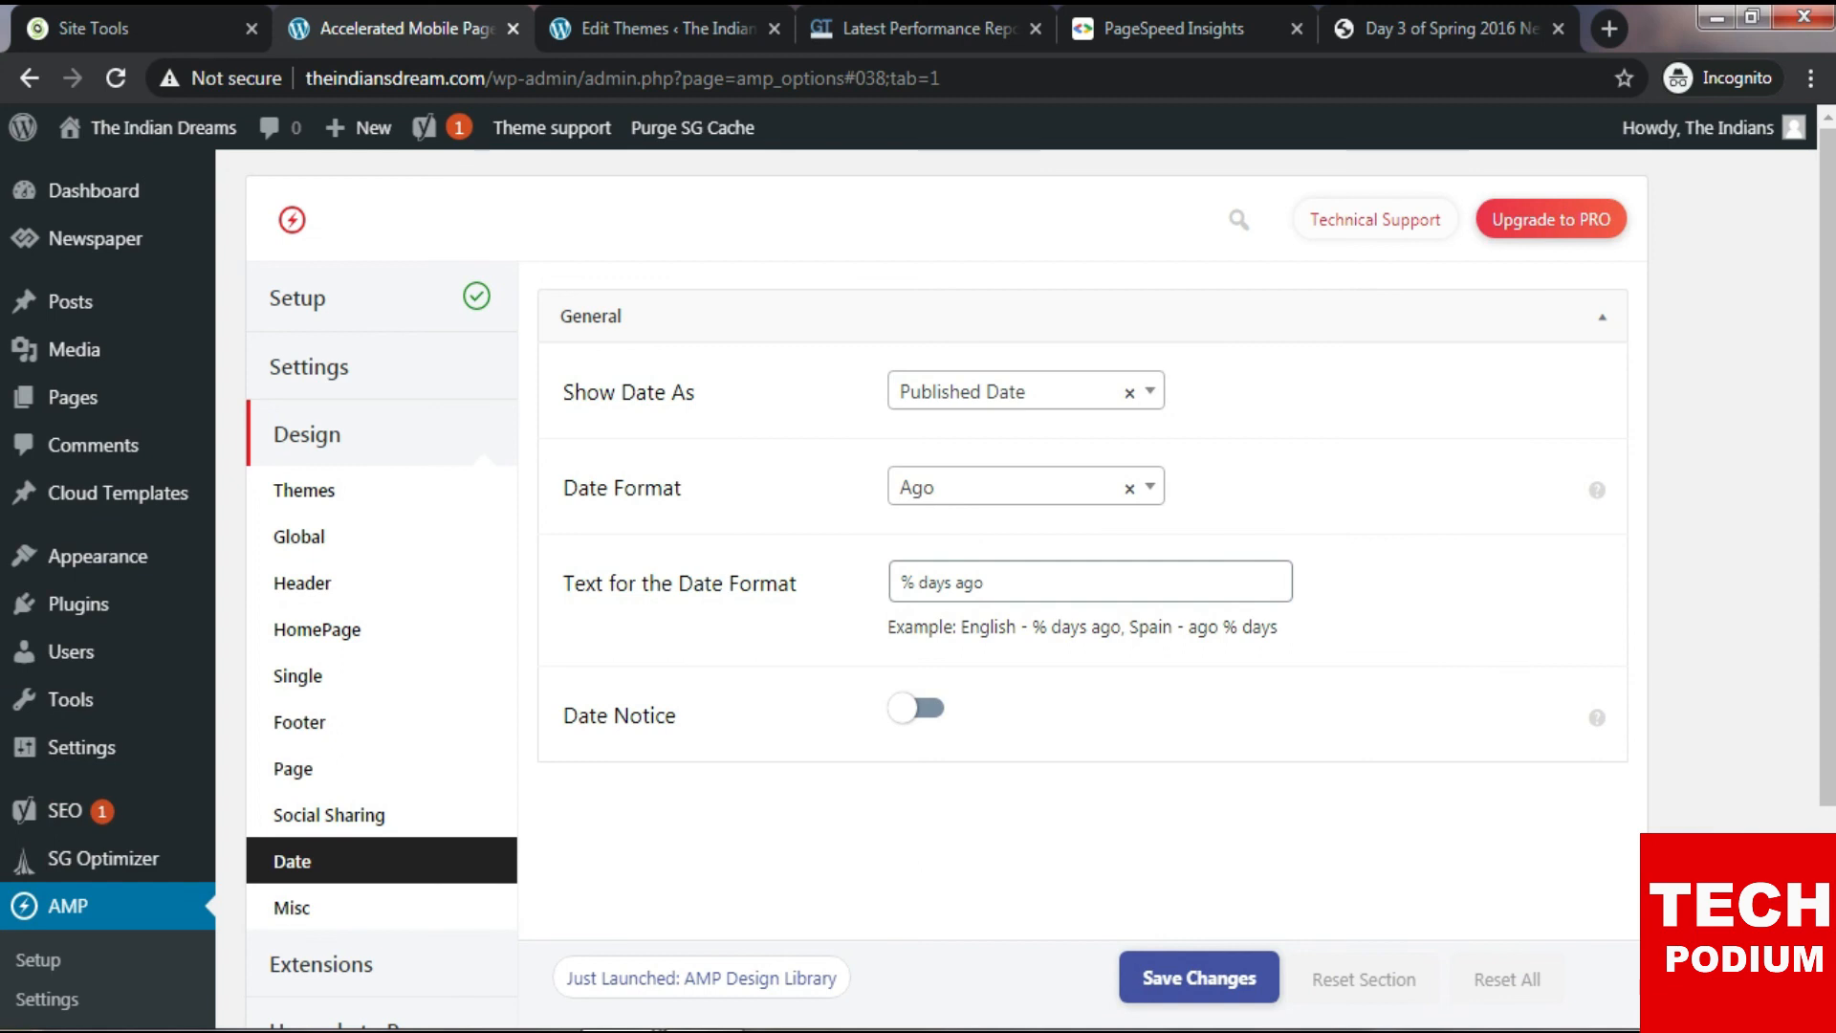
left_click(1045, 487)
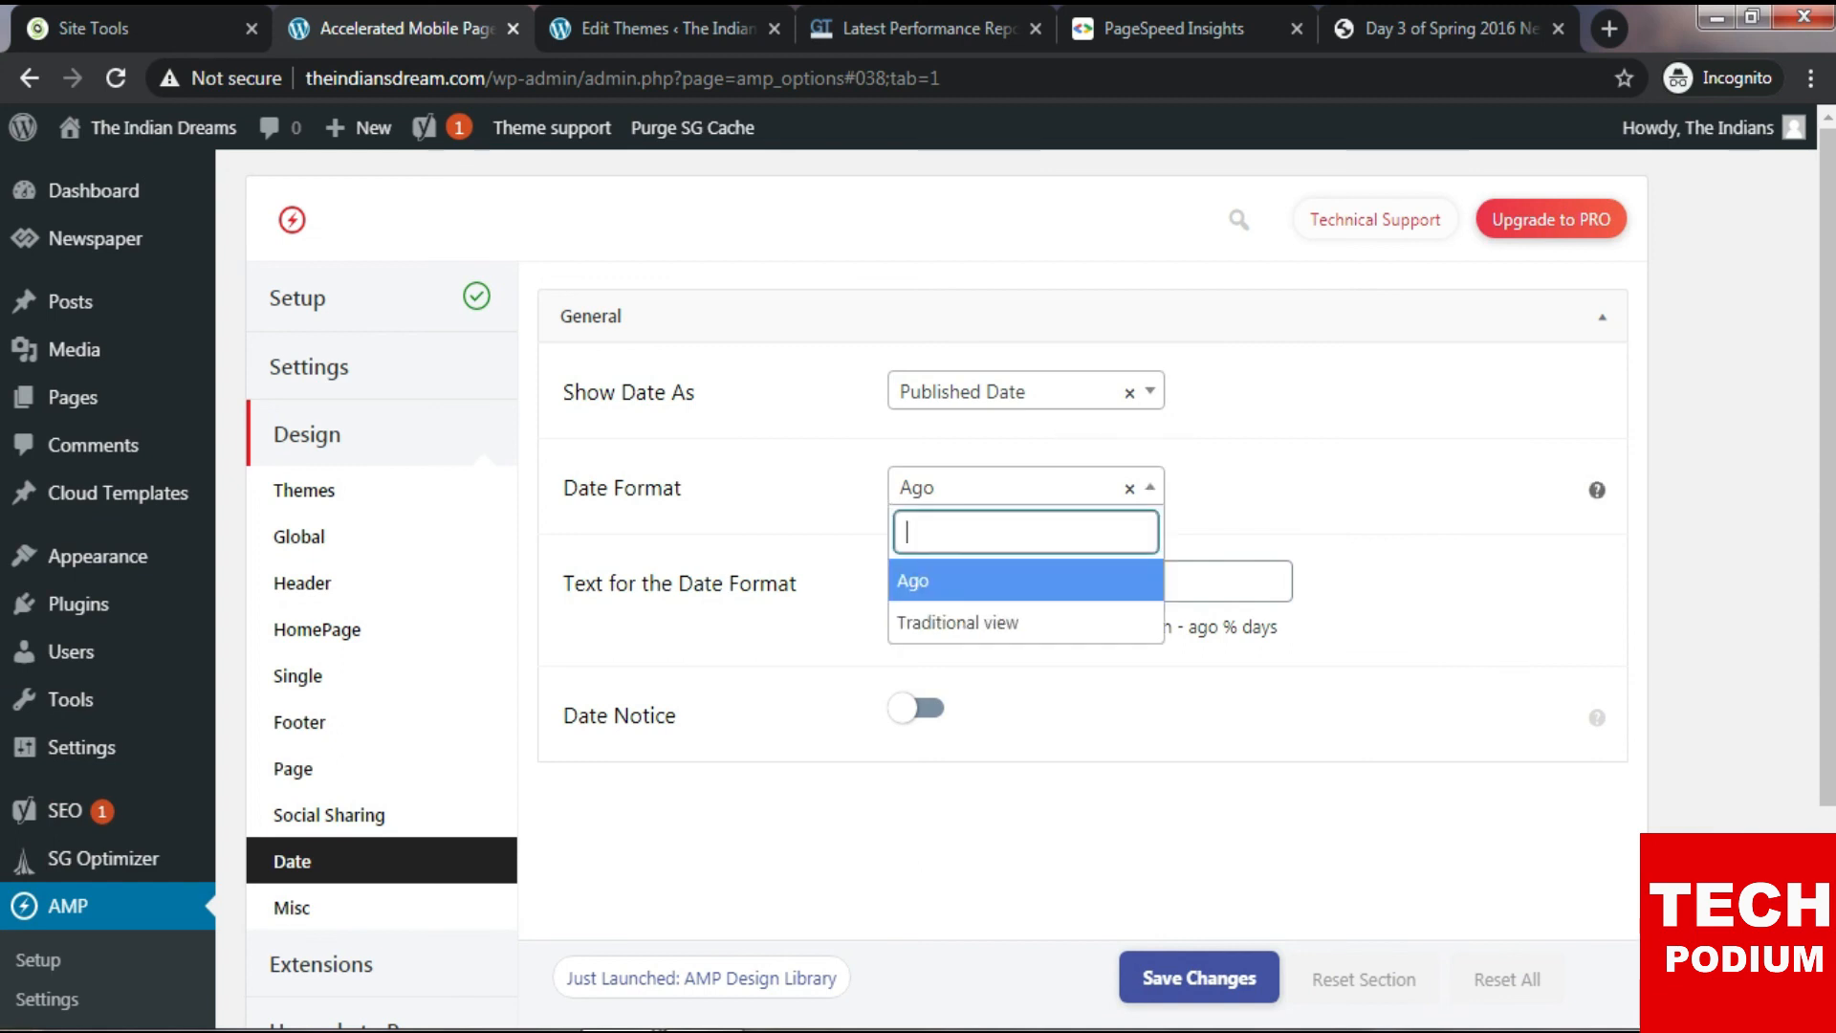
left_click(1044, 488)
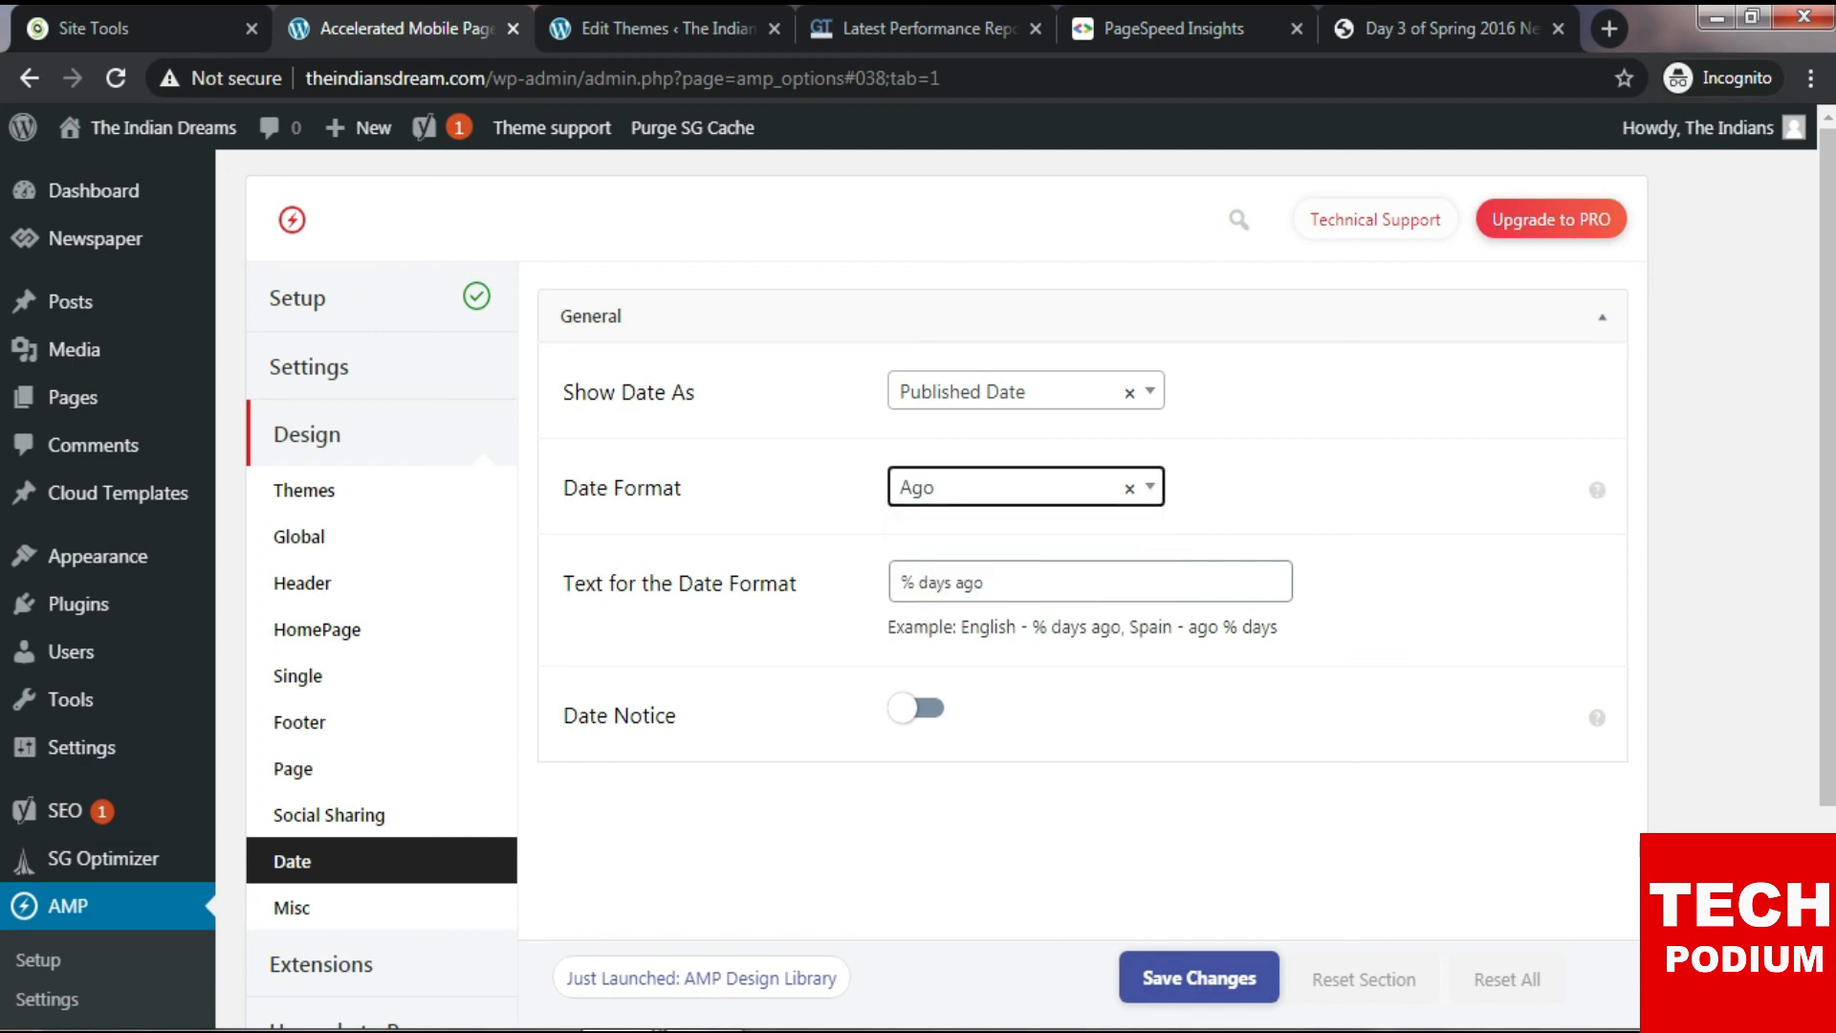
Review the AMP plugin's Misc design settings and its list of premium extensions.
scroll(1597, 574, "down", 3)
scroll(918, 588, "down", 2)
left_click(292, 638)
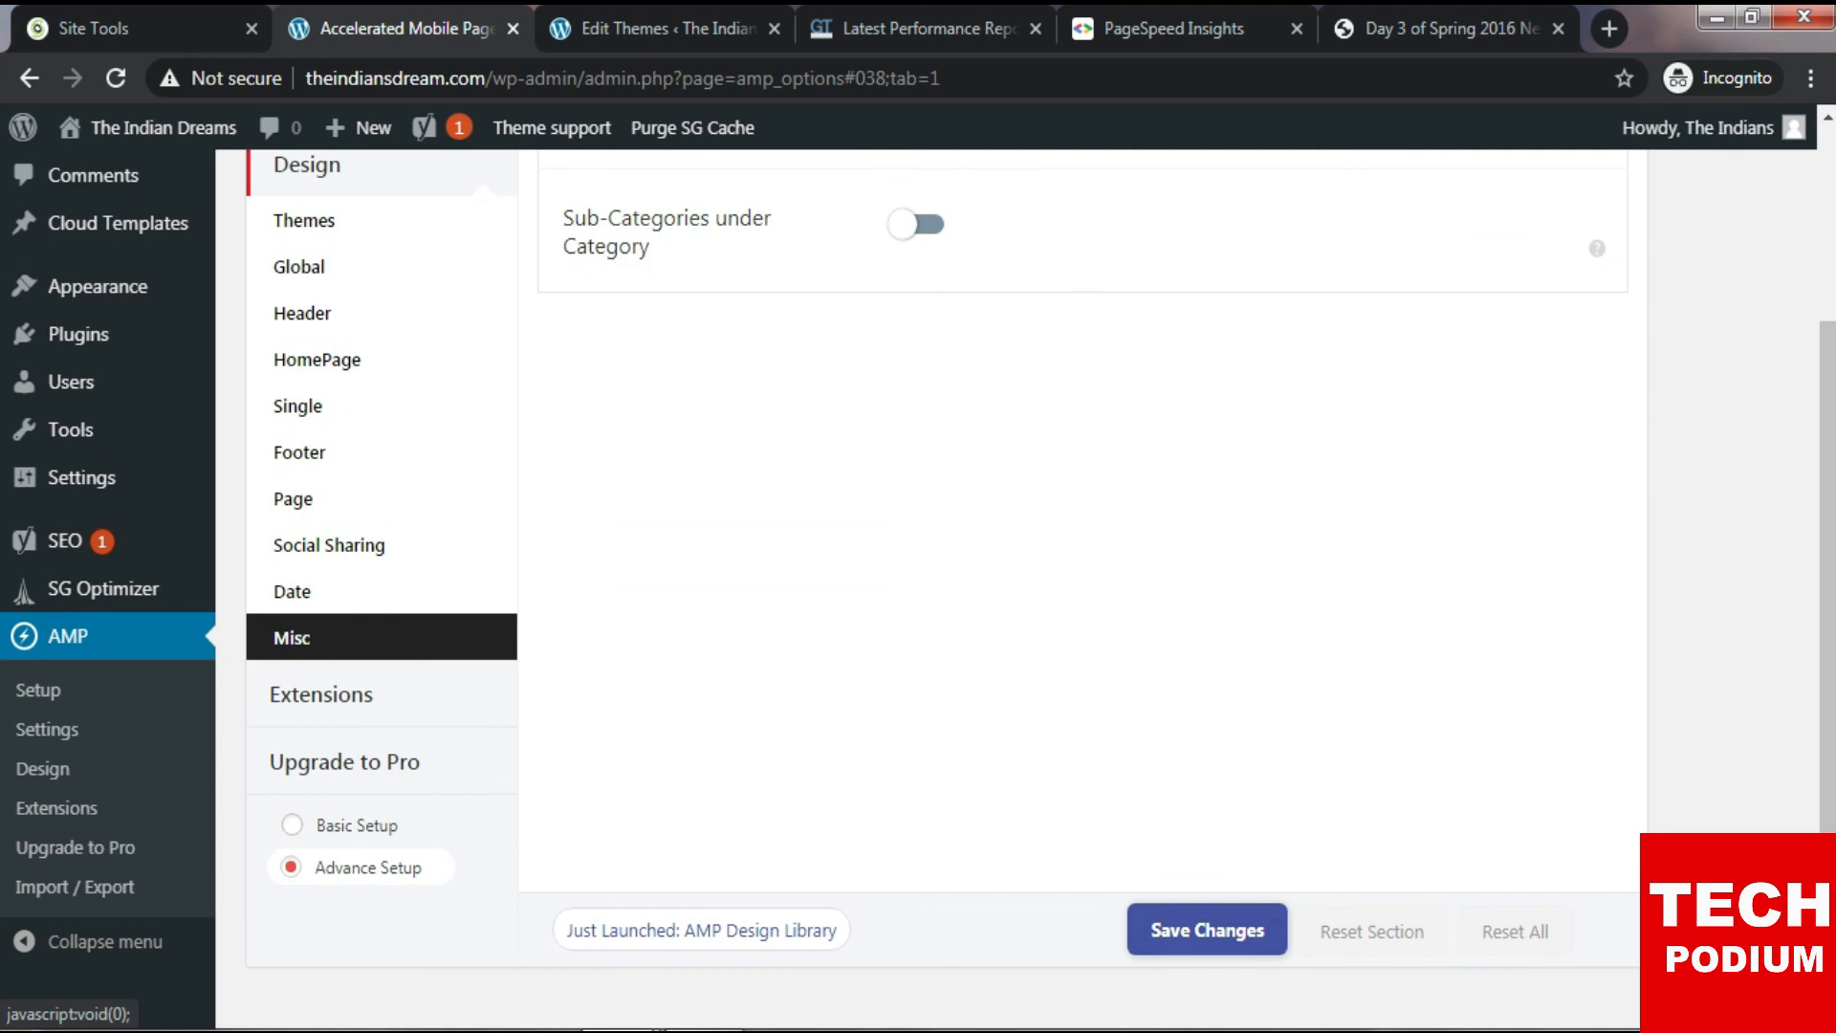
scroll(918, 588, "up", 3)
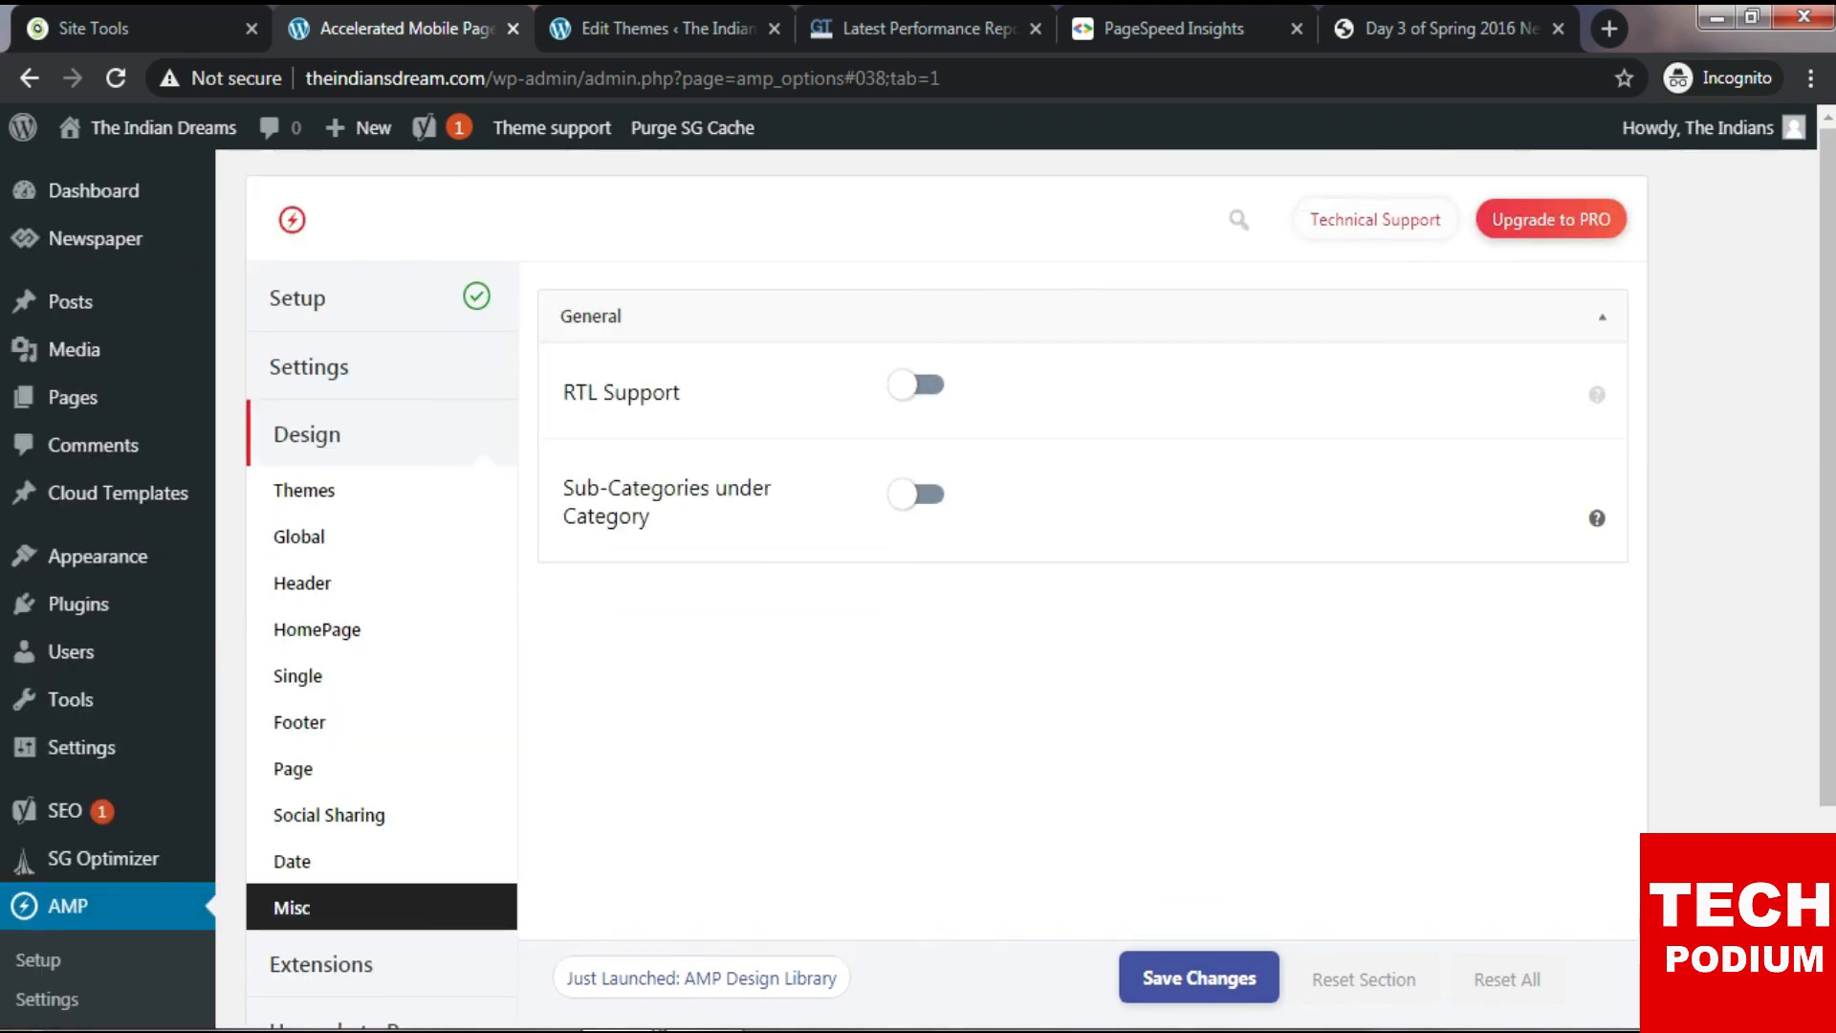
scroll(918, 589, "down", 3)
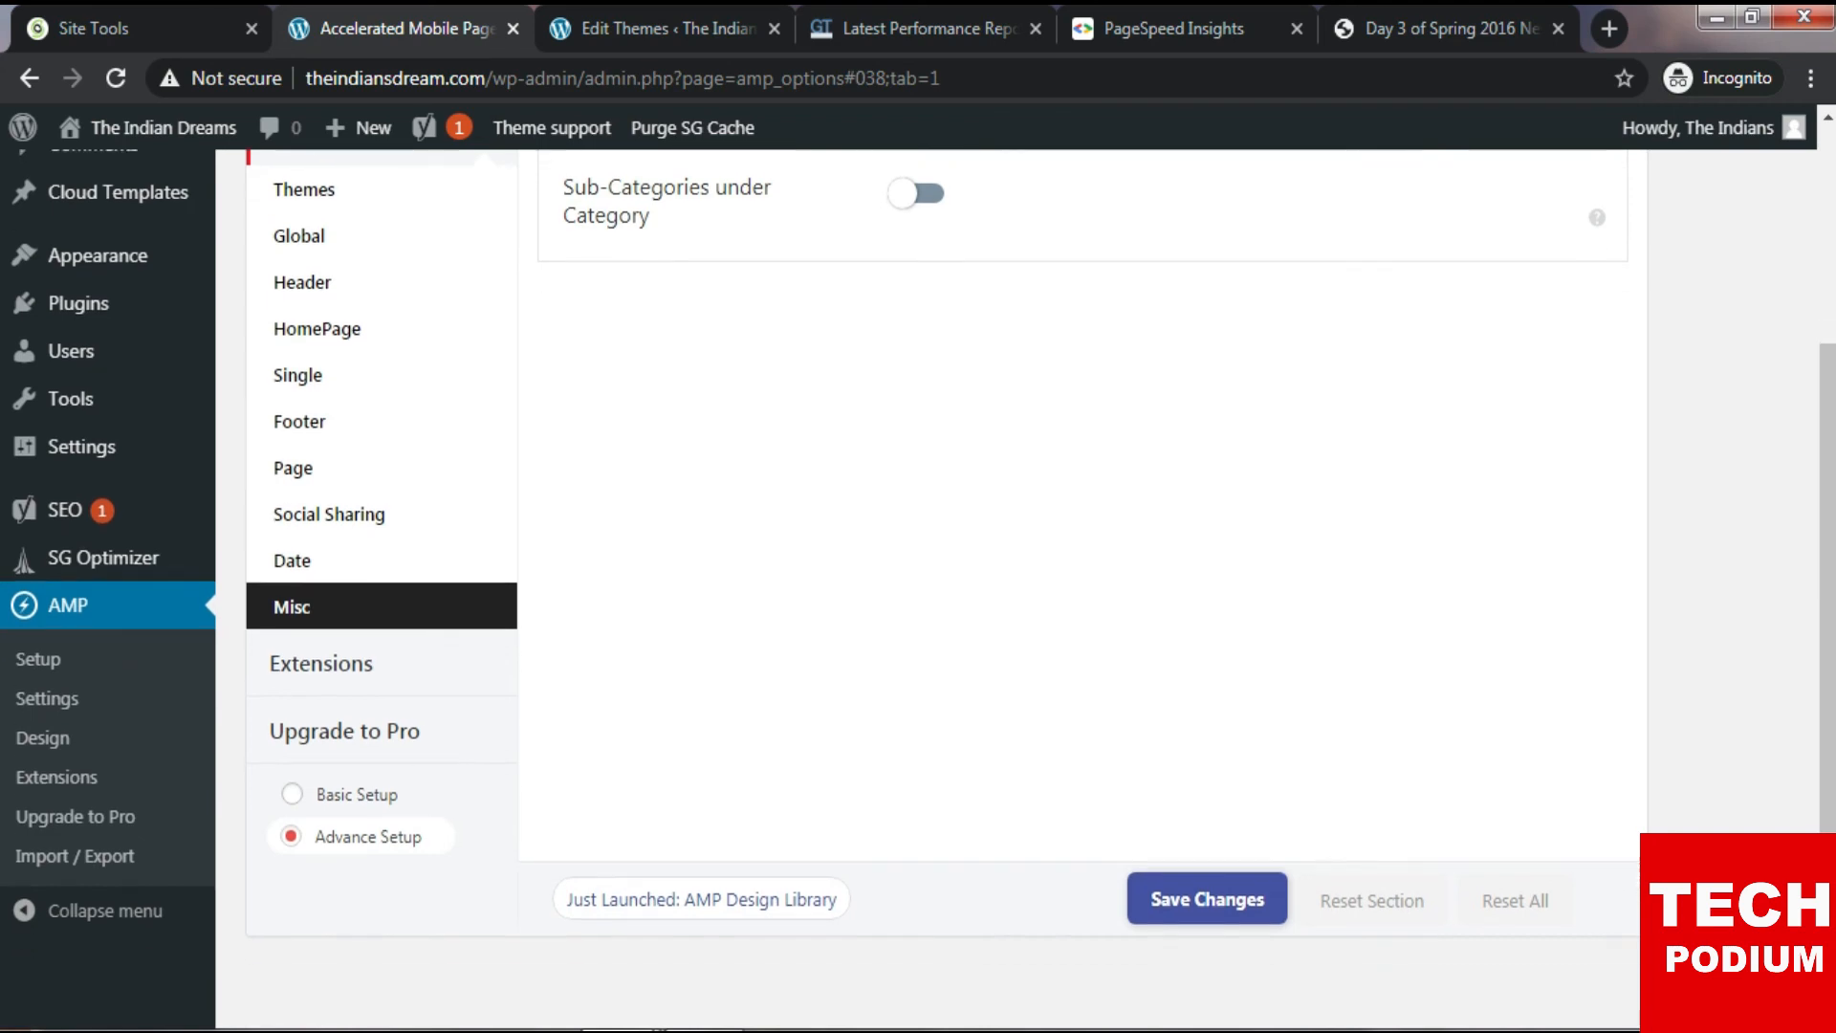
left_click(321, 663)
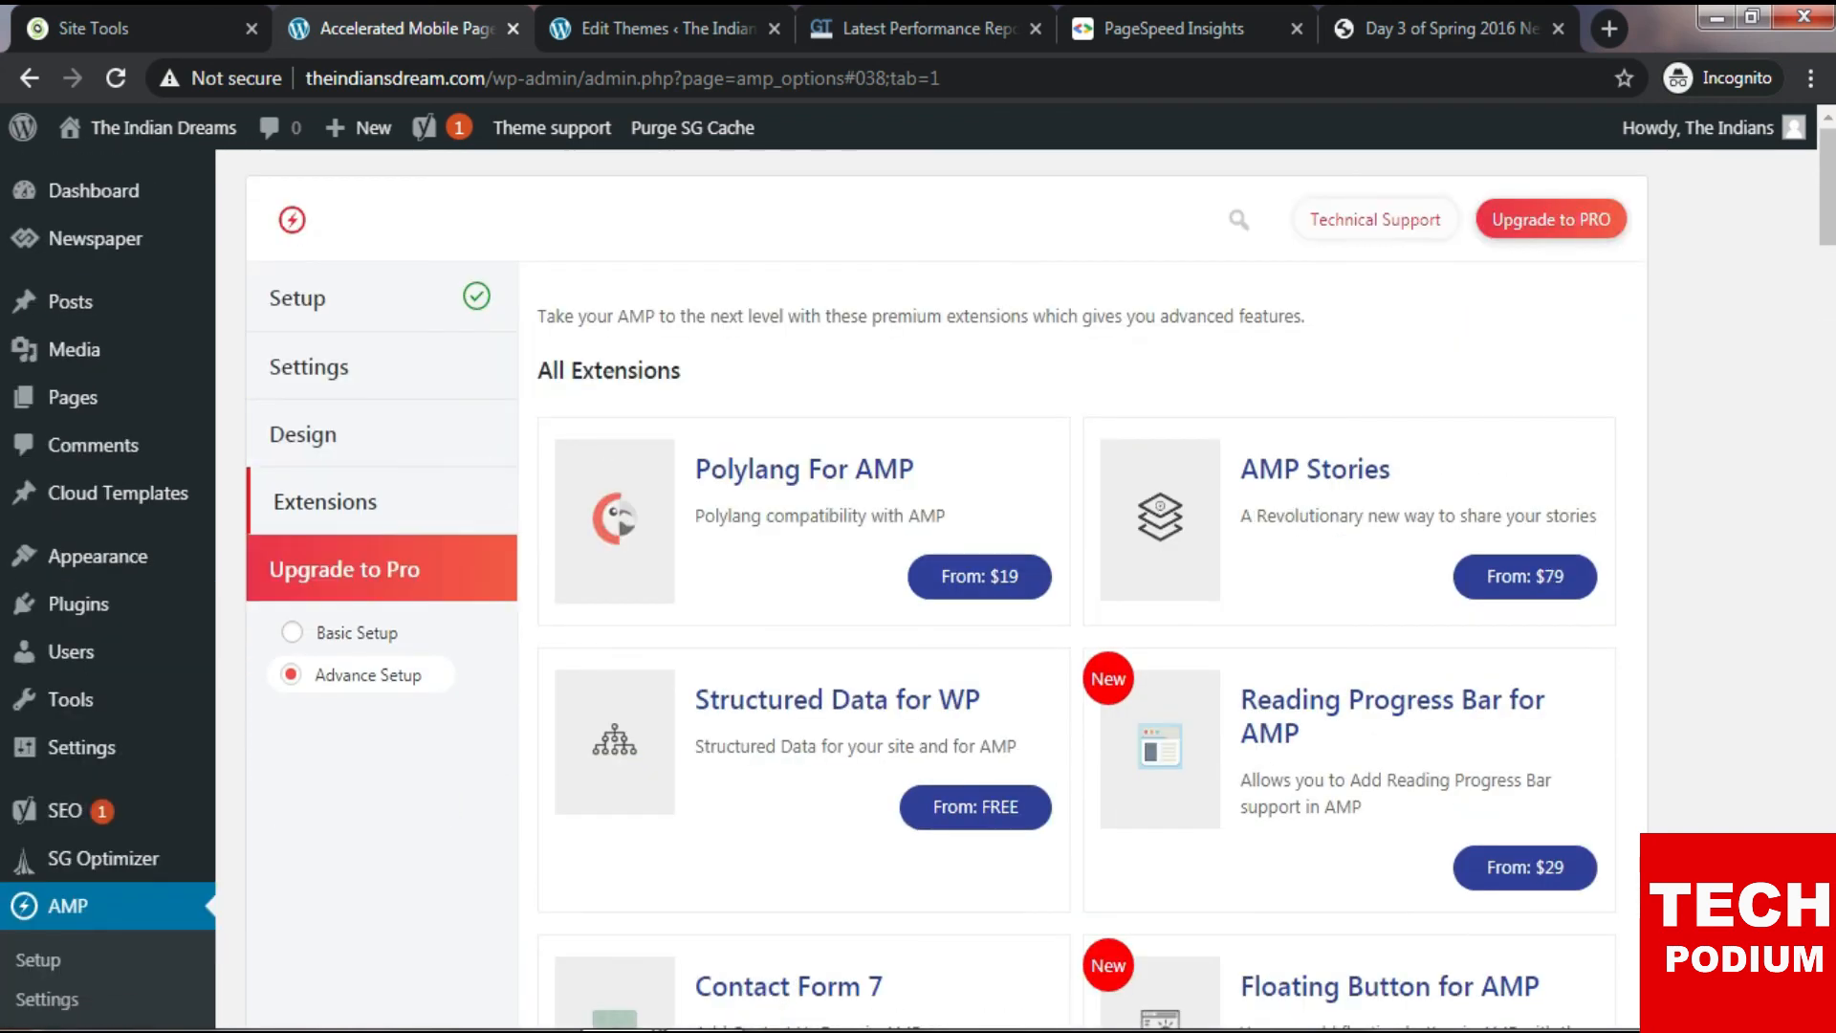
left_click(307, 434)
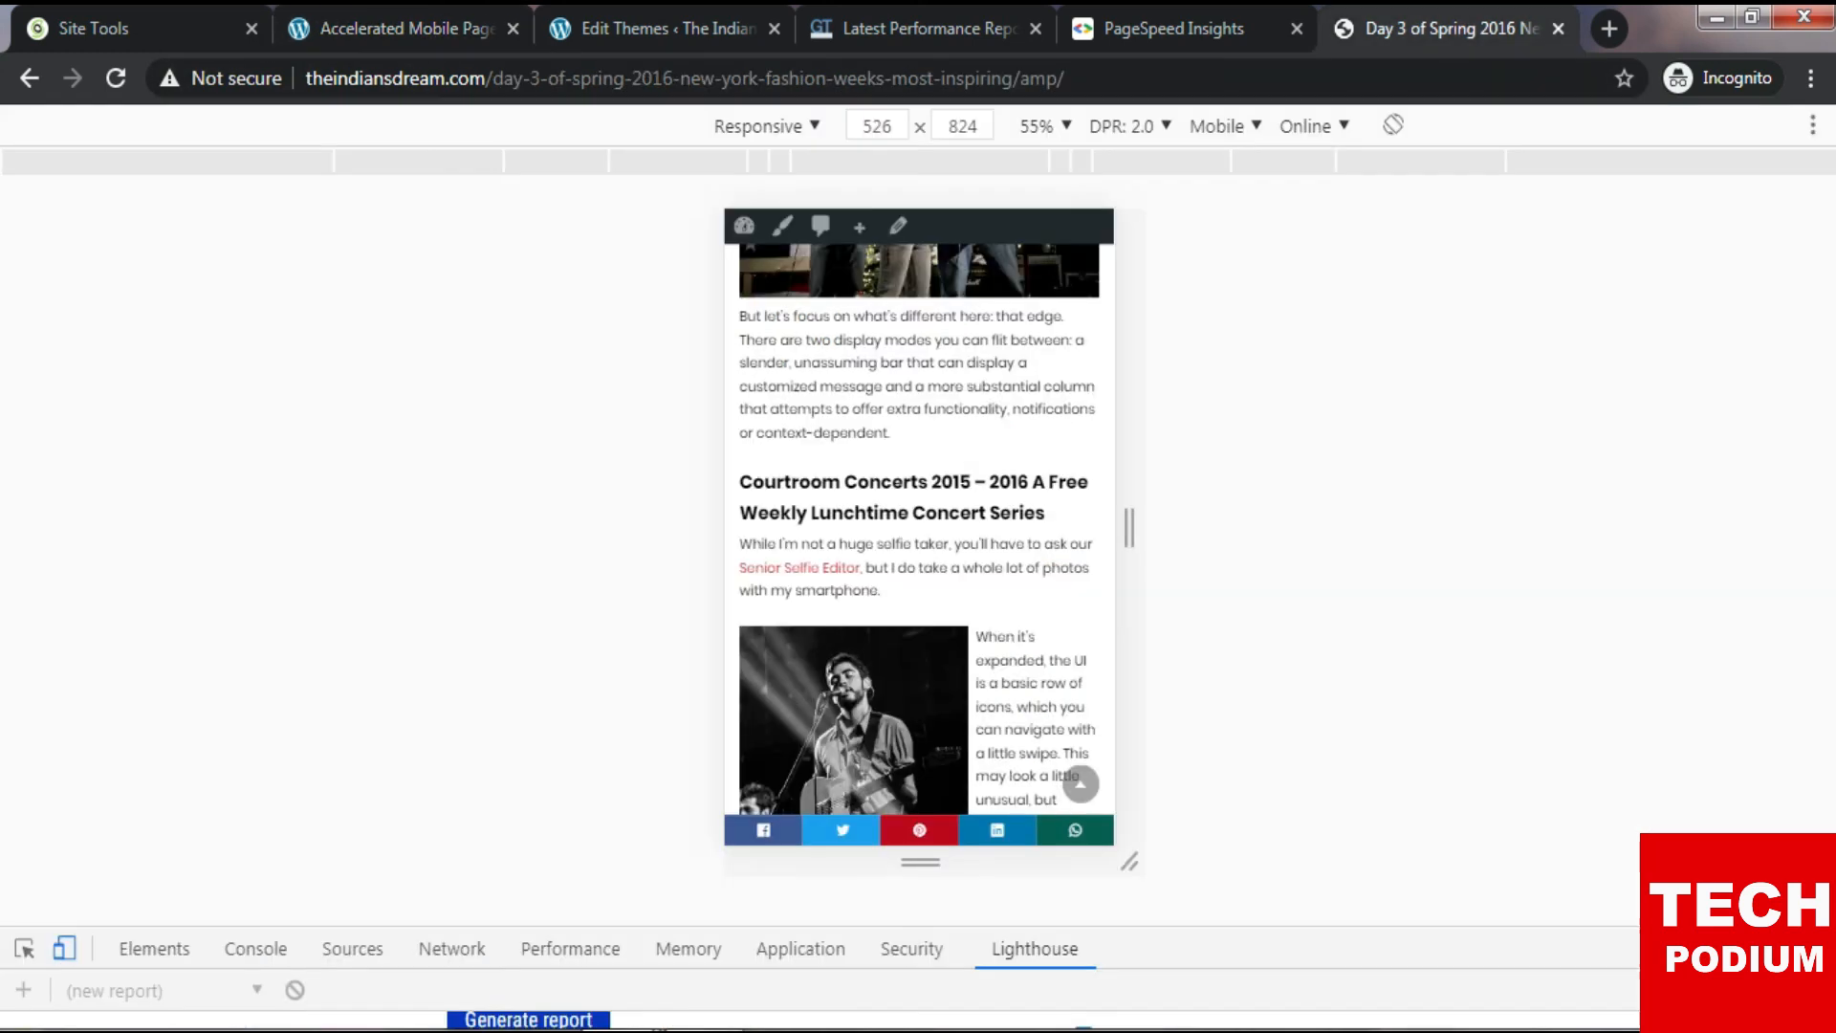
Return to the top of the AMP article and check its header's navigation menu, closing it again.
scroll(919, 528, "down", 10)
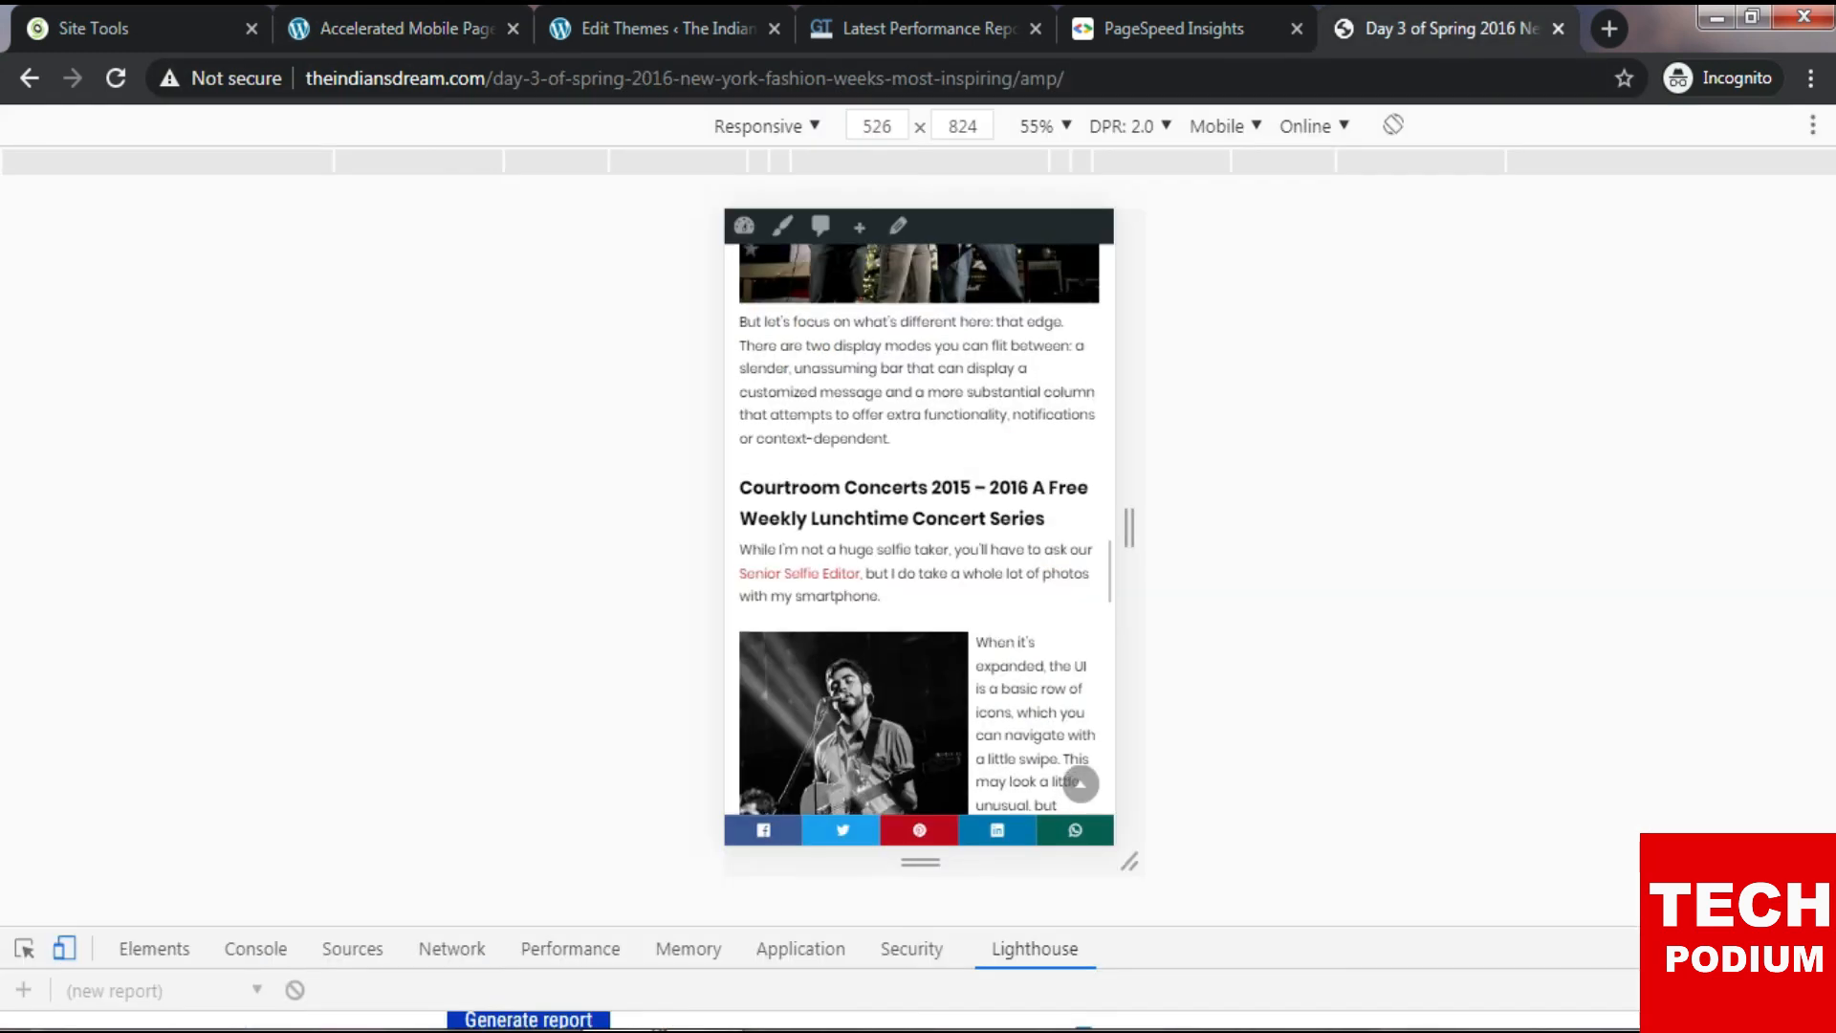
scroll(919, 528, "up", 15)
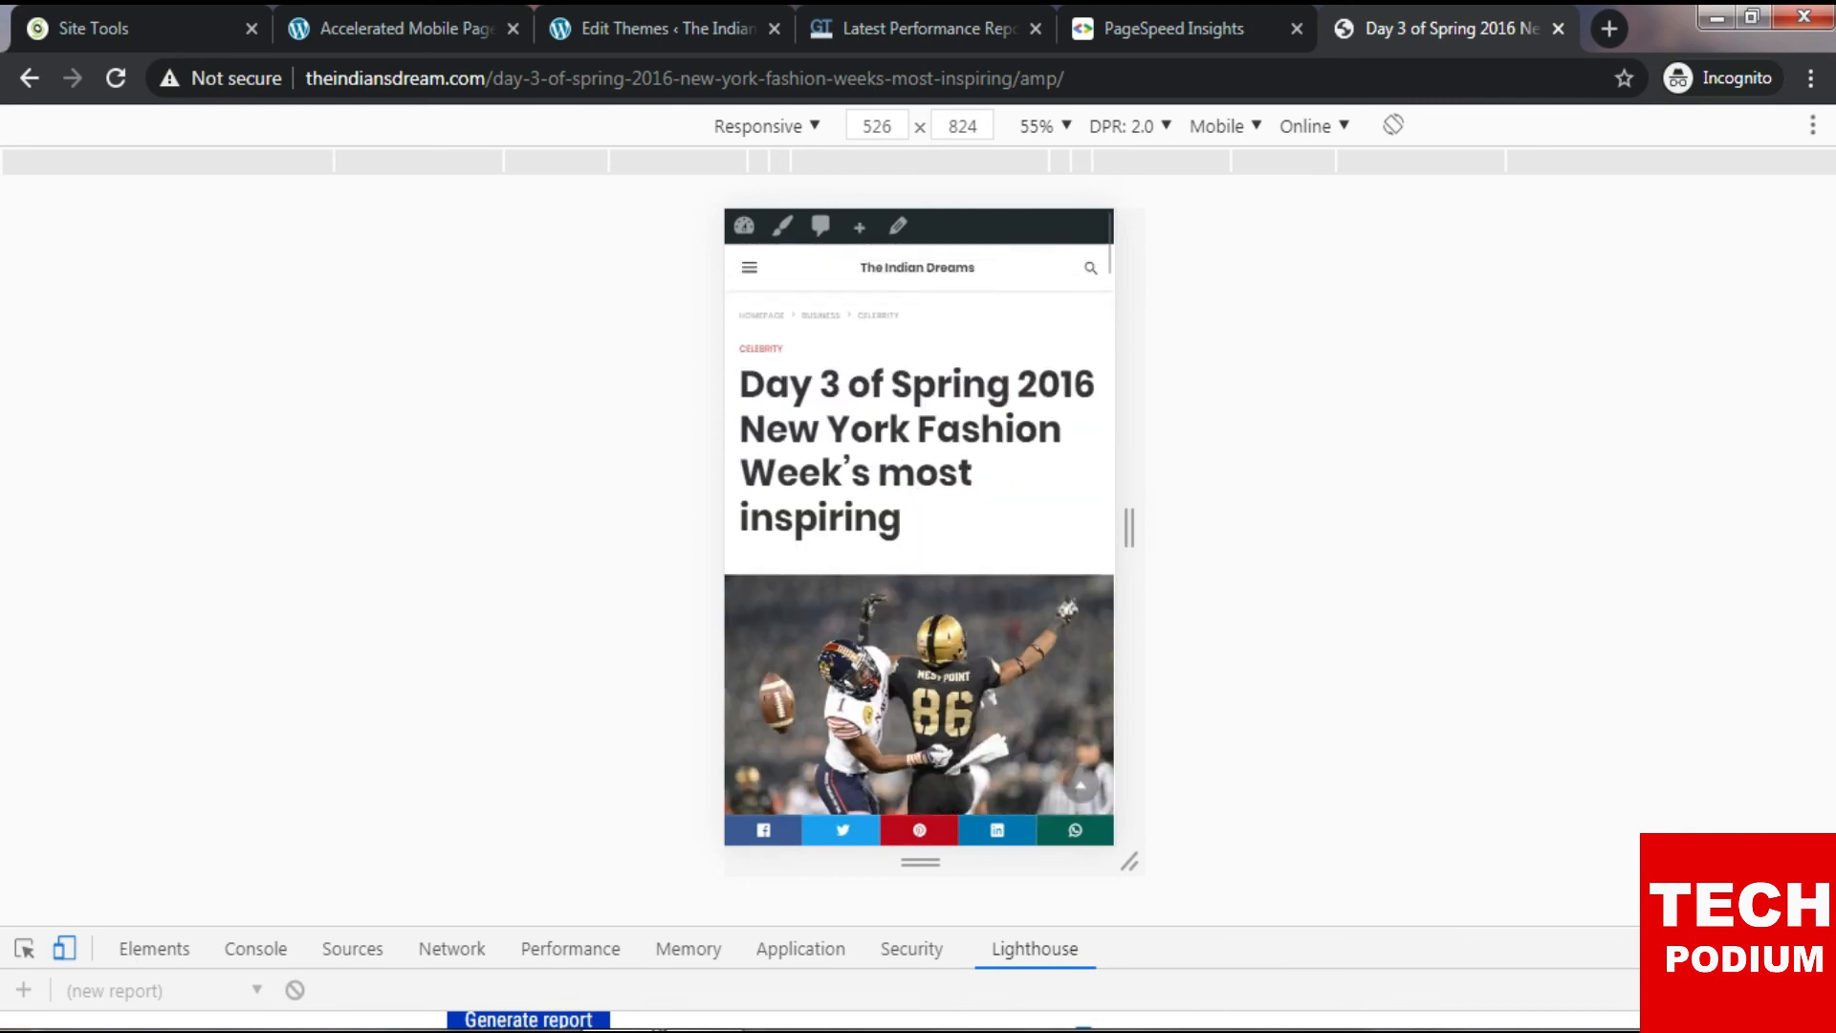
left_click(750, 267)
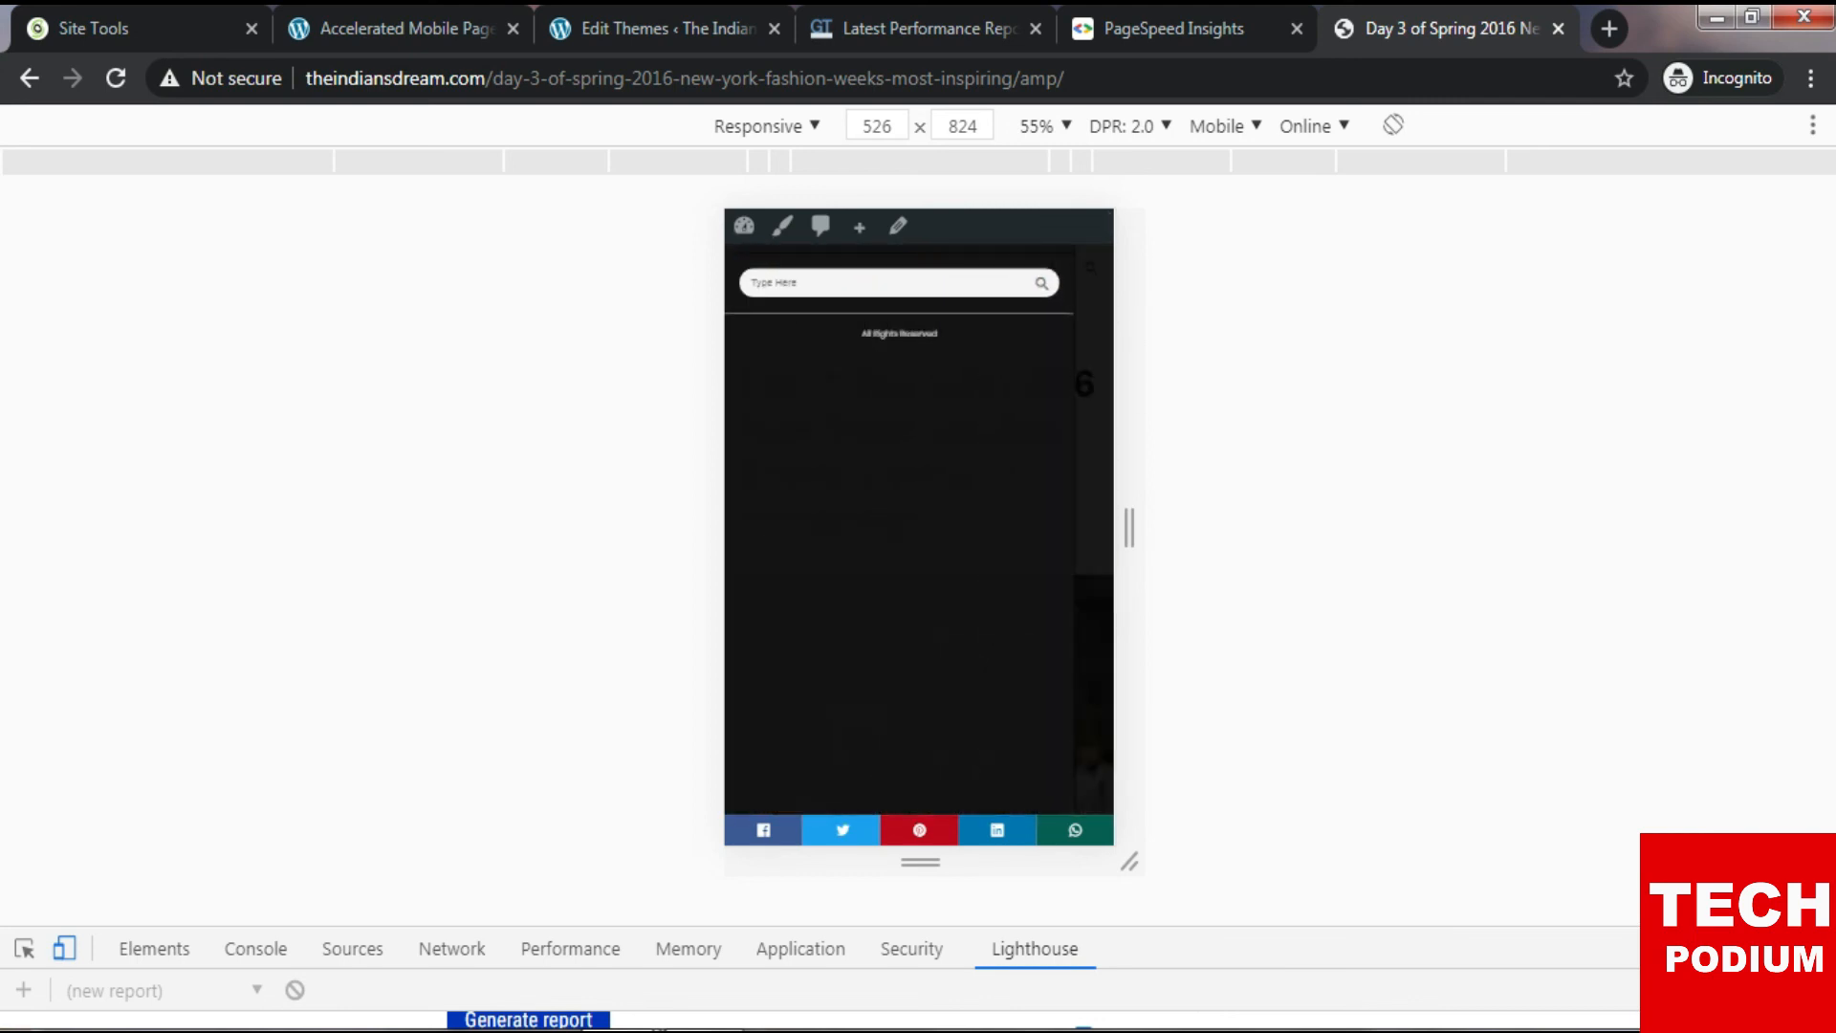
key("Escape")
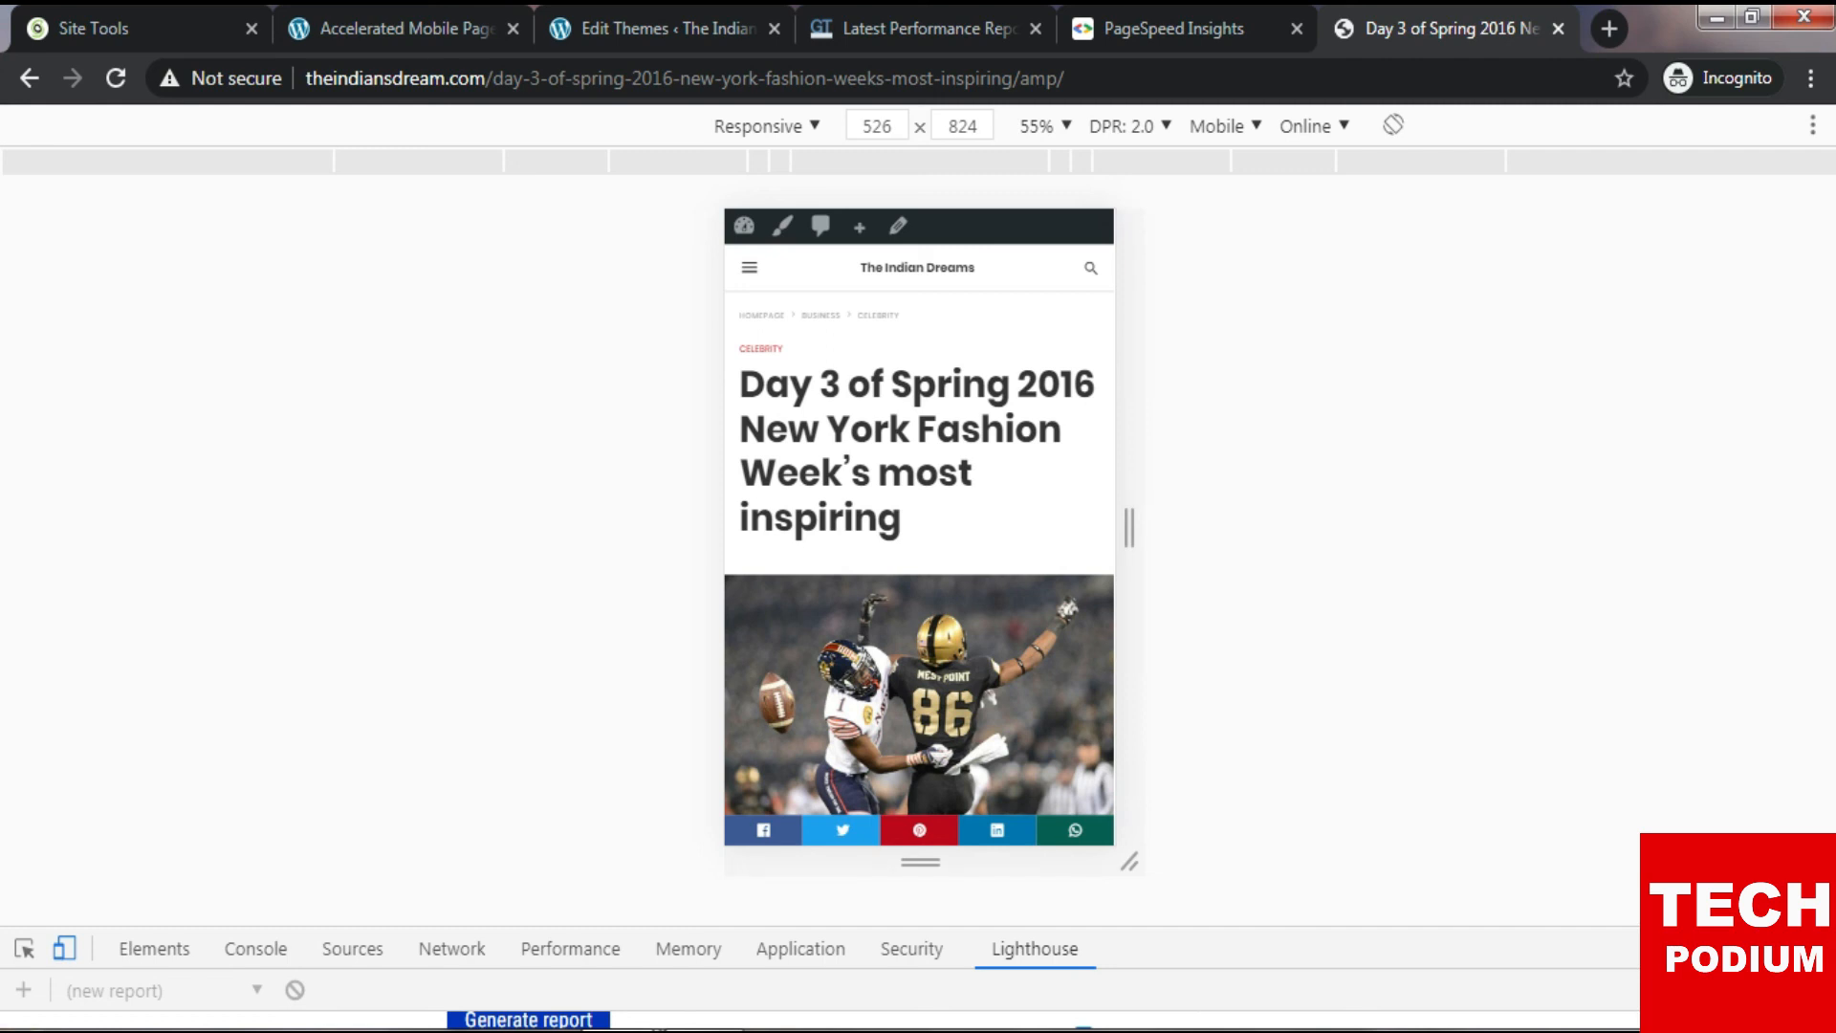
Go to the AMP homepage from the article's site title and check its navigation menu and posts.
left_click(917, 268)
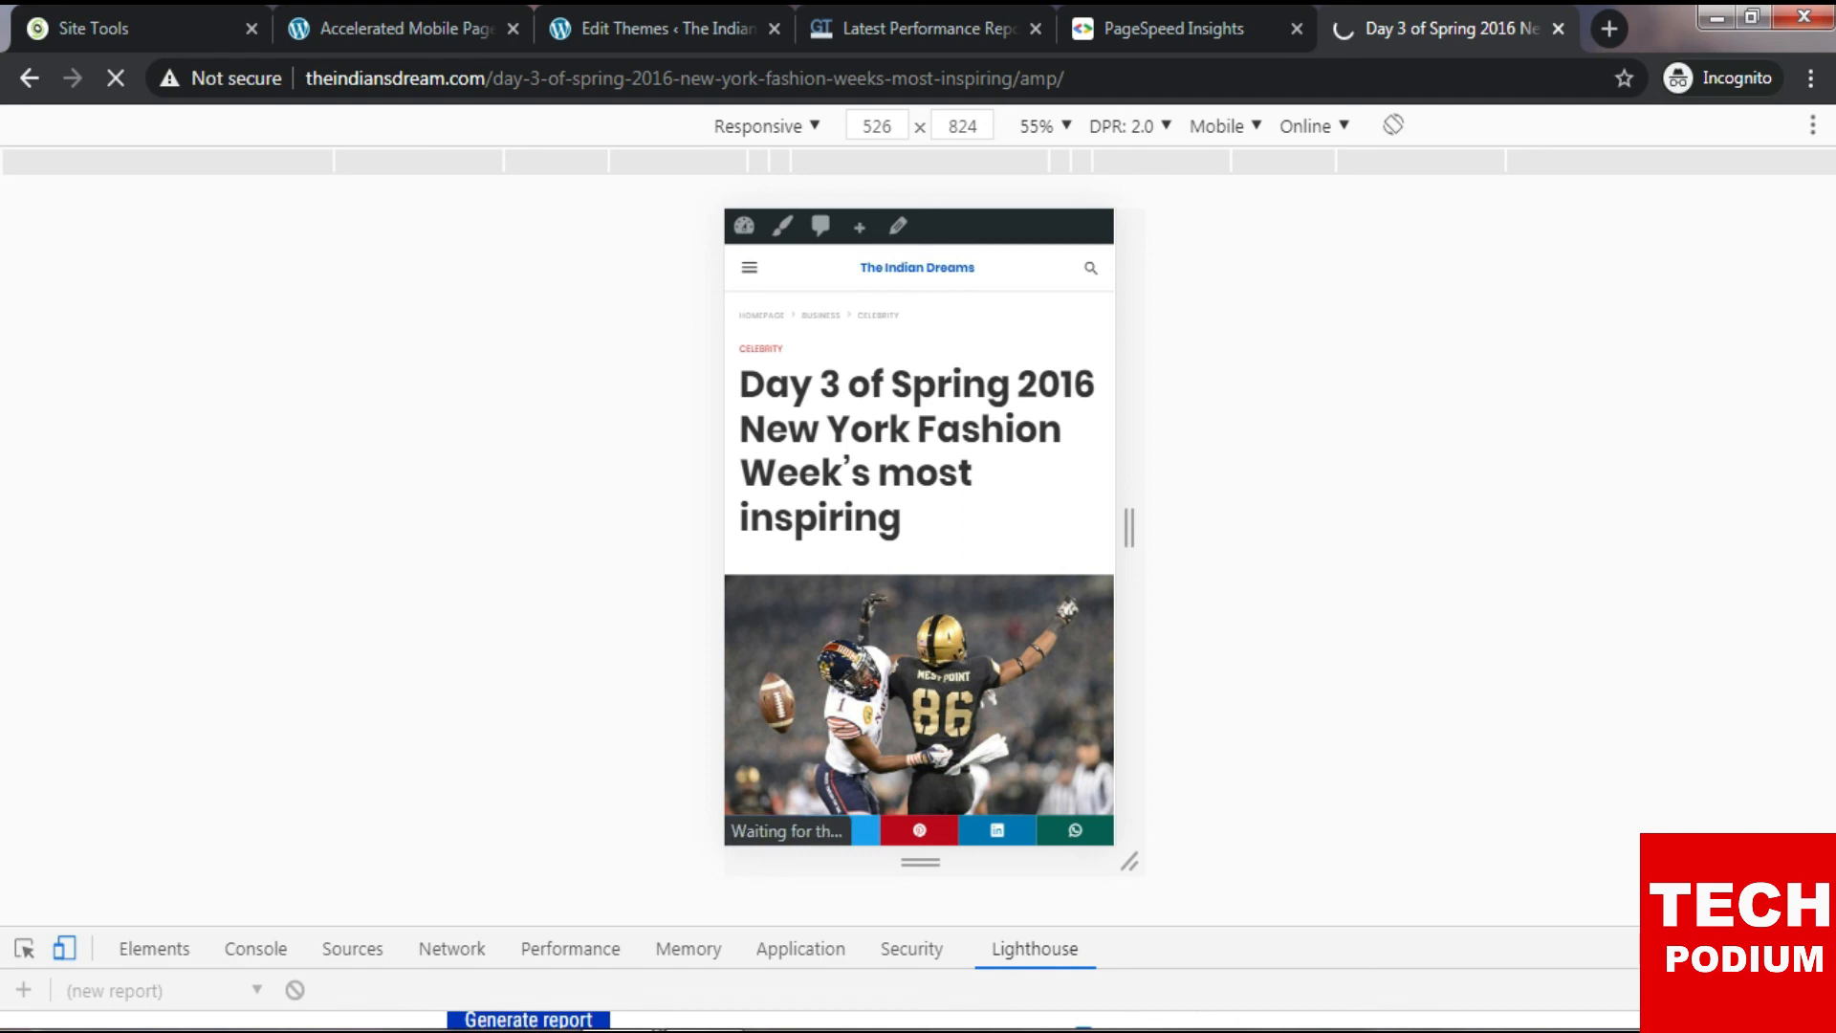
scroll(920, 527, "down", 1)
scroll(919, 527, "up", 1)
left_click(750, 267)
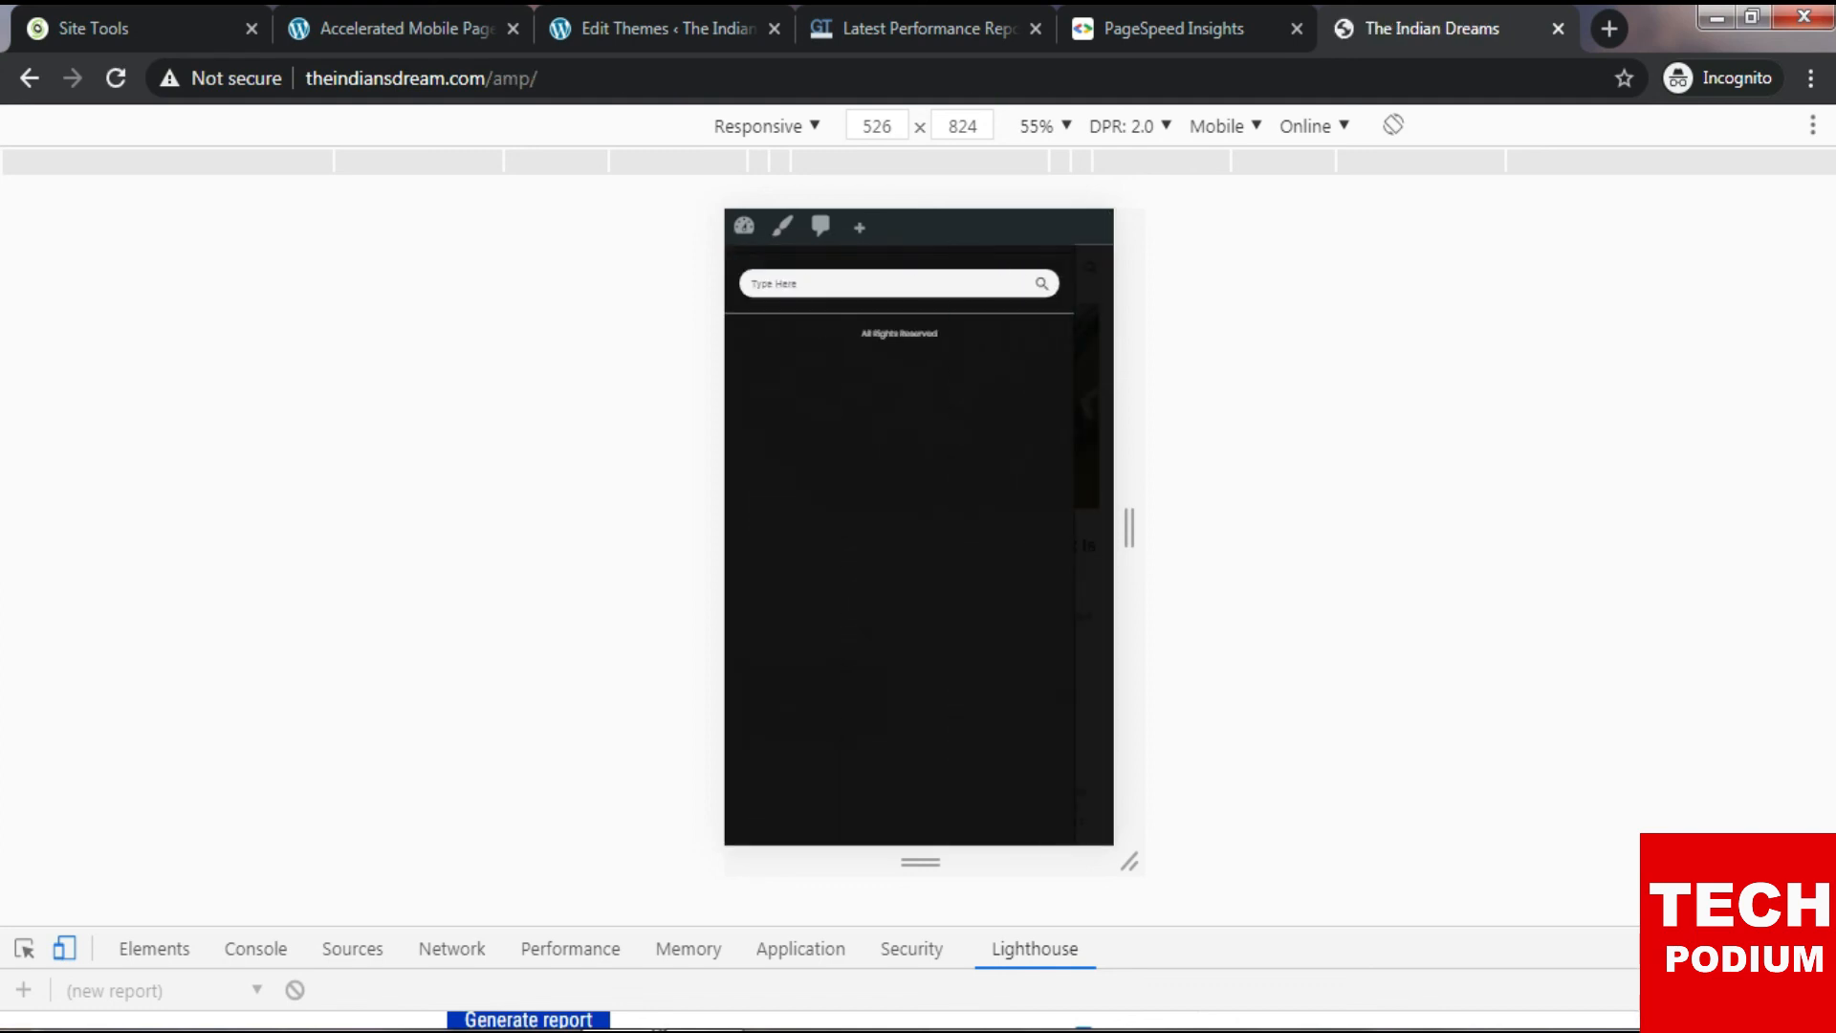
left_click(1094, 402)
scroll(919, 527, "down", 7)
scroll(919, 527, "down", 10)
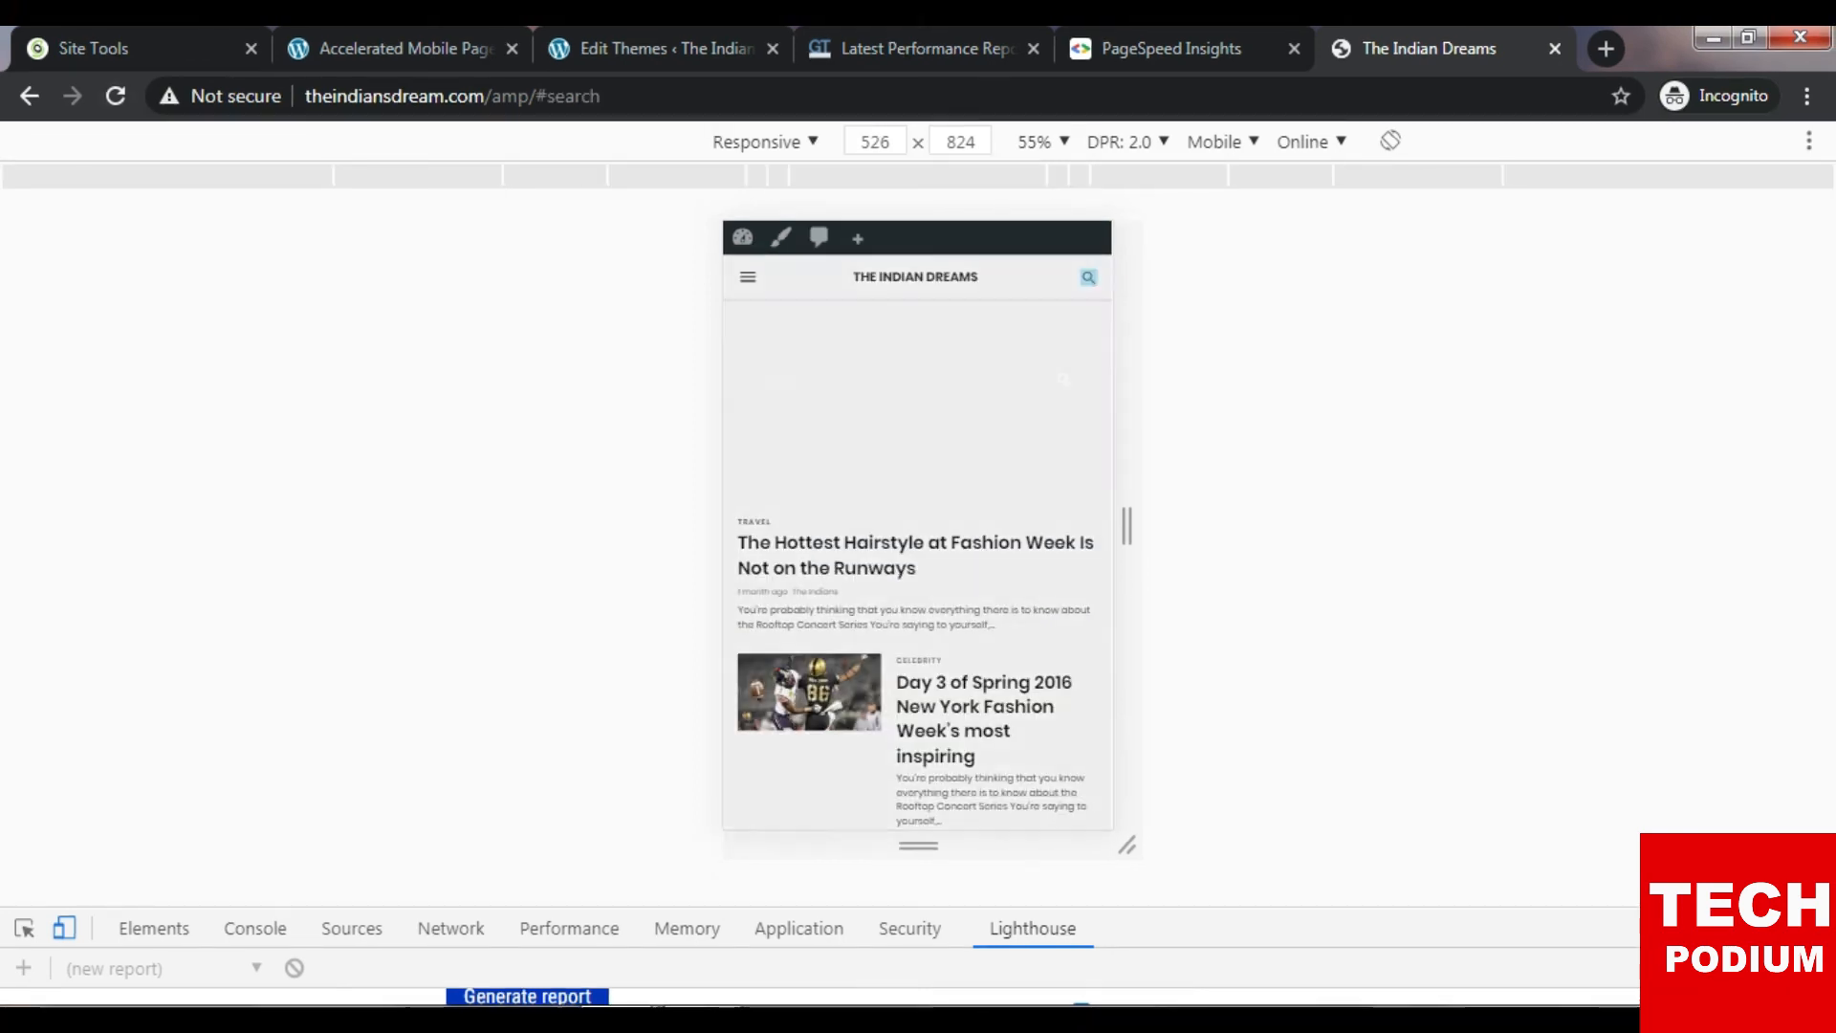
Close the AMP homepage's search overlay, recheck the navigation menu and look over the latest posts.
left_click(1091, 272)
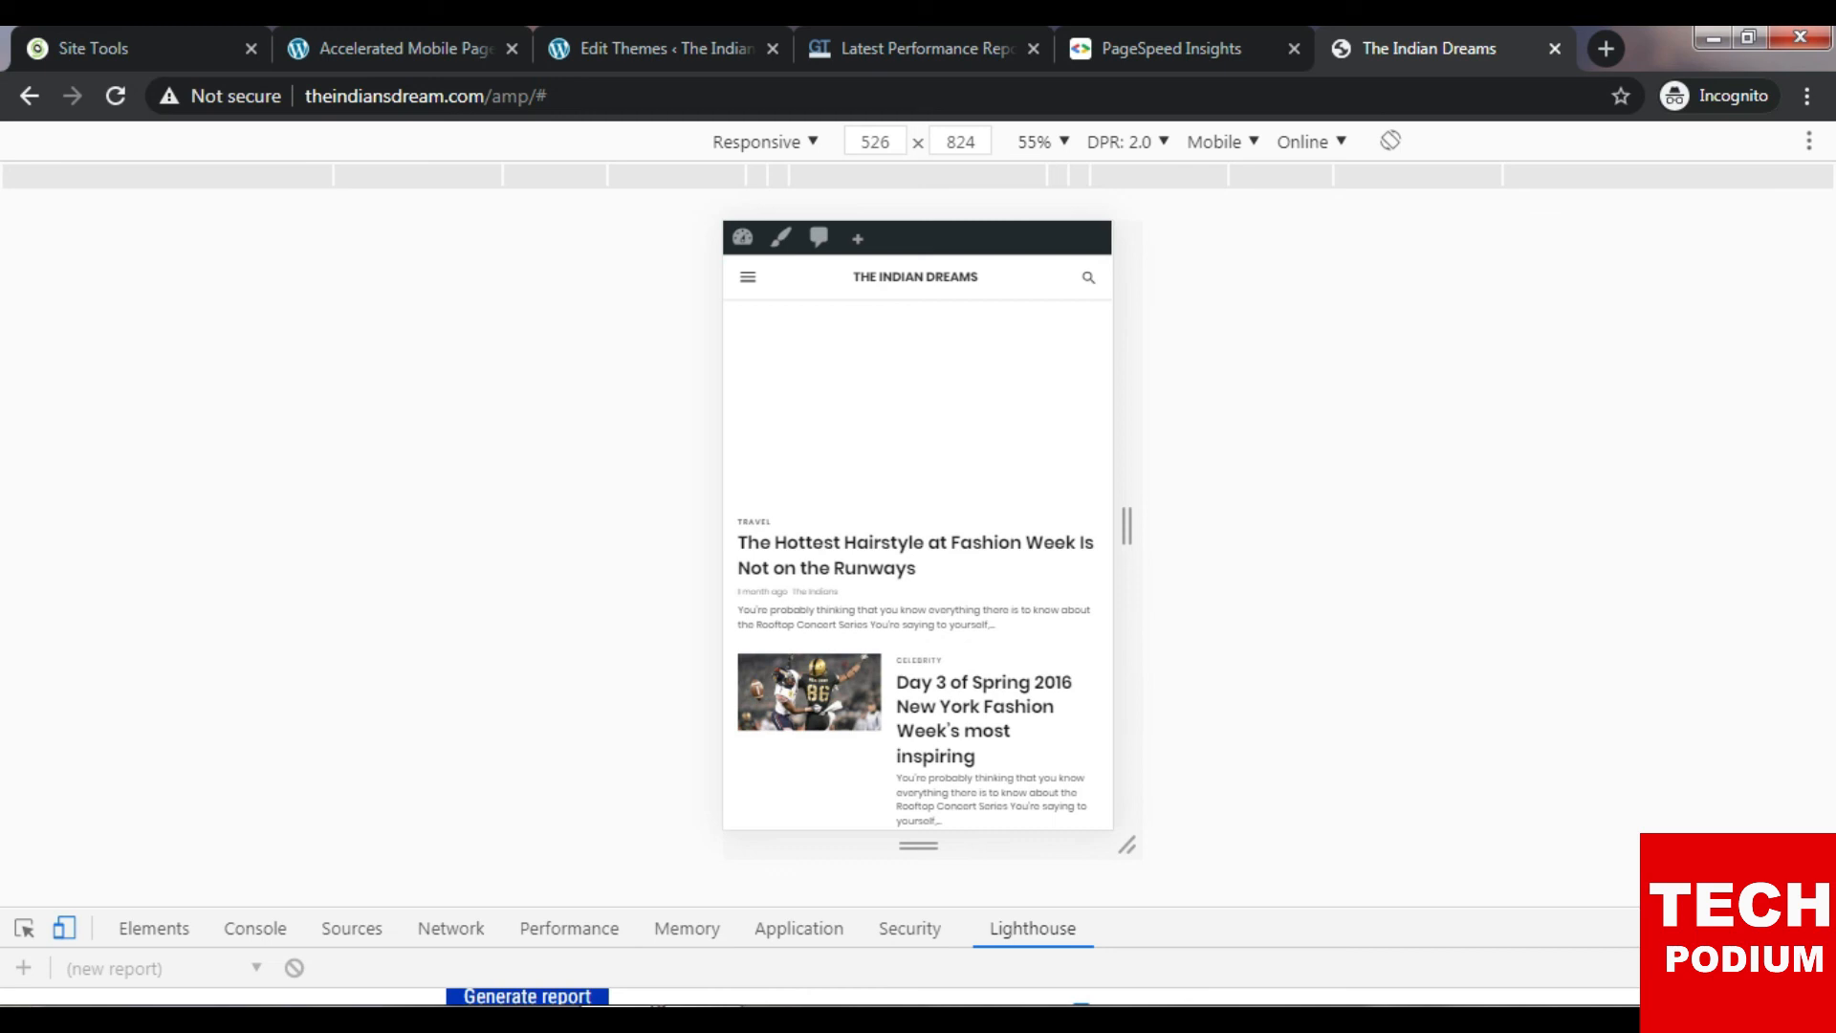
left_click(748, 278)
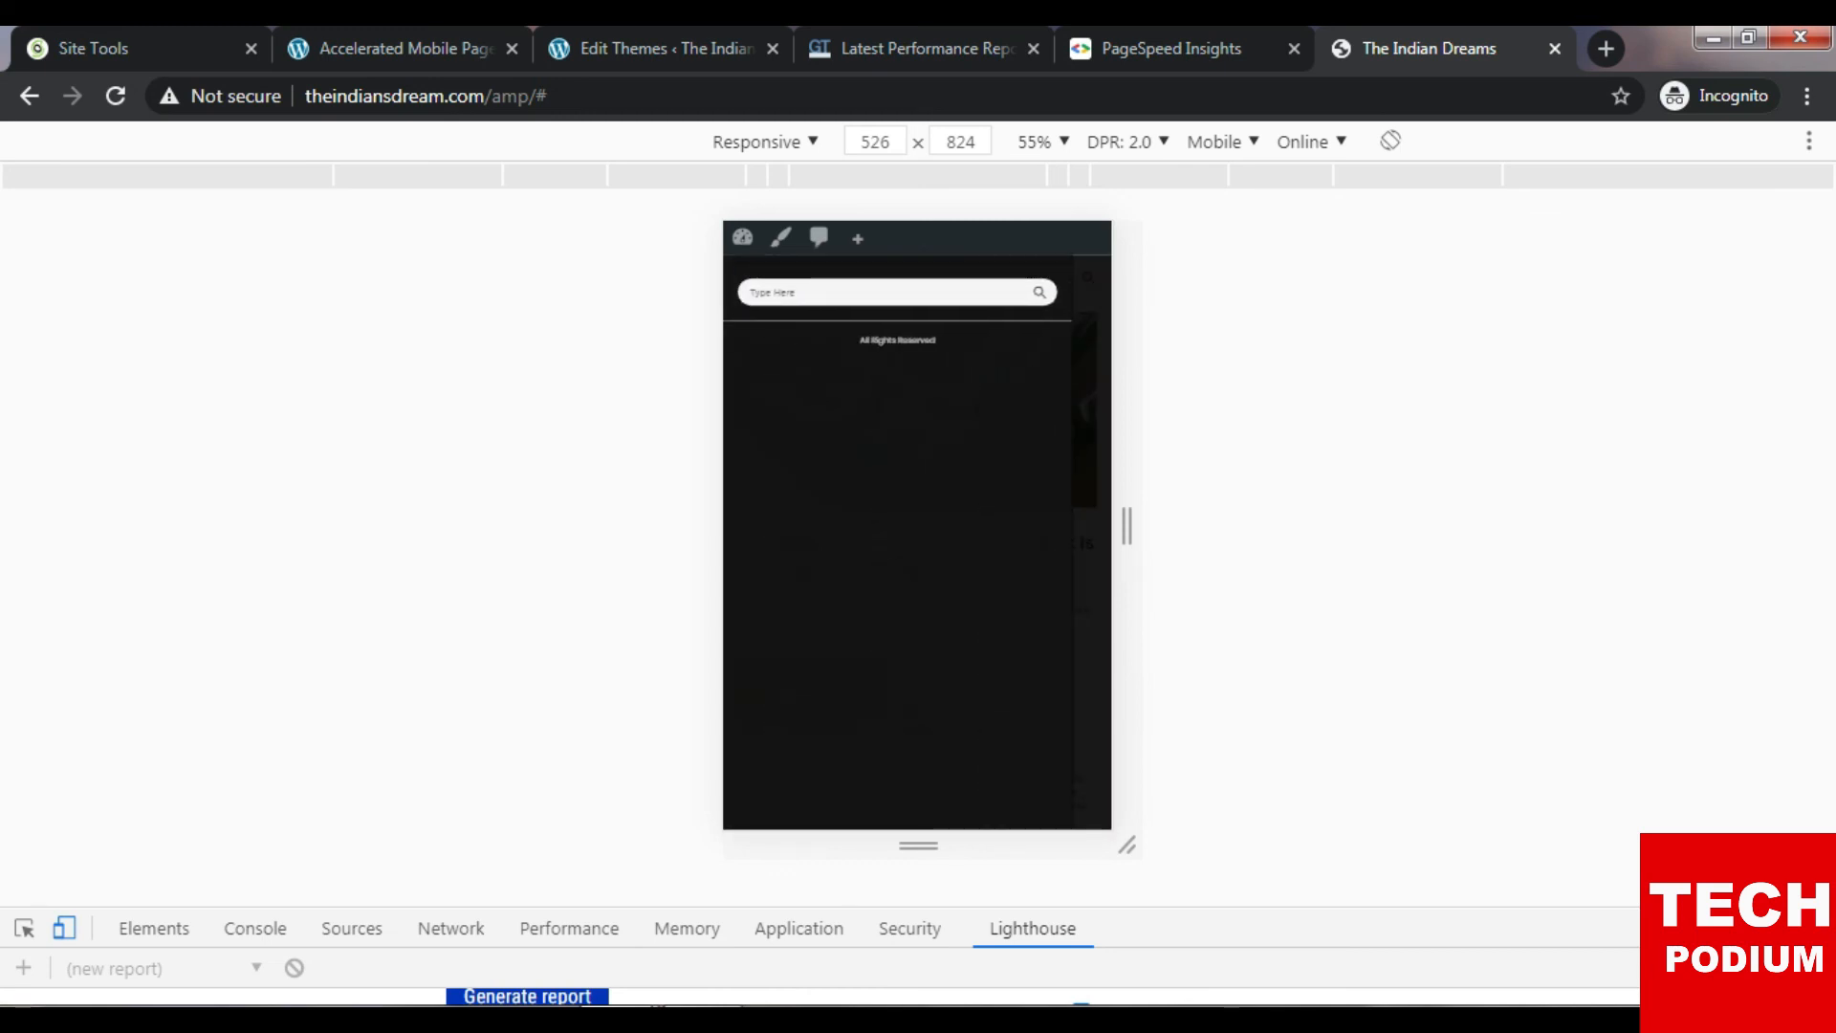
left_click(1093, 430)
scroll(918, 526, "down", 2)
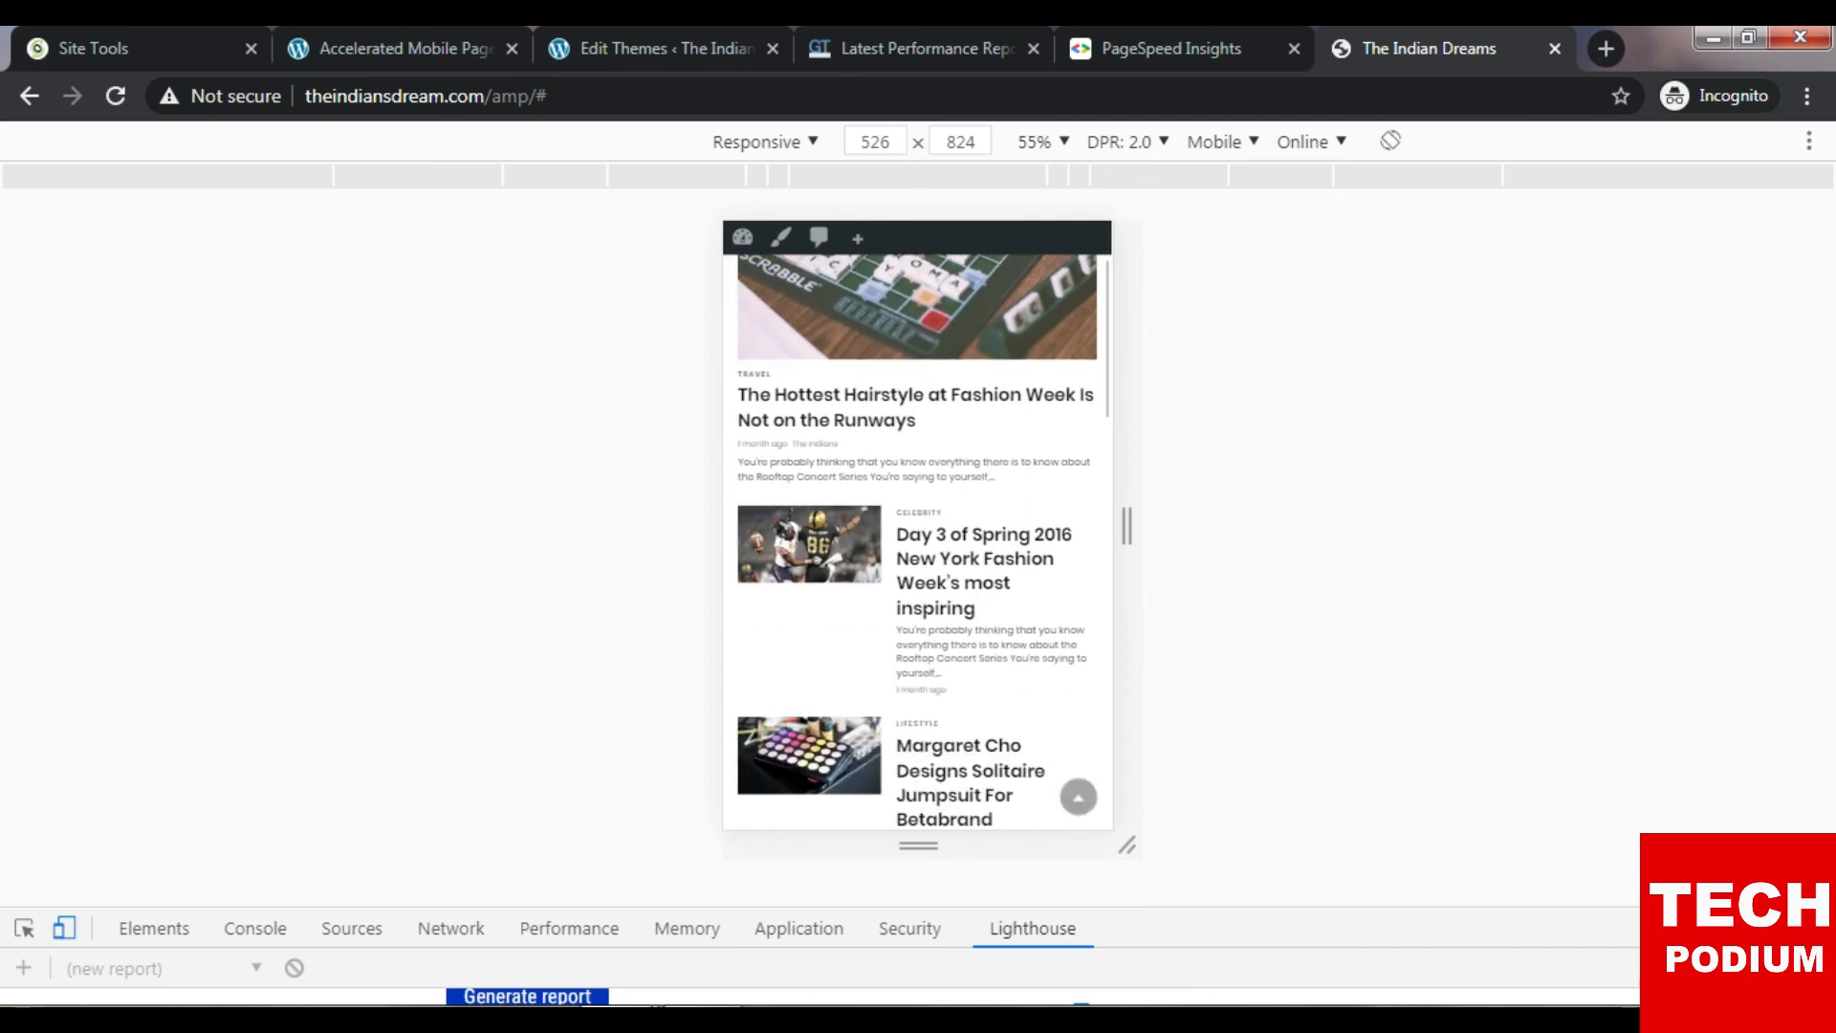
Open the AMP article "The Hottest Hairstyle at Fashion Week Is Not on the Runways" and look over its content, share icons and author section.
left_click(861, 406)
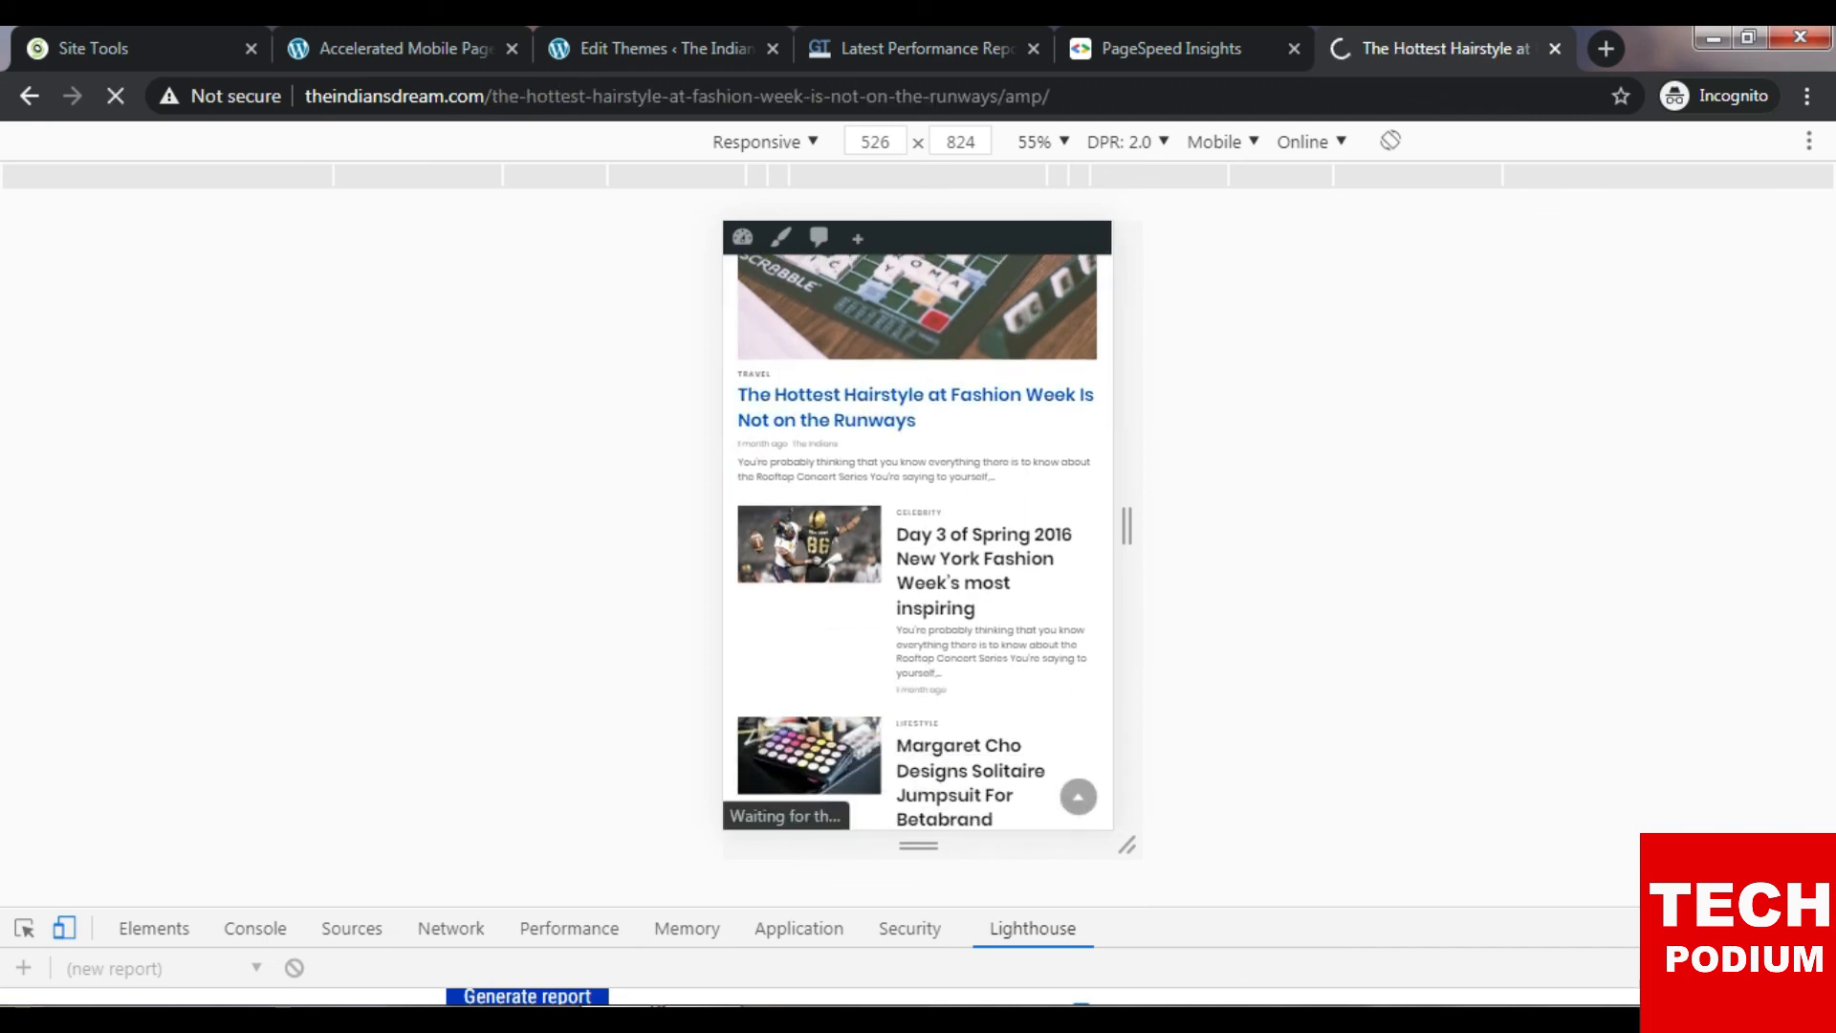
scroll(918, 526, "down", 10)
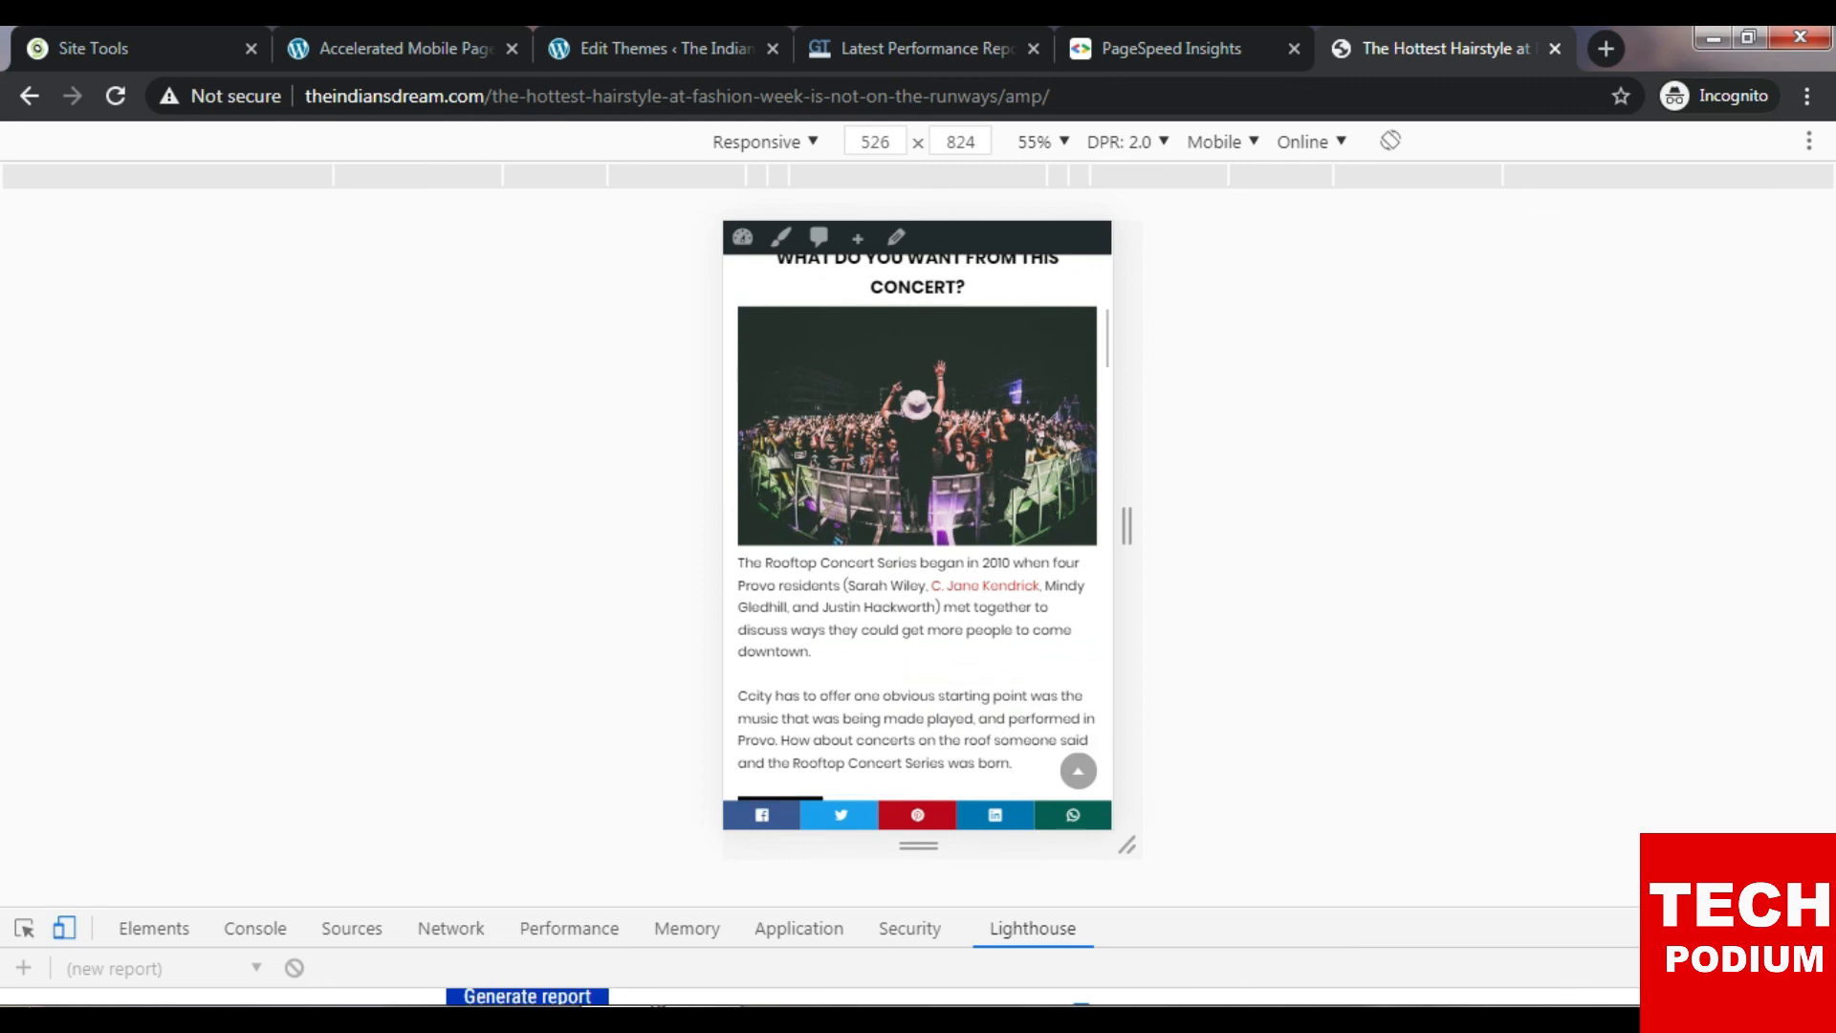
scroll(918, 526, "down", 15)
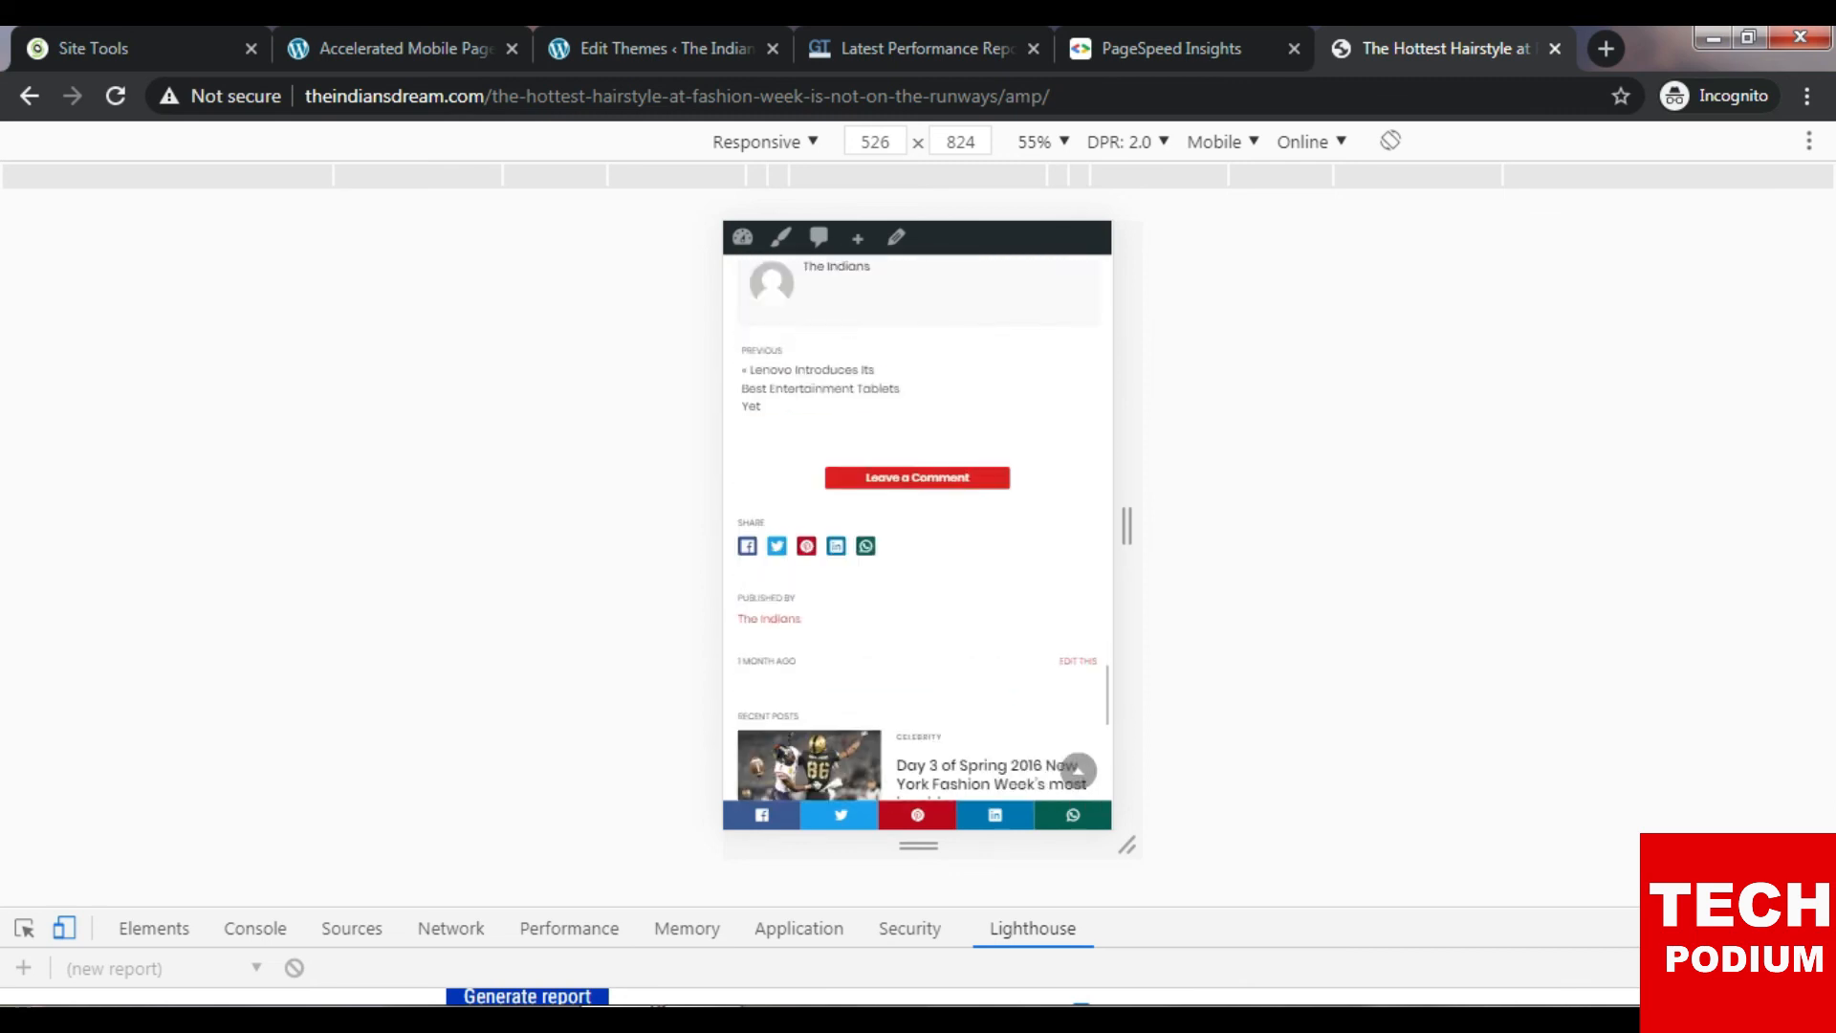
scroll(918, 526, "up", 5)
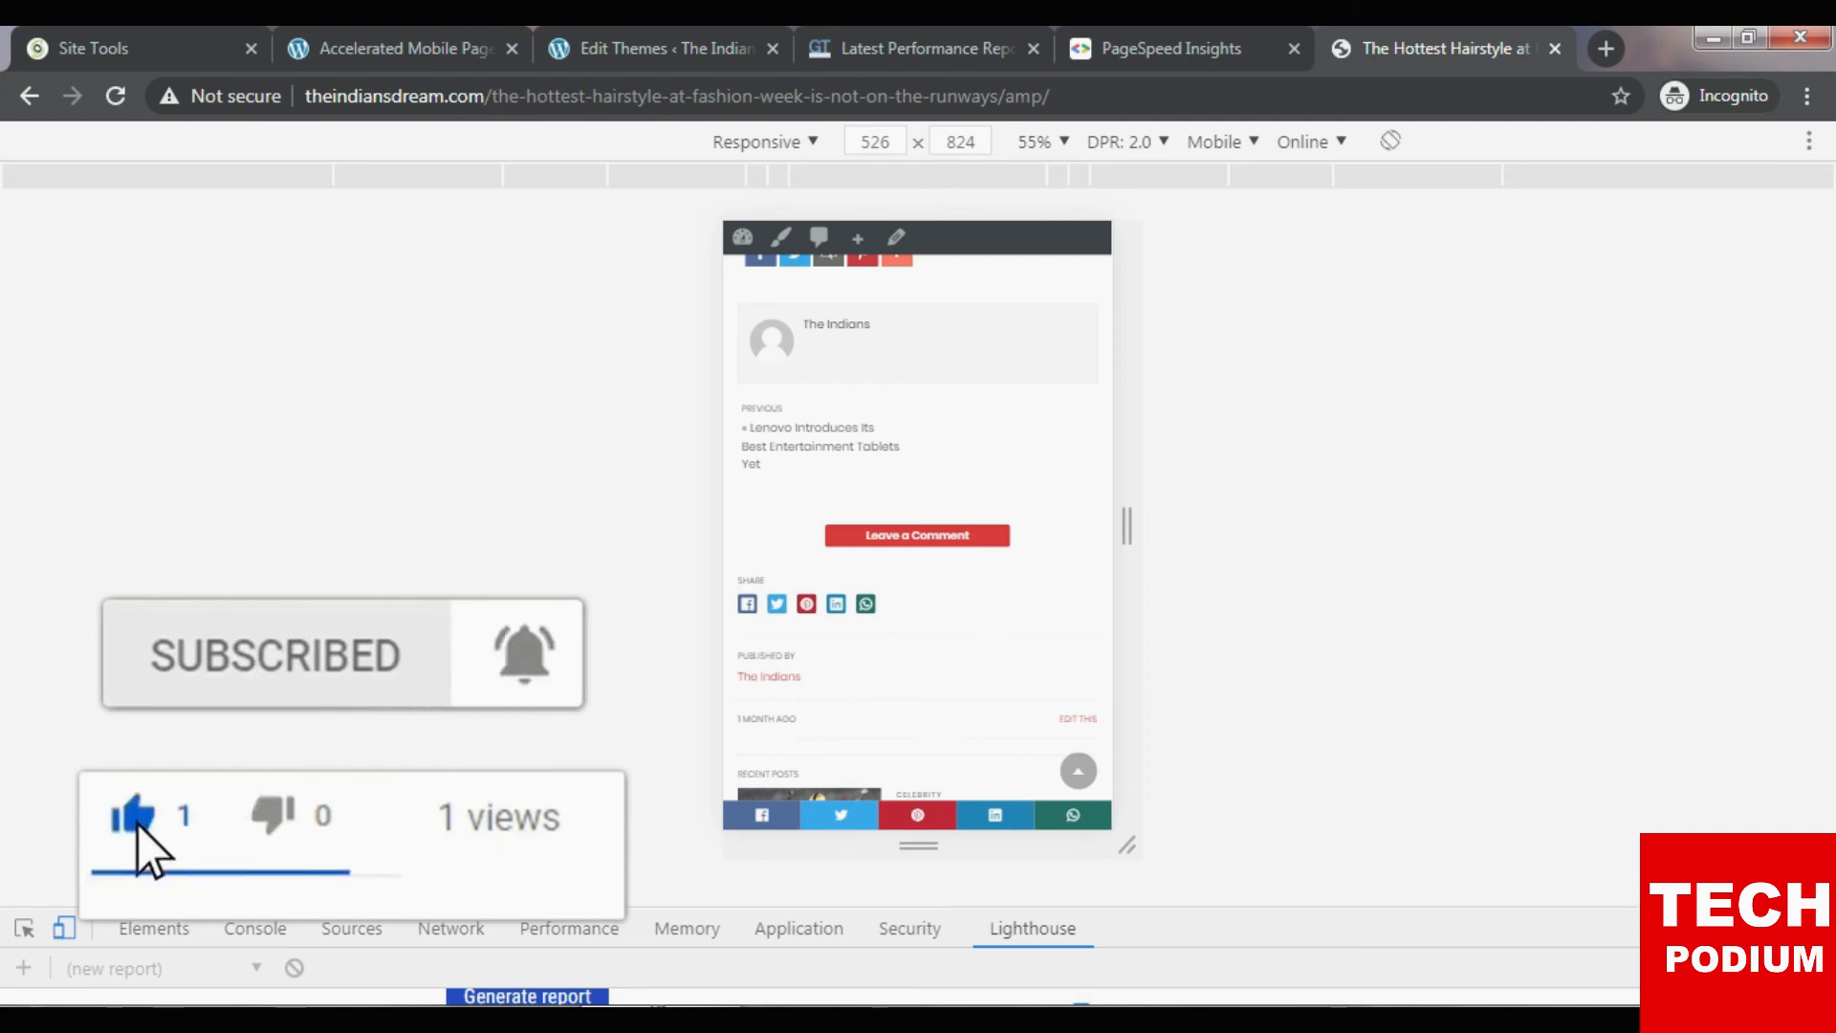
scroll(917, 526, "up", 5)
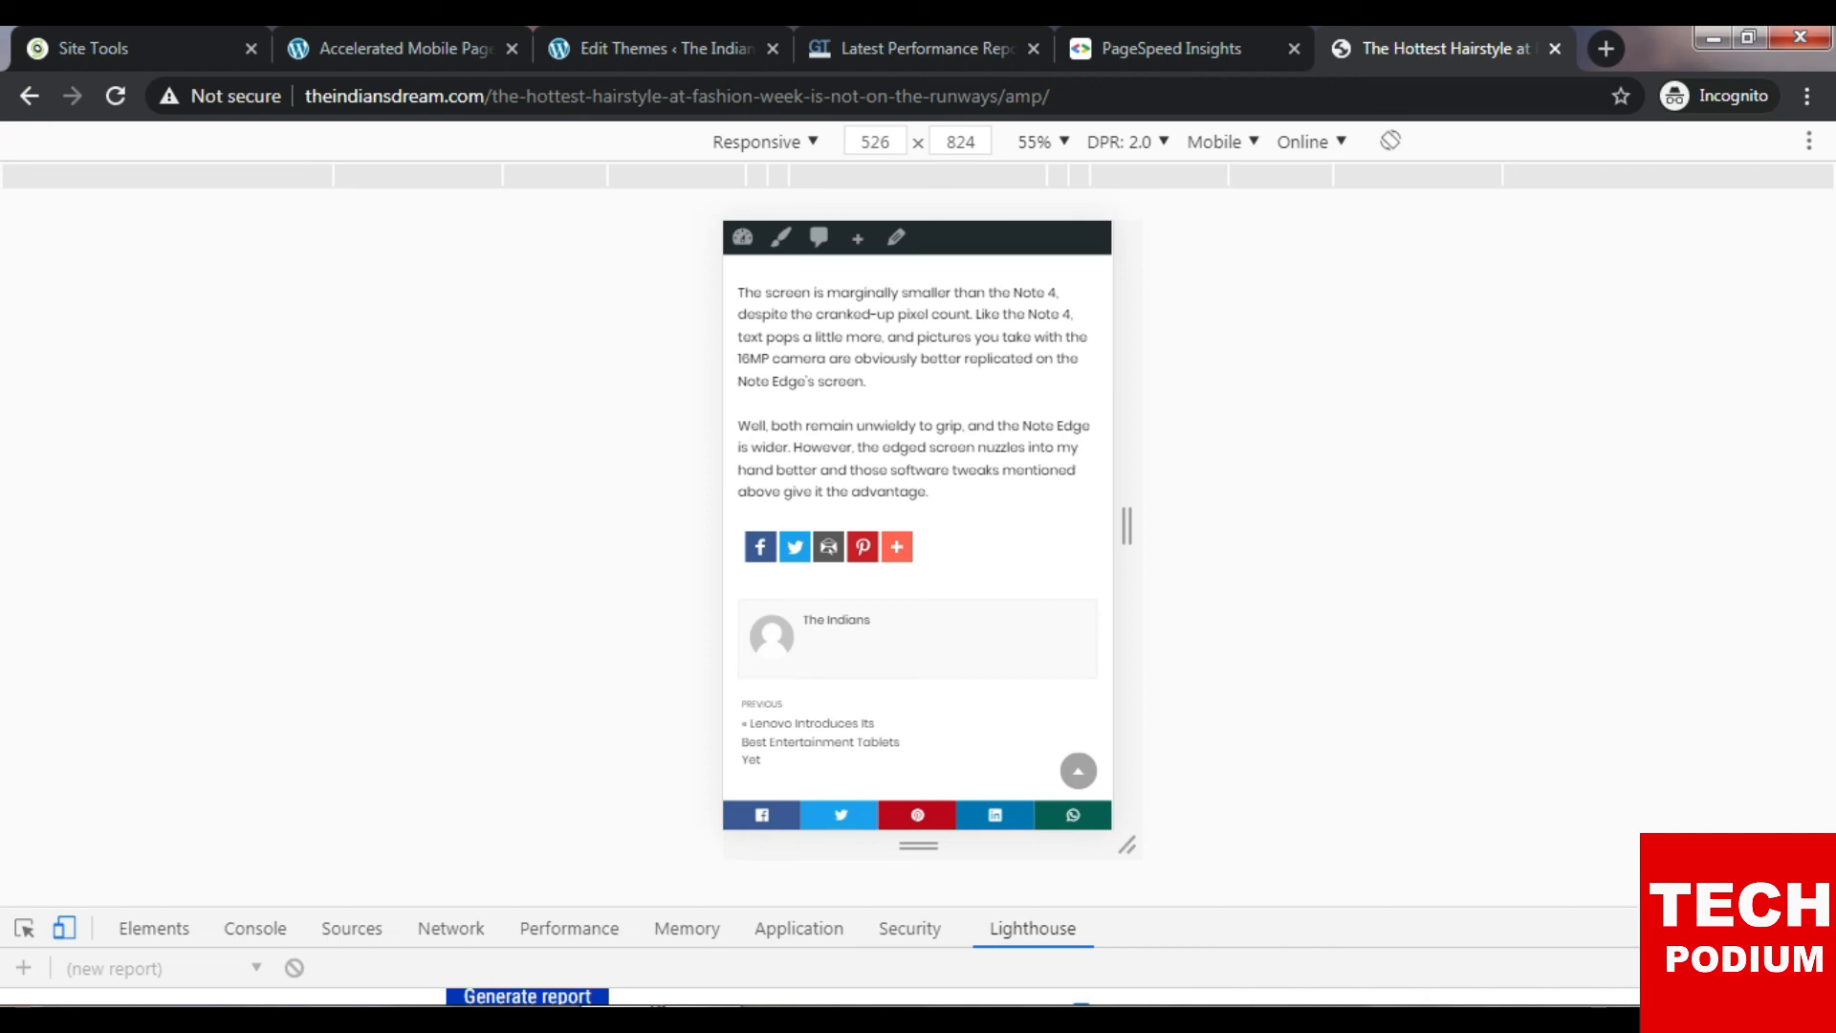
Check the article's expanded AddThis sharing services, close that page and look back up through the article.
left_click(897, 547)
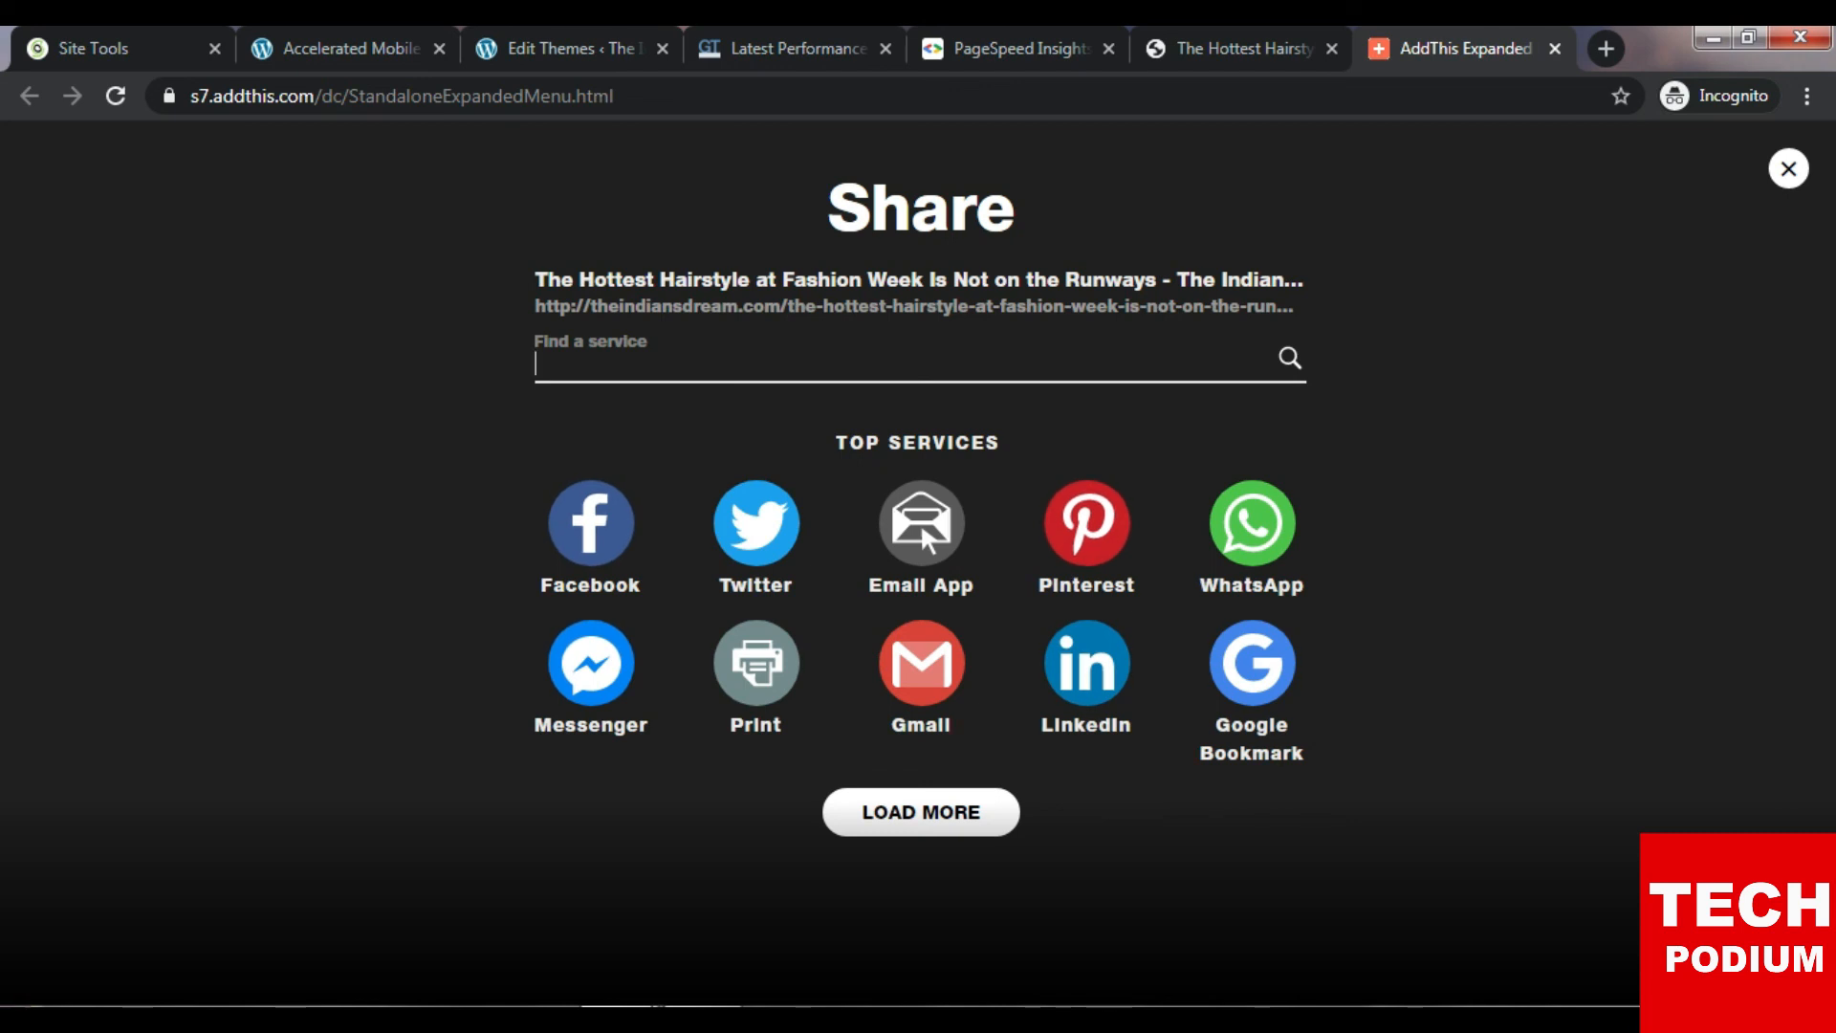
left_click(1555, 48)
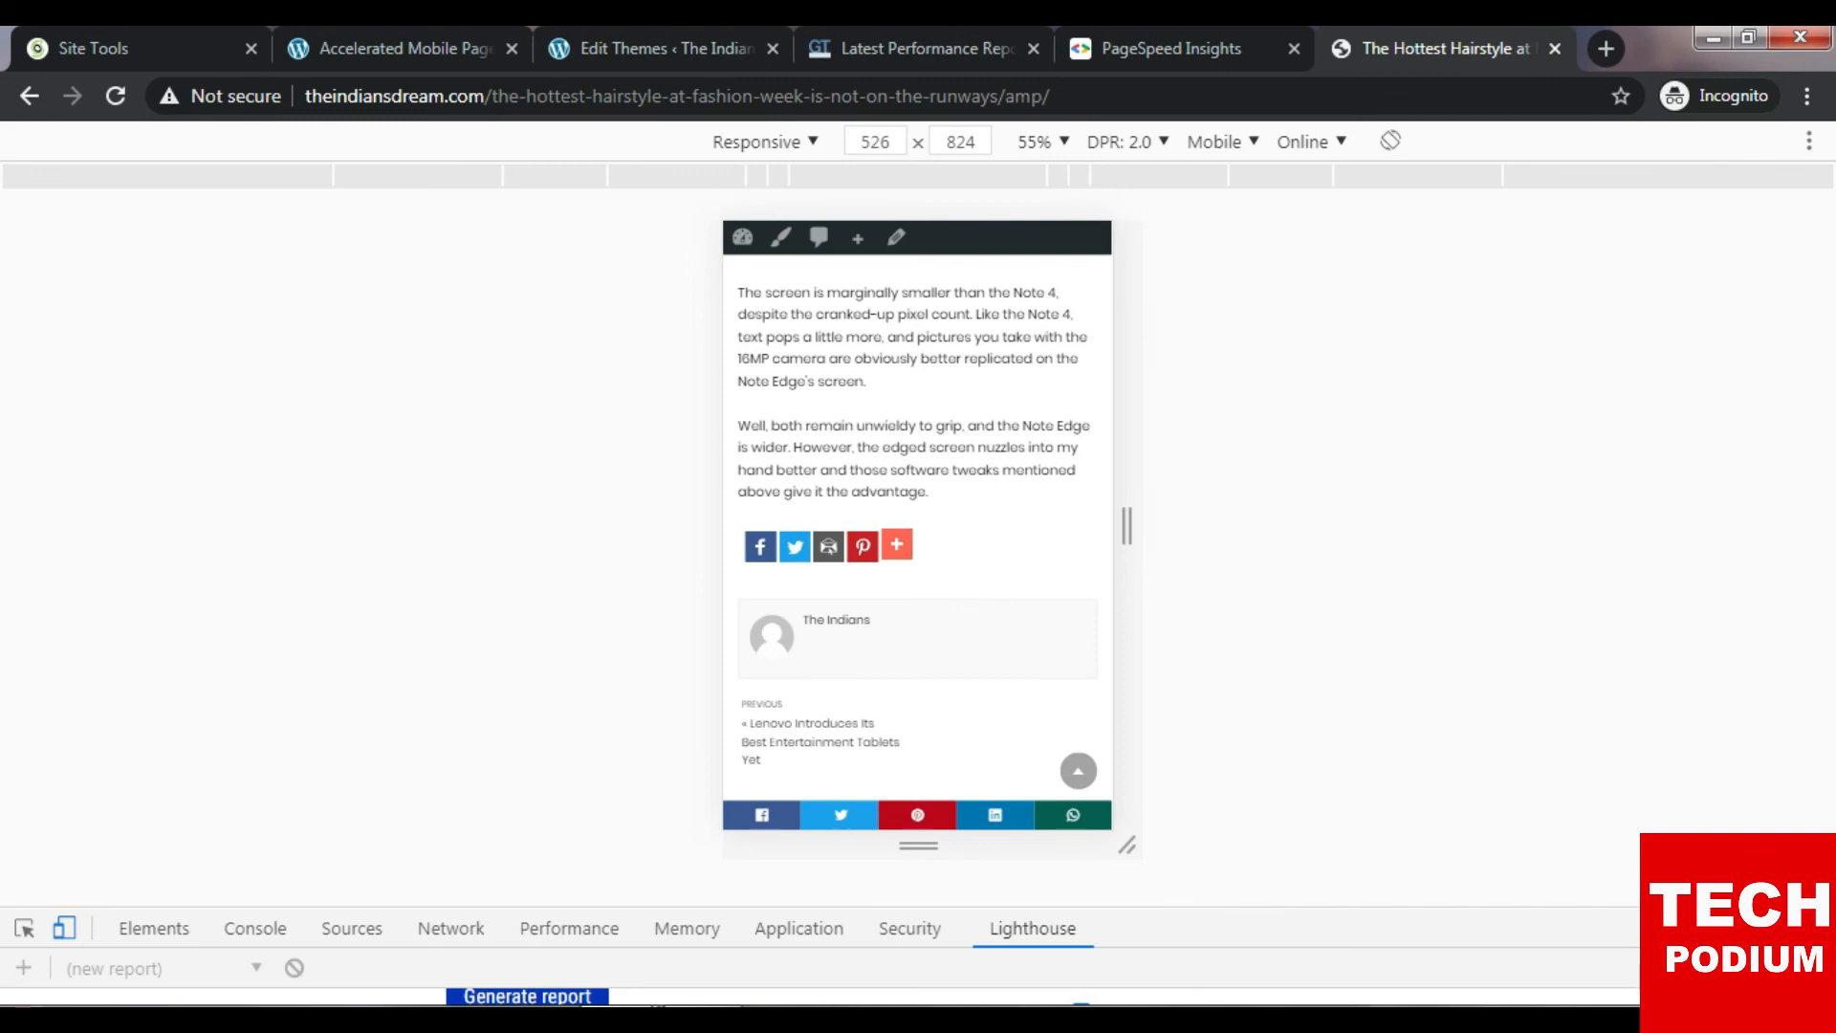
scroll(916, 526, "up", 15)
scroll(916, 526, "up", 8)
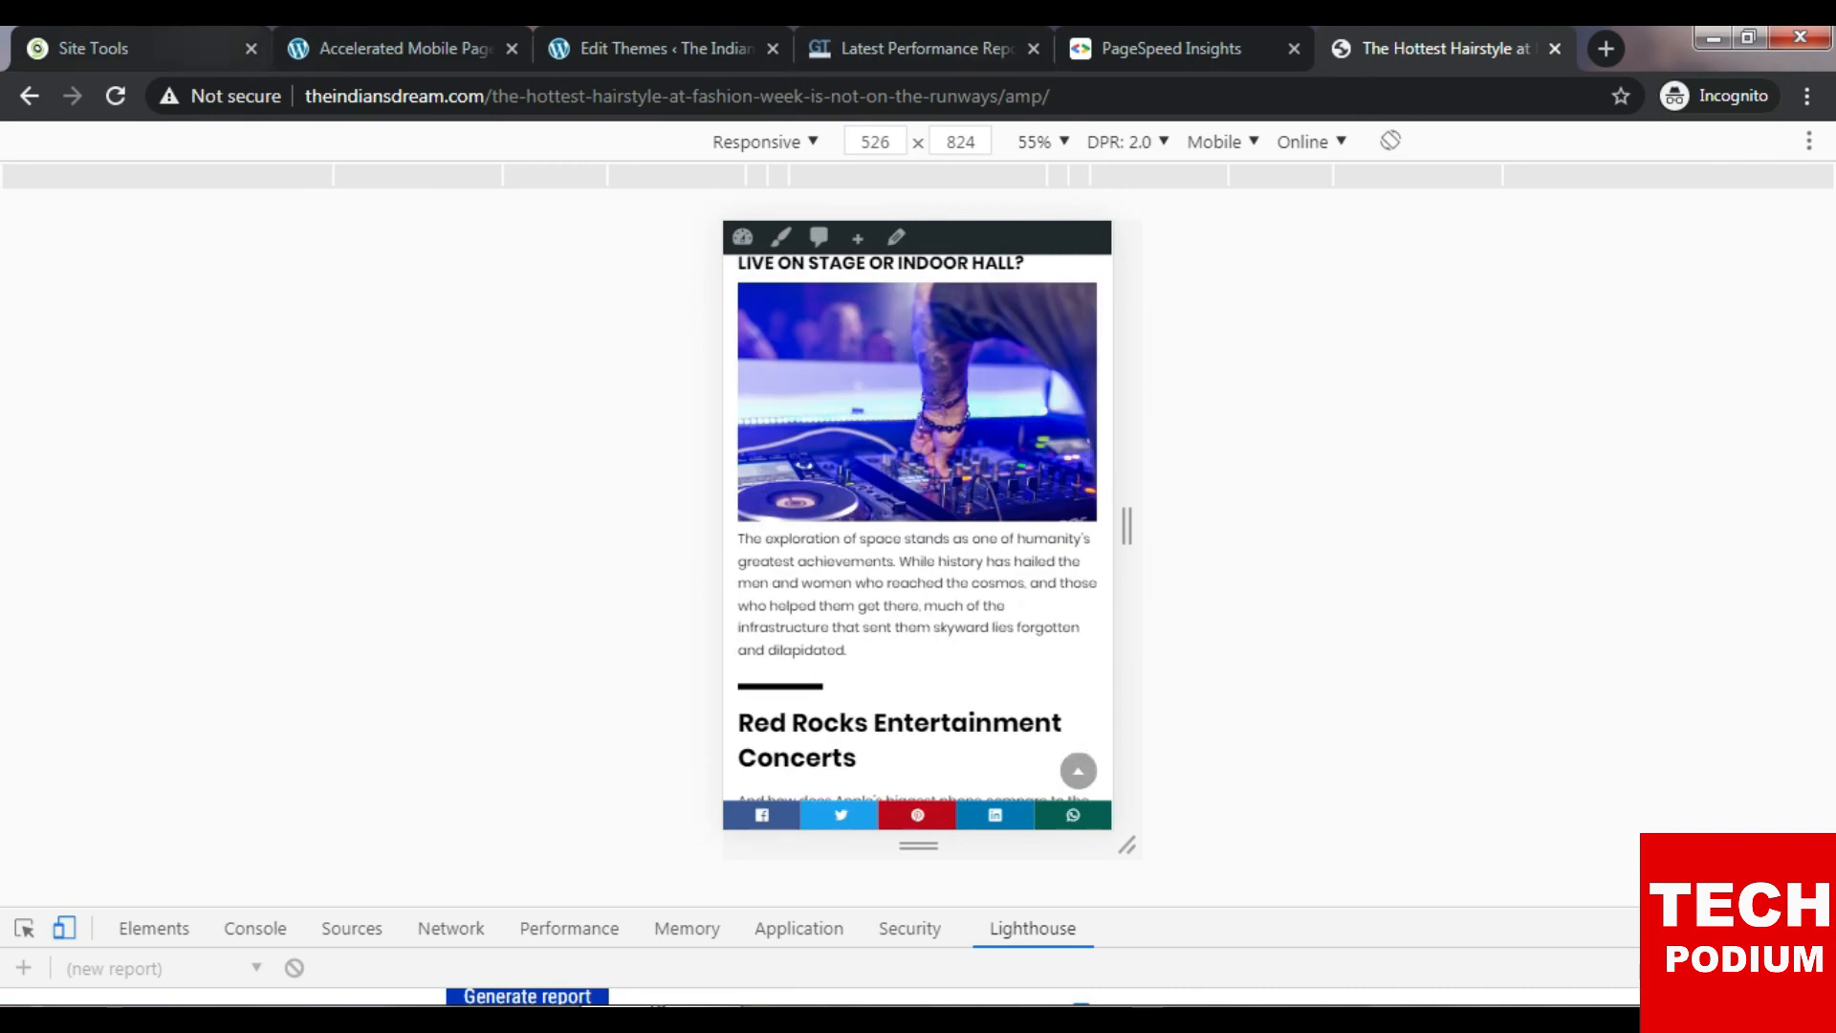
Return to the AMP plugin's theme design settings and look over the available AMP layouts.
left_click(404, 49)
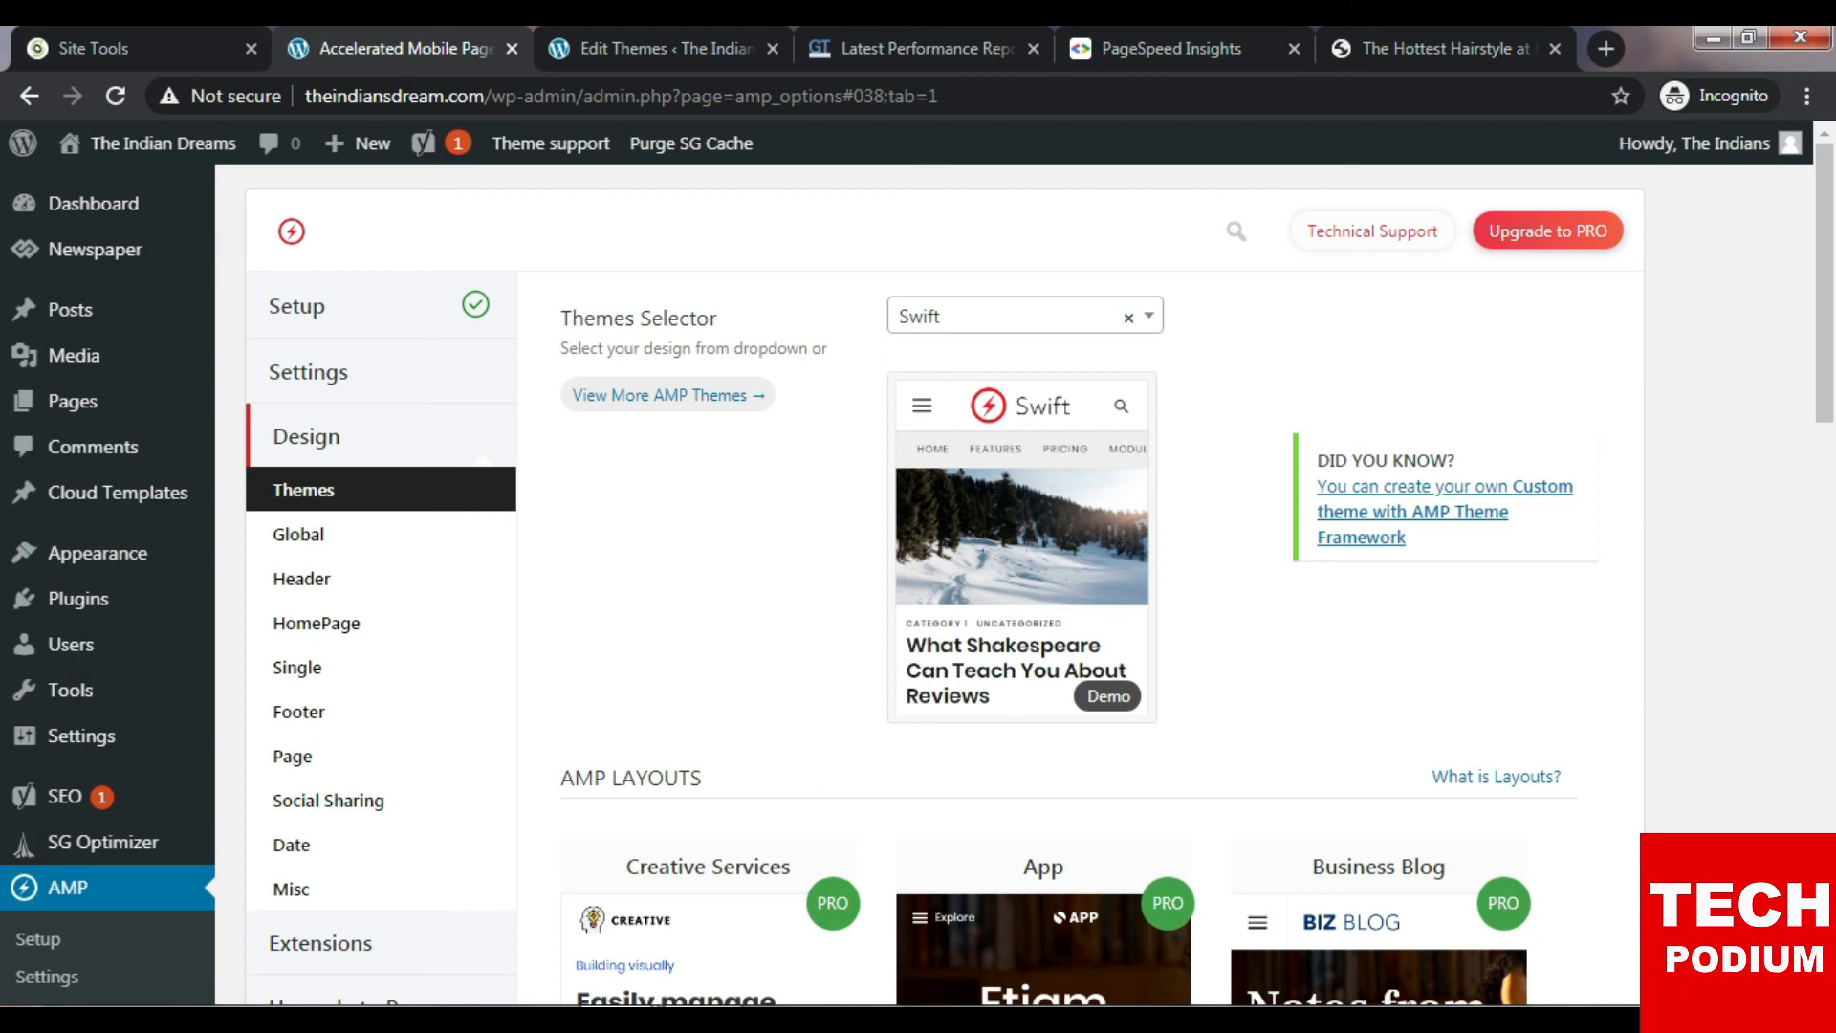
scroll(1080, 669, "down", 5)
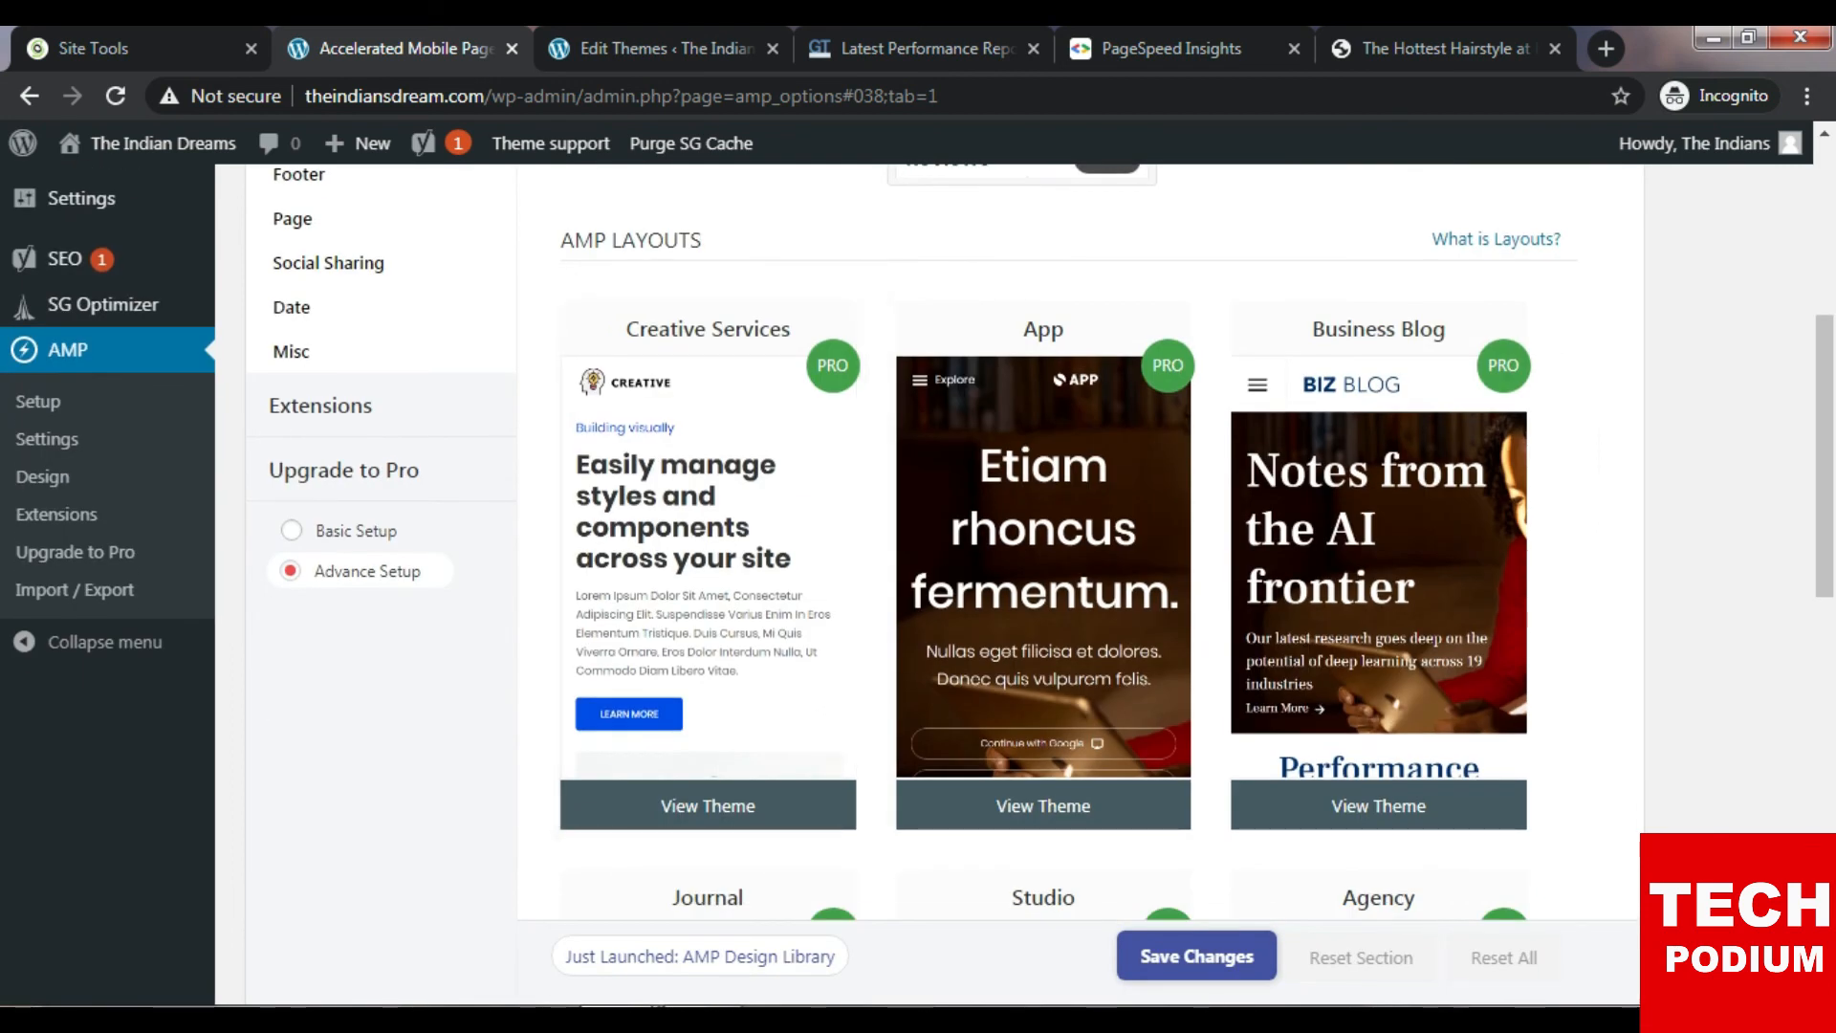